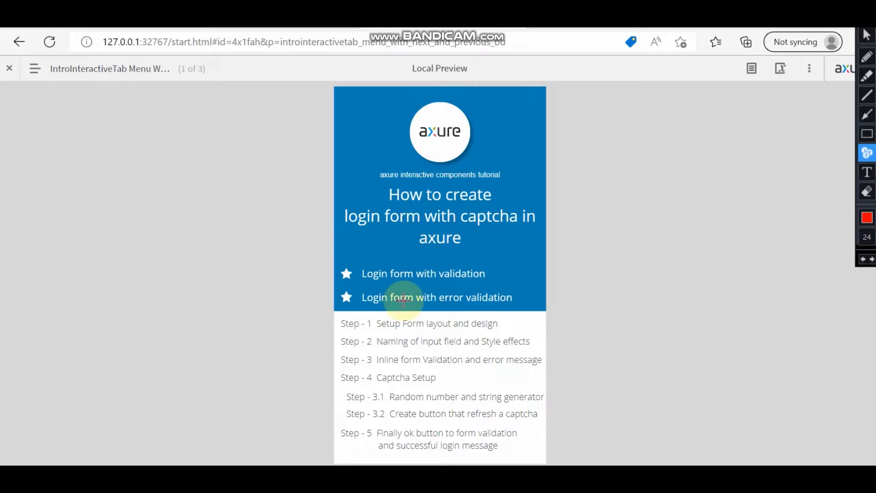
# Step: Stamp numbers 1–5 beside the five tutorial steps and open the prototype's page list
pyautogui.click(338, 323)
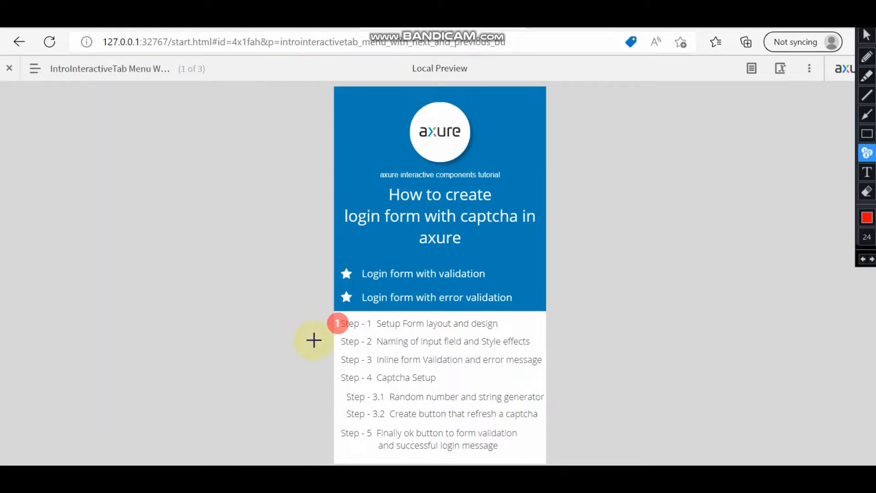
pyautogui.click(336, 341)
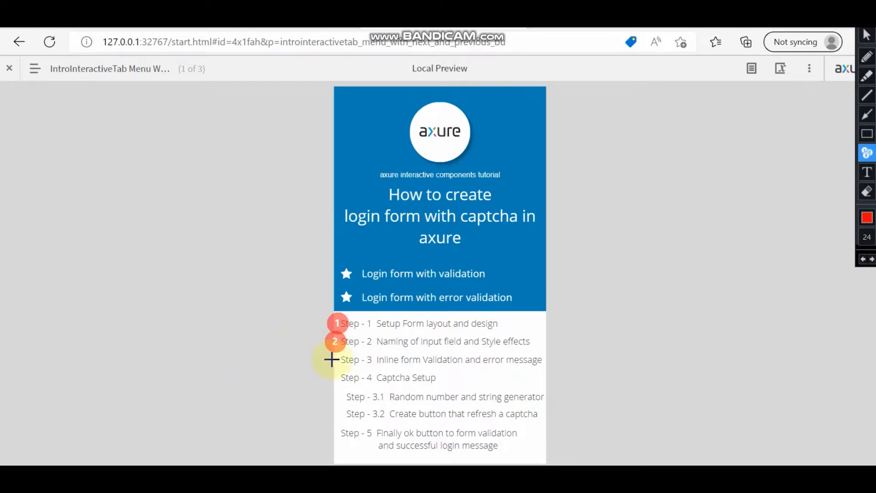
pyautogui.click(331, 360)
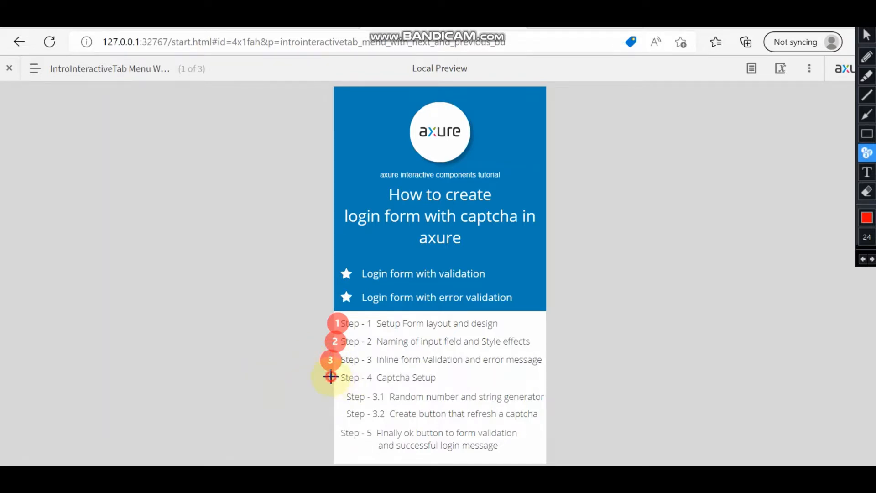
pyautogui.click(331, 377)
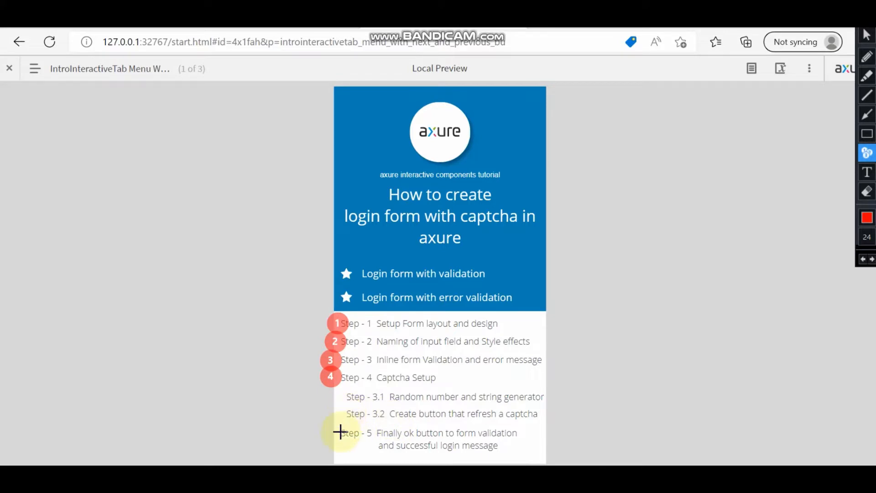
pyautogui.click(340, 432)
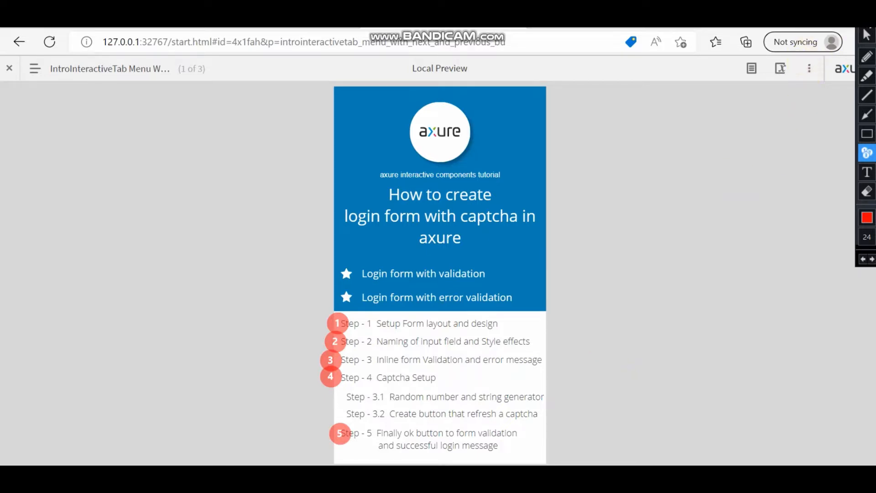
pyautogui.click(36, 68)
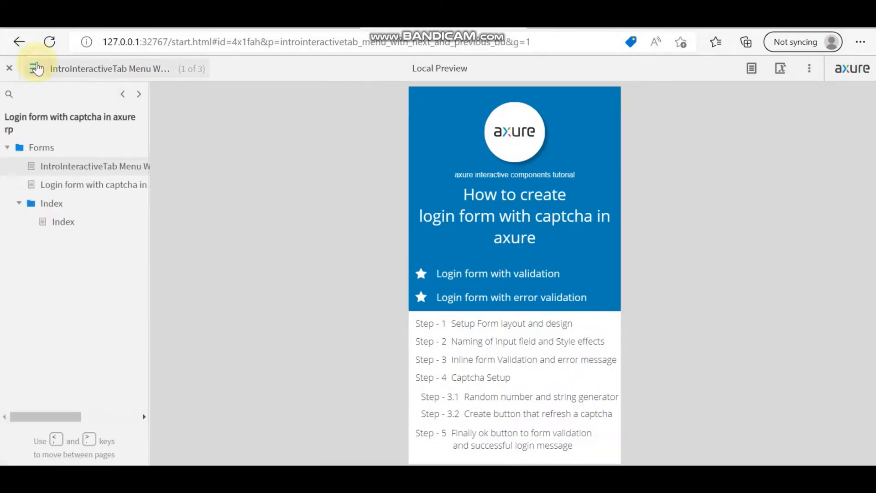
# Step: Open the Login form with captcha page and submit it empty to show validation messages
pyautogui.click(68, 184)
pyautogui.click(38, 71)
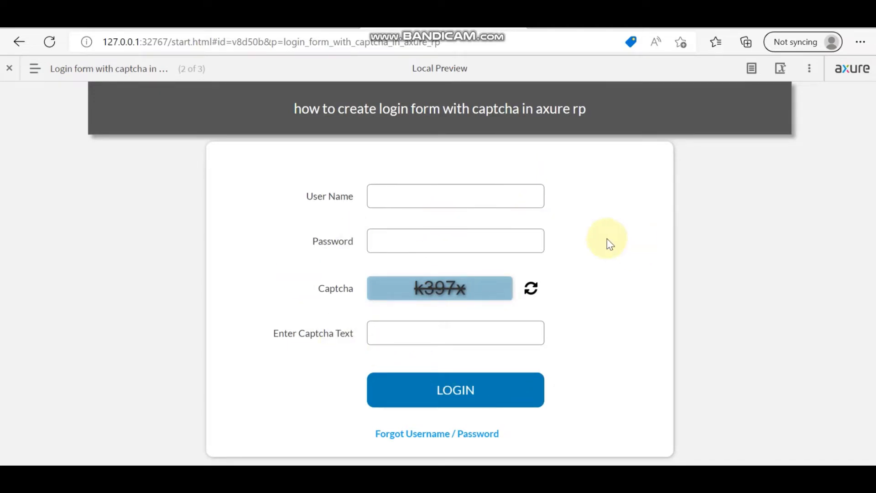
pyautogui.click(473, 391)
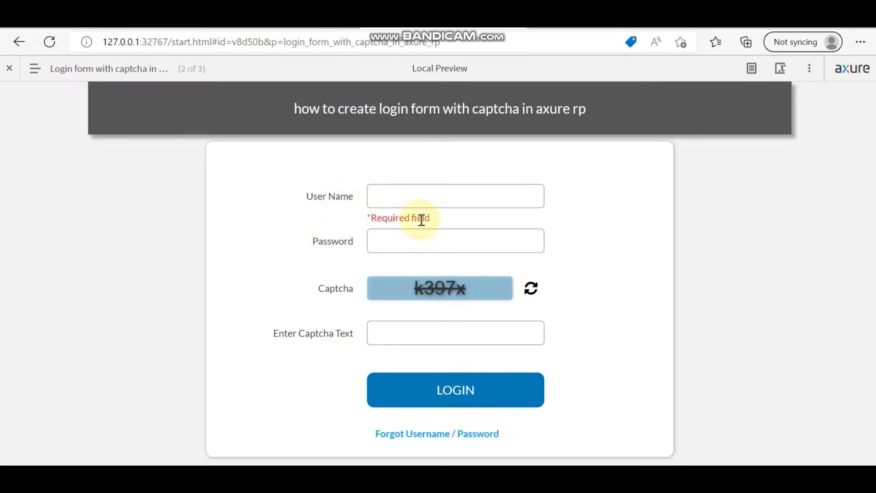
pyautogui.click(413, 198)
pyautogui.write('ram')
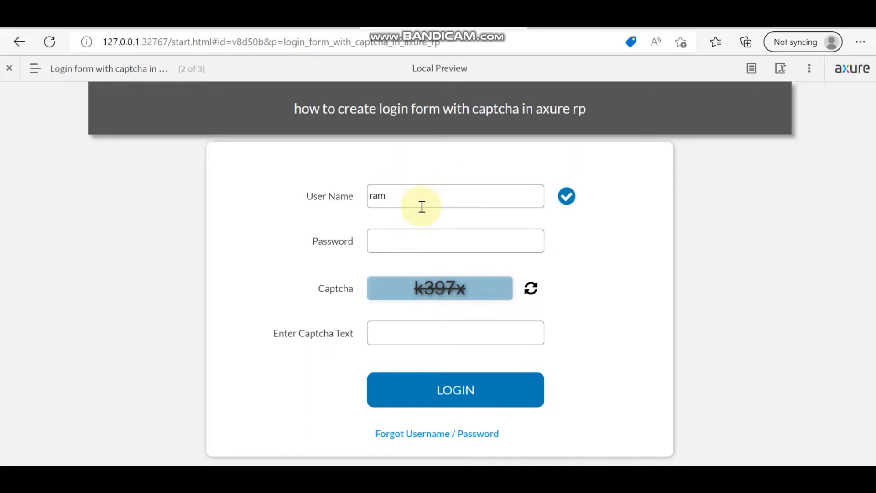
pyautogui.press('BackSpace')
pyautogui.press('BackSpace')
pyautogui.press('BackSpace')
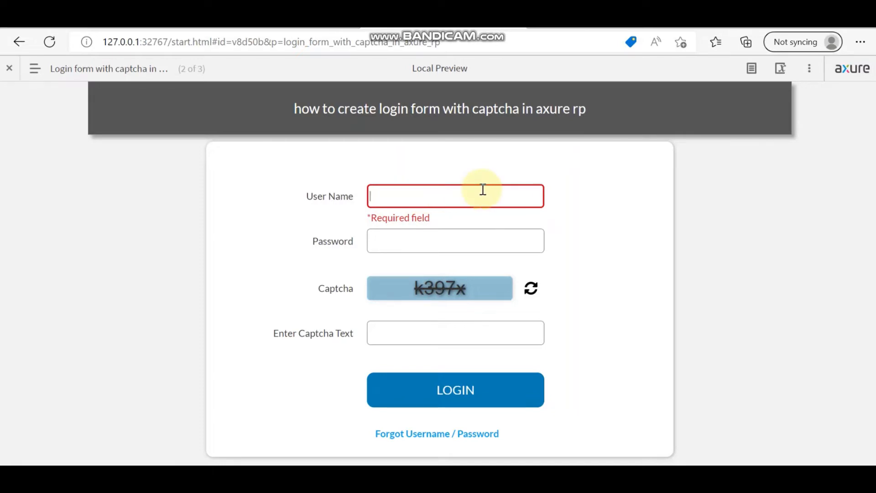
pyautogui.write('1212121212')
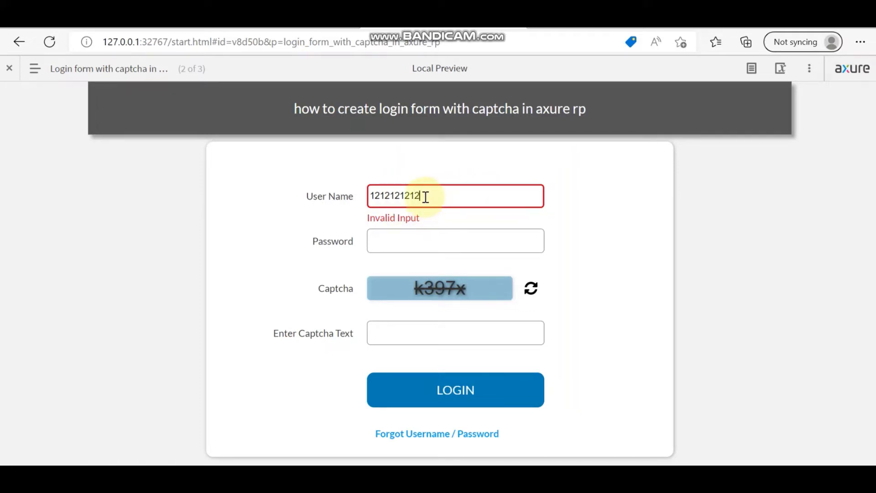
pyautogui.moveTo(426, 197); pyautogui.dragTo(352, 195)
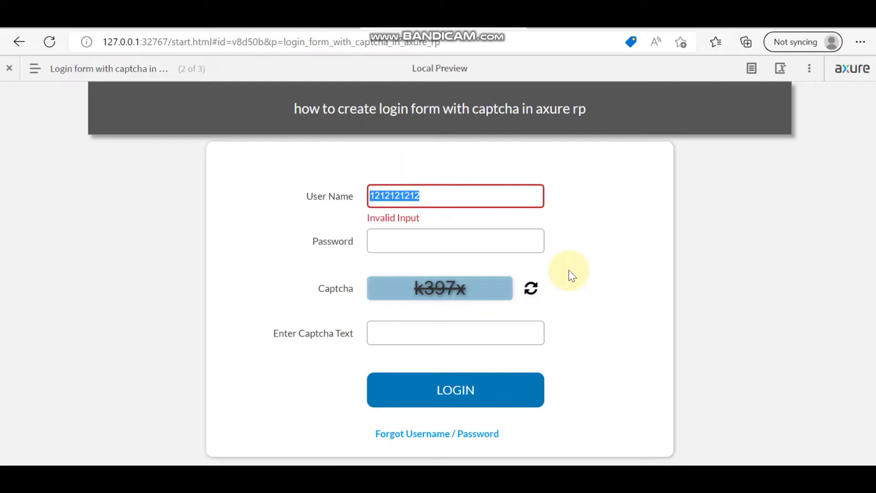
pyautogui.press('BackSpace')
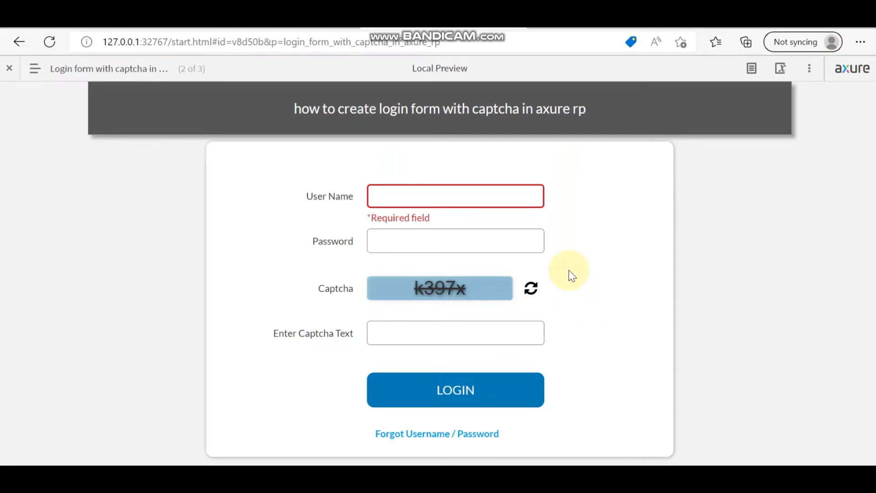
pyautogui.write('ram')
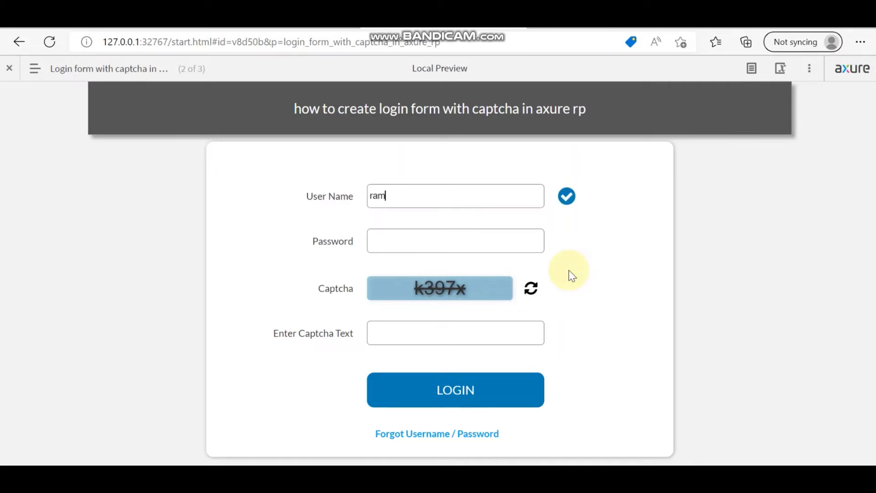
pyautogui.click(402, 241)
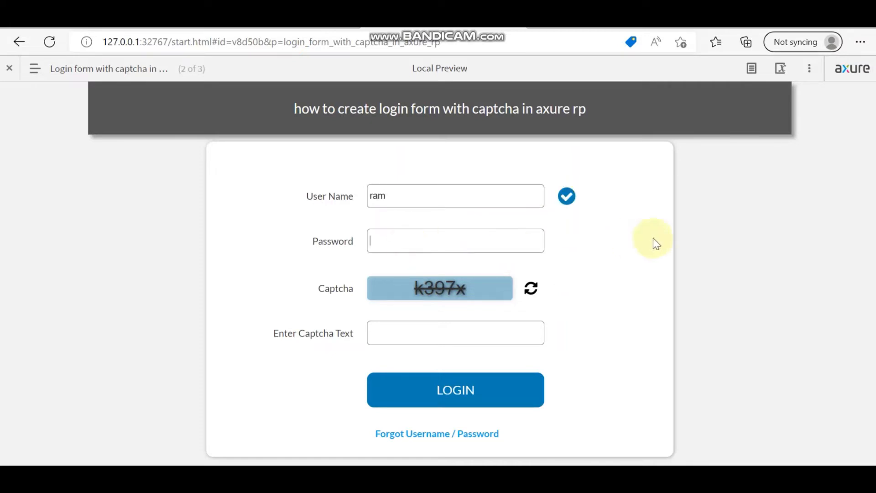
pyautogui.write('ram@123')
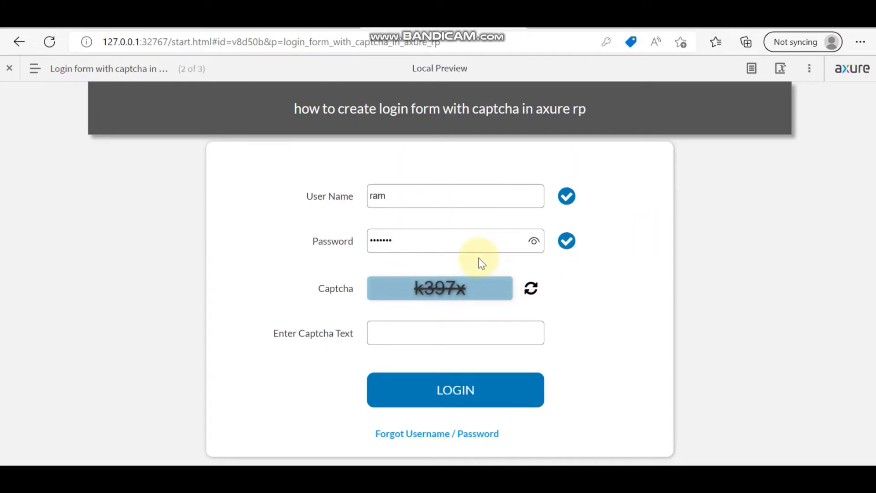
pyautogui.press('BackSpace')
pyautogui.press('BackSpace')
pyautogui.press('BackSpace')
pyautogui.press('BackSpace')
pyautogui.press('BackSpace')
pyautogui.press('BackSpace')
pyautogui.press('BackSpace')
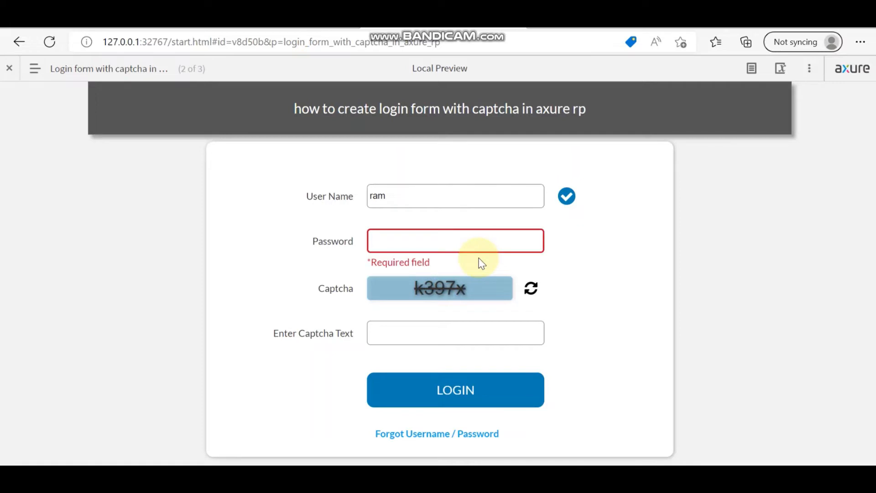
pyautogui.write('123456')
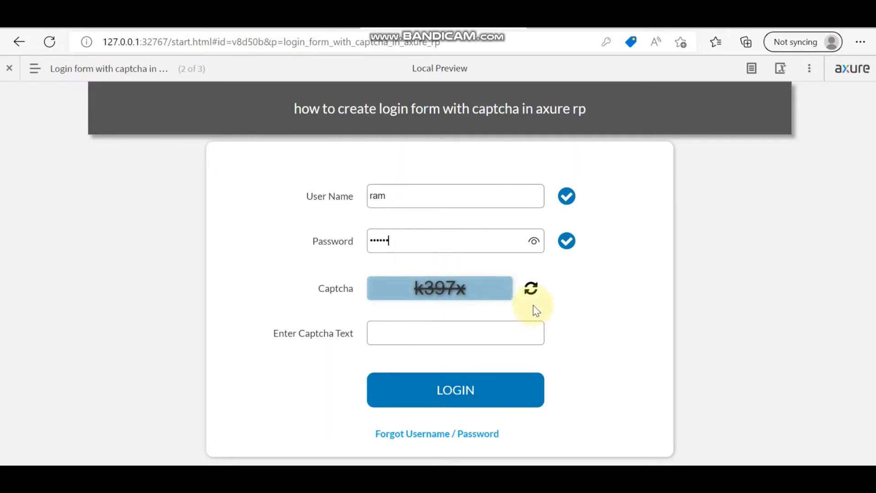
# Step: Refresh the captcha image four times to get a new code
pyautogui.click(532, 289)
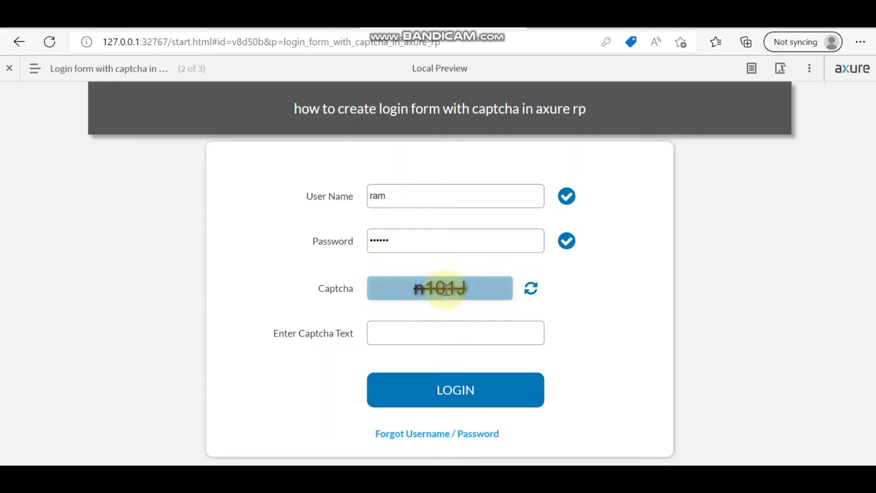
pyautogui.click(532, 292)
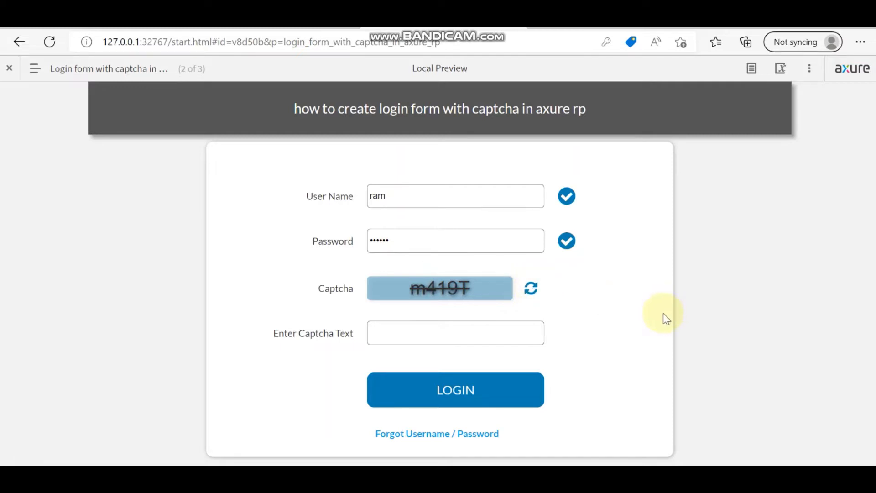
pyautogui.click(531, 292)
pyautogui.click(531, 291)
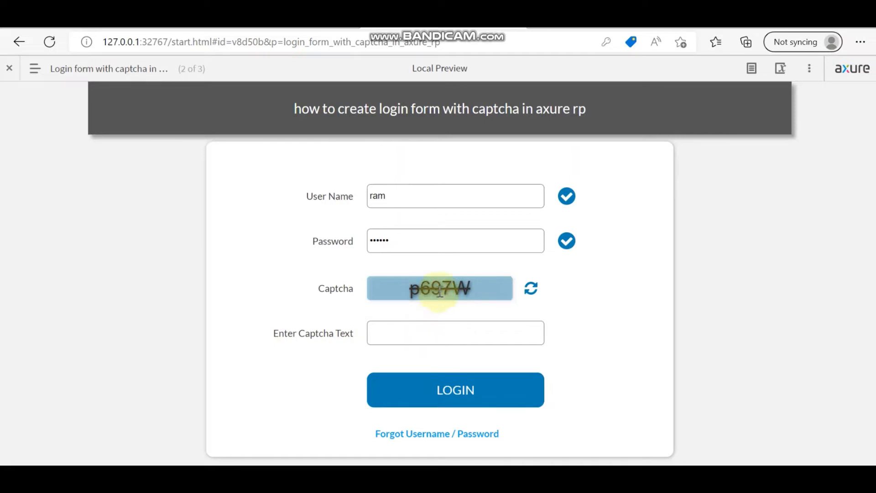
# Step: Enter captcha code 'p697W', log in successfully, and return to the Axure editor
pyautogui.click(426, 335)
pyautogui.write('p')
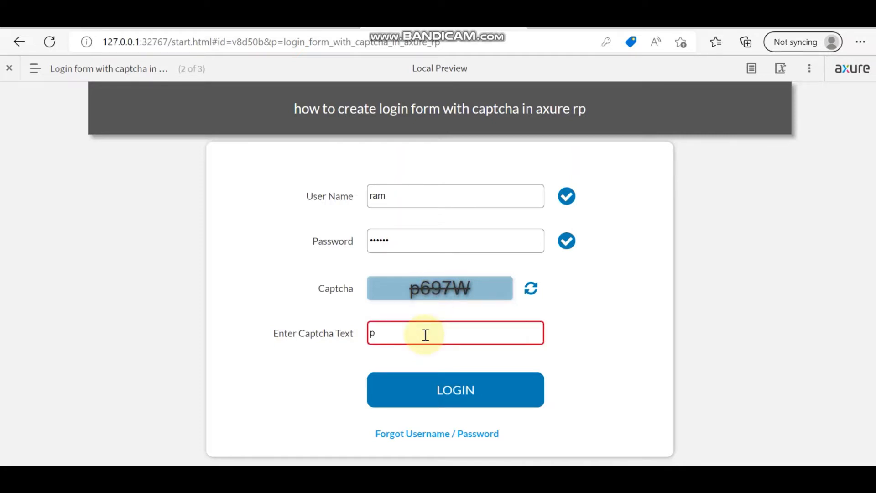
pyautogui.write('697W')
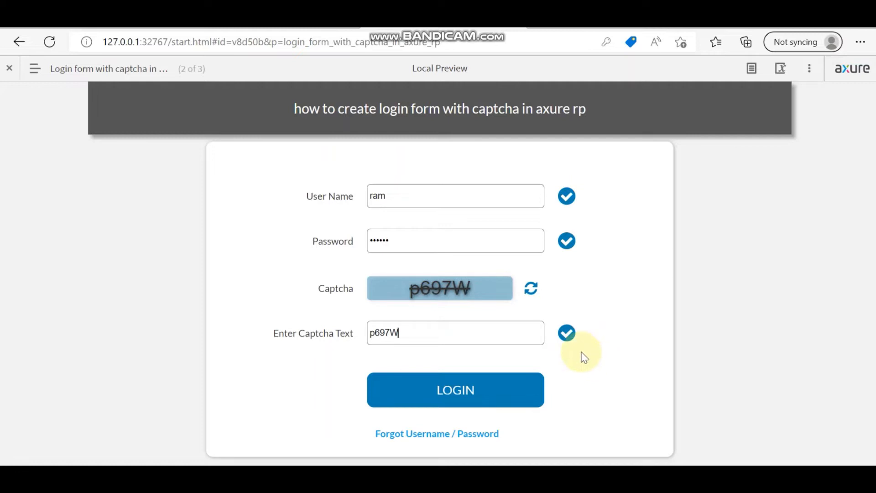
pyautogui.click(454, 397)
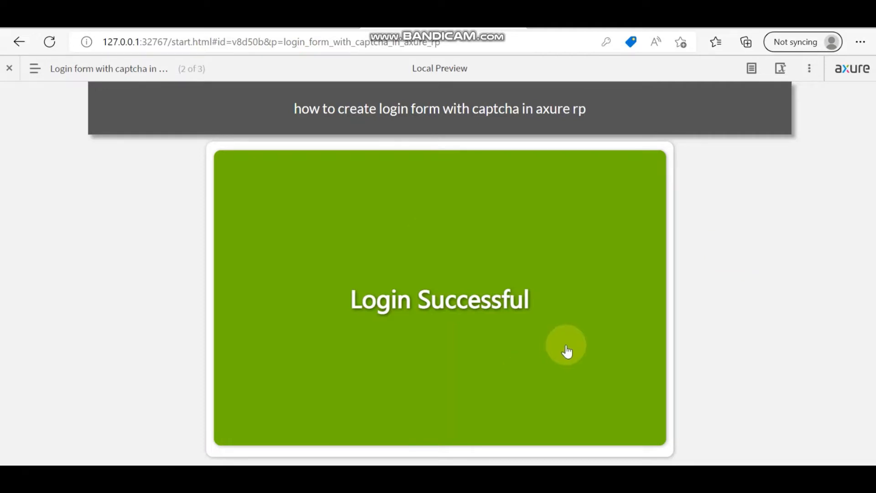
pyautogui.moveTo(470, 479)
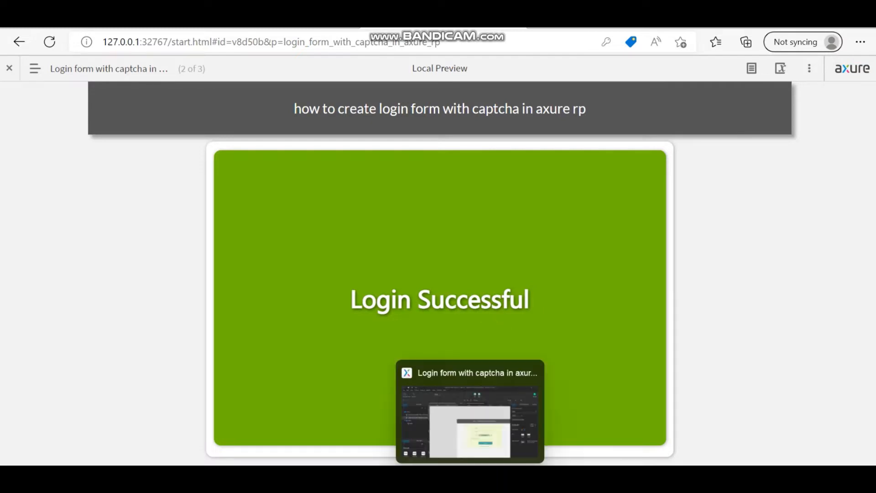
pyautogui.click(470, 422)
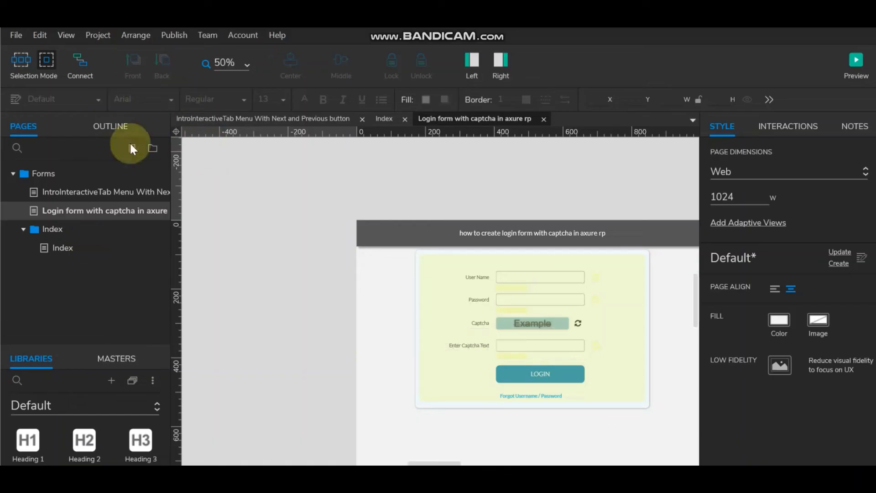
# Step: Add a new page below the Login form with captcha page
pyautogui.rightClick(92, 209)
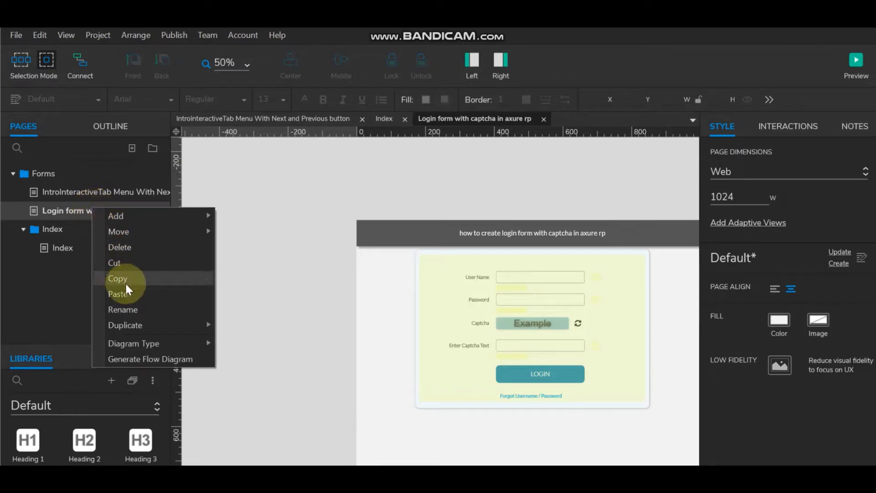
pyautogui.moveTo(204, 215)
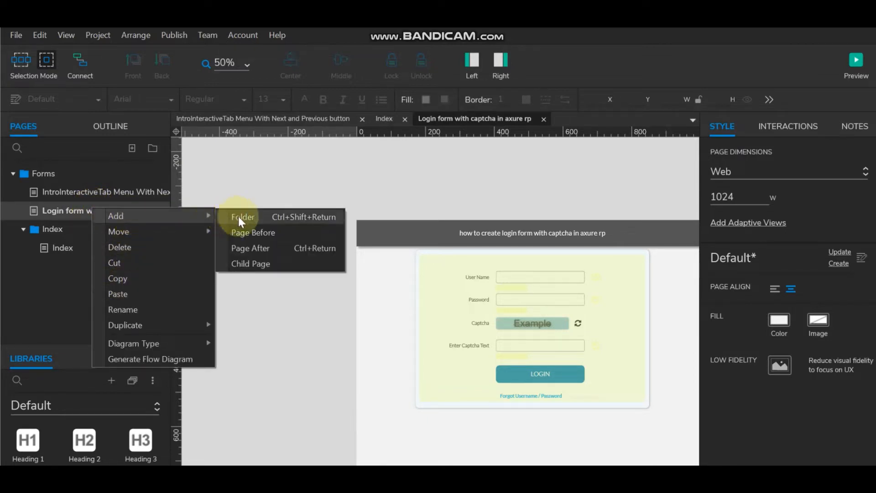
pyautogui.click(249, 247)
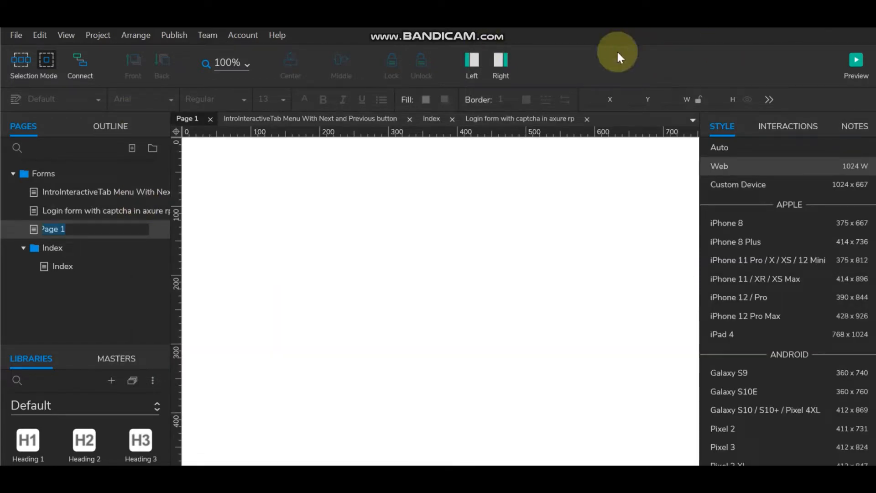
pyautogui.click(325, 226)
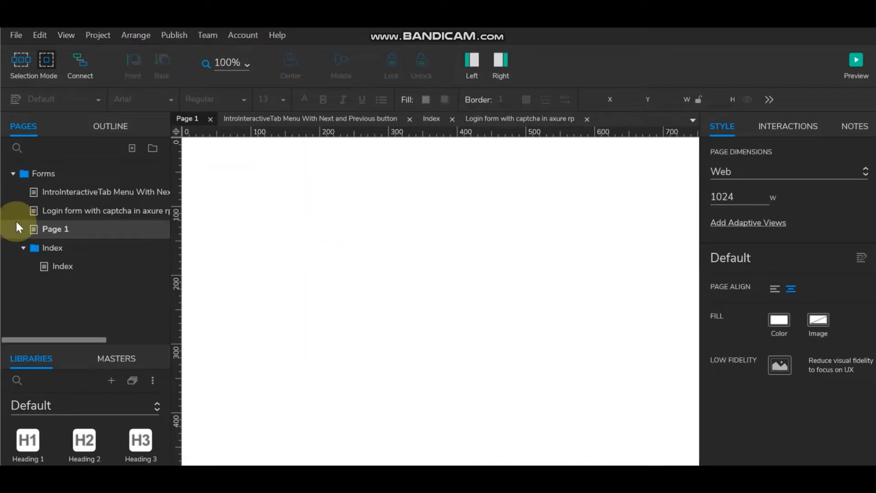
# Step: Rename the new Page 1 to 'Demo'
pyautogui.doubleClick(54, 229)
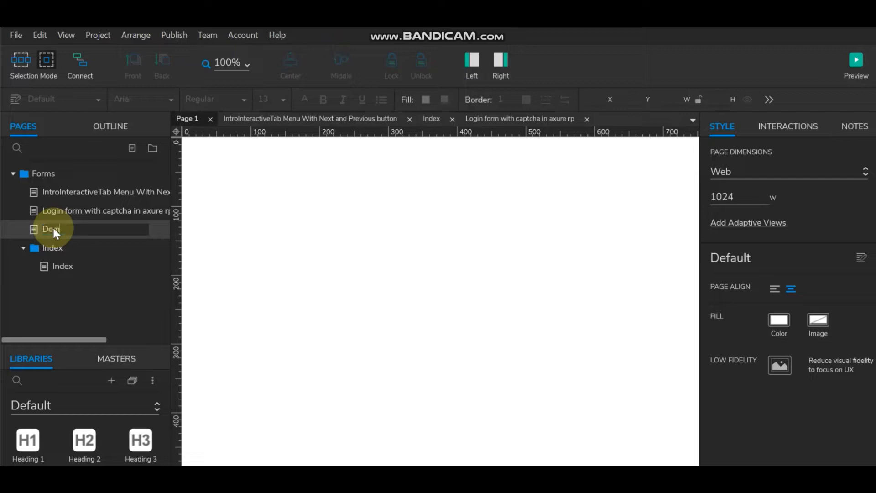
pyautogui.write('Demo')
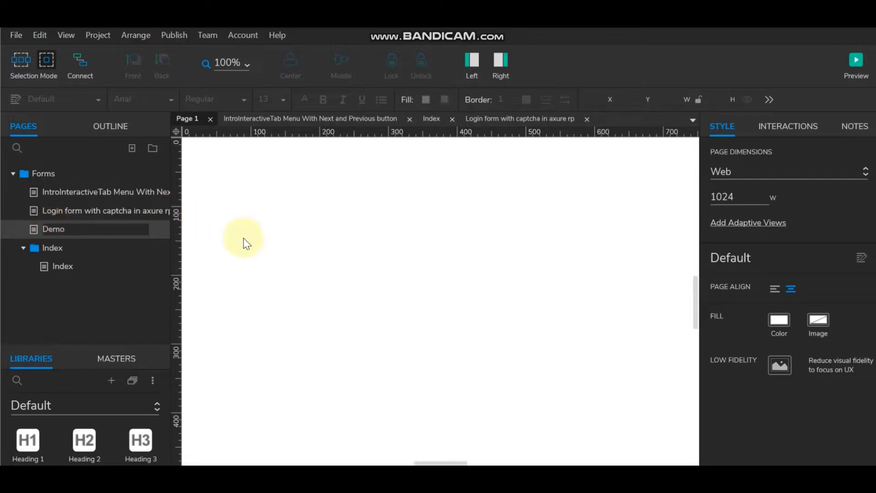
pyautogui.click(244, 242)
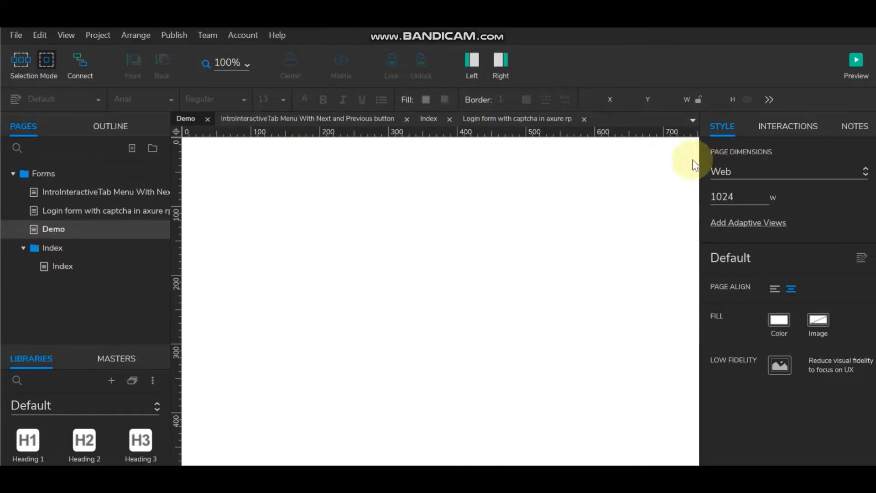
# Step: Zoom the Demo canvas to 80% and hide the Style pane
pyautogui.click(245, 64)
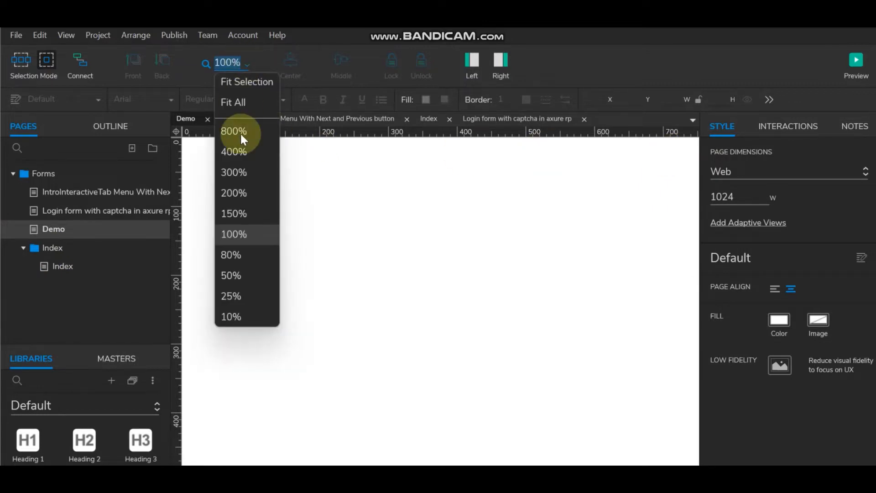
pyautogui.click(241, 235)
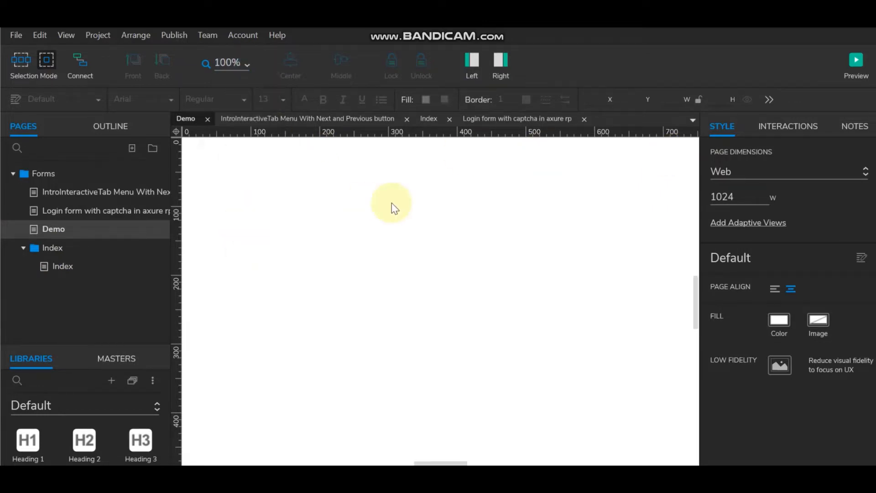
pyautogui.click(230, 64)
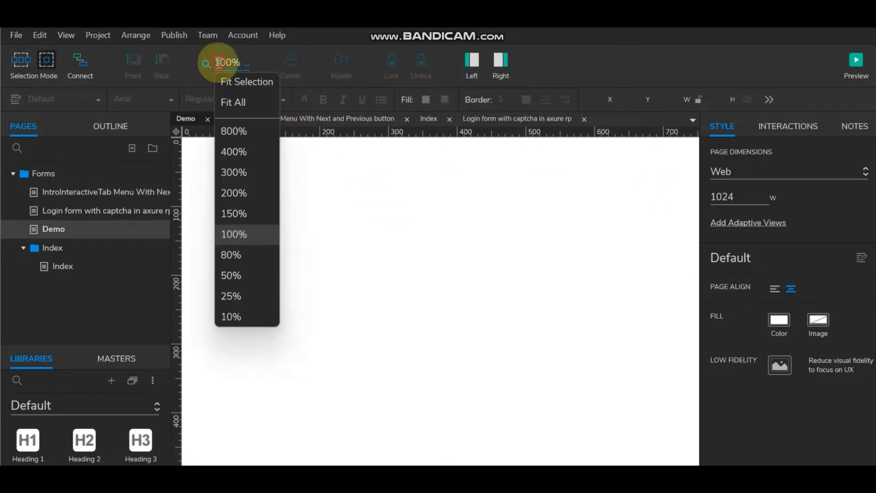
pyautogui.click(241, 255)
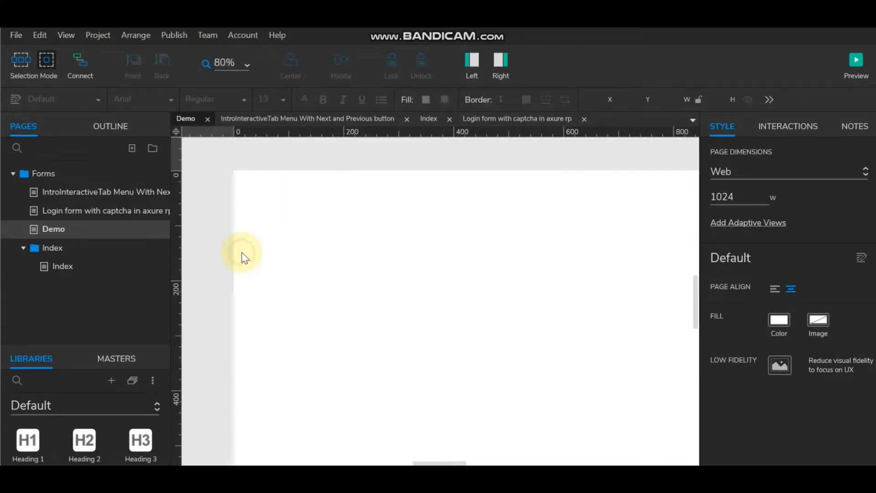
pyautogui.click(505, 64)
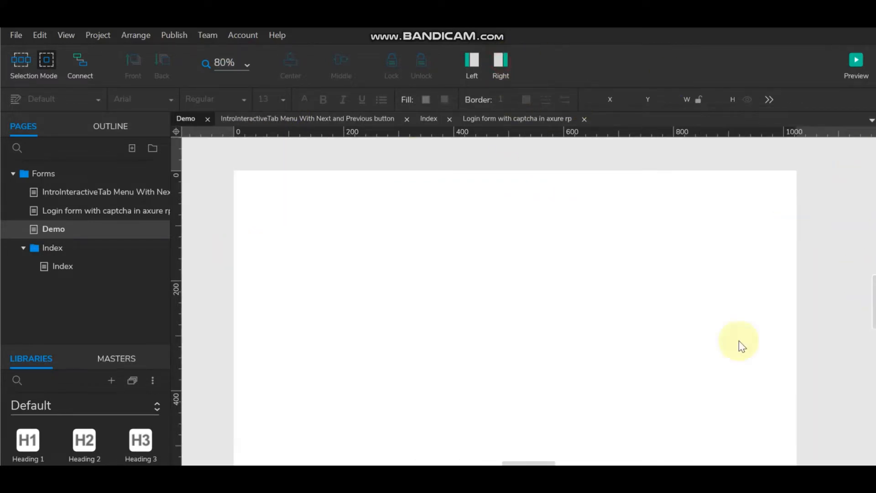
pyautogui.moveTo(532, 460); pyautogui.dragTo(530, 461)
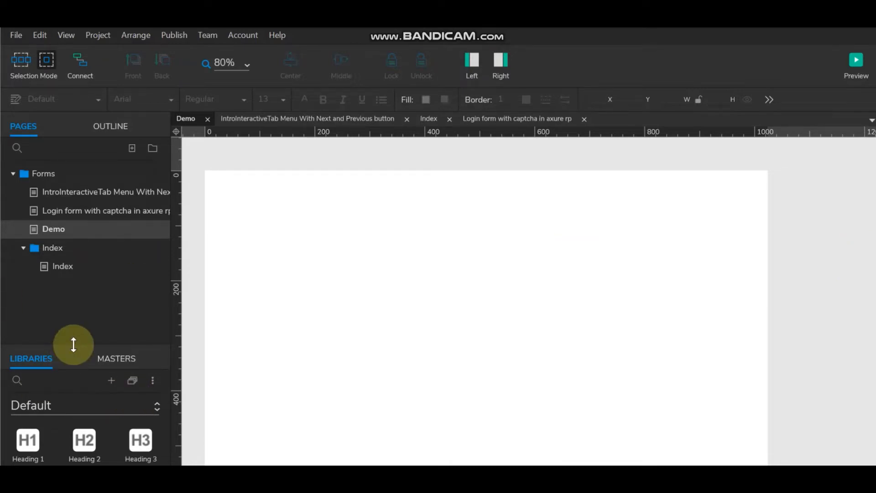
# Step: Drag a Box 1 onto the Demo page and resize it to 600 wide by 316 tall
pyautogui.moveTo(73, 345); pyautogui.dragTo(78, 238)
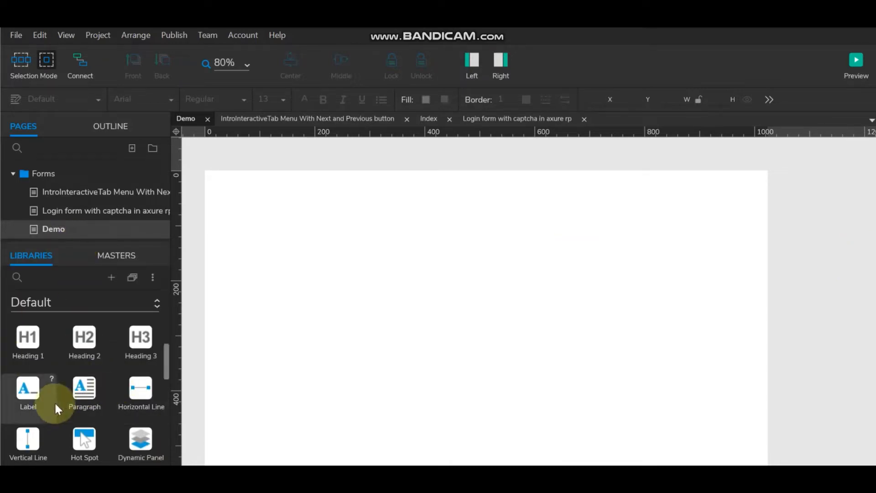
pyautogui.scroll(-2, 84, 388)
pyautogui.scroll(2, 85, 393)
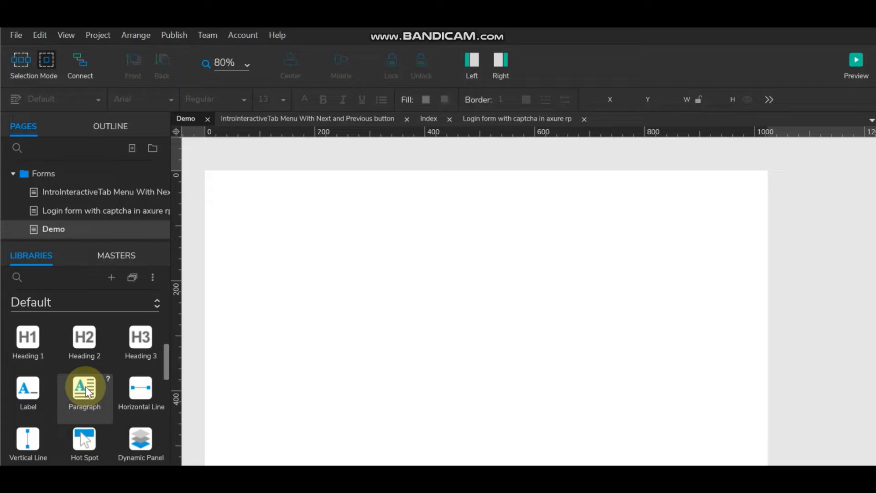
pyautogui.scroll(-2, 86, 387)
pyautogui.scroll(15, 86, 387)
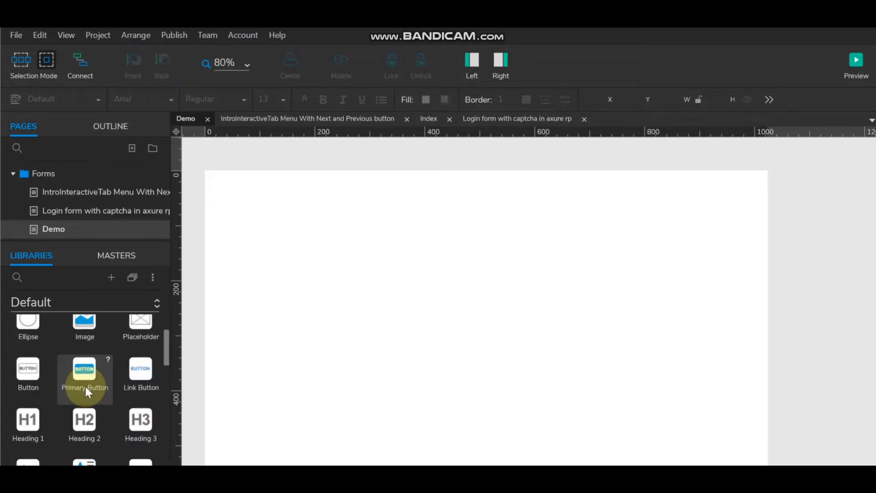
pyautogui.moveTo(34, 352); pyautogui.dragTo(322, 231)
pyautogui.moveTo(486, 275); pyautogui.dragTo(652, 268)
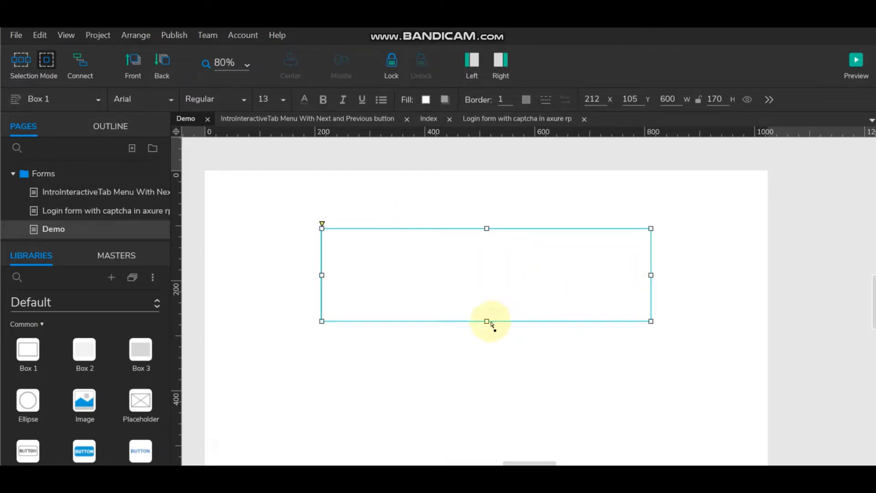
pyautogui.moveTo(491, 323); pyautogui.dragTo(487, 402)
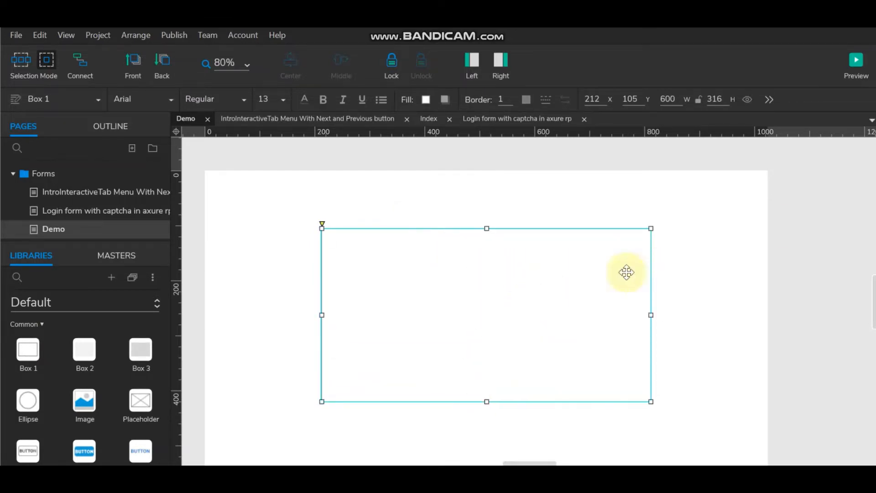
# Step: Add a second box at 0,0 sized 1024 by 42 as a header bar
pyautogui.click(694, 252)
pyautogui.moveTo(28, 350); pyautogui.dragTo(226, 195)
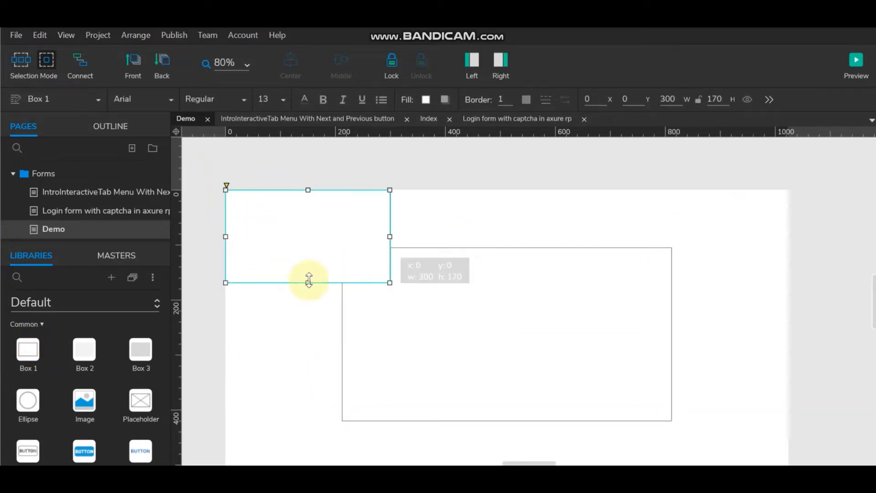
pyautogui.moveTo(309, 279); pyautogui.dragTo(303, 212)
pyautogui.moveTo(390, 202); pyautogui.dragTo(788, 205)
pyautogui.click(847, 307)
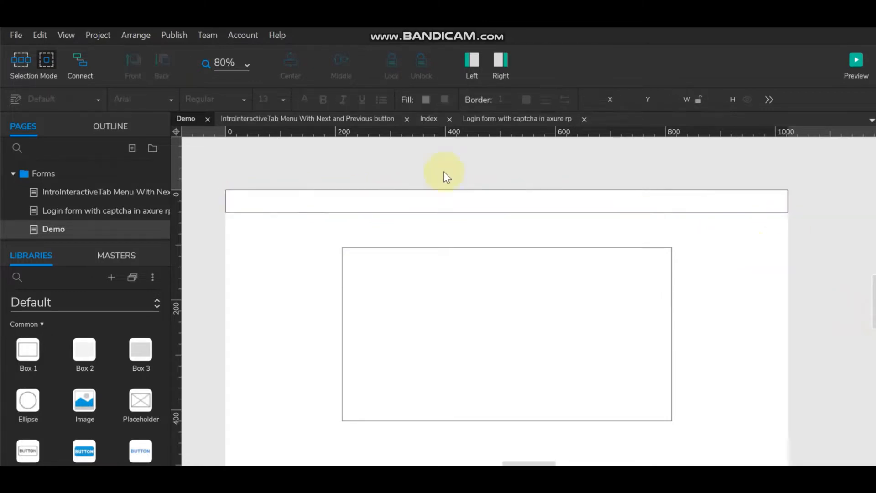
# Step: Try Middle-aligning both boxes, undo it, and reselect the large box
pyautogui.click(450, 201)
pyautogui.keyDown('shift'); pyautogui.click(466, 278); pyautogui.keyUp('shift')
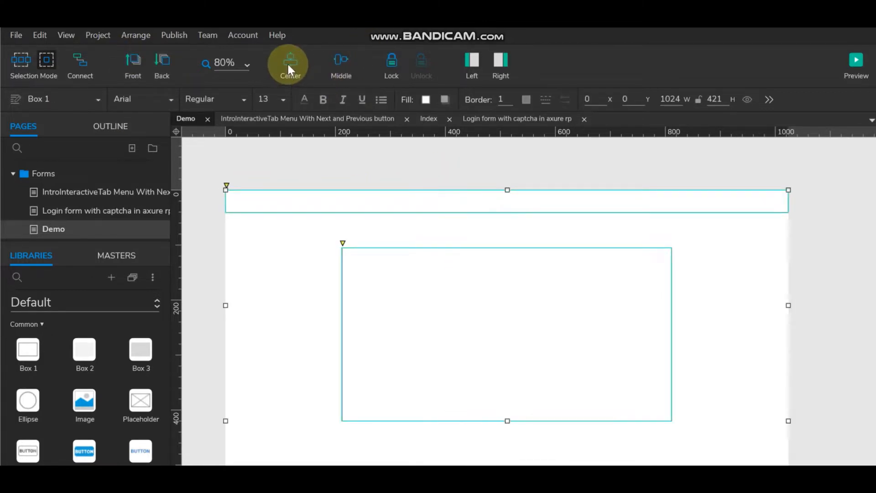
pyautogui.click(348, 66)
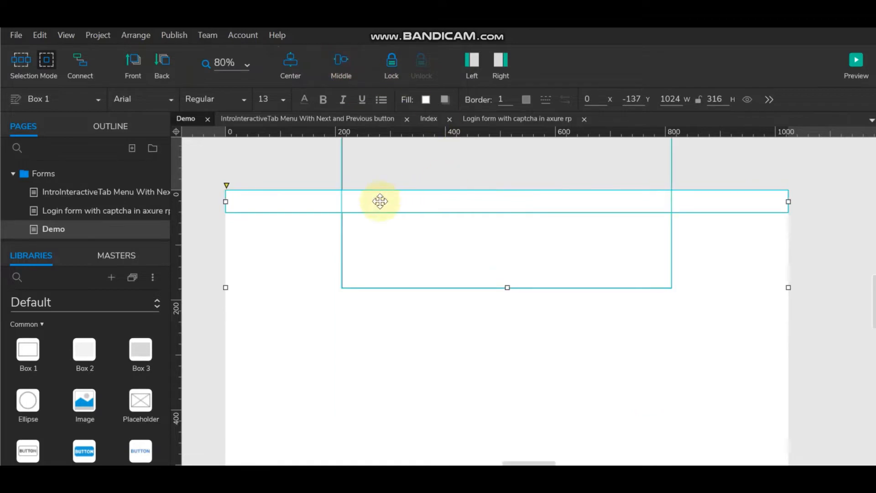
pyautogui.hotkey('ctrl', 'z')
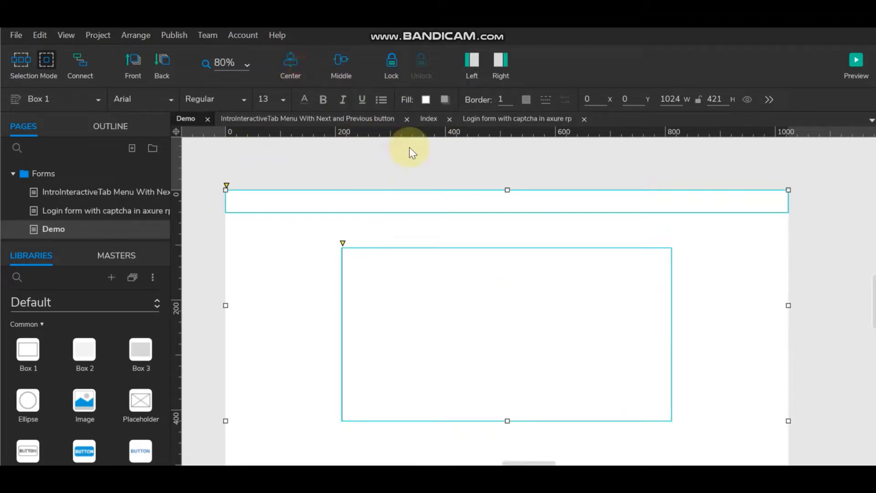
pyautogui.click(367, 168)
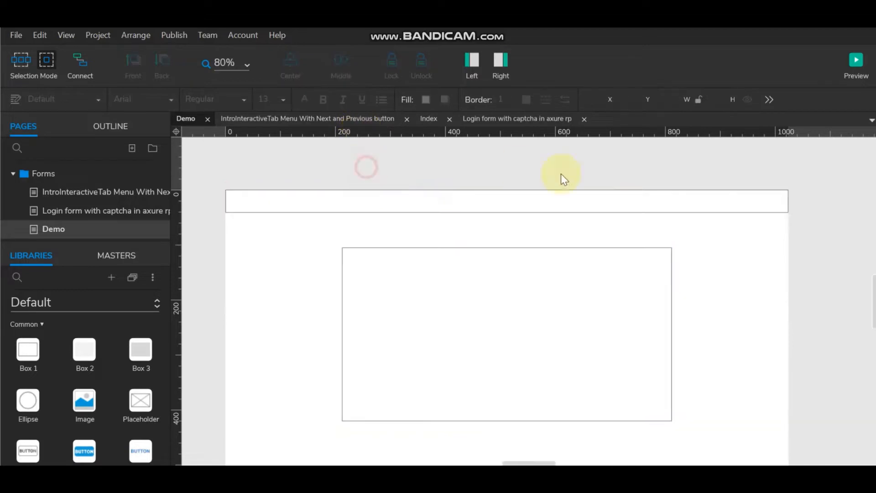
pyautogui.click(400, 290)
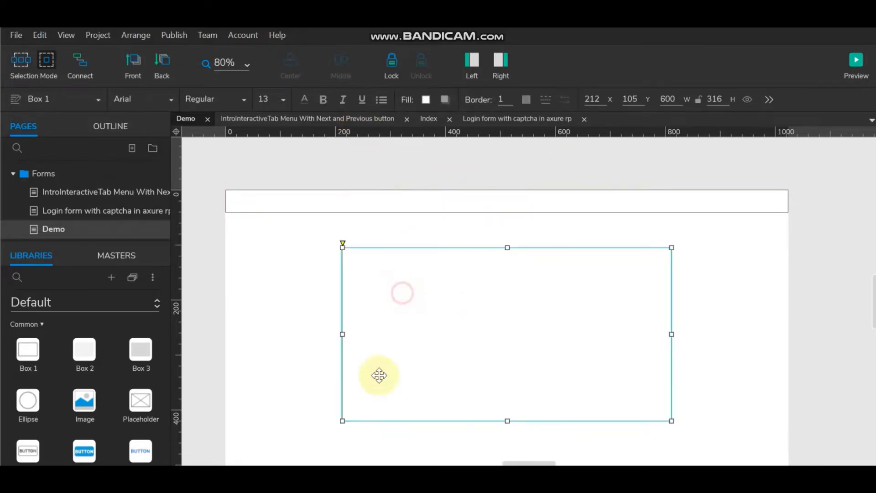
# Step: Give the large box 10 px rounded corners and remove its border
pyautogui.click(501, 59)
pyautogui.scroll(-5, 783, 372)
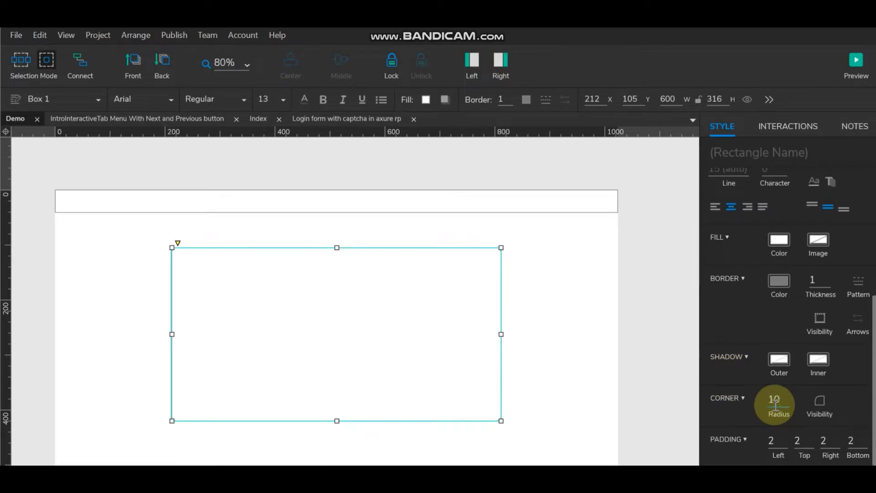
pyautogui.click(514, 319)
pyautogui.click(466, 306)
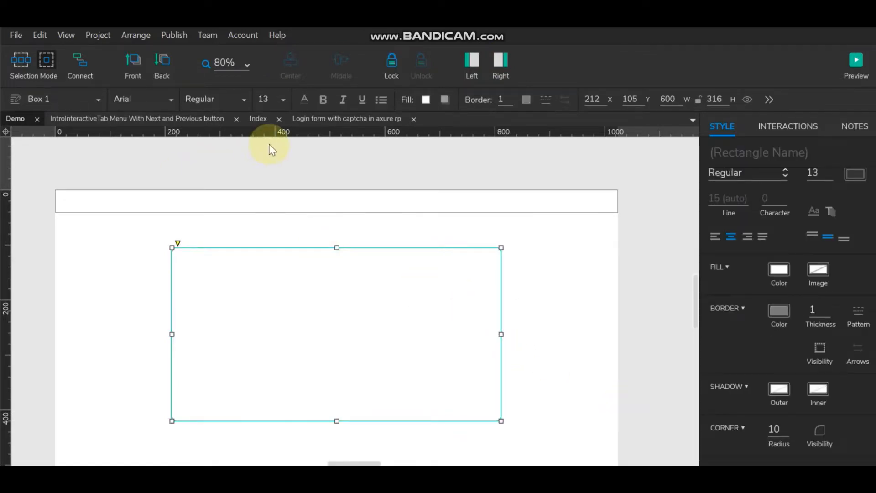
pyautogui.click(510, 102)
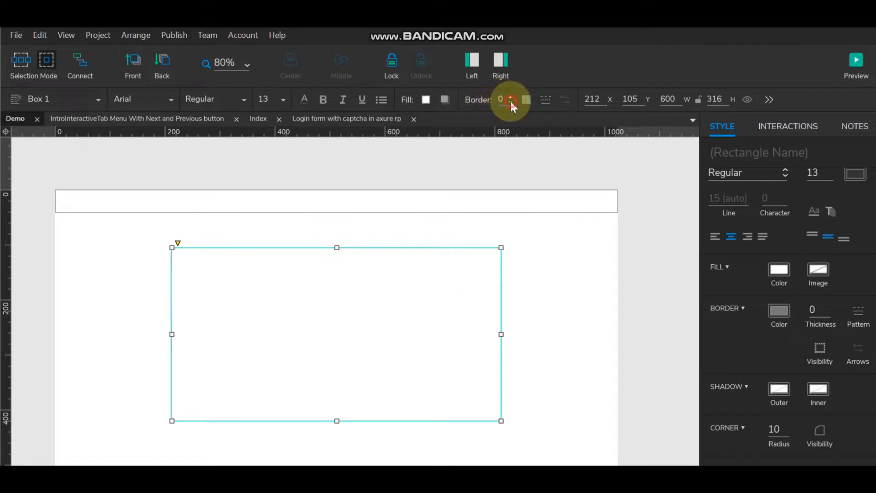
# Step: Turn on the box's drop shadow with X and Y offsets of 1
pyautogui.click(445, 100)
pyautogui.click(449, 123)
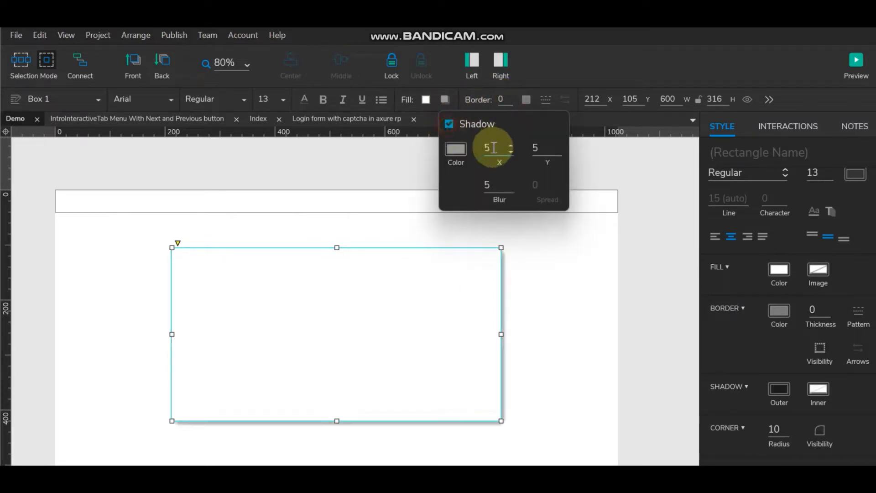
pyautogui.doubleClick(492, 147)
pyautogui.write('1')
pyautogui.doubleClick(540, 148)
pyautogui.write('1')
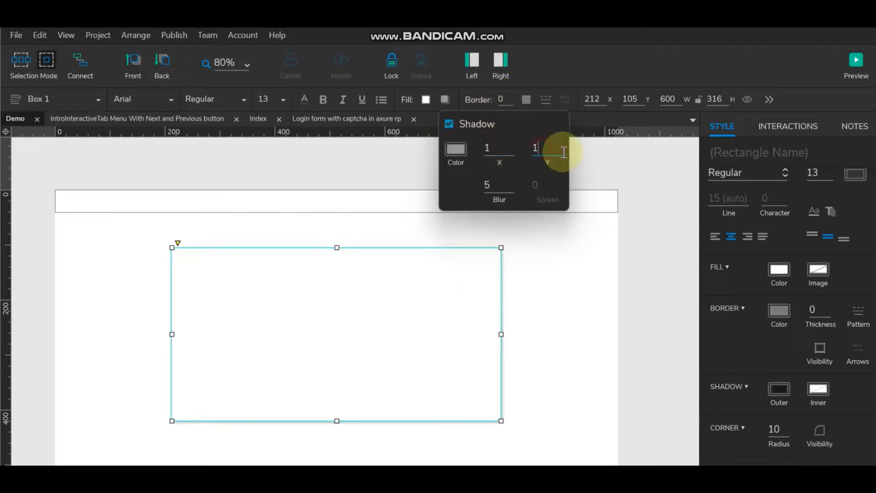
pyautogui.click(593, 285)
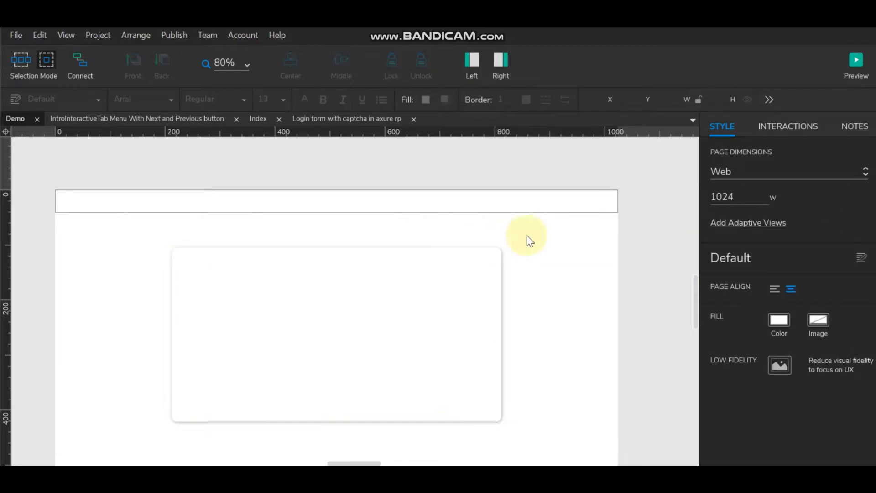
pyautogui.click(505, 59)
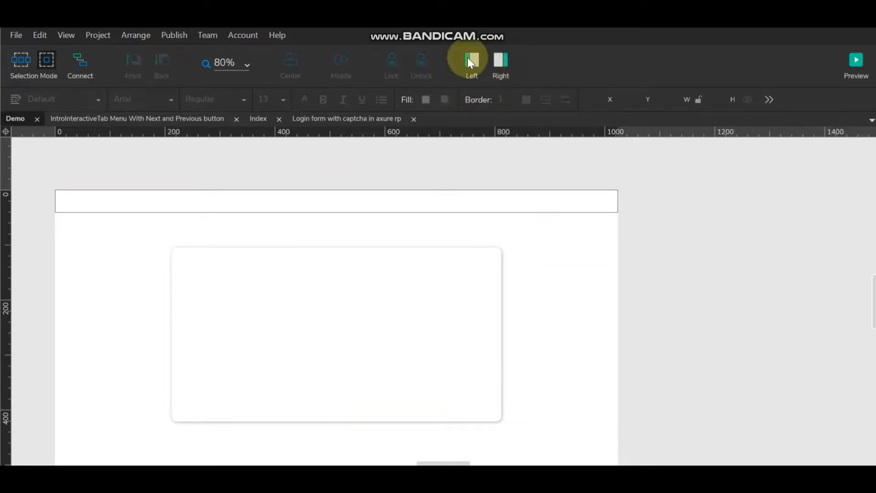
# Step: Place a text field inside the large rounded box
pyautogui.click(470, 58)
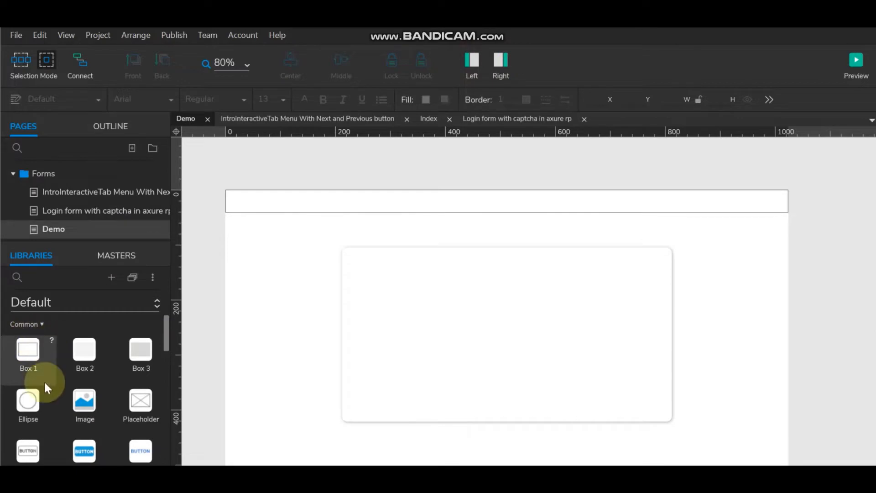
pyautogui.scroll(-5, 80, 381)
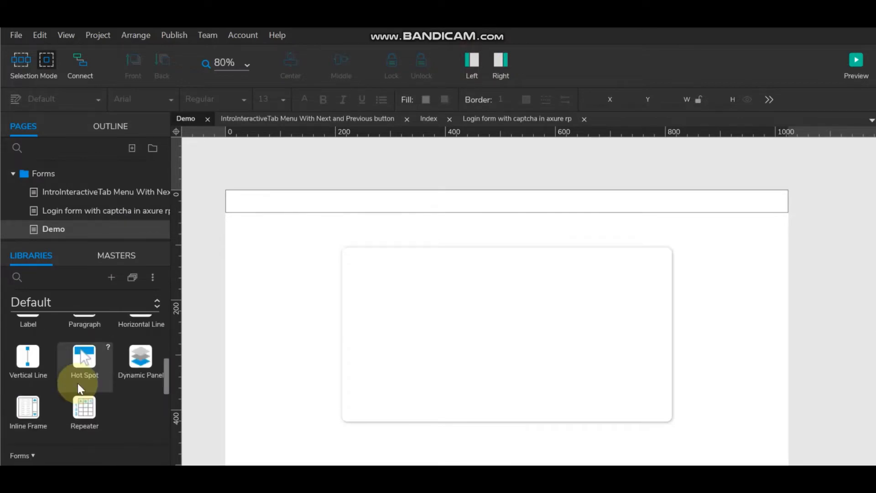
pyautogui.scroll(-2, 77, 383)
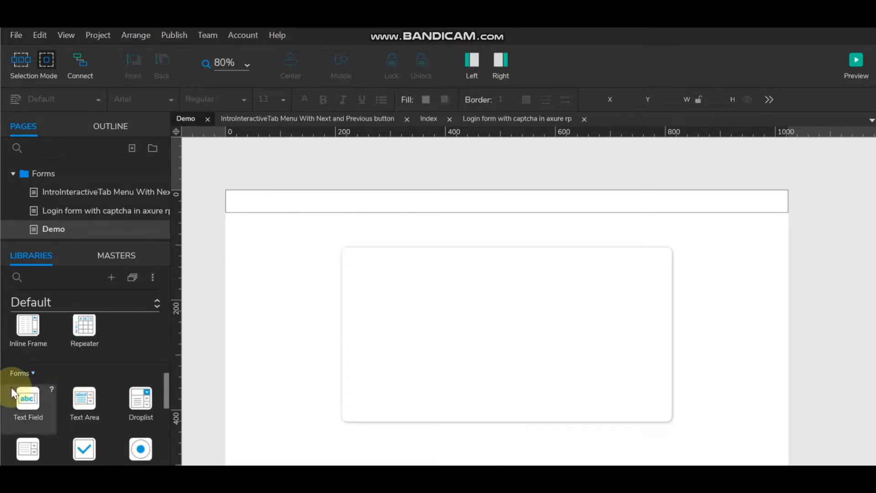
pyautogui.moveTo(45, 389); pyautogui.dragTo(396, 267)
# Step: Add a label reading 'User Name' to the left of the text field
pyautogui.scroll(4, 65, 383)
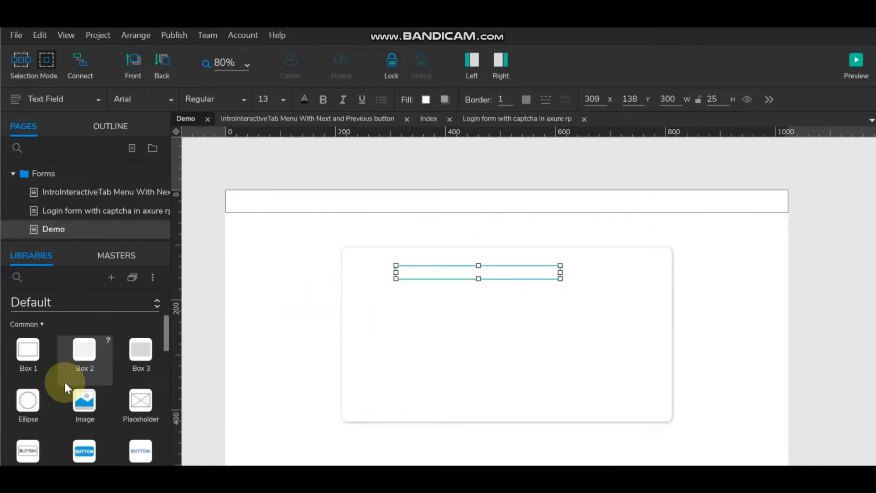
pyautogui.scroll(-2, 65, 383)
pyautogui.scroll(2, 105, 388)
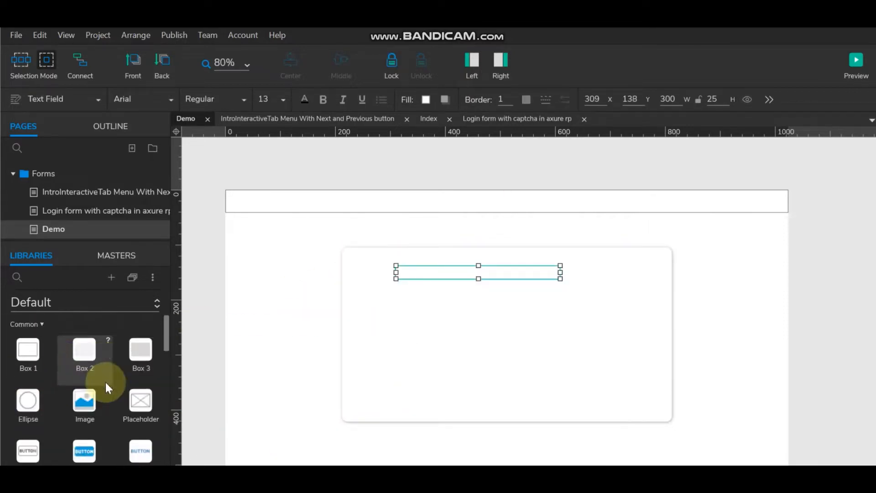
pyautogui.scroll(-3, 105, 380)
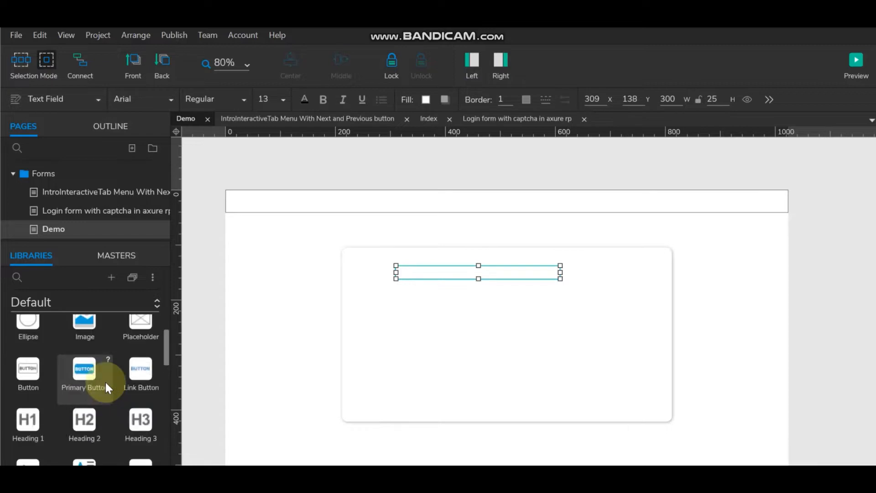
pyautogui.moveTo(37, 391); pyautogui.dragTo(357, 273)
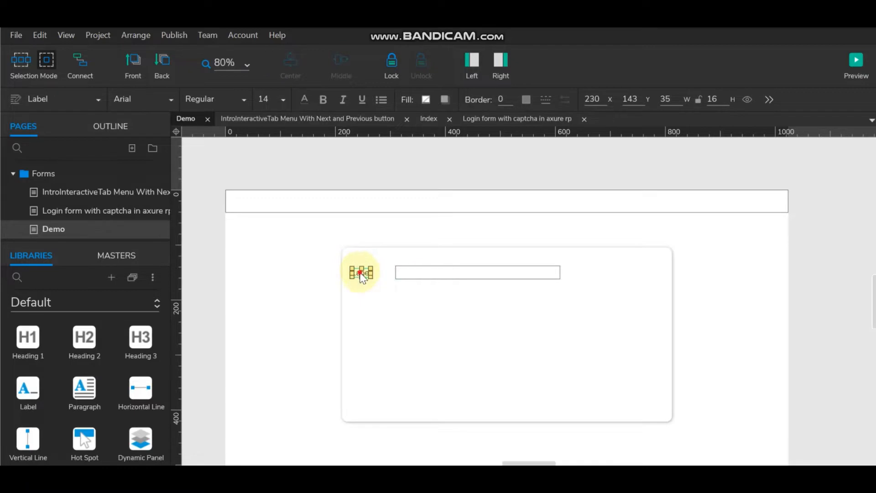
pyautogui.doubleClick(358, 273)
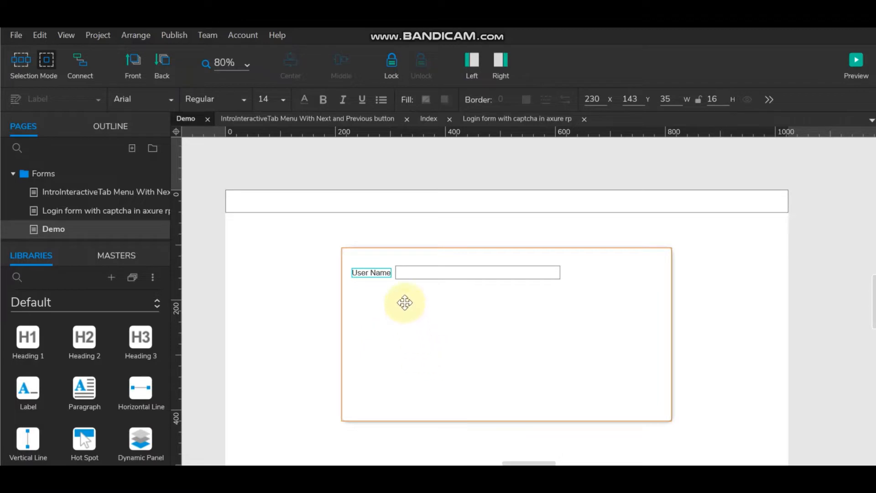
pyautogui.click(504, 260)
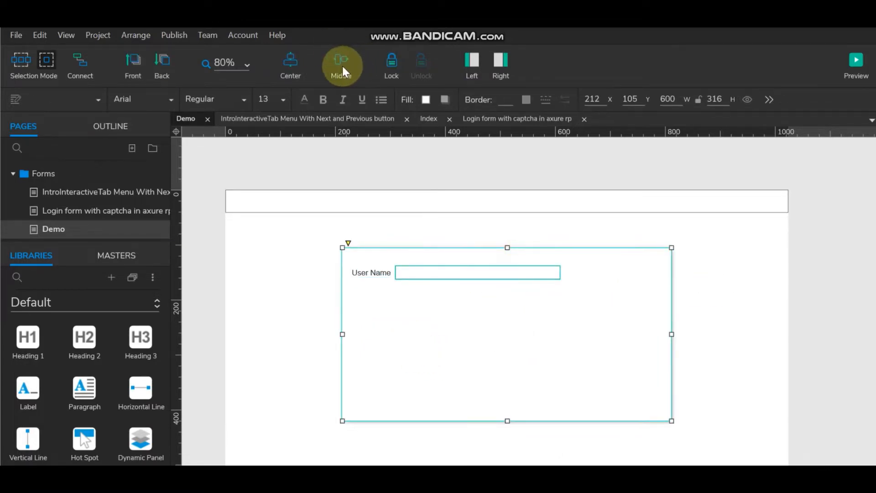
# Step: Centre the text field in the panel and nudge the User Name label right
pyautogui.click(290, 62)
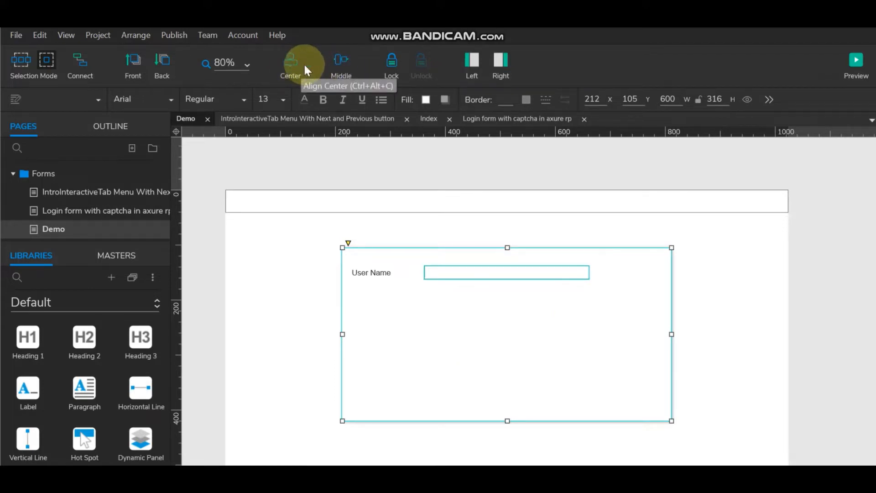
pyautogui.click(809, 289)
pyautogui.click(381, 273)
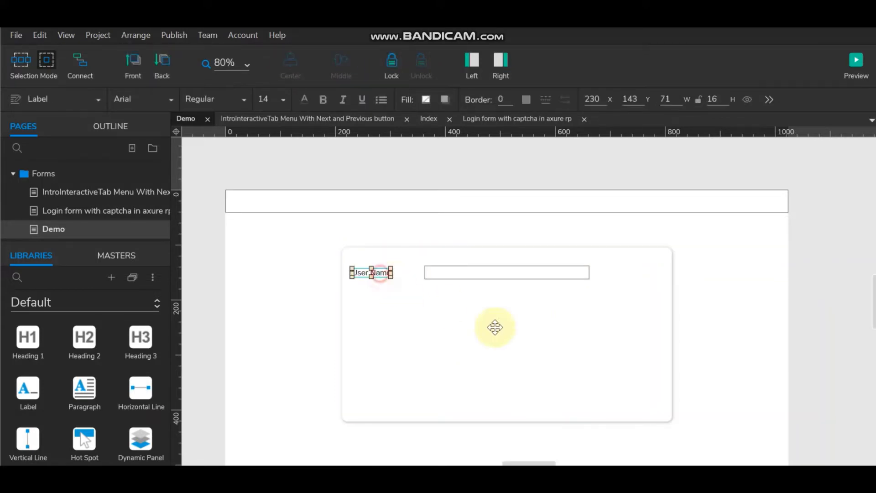
pyautogui.hotkey('shift', 'Right')
pyautogui.hotkey('shift', 'Right')
pyautogui.hotkey('shift', 'Right')
pyautogui.hotkey('shift', 'Right')
pyautogui.hotkey('shift', 'Right')
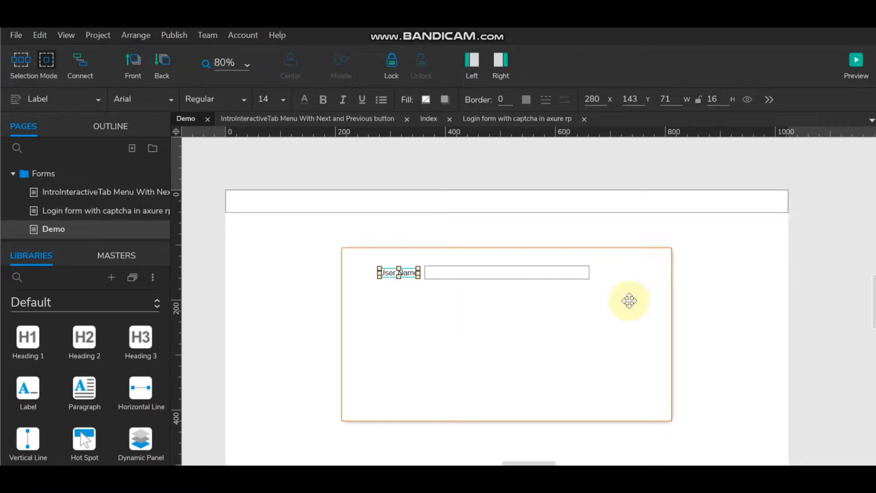
pyautogui.click(823, 265)
pyautogui.click(407, 273)
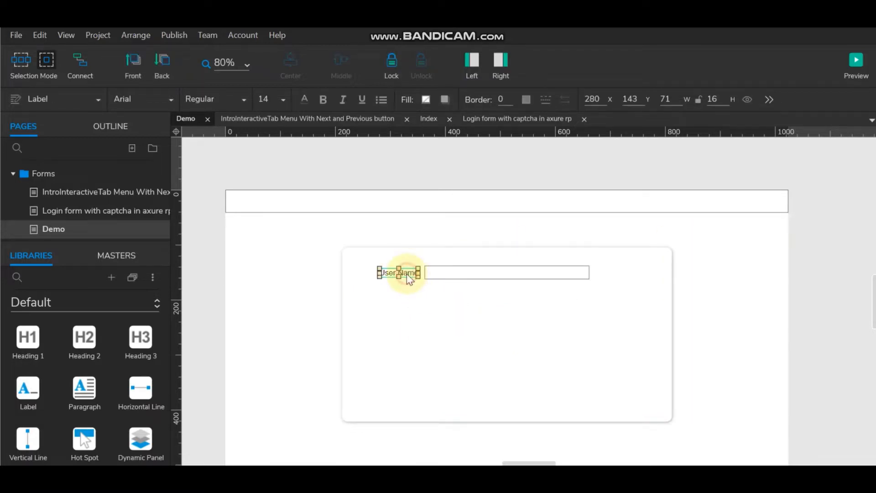
# Step: Make the User Name field 34 px tall with a corner radius of 5
pyautogui.click(475, 273)
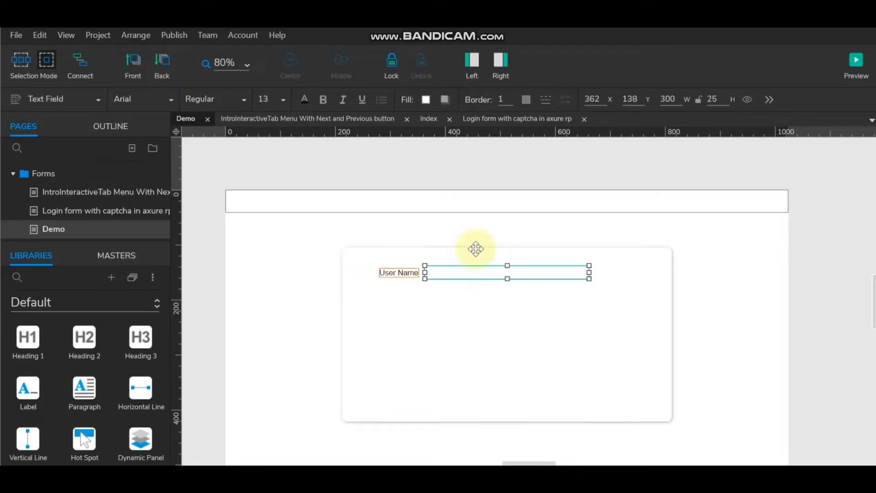
pyautogui.click(842, 292)
pyautogui.click(563, 274)
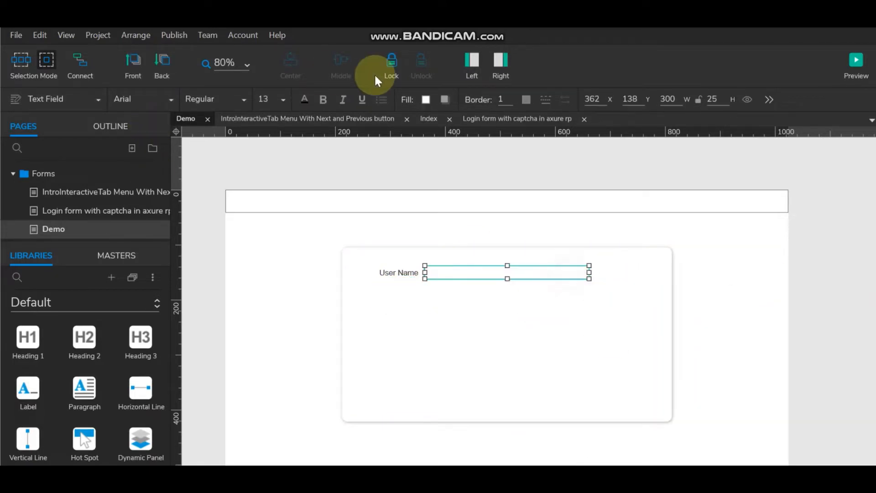
pyautogui.click(472, 62)
pyautogui.click(502, 62)
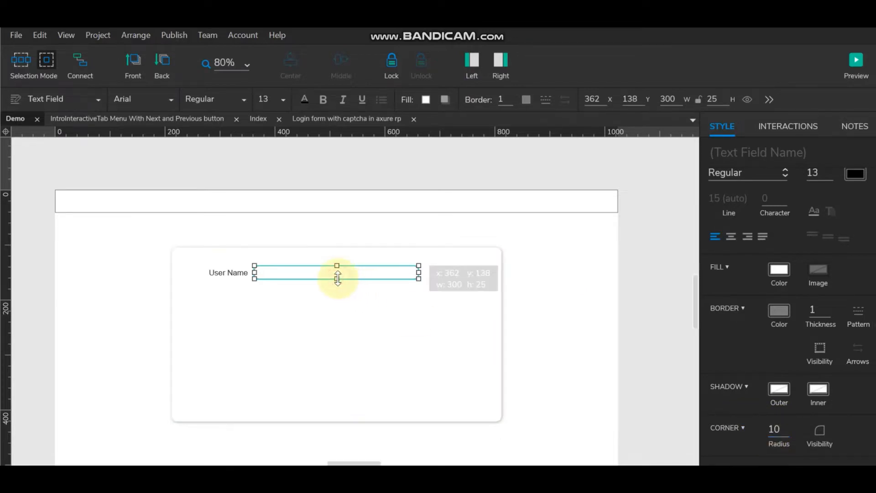
pyautogui.moveTo(338, 278); pyautogui.dragTo(337, 284)
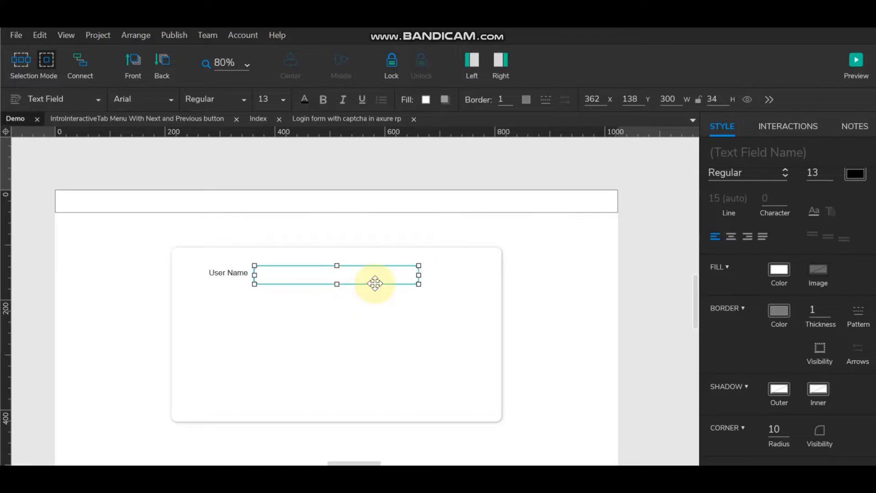
pyautogui.click(777, 429)
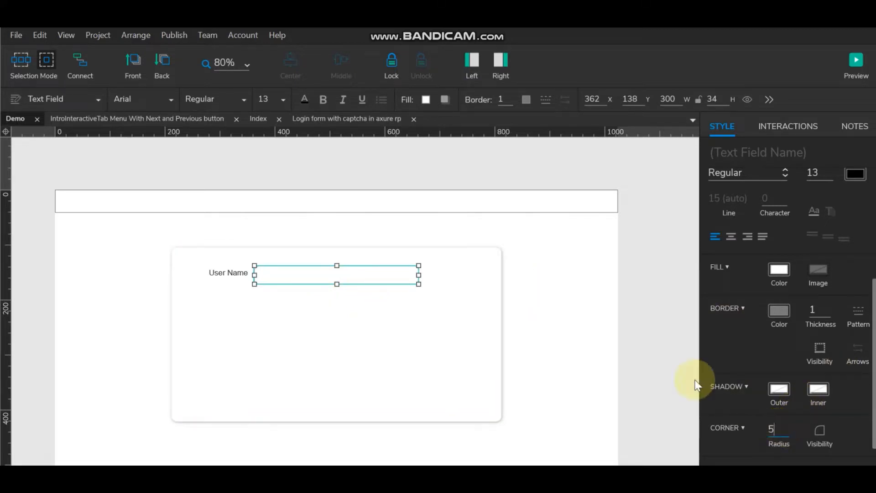
pyautogui.click(645, 319)
# Step: Middle-align the User Name label with the text field
pyautogui.click(293, 280)
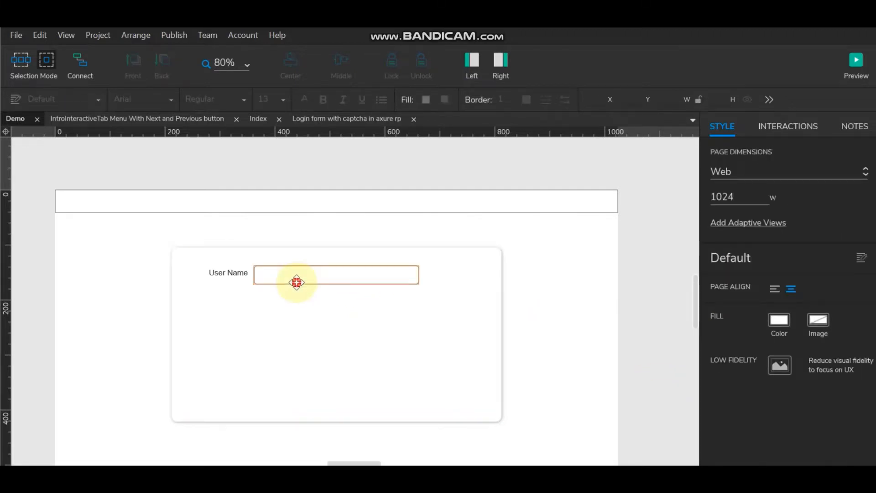
pyautogui.keyDown('shift'); pyautogui.click(242, 274); pyautogui.keyUp('shift')
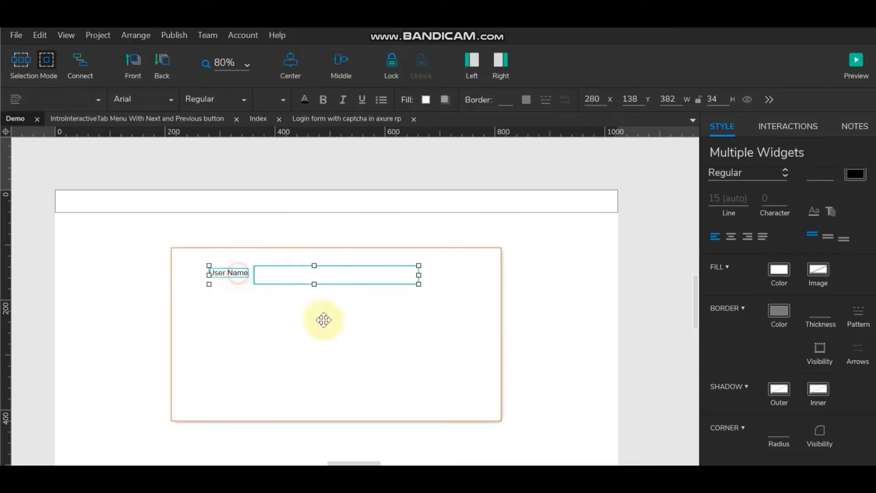
pyautogui.click(337, 57)
pyautogui.click(634, 298)
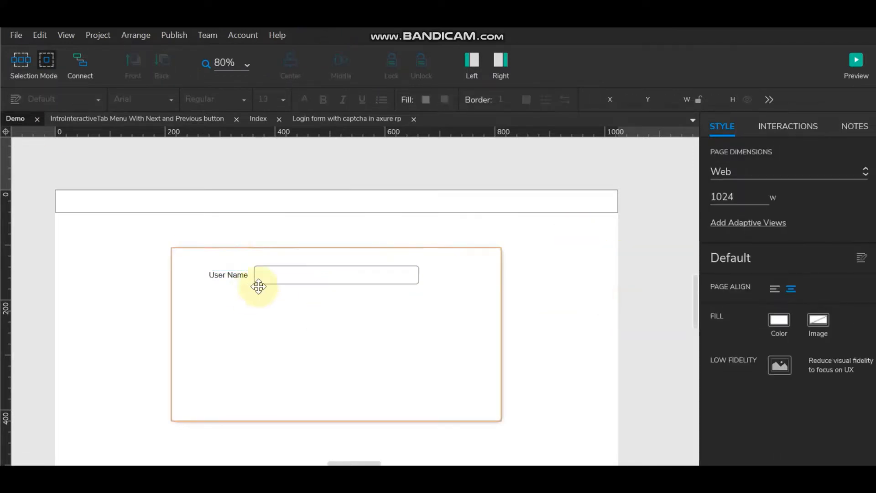
# Step: Duplicate the User Name label and text field into a second row below
pyautogui.click(234, 274)
pyautogui.keyDown('shift'); pyautogui.click(309, 275); pyautogui.keyUp('shift')
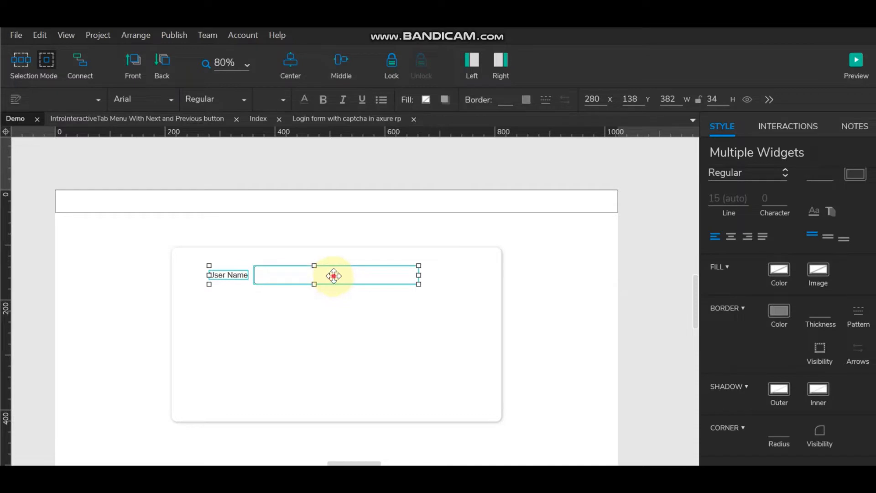
pyautogui.moveTo(334, 276); pyautogui.dragTo(335, 307)
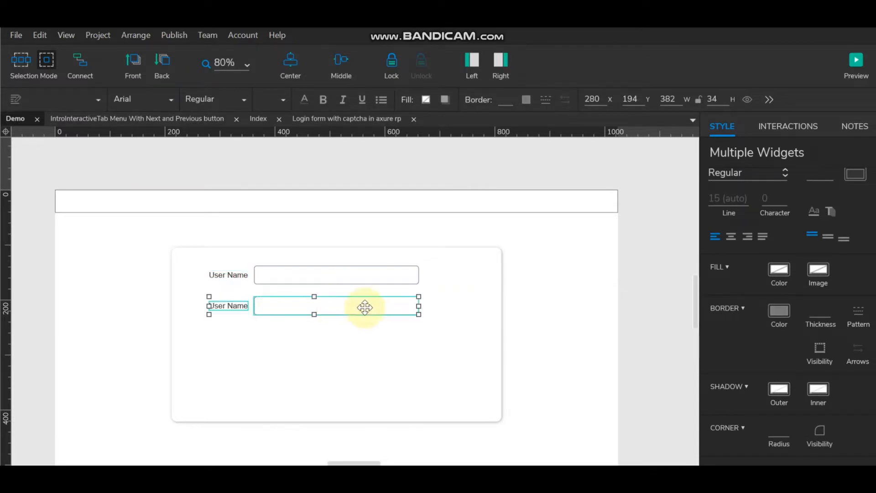
# Step: Shift both labels left and rename the lower label to Password
pyautogui.click(220, 275)
pyautogui.keyDown('ctrl'); pyautogui.click(224, 305); pyautogui.keyUp('ctrl')
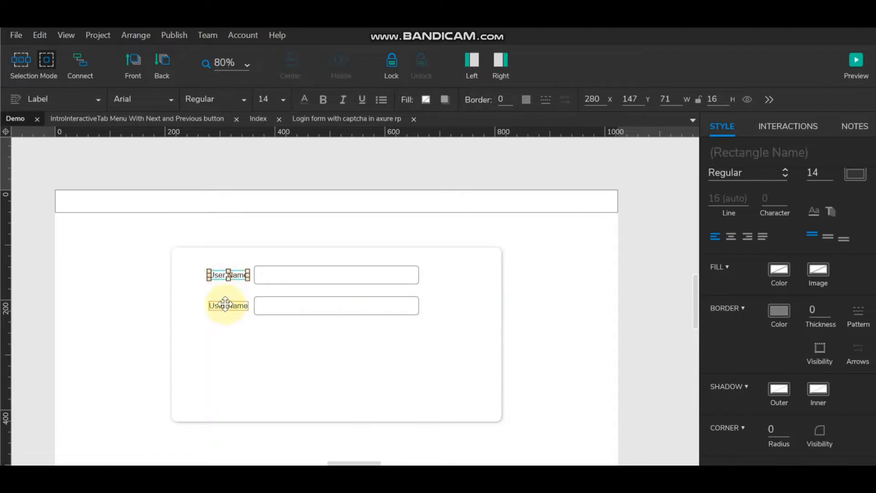
pyautogui.hotkey('shift', 'Left')
pyautogui.hotkey('shift', 'Left')
pyautogui.hotkey('shift', 'Left')
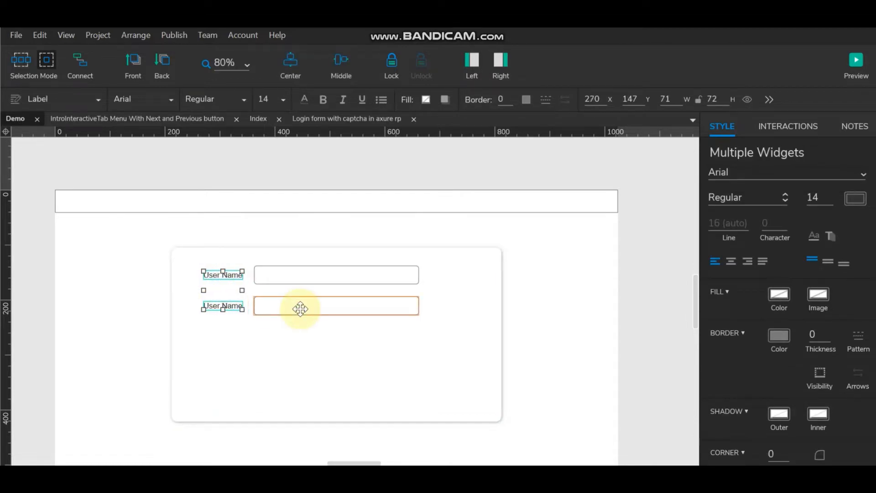
pyautogui.doubleClick(211, 305)
pyautogui.write('Password')
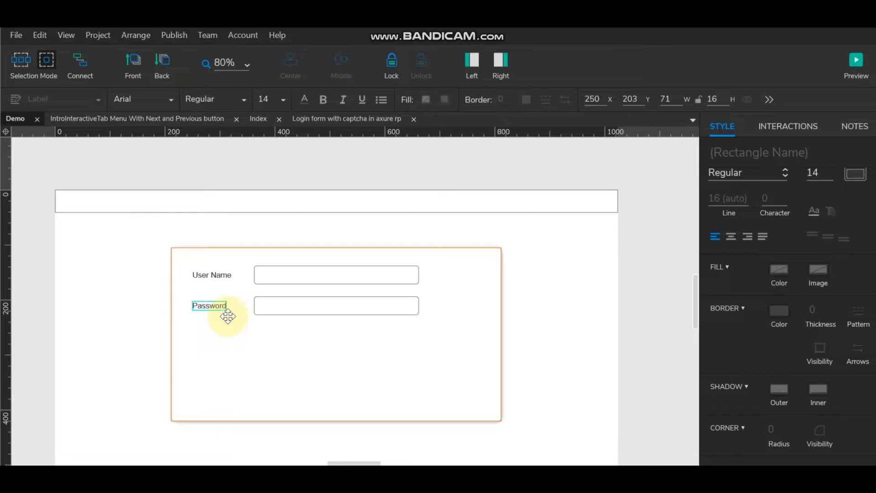
pyautogui.click(302, 168)
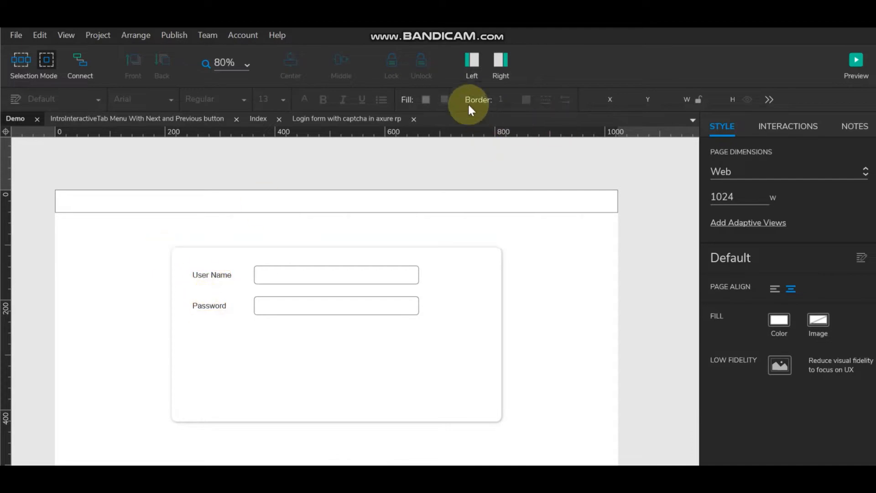
# Step: Place a Box 1 widget on the login panel and narrow it to 150 wide
pyautogui.click(494, 58)
pyautogui.click(469, 60)
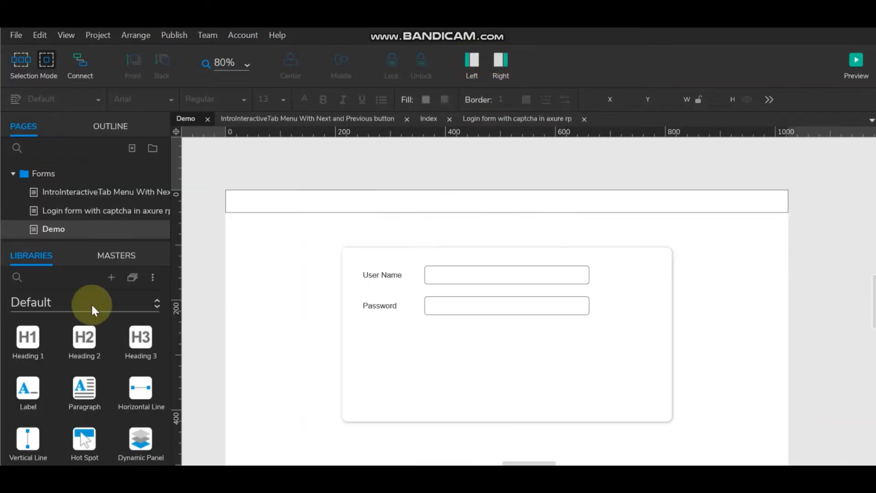
pyautogui.scroll(3, 98, 376)
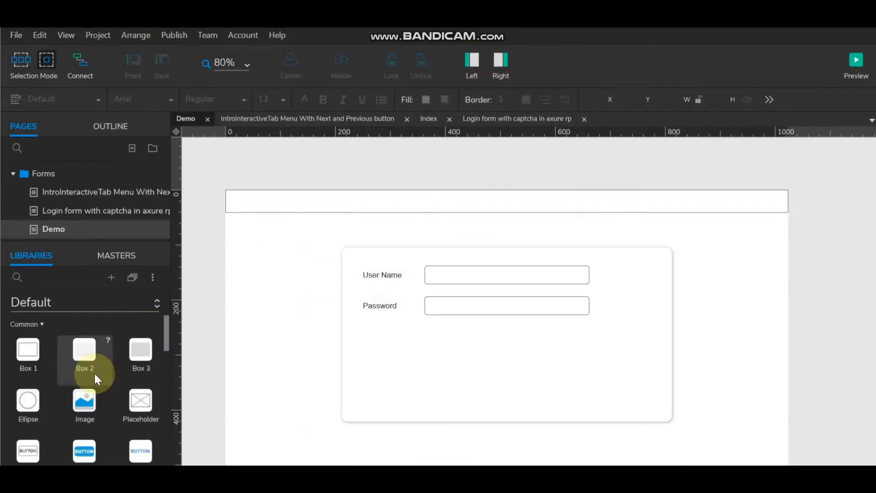
pyautogui.moveTo(31, 358); pyautogui.dragTo(259, 272)
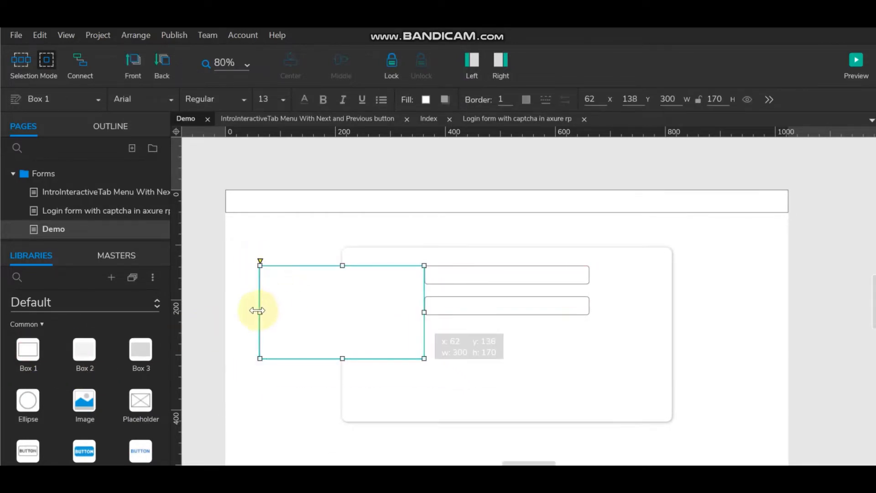
pyautogui.moveTo(258, 311); pyautogui.dragTo(342, 311)
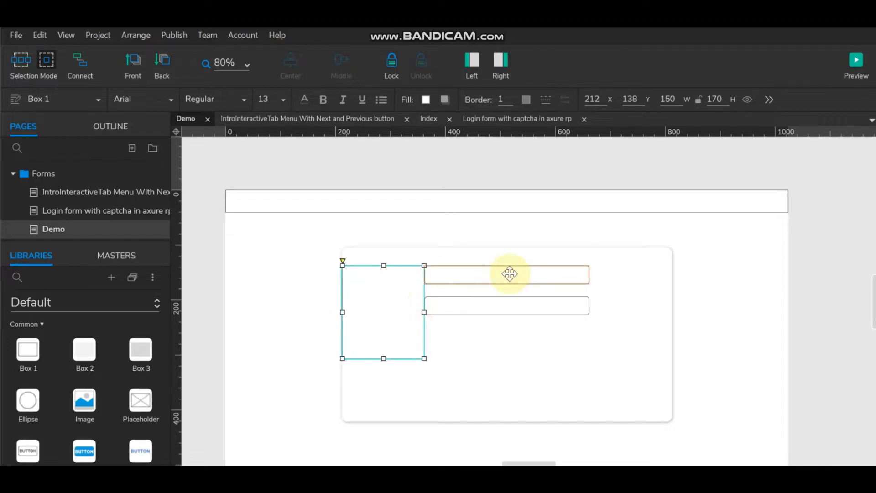
# Step: Move both text fields 30 px further right
pyautogui.keyDown('ctrl'); pyautogui.click(509, 274); pyautogui.keyUp('ctrl')
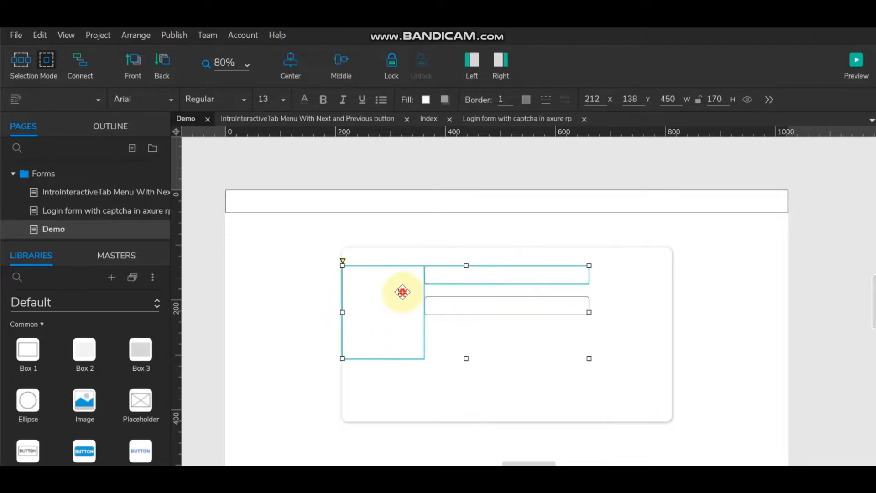
pyautogui.keyDown('ctrl'); pyautogui.click(520, 272); pyautogui.keyUp('ctrl')
pyautogui.click(520, 272)
pyautogui.keyDown('ctrl'); pyautogui.click(502, 305); pyautogui.keyUp('ctrl')
pyautogui.hotkey('shift', 'Right')
pyautogui.hotkey('shift', 'Right')
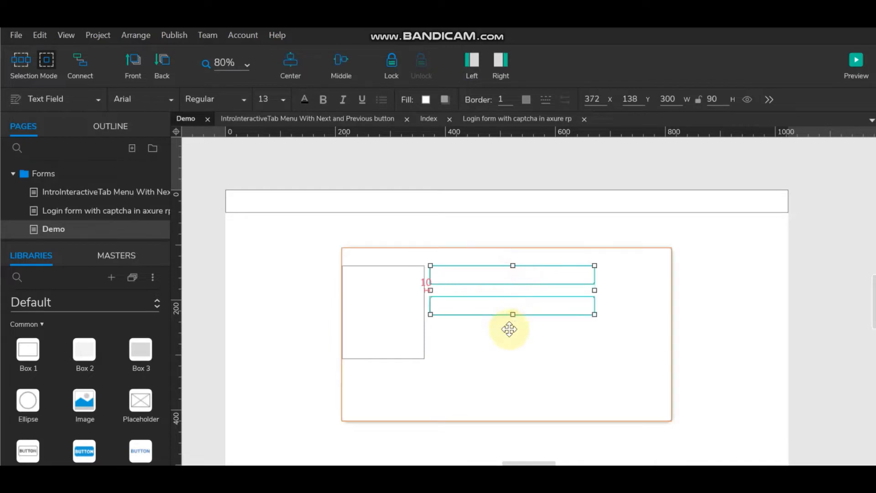
pyautogui.hotkey('shift', 'Right')
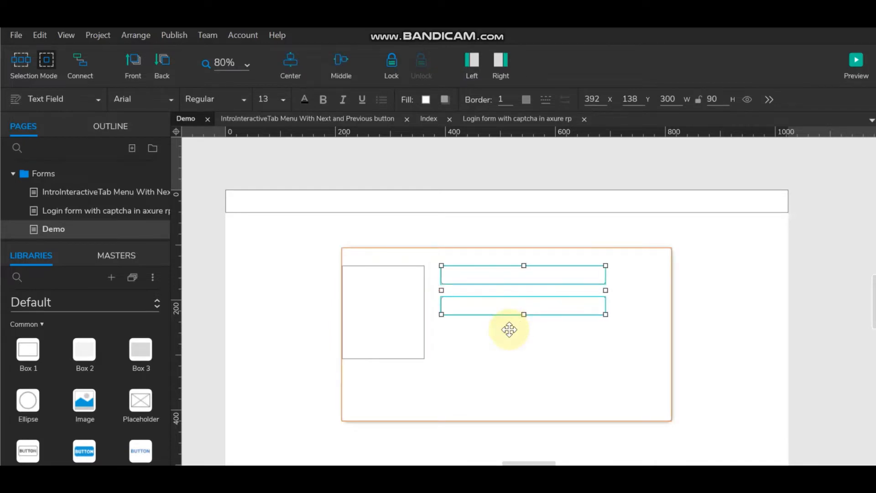
pyautogui.click(393, 297)
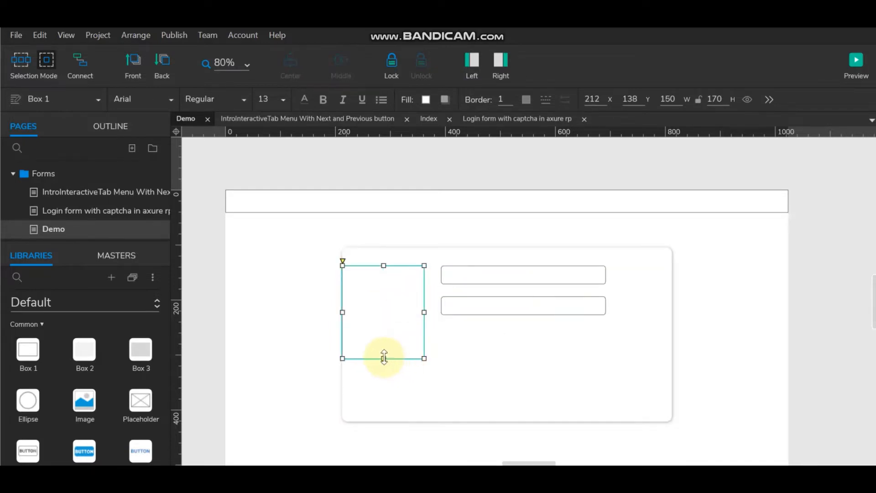
# Step: Shrink the box to one row's height, middle-align it with the top field, then move it down
pyautogui.moveTo(384, 358); pyautogui.dragTo(387, 283)
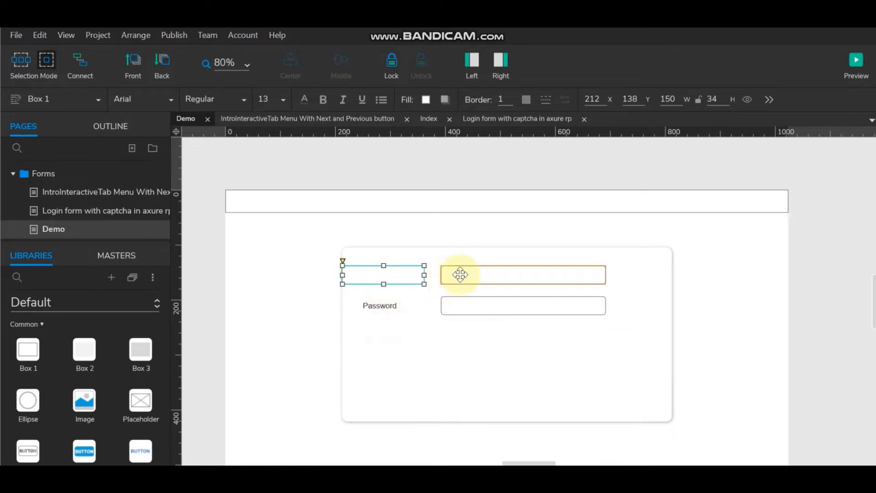
pyautogui.click(461, 275)
pyautogui.keyDown('shift'); pyautogui.click(397, 278); pyautogui.keyUp('shift')
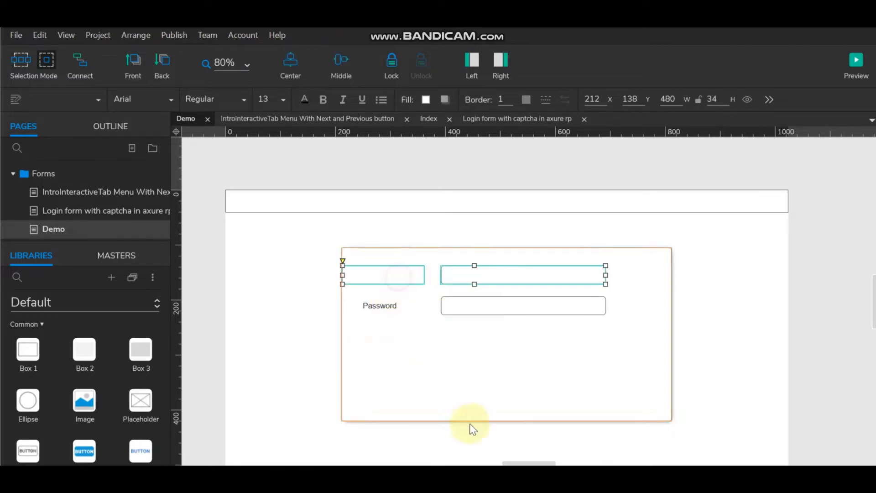
pyautogui.click(343, 64)
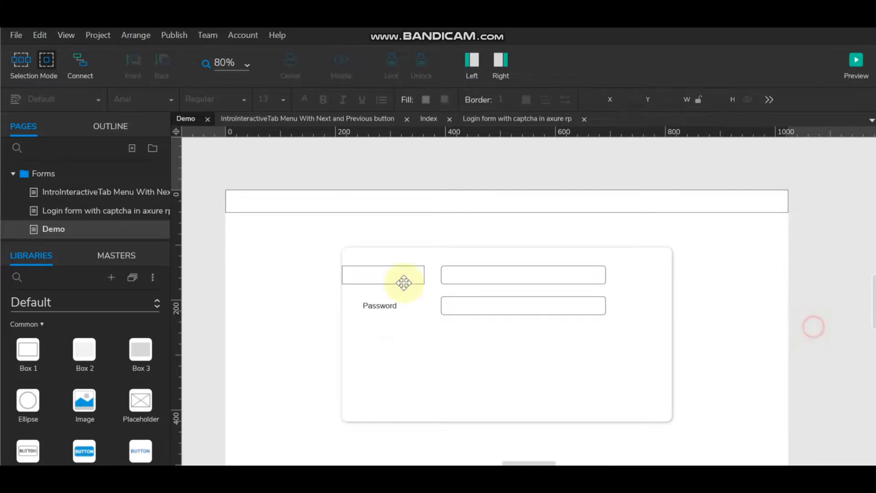
pyautogui.moveTo(401, 275); pyautogui.dragTo(410, 347)
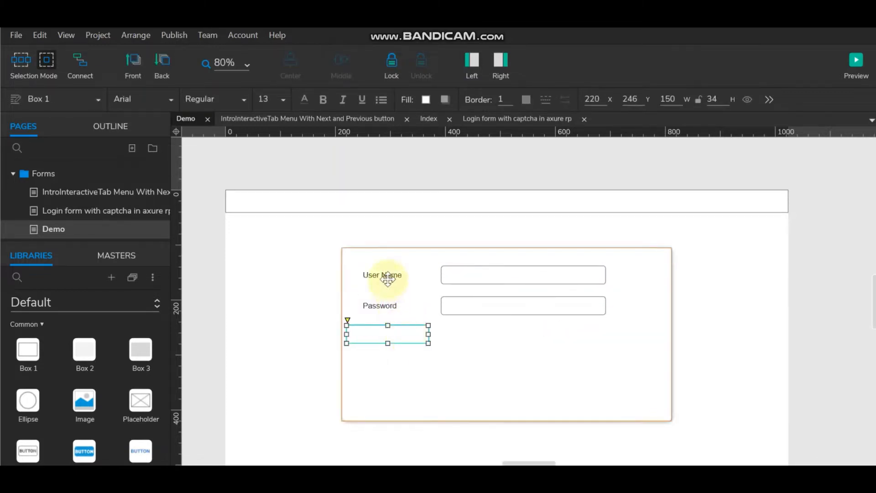
# Step: Delete the text of the plain User Name label
pyautogui.click(391, 275)
pyautogui.doubleClick(408, 276)
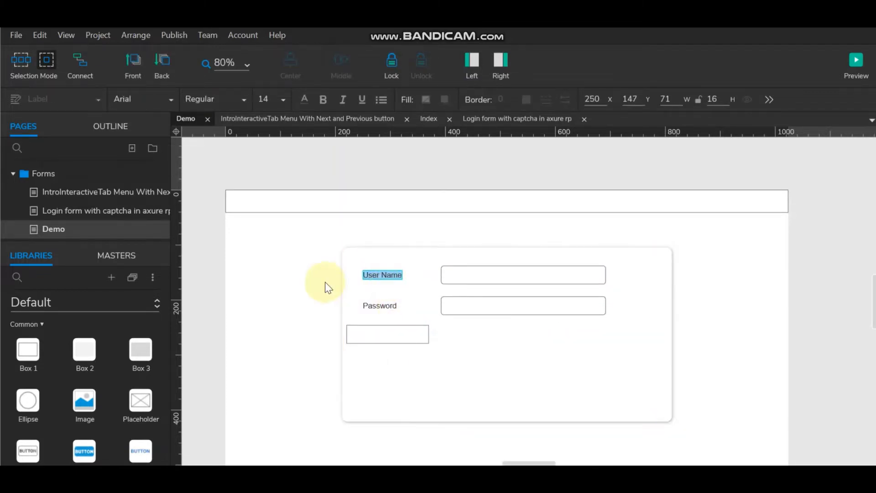
pyautogui.click(208, 283)
pyautogui.click(384, 274)
pyautogui.doubleClick(383, 274)
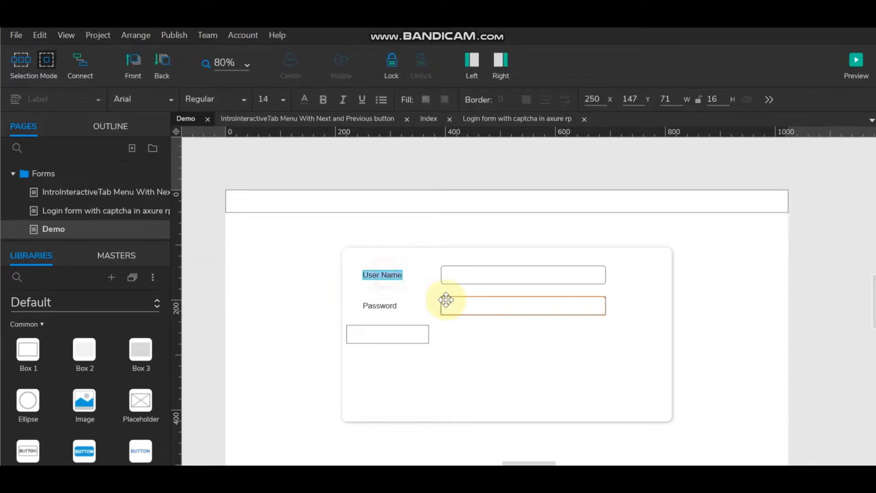
pyautogui.press('BackSpace')
pyautogui.click(207, 288)
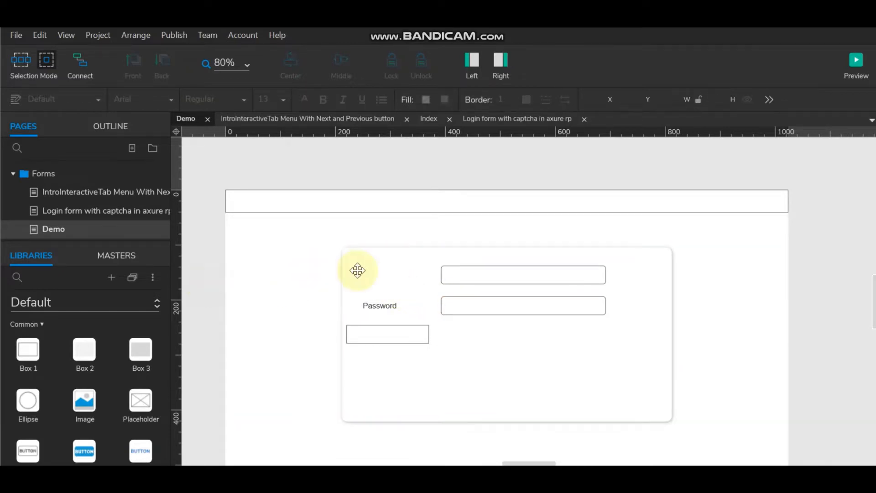
pyautogui.click(363, 276)
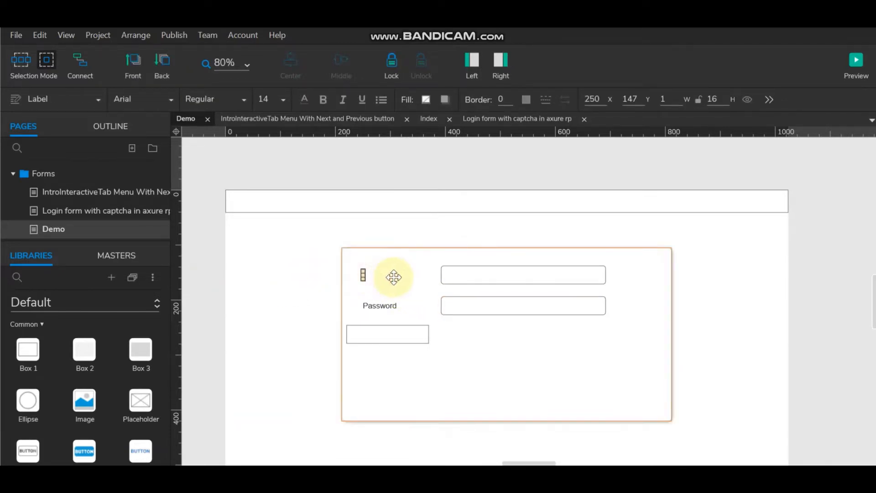
# Step: Label the box User Name and duplicate it below as a Password box
pyautogui.doubleClick(388, 333)
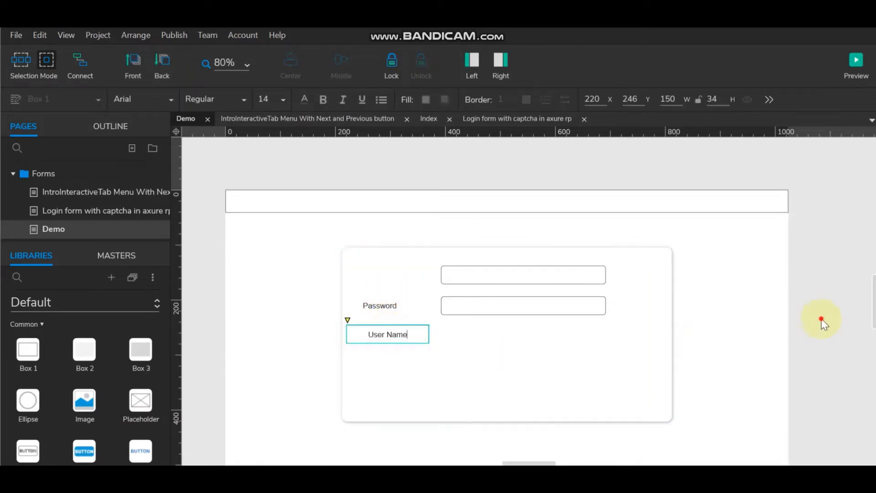
pyautogui.click(404, 336)
pyautogui.moveTo(382, 342); pyautogui.dragTo(385, 363)
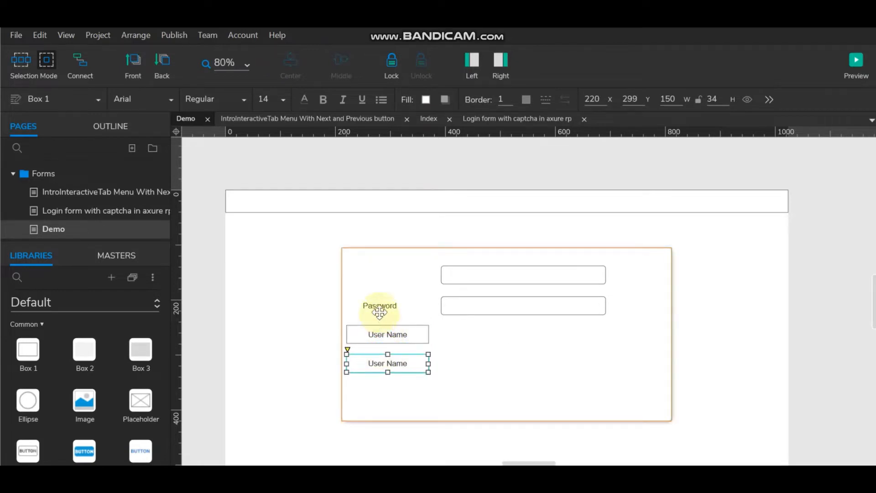
pyautogui.doubleClick(381, 364)
pyautogui.write('Password')
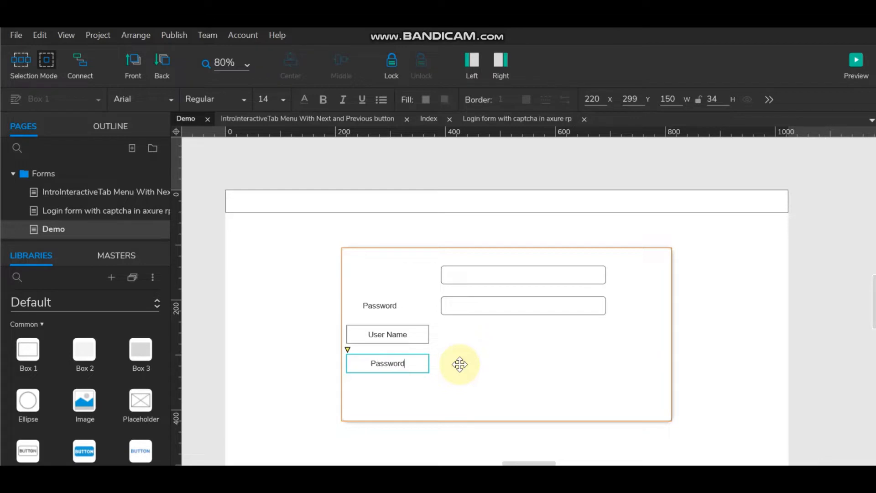
# Step: Delete the old Password label and move the User Name box beside the top field
pyautogui.click(372, 305)
pyautogui.press('Delete')
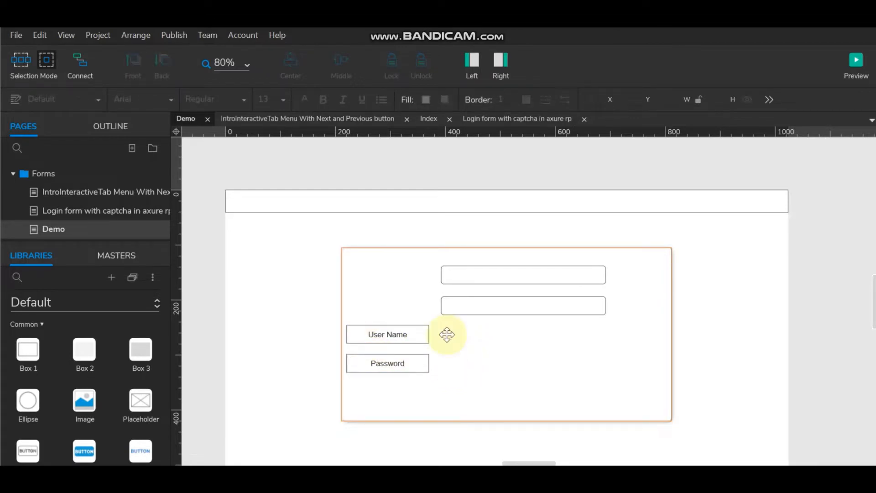
pyautogui.moveTo(386, 333); pyautogui.dragTo(392, 281)
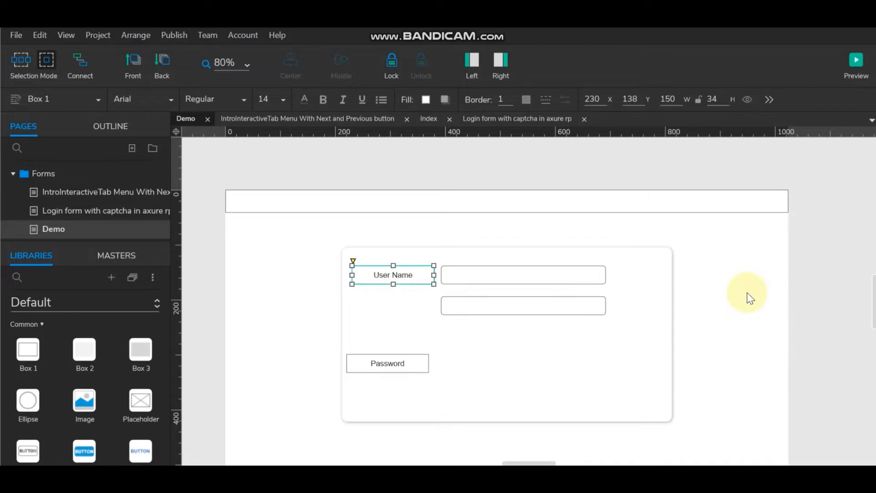
# Step: Move the Password box beside its field and right-align both label texts
pyautogui.click(387, 364)
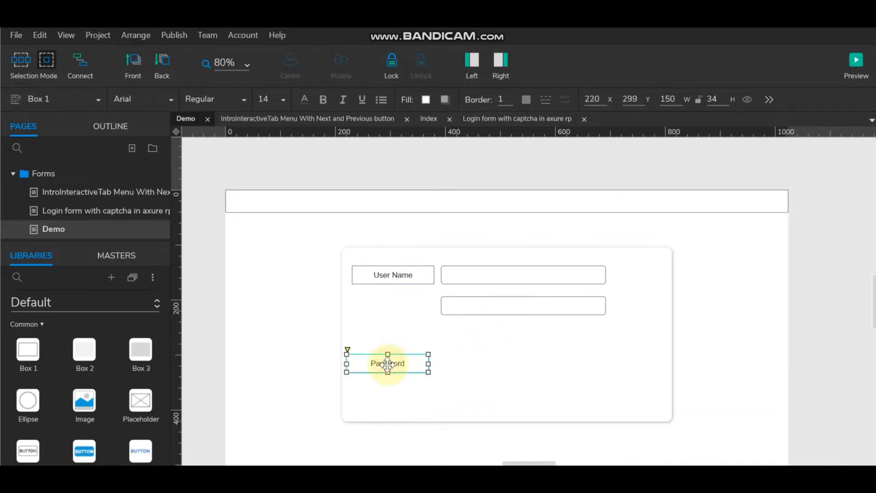
pyautogui.moveTo(388, 364); pyautogui.dragTo(394, 312)
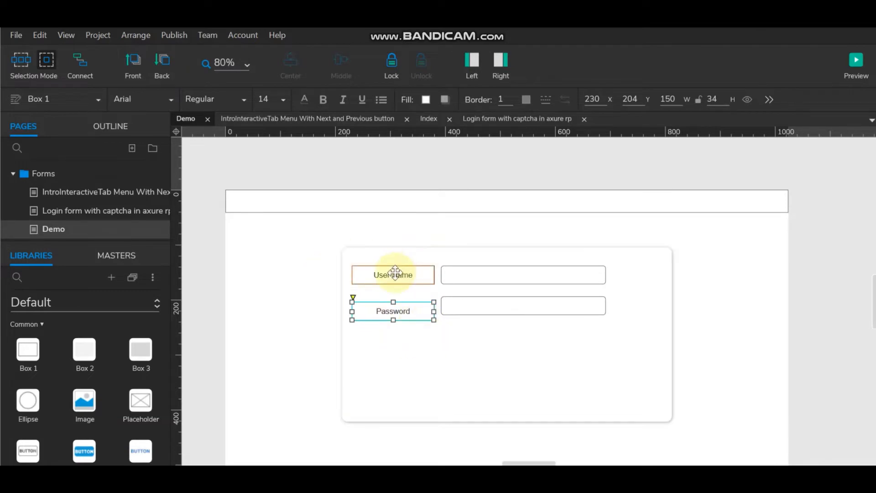
pyautogui.click(395, 273)
pyautogui.keyDown('shift'); pyautogui.click(394, 311); pyautogui.keyUp('shift')
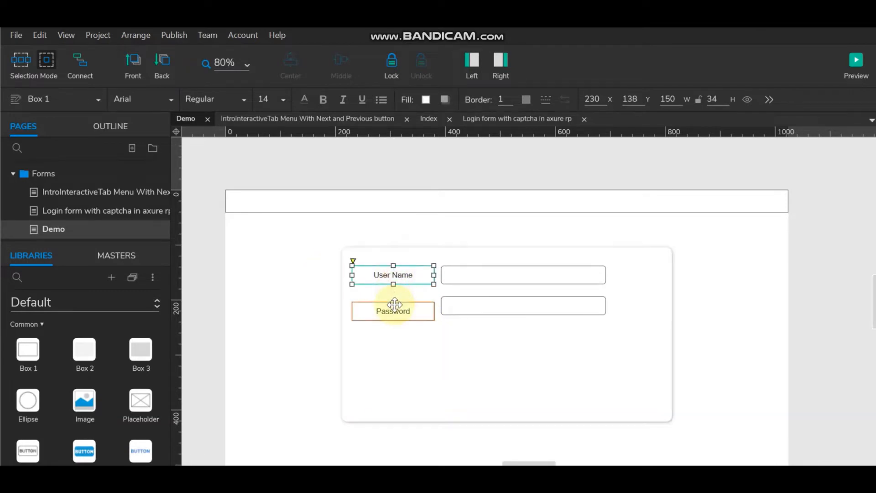
pyautogui.click(501, 68)
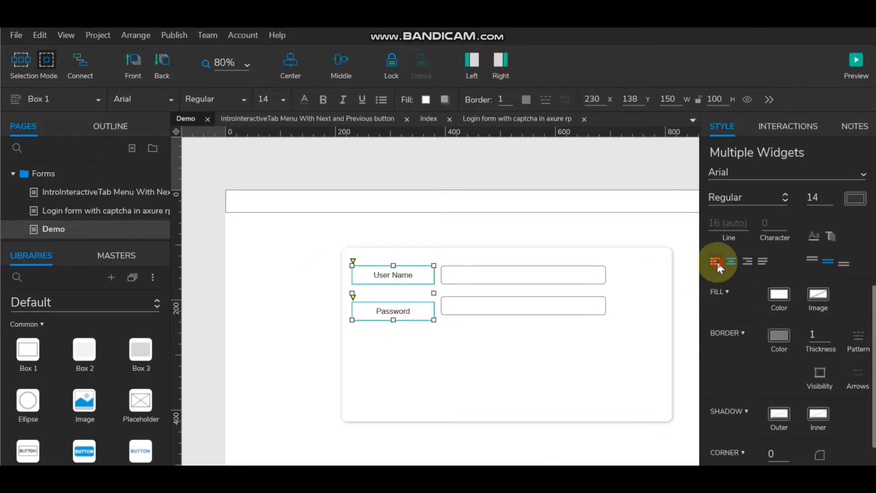
pyautogui.click(716, 264)
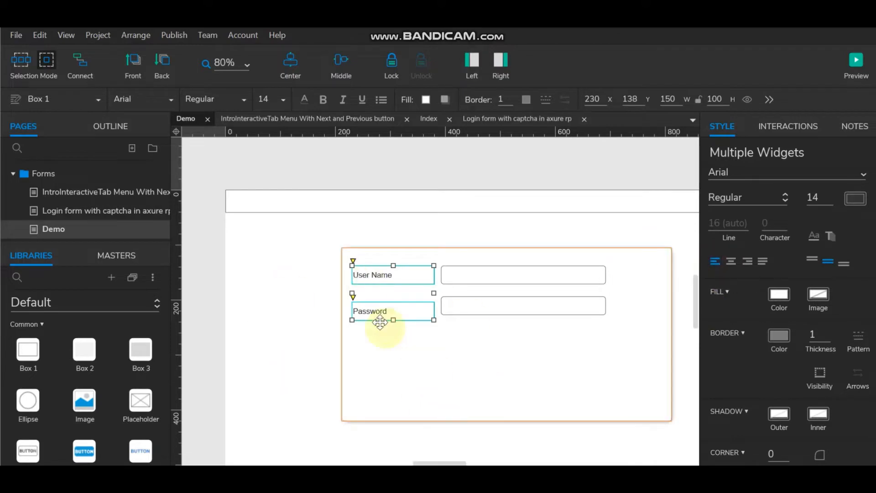
pyautogui.click(746, 261)
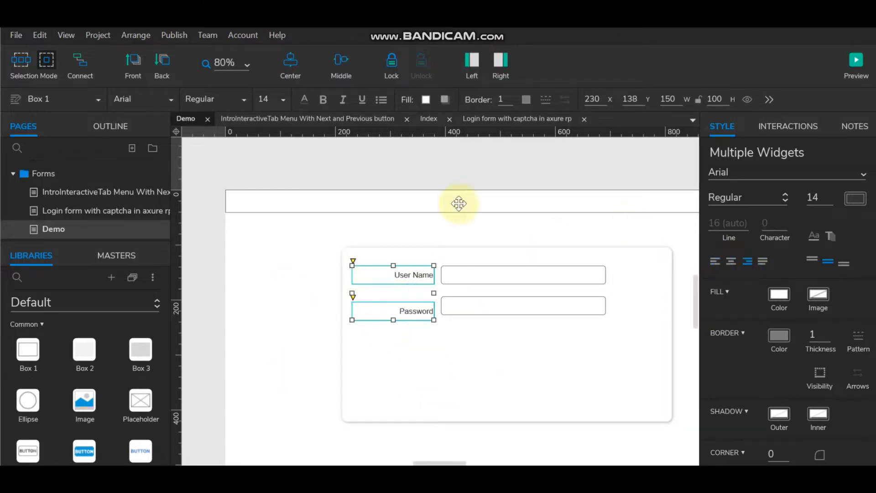
# Step: Middle-align the Password label with the lower field and remove both labels' borders
pyautogui.click(474, 309)
pyautogui.keyDown('shift'); pyautogui.click(392, 311); pyautogui.keyUp('shift')
pyautogui.click(342, 64)
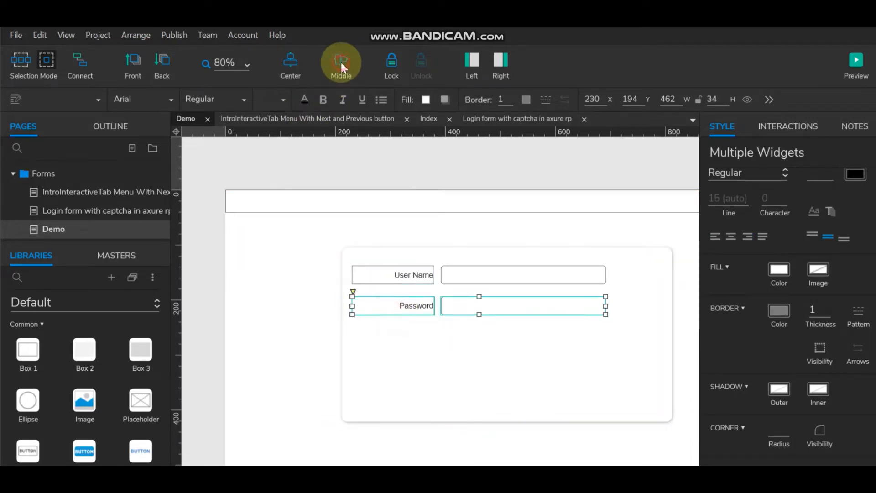
pyautogui.click(411, 276)
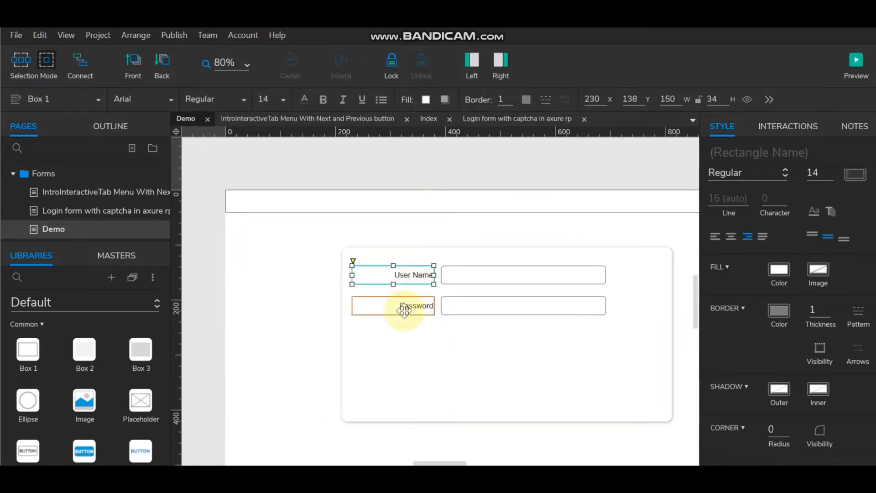
pyautogui.keyDown('shift'); pyautogui.click(403, 310); pyautogui.keyUp('shift')
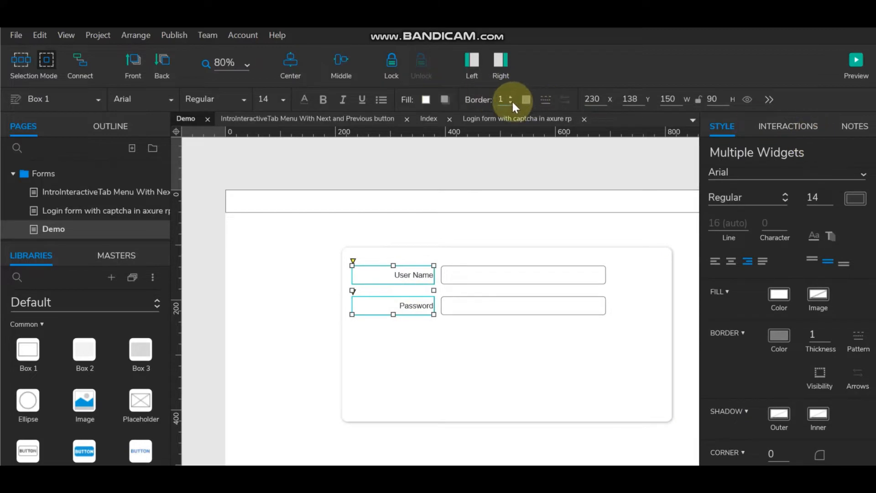
pyautogui.click(209, 290)
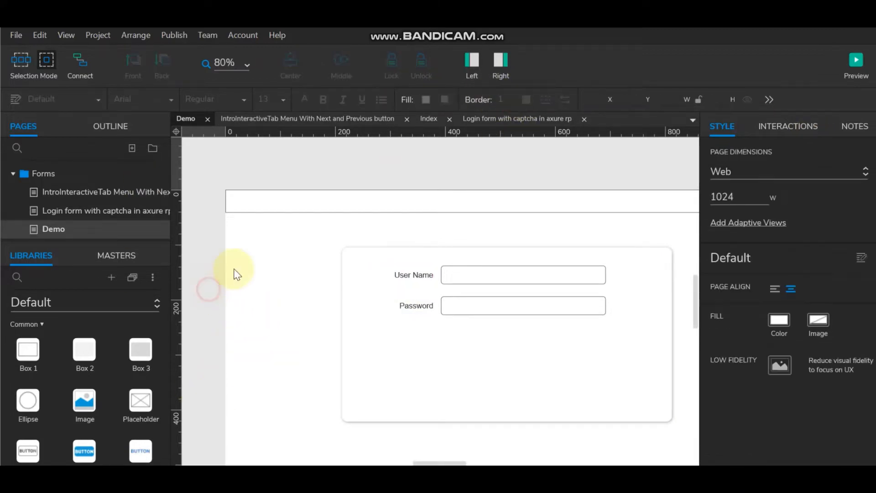
# Step: Lock the form container box in place
pyautogui.click(500, 61)
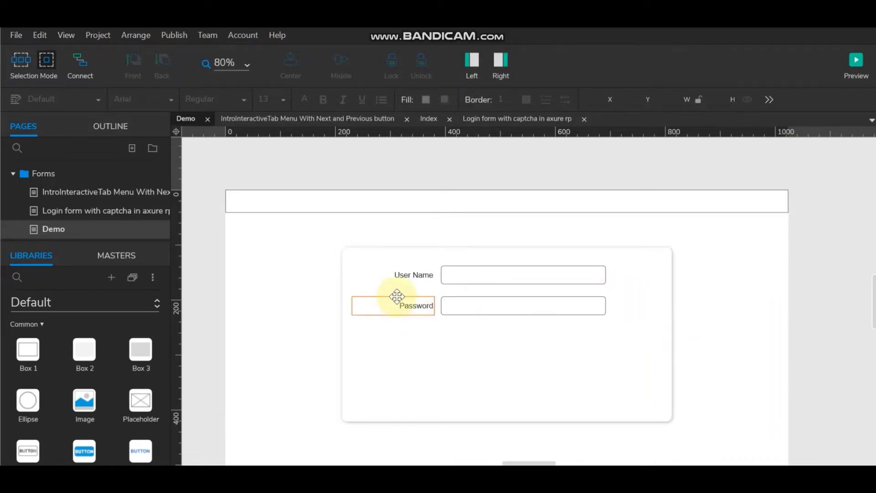
pyautogui.click(647, 320)
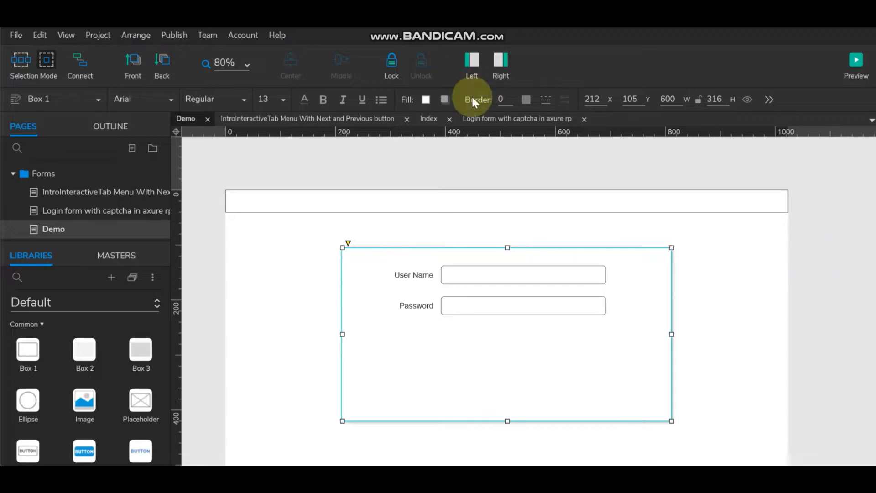
pyautogui.click(391, 65)
pyautogui.click(814, 297)
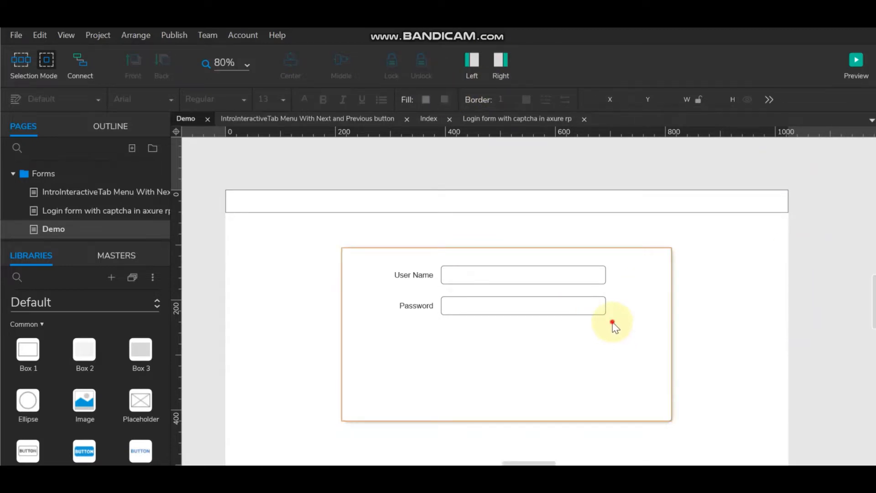
# Step: Select the Password label and field together and nudge the row to y 192
pyautogui.moveTo(613, 322); pyautogui.dragTo(342, 289)
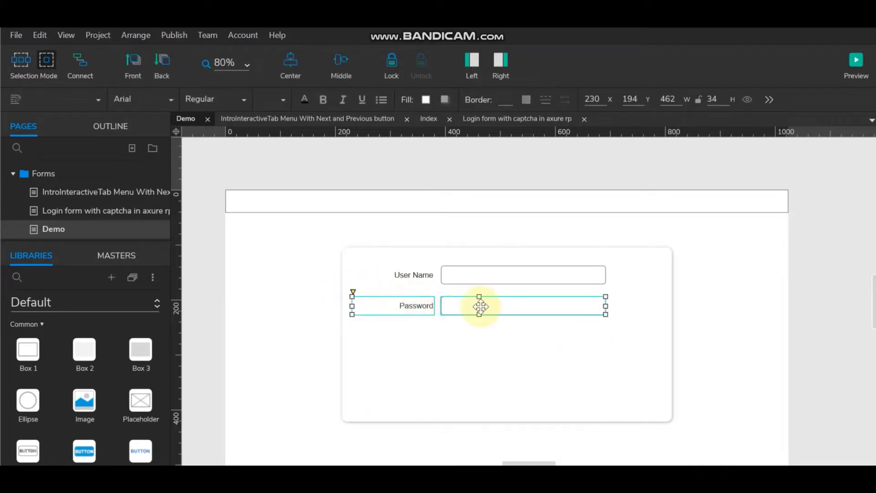
pyautogui.click(212, 323)
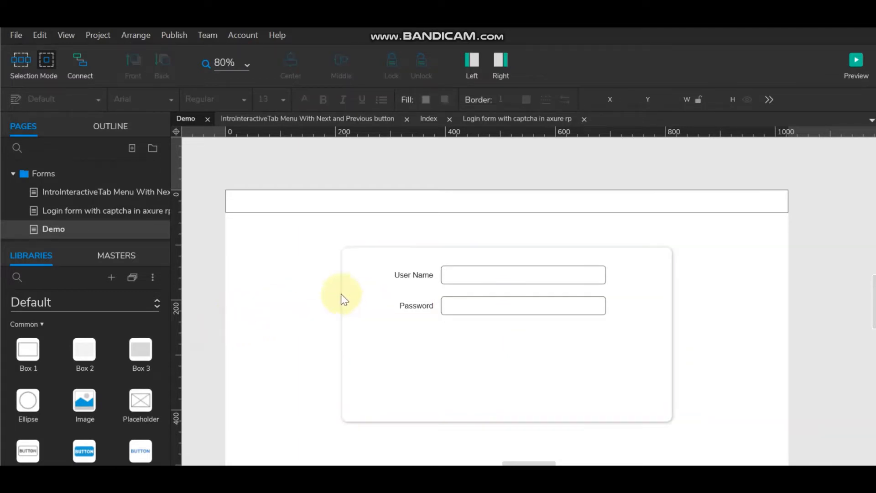
pyautogui.moveTo(345, 292); pyautogui.dragTo(630, 323)
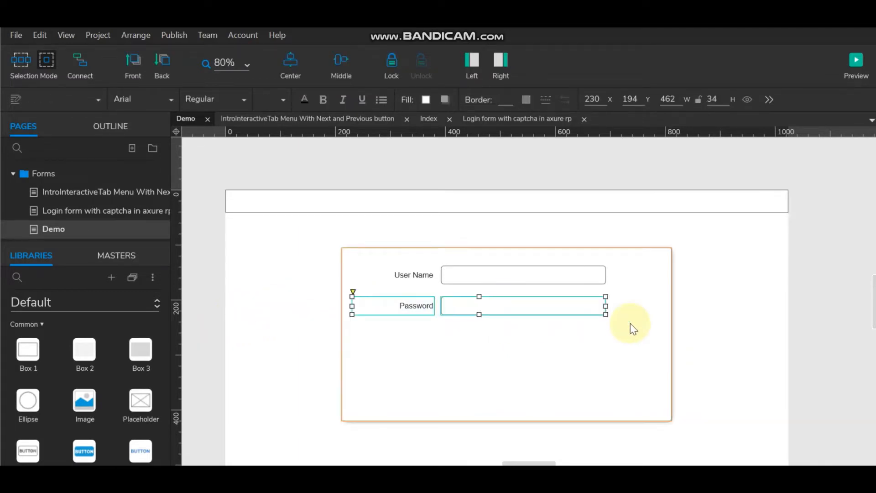
pyautogui.hotkey('shift', 'Up')
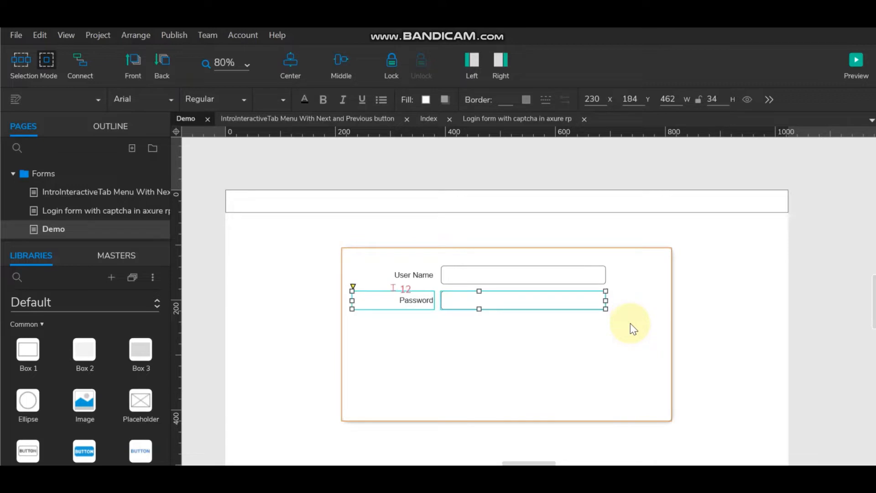
pyautogui.press('Down')
pyautogui.press('Down')
pyautogui.press('Down')
pyautogui.press('Down')
pyautogui.press('Down')
pyautogui.press('Down')
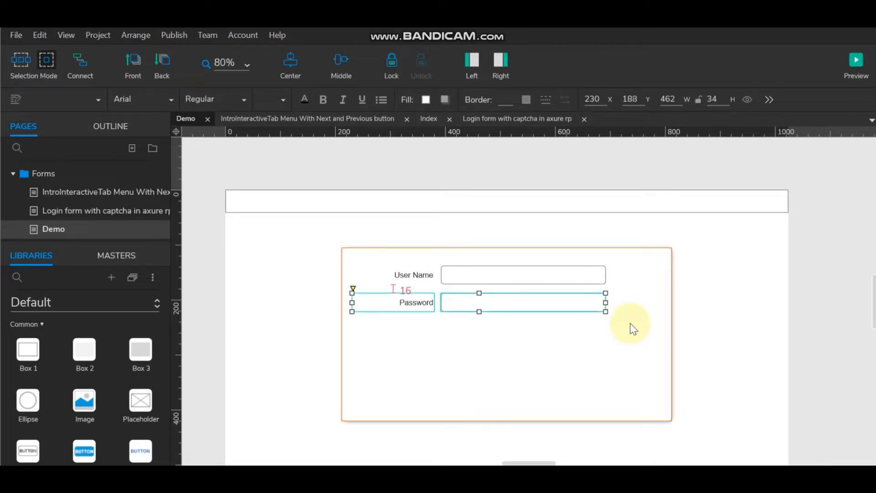
pyautogui.press('Down')
pyautogui.press('Down')
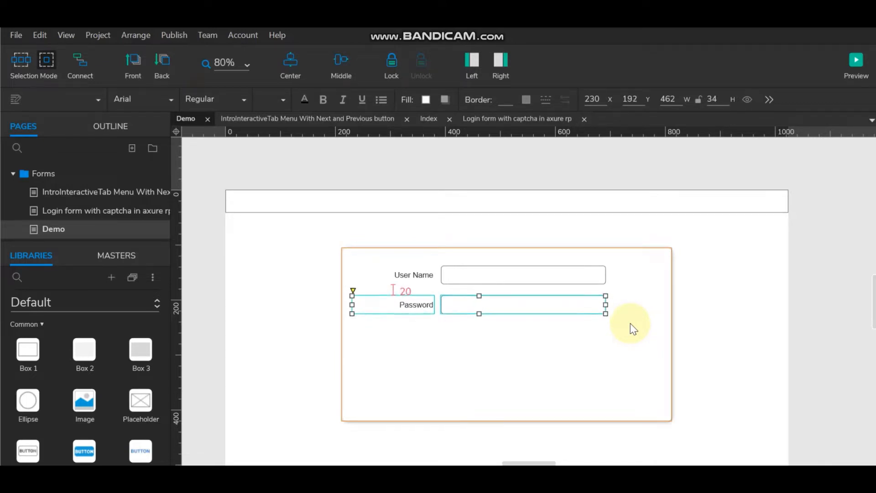
pyautogui.click(814, 287)
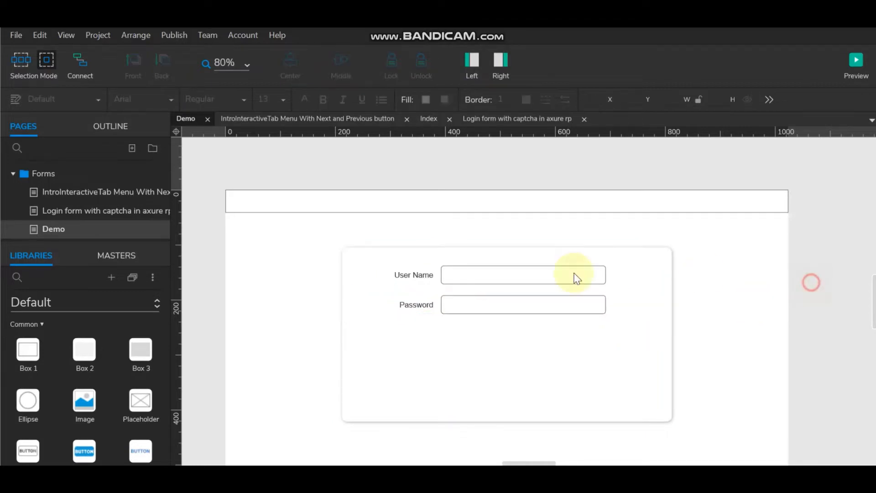
pyautogui.click(420, 305)
pyautogui.keyDown('ctrl'); pyautogui.click(489, 303); pyautogui.keyUp('ctrl')
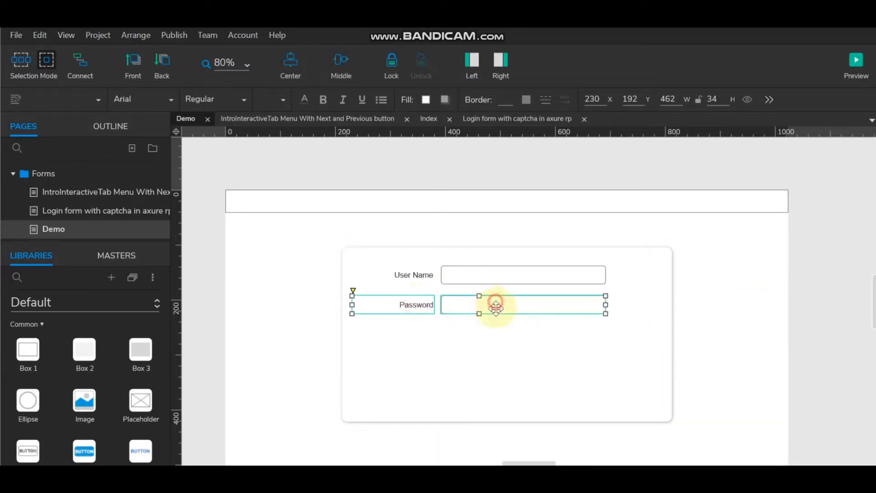
# Step: Copy the Password row down as a third row and rename its label Captcha
pyautogui.moveTo(493, 303); pyautogui.dragTo(499, 336)
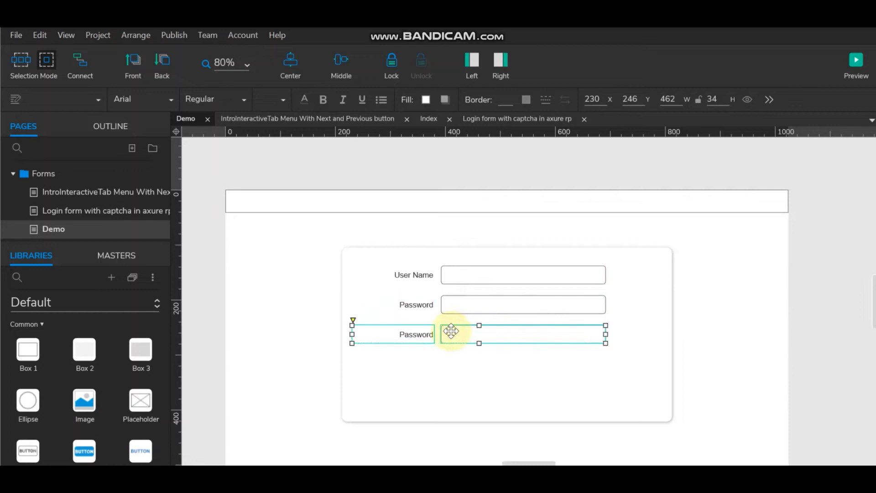
pyautogui.doubleClick(416, 335)
pyautogui.write('Captcha')
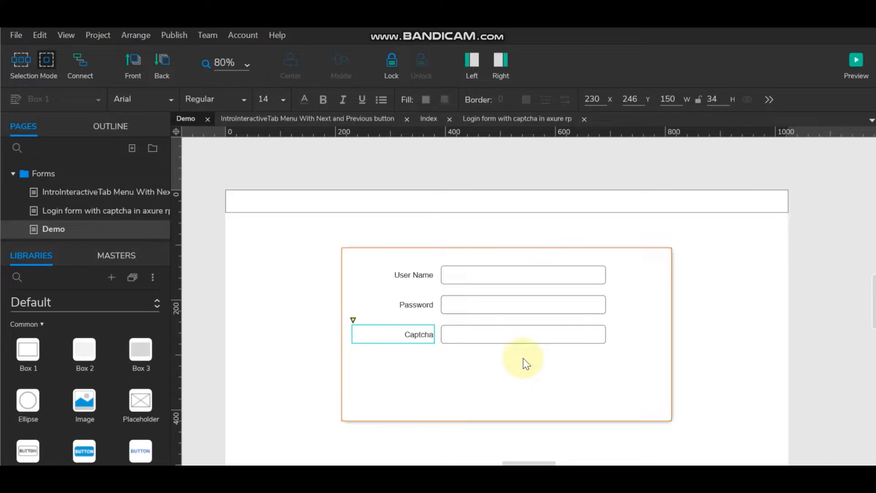
pyautogui.click(493, 333)
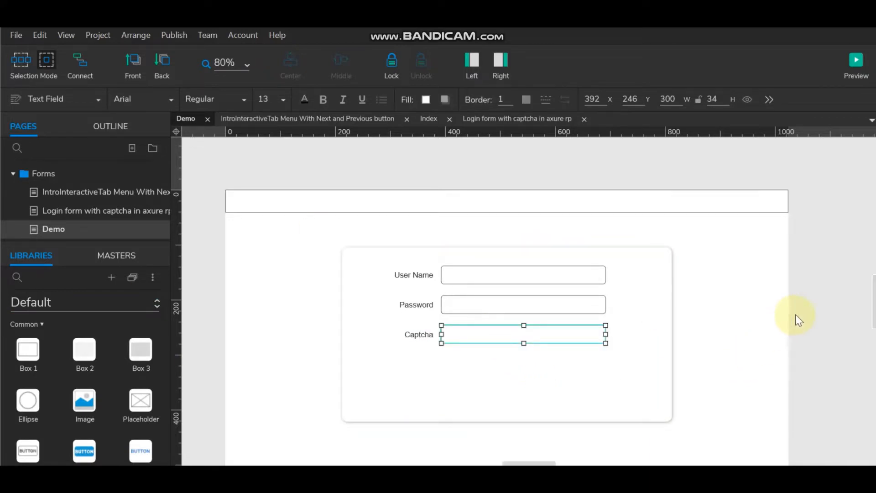
pyautogui.click(811, 312)
# Step: Add a box below the Captcha field, then delete it as unwanted
pyautogui.moveTo(35, 352); pyautogui.dragTo(445, 336)
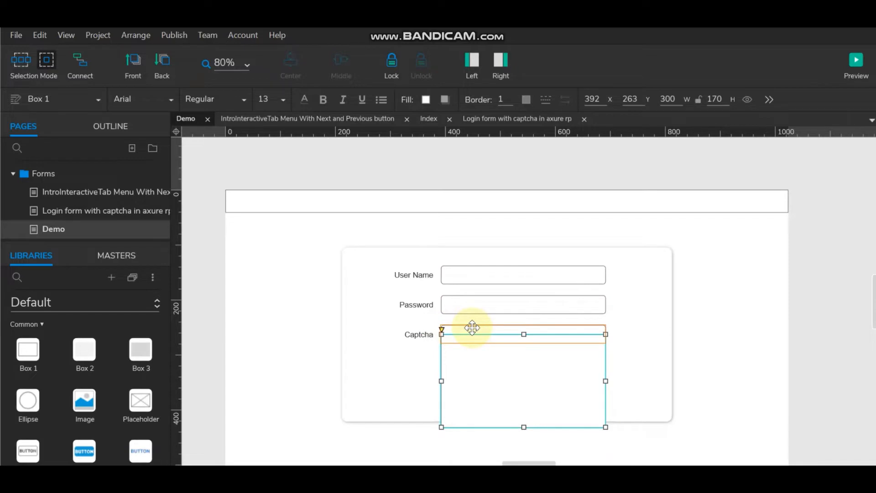
pyautogui.click(472, 327)
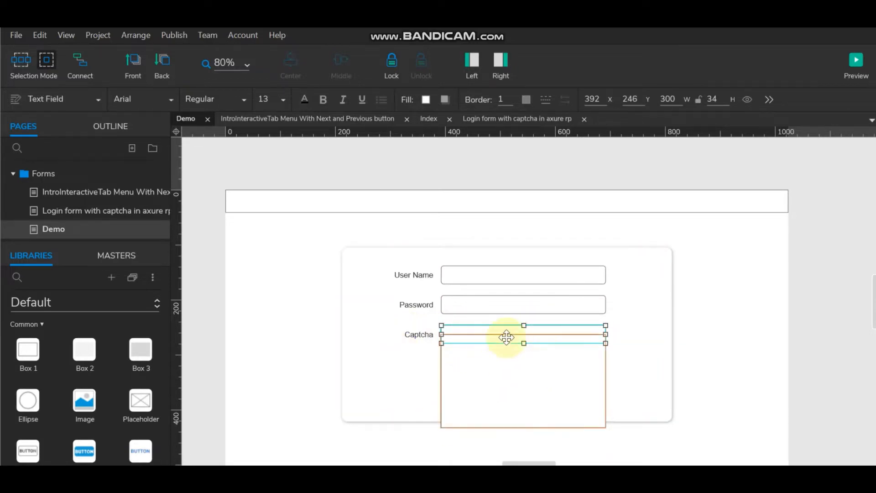
pyautogui.click(559, 372)
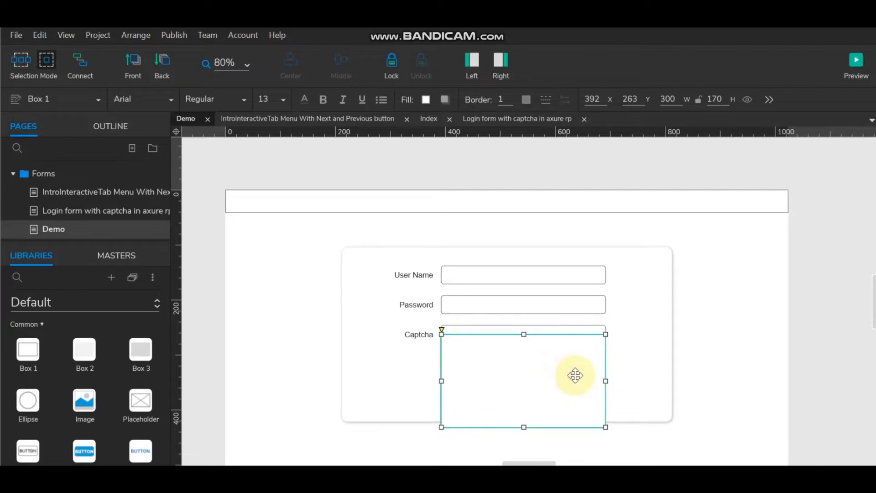
pyautogui.press('Delete')
# Step: Resize the Captcha field to 217 by 63 with its label vertically centred beside it
pyautogui.click(504, 340)
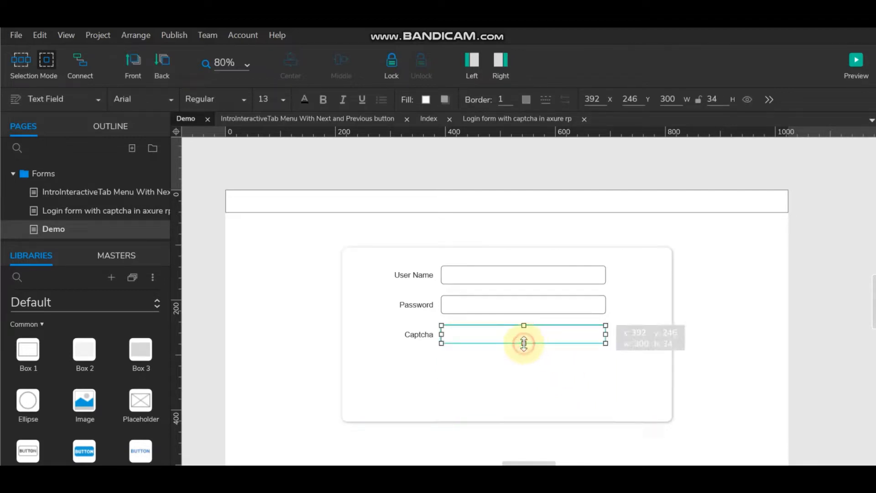
pyautogui.moveTo(524, 344); pyautogui.dragTo(524, 360)
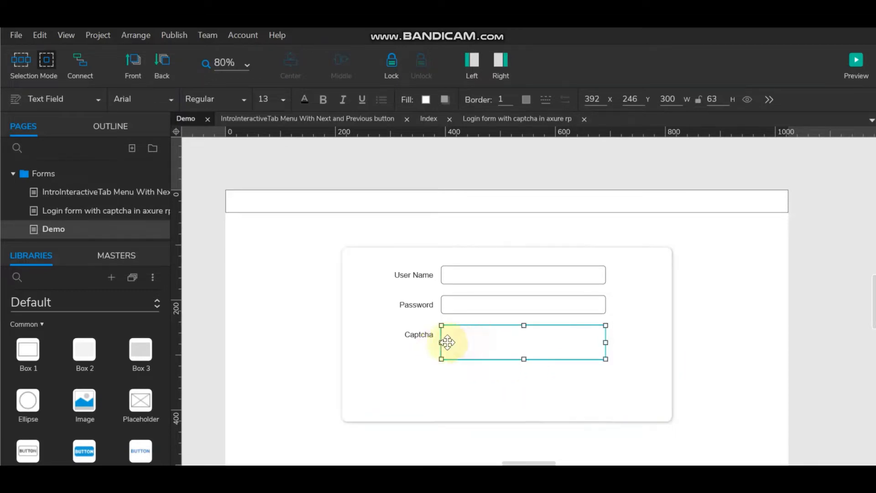
pyautogui.keyDown('shift'); pyautogui.click(429, 338); pyautogui.keyUp('shift')
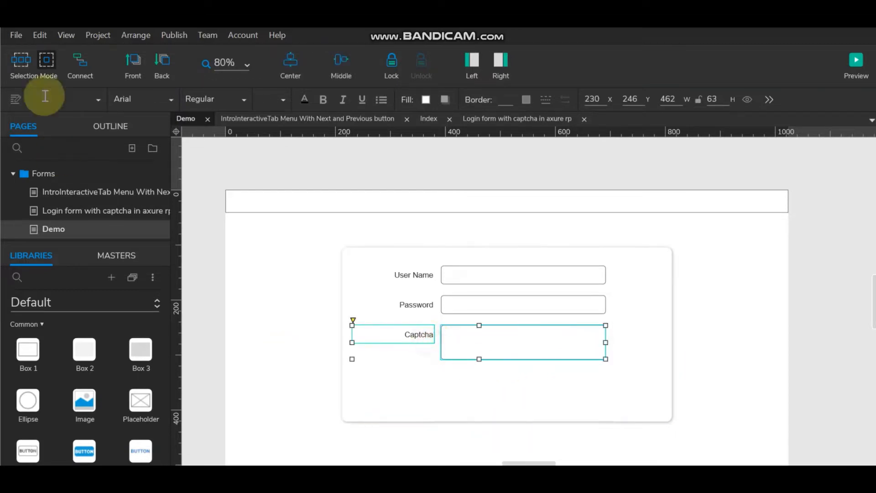
pyautogui.click(346, 59)
pyautogui.click(579, 342)
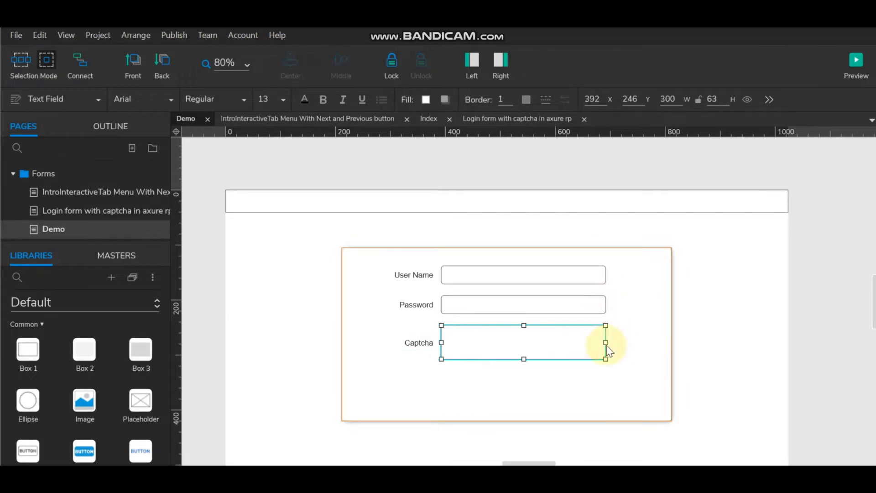
pyautogui.moveTo(606, 343); pyautogui.dragTo(568, 340)
pyautogui.click(854, 324)
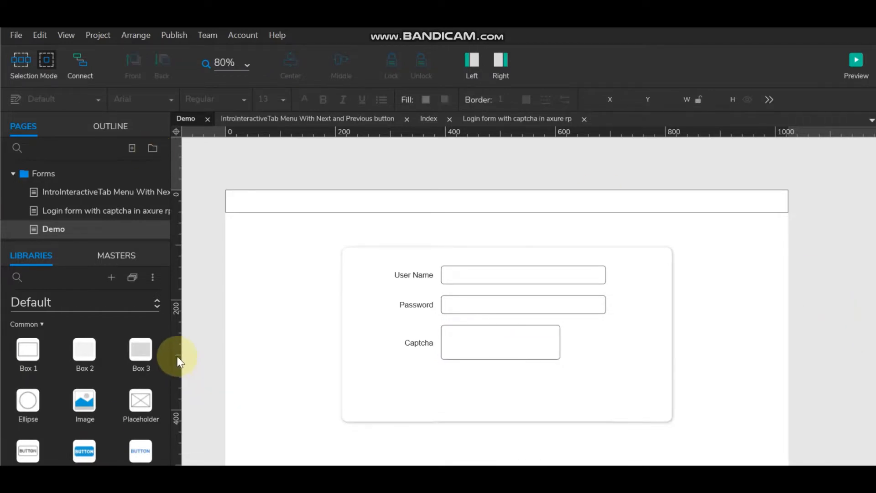
# Step: Search the Icons library for 'ref' and place the Refresh icon right of the Captcha field
pyautogui.click(65, 302)
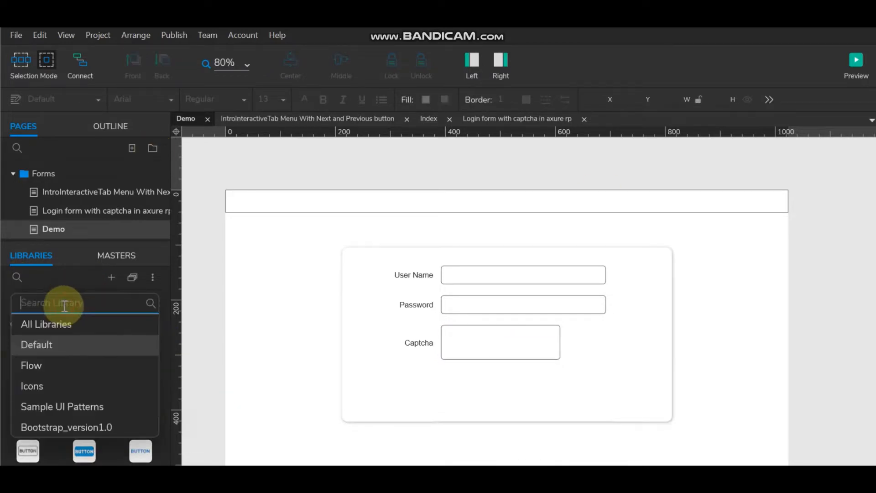
pyautogui.click(51, 382)
pyautogui.click(51, 284)
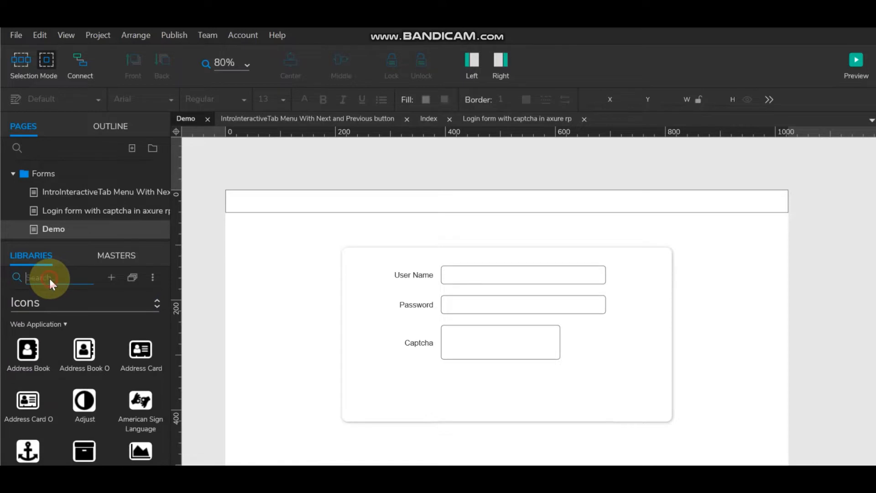
pyautogui.write('re')
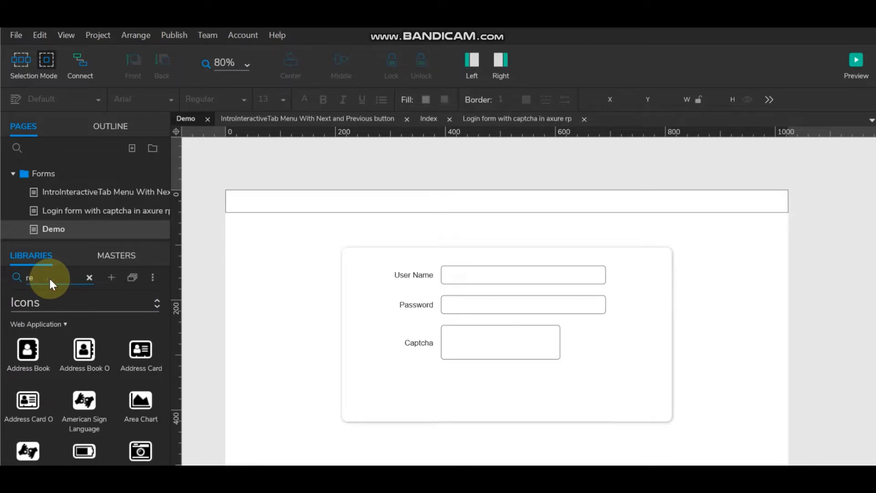
pyautogui.write('r')
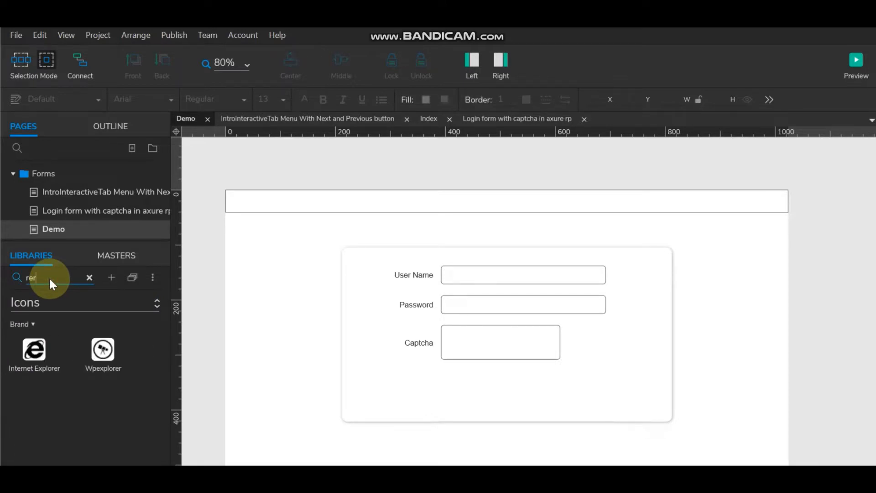
pyautogui.press('BackSpace')
pyautogui.write('f')
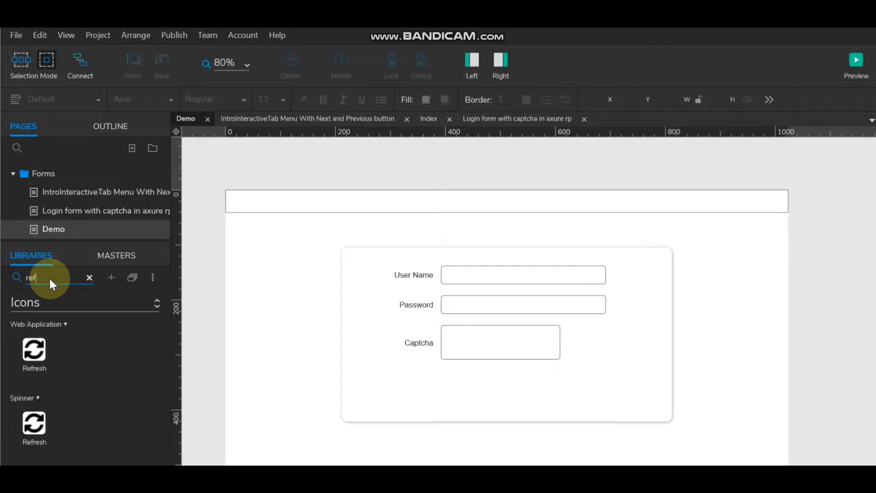
pyautogui.moveTo(35, 350); pyautogui.dragTo(591, 341)
# Step: Middle-align the Refresh icon with the Captcha field
pyautogui.click(601, 344)
pyautogui.click(559, 341)
pyautogui.keyDown('shift'); pyautogui.click(592, 339); pyautogui.keyUp('shift')
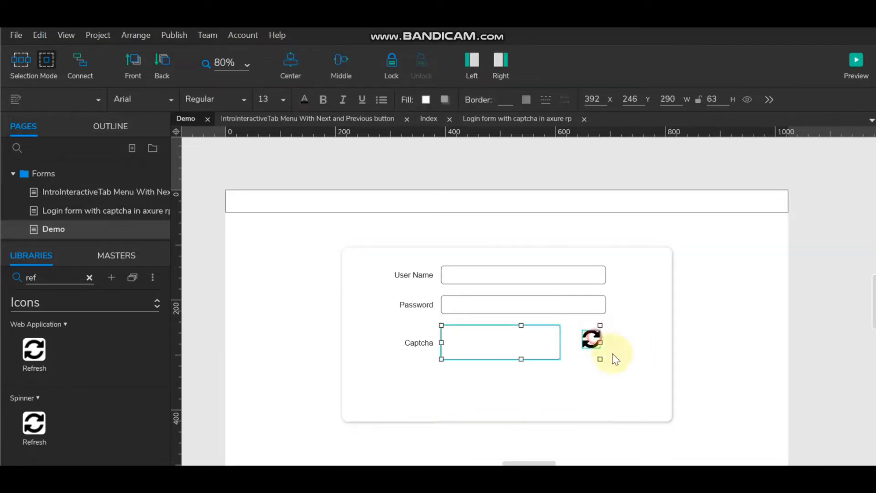
pyautogui.click(340, 65)
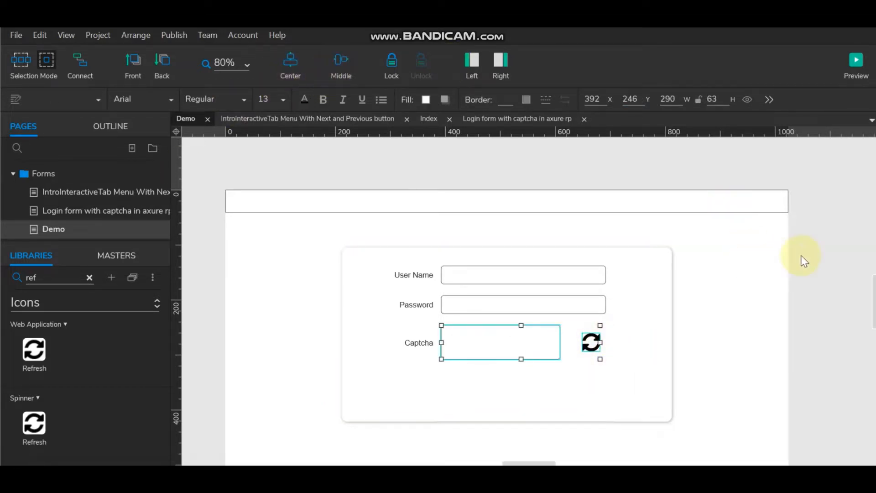
pyautogui.click(809, 265)
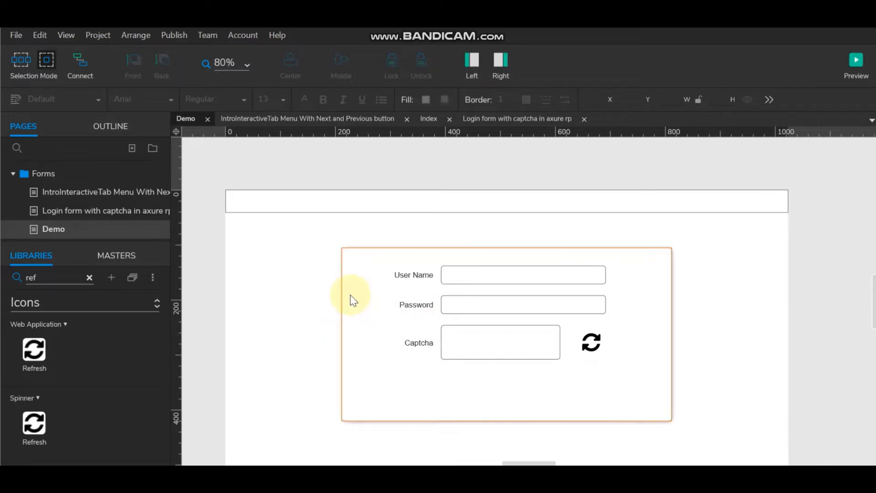
# Step: Copy the Password row below Captcha and rename its label 'Enter Captcha Text'
pyautogui.moveTo(352, 293); pyautogui.dragTo(643, 323)
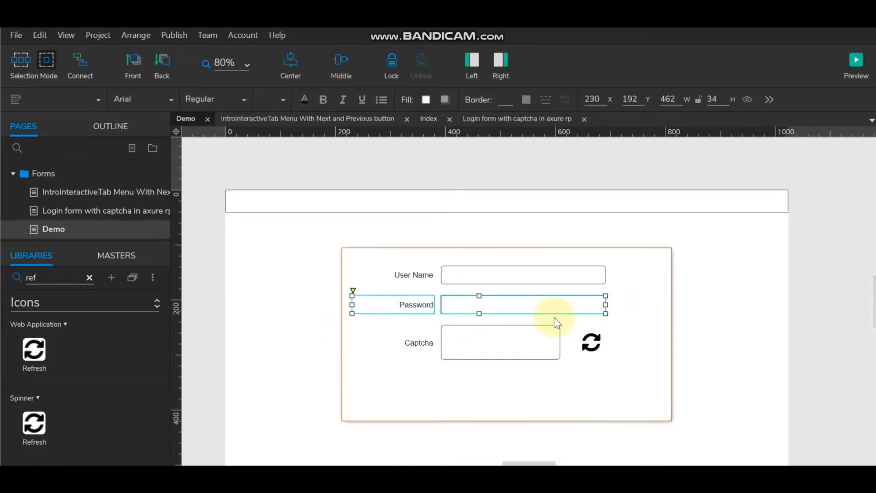
pyautogui.moveTo(499, 299); pyautogui.dragTo(501, 377)
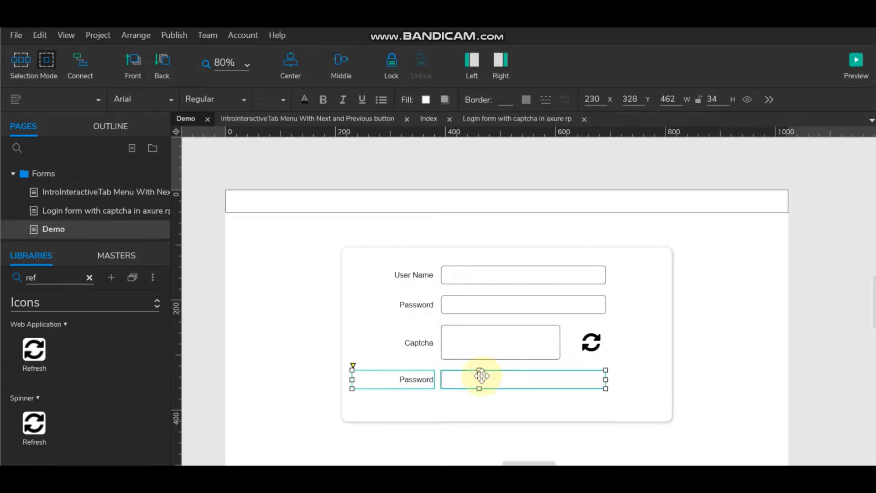
pyautogui.doubleClick(417, 379)
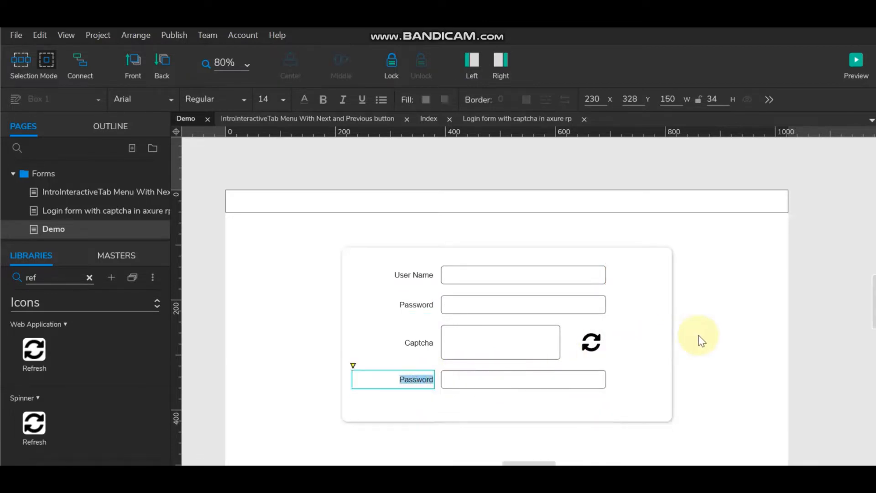
pyautogui.write('E')
pyautogui.write('nter Captcha T')
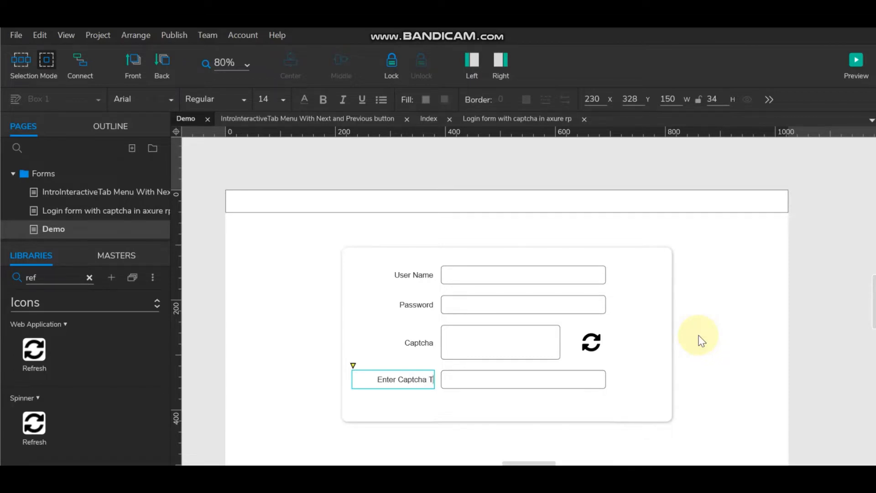
pyautogui.write('ext')
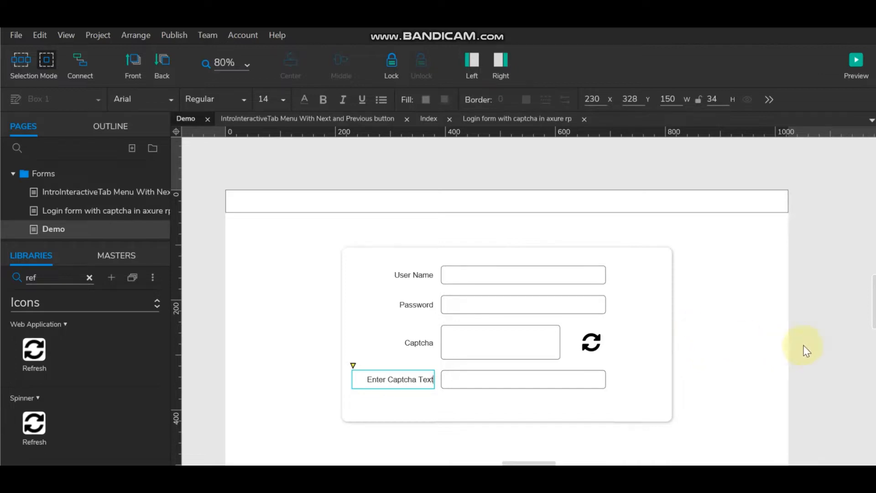
pyautogui.click(826, 346)
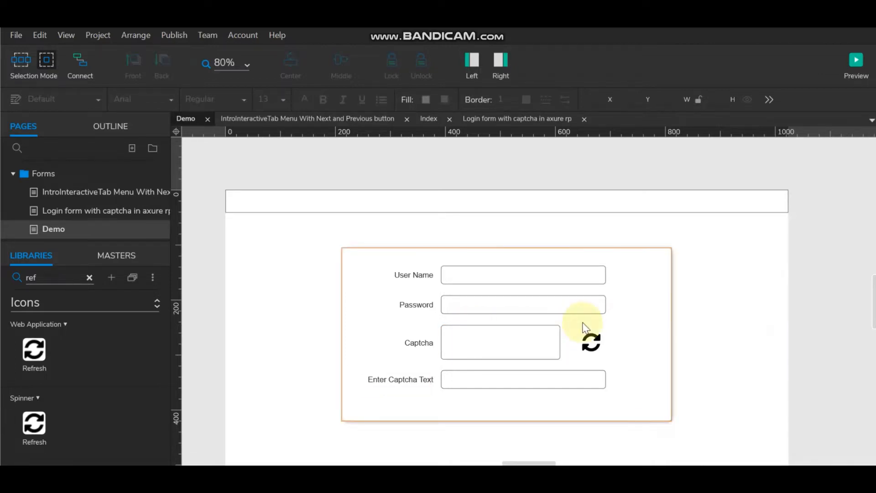
# Step: Make the form's background box taller
pyautogui.scroll(-2, 593, 320)
pyautogui.click(622, 292)
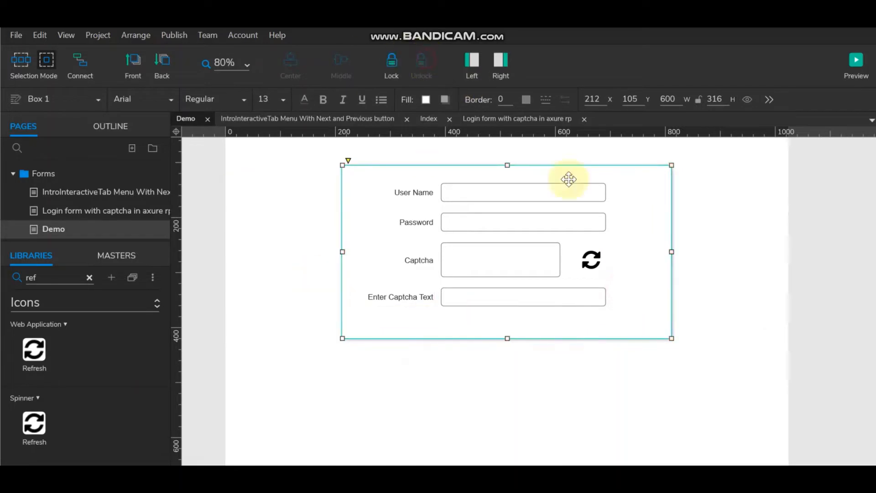
pyautogui.moveTo(507, 339); pyautogui.dragTo(507, 384)
pyautogui.click(258, 321)
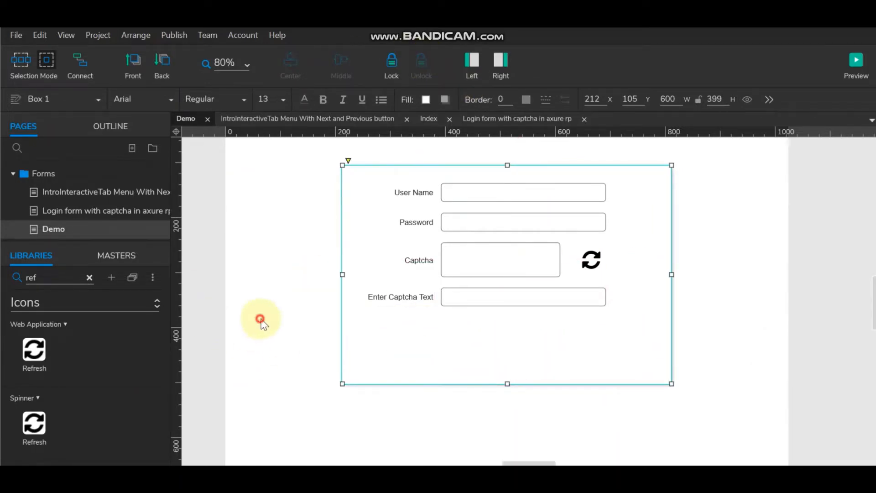
# Step: Add a Default-library box below the Enter Captcha Text row and shrink it to a short bar
pyautogui.click(89, 278)
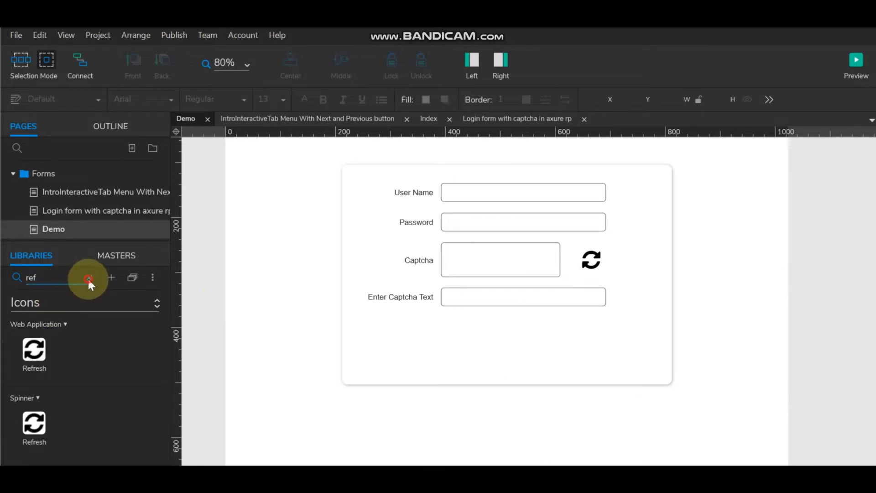
pyautogui.click(59, 304)
pyautogui.click(51, 340)
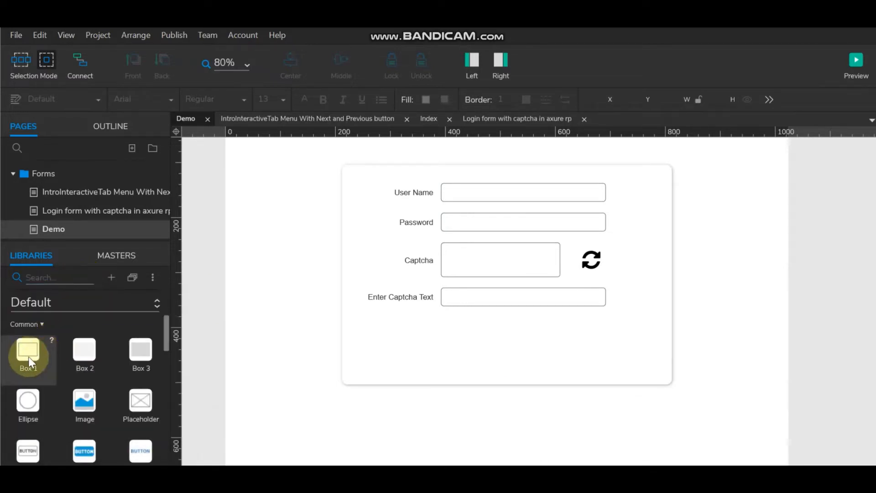
pyautogui.moveTo(29, 357); pyautogui.dragTo(442, 324)
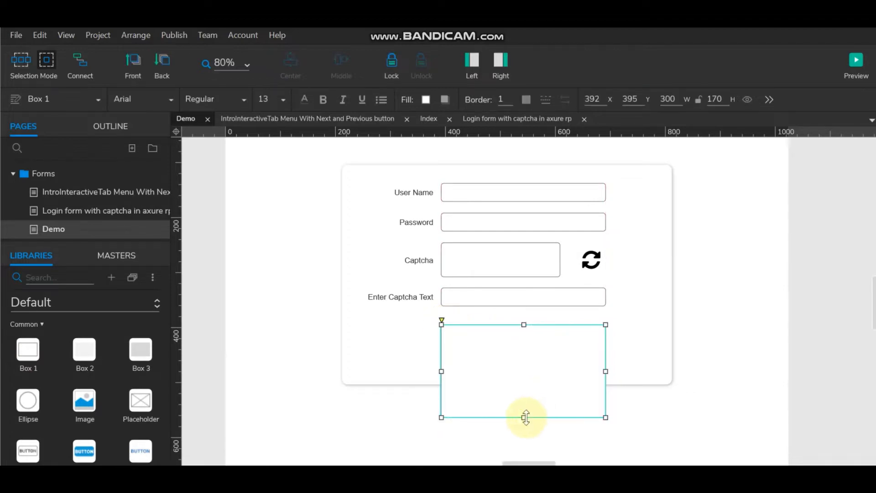
pyautogui.moveTo(526, 417); pyautogui.dragTo(520, 354)
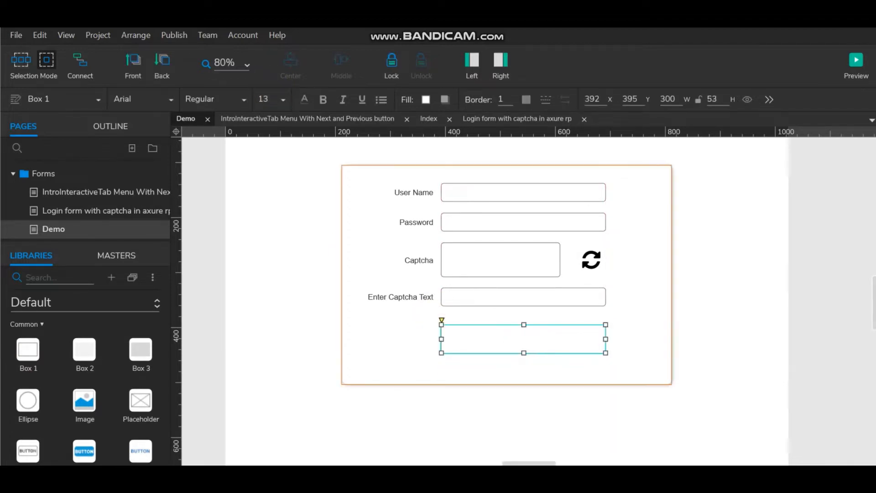
# Step: Give the bar 10-radius corners and the text LOGIN
pyautogui.click(498, 61)
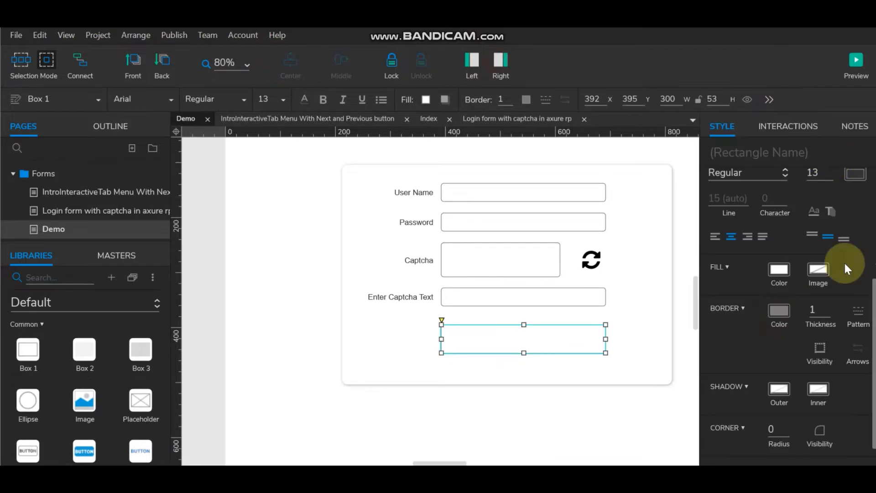
pyautogui.doubleClick(778, 428)
pyautogui.write('10')
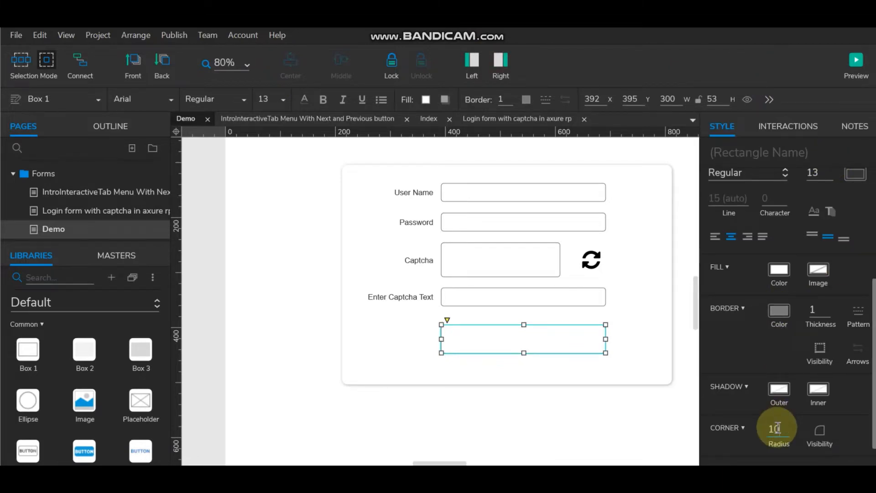
pyautogui.click(419, 437)
pyautogui.doubleClick(496, 336)
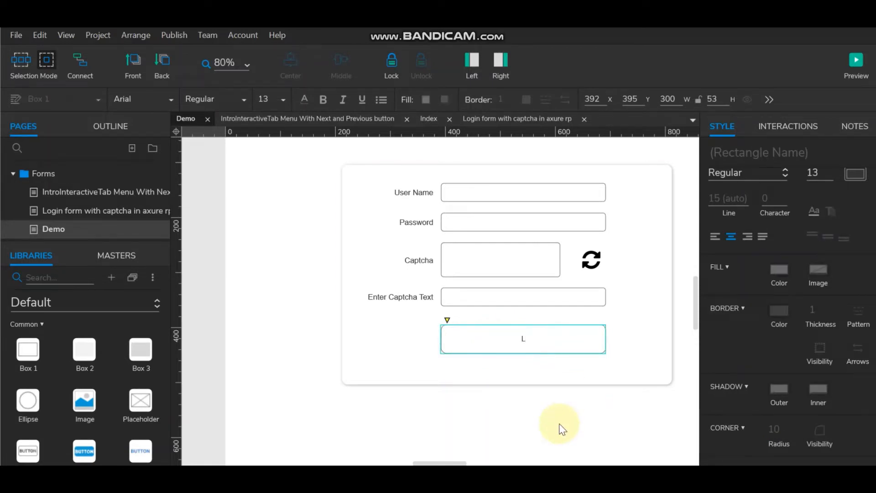
pyautogui.write('LOGIN')
pyautogui.click(561, 422)
pyautogui.click(548, 349)
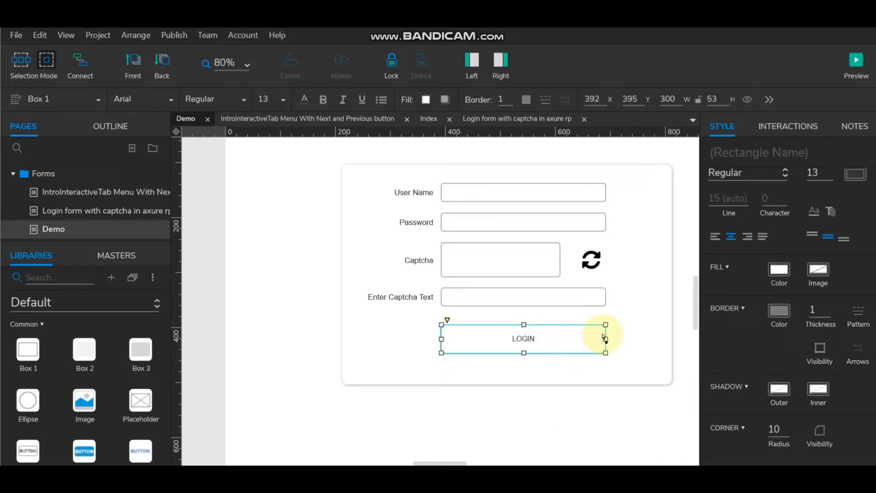
pyautogui.click(657, 174)
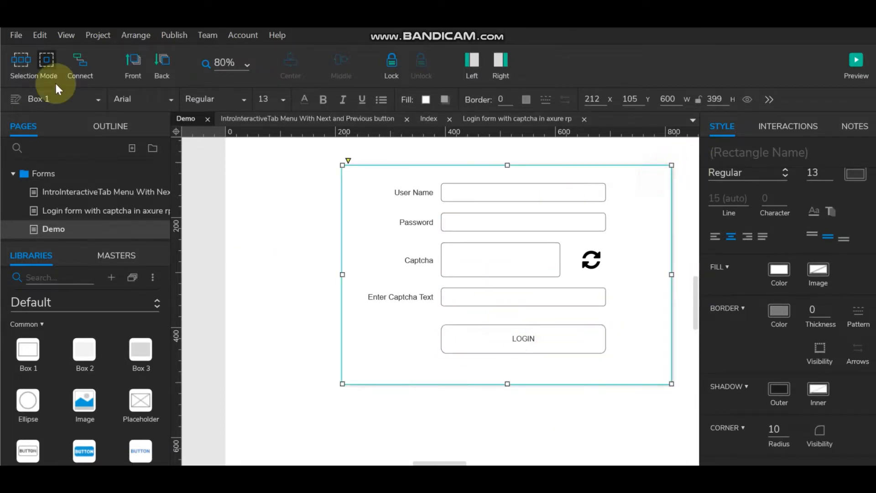
# Step: Resize the background box to 480 high, relock it, and select all the form widgets
pyautogui.click(387, 61)
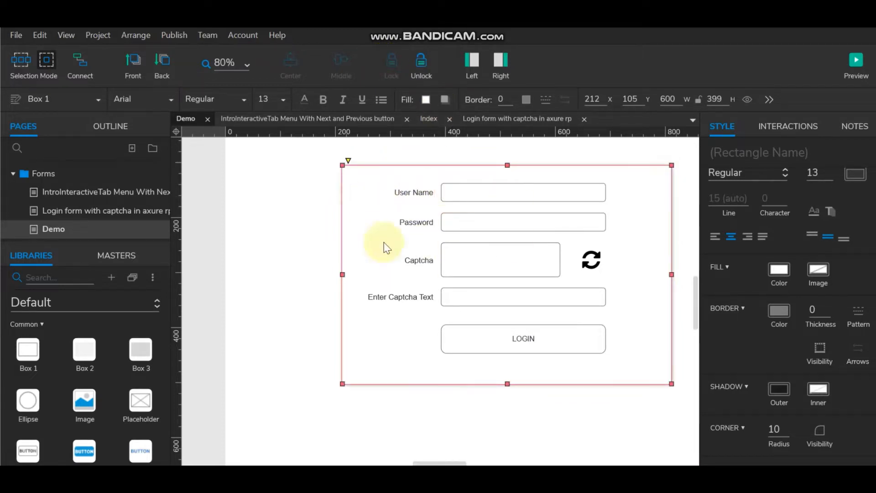
pyautogui.click(421, 62)
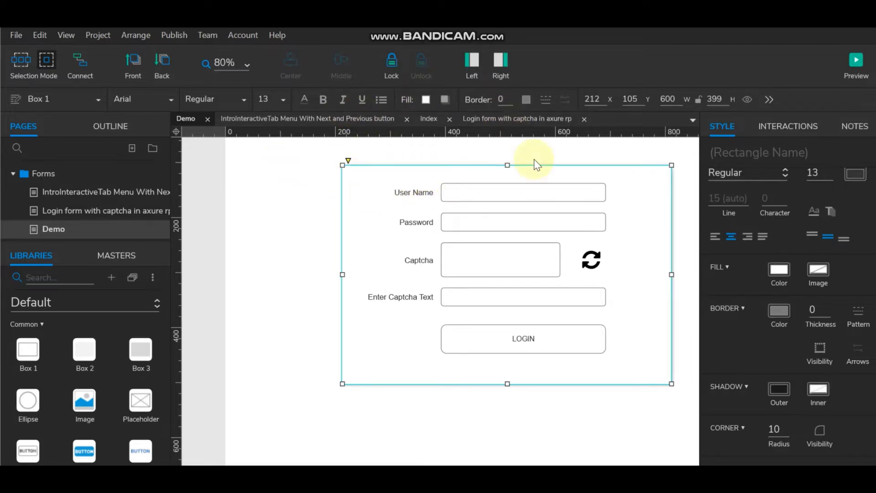
pyautogui.moveTo(509, 385); pyautogui.dragTo(506, 429)
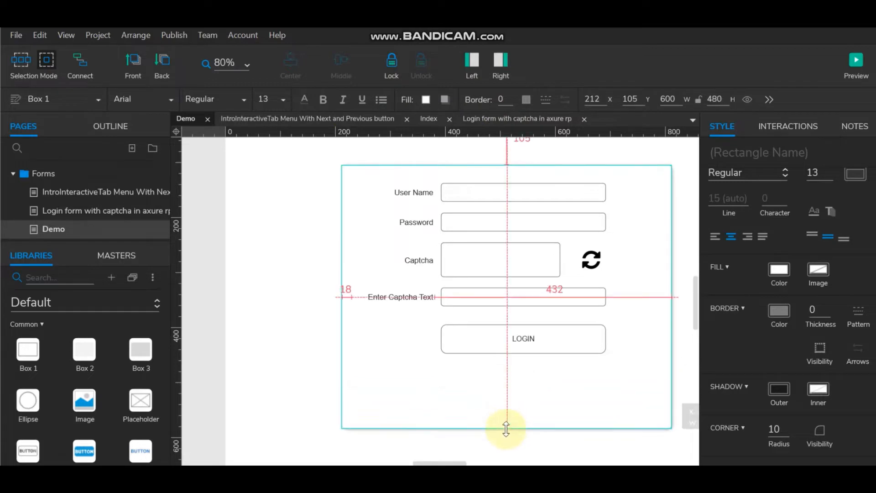
pyautogui.click(394, 66)
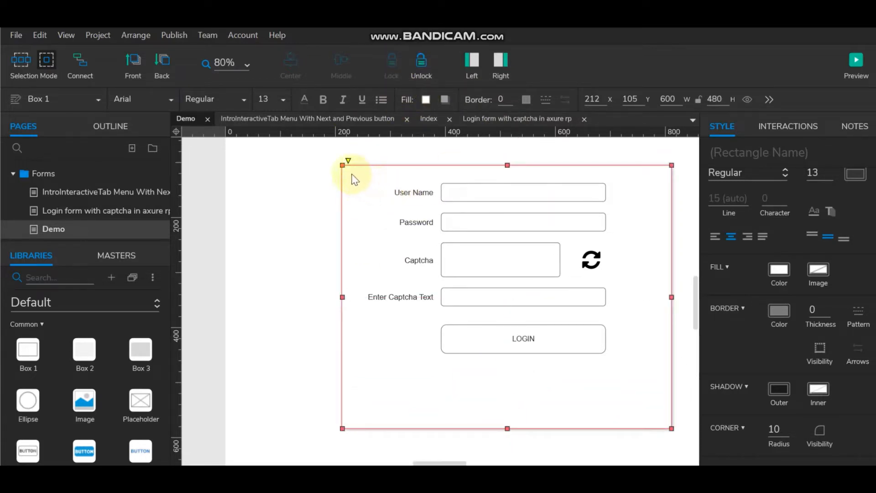
pyautogui.moveTo(351, 178); pyautogui.dragTo(634, 393)
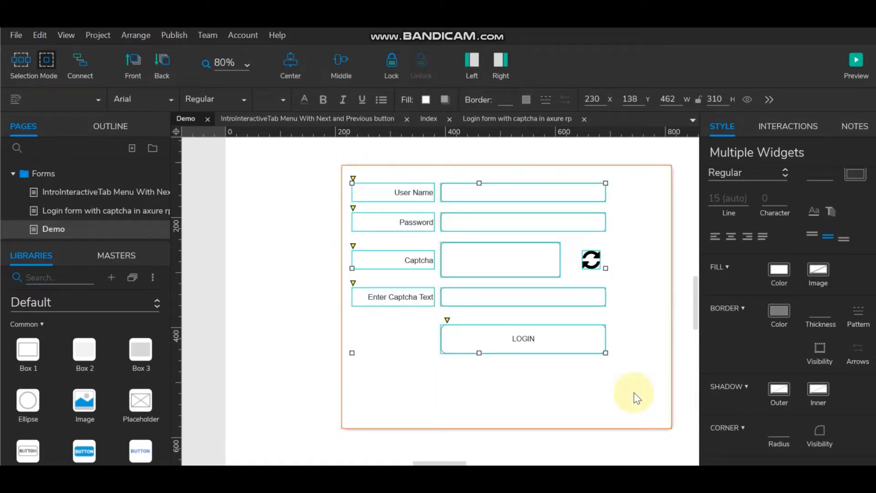
# Step: Shift the form rows below User Name down to leave a 30 px gap
pyautogui.hotkey('shift', 'Down')
pyautogui.moveTo(639, 383); pyautogui.dragTo(334, 207)
pyautogui.moveTo(407, 219); pyautogui.dragTo(408, 225)
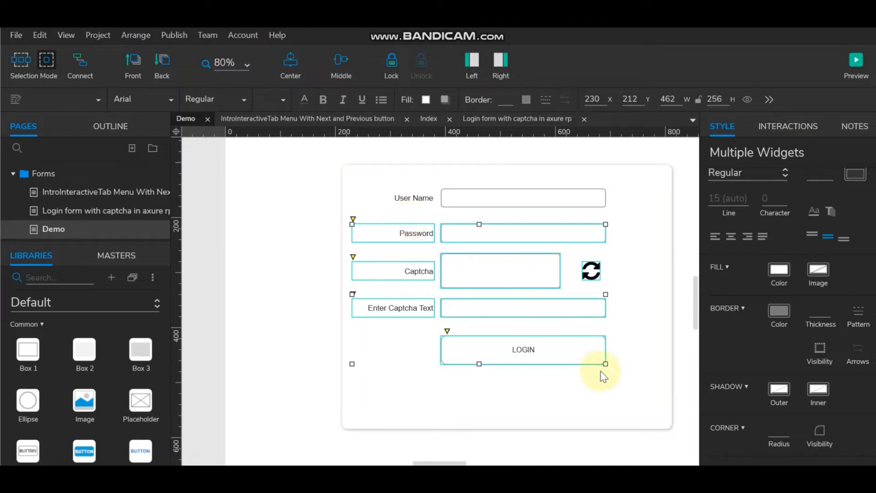
pyautogui.click(627, 383)
# Step: Nudge the captcha rows and LOGIN button down, settling a 30 px gap above the lower rows
pyautogui.moveTo(627, 384); pyautogui.dragTo(336, 248)
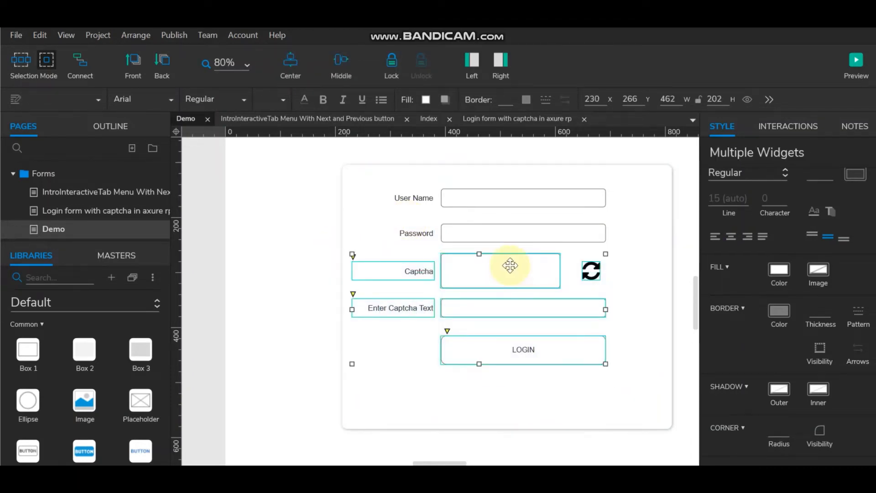
pyautogui.hotkey('shift', 'Down')
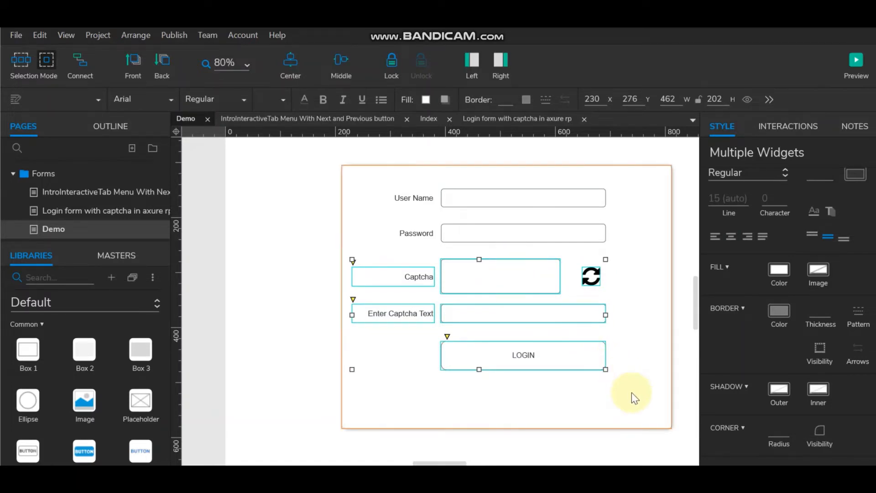
pyautogui.moveTo(646, 393); pyautogui.dragTo(349, 301)
pyautogui.hotkey('shift', 'Down')
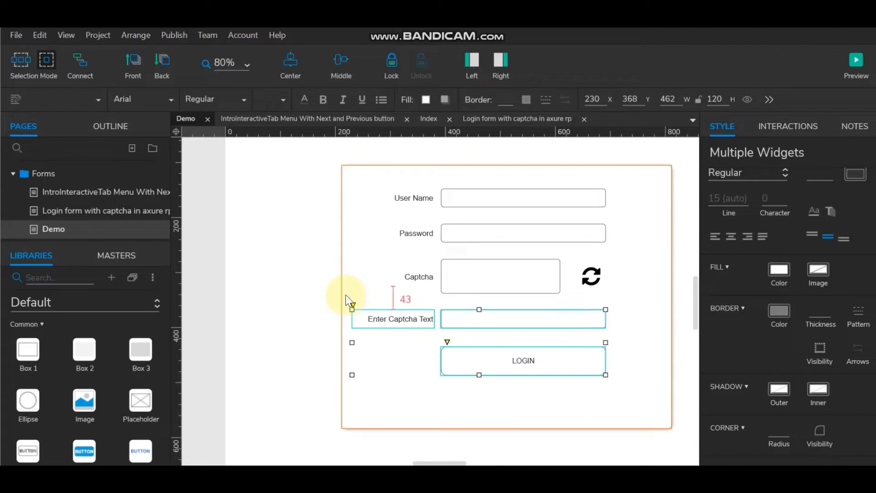
pyautogui.press('Up')
pyautogui.press('Up')
pyautogui.press('Up')
pyautogui.press('Up')
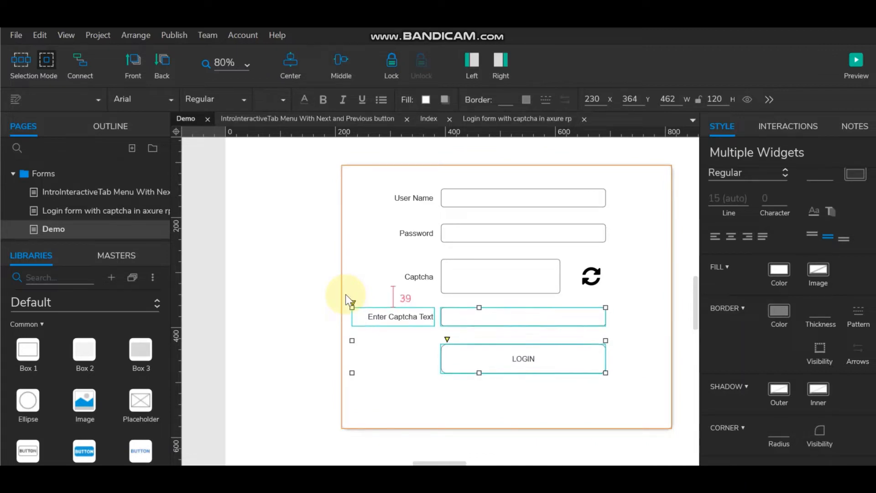
pyautogui.press('Up')
pyautogui.press('Up')
pyautogui.press('Up')
pyautogui.press('Up')
pyautogui.press('Up')
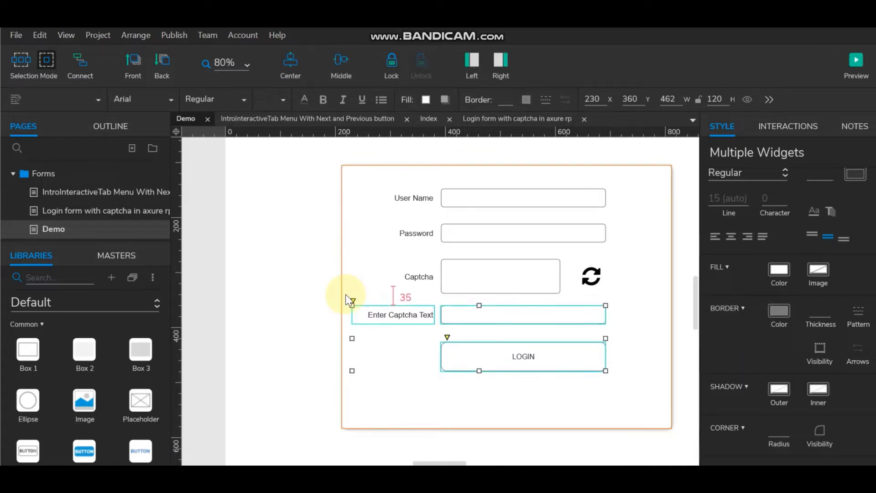
pyautogui.press('Up')
pyautogui.press('Up')
pyautogui.press('Up')
pyautogui.press('Up')
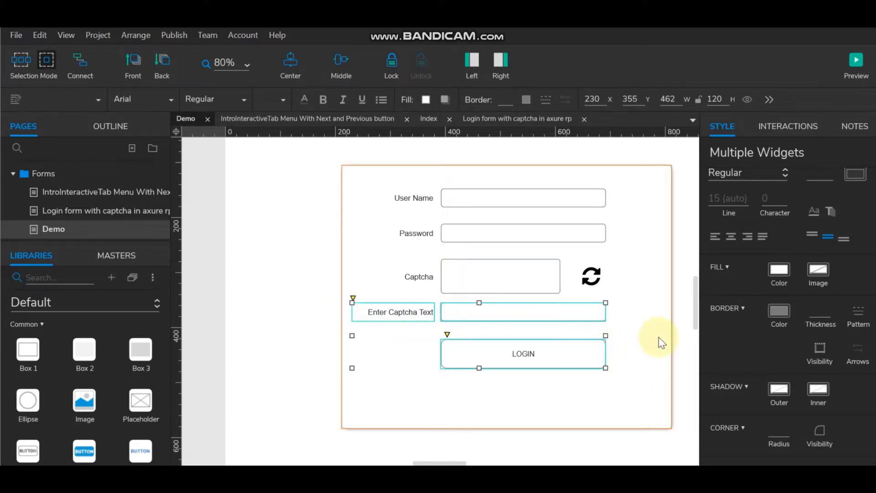
# Step: Move the Enter Captcha Text row and LOGIN button slightly lower so all gaps are even
pyautogui.moveTo(658, 294); pyautogui.dragTo(325, 248)
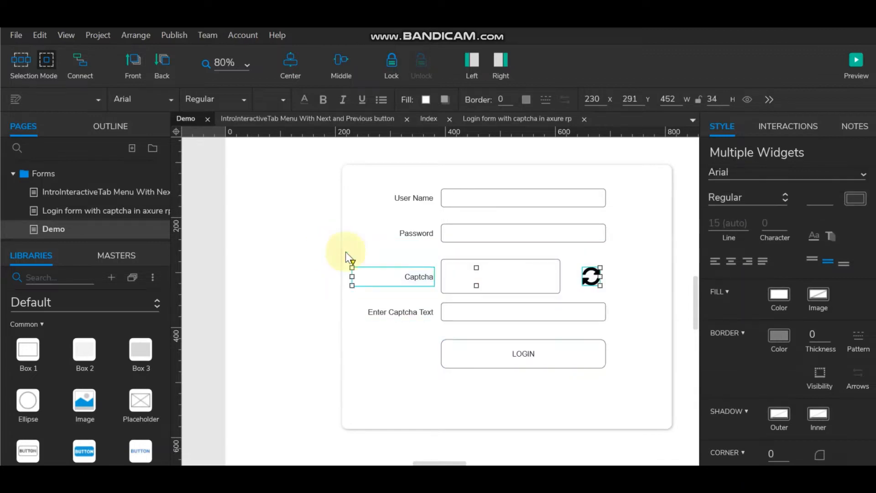
pyautogui.keyDown('ctrl'); pyautogui.click(462, 261); pyautogui.keyUp('ctrl')
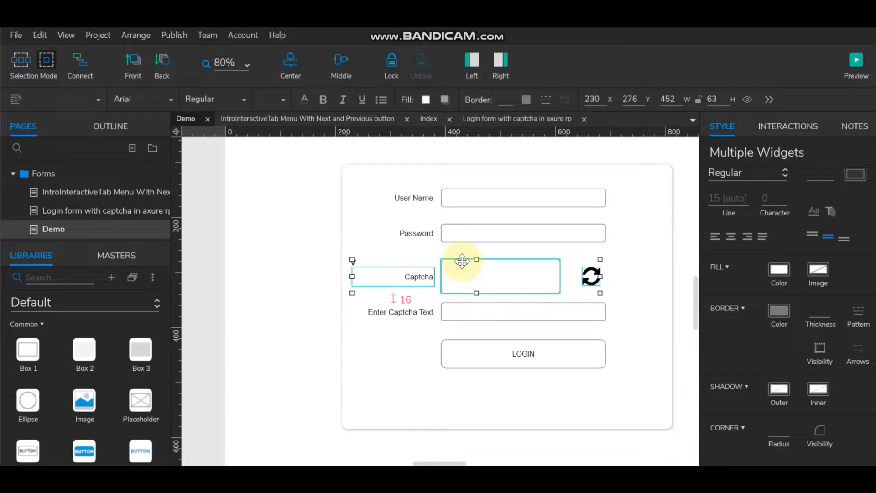
pyautogui.moveTo(637, 407); pyautogui.dragTo(345, 300)
pyautogui.hotkey('shift', 'Down')
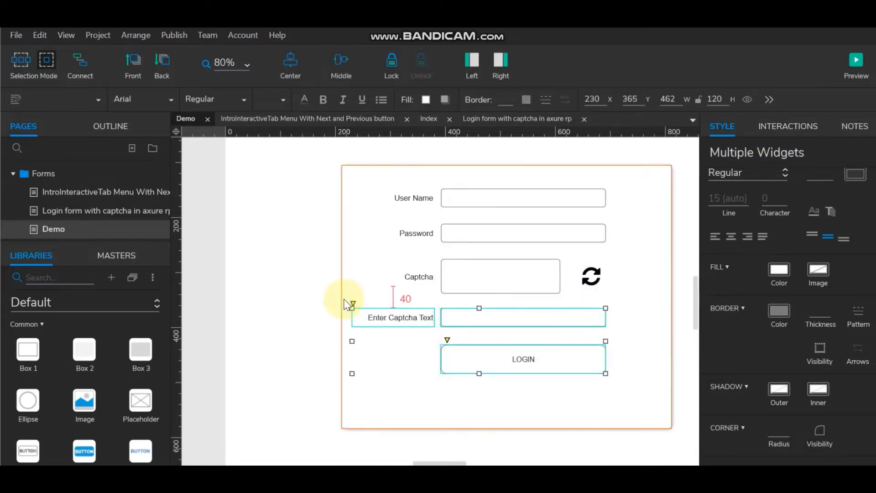
pyautogui.click(550, 356)
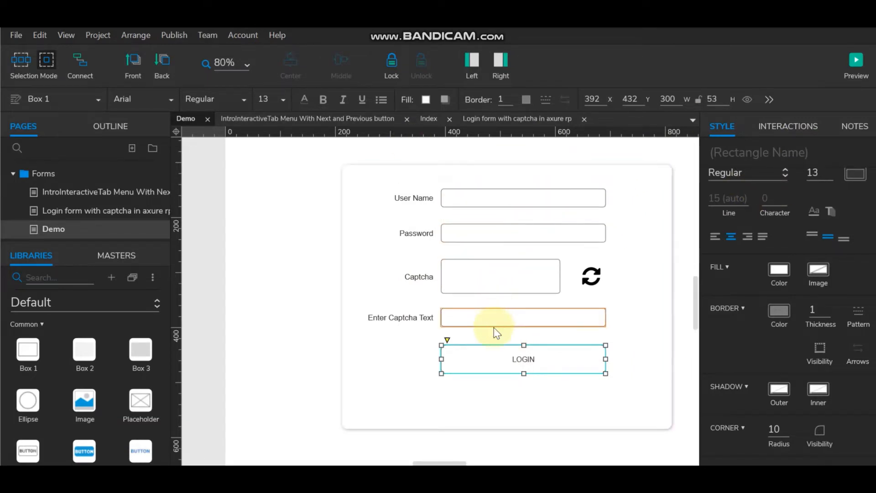
pyautogui.click(277, 311)
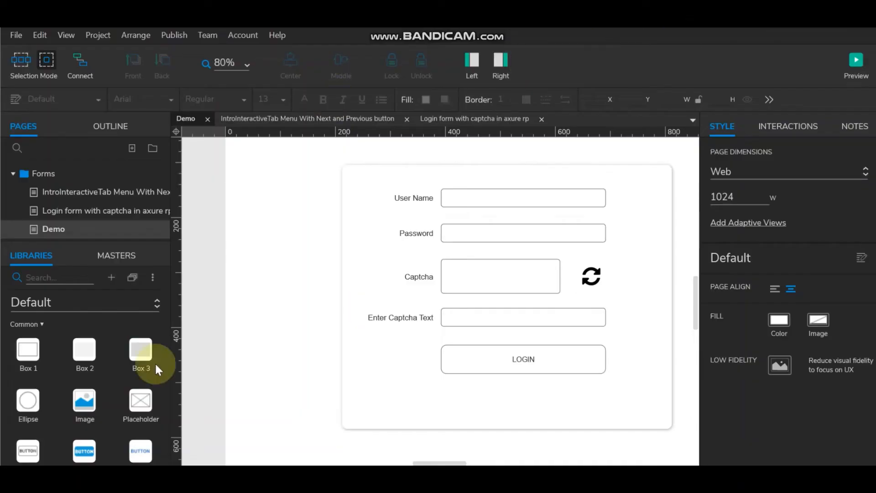
# Step: Name the User Name and Password text fields InputUserName and InputPassword
pyautogui.moveTo(450, 461); pyautogui.dragTo(450, 462)
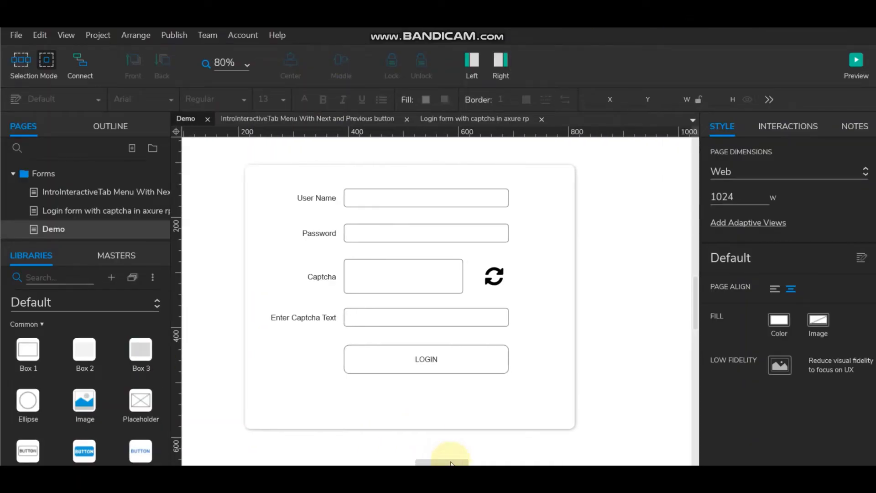
pyautogui.click(381, 197)
pyautogui.click(737, 154)
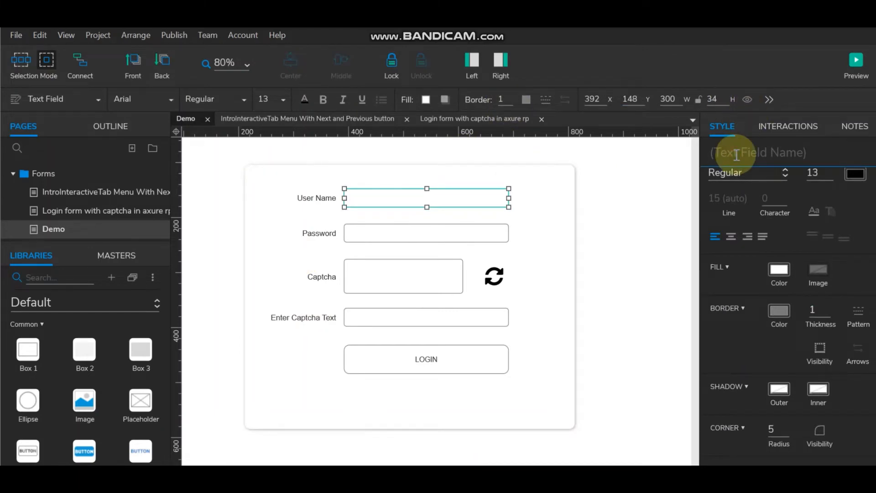
pyautogui.write('InputU')
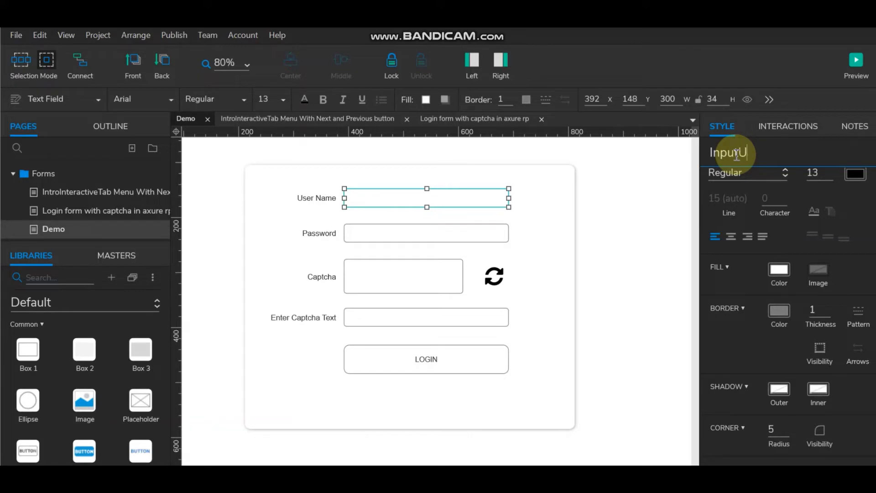
pyautogui.write('serName')
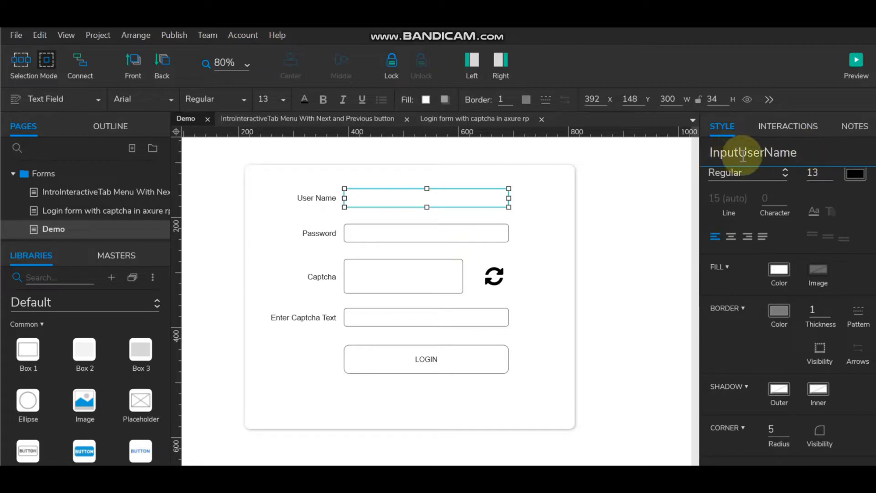
pyautogui.moveTo(738, 152); pyautogui.dragTo(686, 154)
pyautogui.hotkey('ctrl', 'c')
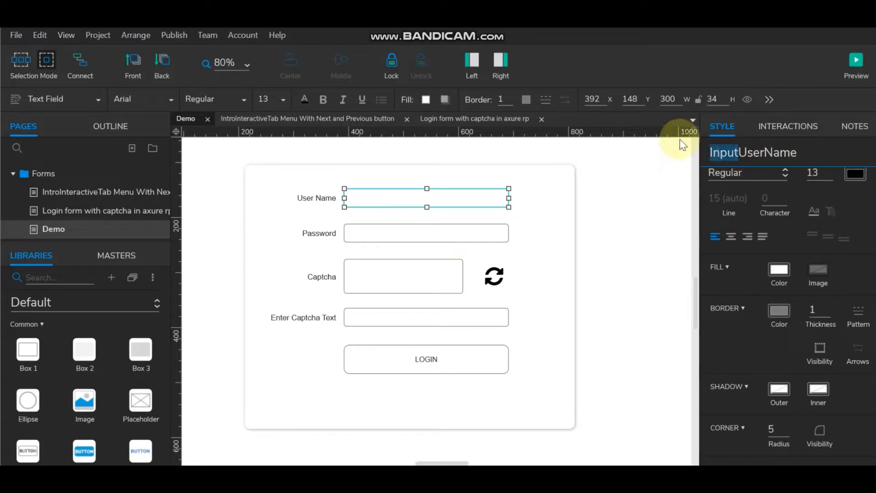
pyautogui.click(427, 235)
pyautogui.click(752, 150)
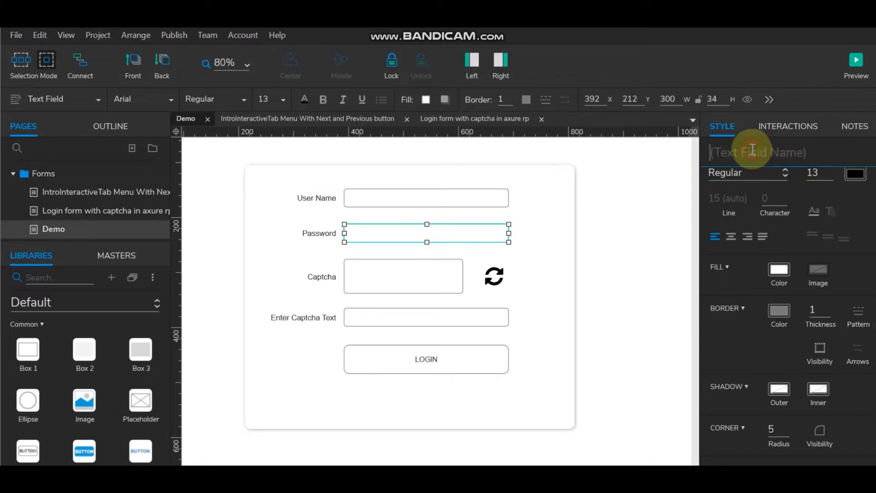
pyautogui.hotkey('ctrl', 'v')
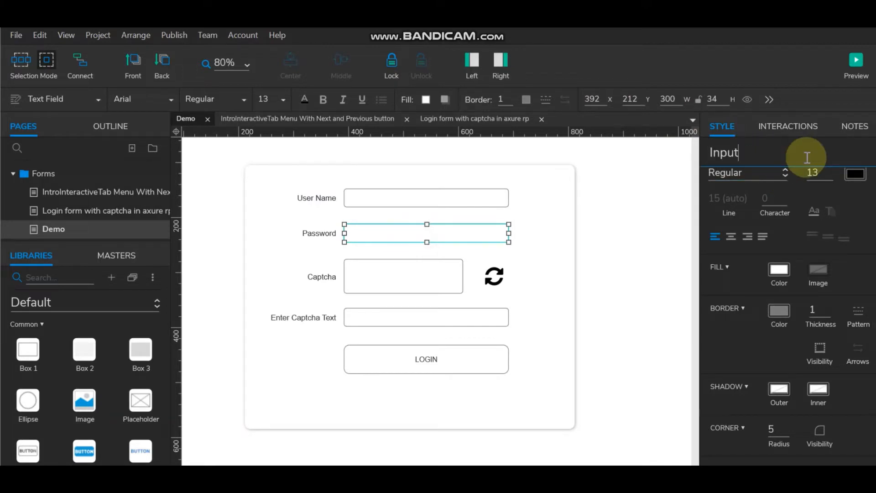
pyautogui.write('Password')
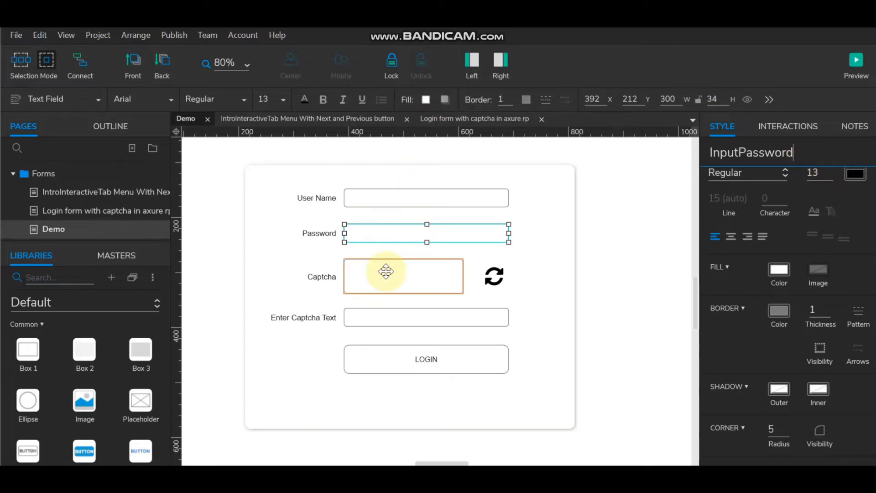
# Step: Name the Captcha field RandomNumber and the refresh icon RefreshBtn
pyautogui.click(419, 276)
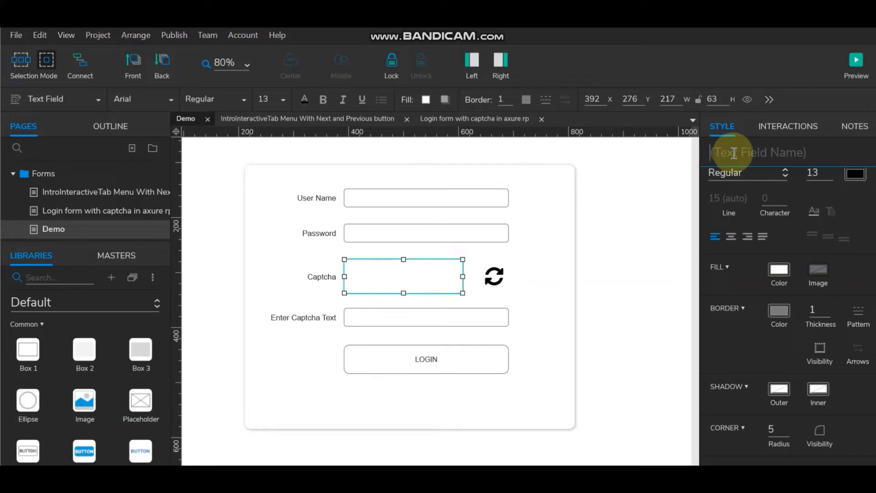
pyautogui.write('Ra')
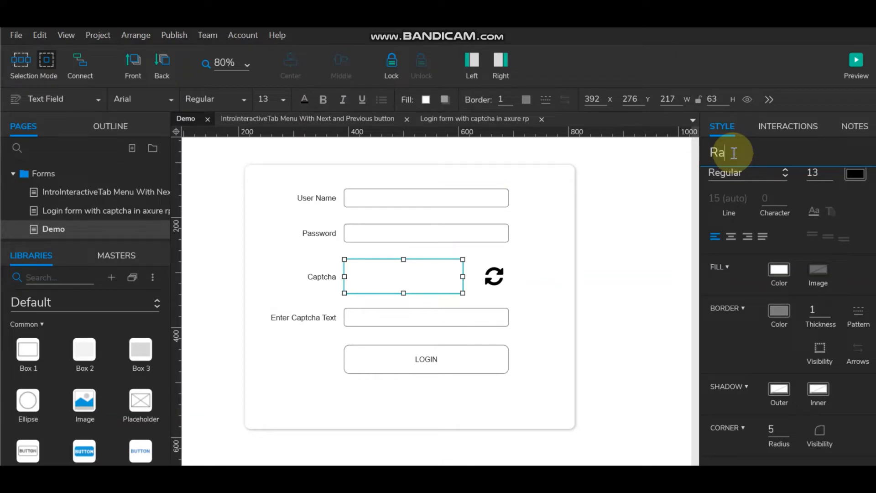
pyautogui.write('ndomNu')
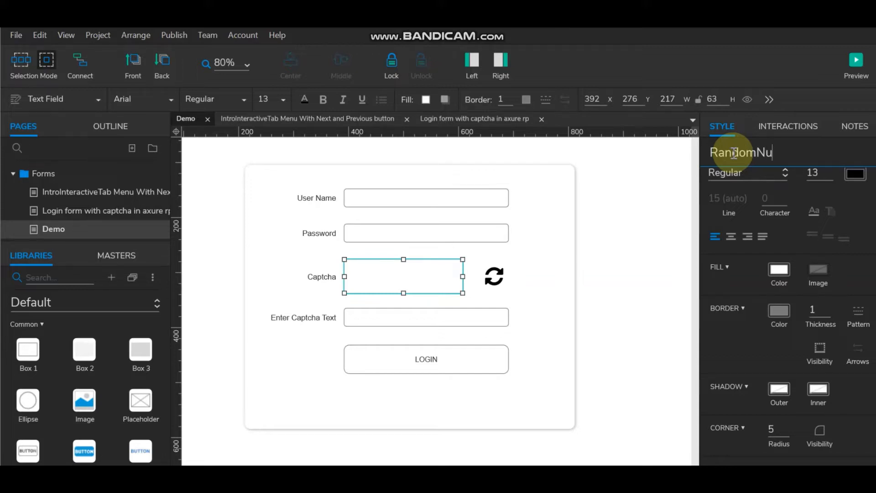
pyautogui.write('mber')
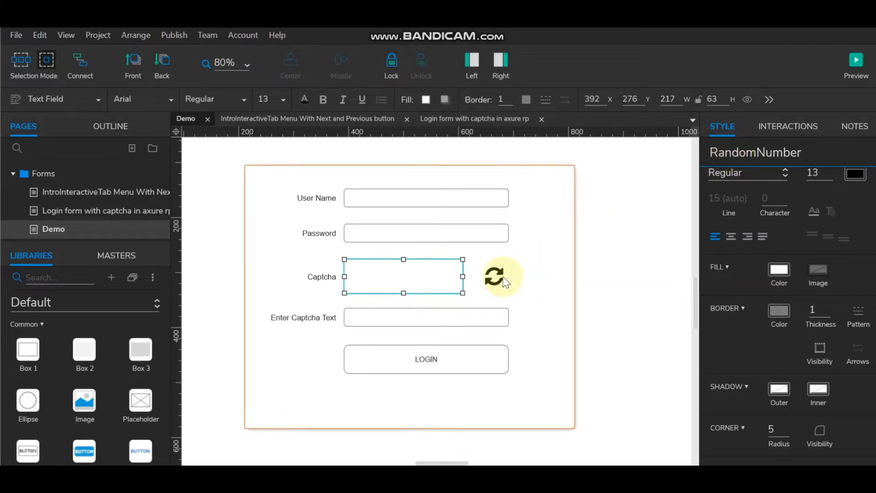
pyautogui.click(504, 277)
pyautogui.write('R')
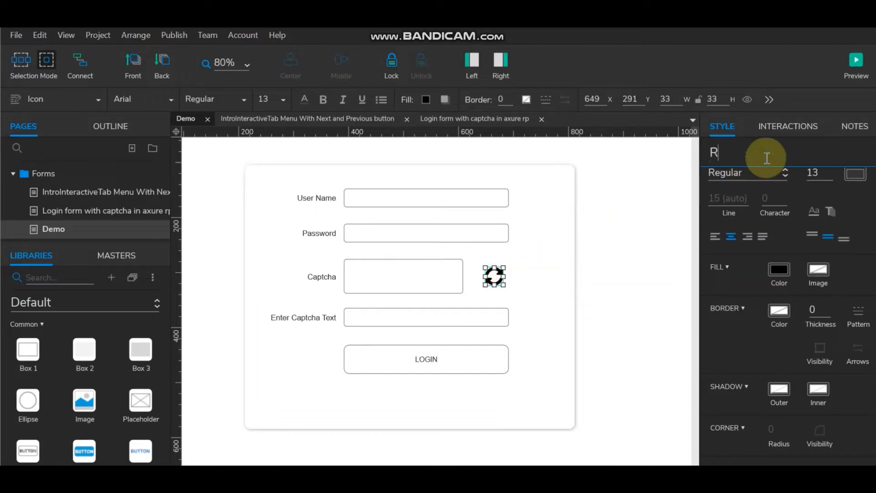
pyautogui.write('efreshBtn')
# Step: Name the captcha entry field InputCaptchaText and the LOGIN button LoginBtn
pyautogui.click(371, 315)
pyautogui.click(735, 154)
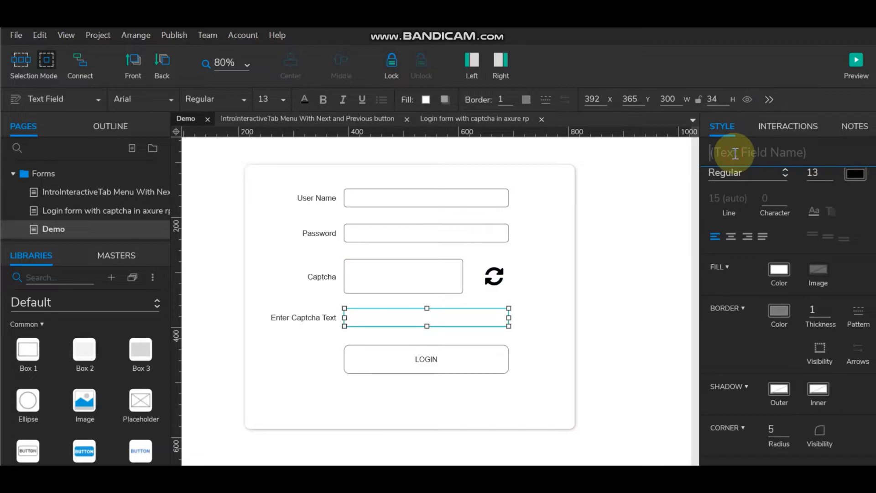
pyautogui.write('InputCap')
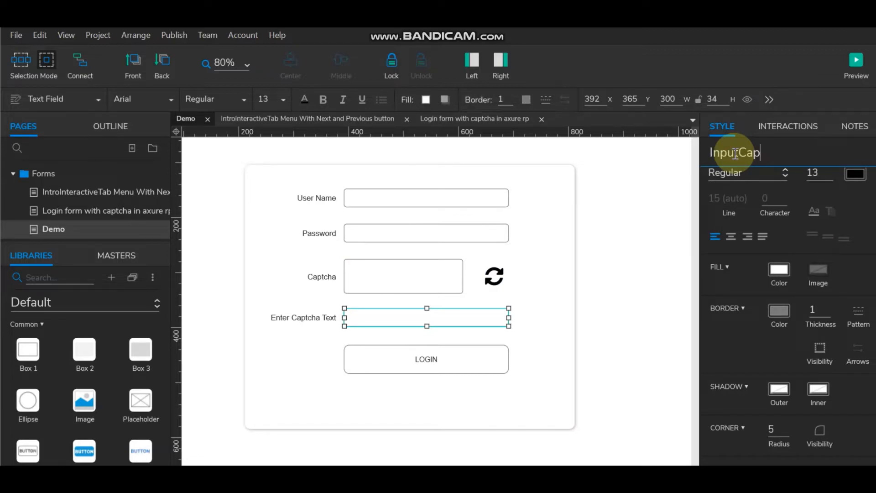
pyautogui.write('tchaText')
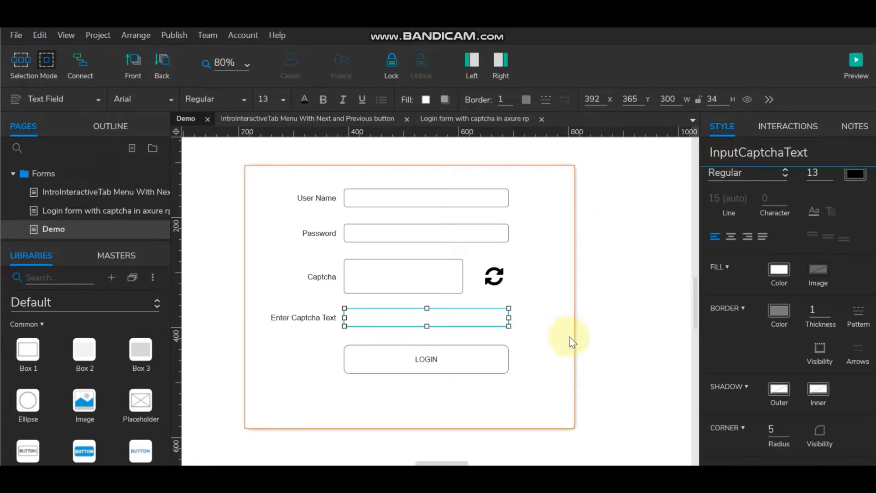
pyautogui.click(459, 358)
pyautogui.click(780, 156)
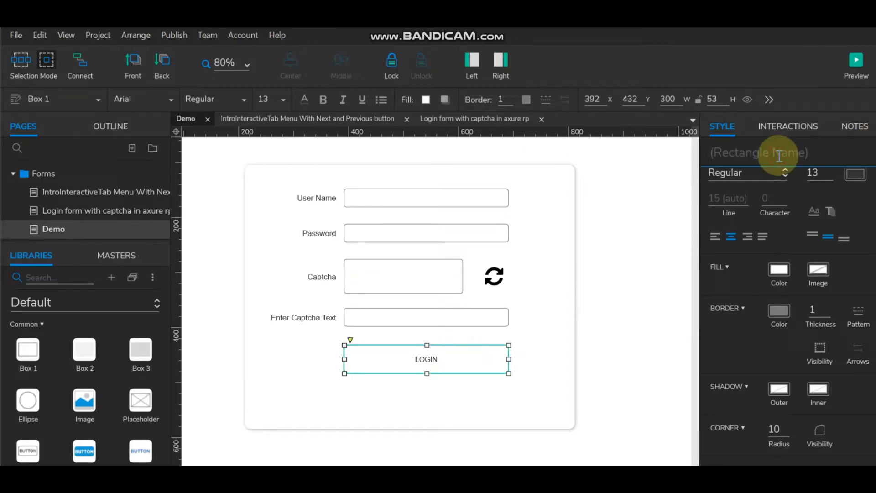
pyautogui.write('Login')
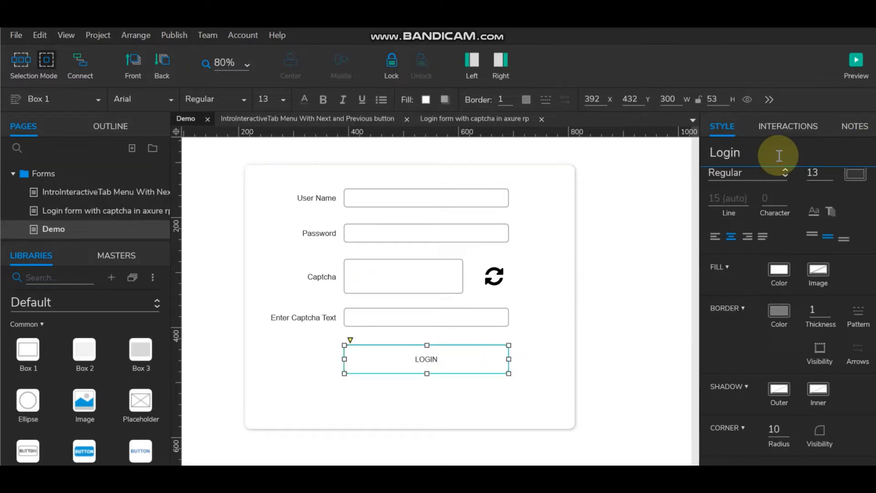
pyautogui.write('Btn')
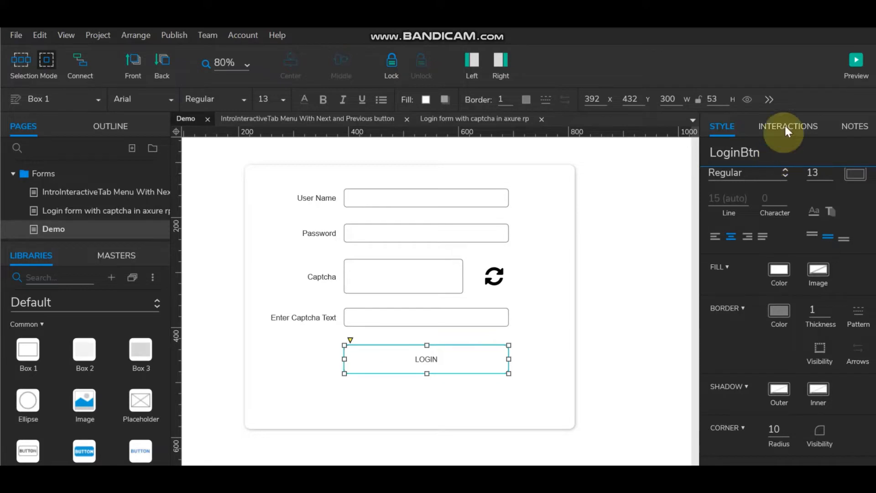
pyautogui.click(627, 264)
pyautogui.click(455, 202)
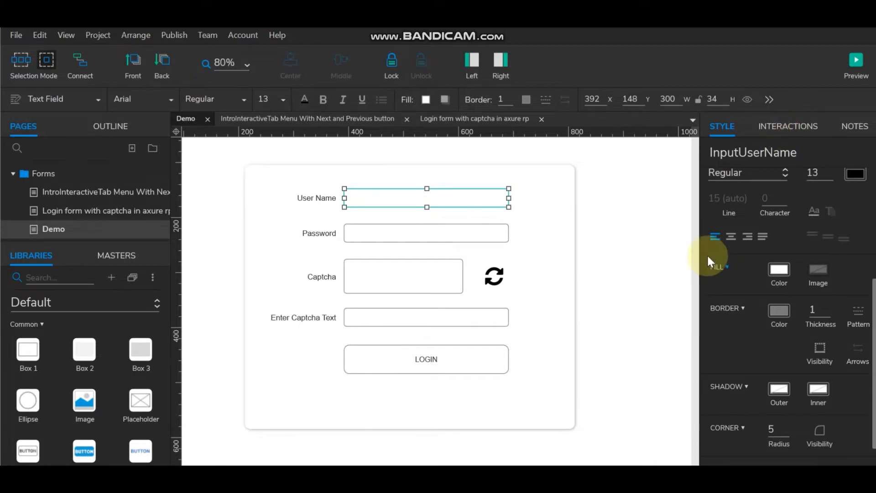
# Step: Set the InputPassword field's Input Type to Password in its text field properties
pyautogui.moveTo(700, 251); pyautogui.dragTo(641, 250)
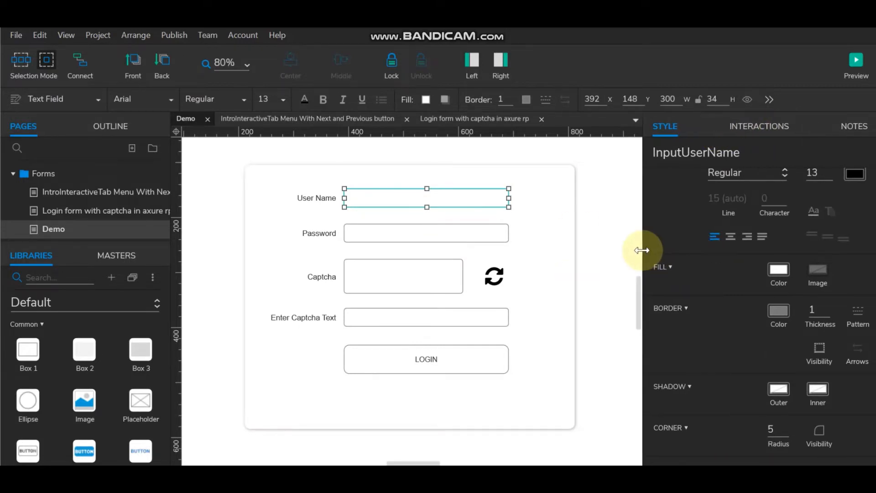
pyautogui.click(759, 126)
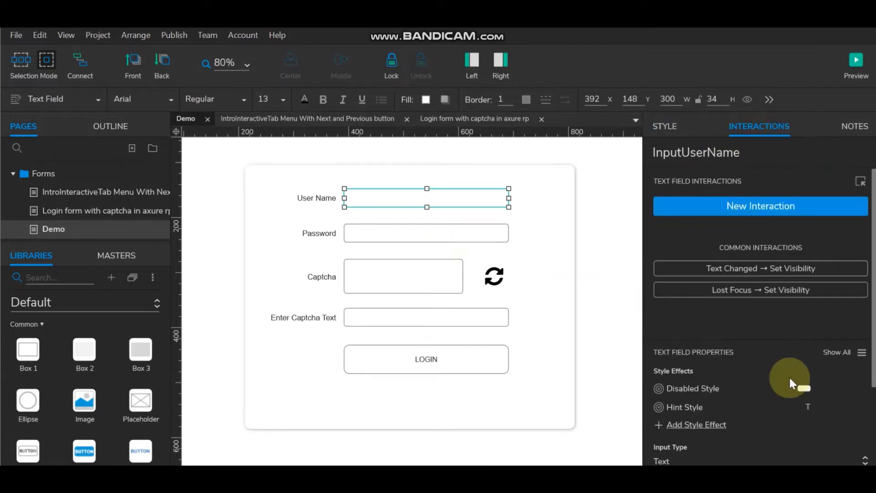
pyautogui.scroll(-4, 862, 353)
pyautogui.click(866, 352)
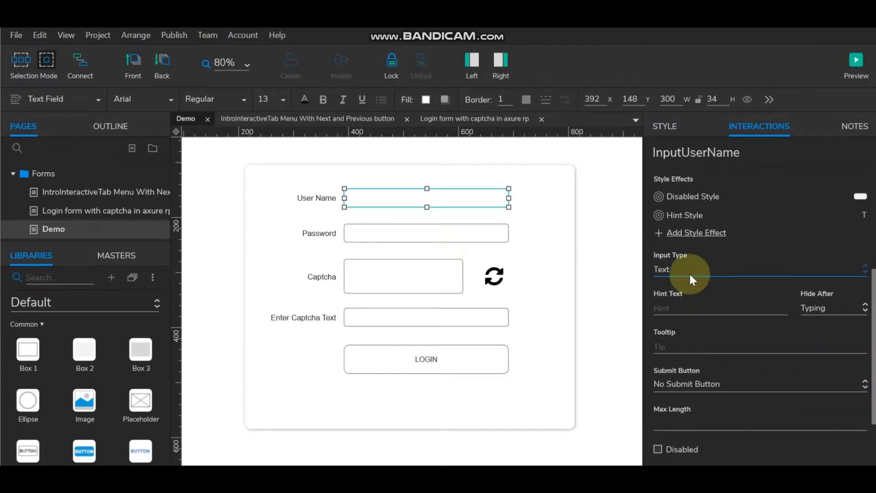
pyautogui.click(666, 270)
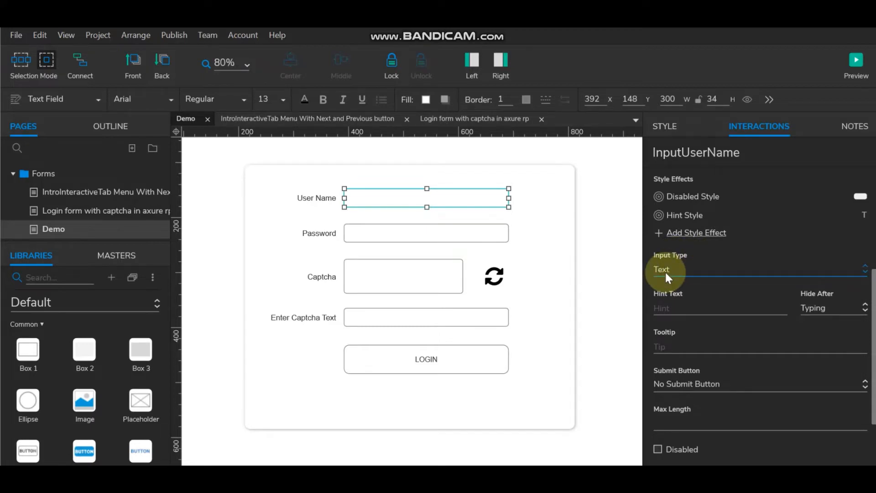
pyautogui.click(401, 231)
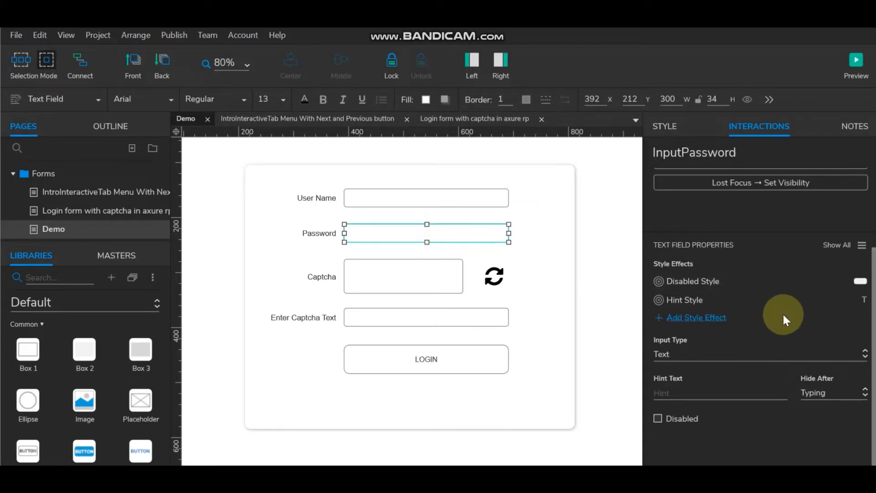
pyautogui.click(690, 353)
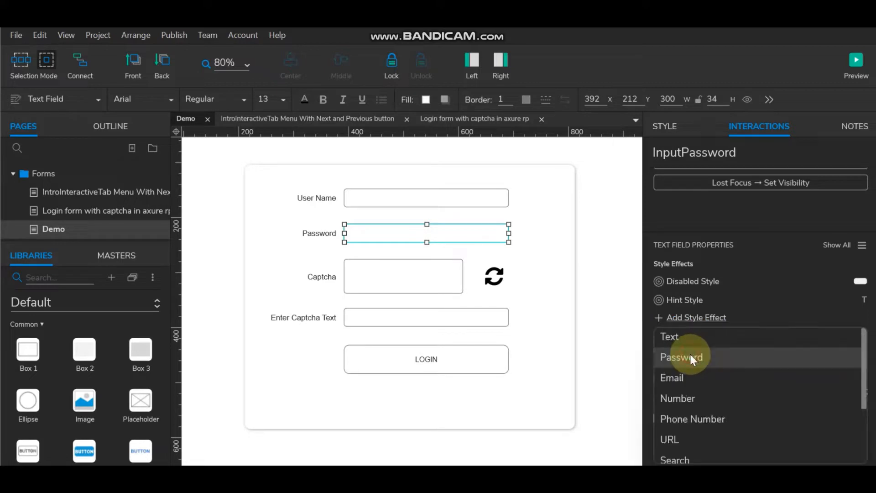
pyautogui.click(686, 357)
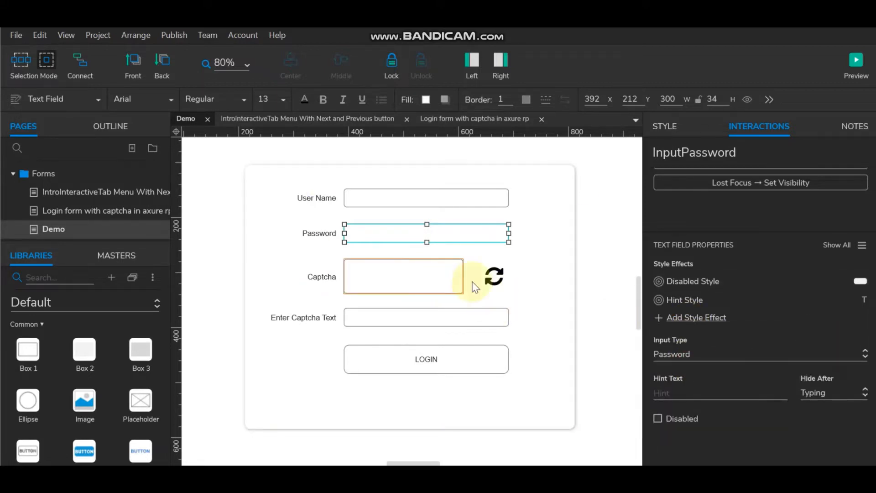
pyautogui.click(391, 317)
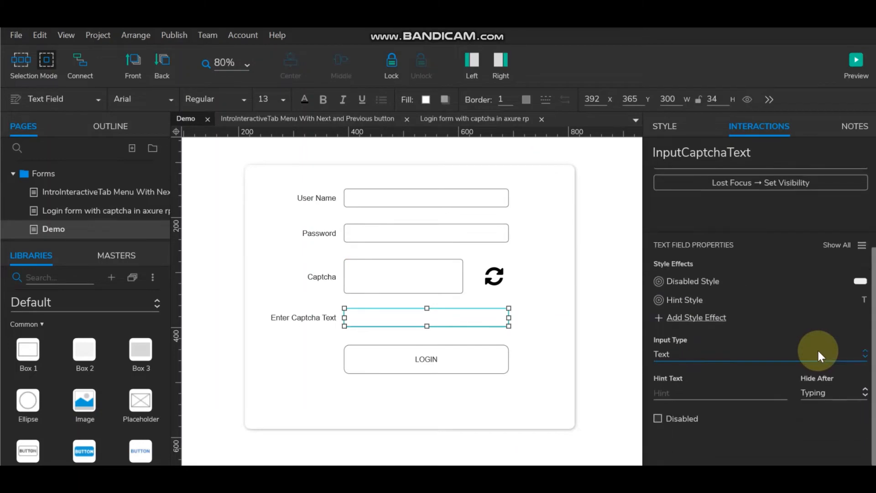
pyautogui.click(685, 393)
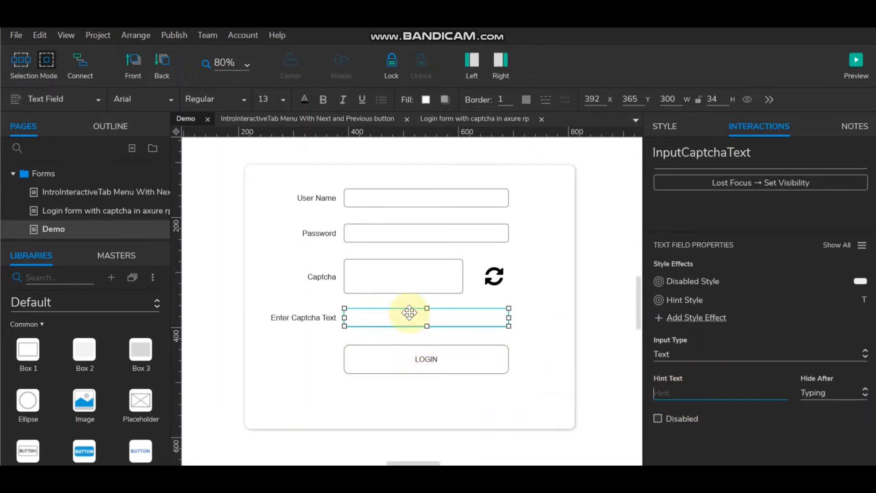
# Step: Give the User Name and Password fields the hints 'Enter User Name' and 'Enter Password'
pyautogui.click(396, 203)
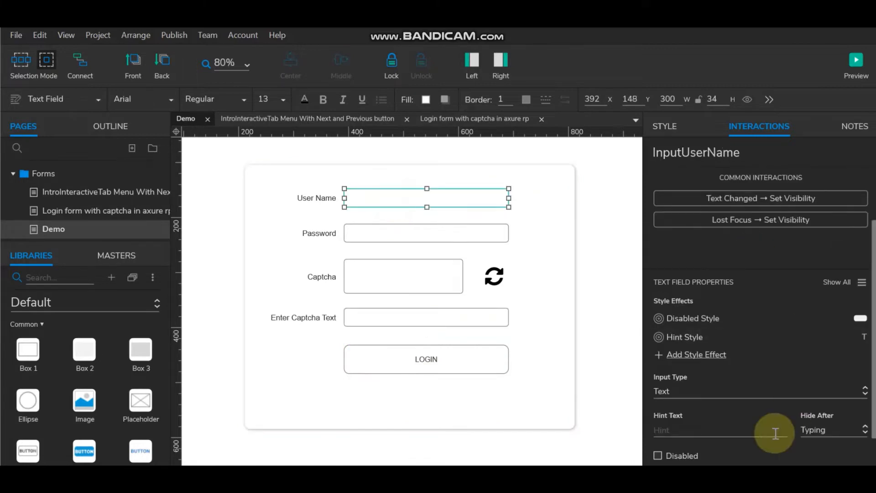
pyautogui.click(714, 436)
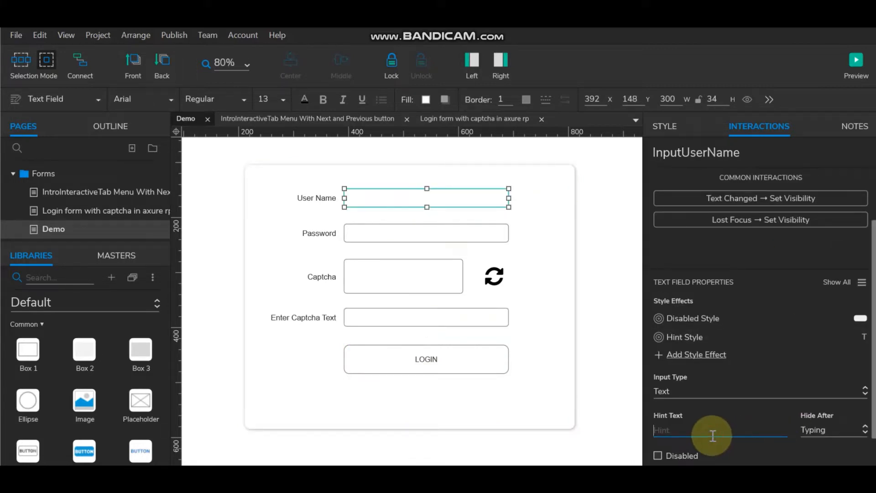
pyautogui.write('Enter User Name')
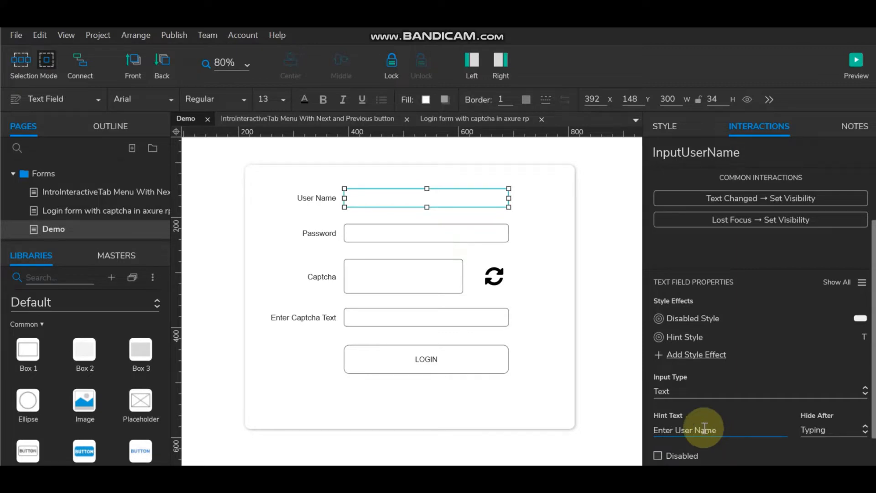
pyautogui.click(451, 233)
pyautogui.click(709, 435)
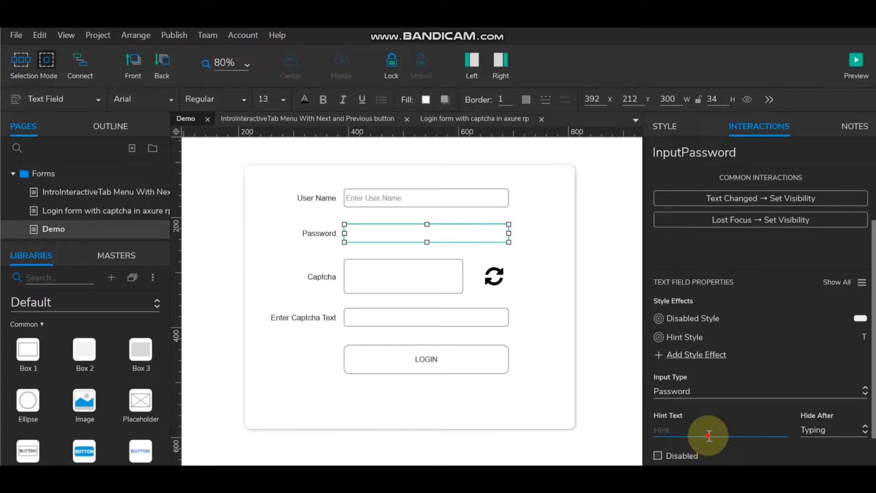
pyautogui.write('Enter Password')
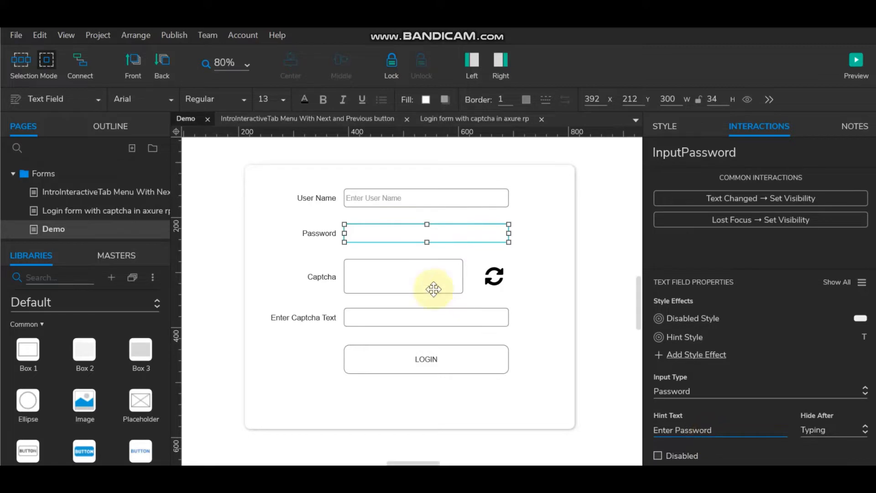
pyautogui.click(614, 303)
# Step: Give the captcha entry field the hint 'Enter Captcha Text', copied from its label
pyautogui.scroll(-3, 505, 231)
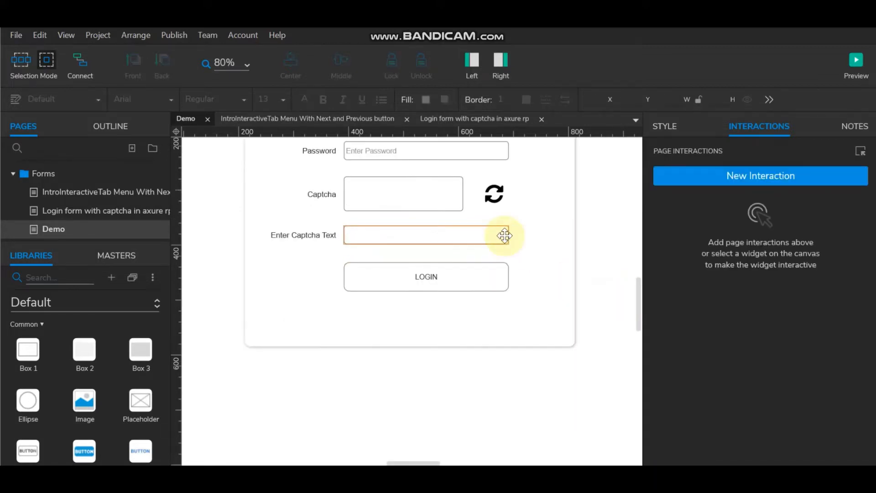
pyautogui.click(397, 234)
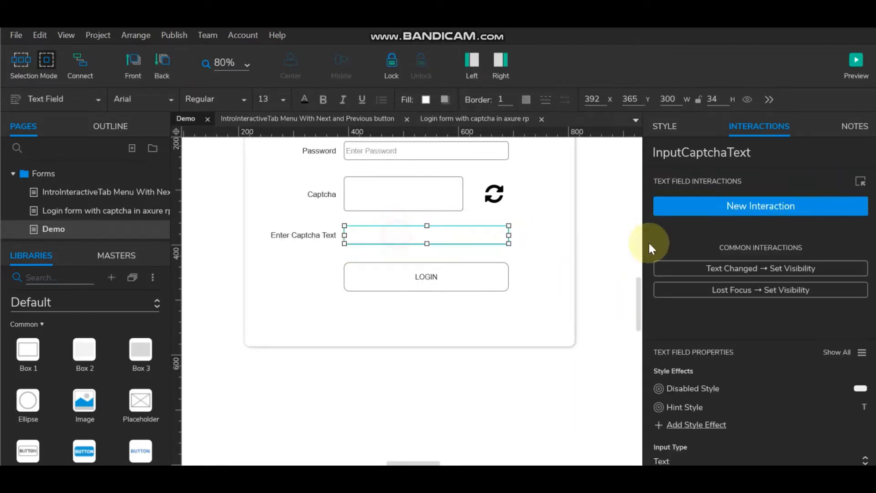
pyautogui.doubleClick(298, 235)
pyautogui.hotkey('ctrl', 'c')
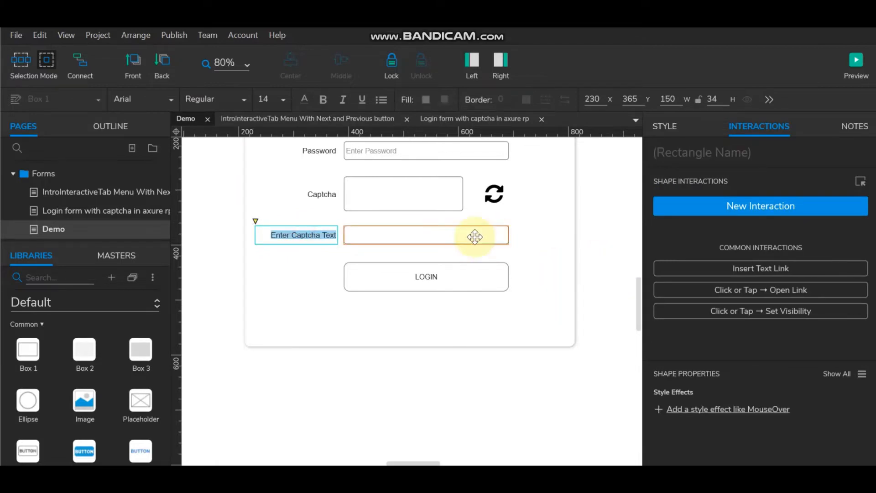
pyautogui.click(474, 236)
pyautogui.scroll(-3, 763, 398)
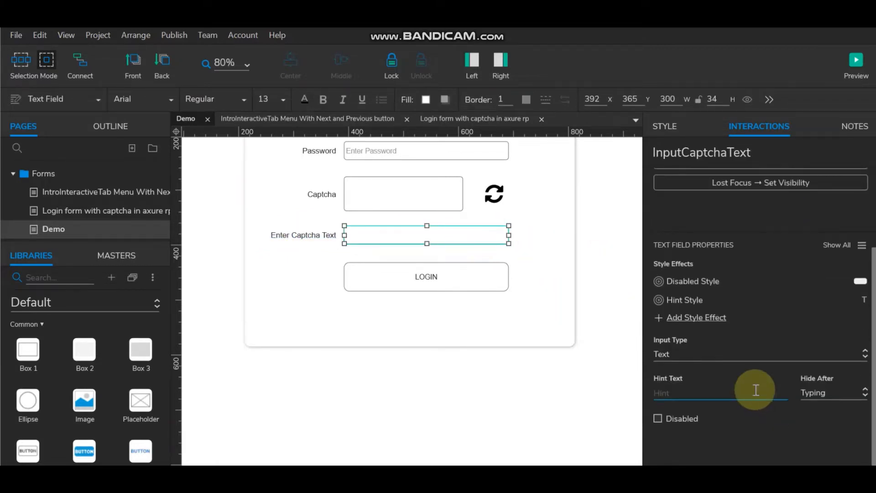
pyautogui.click(714, 394)
pyautogui.hotkey('ctrl', 'v')
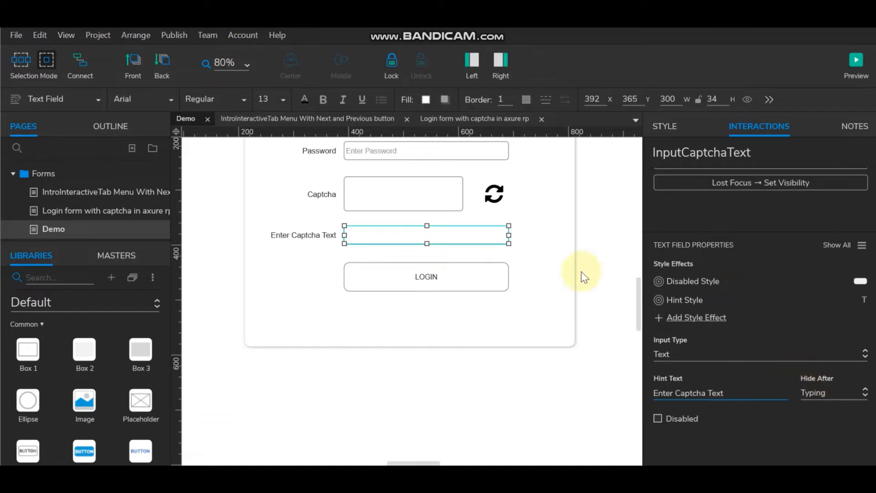
pyautogui.click(601, 280)
pyautogui.scroll(2, 603, 285)
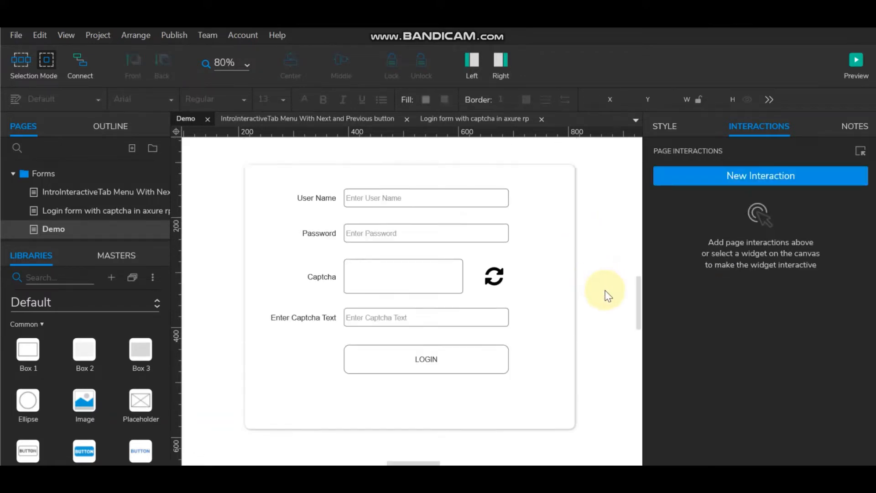
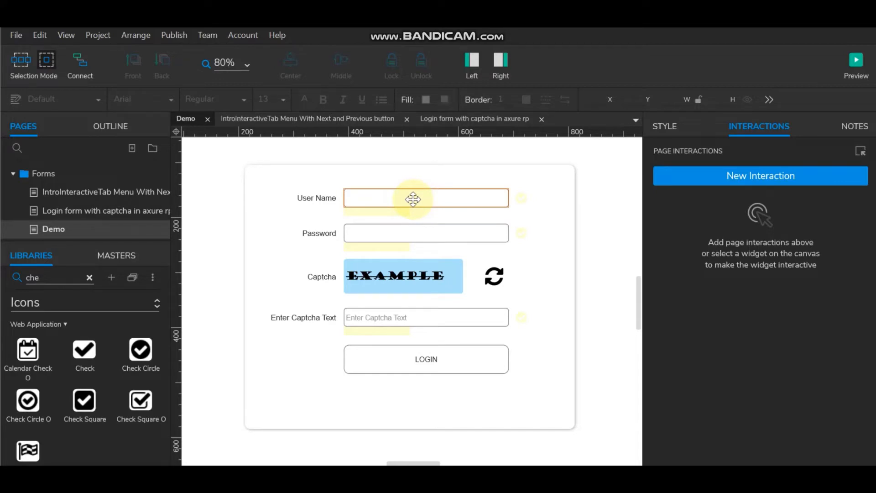
# Step: Select the User Name, Password and Enter Captcha Text fields and open their Style Effects
pyautogui.click(413, 199)
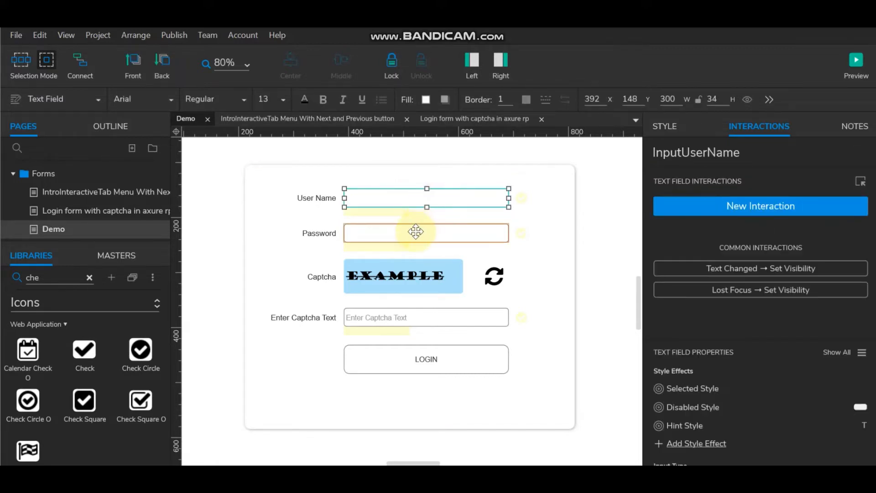
pyautogui.keyDown('shift'); pyautogui.click(415, 232); pyautogui.keyUp('shift')
pyautogui.keyDown('shift'); pyautogui.click(410, 315); pyautogui.keyUp('shift')
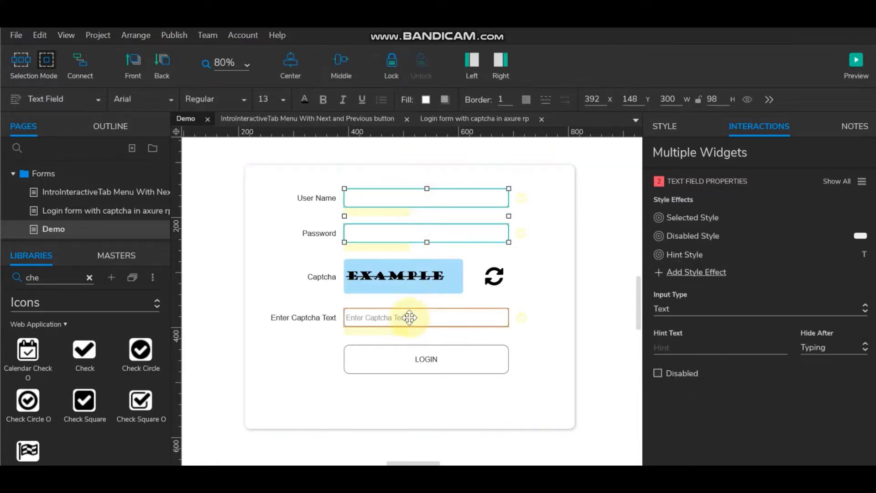
pyautogui.click(437, 193)
pyautogui.rightClick(437, 193)
pyautogui.click(478, 278)
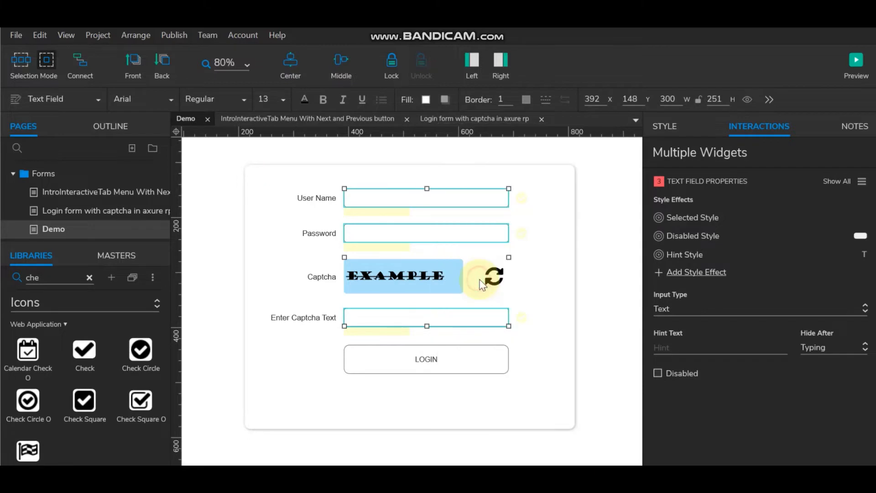
# Step: Give the Selected style a red #D9001B, 1-thick visible border and apply it
pyautogui.click(684, 78)
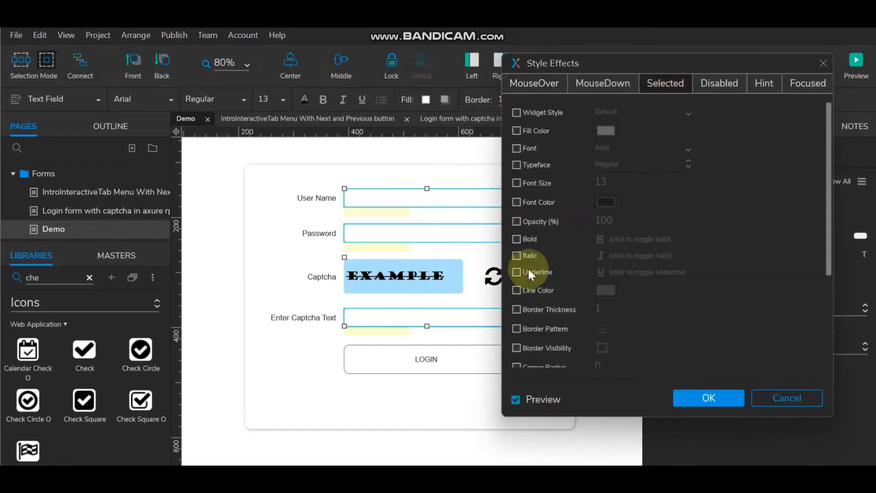
pyautogui.scroll(-5, 527, 267)
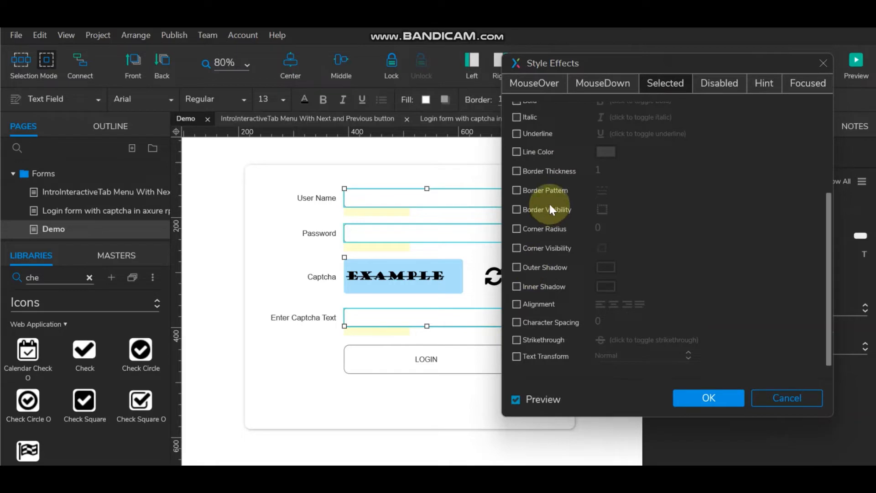
pyautogui.scroll(3, 550, 206)
pyautogui.click(516, 235)
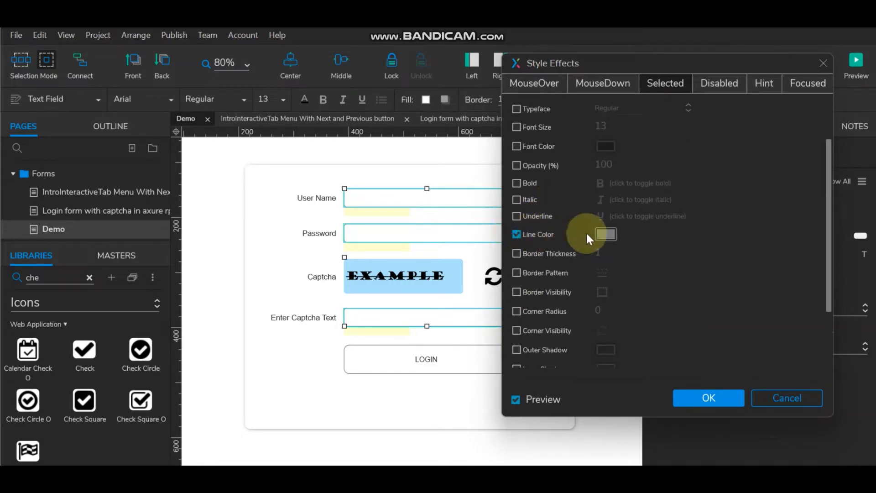
pyautogui.click(606, 234)
pyautogui.click(613, 260)
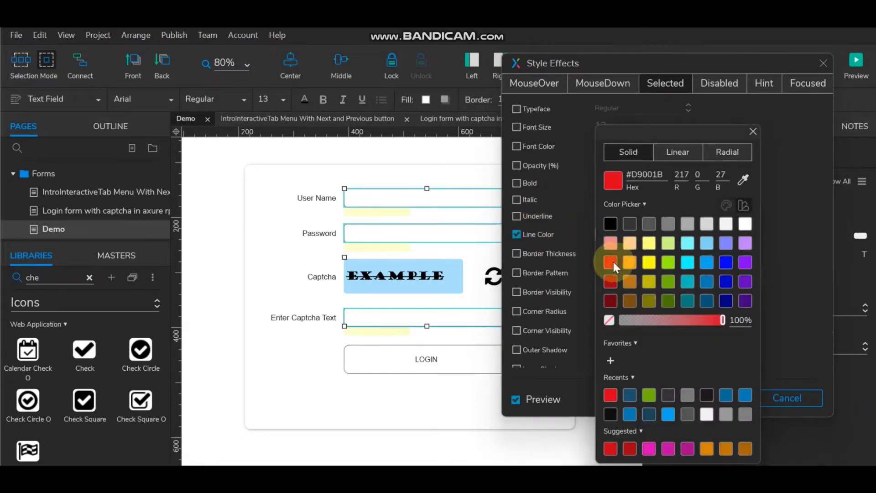
pyautogui.click(516, 254)
pyautogui.click(516, 255)
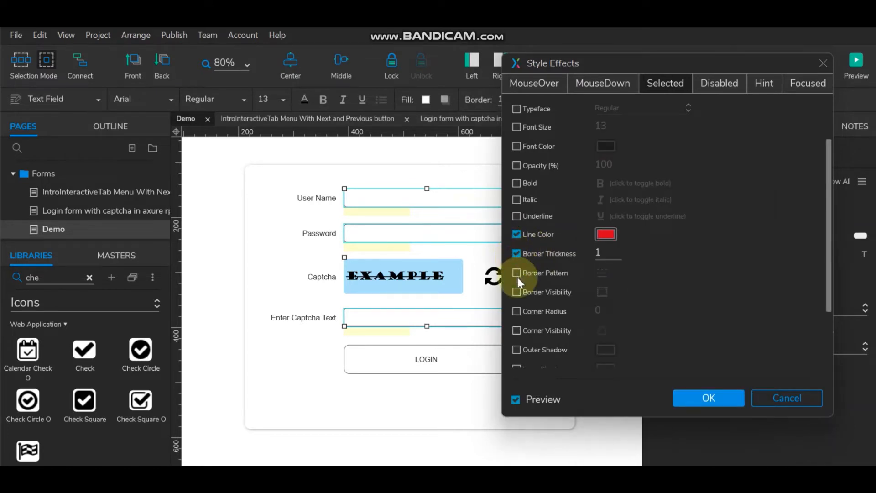
pyautogui.click(517, 292)
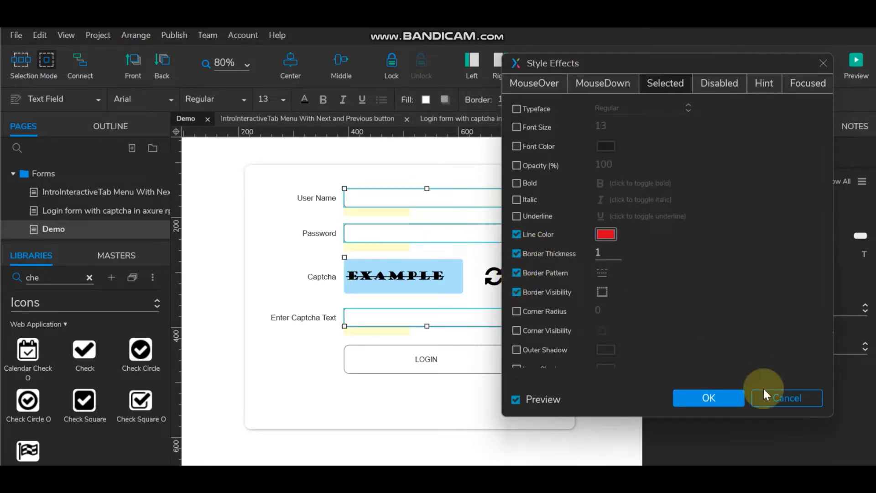
pyautogui.click(726, 397)
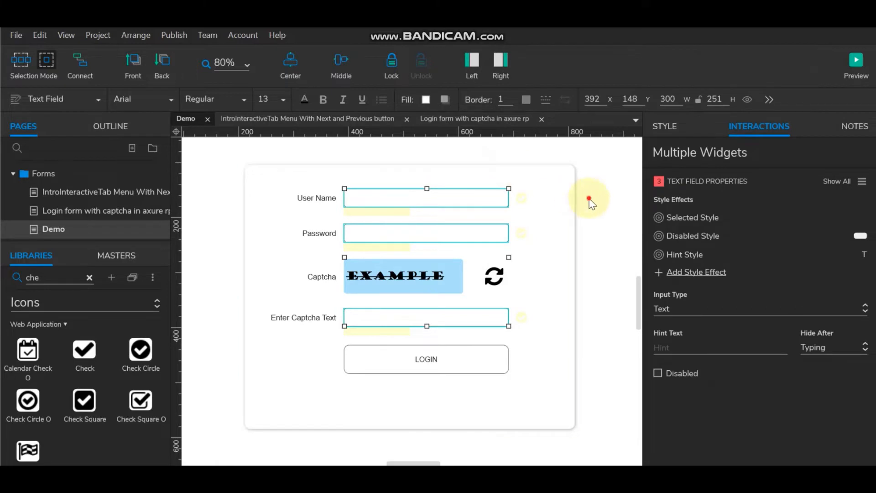
pyautogui.click(576, 191)
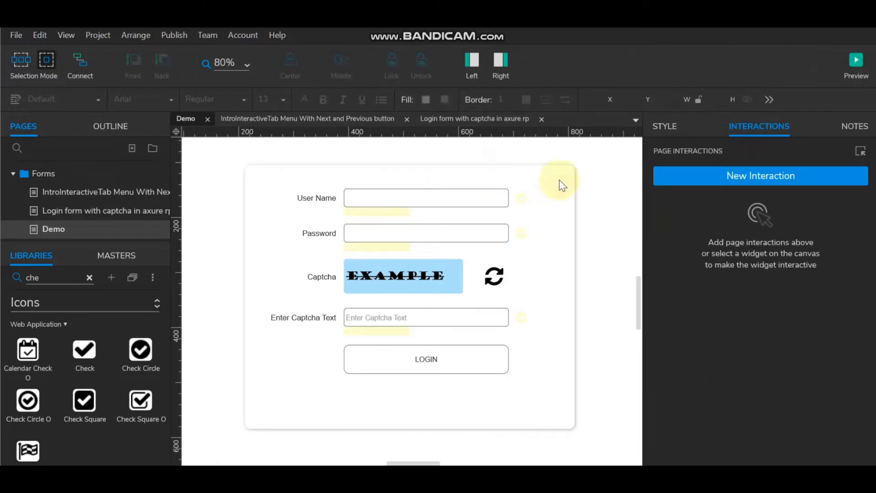
# Step: Add a Text Changed action to User Name that shows This Widget, then open it for editing
pyautogui.click(414, 192)
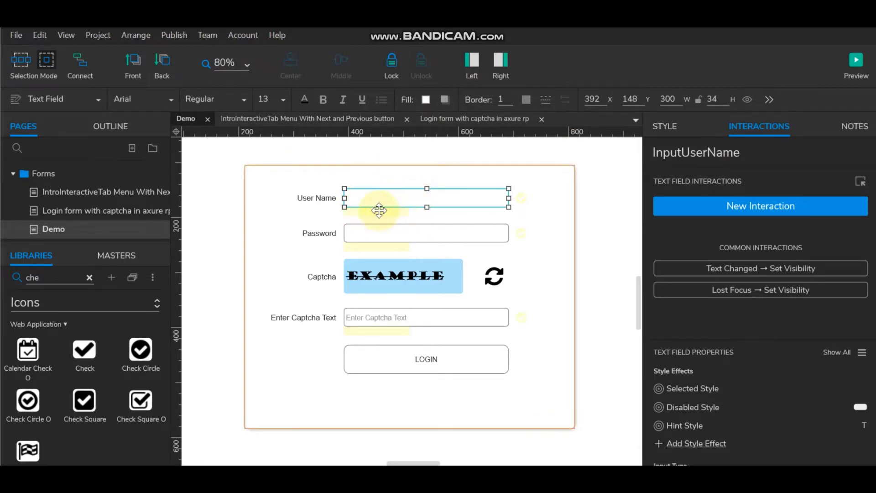
pyautogui.click(720, 269)
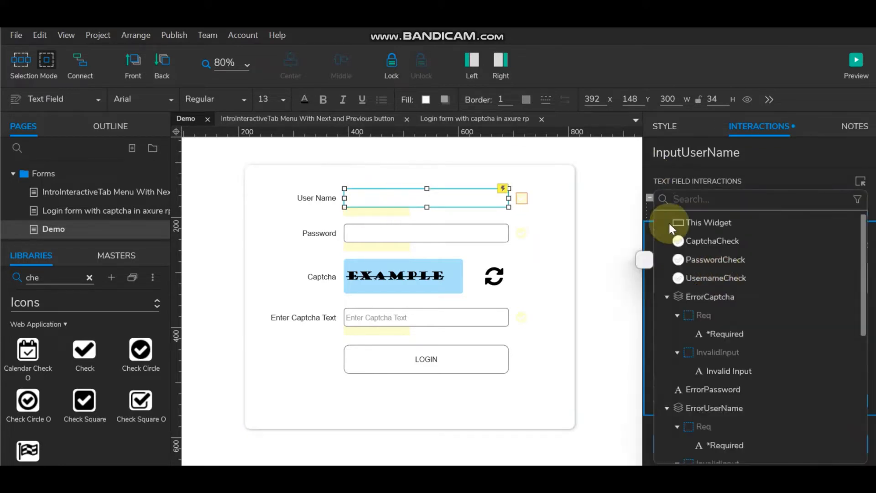
pyautogui.click(702, 222)
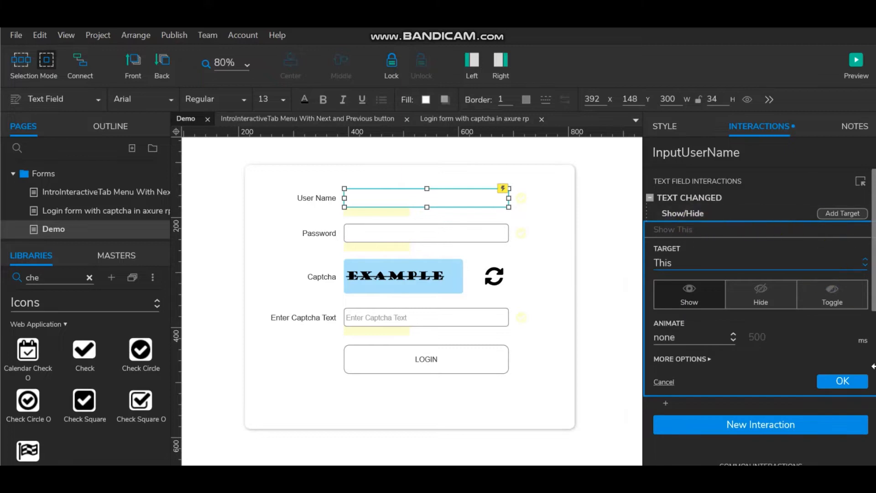
pyautogui.click(839, 381)
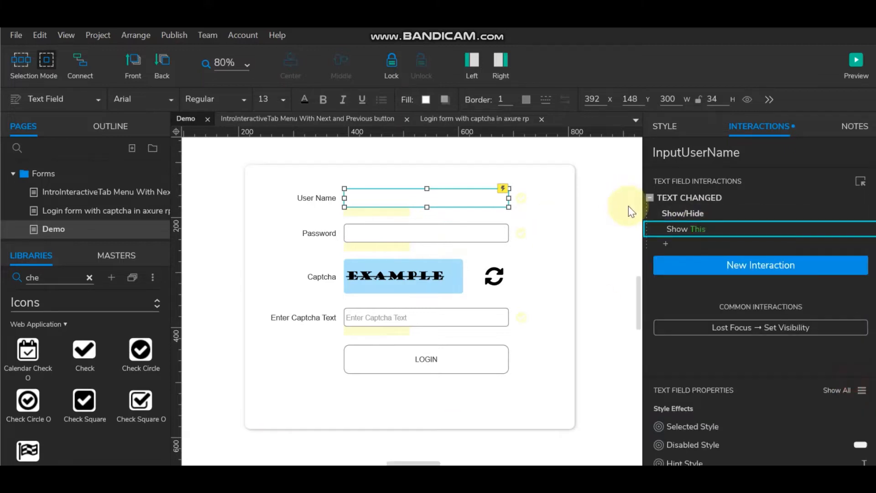
pyautogui.doubleClick(672, 200)
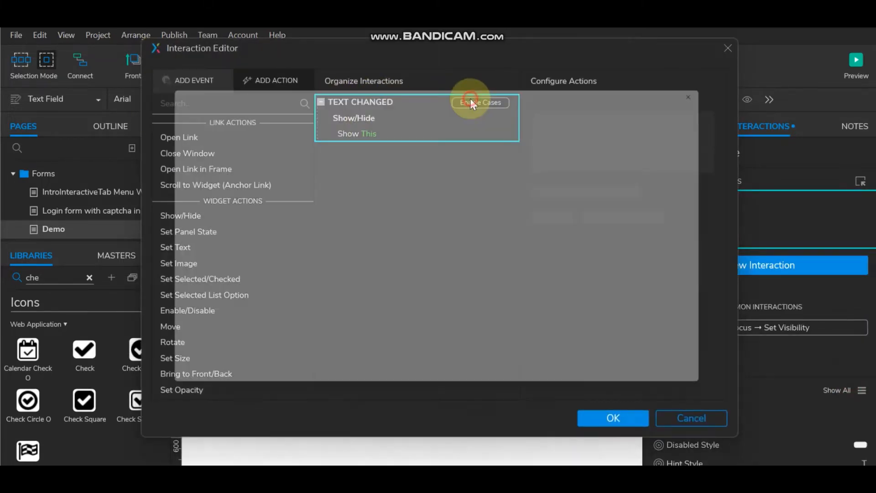
# Step: Enable cases and make Case 1 fire when text on This equals ""
pyautogui.click(470, 100)
pyautogui.click(215, 162)
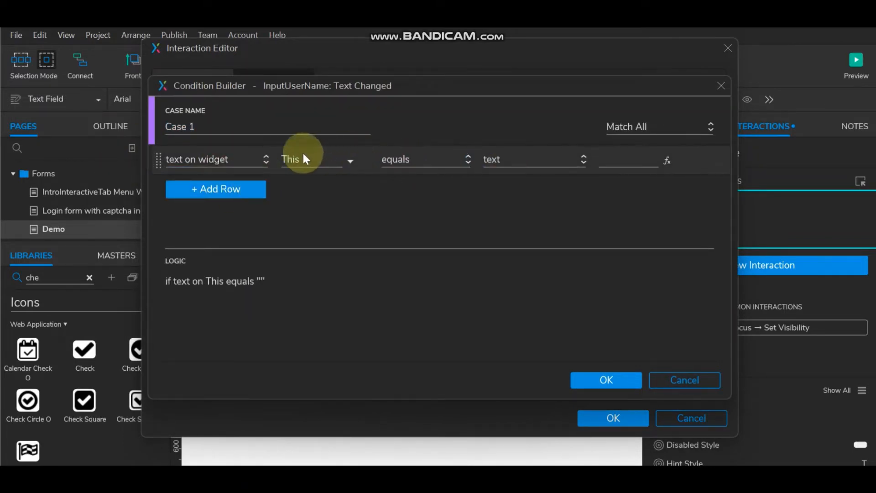
pyautogui.click(604, 381)
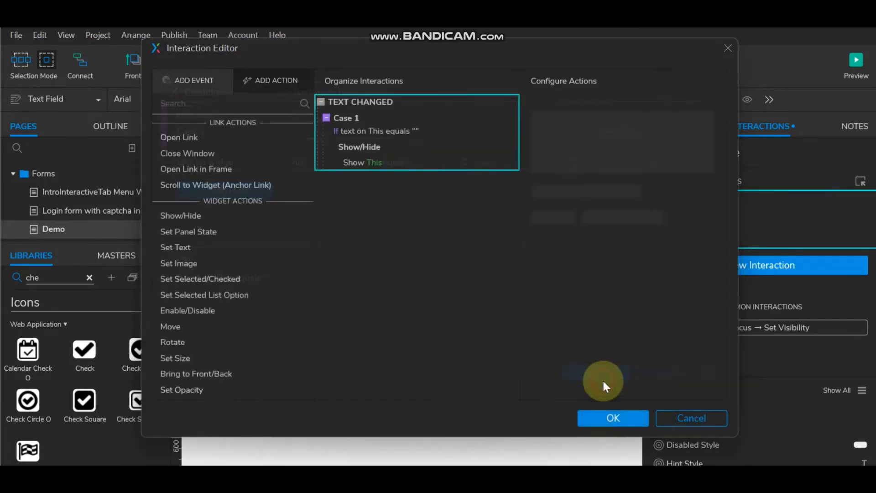
# Step: Have Case 1 show ErrorUserName and set its panel state to Req, then add a second case
pyautogui.click(358, 161)
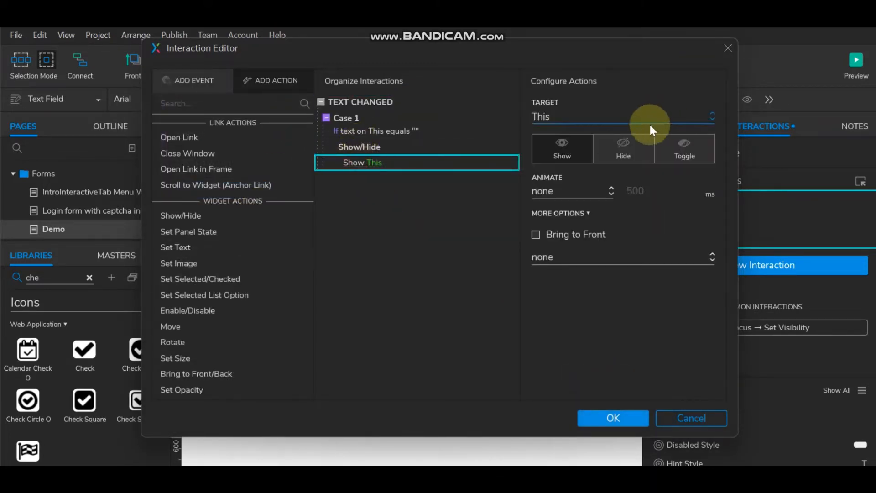
pyautogui.click(588, 117)
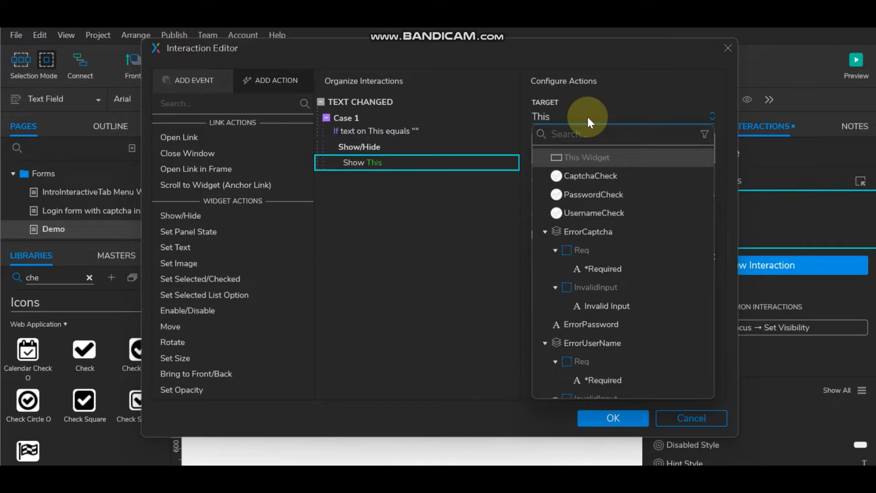
pyautogui.click(592, 344)
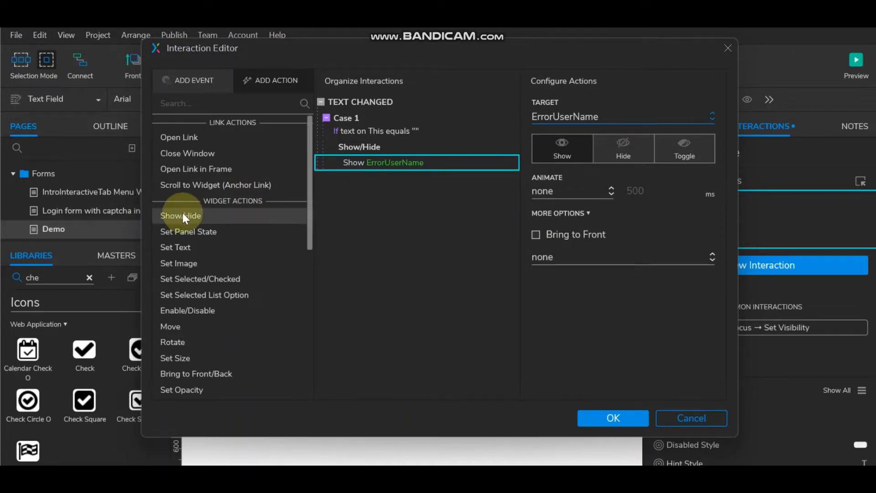
pyautogui.click(180, 229)
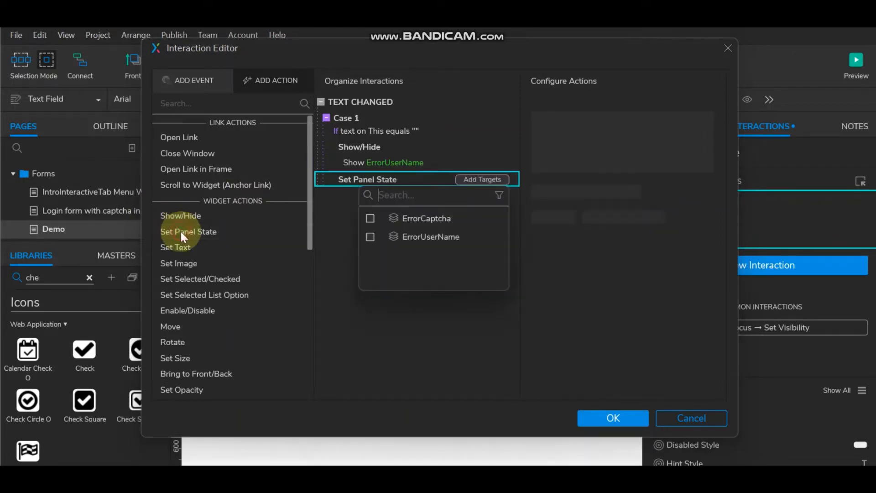
pyautogui.click(373, 236)
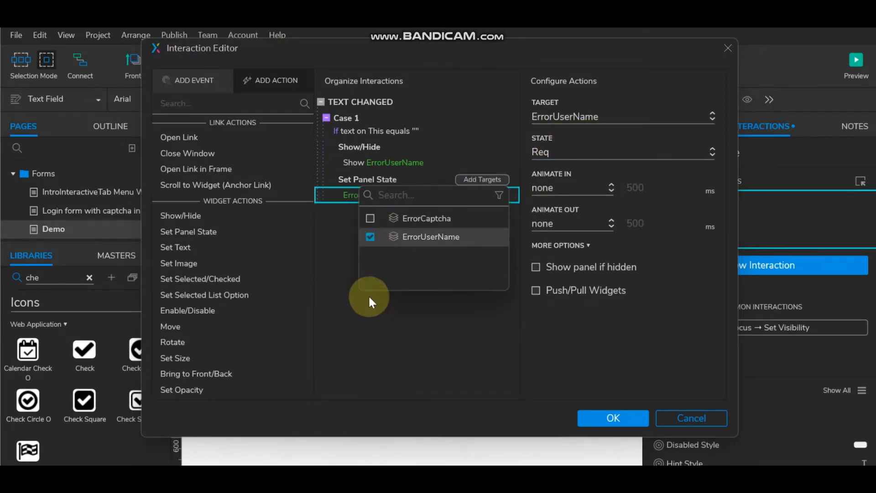
pyautogui.click(339, 177)
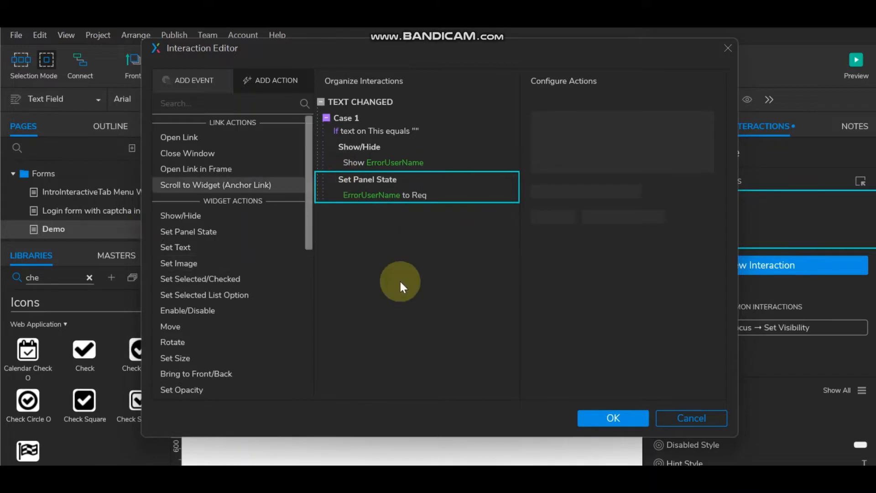
pyautogui.click(486, 94)
pyautogui.click(487, 102)
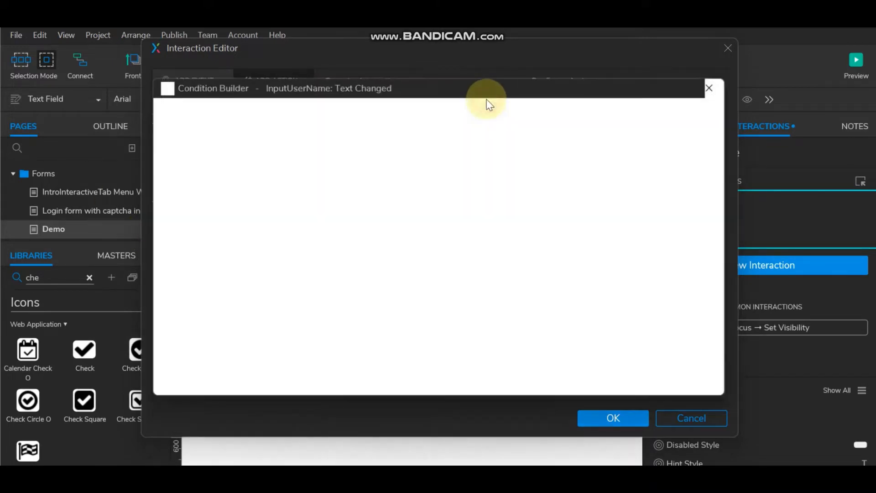
# Step: Give Case 2 the condition that the username text is numeric
pyautogui.click(210, 150)
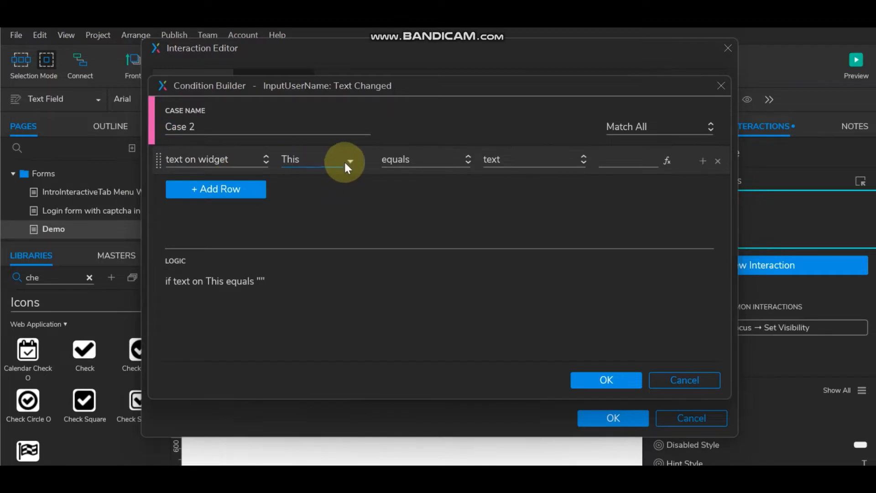
pyautogui.click(409, 161)
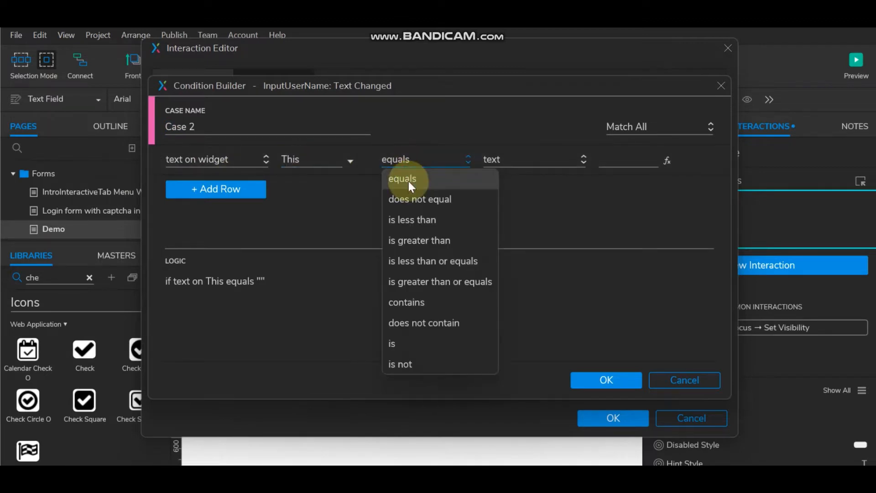
pyautogui.click(406, 343)
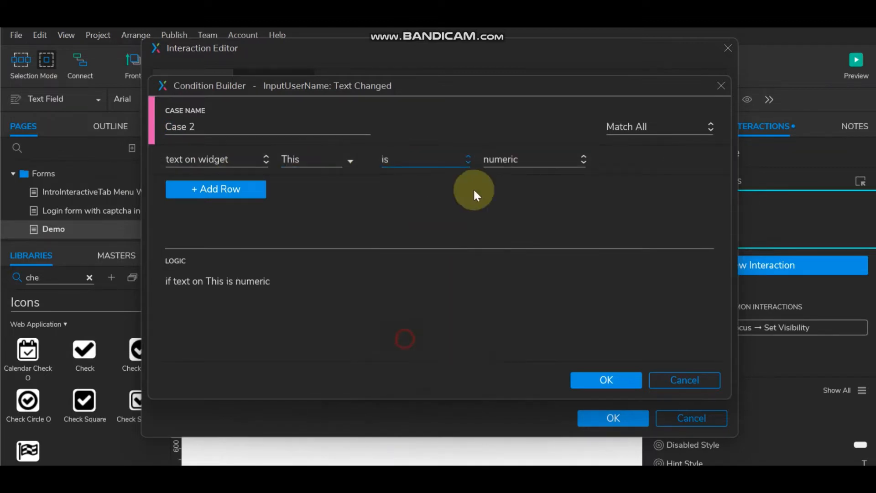
pyautogui.click(601, 380)
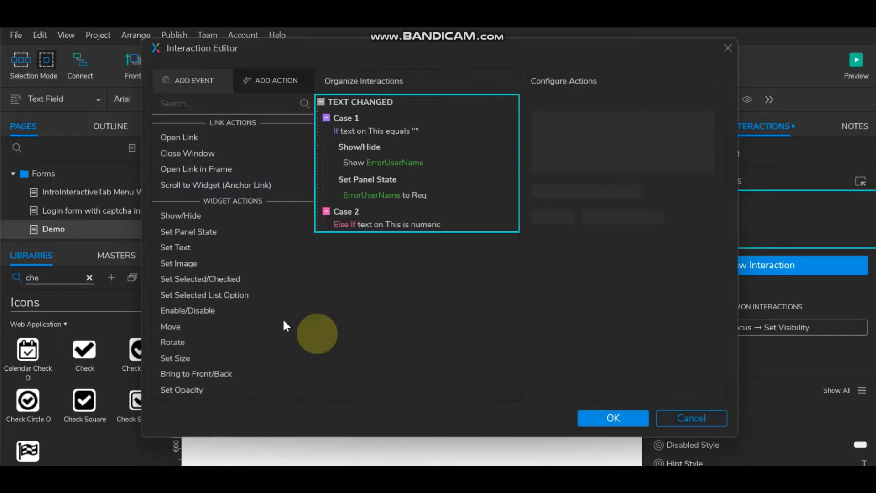
# Step: Have Case 2 show ErrorUserName and set its panel state to InvalidInput
pyautogui.click(187, 215)
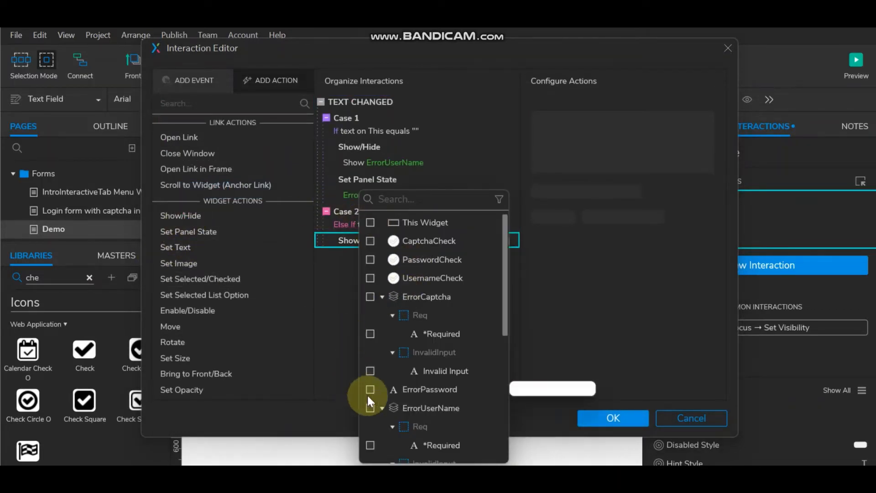
pyautogui.click(370, 408)
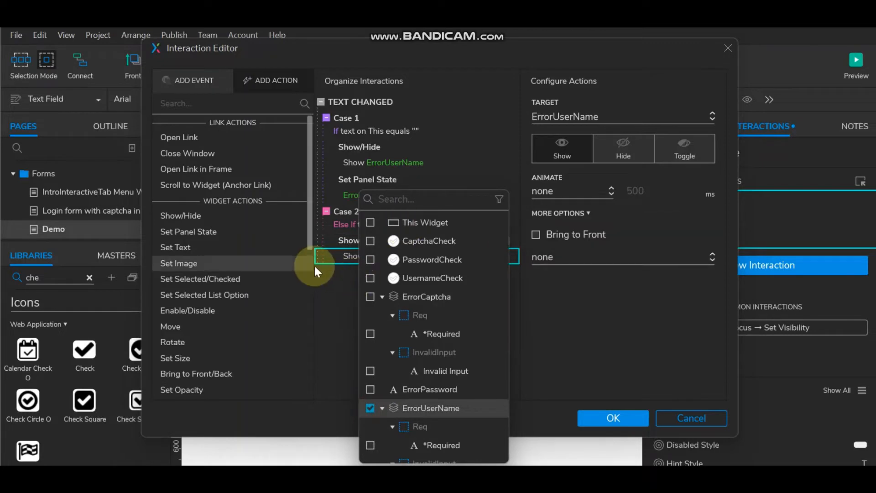
pyautogui.click(209, 230)
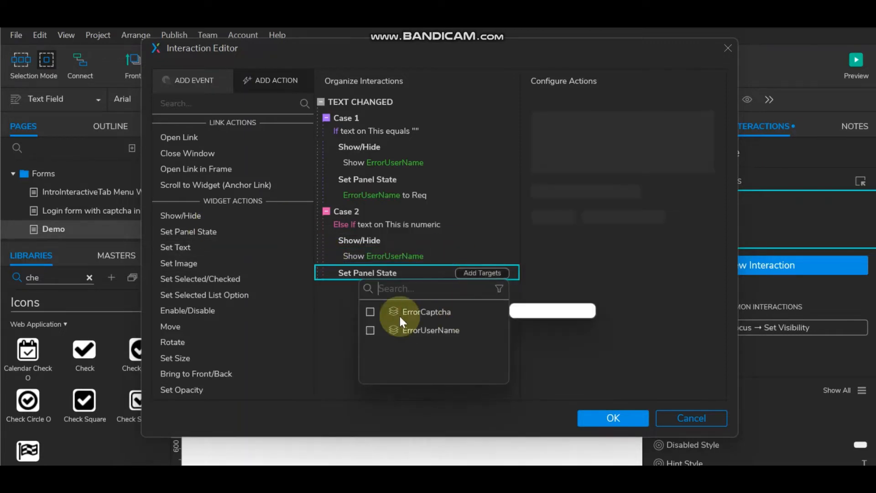
pyautogui.click(369, 330)
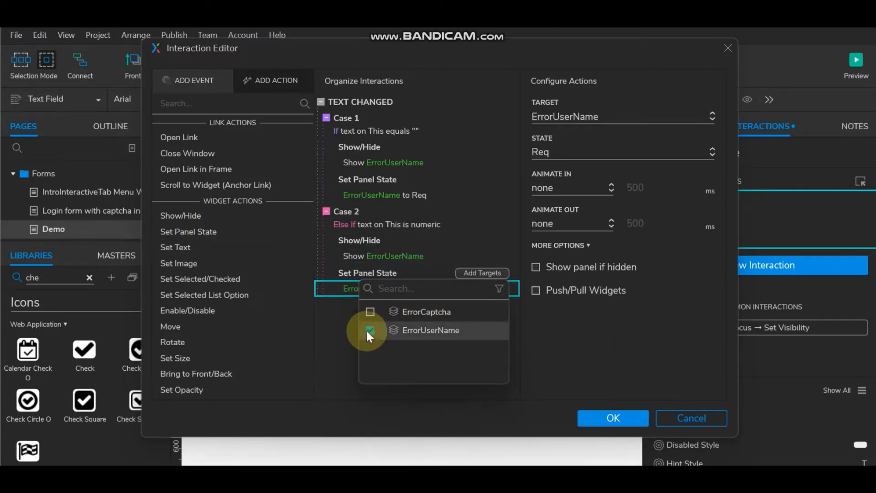
pyautogui.click(599, 155)
pyautogui.click(576, 193)
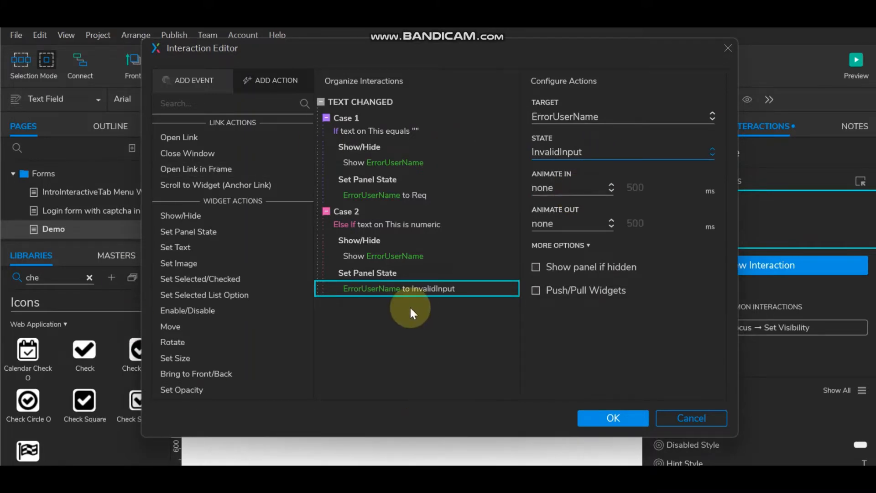
pyautogui.moveTo(412, 154)
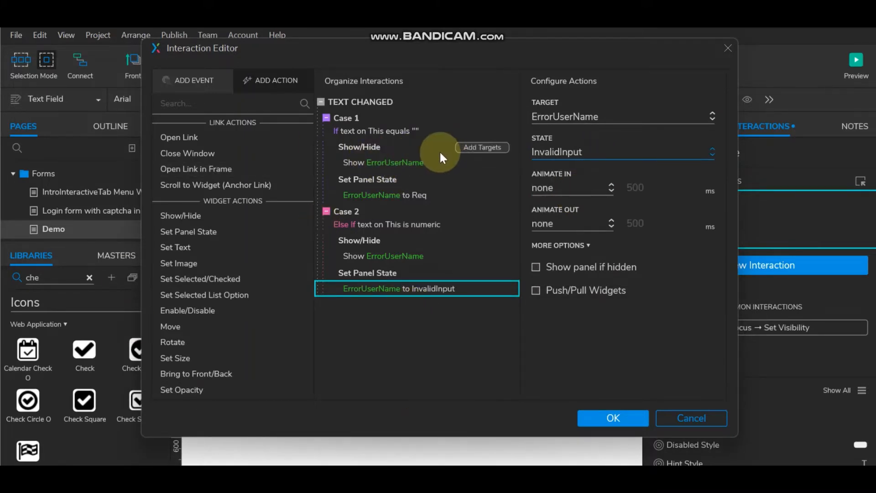
# Step: Add Case 3 with the condition that text on This does not equal ""
pyautogui.moveTo(419, 240)
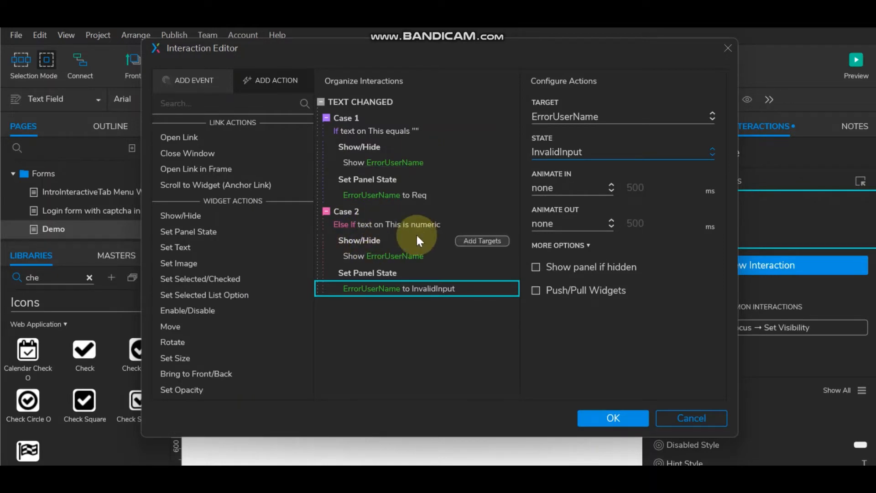
pyautogui.moveTo(432, 102)
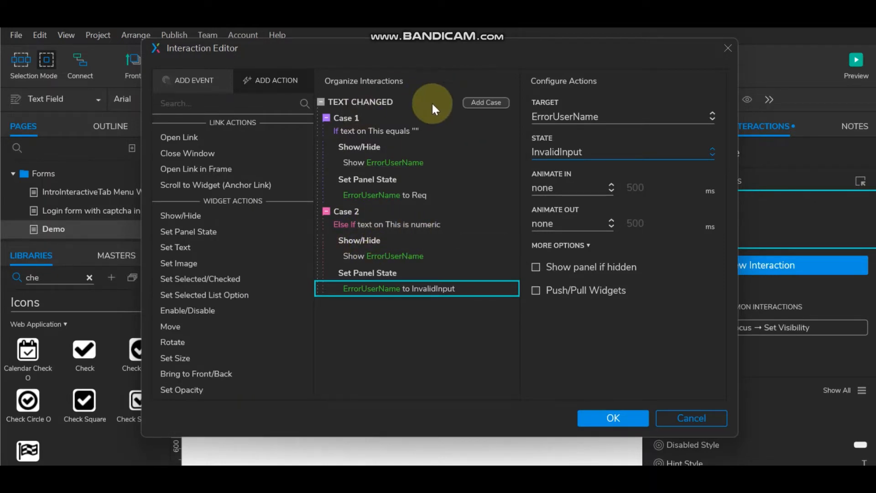
pyautogui.click(486, 102)
pyautogui.click(248, 157)
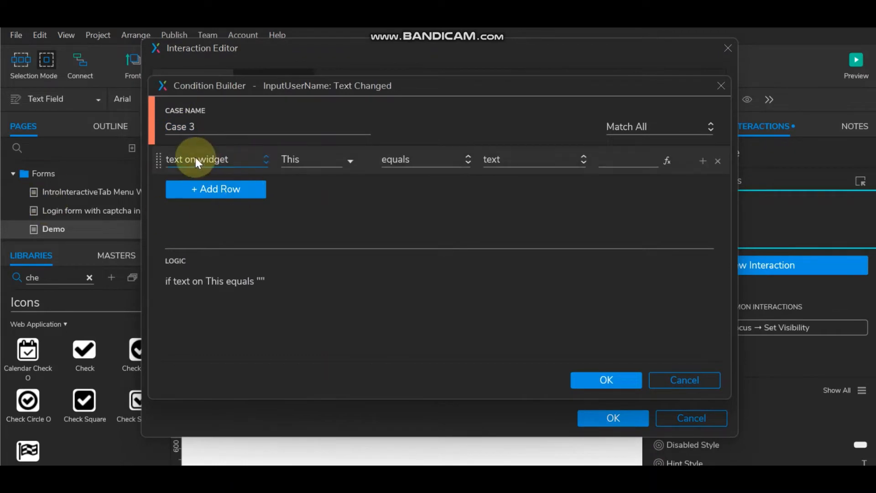
pyautogui.click(412, 160)
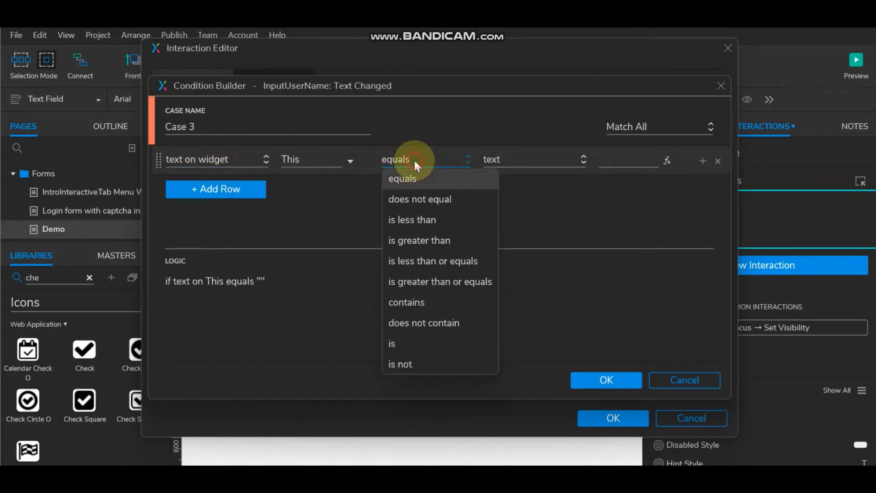
pyautogui.click(412, 201)
# Step: Add a second Case 3 condition row that checks the text's type (is numeric)
pyautogui.click(702, 163)
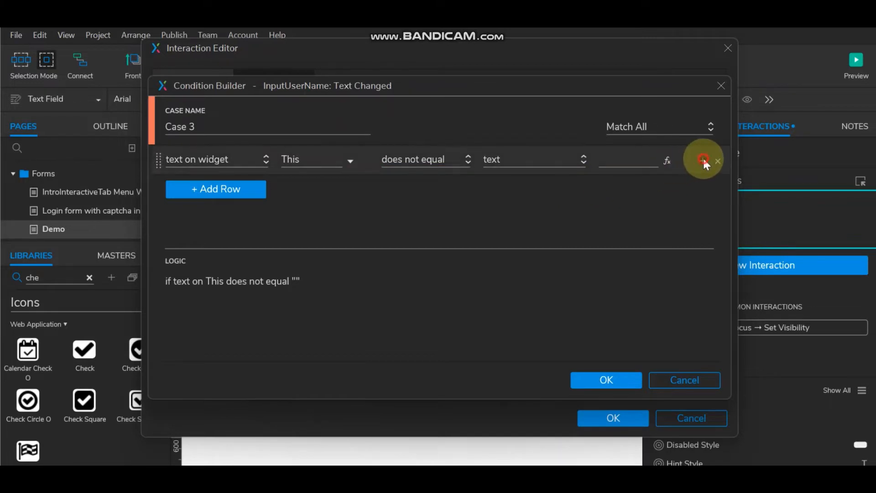
pyautogui.click(704, 160)
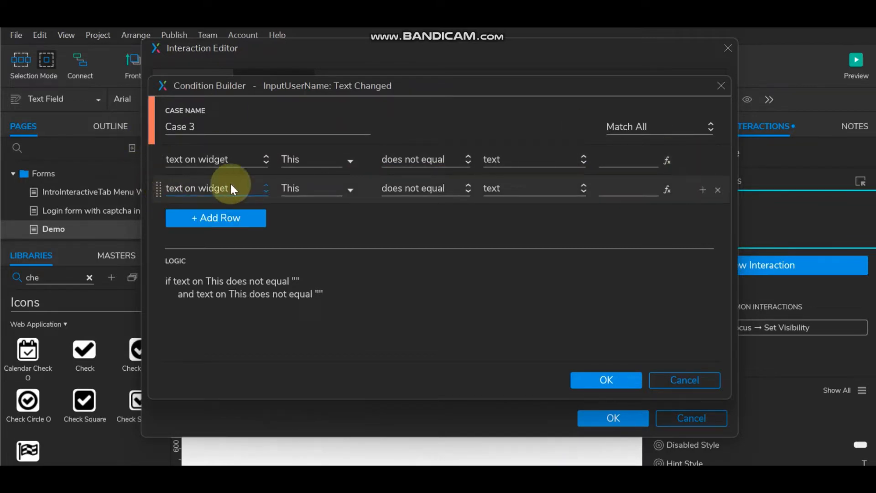
pyautogui.click(407, 188)
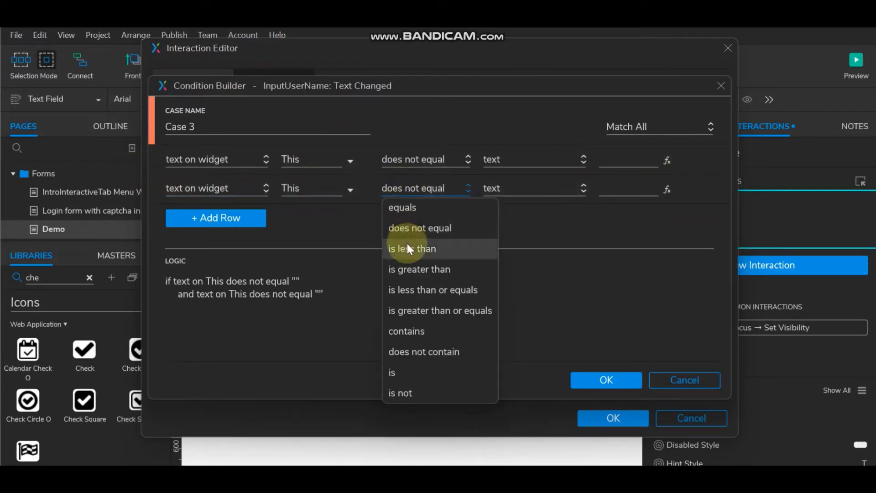
pyautogui.click(407, 367)
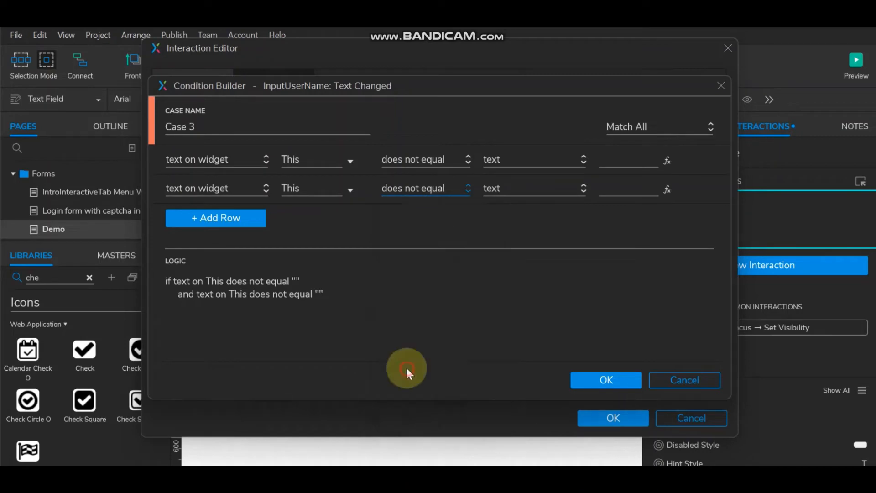
pyautogui.click(548, 184)
# Step: Change the second condition to 'is alpha' and have Case 3 show UsernameCheck
pyautogui.click(542, 232)
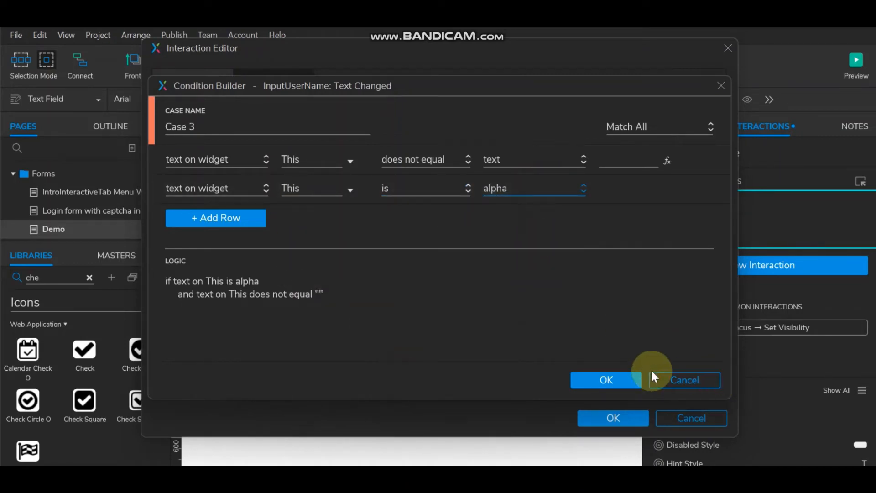
pyautogui.click(614, 379)
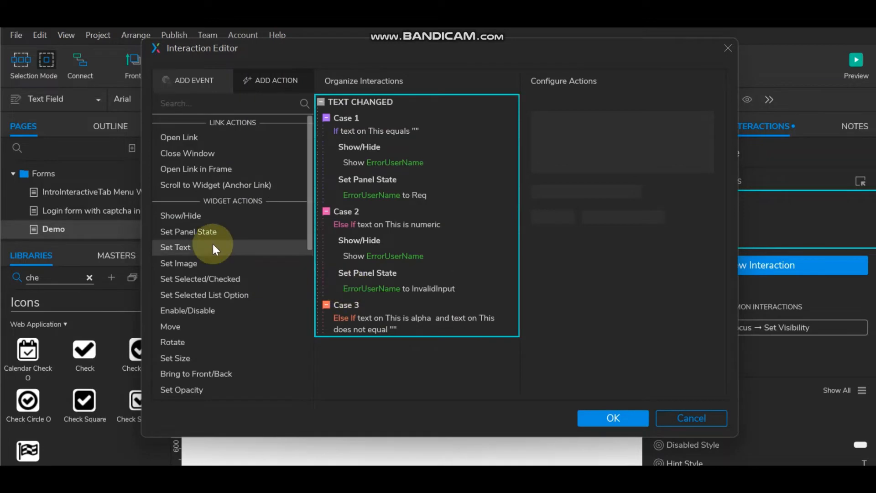
pyautogui.click(204, 218)
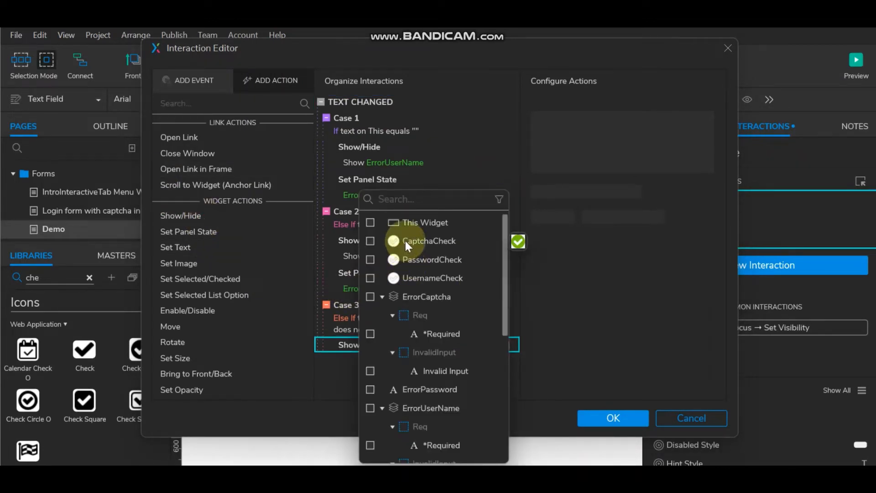
pyautogui.click(368, 277)
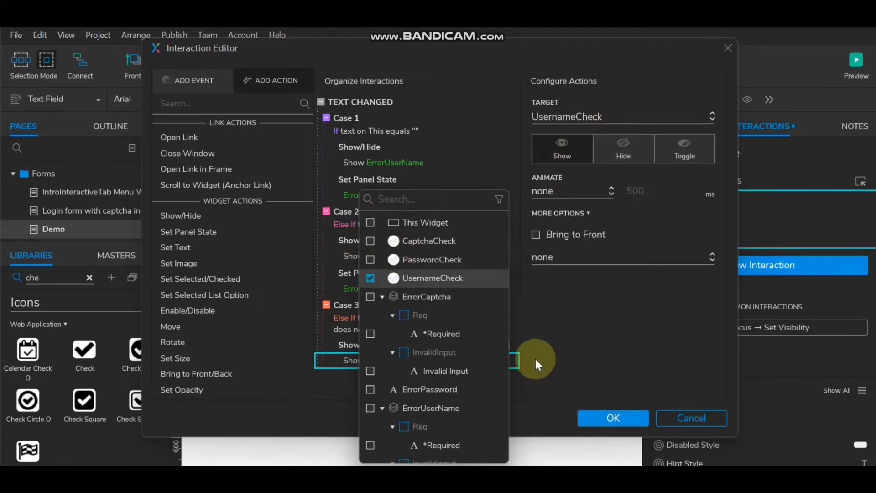
pyautogui.click(523, 306)
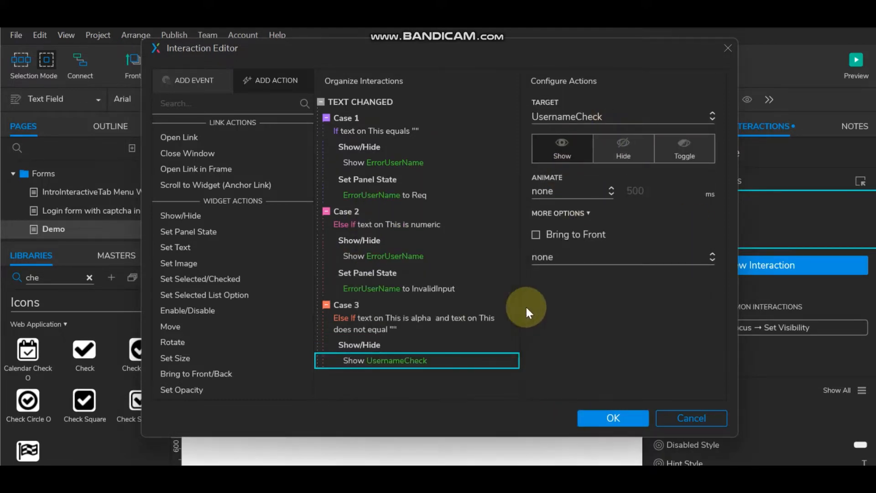
pyautogui.click(369, 346)
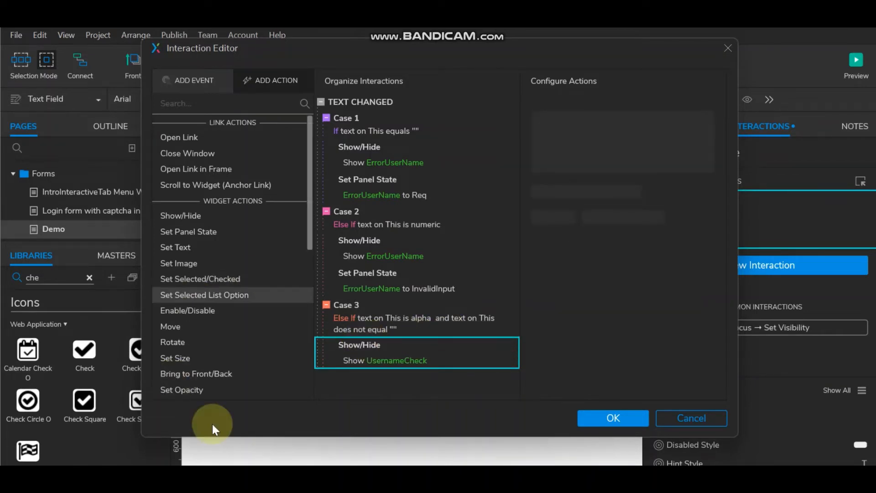
# Step: Add a second Case 3 action that shows ErrorUserName
pyautogui.click(221, 220)
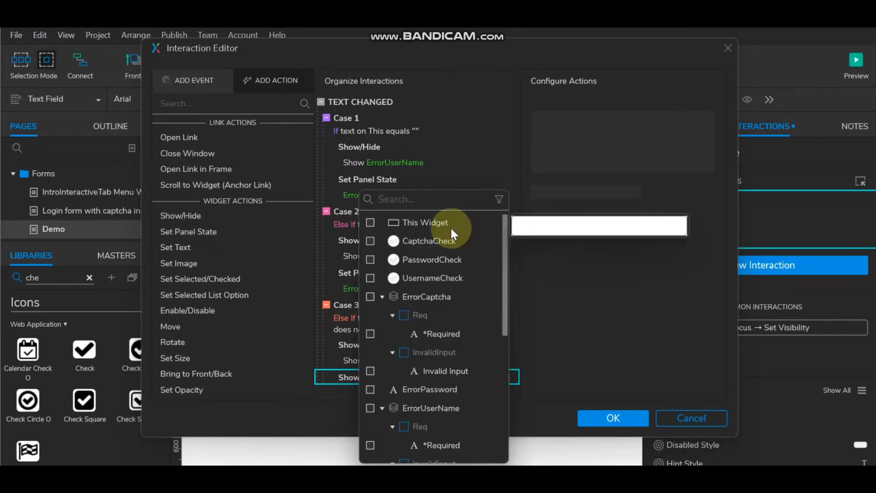
pyautogui.click(370, 407)
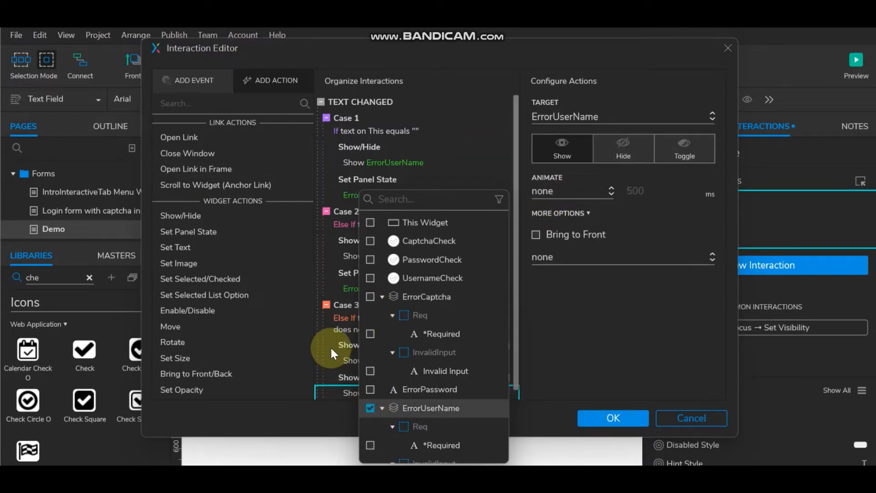
pyautogui.click(347, 303)
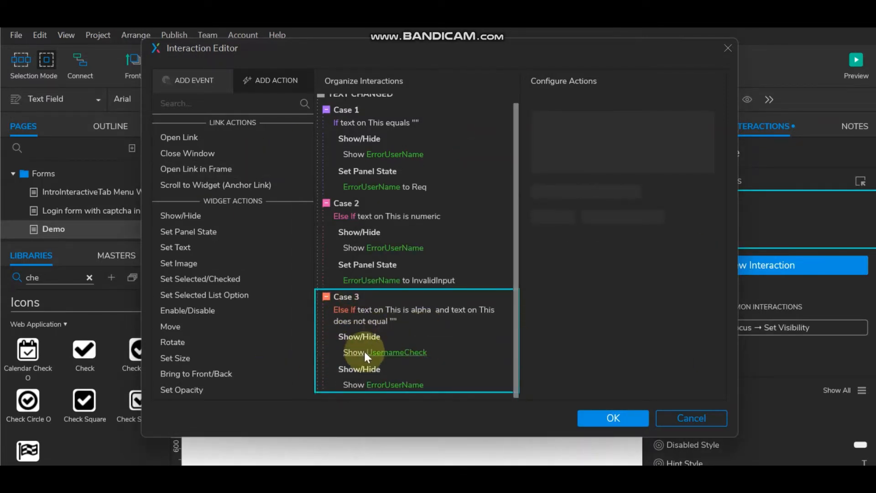
pyautogui.click(357, 369)
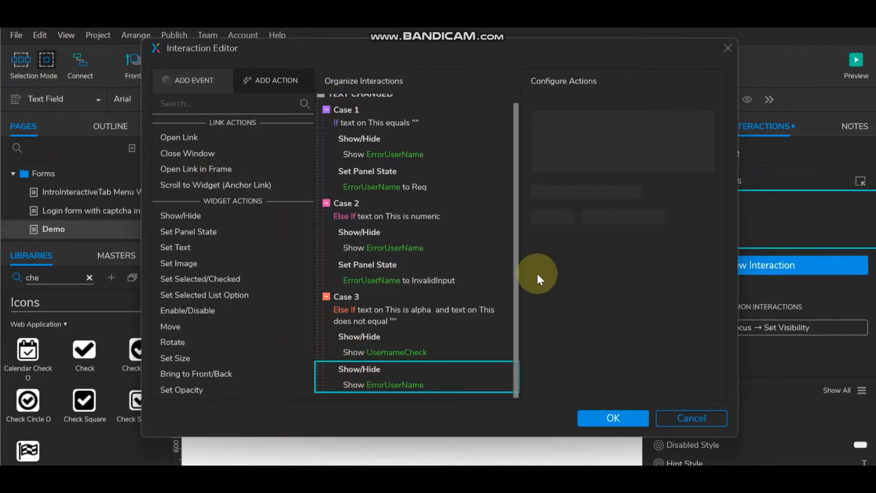
# Step: Preview the form and enter '1211', then 'ewewewe', into User Name
pyautogui.click(609, 419)
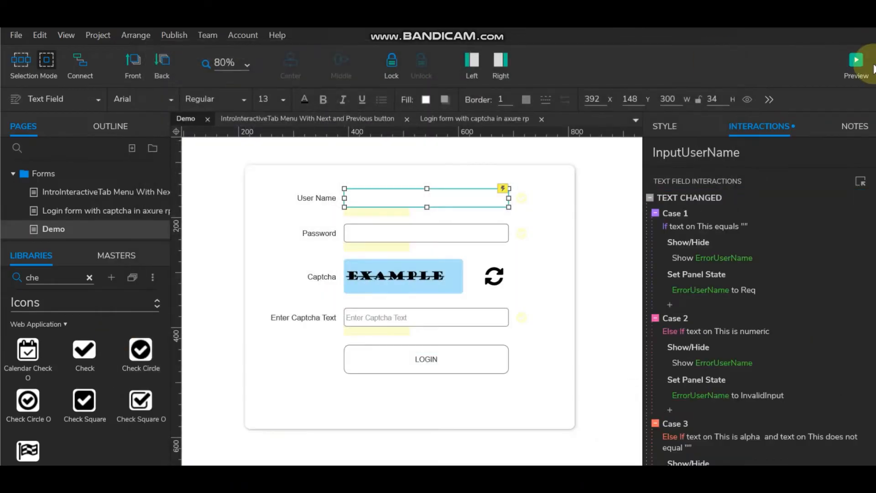
pyautogui.click(857, 61)
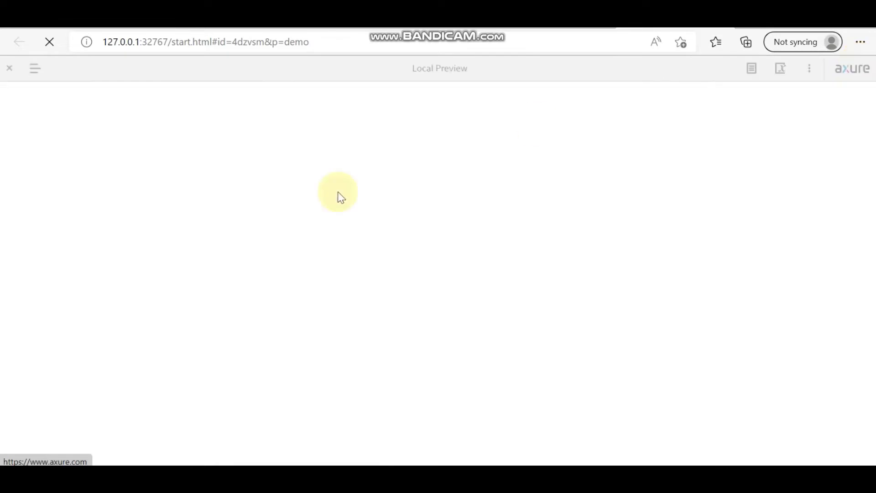
pyautogui.click(420, 196)
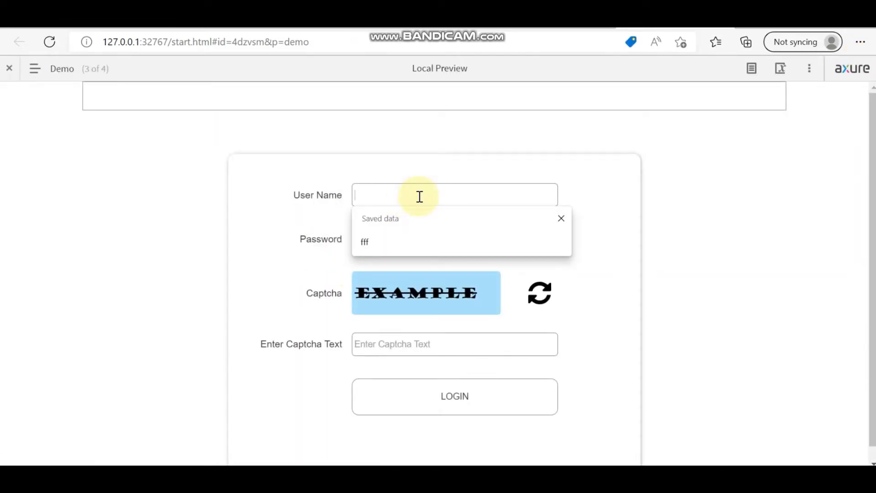
pyautogui.write('1211212')
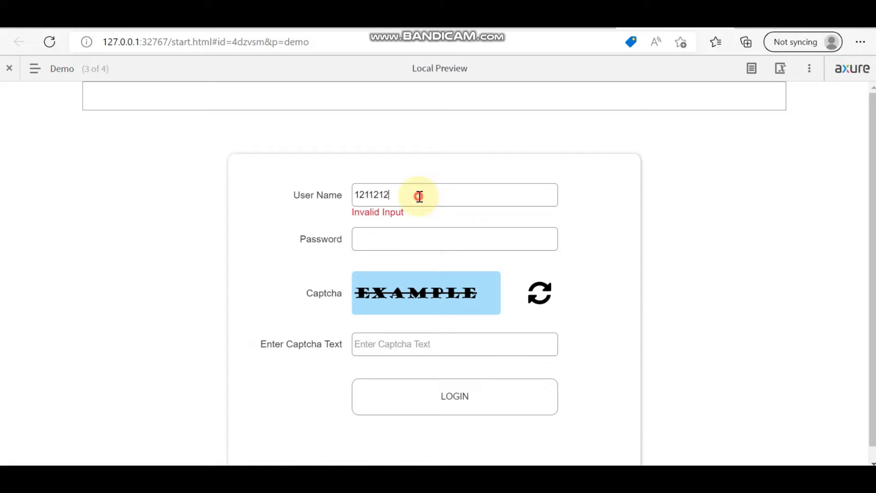
pyautogui.moveTo(419, 196); pyautogui.dragTo(324, 190)
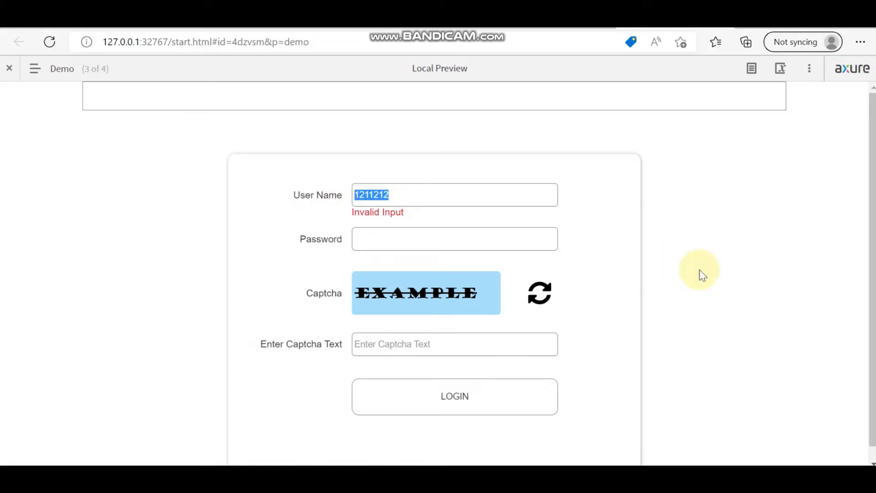
pyautogui.write('ewewewe')
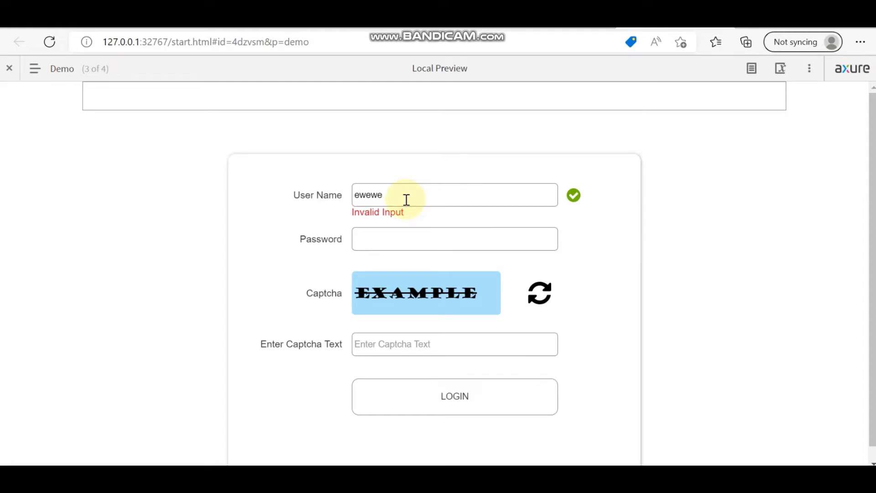
# Step: Try '33' and 'wwww33333' in User Name, then clear it to trigger the required error
pyautogui.press('BackSpace')
pyautogui.press('BackSpace')
pyautogui.press('BackSpace')
pyautogui.press('BackSpace')
pyautogui.press('BackSpace')
pyautogui.write('3333ttt')
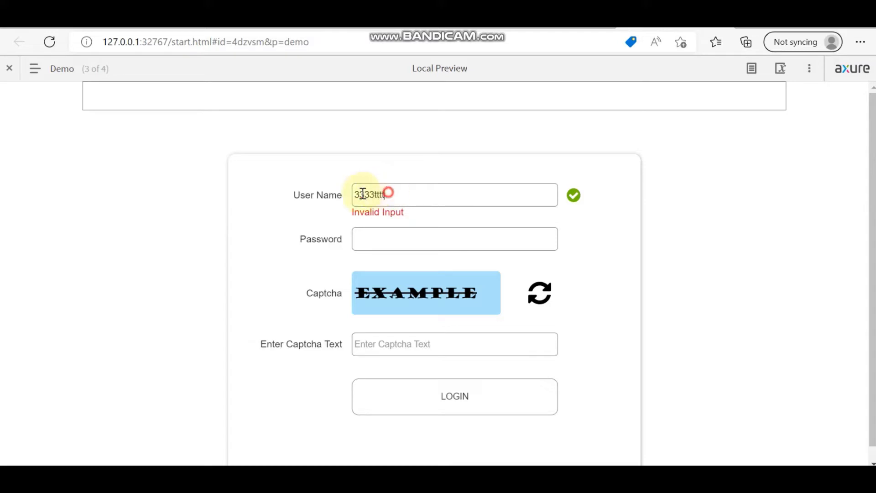
pyautogui.moveTo(386, 194); pyautogui.dragTo(234, 198)
pyautogui.write('ww')
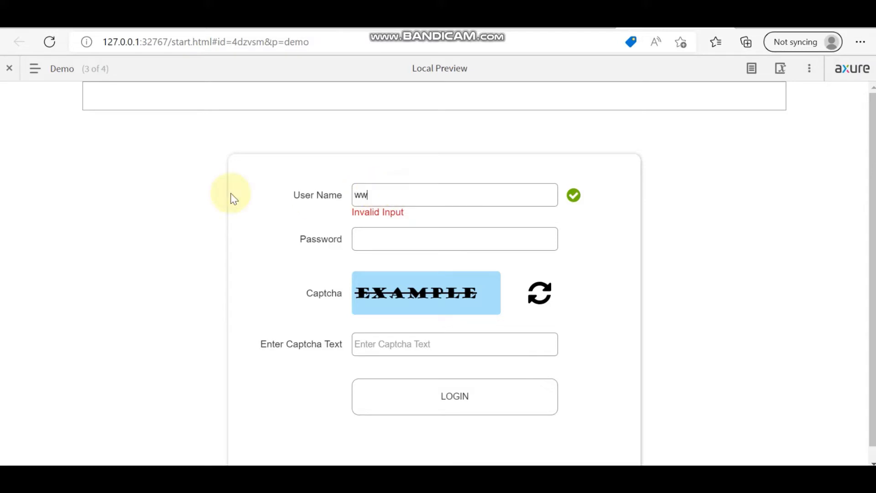
pyautogui.write('ww33333')
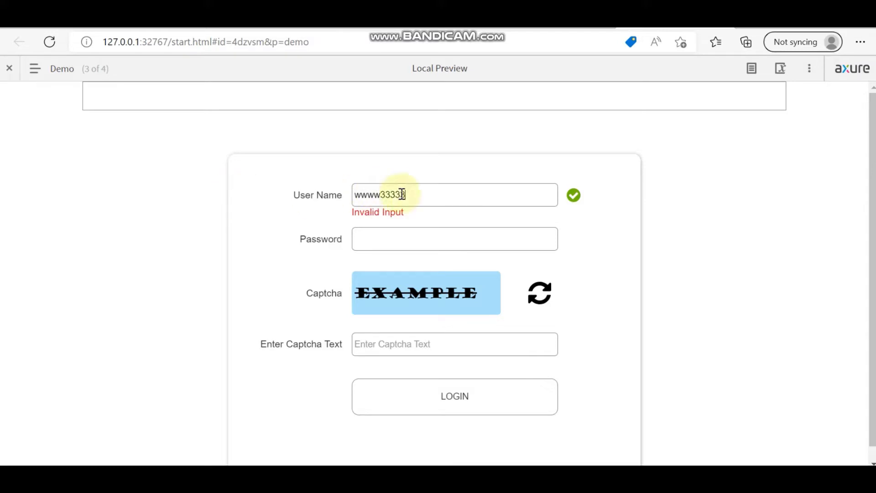
pyautogui.moveTo(426, 194); pyautogui.dragTo(166, 195)
pyautogui.press('BackSpace')
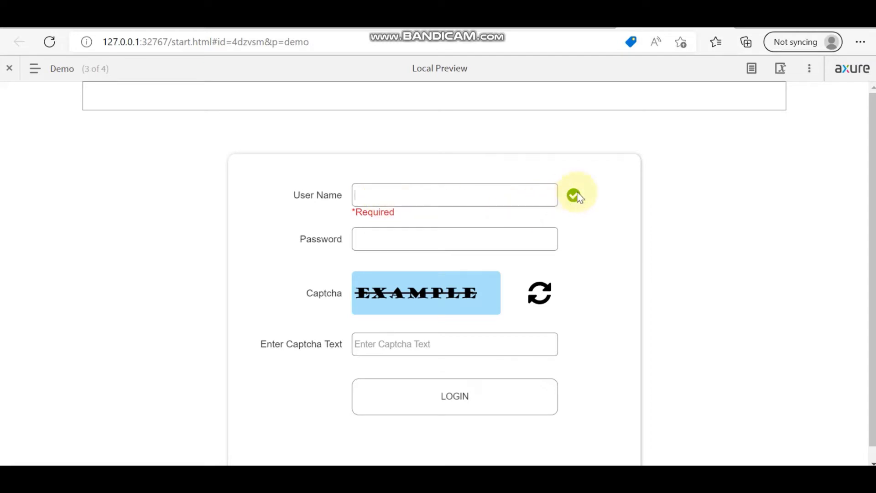
# Step: Dismiss the saved-entry suggestions and return to Axure RP
pyautogui.click(381, 191)
pyautogui.click(401, 172)
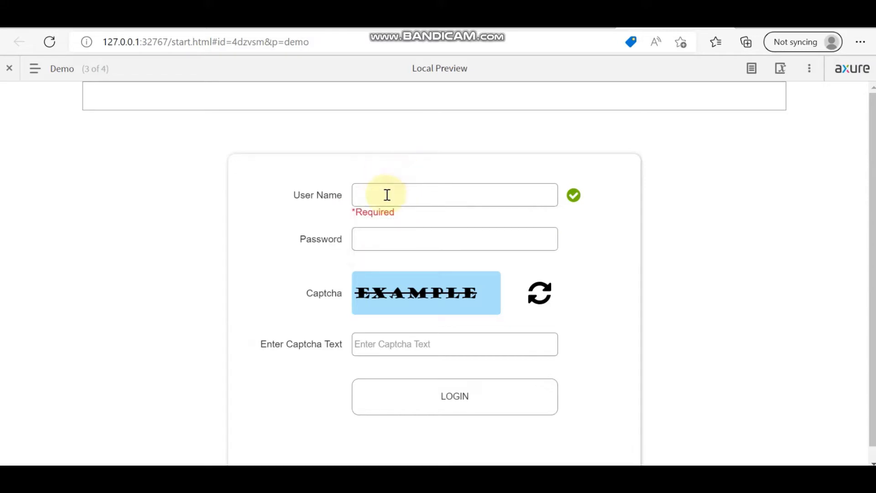
pyautogui.hotkey('alt', 'Tab')
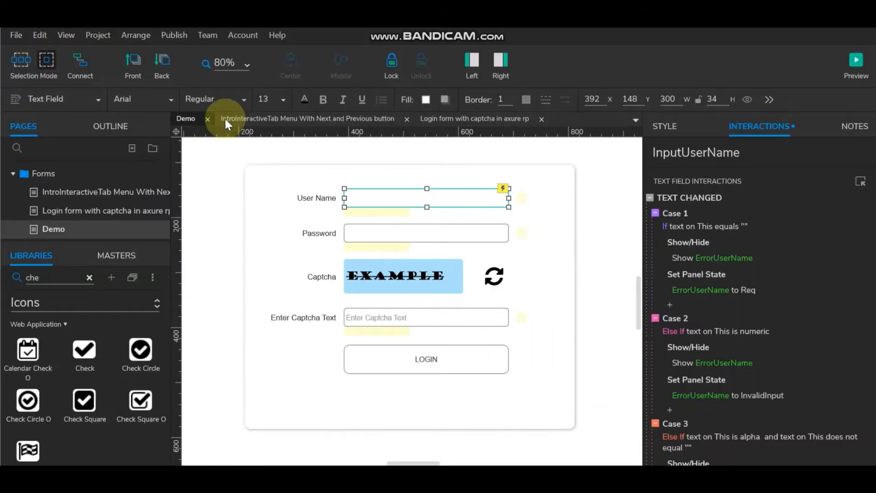
# Step: Add a Set Selected action targeting This Widget to Case 1
pyautogui.click(730, 227)
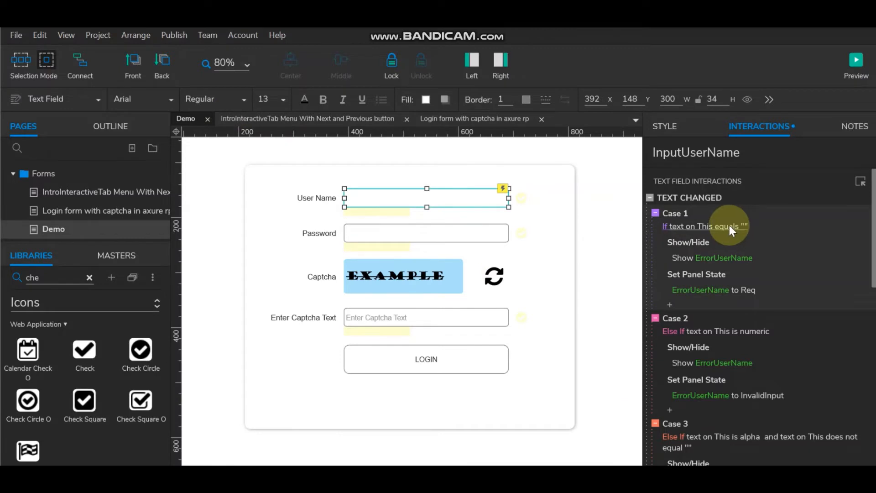
pyautogui.doubleClick(702, 197)
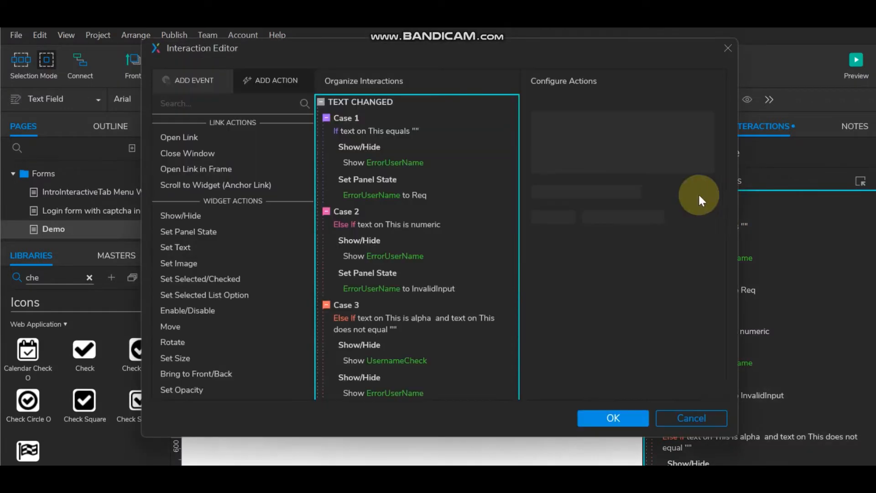
pyautogui.click(355, 182)
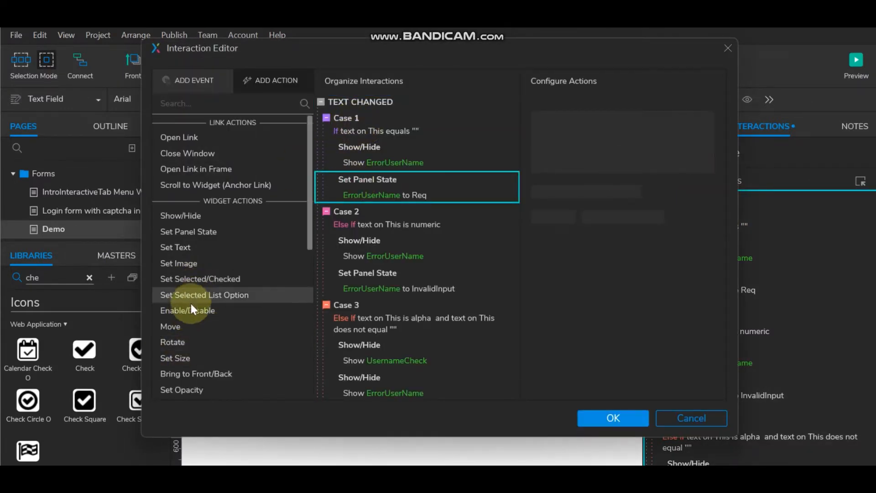
pyautogui.click(195, 280)
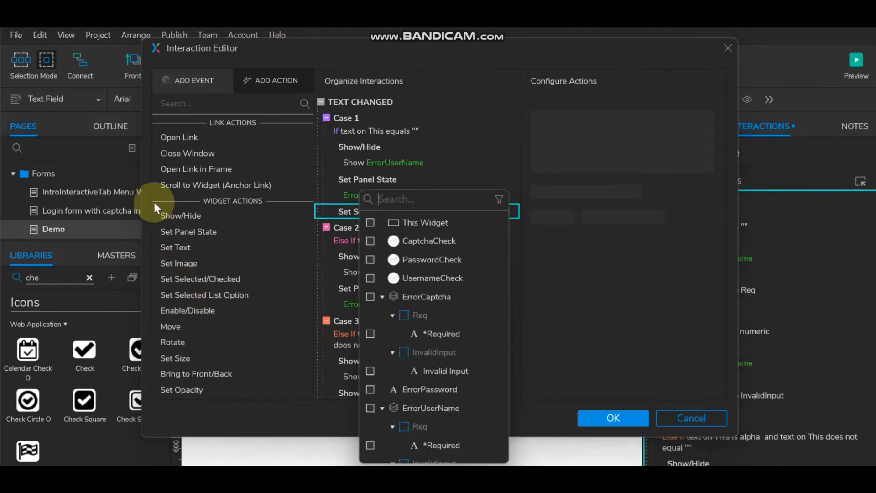
pyautogui.click(371, 220)
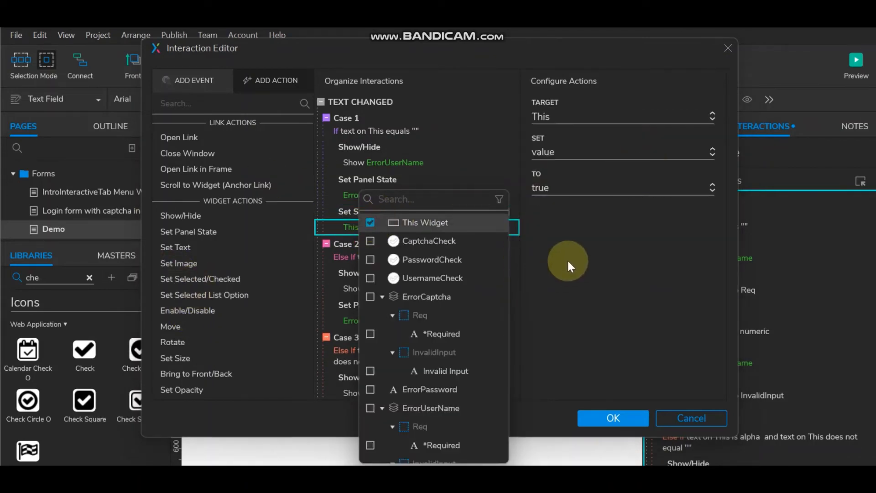
pyautogui.click(342, 206)
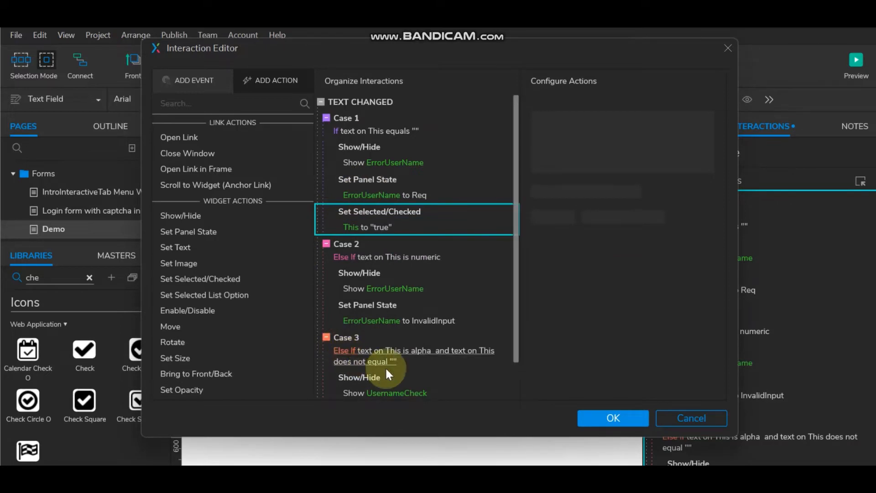
# Step: Select Case 3's Show UsernameCheck action, then Case 1's Set Selected action as paste point
pyautogui.scroll(-1, 388, 351)
pyautogui.click(366, 338)
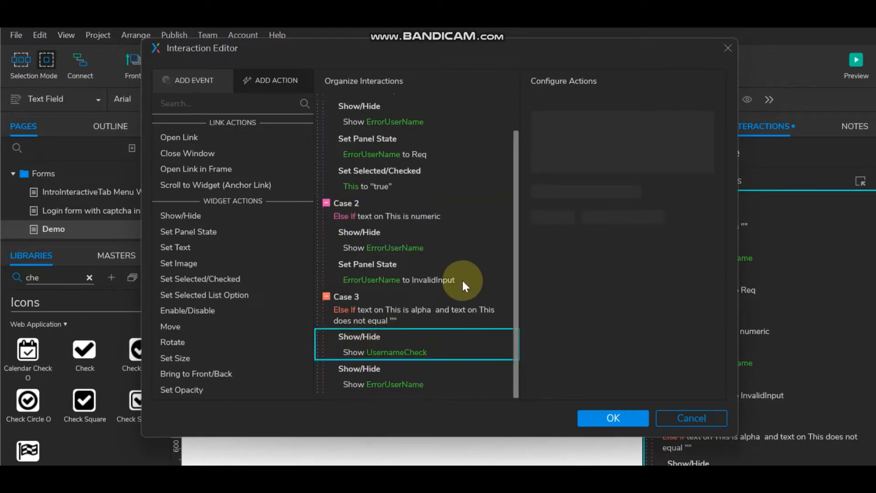
pyautogui.scroll(1, 461, 278)
pyautogui.click(357, 210)
# Step: Paste the UsernameCheck action into Case 1 and switch it to Hide
pyautogui.hotkey('ctrl', 'v')
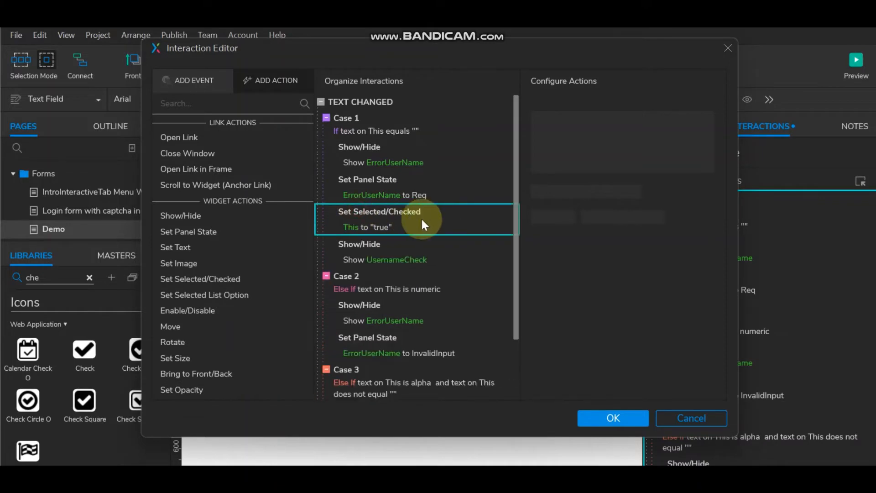
pyautogui.click(351, 251)
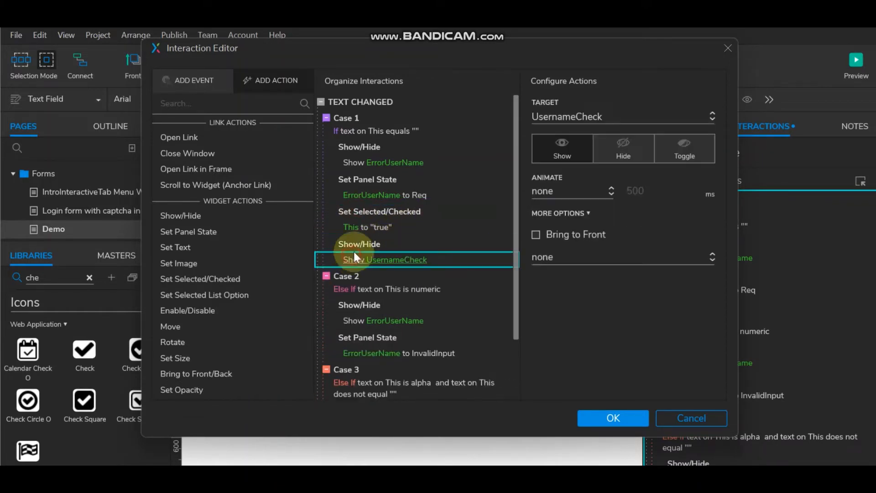
pyautogui.click(608, 149)
pyautogui.scroll(-1, 363, 231)
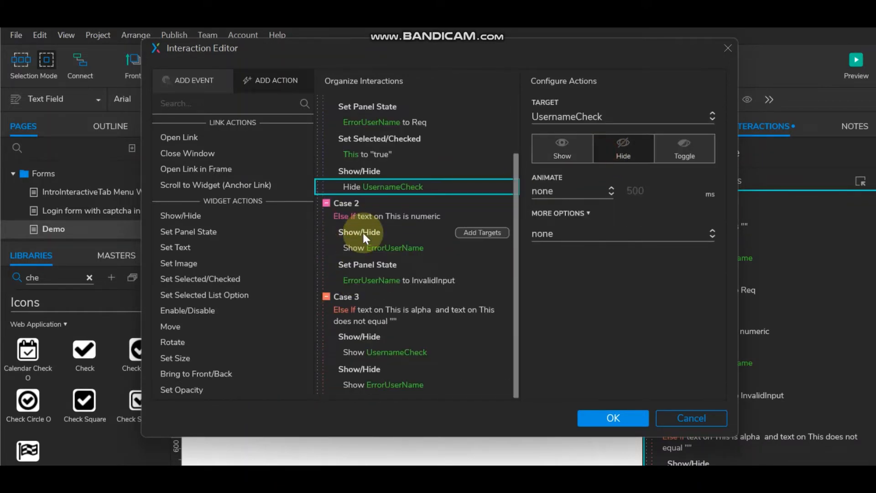
# Step: Make Case 2 set This selected true and hide UsernameCheck
pyautogui.click(350, 264)
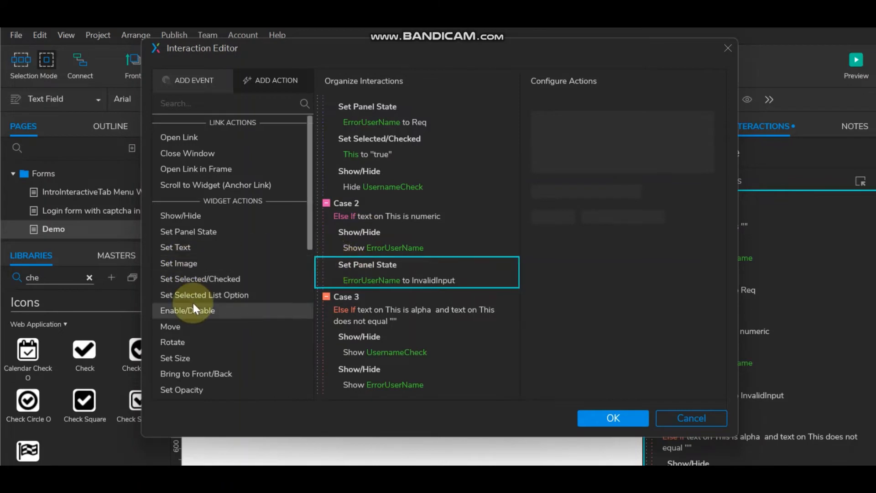
pyautogui.click(192, 278)
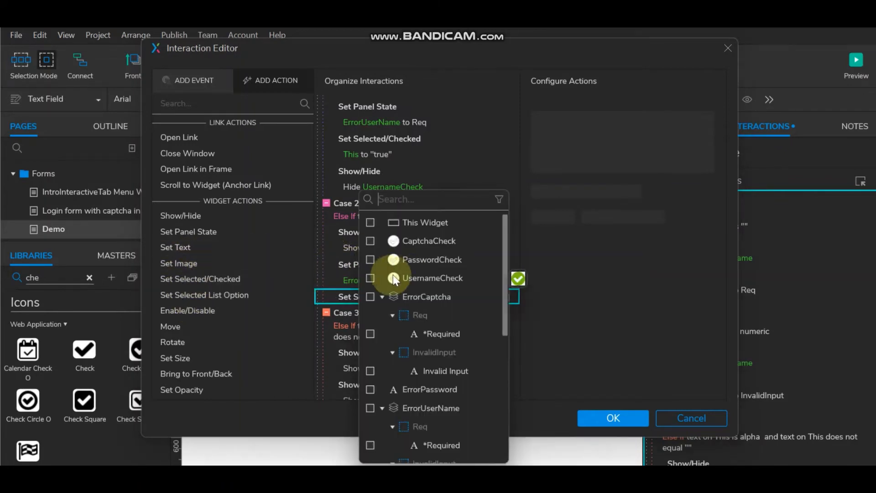
pyautogui.click(370, 221)
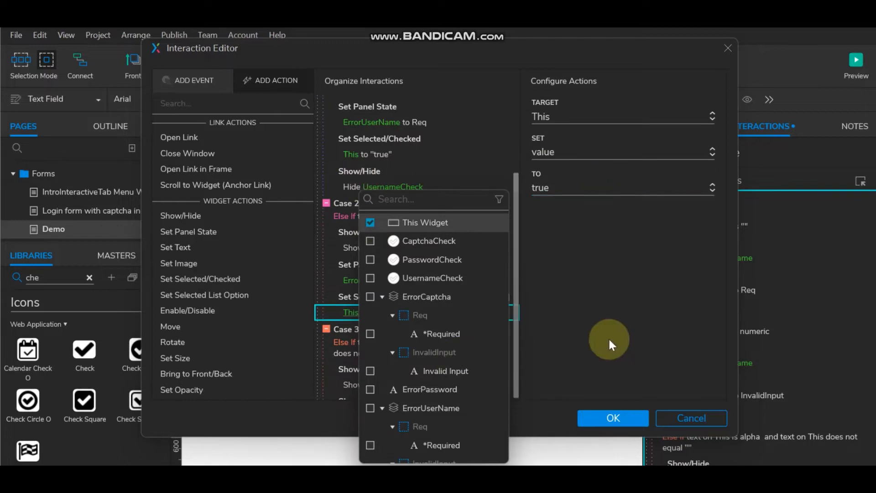
pyautogui.click(349, 293)
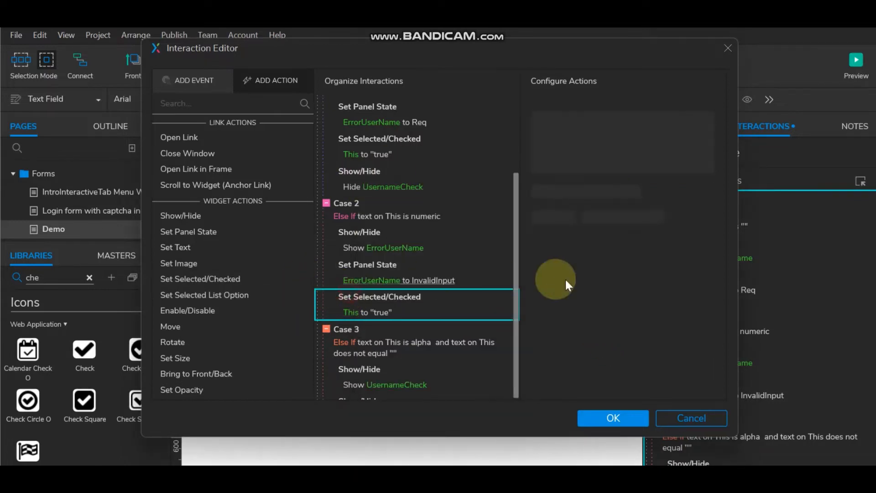
pyautogui.click(364, 341)
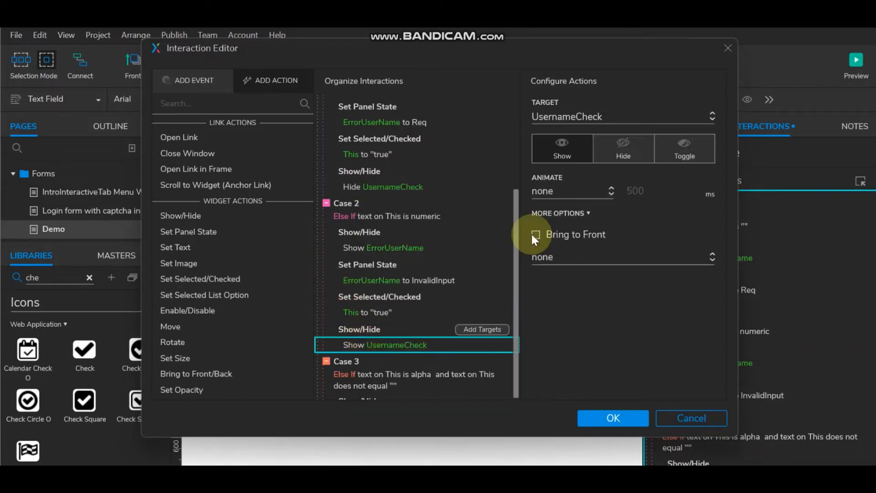
pyautogui.click(620, 152)
# Step: Add a Set Selected action to Case 3 setting This to false
pyautogui.scroll(-2, 428, 244)
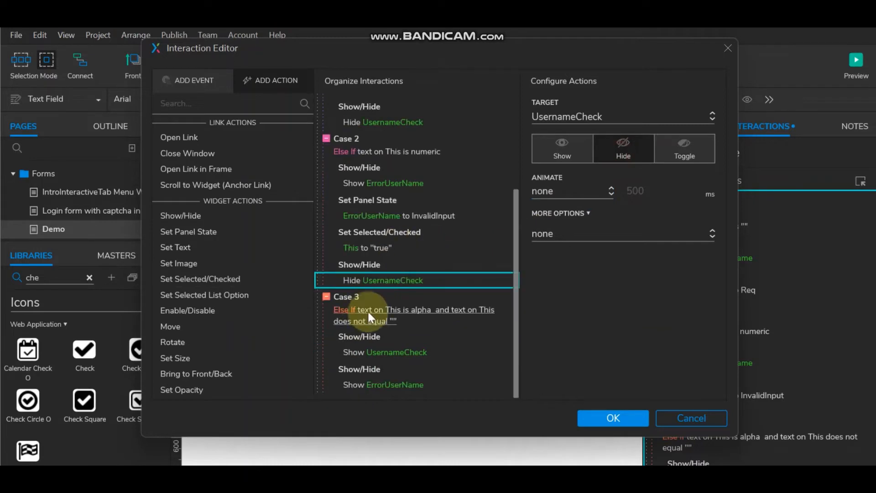
pyautogui.click(367, 367)
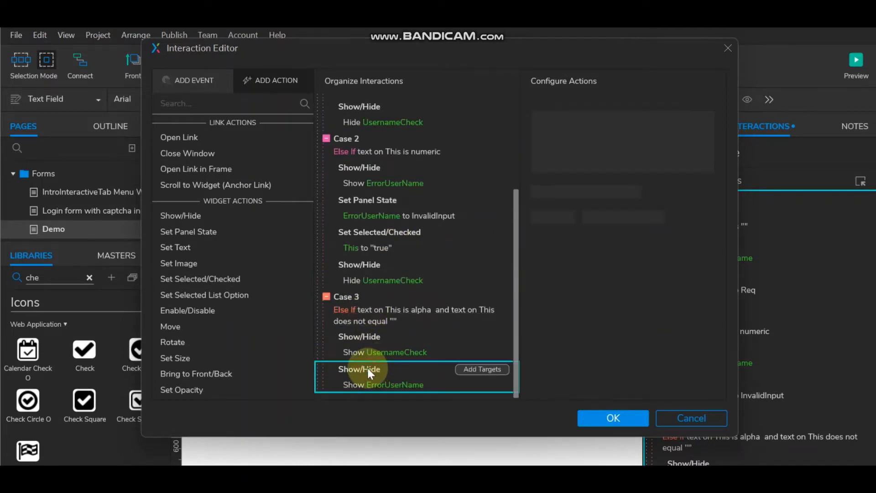
pyautogui.click(189, 278)
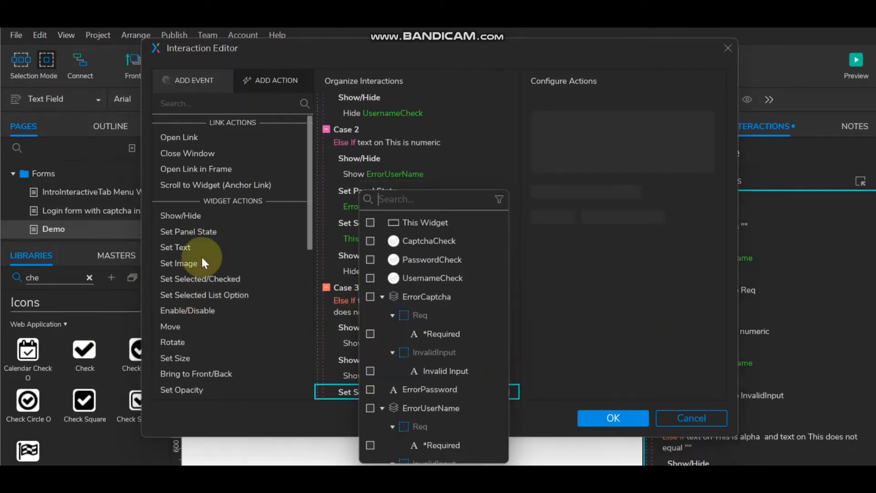
pyautogui.click(370, 223)
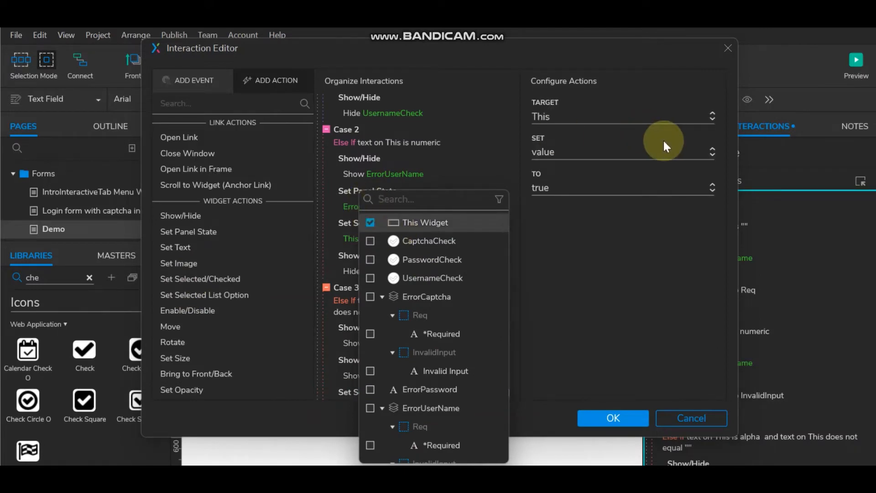
pyautogui.click(571, 182)
pyautogui.click(565, 223)
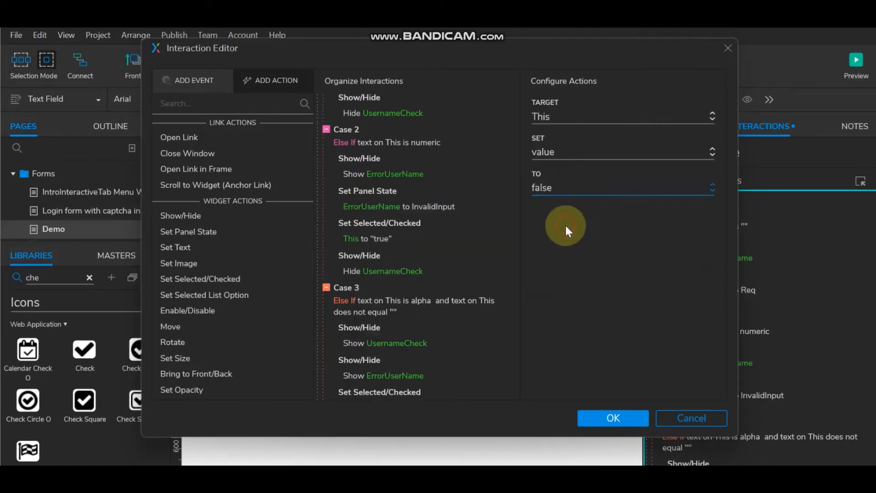
pyautogui.scroll(-1, 435, 298)
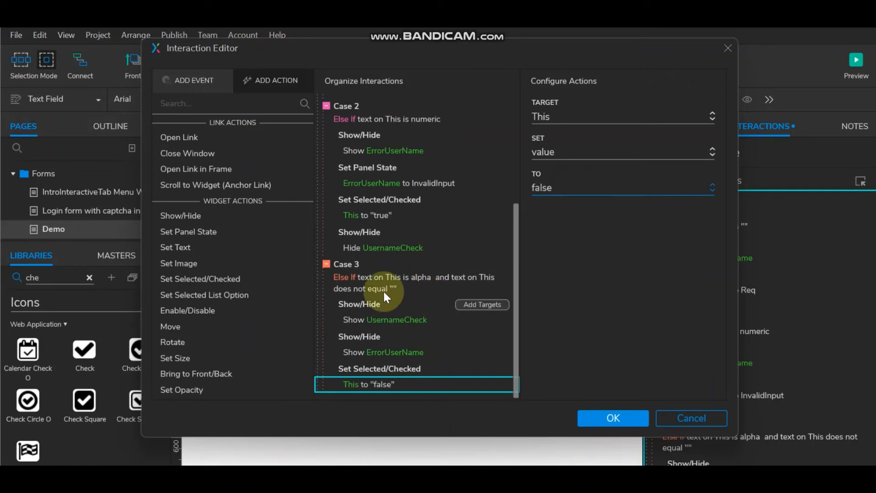
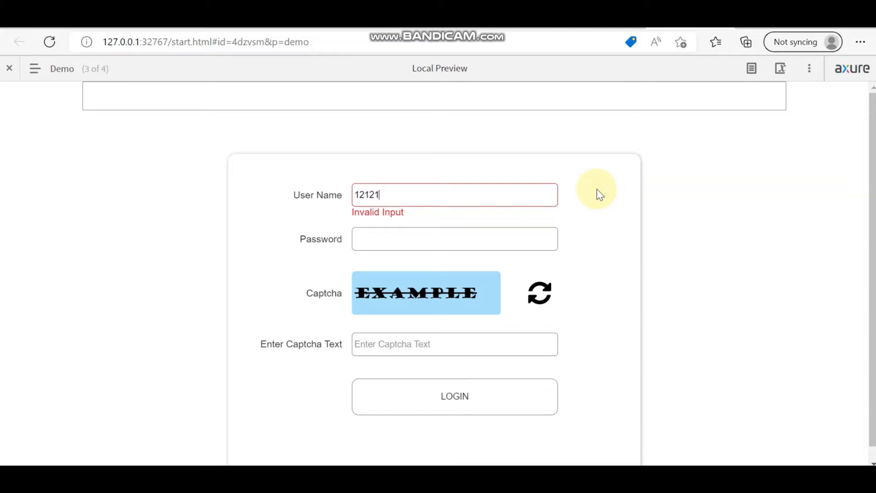
# Step: Replace the invalid user name with 'fdfd' to show the green check, then return to the editor
pyautogui.press('BackSpace')
pyautogui.press('BackSpace')
pyautogui.press('BackSpace')
pyautogui.press('BackSpace')
pyautogui.write('fdfd')
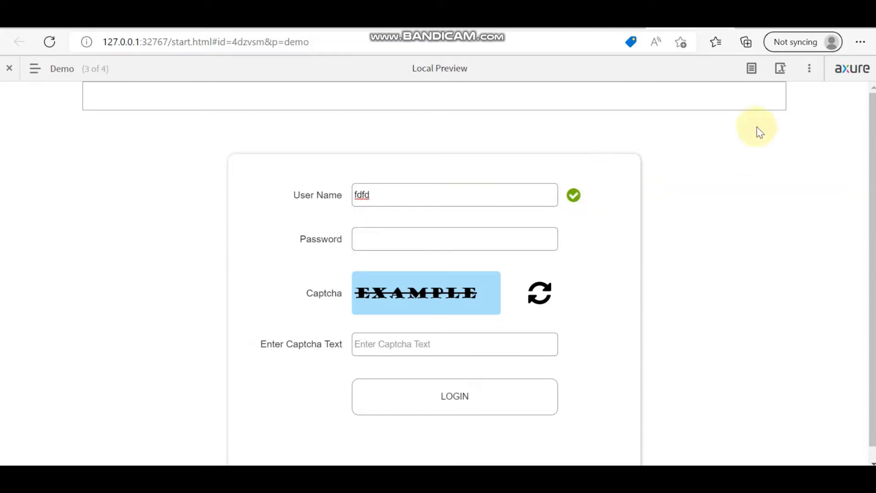
pyautogui.hotkey('alt', 'Tab')
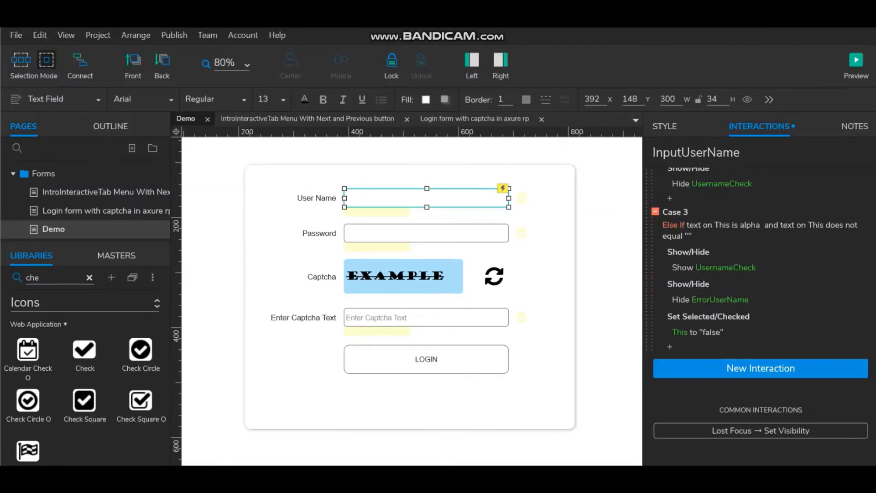
# Step: Add a Text Changed show-visibility interaction on InputPassword targeting the field itself
pyautogui.click(380, 233)
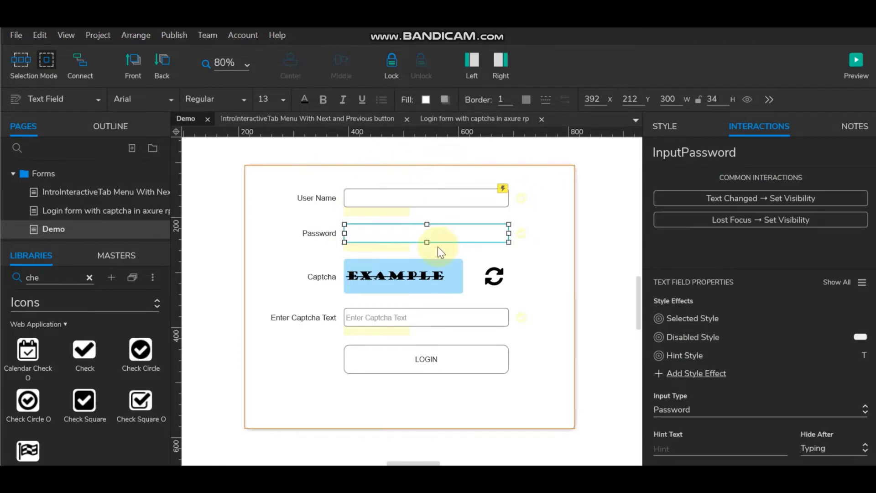
pyautogui.click(775, 198)
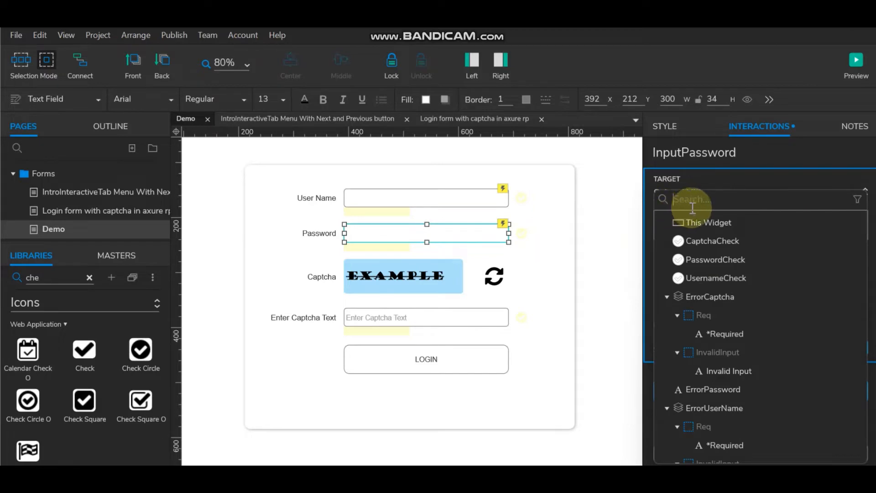
pyautogui.click(708, 223)
pyautogui.click(847, 329)
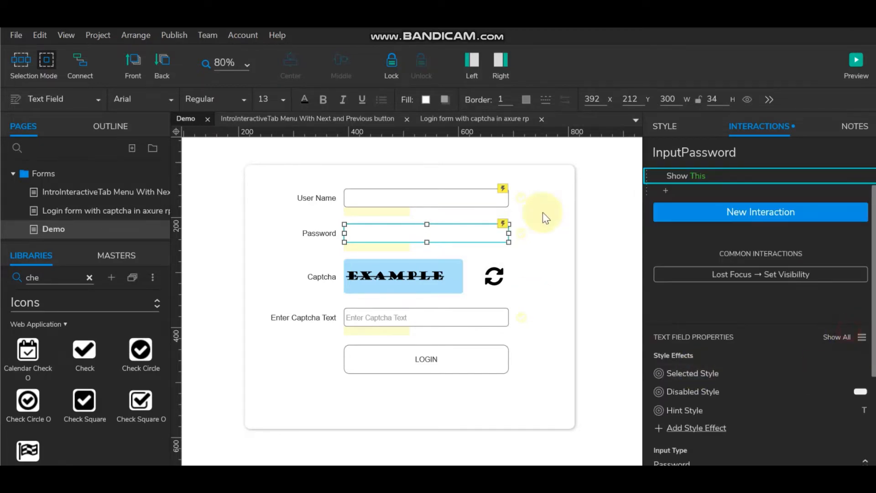
pyautogui.scroll(2, 741, 261)
pyautogui.doubleClick(689, 199)
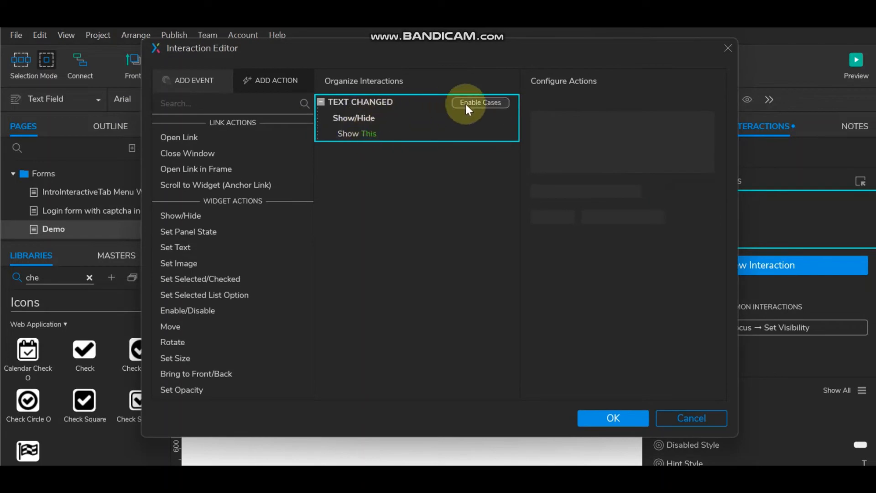
# Step: Make it Case 1 with condition text on This equals "" and show ErrorPassword
pyautogui.click(480, 102)
pyautogui.click(249, 160)
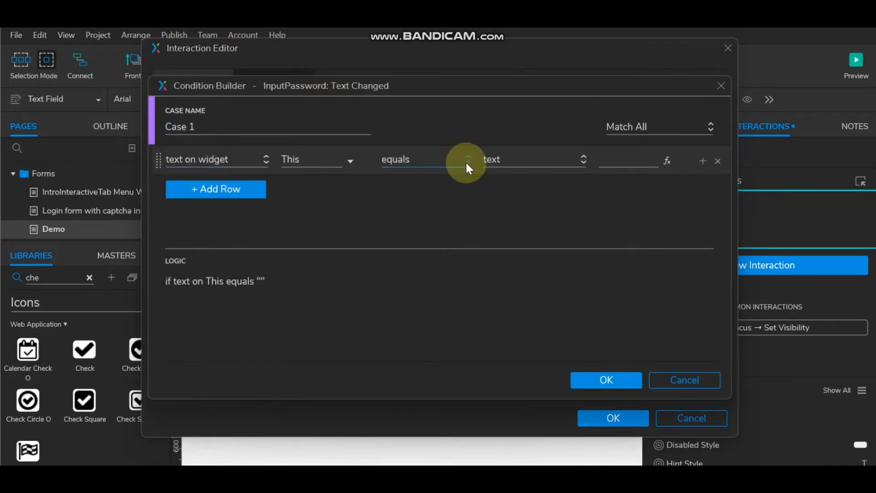
pyautogui.click(605, 380)
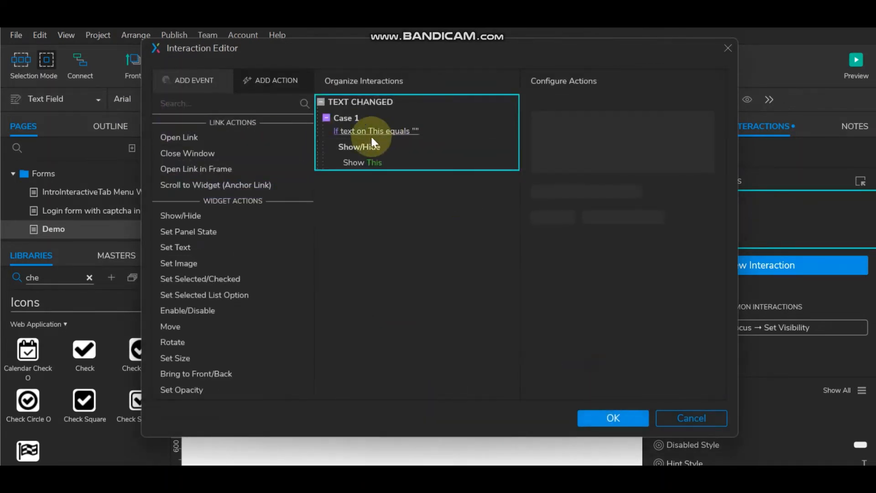
pyautogui.click(361, 164)
pyautogui.click(598, 117)
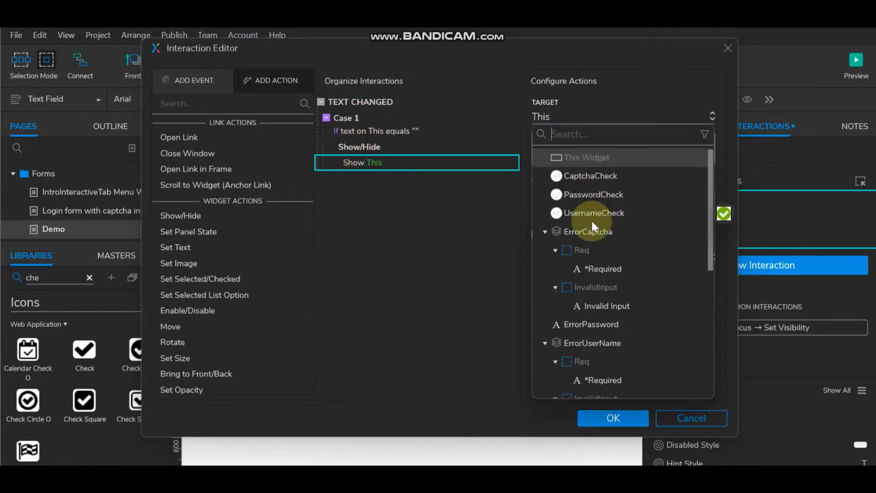
pyautogui.click(590, 325)
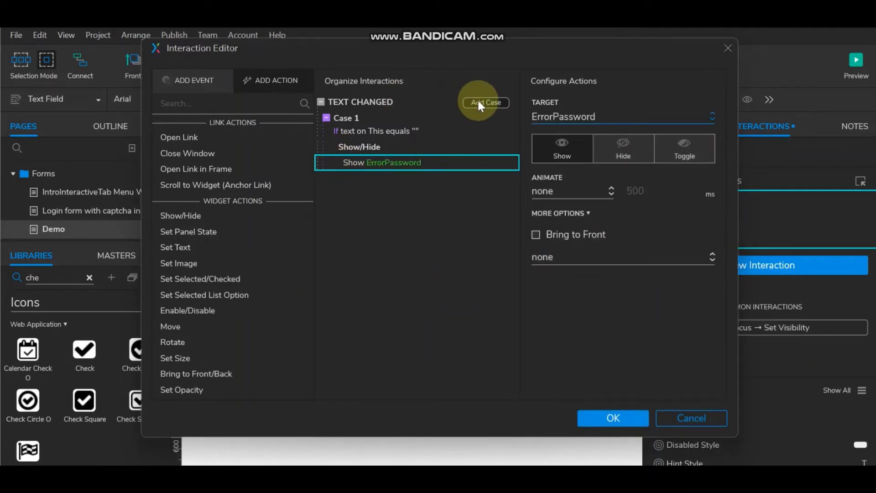
# Step: Add Case 2 with text on This does not equal "" that shows PasswordCheck
pyautogui.click(480, 102)
pyautogui.click(212, 157)
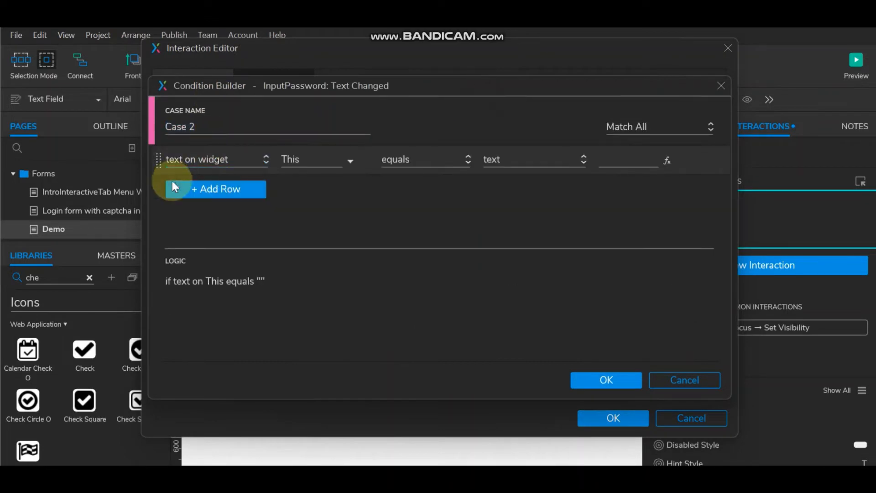
pyautogui.click(431, 161)
pyautogui.click(422, 198)
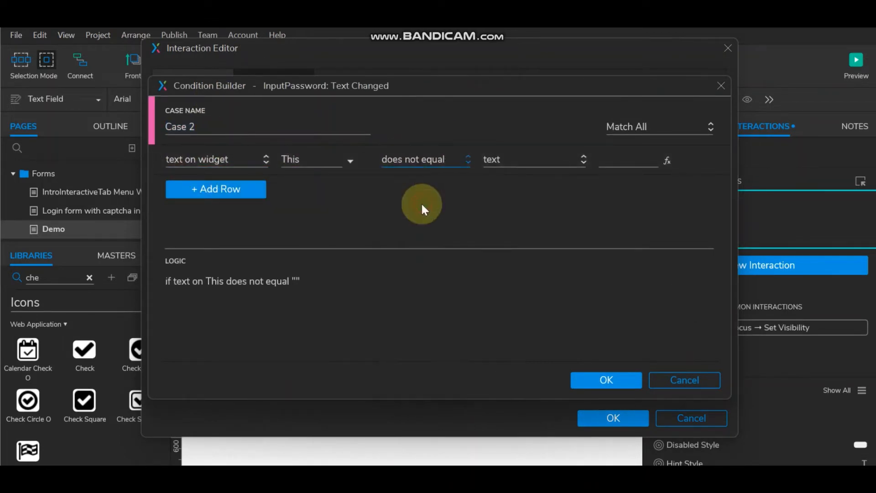
pyautogui.click(598, 380)
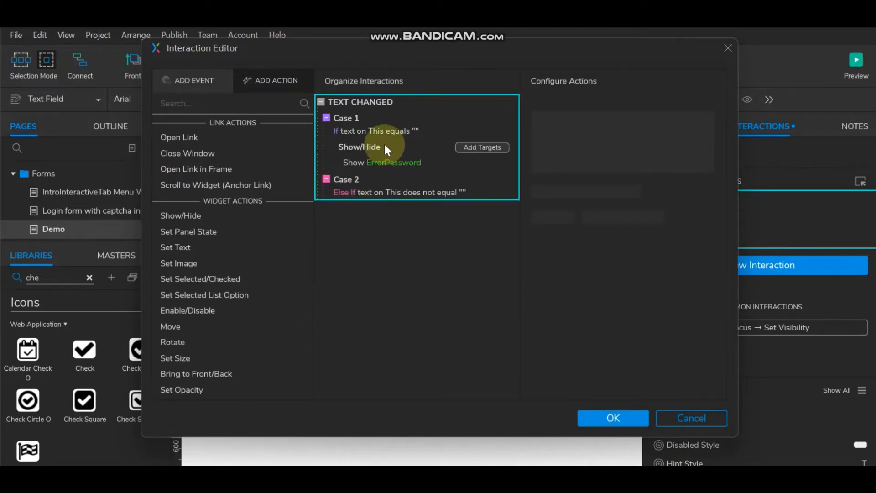
pyautogui.click(181, 215)
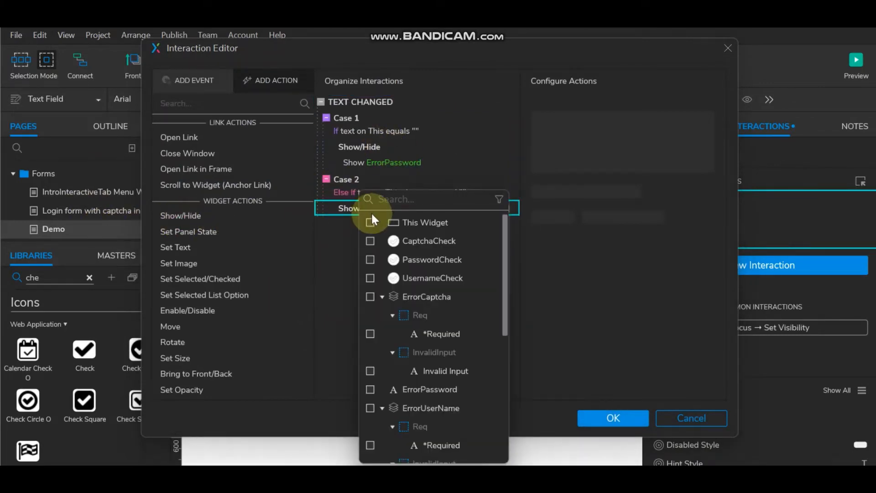
pyautogui.click(370, 260)
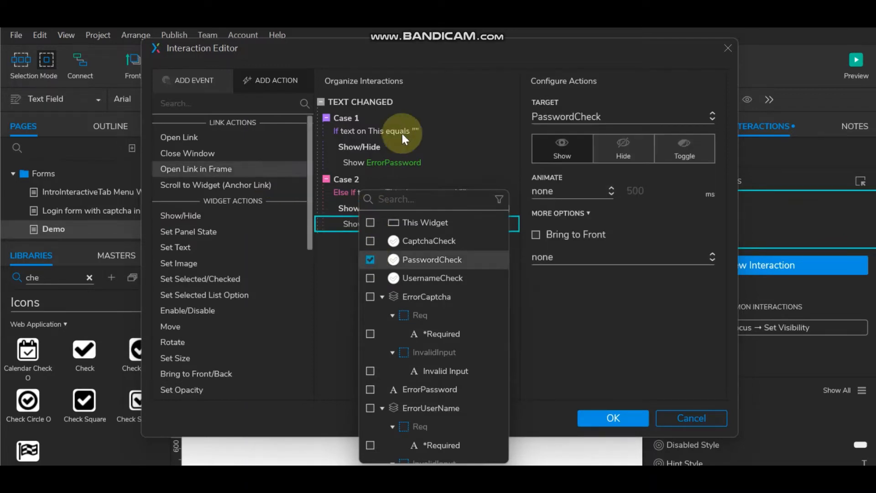
pyautogui.click(367, 145)
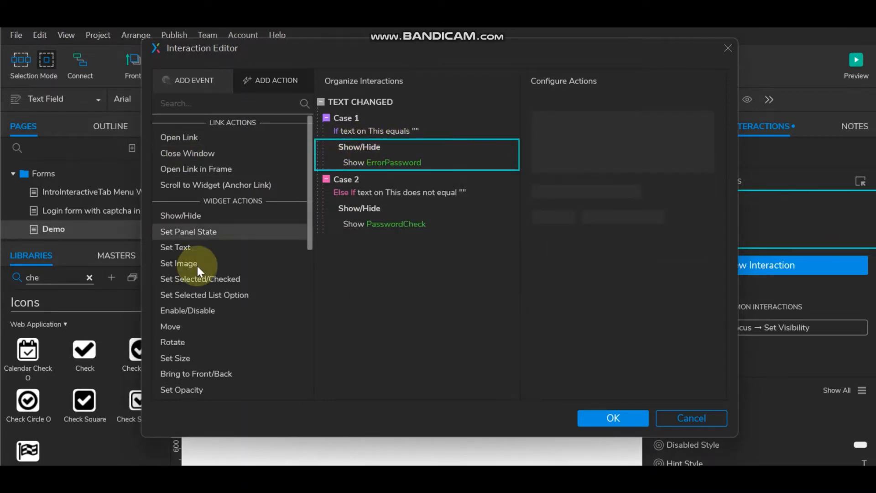
# Step: Make Case 1 set This selected true and hide PasswordCheck
pyautogui.click(224, 280)
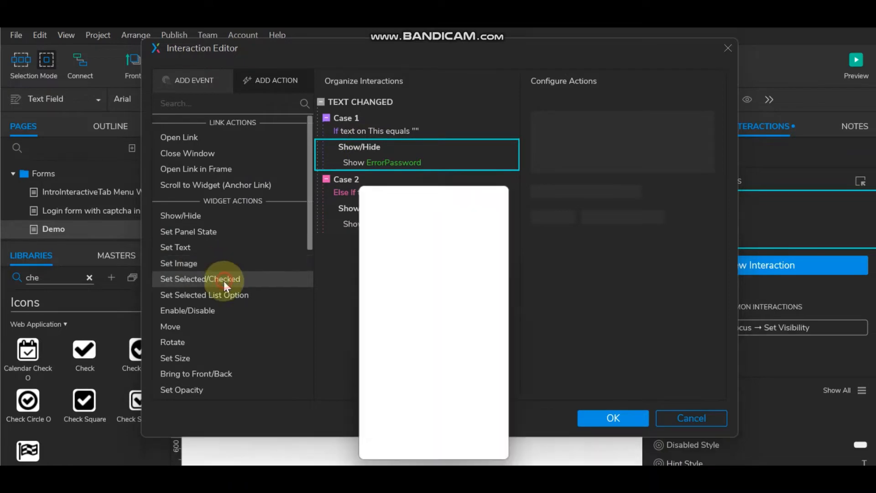
pyautogui.click(370, 219)
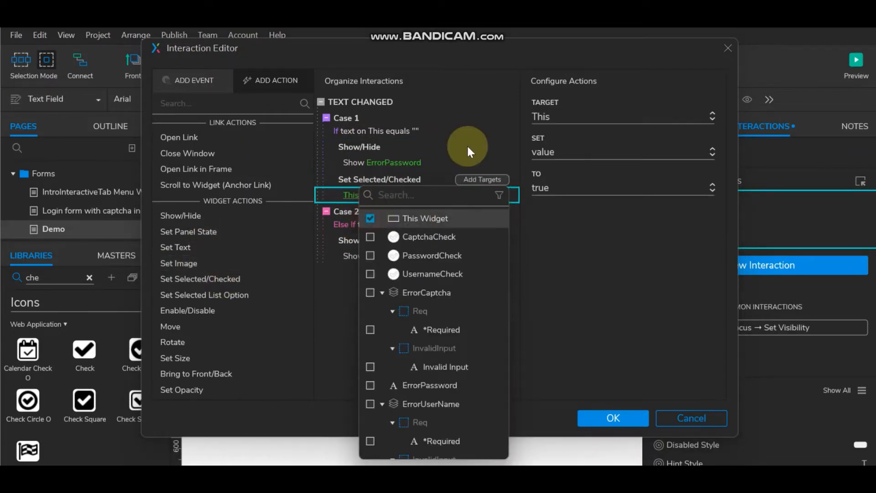
pyautogui.click(356, 177)
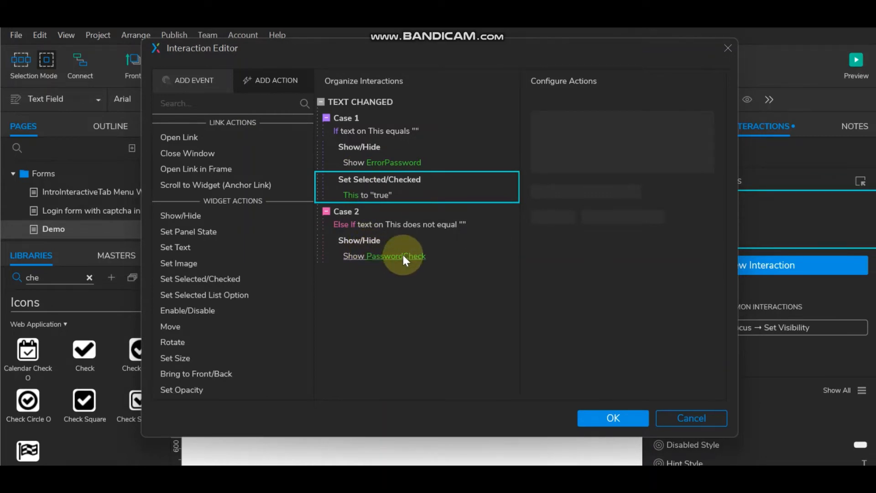
pyautogui.click(194, 218)
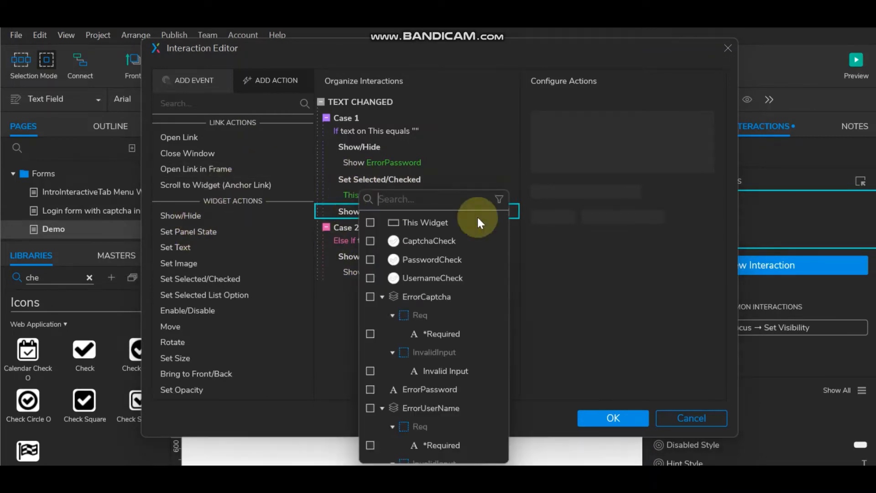
pyautogui.click(371, 258)
pyautogui.click(571, 160)
pyautogui.click(627, 138)
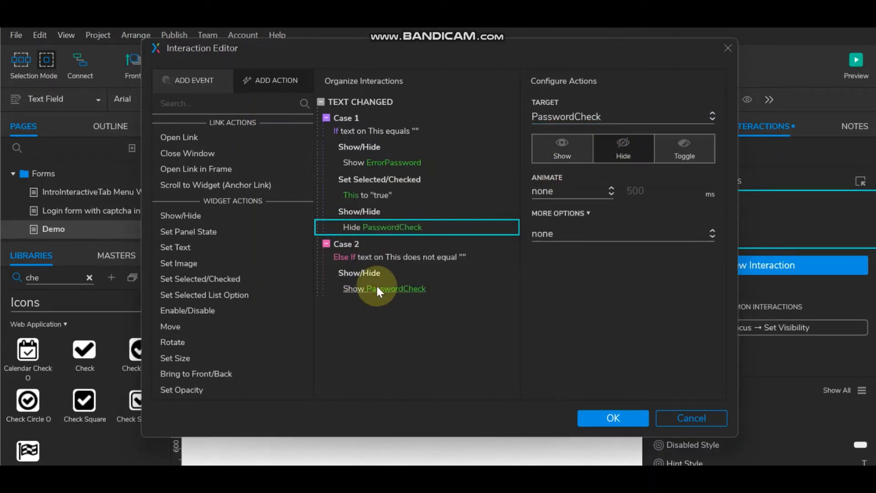
# Step: Add a Set Selected action to Case 2 setting the password field to false
pyautogui.click(366, 271)
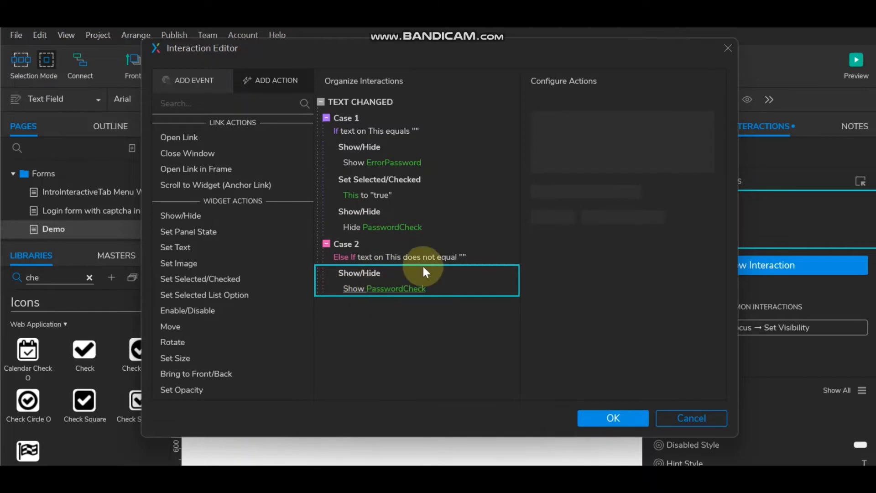
pyautogui.click(215, 279)
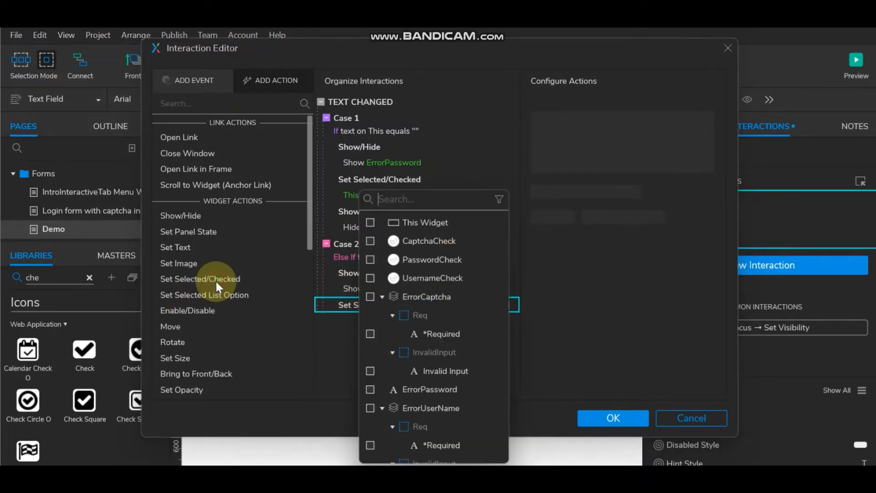
pyautogui.click(371, 221)
pyautogui.click(567, 184)
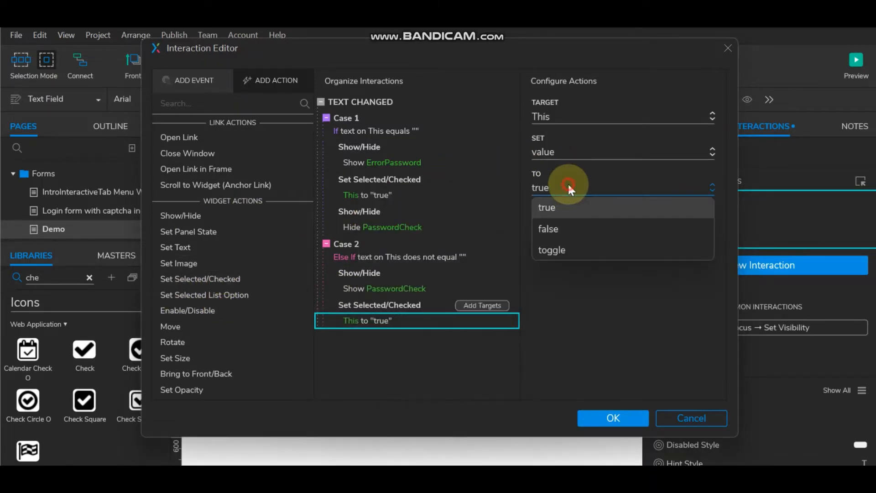
pyautogui.click(562, 226)
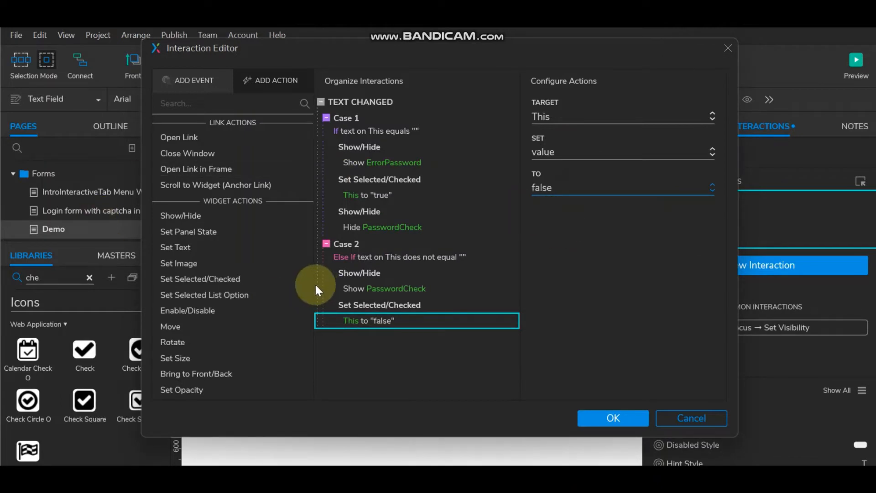
# Step: Copy the ErrorPassword action into Case 2 as Hide and confirm the interactions
pyautogui.click(359, 149)
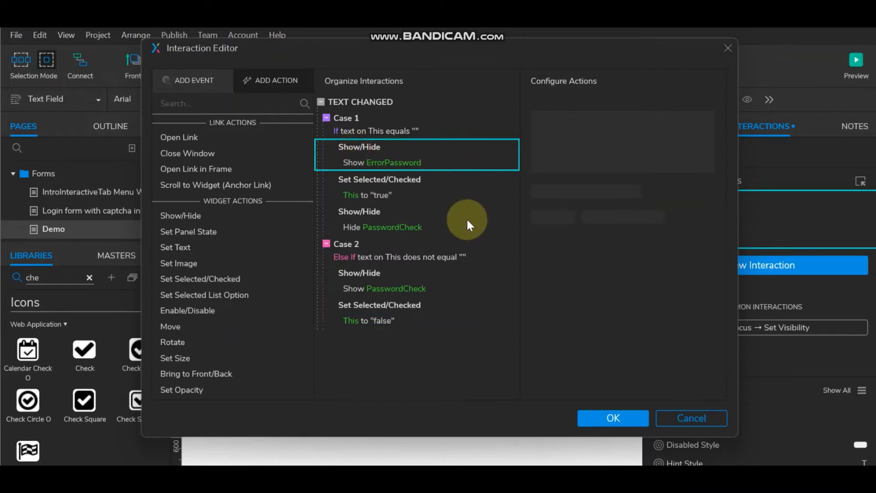
pyautogui.click(395, 307)
pyautogui.hotkey('ctrl', 'v')
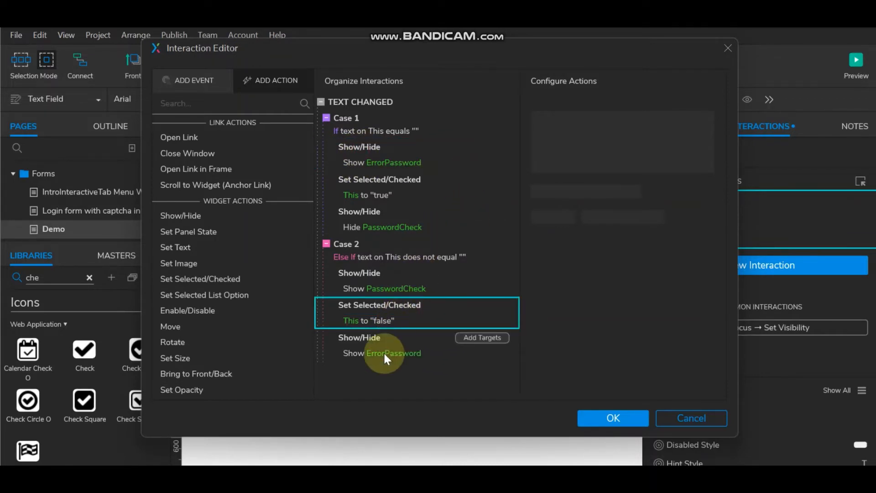
pyautogui.click(383, 352)
pyautogui.click(648, 142)
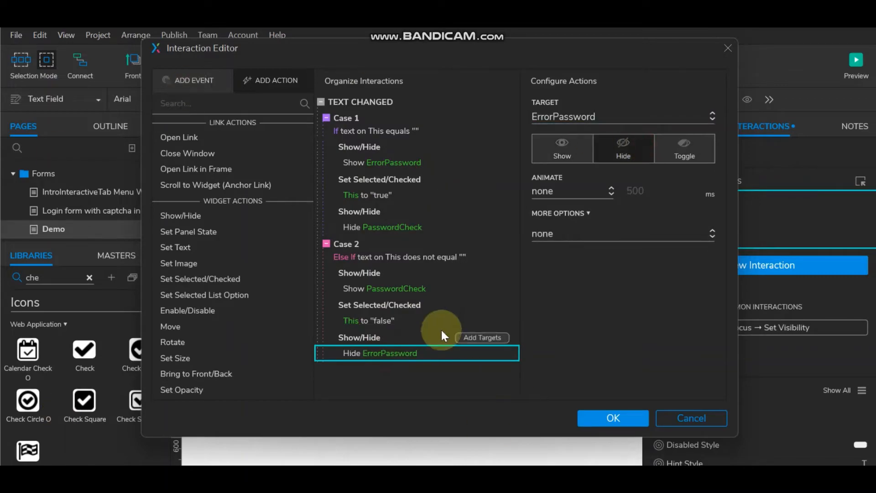
pyautogui.click(604, 419)
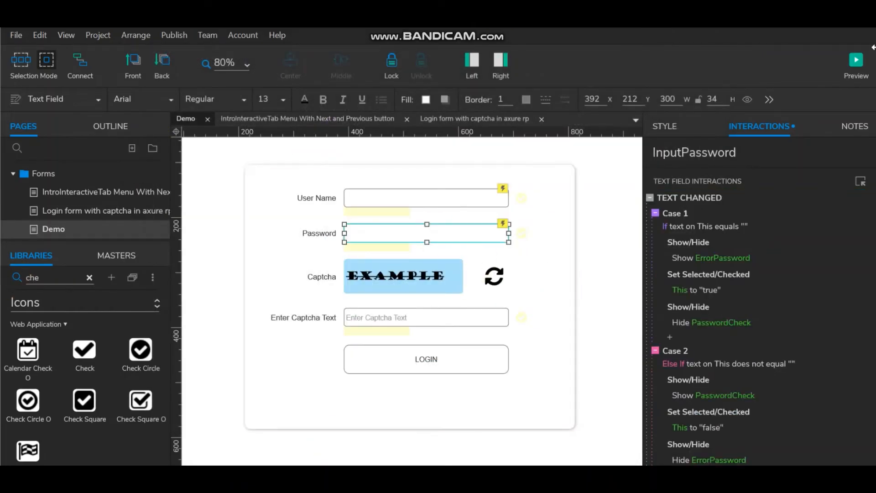
pyautogui.click(856, 61)
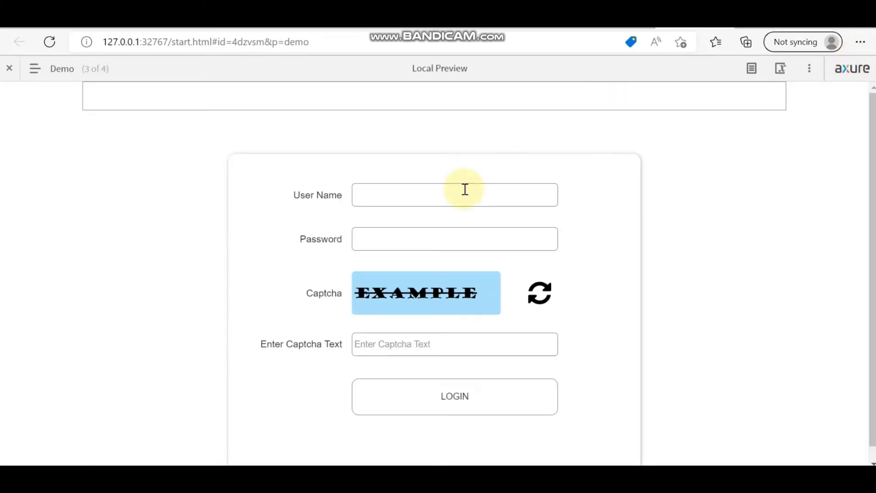
pyautogui.click(462, 198)
pyautogui.write('ram')
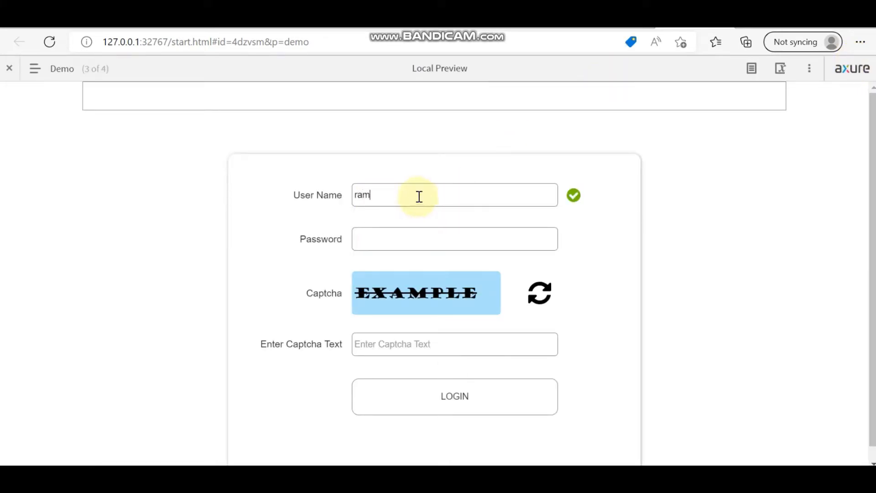
pyautogui.click(381, 236)
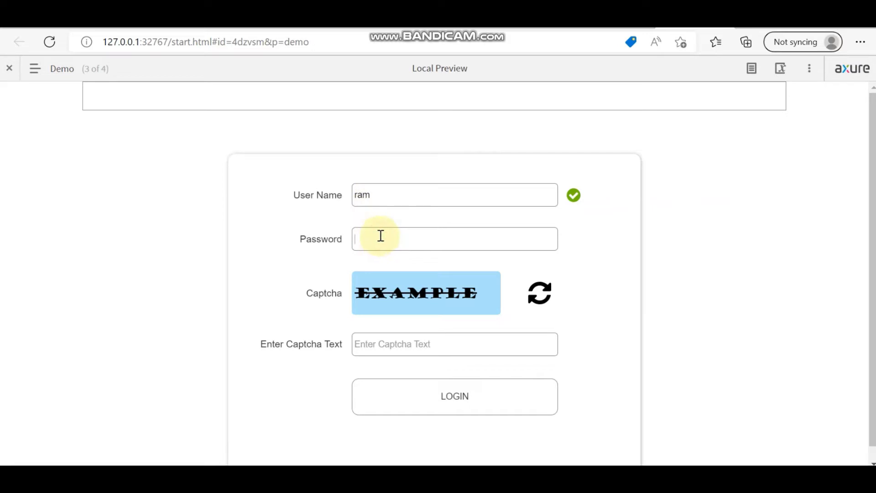
pyautogui.write('12')
pyautogui.press('BackSpace')
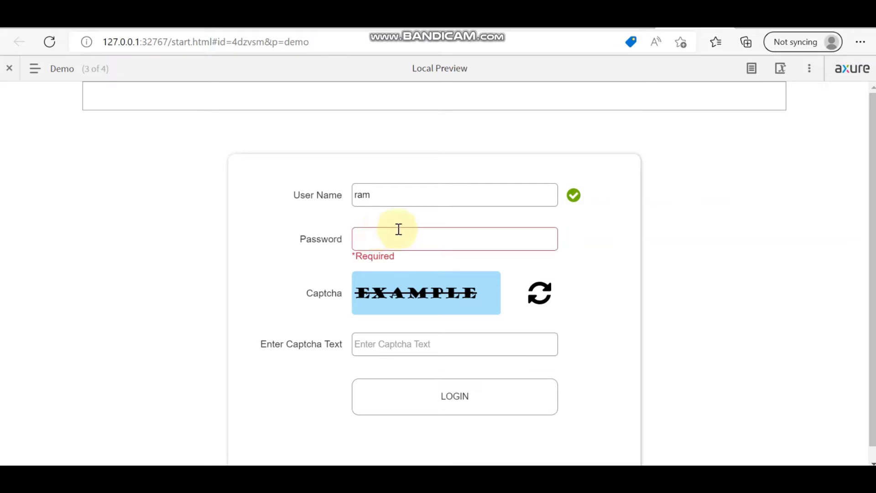
pyautogui.write('123')
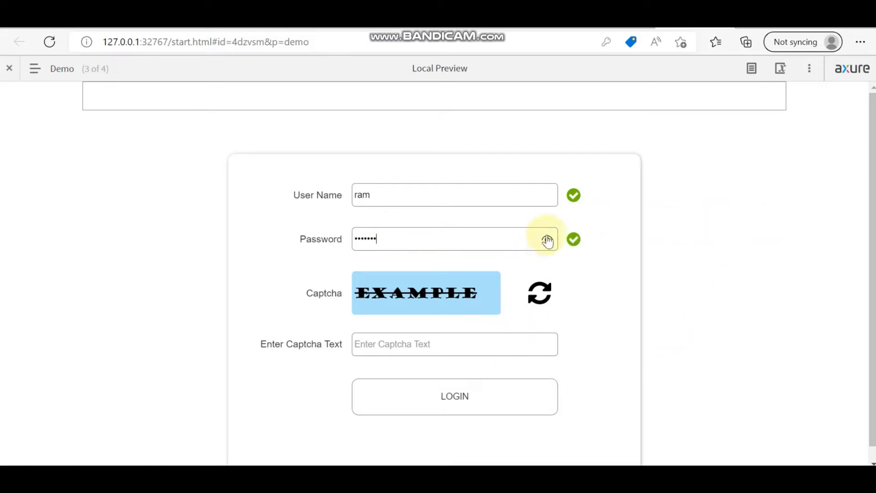
pyautogui.scroll(-1, 547, 237)
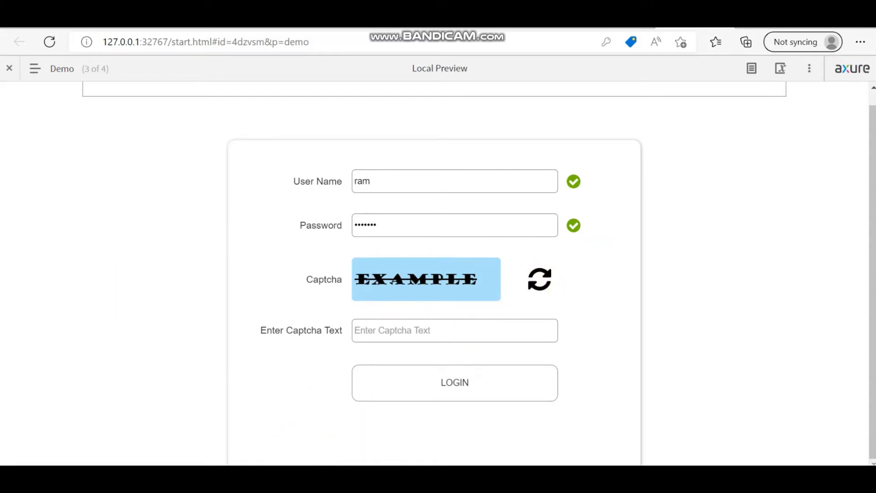
pyautogui.hotkey('alt', 'Tab')
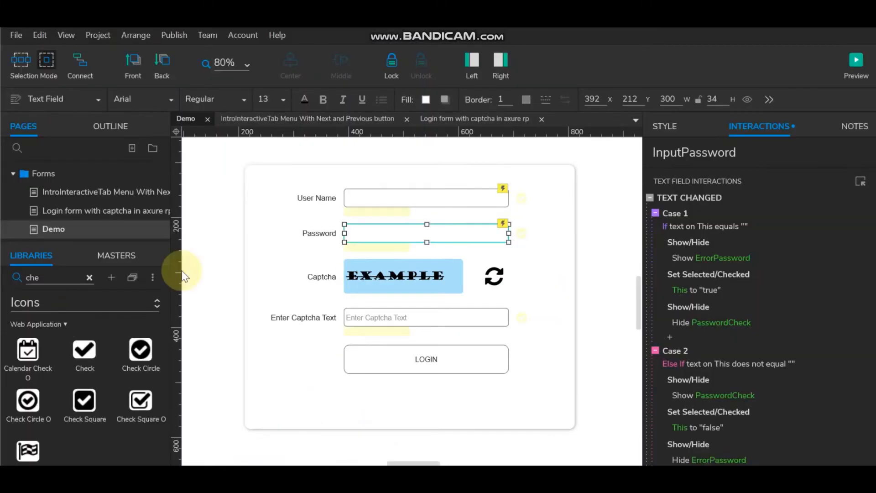
# Step: Clear the 'Enter Captcha Text' hint text from the captcha entry field
pyautogui.click(414, 317)
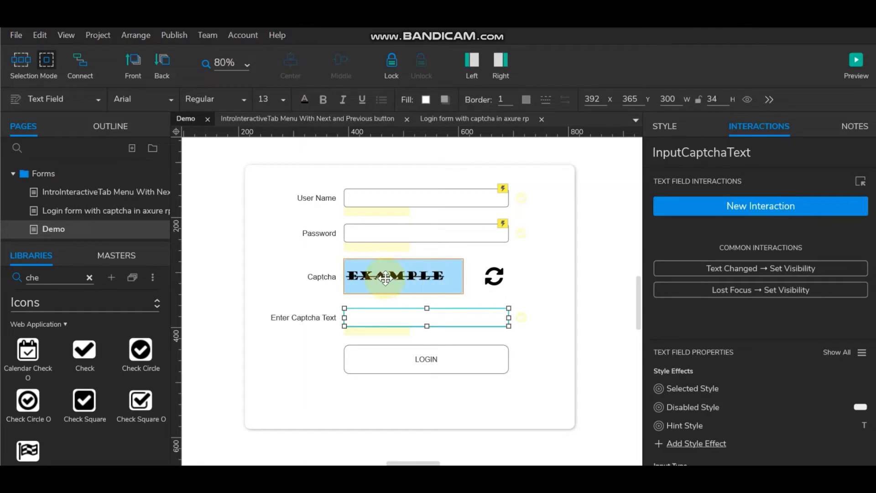
pyautogui.click(489, 283)
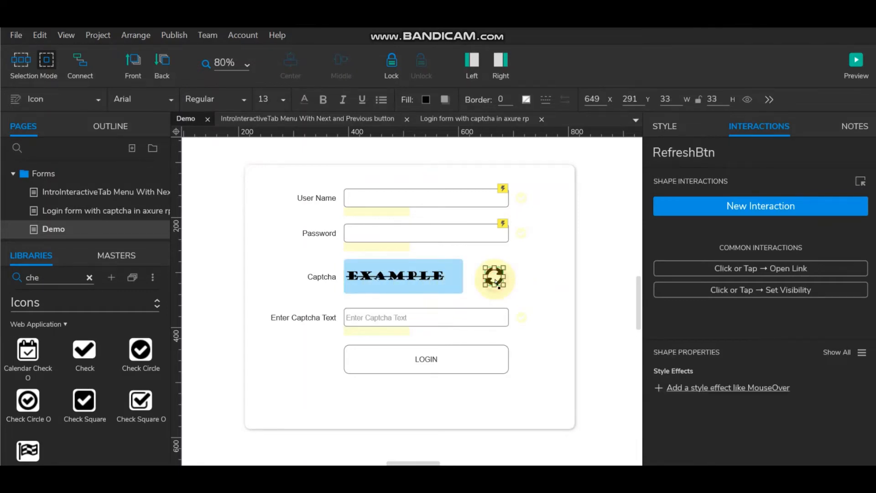
pyautogui.click(418, 276)
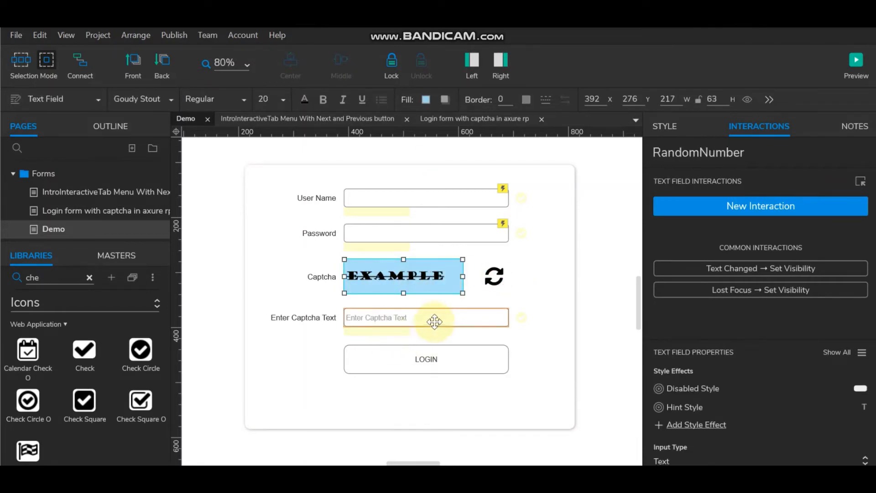
pyautogui.click(472, 318)
pyautogui.scroll(-3, 729, 416)
pyautogui.click(732, 390)
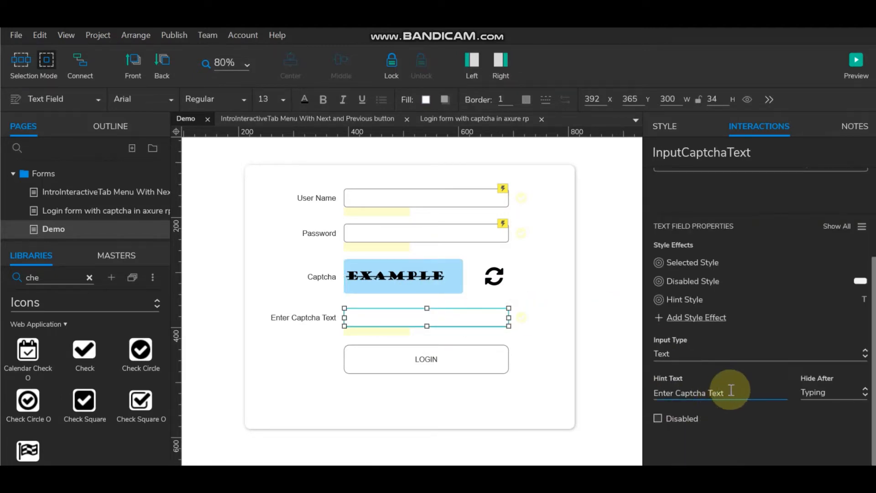
pyautogui.moveTo(731, 390); pyautogui.dragTo(622, 394)
pyautogui.press('BackSpace')
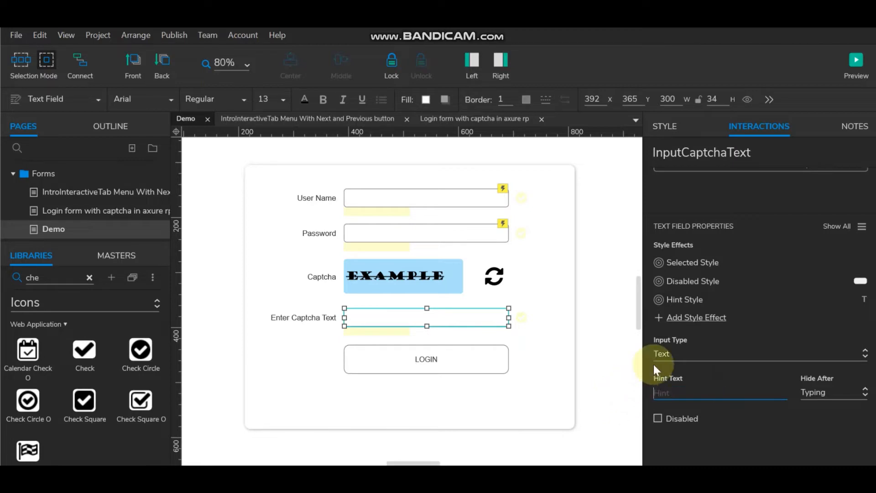
pyautogui.click(599, 333)
pyautogui.click(437, 314)
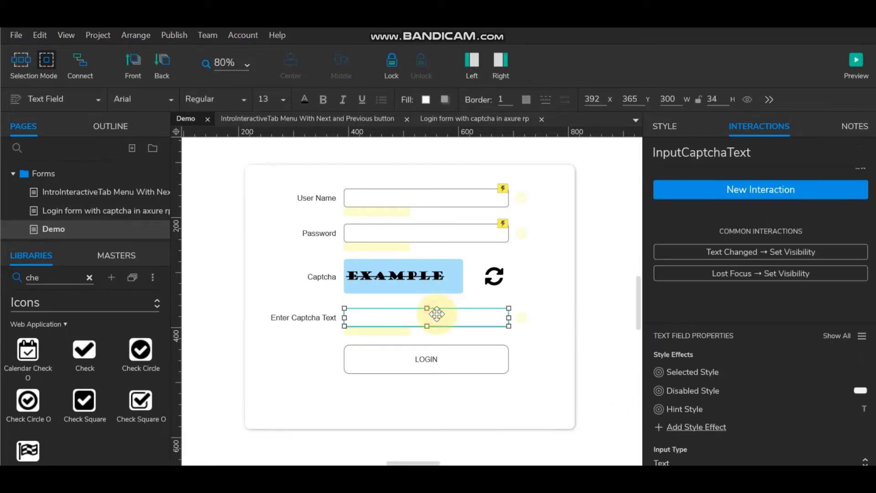
# Step: Add a Text Changed show action targeting the captcha field itself, then enable cases
pyautogui.click(777, 191)
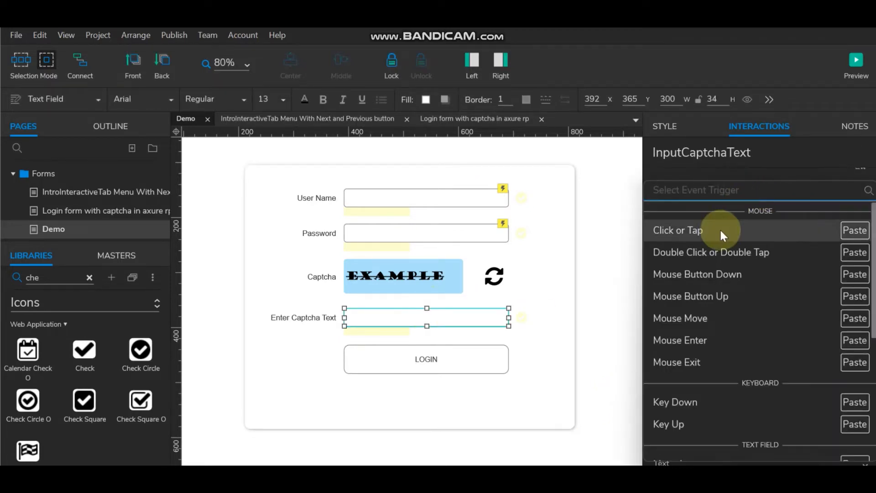
pyautogui.click(614, 323)
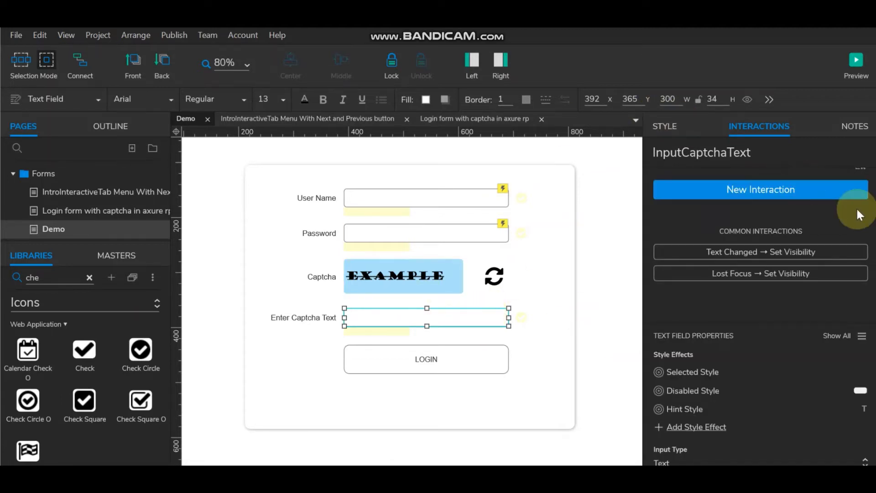
pyautogui.click(749, 251)
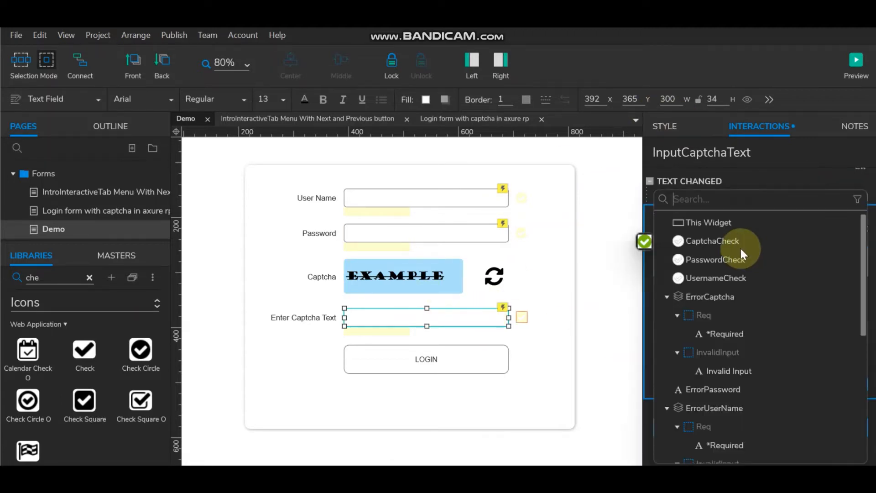
pyautogui.click(694, 218)
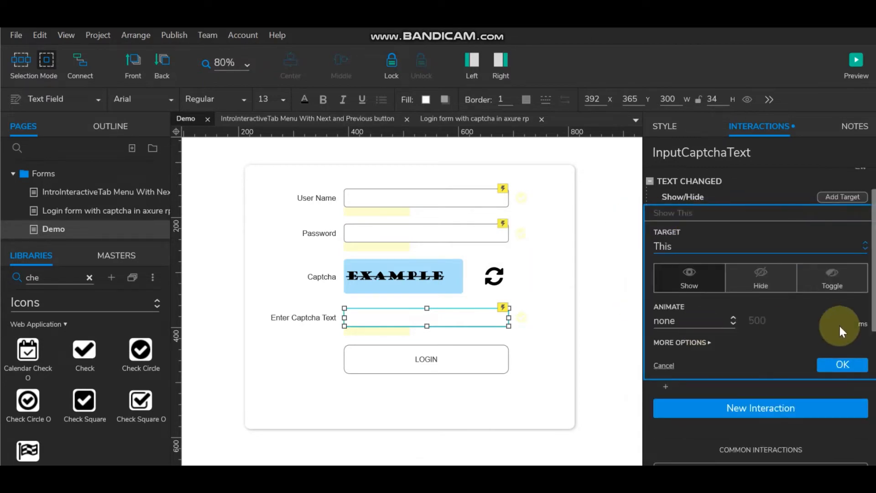
pyautogui.click(842, 364)
pyautogui.doubleClick(692, 182)
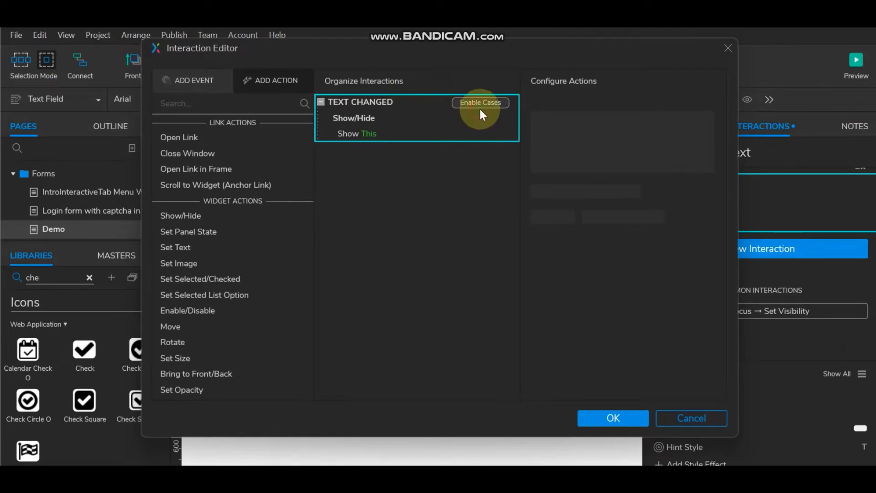
pyautogui.click(479, 103)
# Step: Set Case 1 to test text on This equals text on RandomNumber and show CaptchaCheck
pyautogui.click(248, 160)
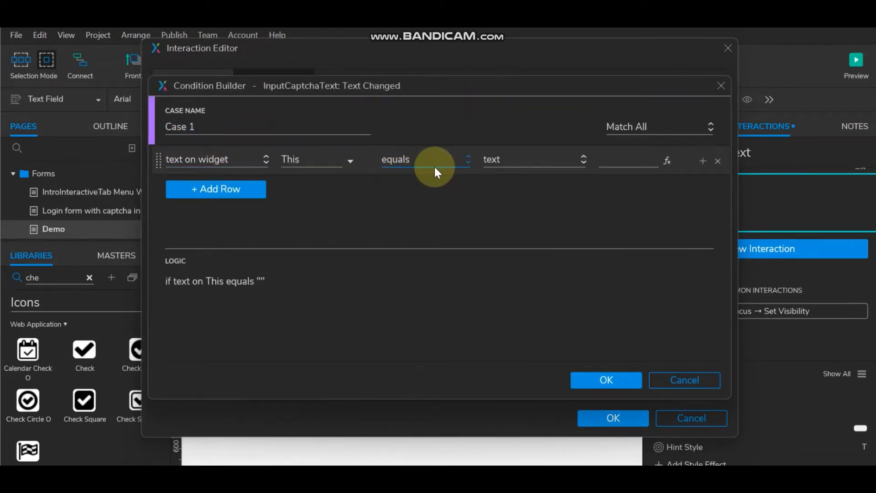
pyautogui.click(519, 160)
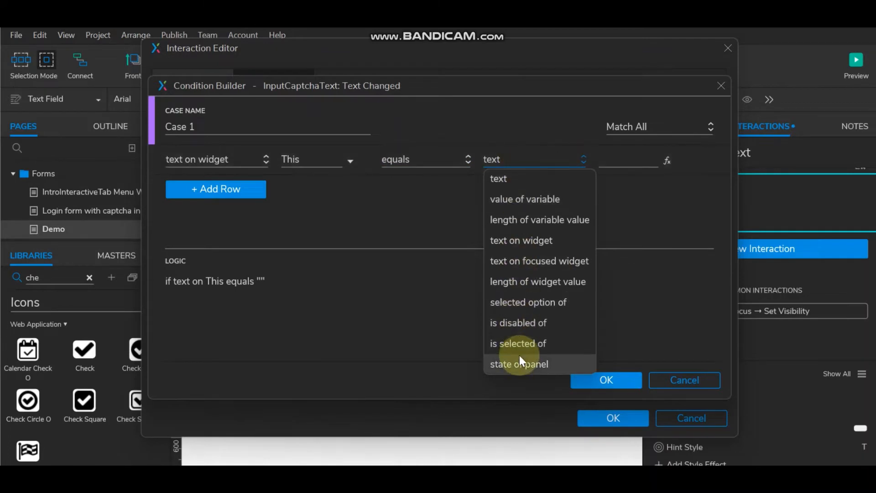
pyautogui.click(522, 240)
pyautogui.click(667, 162)
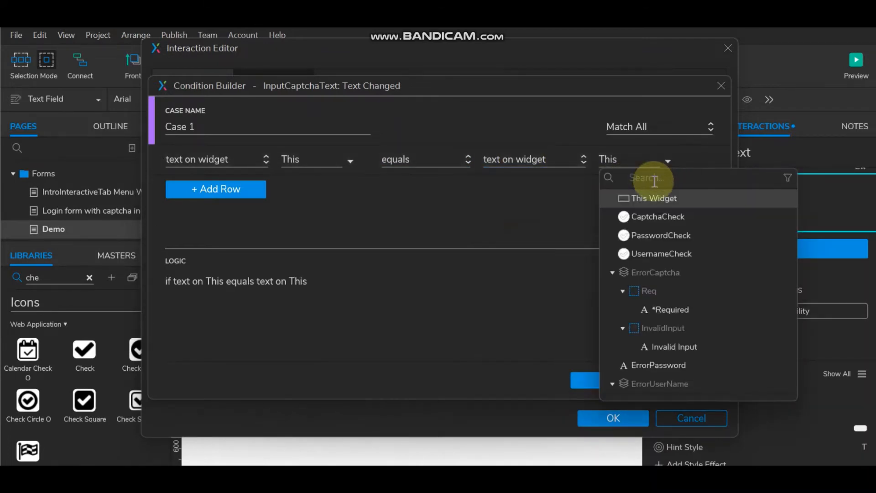
pyautogui.write('ra')
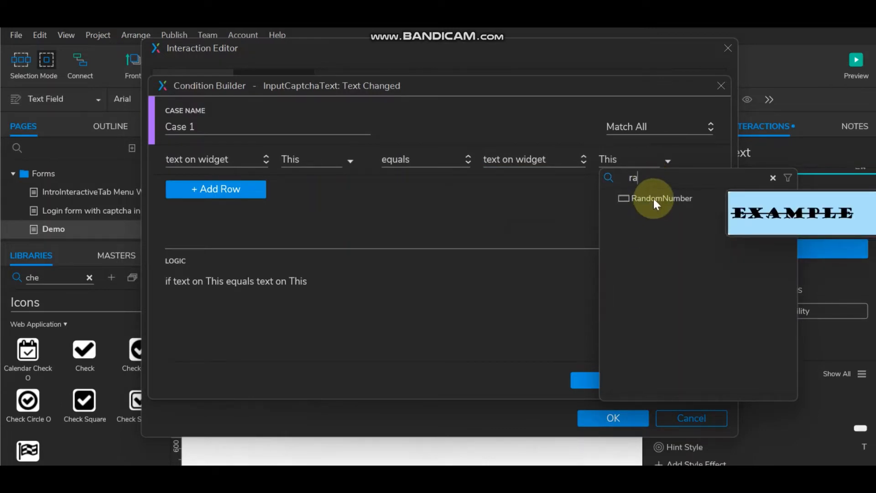
pyautogui.click(654, 198)
pyautogui.click(611, 379)
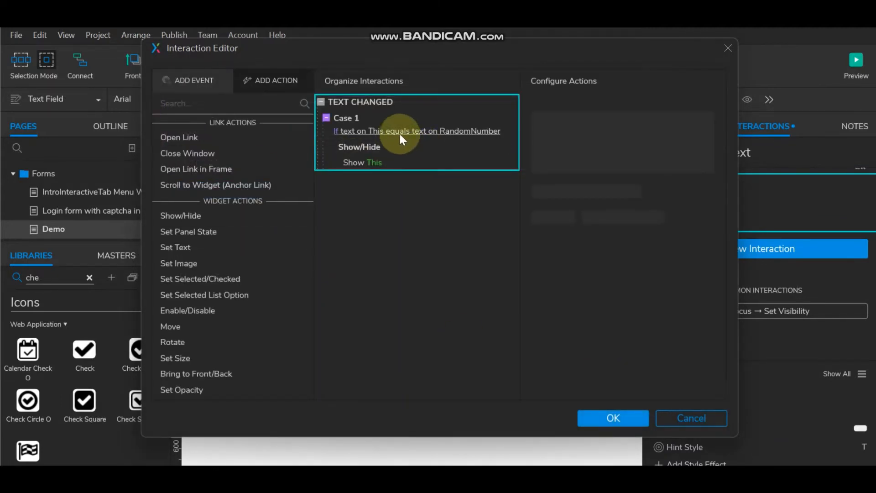
pyautogui.click(374, 162)
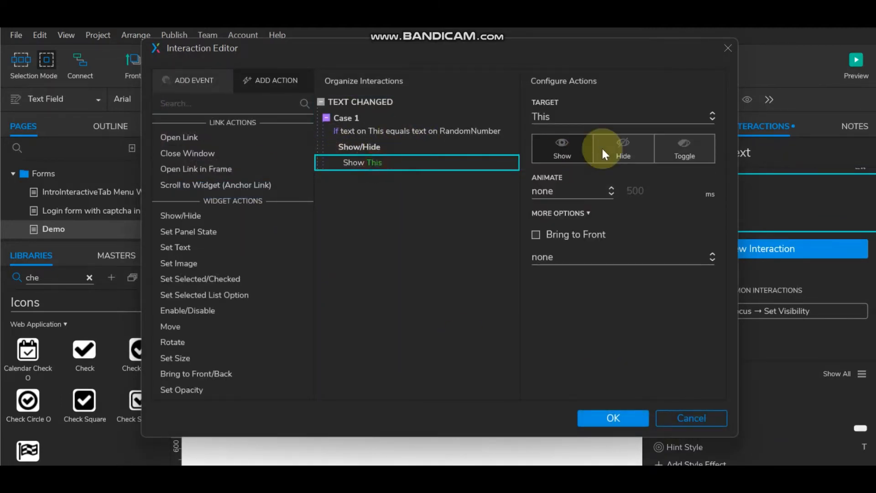
pyautogui.click(595, 117)
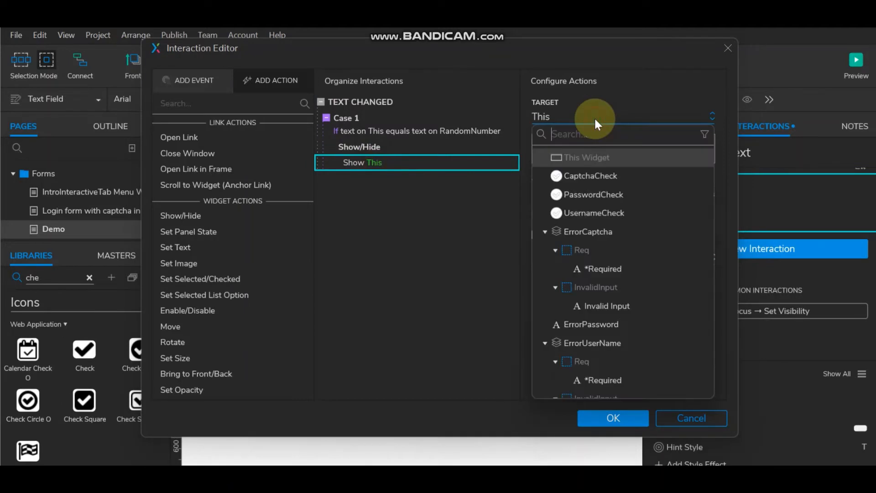
pyautogui.click(584, 176)
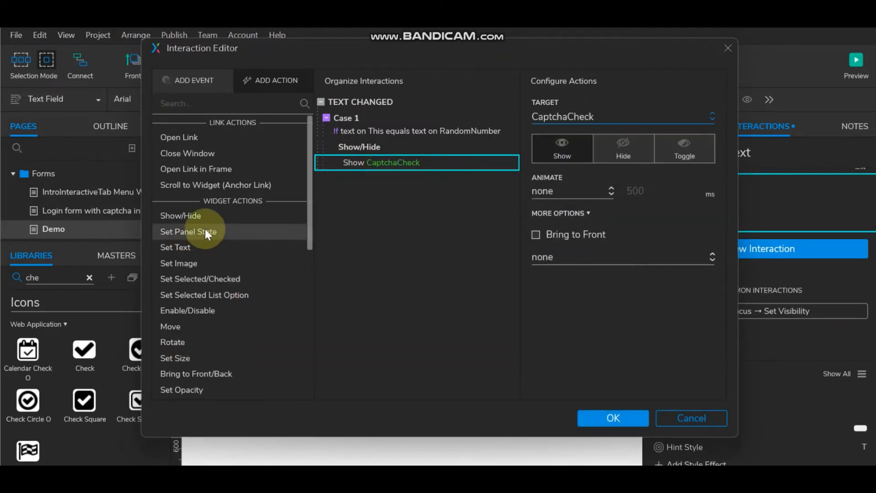
# Step: Add Case 2 with condition text on This does not equal text on RandomNumber
pyautogui.click(485, 107)
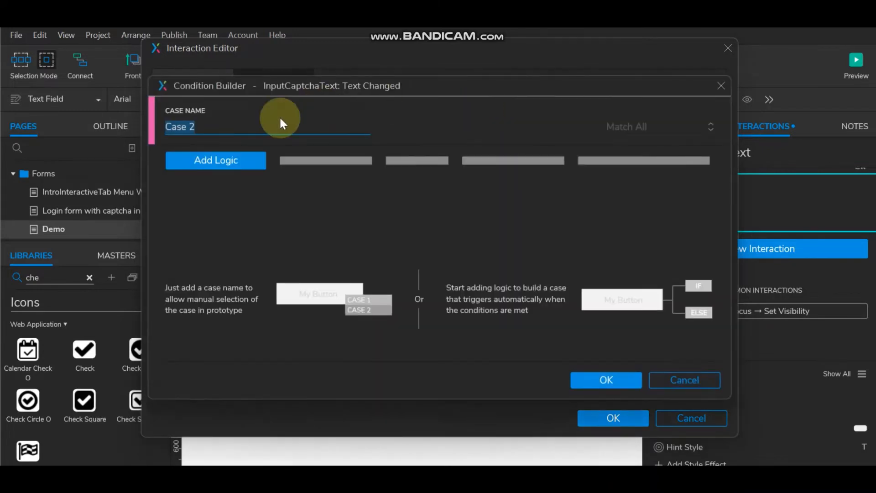
pyautogui.click(242, 160)
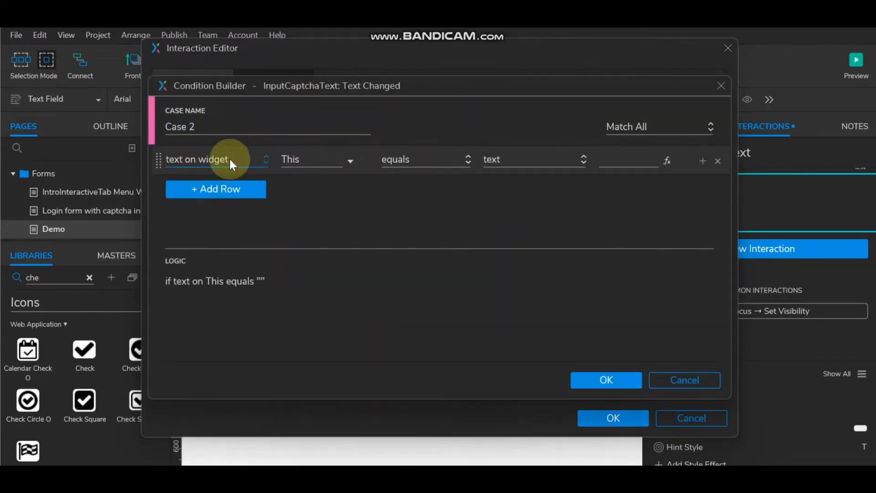
pyautogui.click(421, 158)
pyautogui.click(418, 197)
pyautogui.click(542, 158)
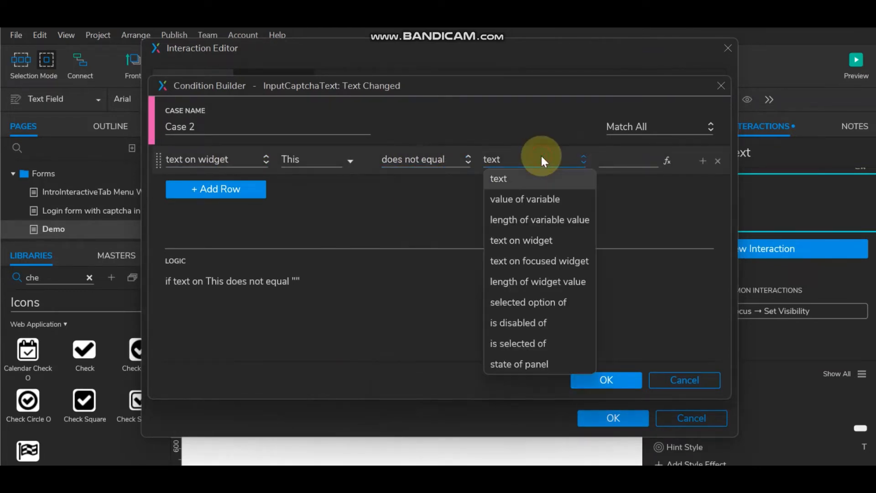
pyautogui.click(536, 238)
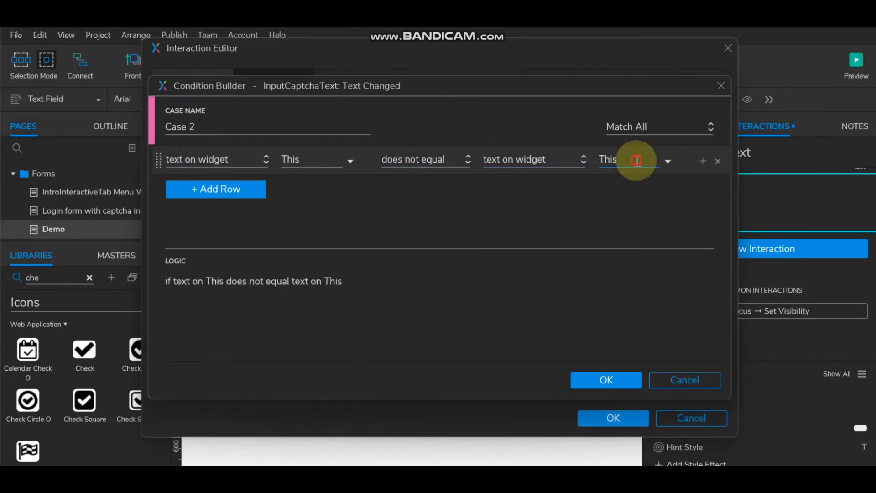
pyautogui.click(636, 159)
pyautogui.write('ra')
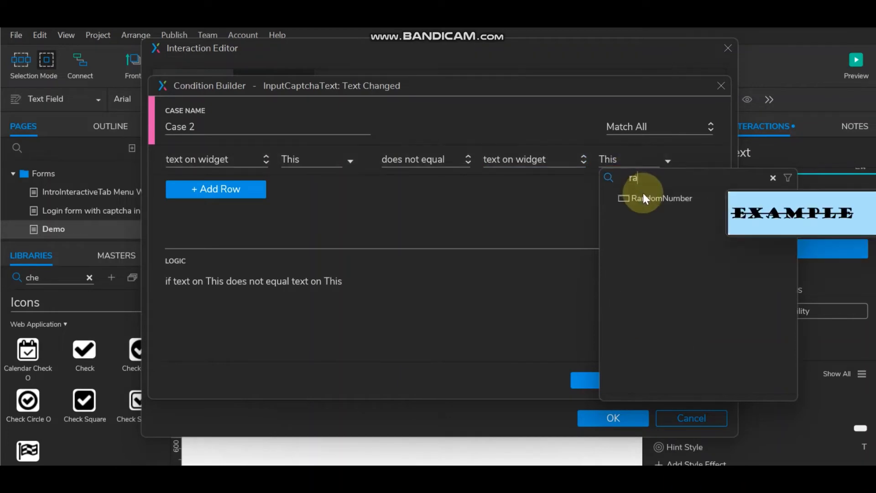
pyautogui.click(643, 195)
pyautogui.click(600, 383)
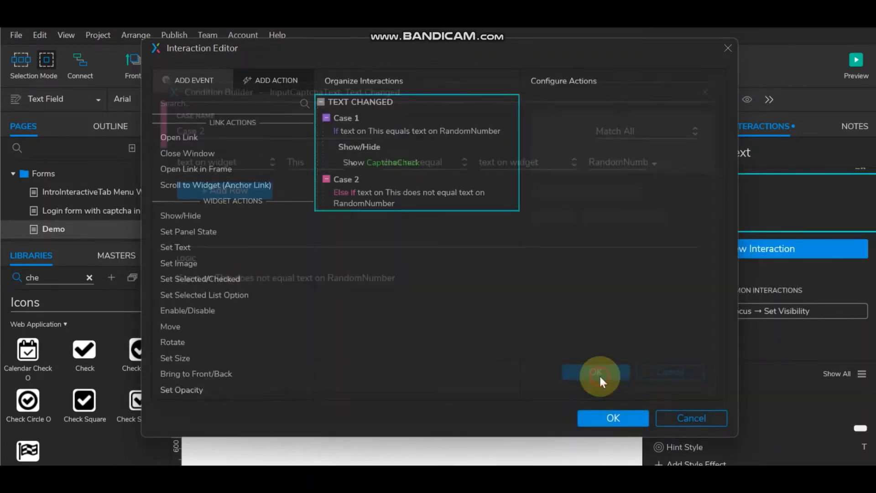
# Step: Give Case 2 actions setting the captcha field selected true and showing ErrorCaptcha
pyautogui.click(209, 274)
pyautogui.click(370, 223)
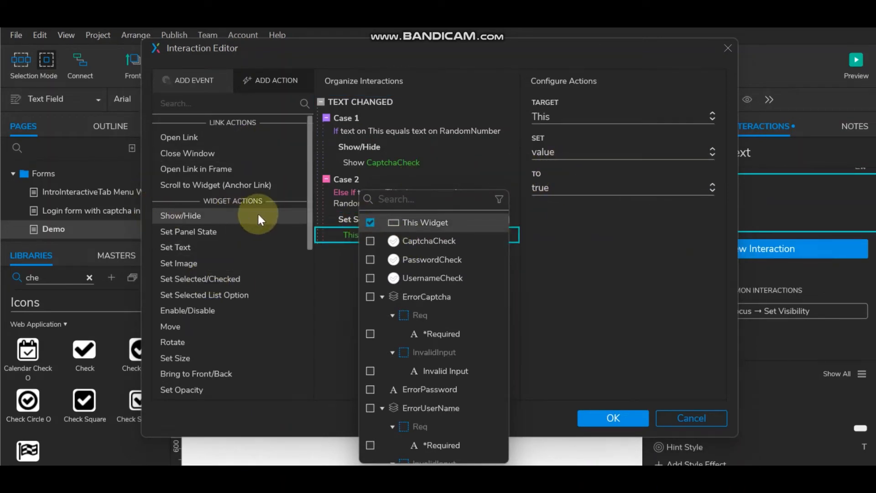
pyautogui.click(341, 218)
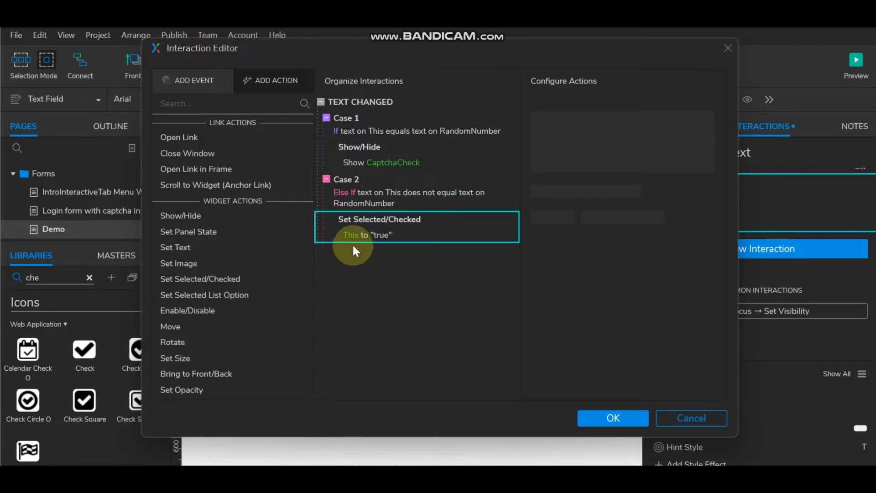
pyautogui.click(195, 218)
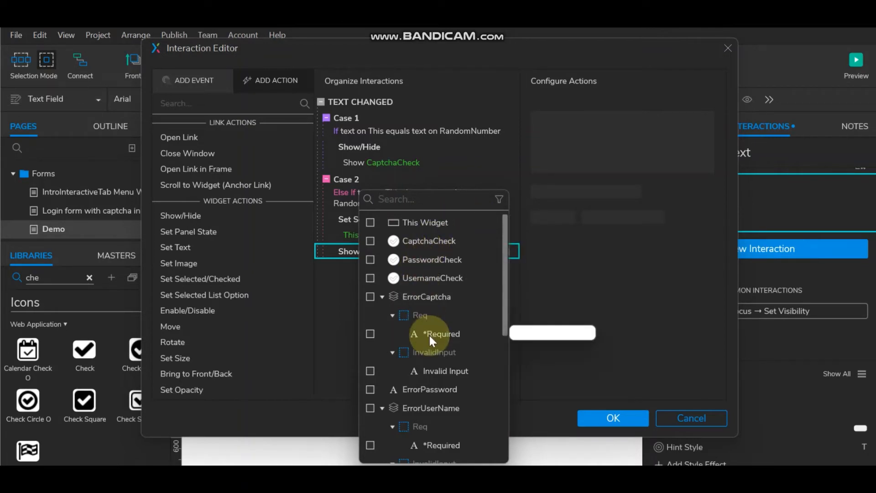
pyautogui.scroll(-3, 429, 335)
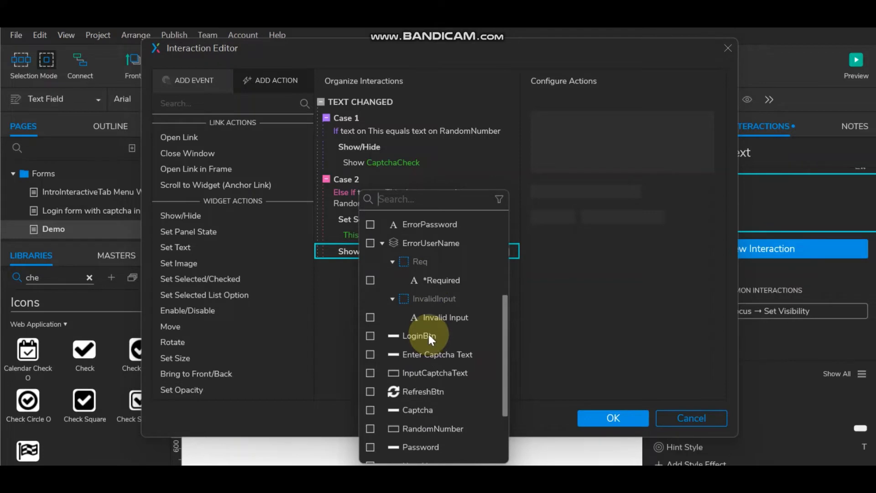
pyautogui.scroll(3, 429, 334)
pyautogui.click(414, 201)
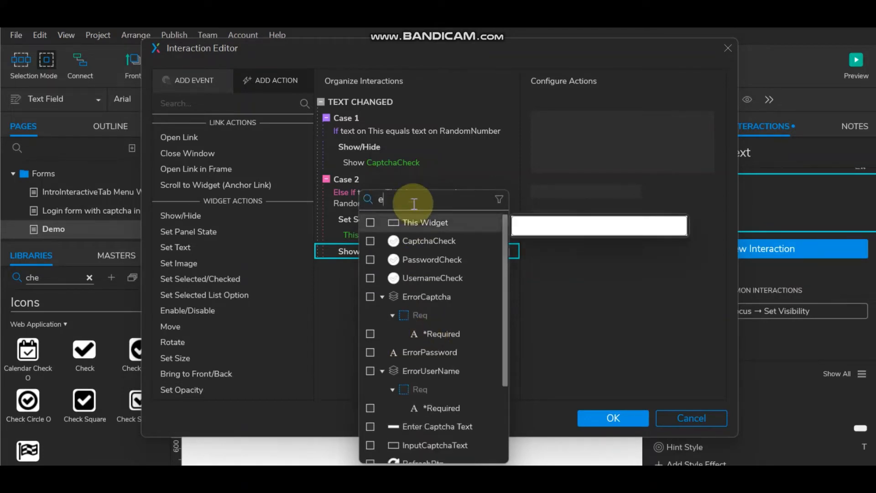
pyautogui.write('err')
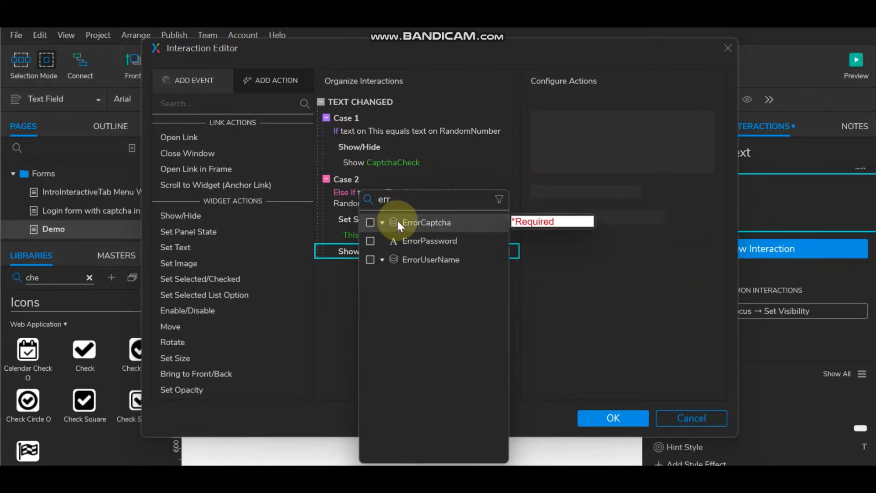
pyautogui.click(370, 222)
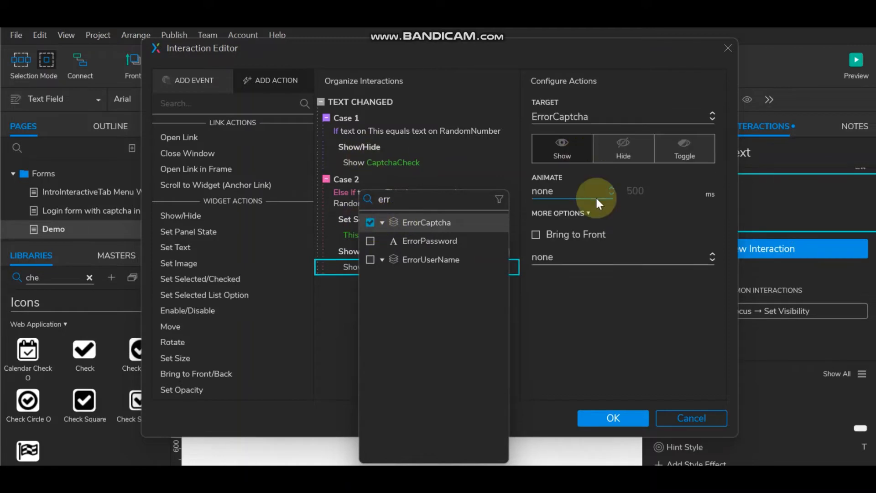
pyautogui.click(347, 250)
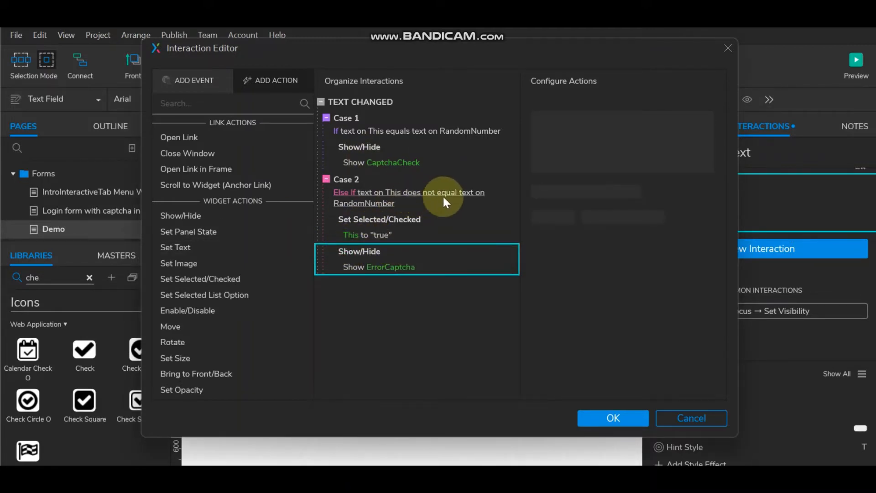
pyautogui.click(377, 266)
pyautogui.click(365, 253)
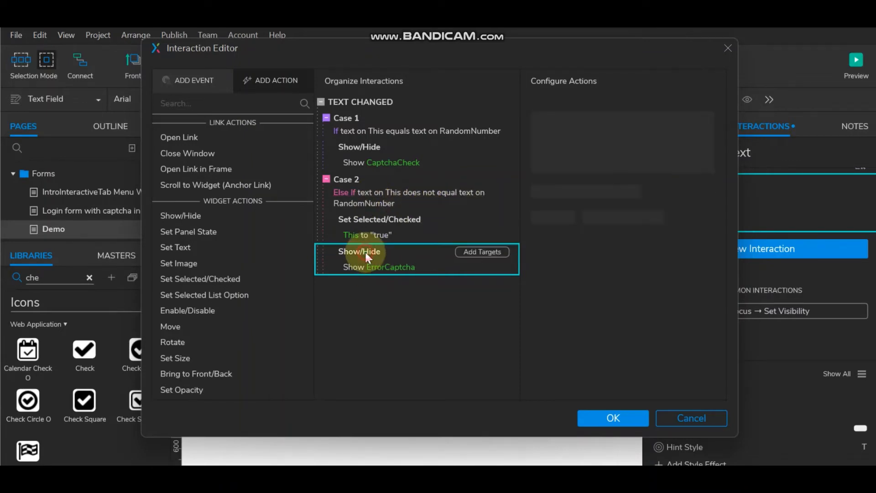
# Step: Add a Case 2 action setting the ErrorCaptcha panel state to InvalidInput
pyautogui.click(227, 232)
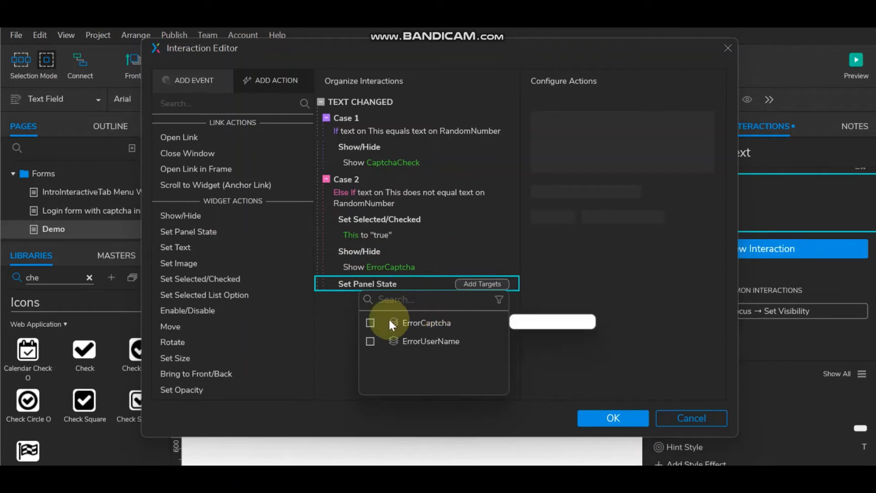
pyautogui.click(370, 323)
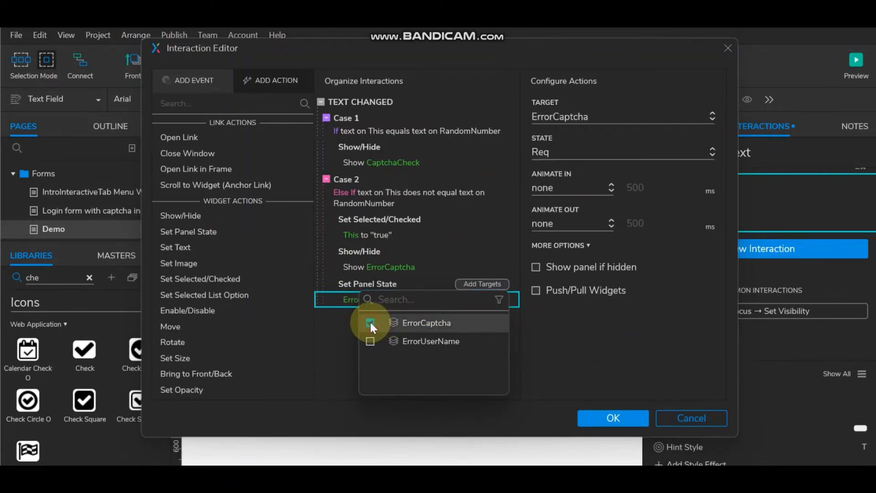
pyautogui.click(577, 151)
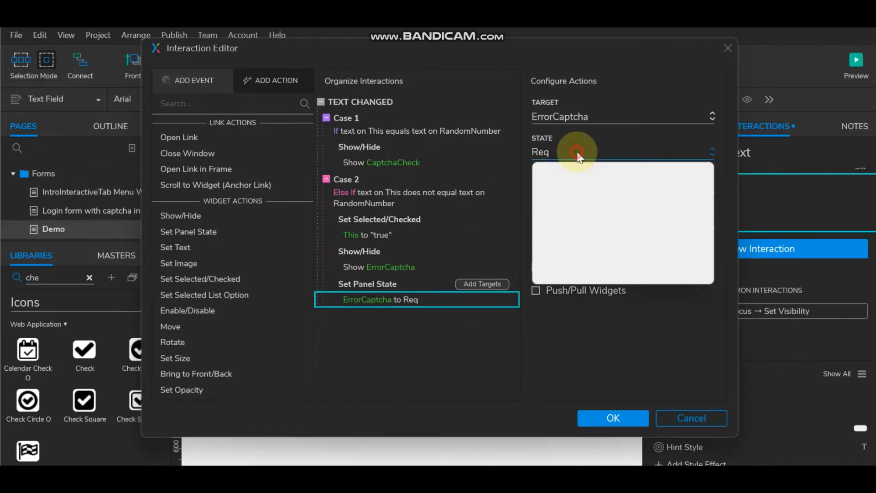
pyautogui.click(567, 191)
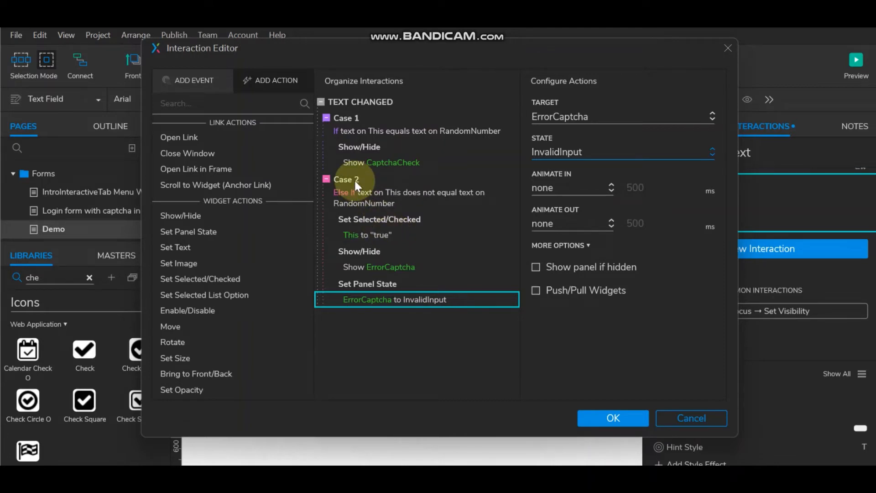
pyautogui.click(500, 103)
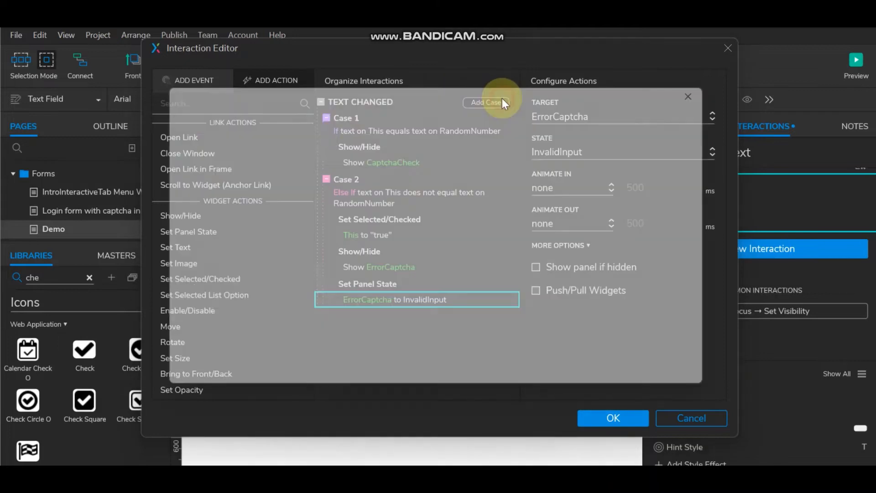
# Step: Create Case 3 for empty text that shows ErrorCaptcha and sets its panel state to Req
pyautogui.click(233, 156)
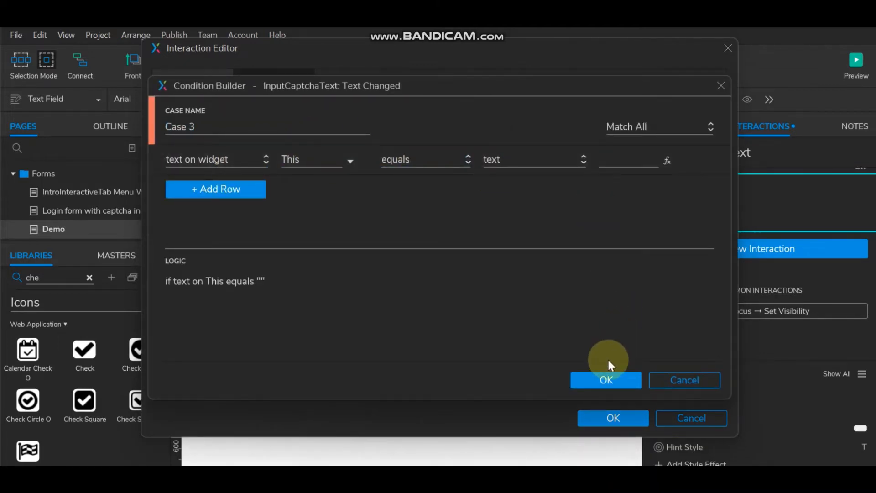
pyautogui.click(606, 380)
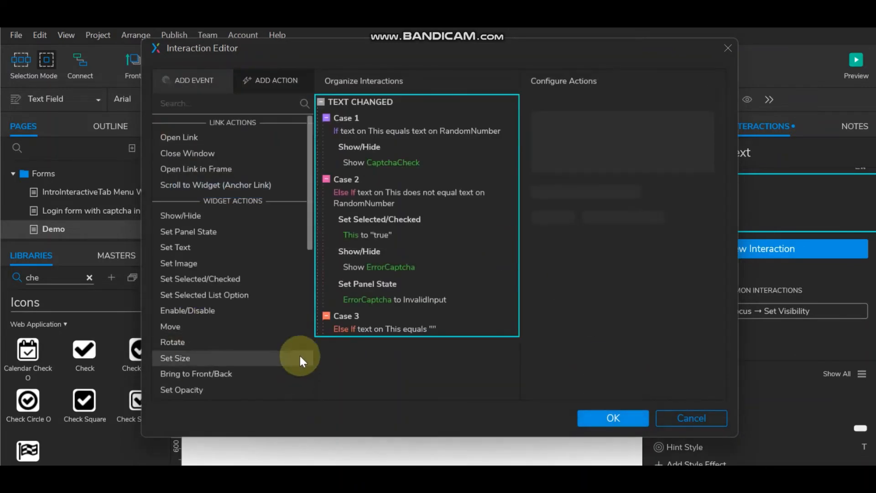
pyautogui.click(183, 216)
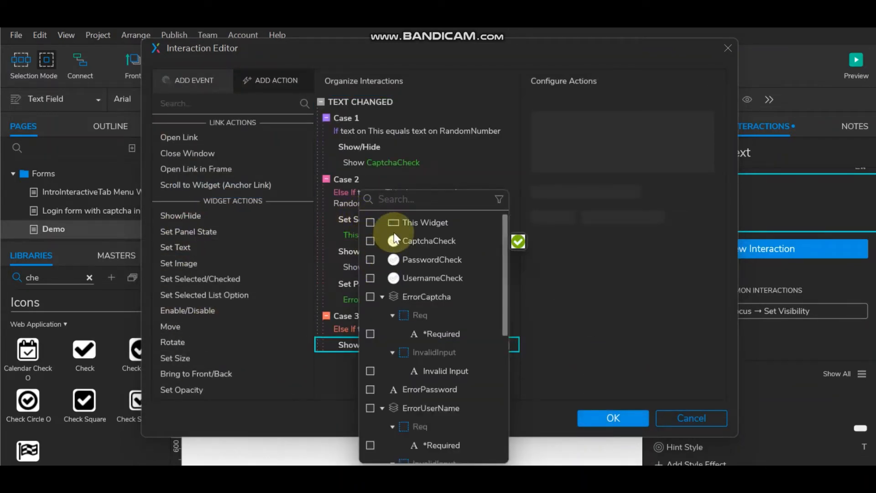
pyautogui.write('err')
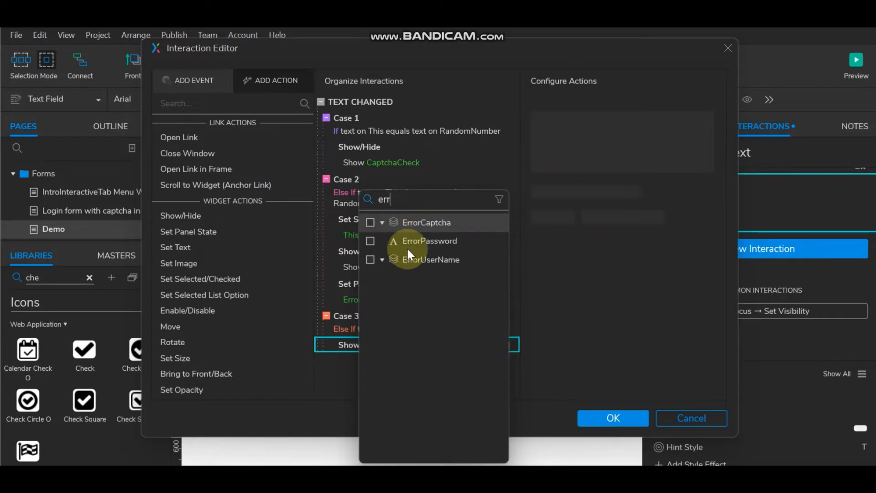
pyautogui.click(371, 222)
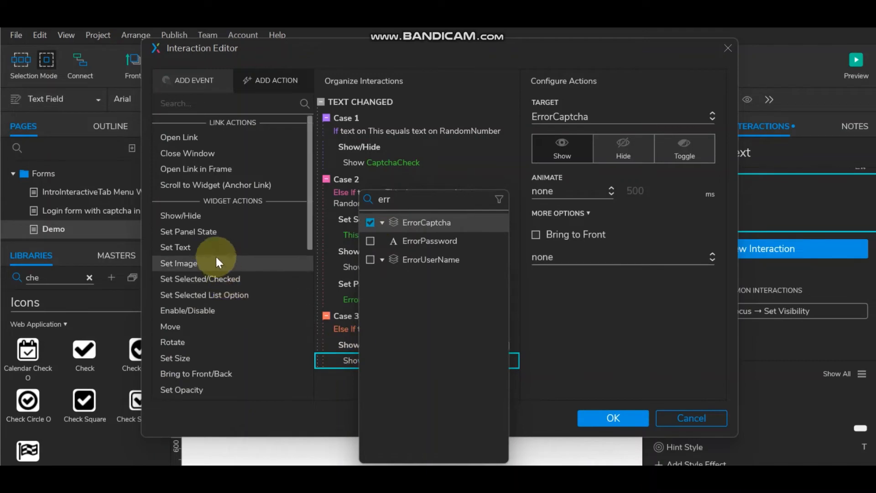
pyautogui.click(208, 235)
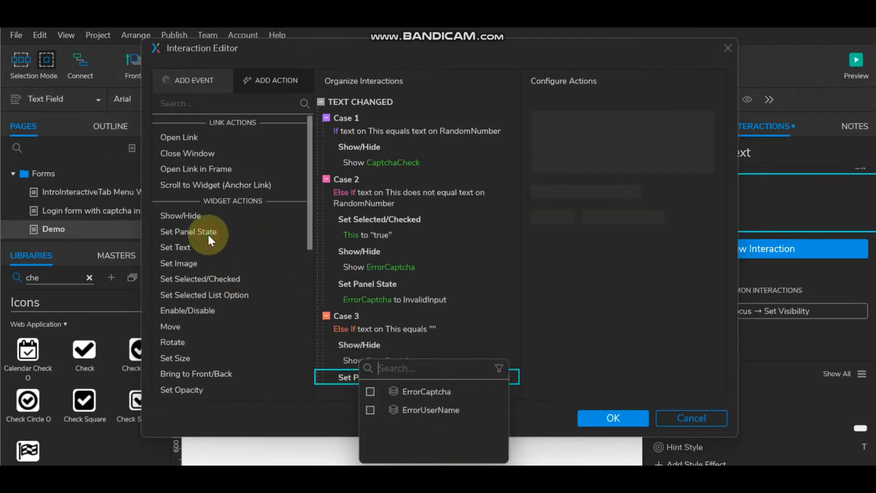
pyautogui.click(370, 391)
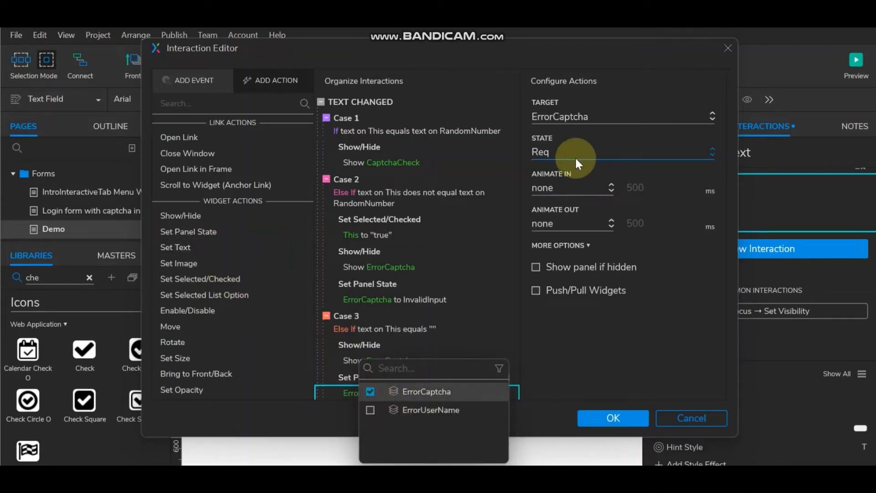
pyautogui.click(566, 359)
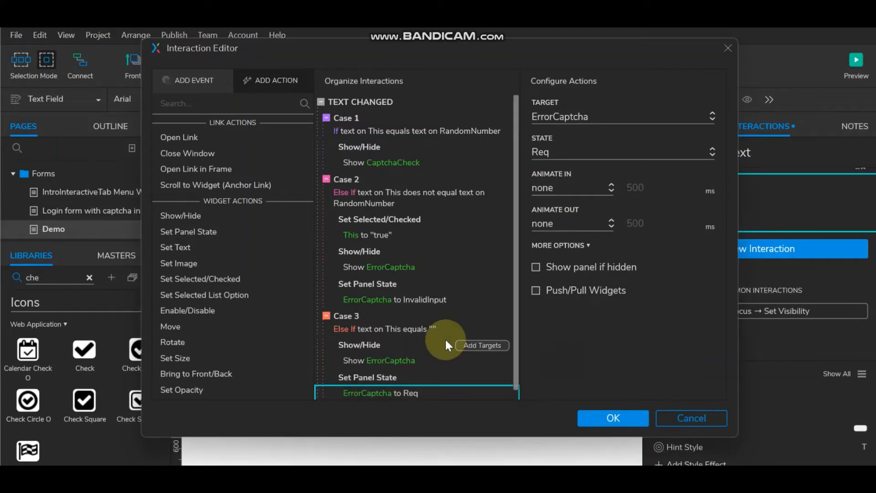
pyautogui.click(379, 368)
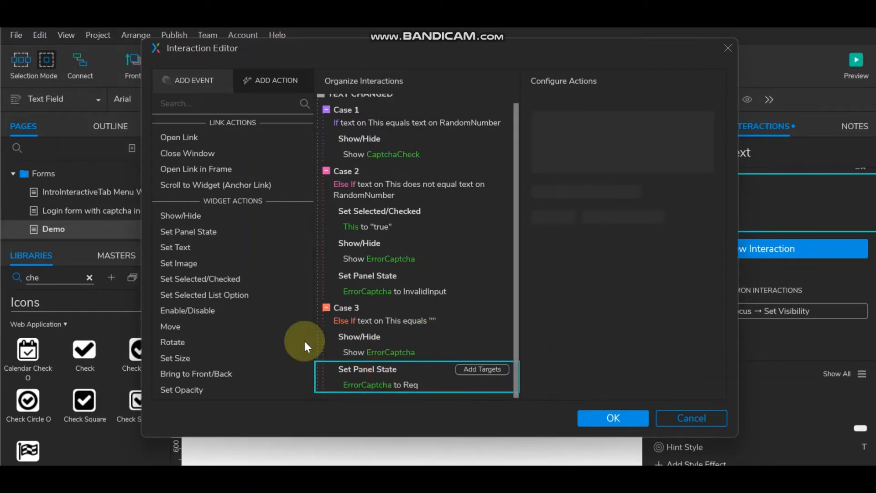
# Step: Add a Set Selected action targeting the captcha field to Case 3
pyautogui.click(240, 284)
pyautogui.click(370, 222)
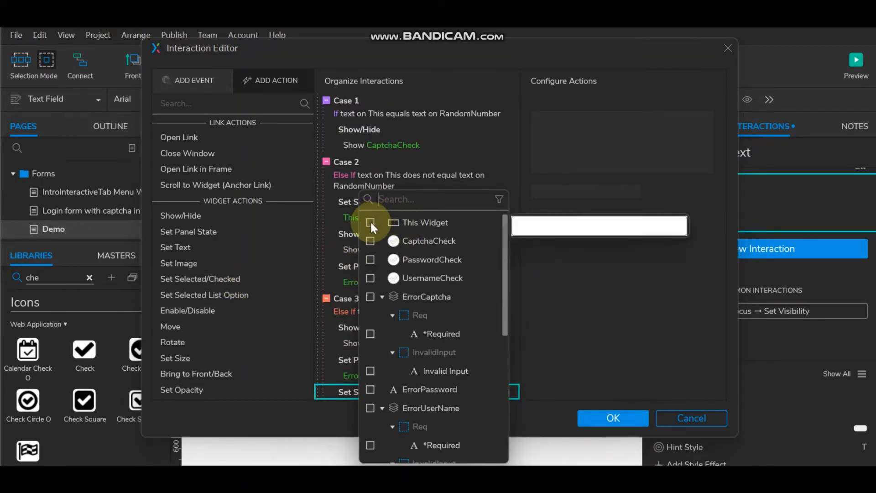
pyautogui.click(596, 265)
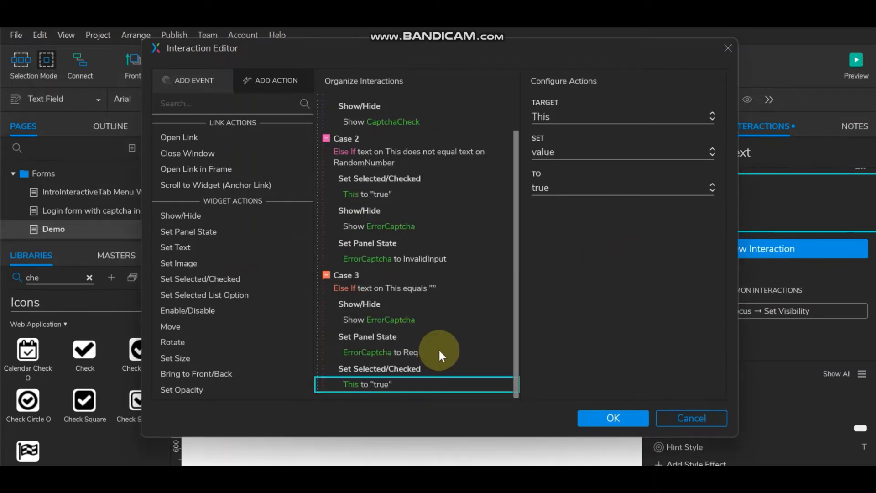
pyautogui.scroll(-1, 438, 349)
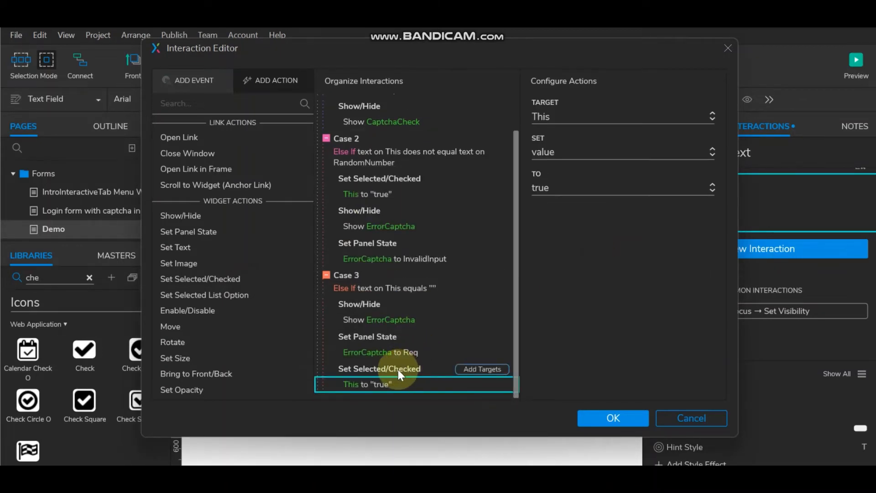
pyautogui.scroll(1, 388, 299)
# Step: Copy Case 1's Show CaptchaCheck action into Case 3 and switch it to Hide
pyautogui.click(371, 148)
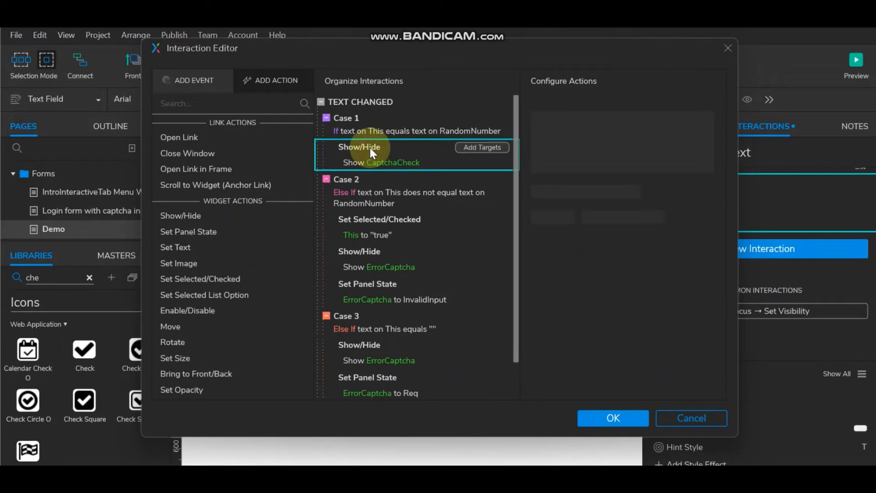
pyautogui.scroll(-1, 436, 279)
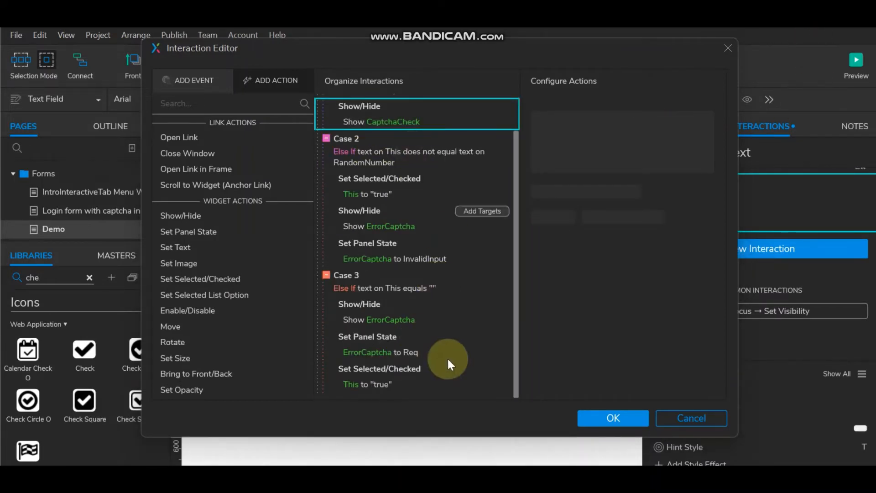
pyautogui.click(401, 351)
pyautogui.click(419, 375)
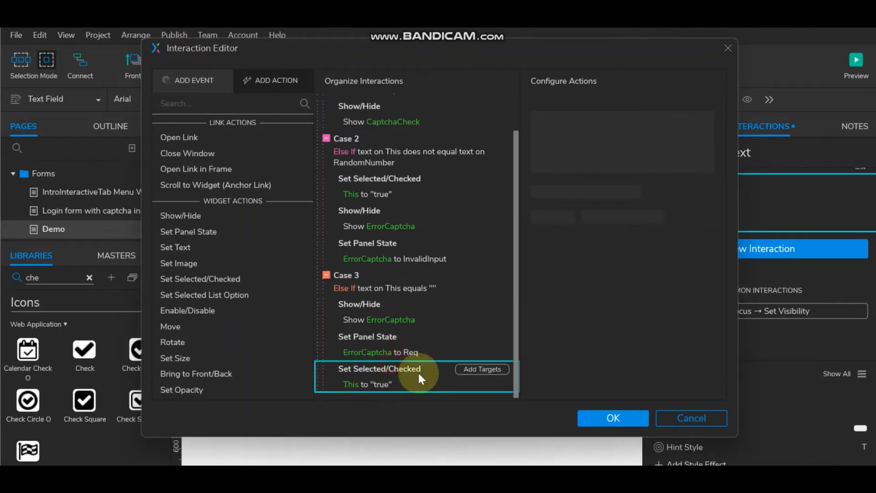
pyautogui.hotkey('ctrl', 'v')
pyautogui.scroll(-1, 430, 369)
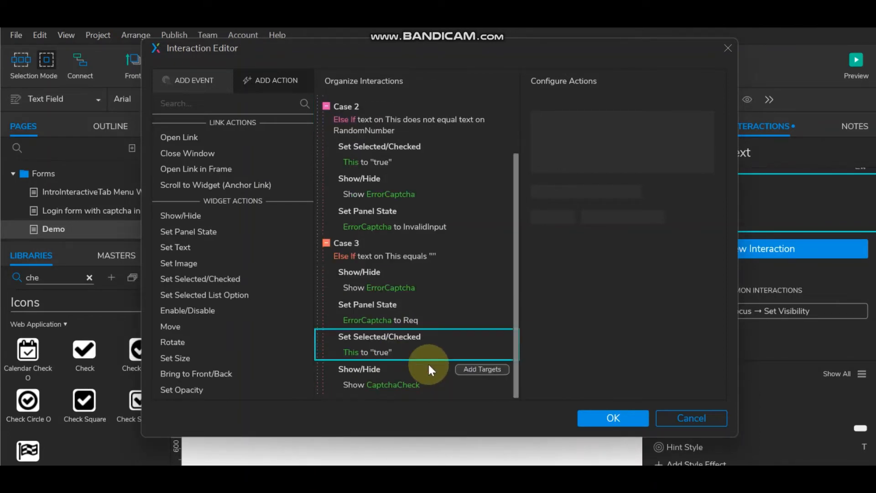
pyautogui.click(394, 384)
pyautogui.click(639, 151)
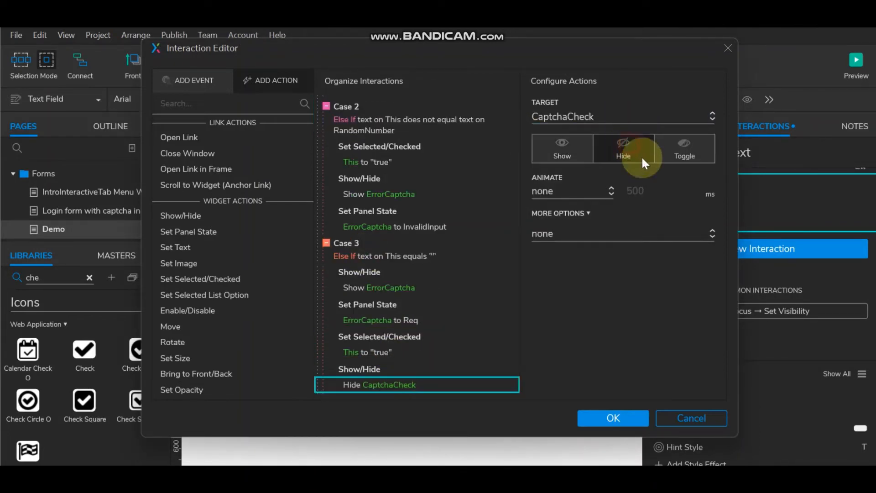
pyautogui.scroll(2, 365, 352)
# Step: Paste the CaptchaCheck action into Case 2 after its panel state action as Hide
pyautogui.click(387, 283)
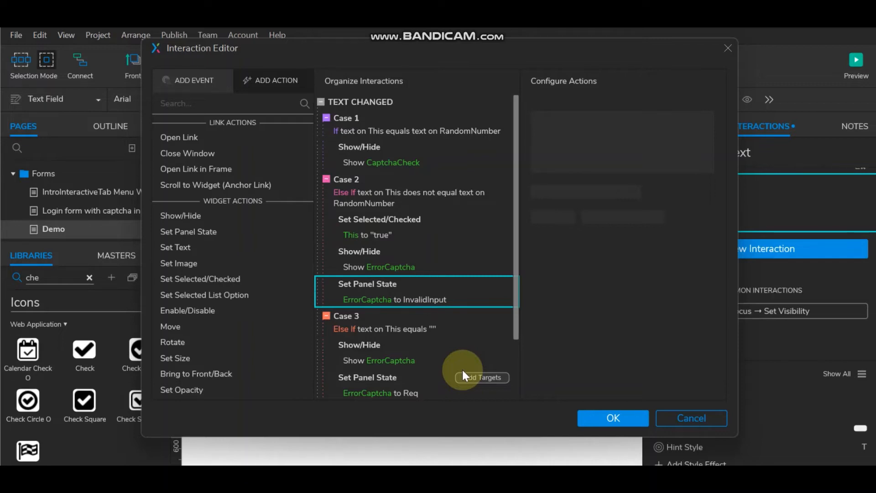
pyautogui.hotkey('ctrl', 'v')
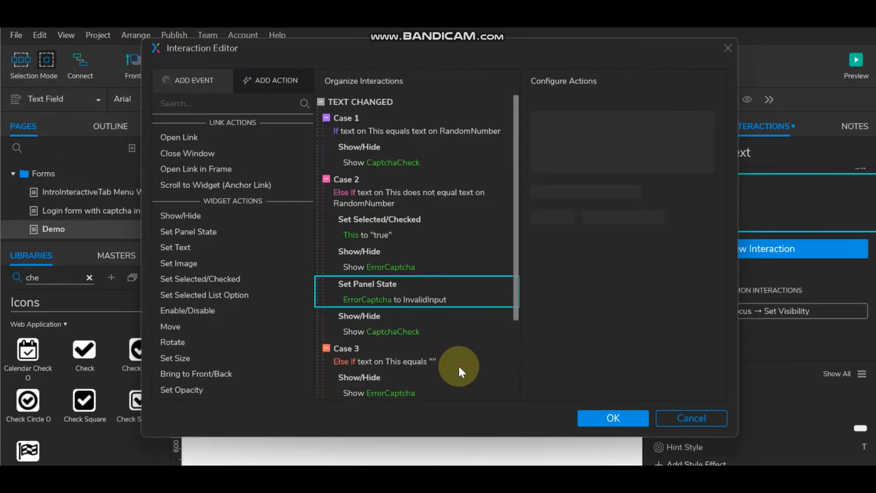
pyautogui.click(392, 327)
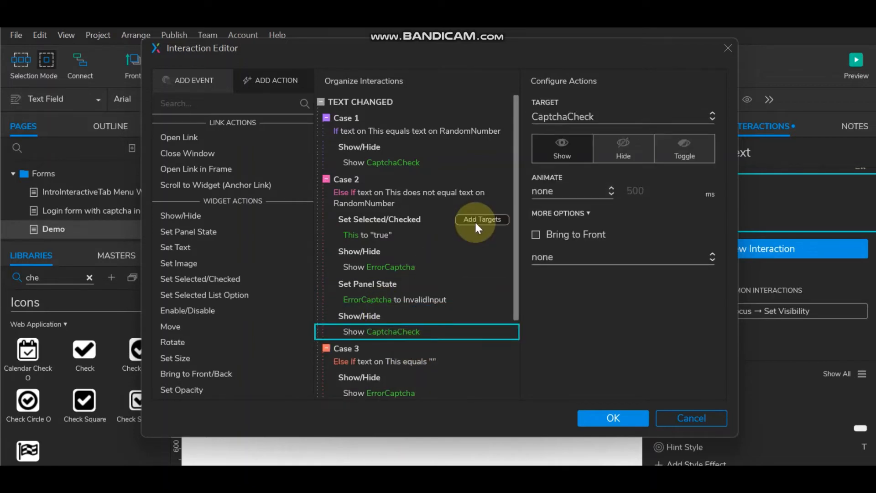
pyautogui.click(632, 154)
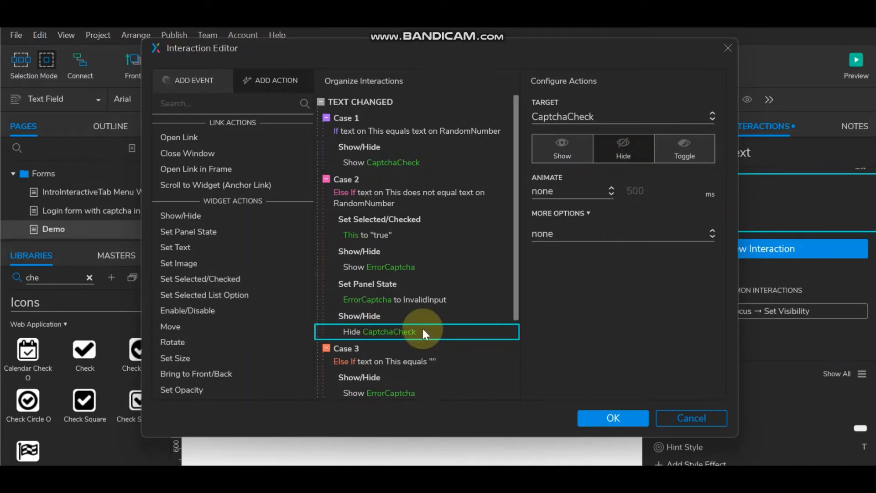
# Step: In Case 1, add an action setting the captcha field's checked state to false
pyautogui.click(362, 145)
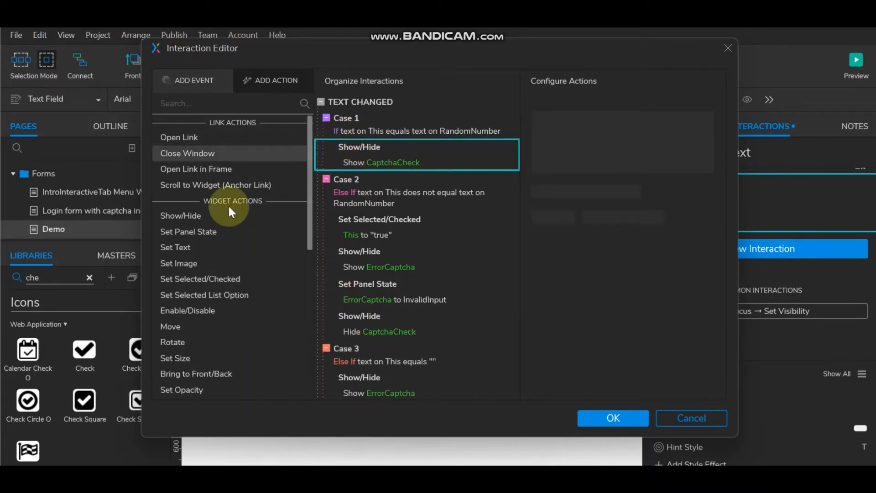
pyautogui.click(214, 278)
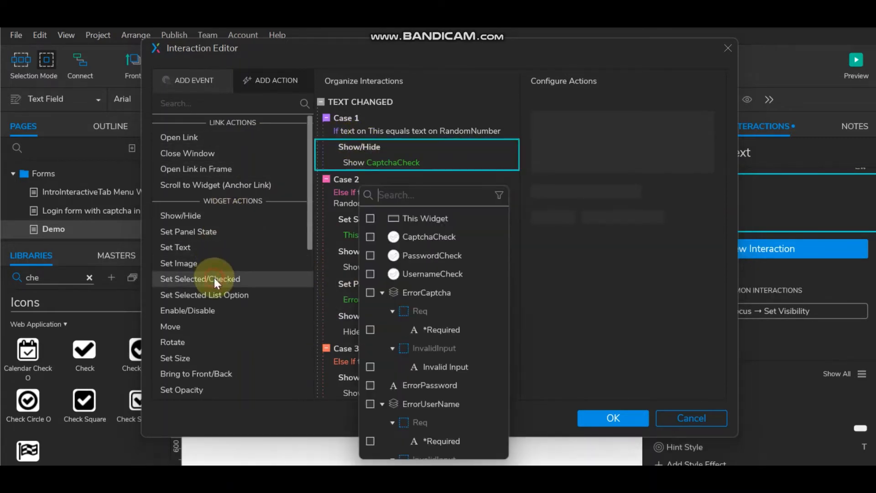
pyautogui.click(368, 215)
pyautogui.click(614, 186)
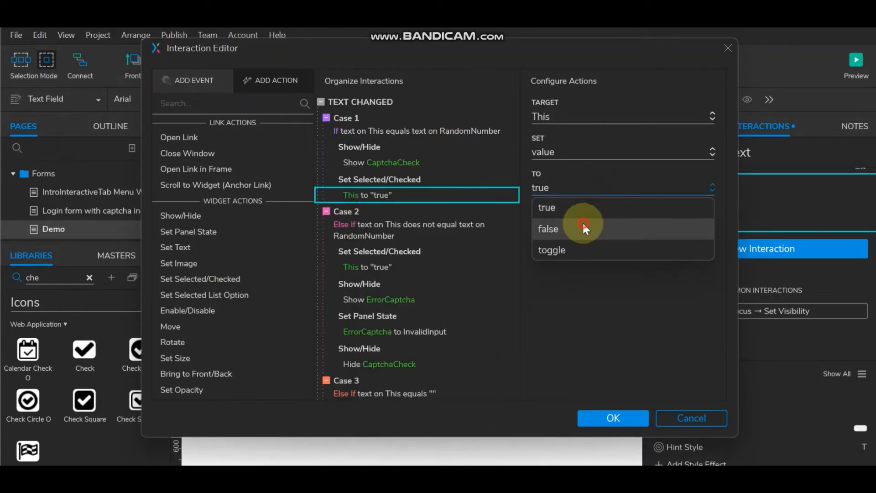
pyautogui.click(584, 229)
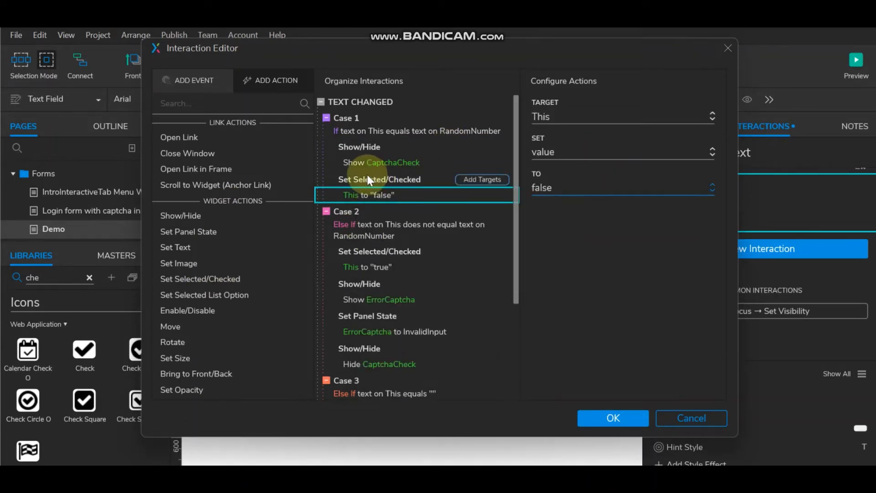
# Step: Copy Case 2's ErrorCaptcha action into Case 1, set it to Hide, and confirm with OK
pyautogui.click(378, 284)
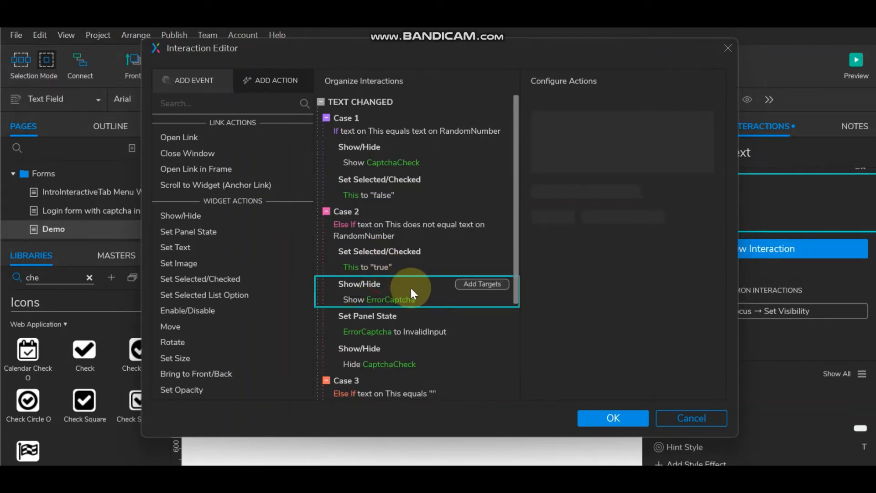
pyautogui.click(405, 177)
pyautogui.hotkey('ctrl', 'v')
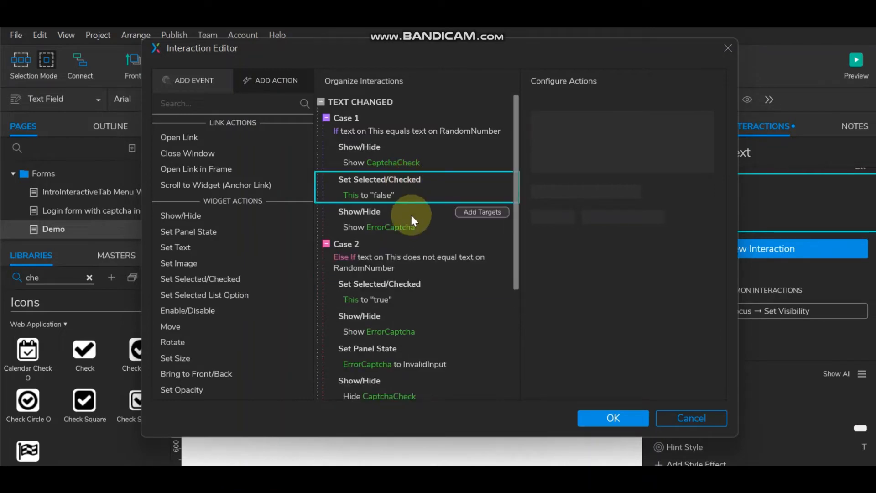
pyautogui.click(376, 225)
pyautogui.click(637, 153)
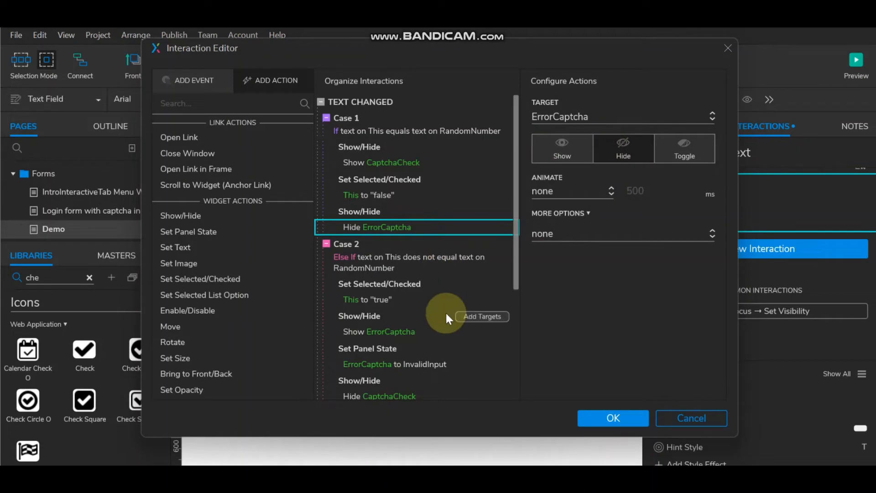
pyautogui.scroll(-4, 446, 313)
pyautogui.scroll(4, 447, 313)
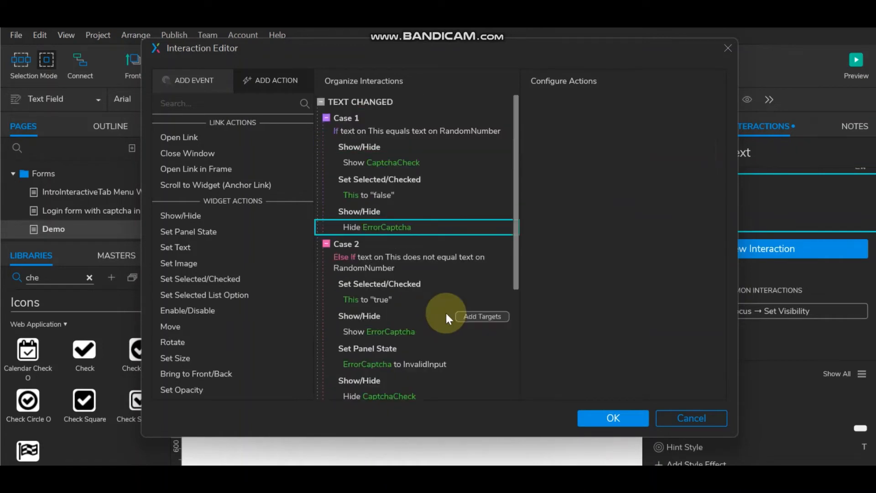
pyautogui.scroll(-2, 445, 311)
pyautogui.scroll(-2, 446, 312)
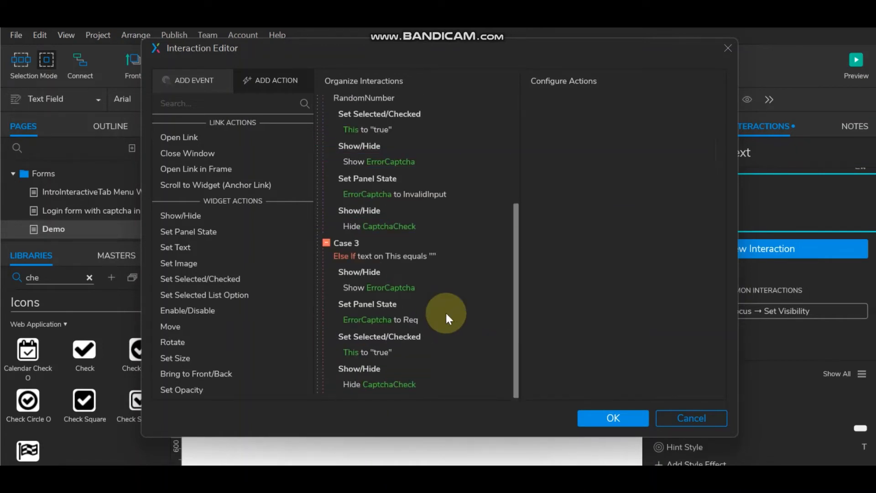
pyautogui.click(618, 417)
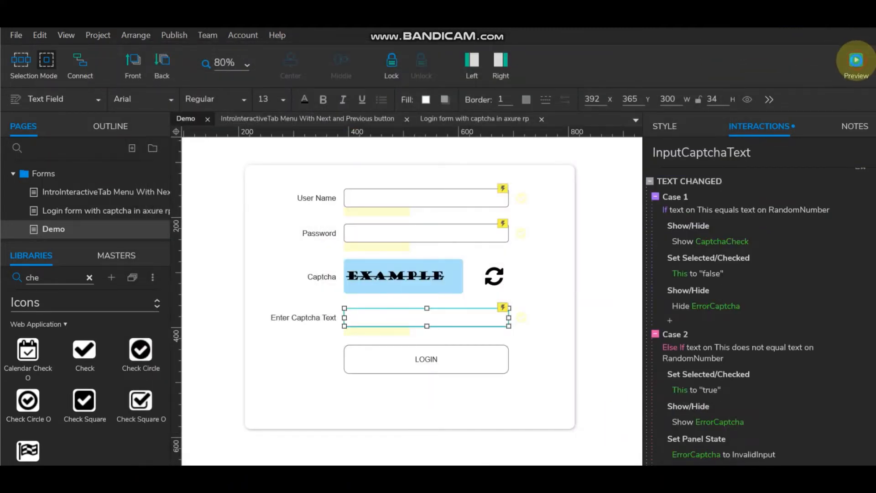
pyautogui.click(855, 60)
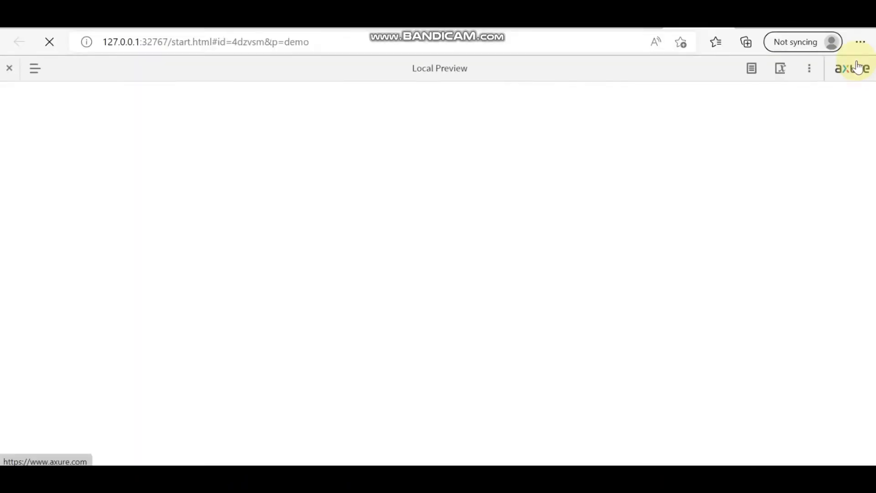
pyautogui.click(395, 200)
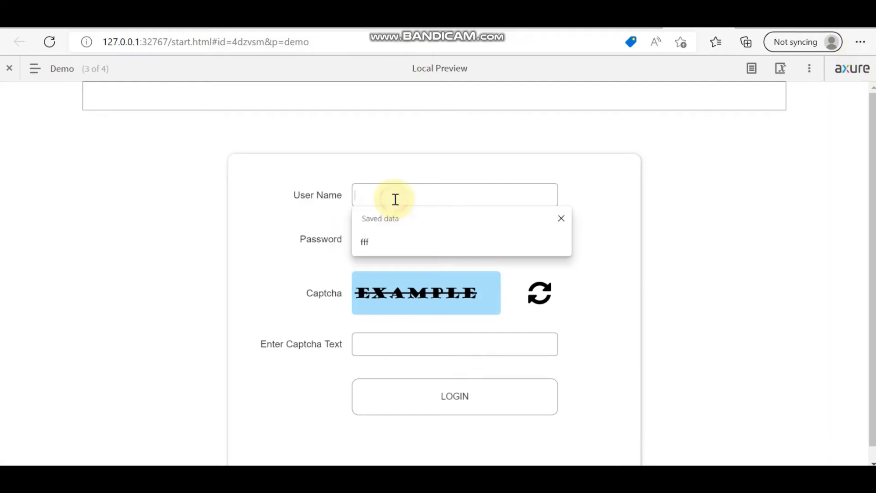
pyautogui.write('ram')
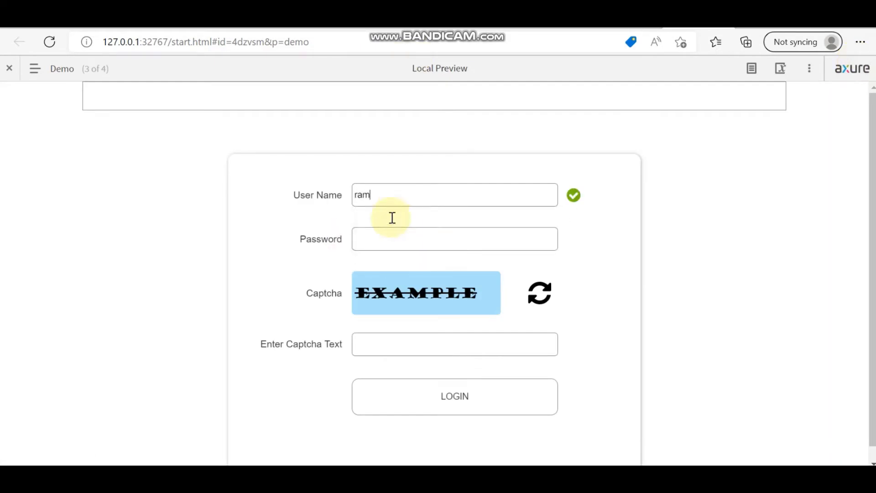
pyautogui.click(391, 236)
pyautogui.write('123456')
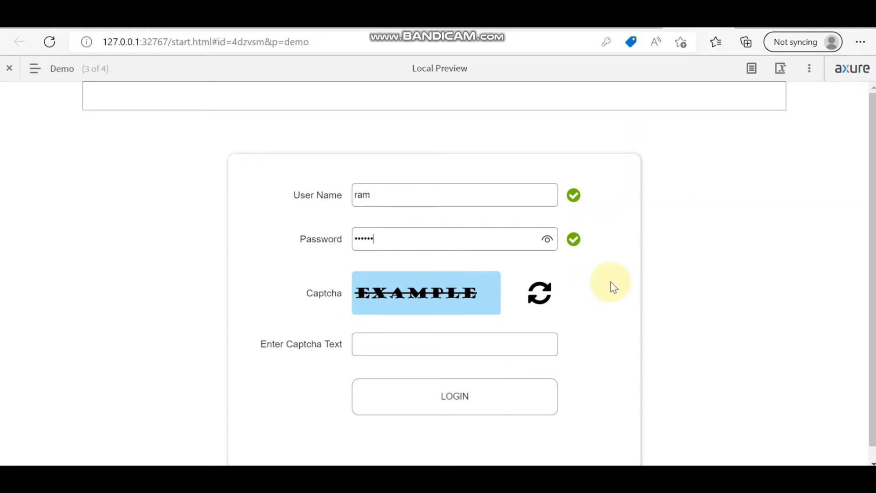
pyautogui.scroll(-1, 611, 285)
pyautogui.click(407, 333)
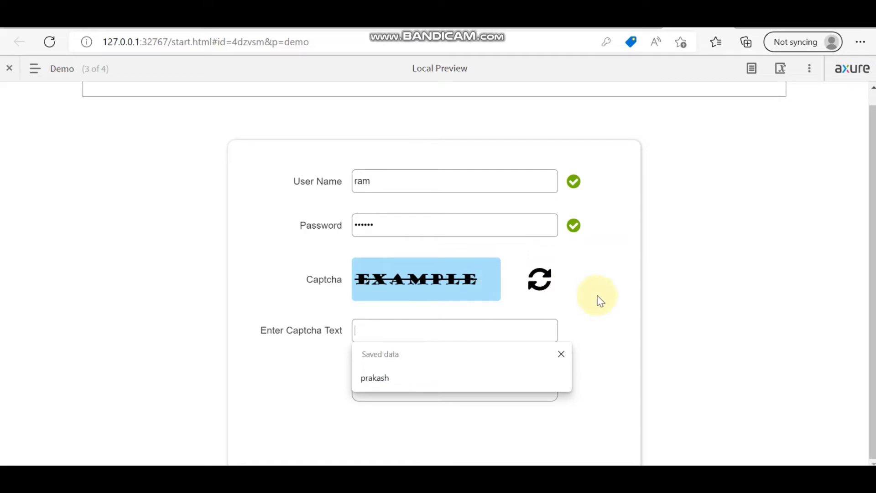
pyautogui.write('E')
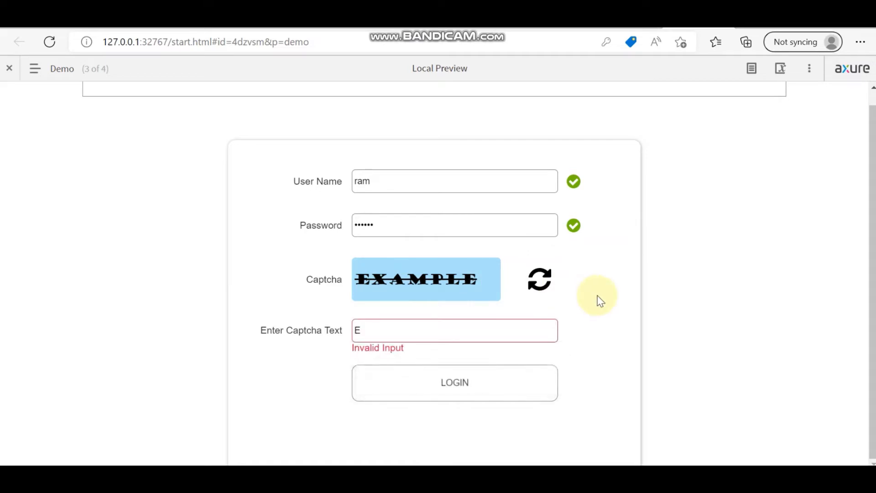
pyautogui.write('xamle')
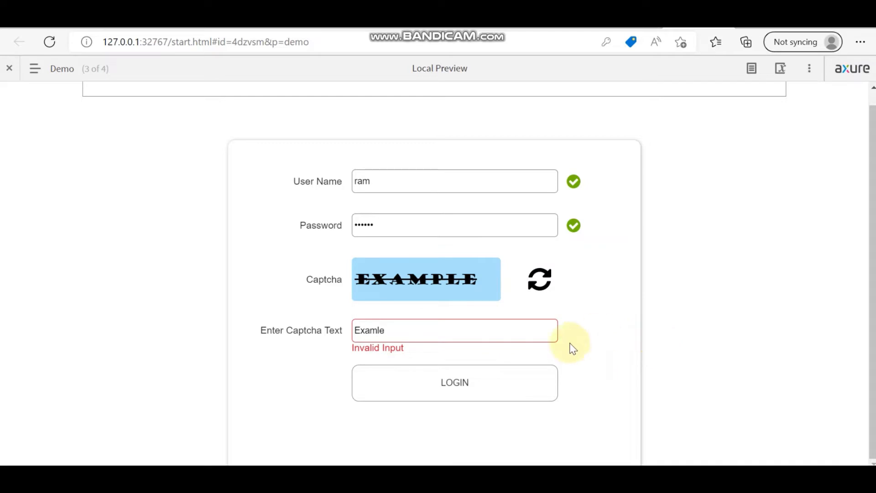
pyautogui.press('BackSpace')
pyautogui.press('BackSpace')
pyautogui.press('BackSpace')
pyautogui.press('BackSpace')
pyautogui.press('BackSpace')
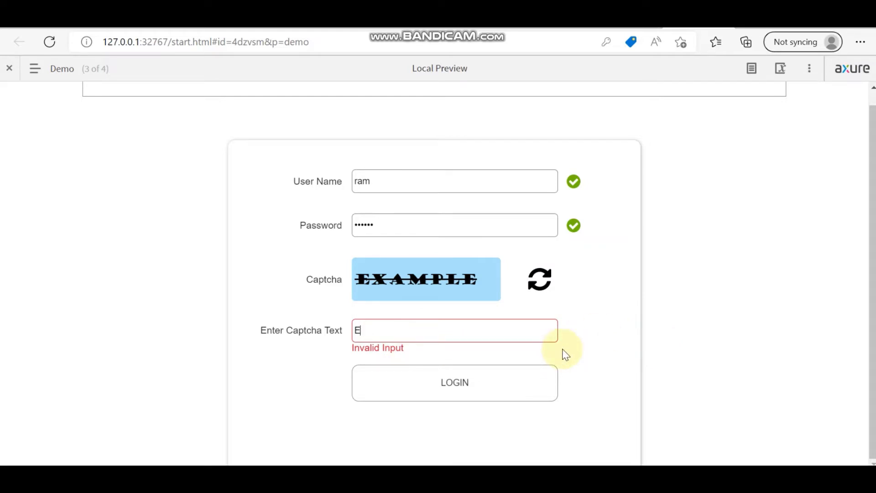
pyautogui.write('XAMPLE')
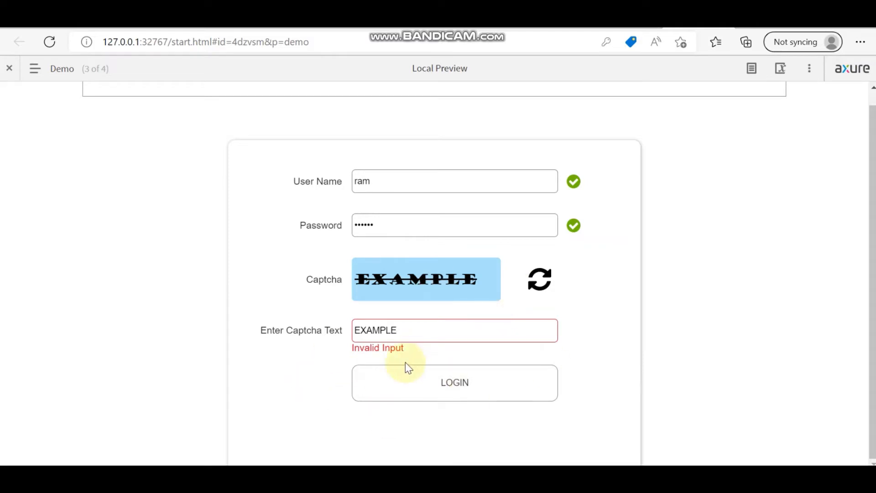
pyautogui.click(298, 477)
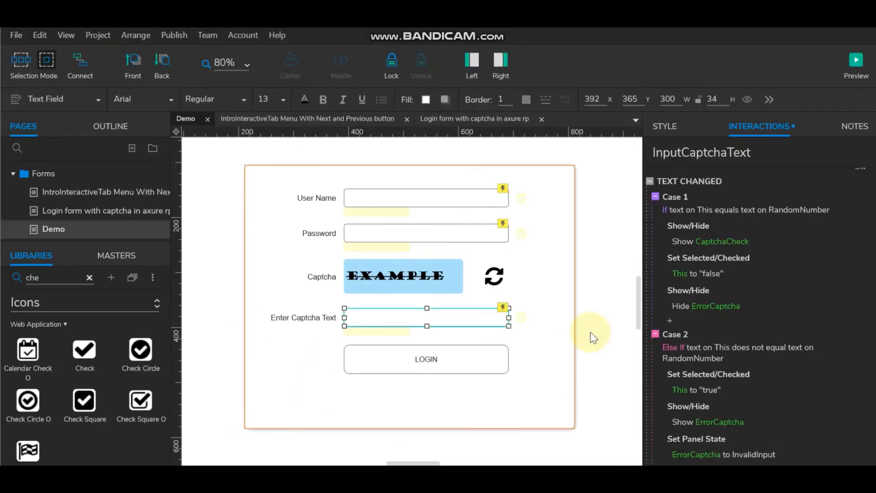
# Step: Review the Enter Captcha Text field's Text Changed cases, then preview the login form in the browser
pyautogui.click(601, 310)
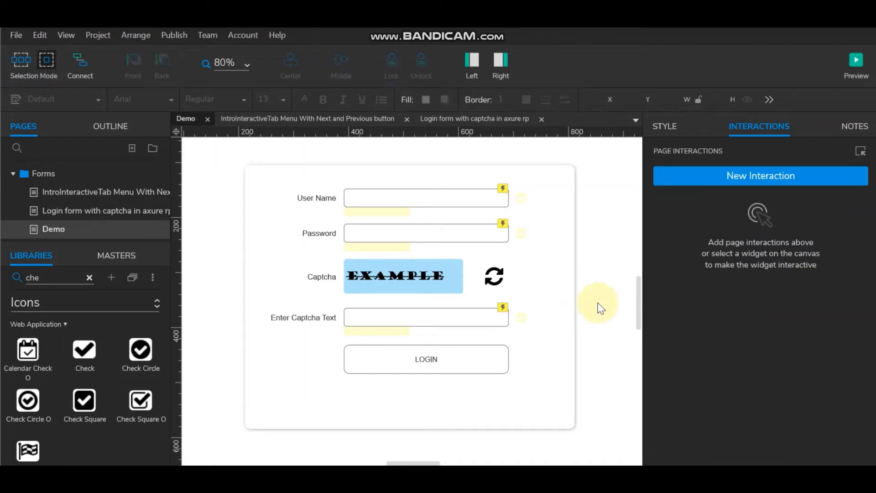
pyautogui.click(429, 315)
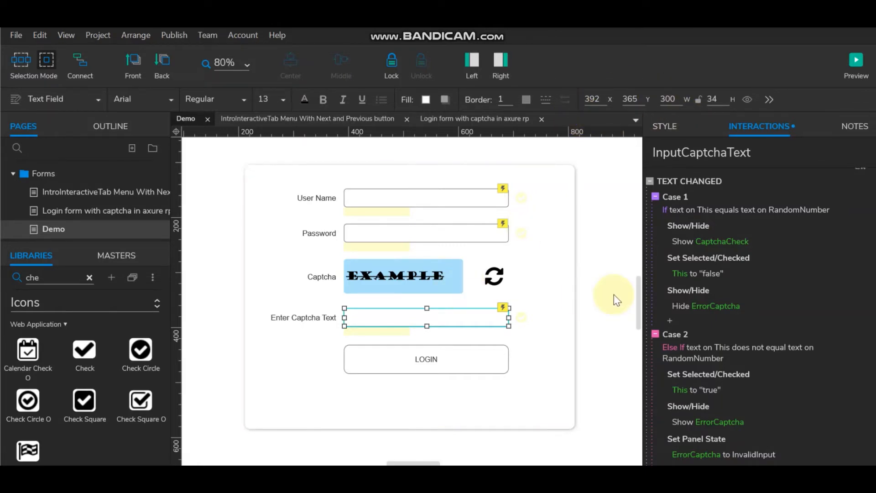
pyautogui.click(588, 294)
pyautogui.click(434, 319)
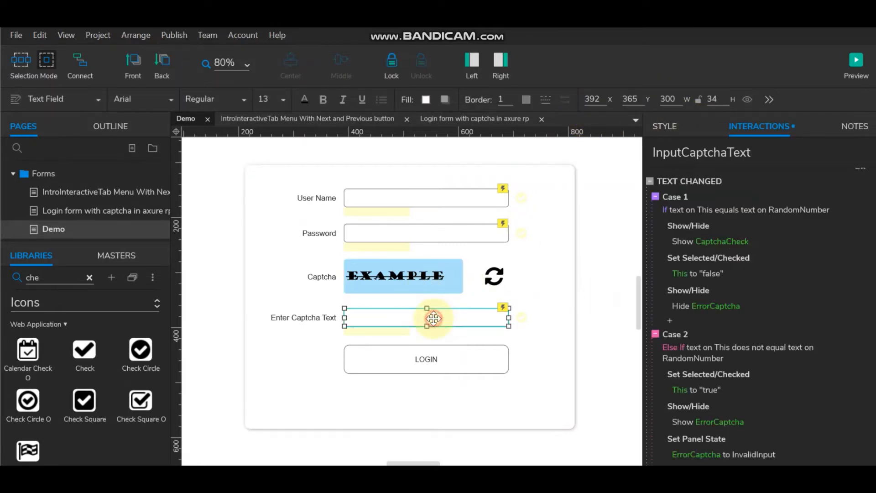
pyautogui.click(855, 59)
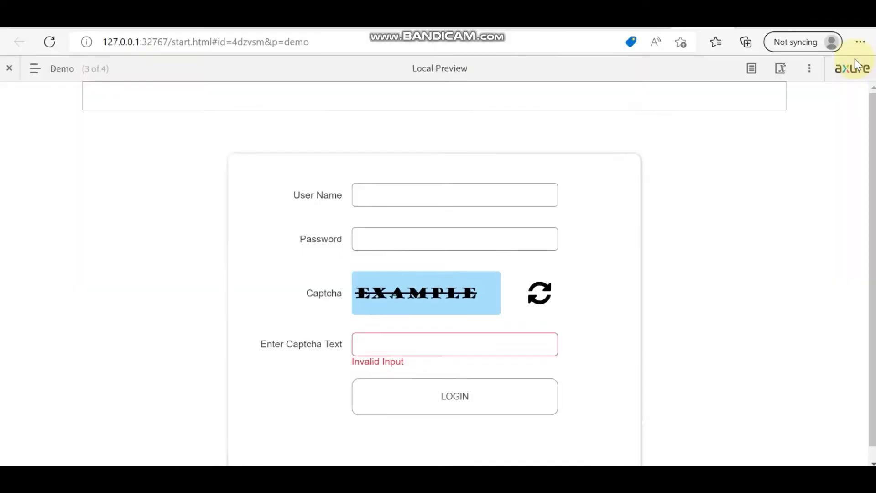
# Step: Fill the preview form with a user name, a password and captcha text 'Example', then return to the editor
pyautogui.click(437, 195)
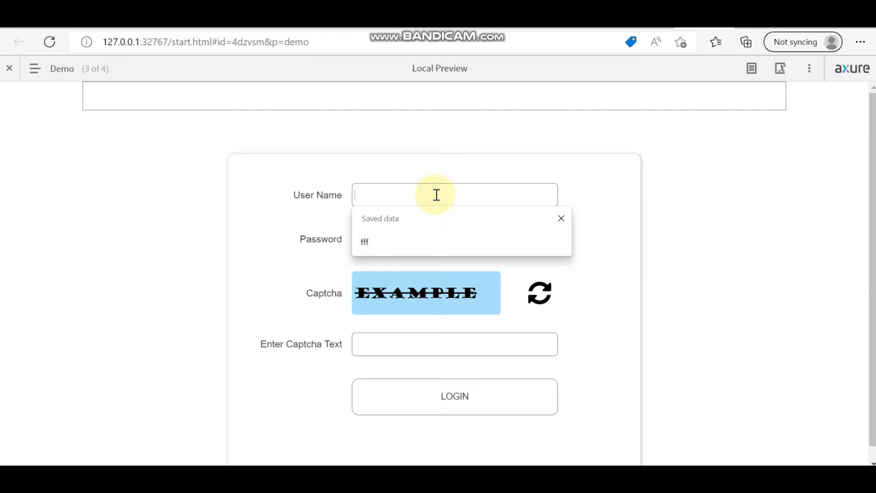
pyautogui.write('shyam')
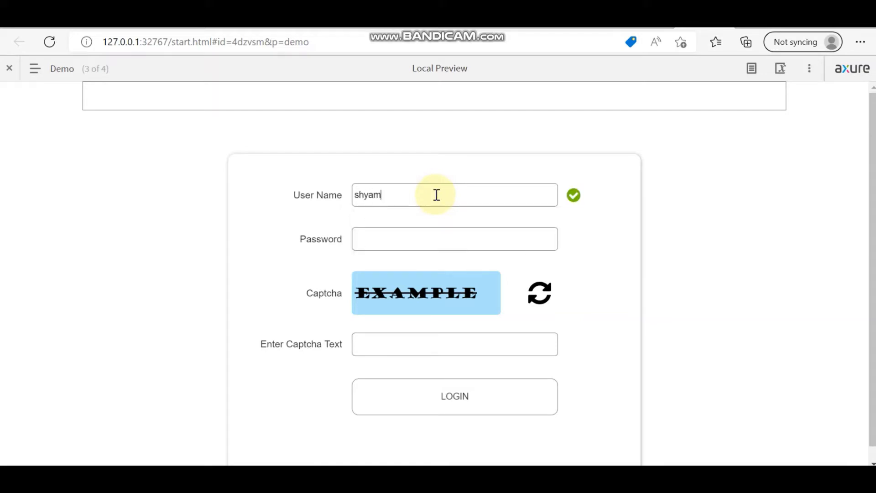
pyautogui.click(434, 241)
pyautogui.write('12')
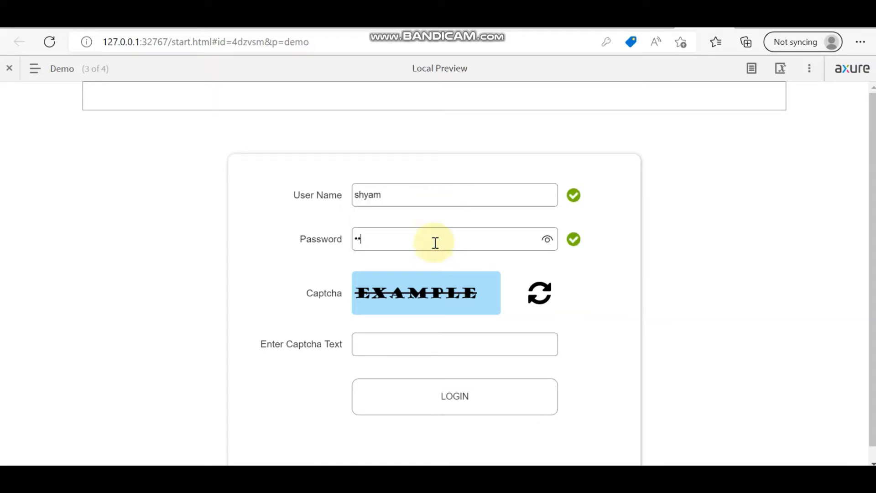
pyautogui.write('3')
pyautogui.click(402, 347)
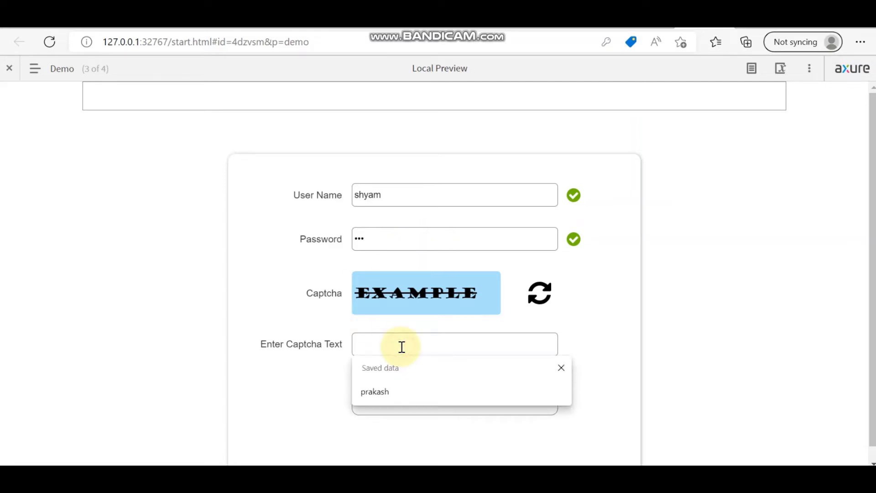
pyautogui.write('E')
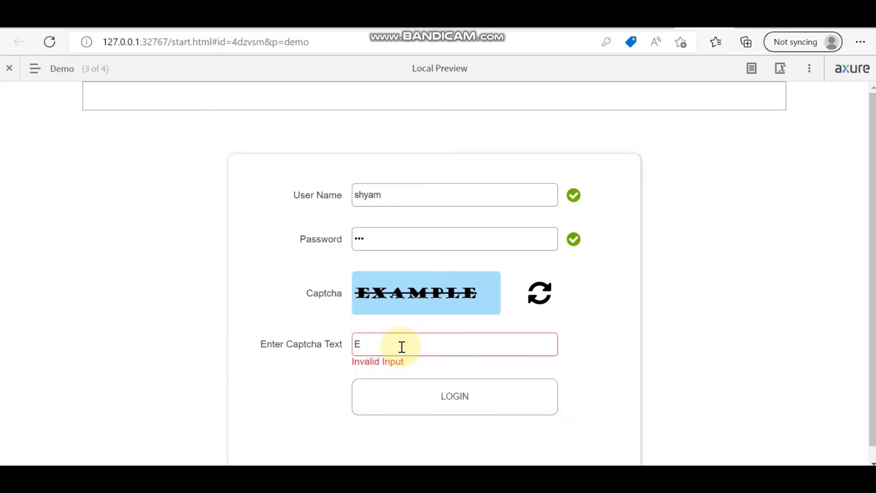
pyautogui.write('xampler')
pyautogui.press('BackSpace')
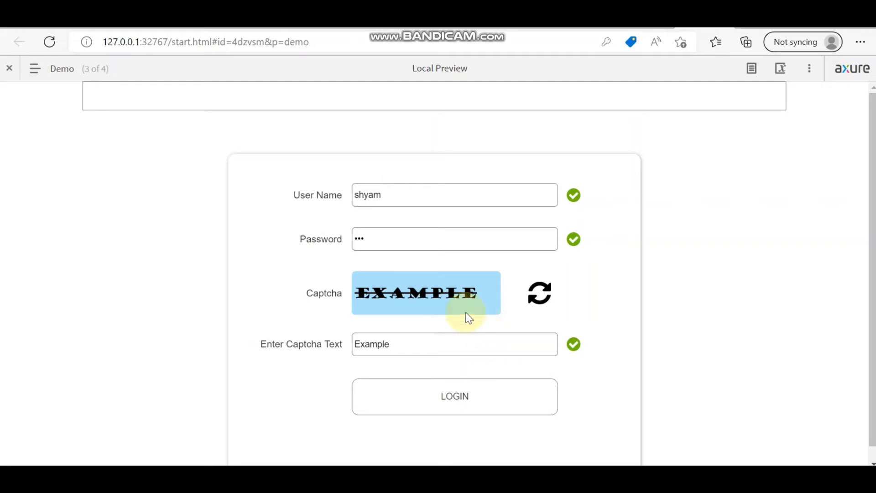
pyautogui.hotkey('alt', 'Tab')
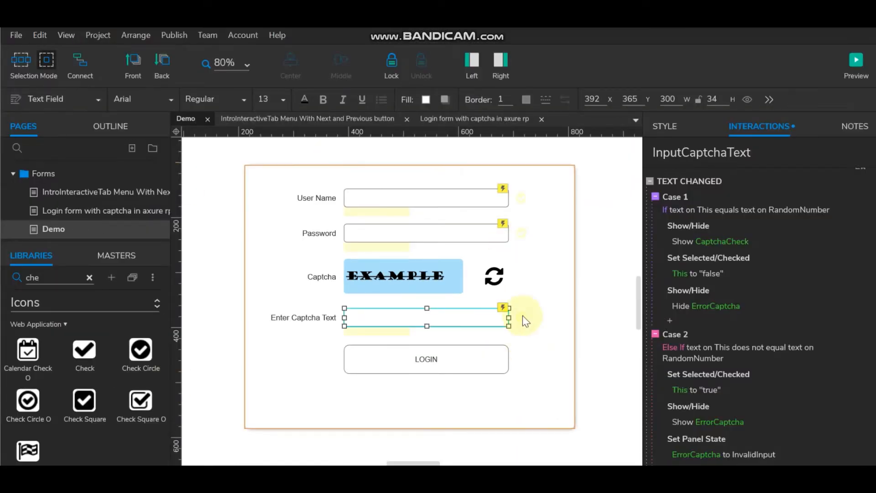
# Step: Switch the RandomNumber captcha text's font from Goudy Stout to Merriweather
pyautogui.click(597, 303)
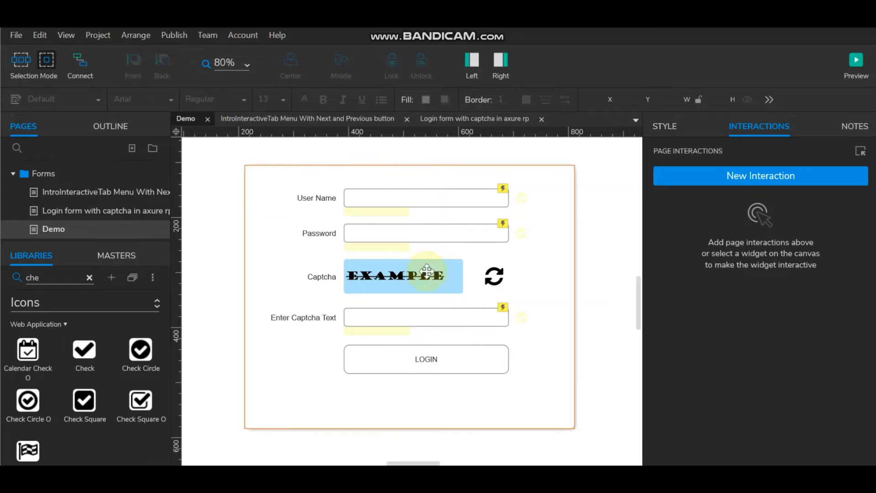
pyautogui.click(409, 277)
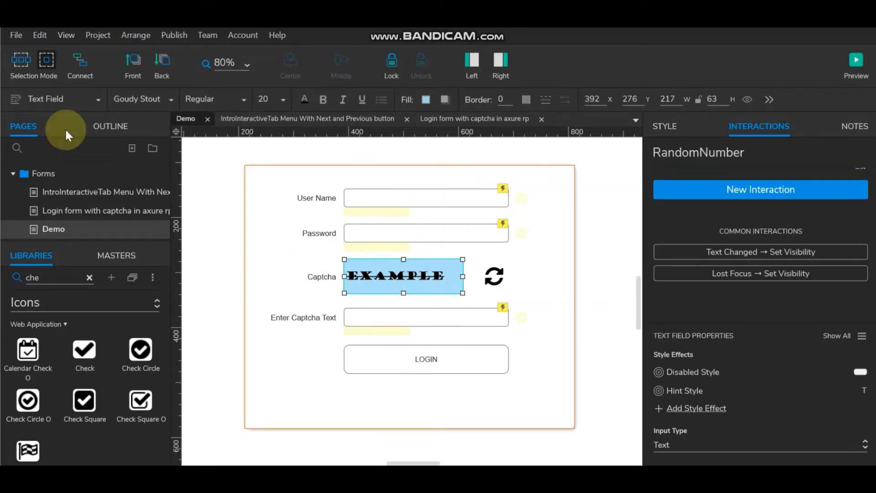
pyautogui.click(167, 99)
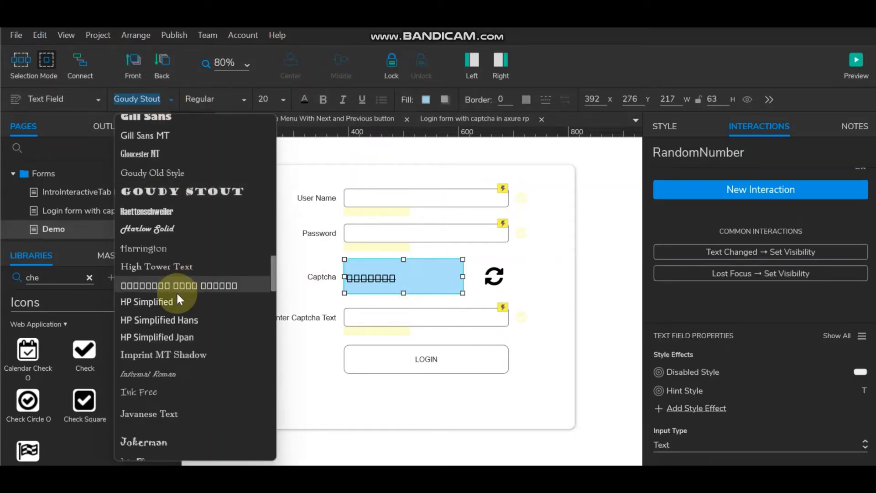
pyautogui.scroll(10, 201, 184)
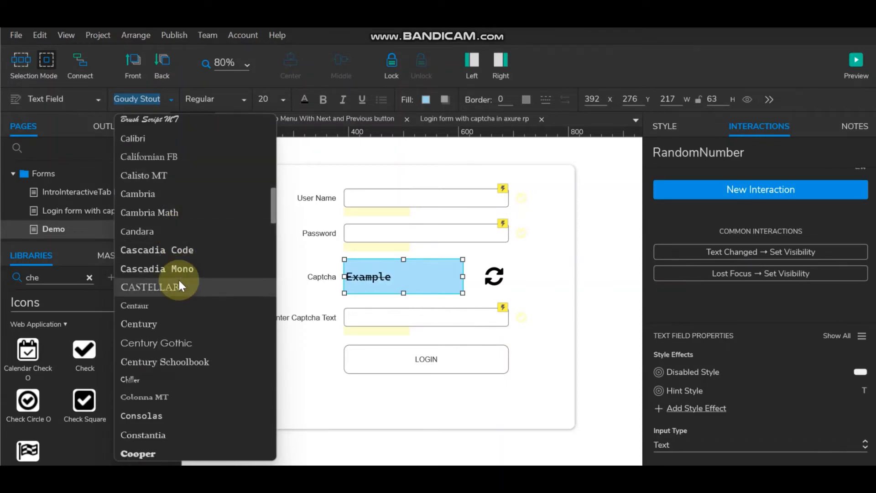
pyautogui.scroll(10, 179, 237)
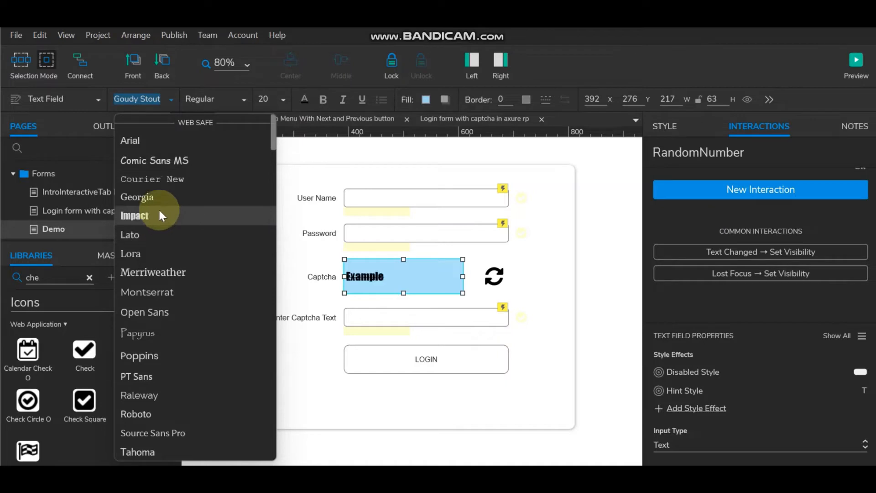
pyautogui.click(155, 274)
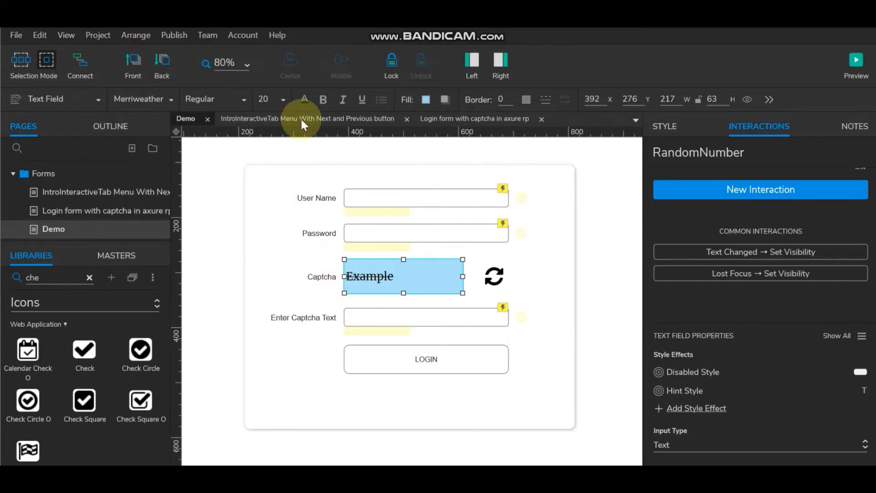
pyautogui.click(280, 99)
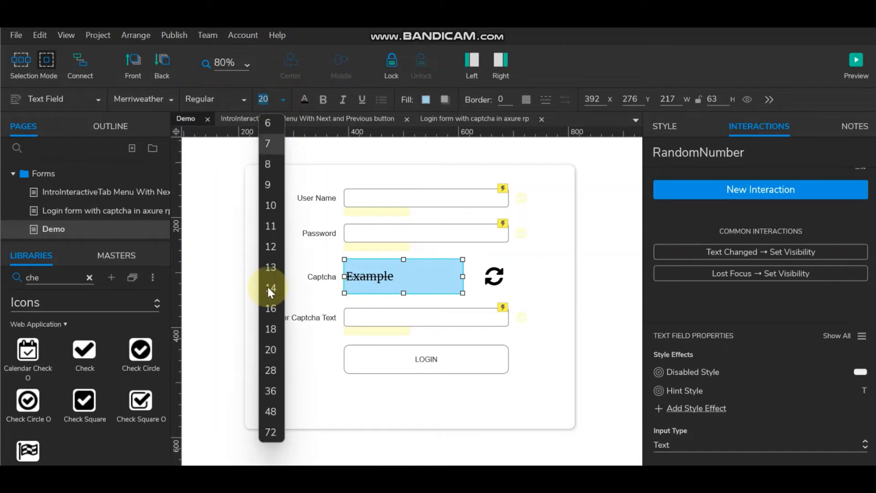
# Step: Set the captcha text to size 36 and change it from 'Example' to 'Exam345'
pyautogui.click(269, 389)
pyautogui.doubleClick(419, 279)
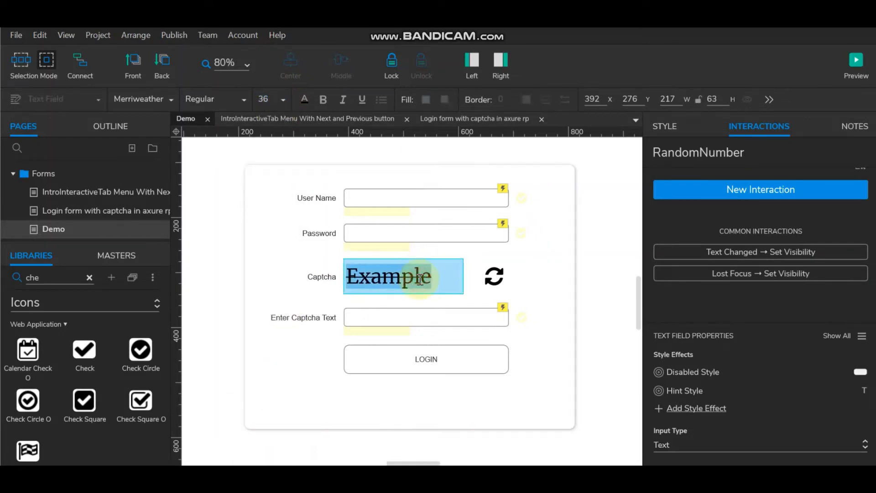
pyautogui.moveTo(404, 280); pyautogui.dragTo(437, 277)
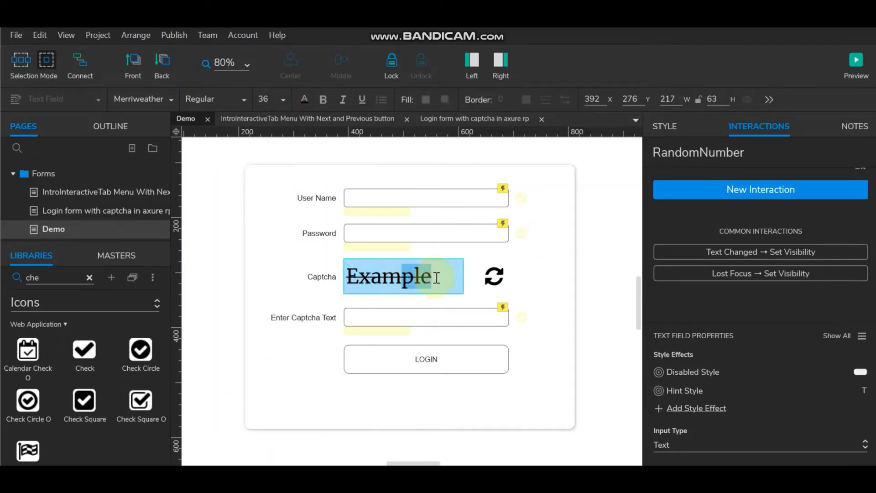
pyautogui.write('345')
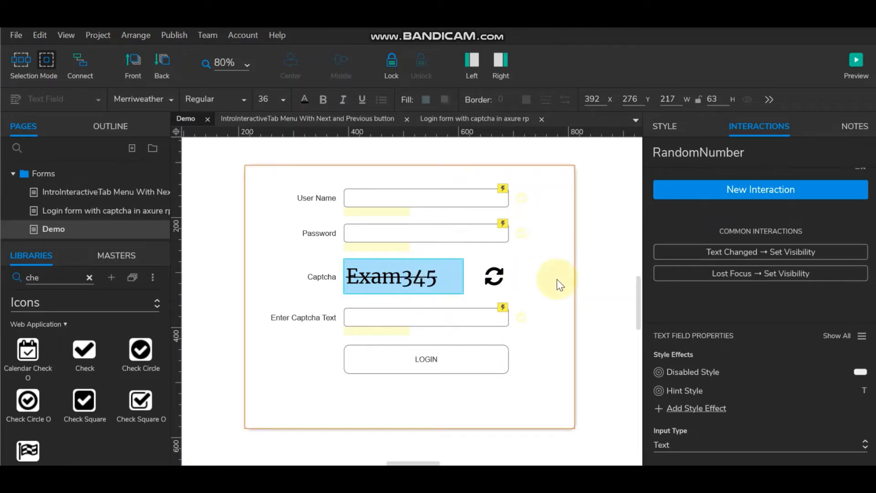
pyautogui.click(583, 270)
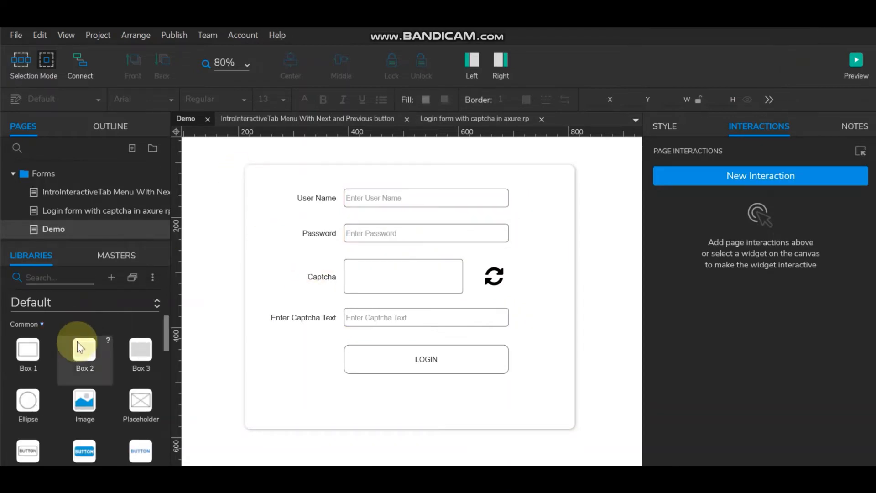
# Step: Place a label reading '*Required' under the User Name field
pyautogui.scroll(-3, 78, 343)
pyautogui.scroll(-3, 77, 341)
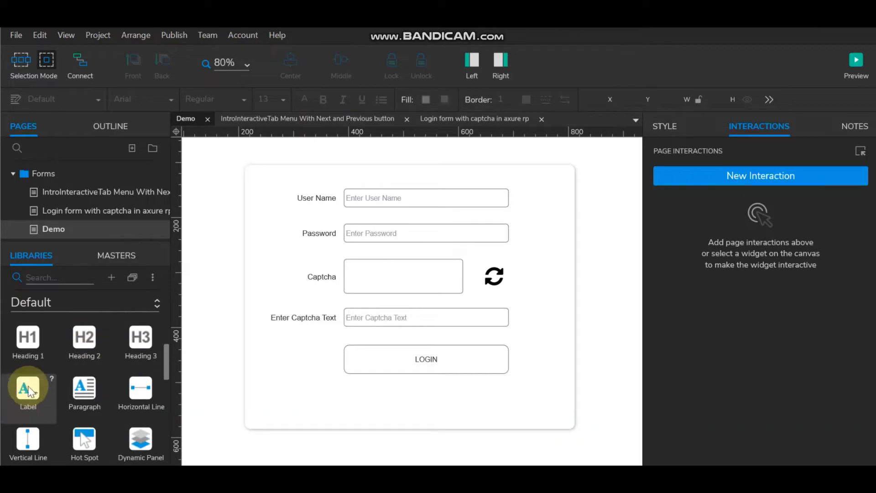
pyautogui.moveTo(29, 385); pyautogui.dragTo(346, 209)
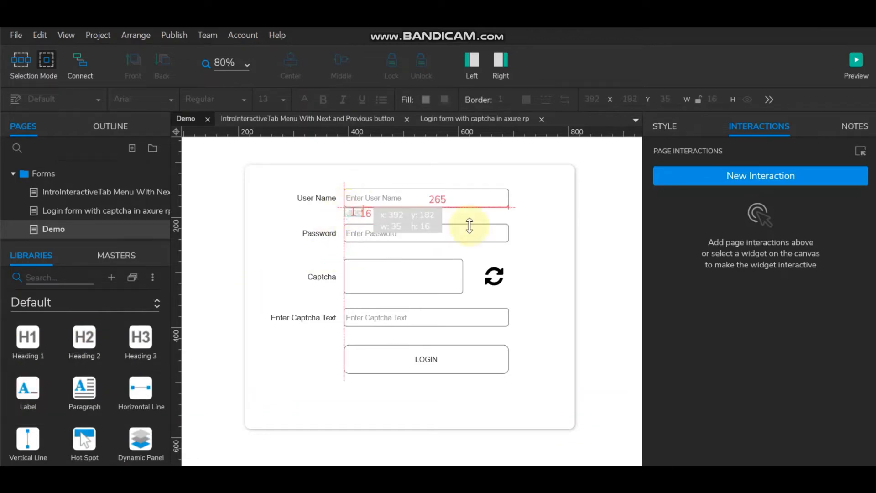
pyautogui.click(618, 232)
pyautogui.doubleClick(353, 212)
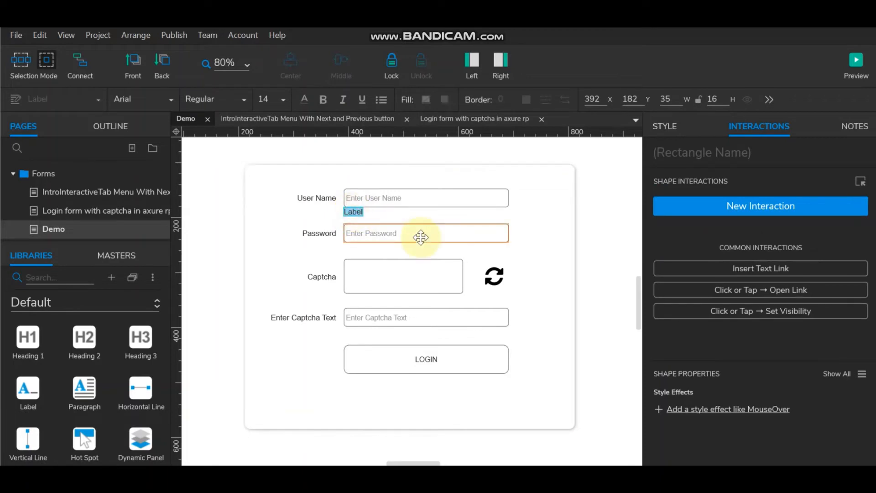
pyautogui.write('R')
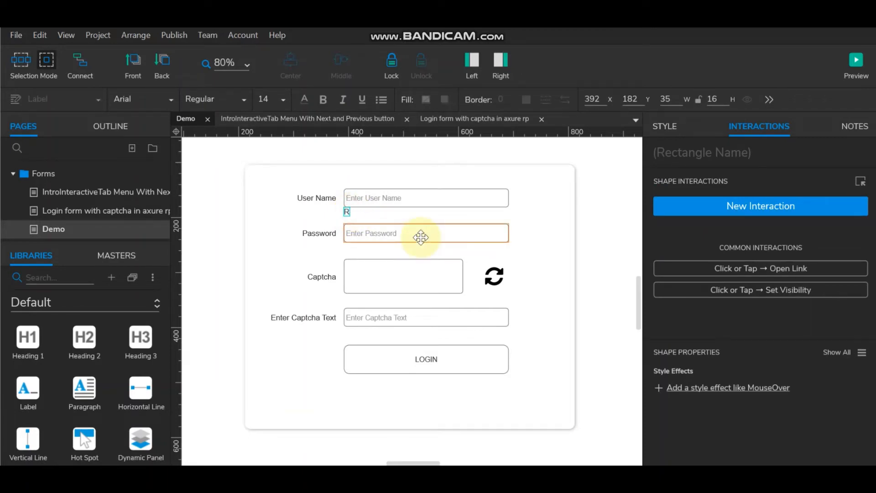
pyautogui.write('e')
pyautogui.write('qu')
pyautogui.write('ired')
pyautogui.write('*')
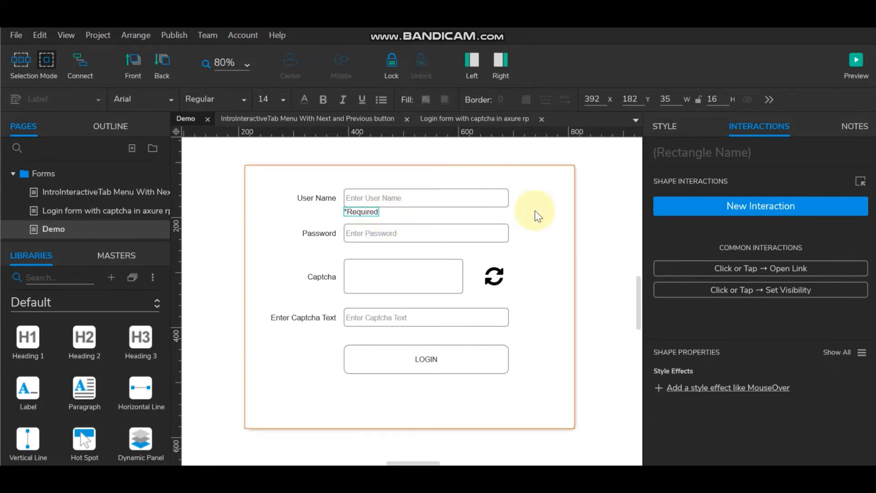
pyautogui.click(587, 211)
# Step: Widen the *Required label to fit its text and color it red
pyautogui.click(368, 211)
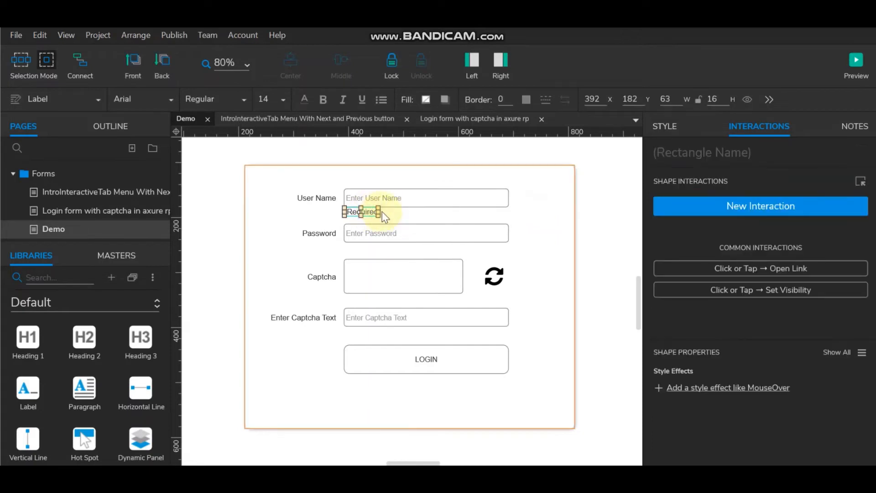
pyautogui.moveTo(379, 211); pyautogui.dragTo(406, 211)
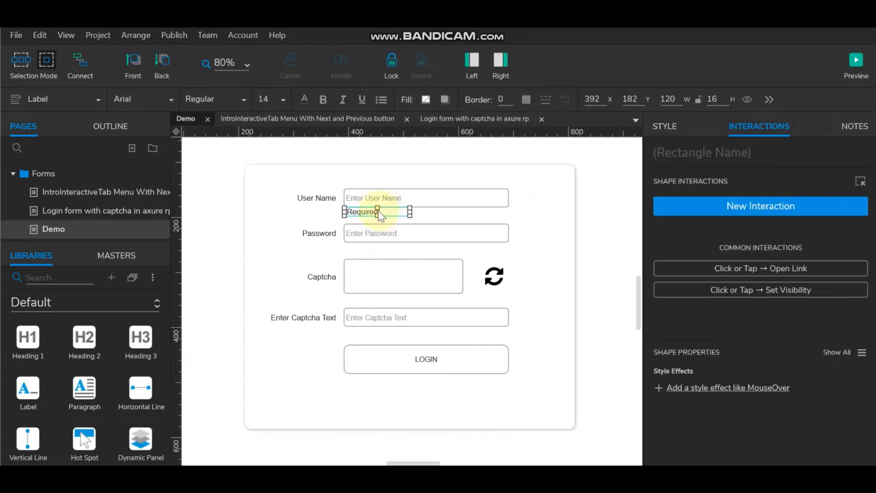
pyautogui.doubleClick(404, 211)
pyautogui.click(304, 99)
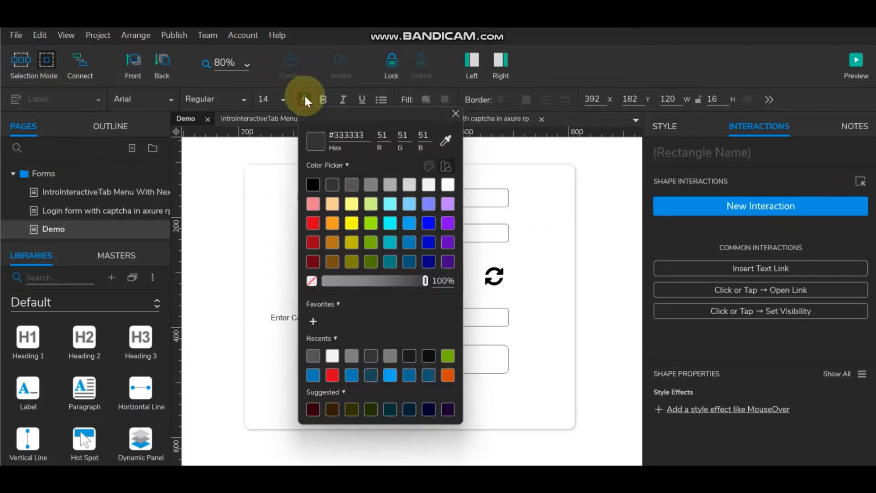
pyautogui.click(313, 223)
pyautogui.click(229, 199)
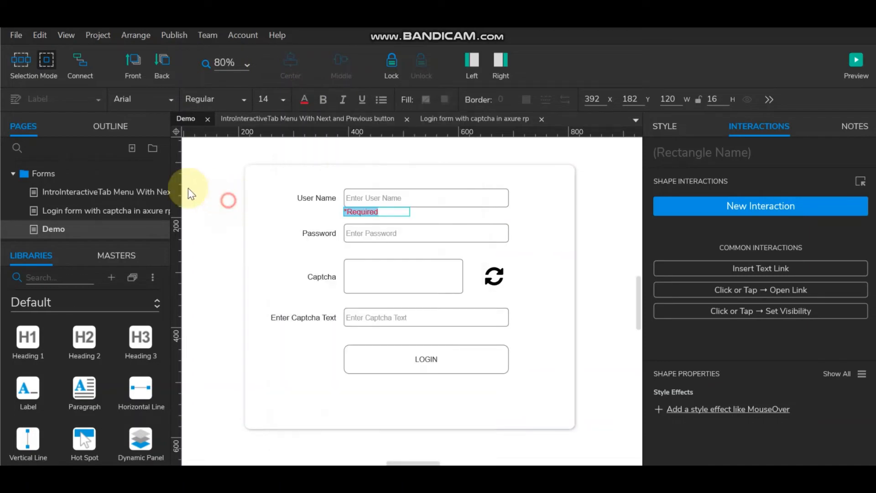
# Step: Ctrl-drag copies of the red *Required label under the Password and Enter Captcha Text fields
pyautogui.moveTo(368, 211); pyautogui.dragTo(372, 249)
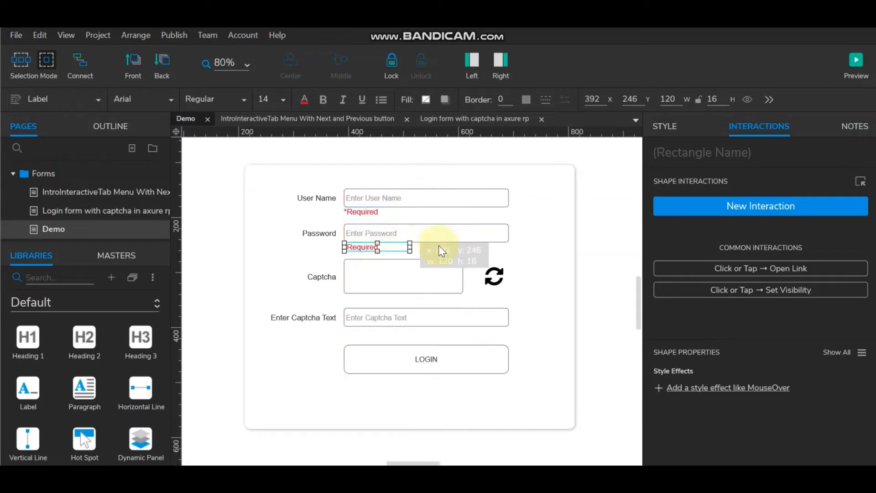
pyautogui.click(586, 234)
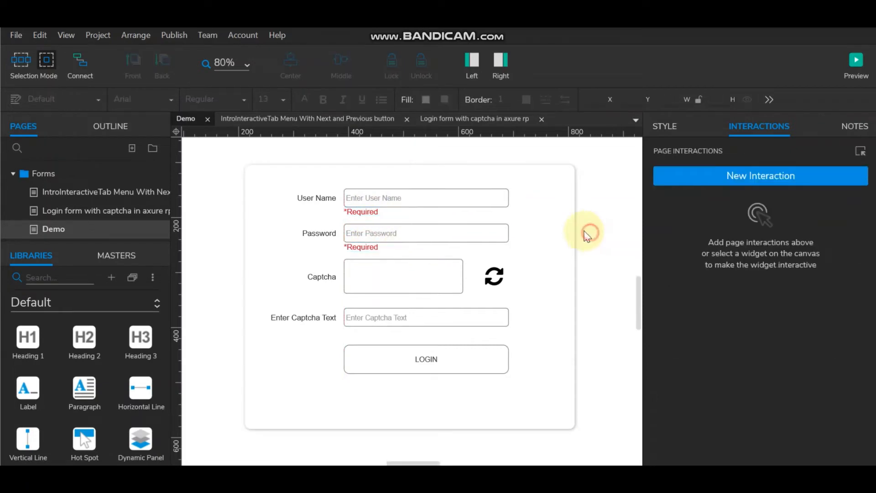
pyautogui.click(364, 248)
pyautogui.moveTo(367, 253); pyautogui.dragTo(369, 339)
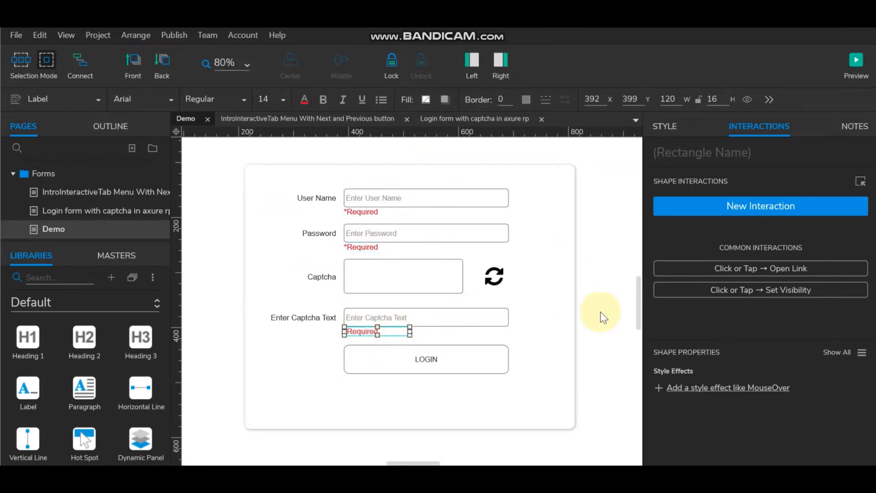
pyautogui.click(599, 276)
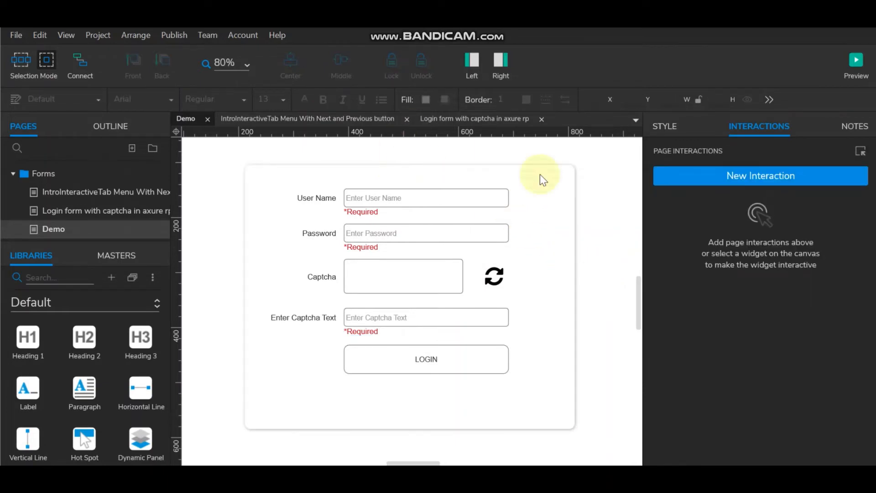
# Step: Convert the User Name *Required label into a dynamic panel and open it for editing
pyautogui.click(367, 213)
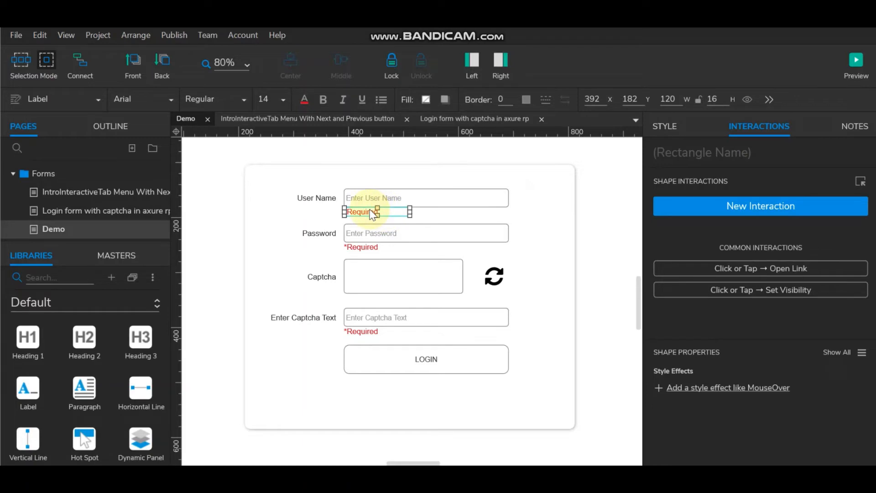
pyautogui.rightClick(372, 213)
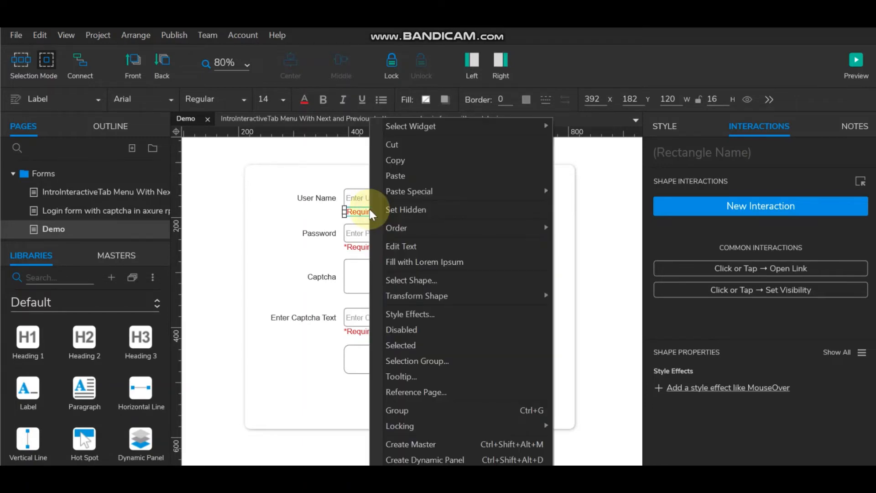
pyautogui.click(418, 460)
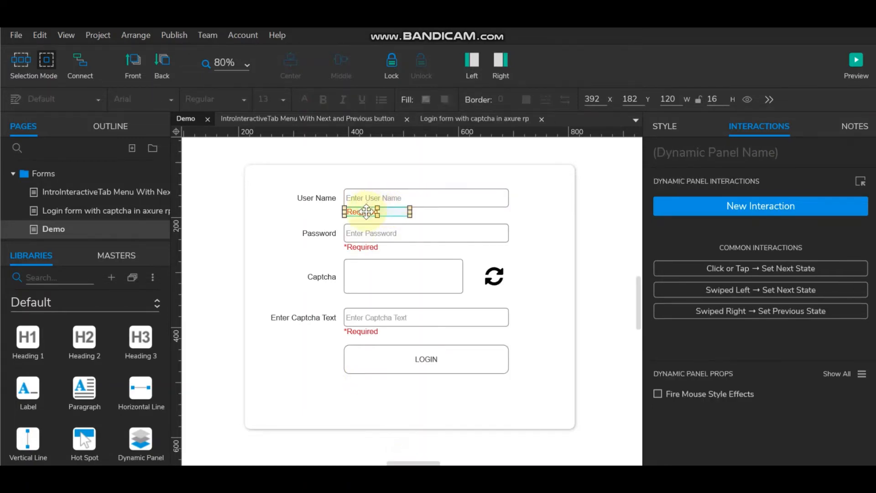
pyautogui.doubleClick(367, 211)
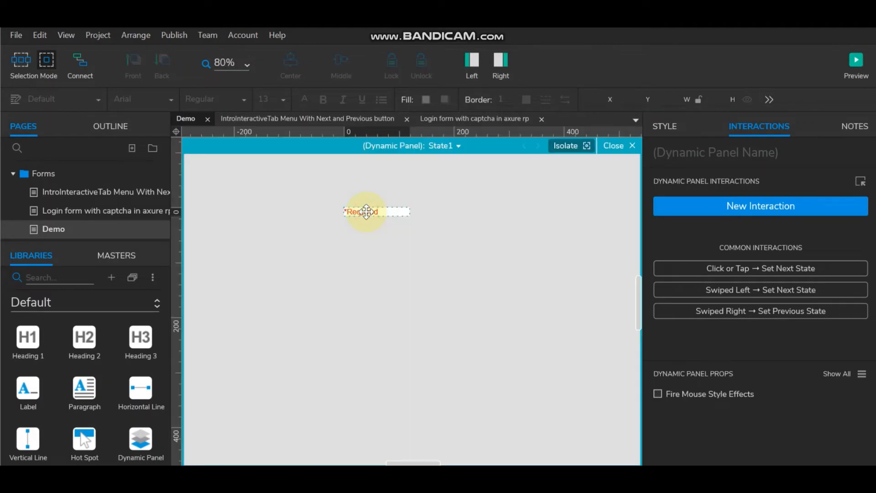
# Step: Duplicate the panel's state as InvalidInput with its label reading 'Invalid Input', then close the editor
pyautogui.click(458, 145)
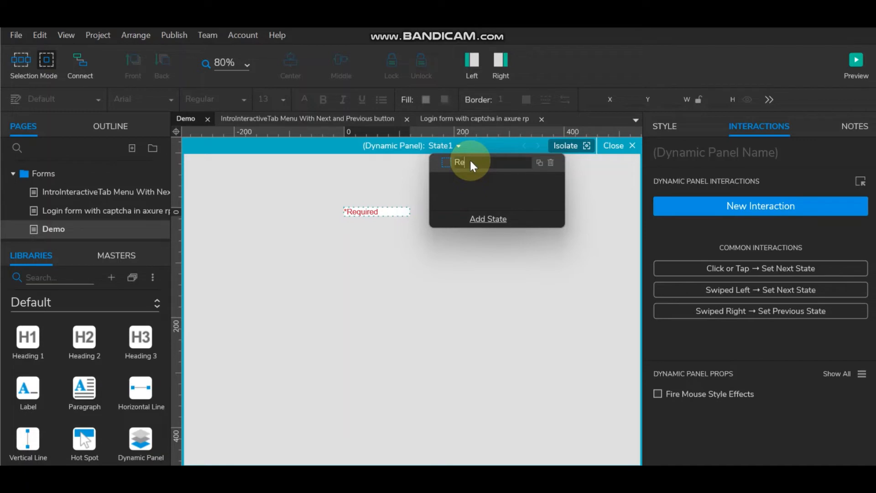
pyautogui.click(541, 163)
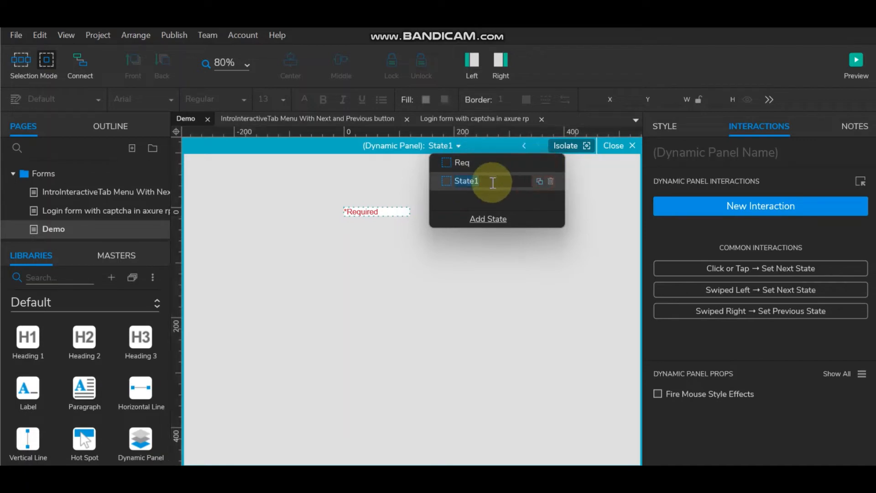
pyautogui.press('BackSpace')
pyautogui.write('InvalidInput')
pyautogui.click(358, 211)
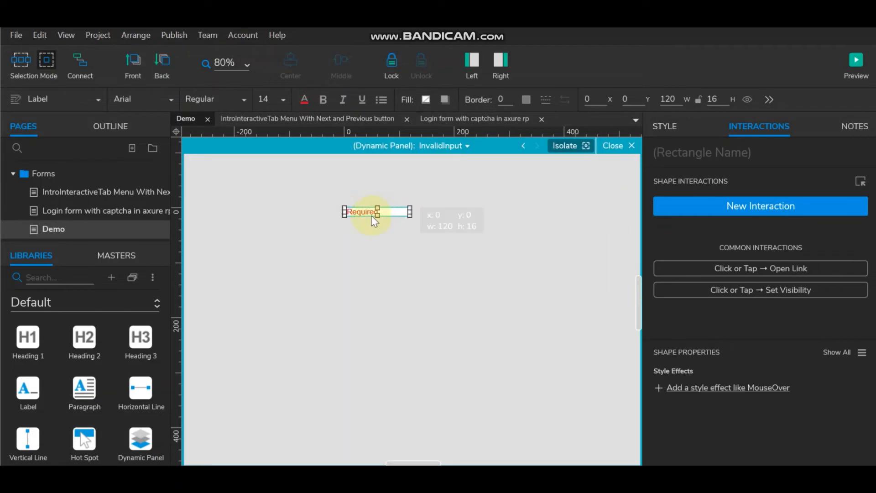
pyautogui.doubleClick(369, 215)
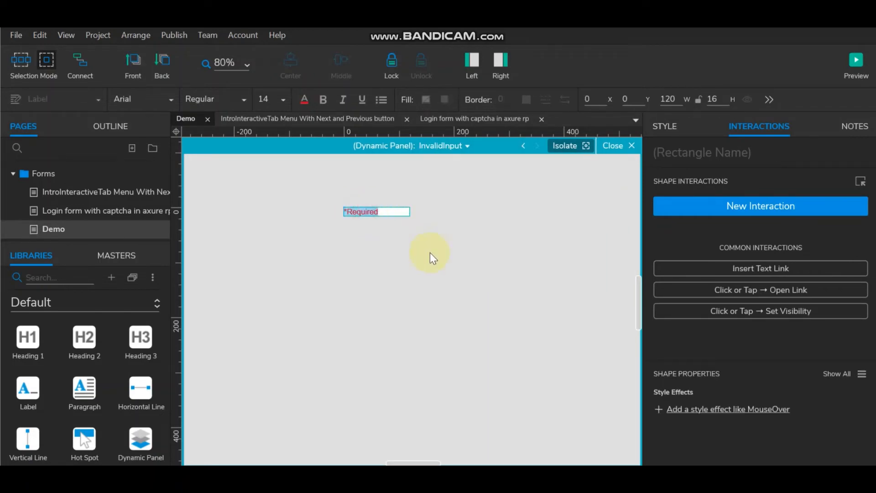
pyautogui.press('BackSpace')
pyautogui.write('Inval')
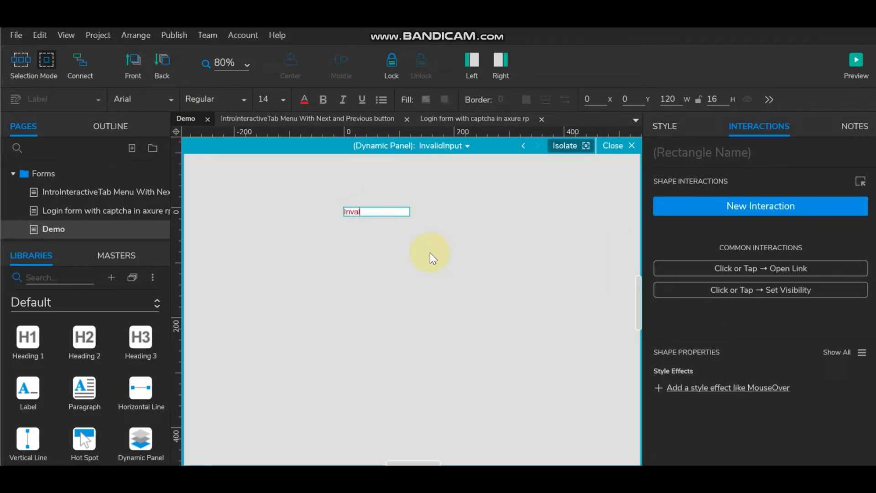
pyautogui.write('id Input')
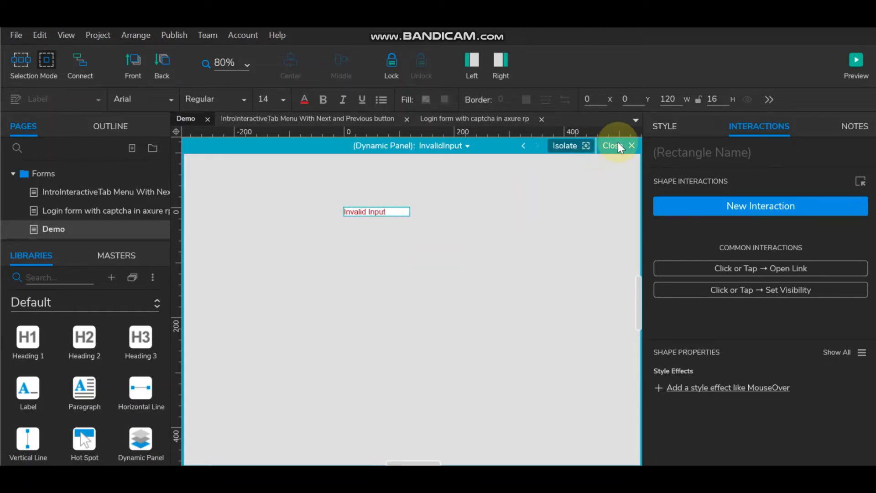
pyautogui.click(618, 146)
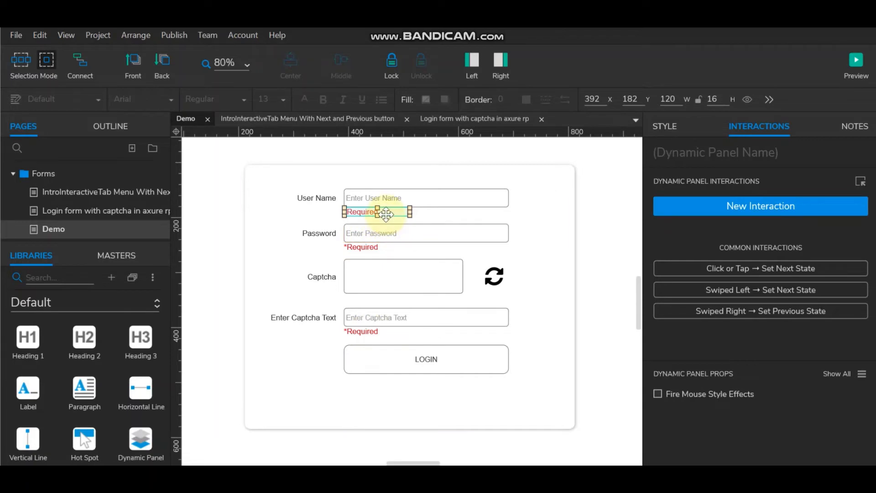
# Step: Copy the User Name *Required dynamic panel under the Enter Captcha Text field
pyautogui.click(376, 331)
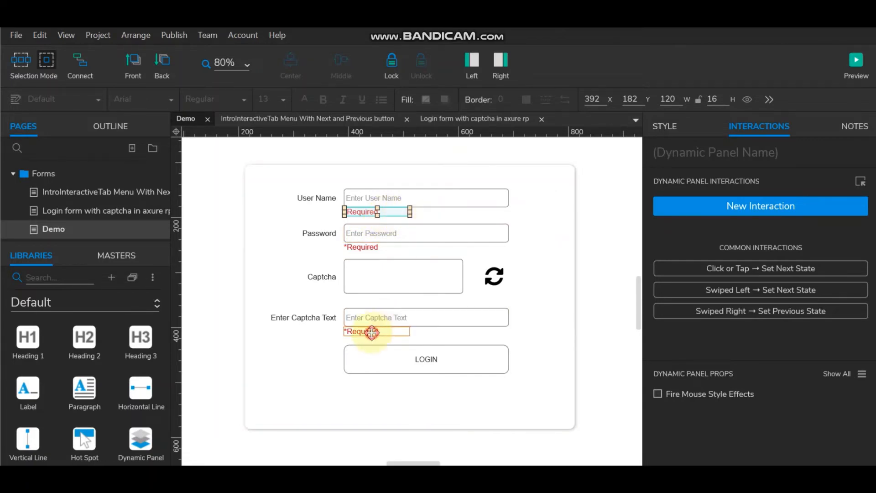
pyautogui.click(434, 327)
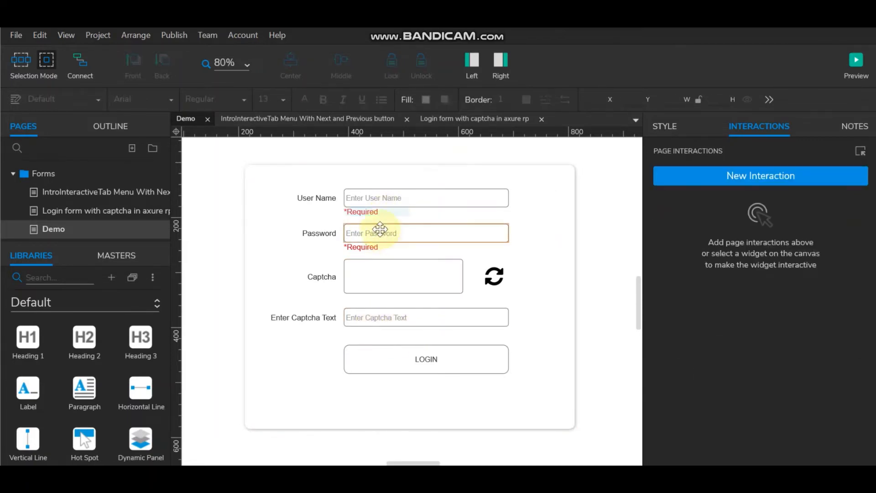
pyautogui.click(374, 212)
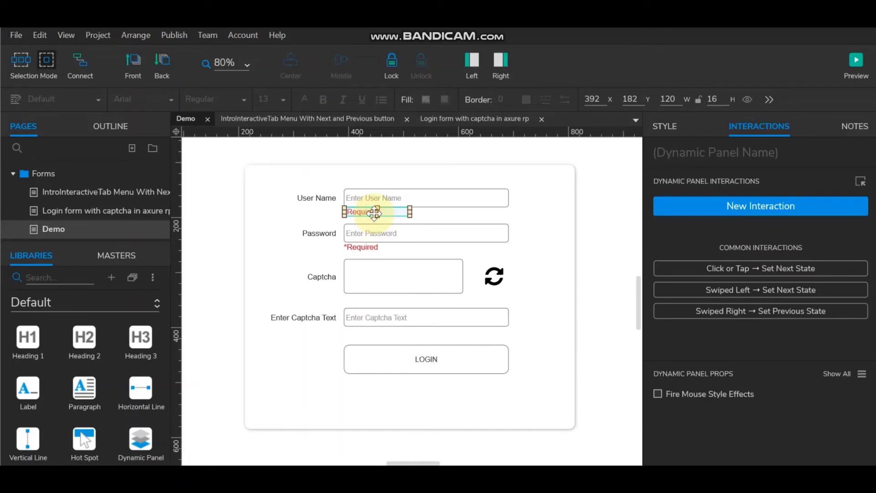
pyautogui.moveTo(375, 212); pyautogui.dragTo(372, 241)
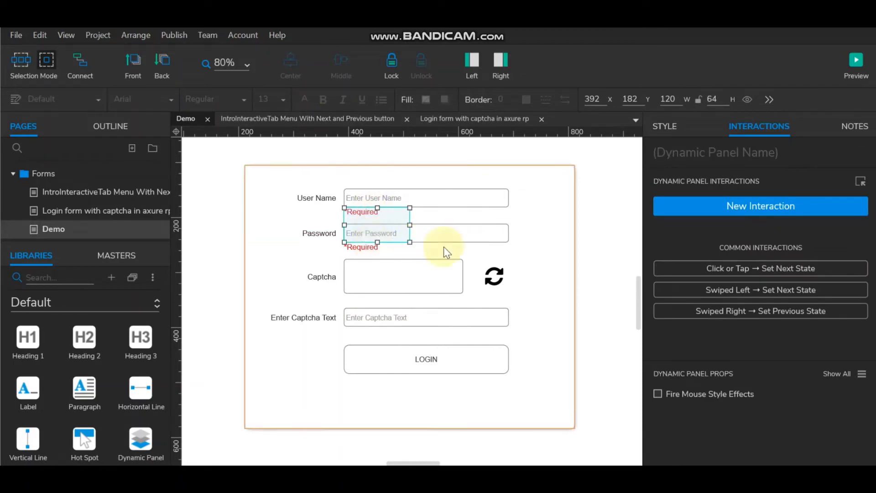
pyautogui.hotkey('ctrl', 'z')
pyautogui.moveTo(356, 212); pyautogui.dragTo(360, 332)
pyautogui.click(594, 311)
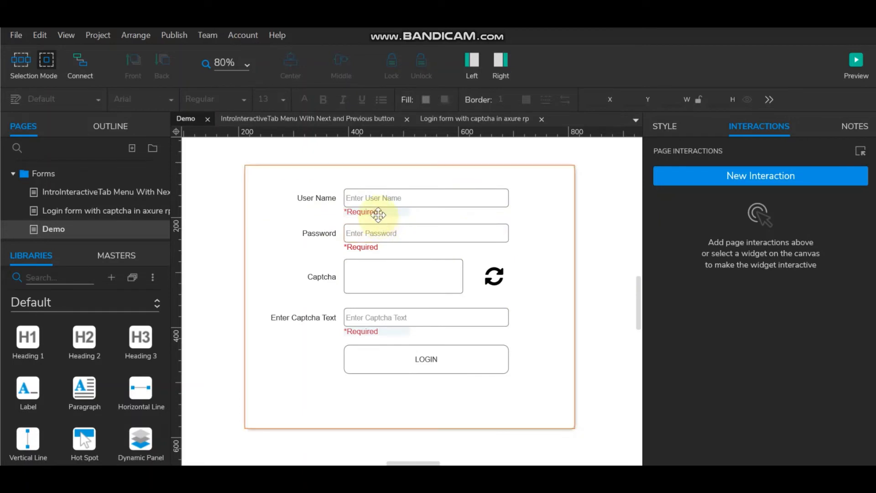
# Step: Name the User Name error panel ErrorUserName and copy its 'Error' prefix
pyautogui.click(377, 213)
pyautogui.click(694, 152)
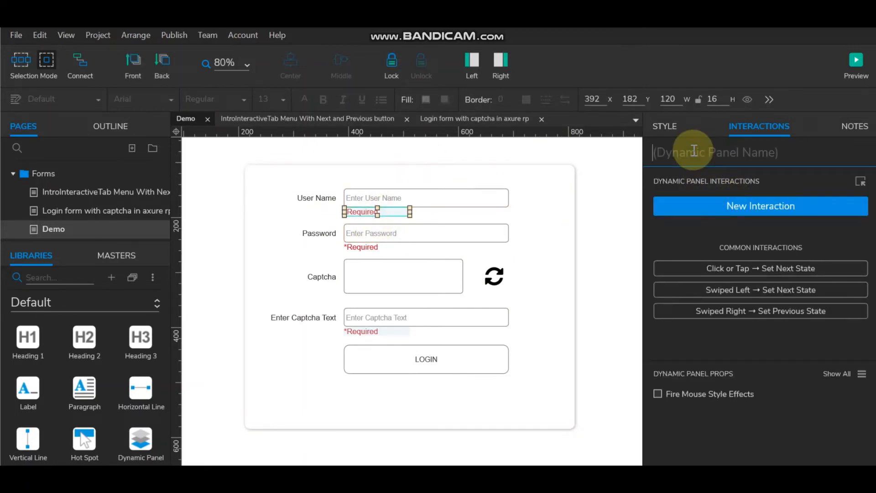
pyautogui.write('E')
pyautogui.press('BackSpace')
pyautogui.write('E')
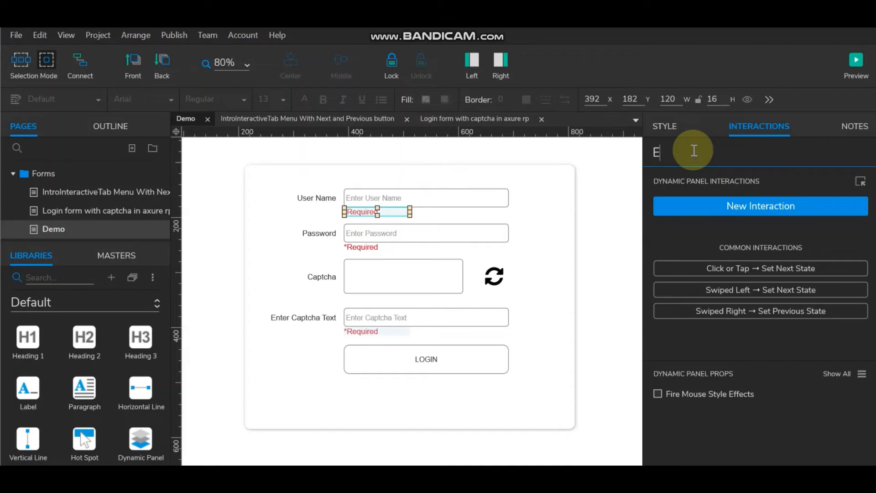
pyautogui.write('rrorUserName')
pyautogui.doubleClick(712, 152)
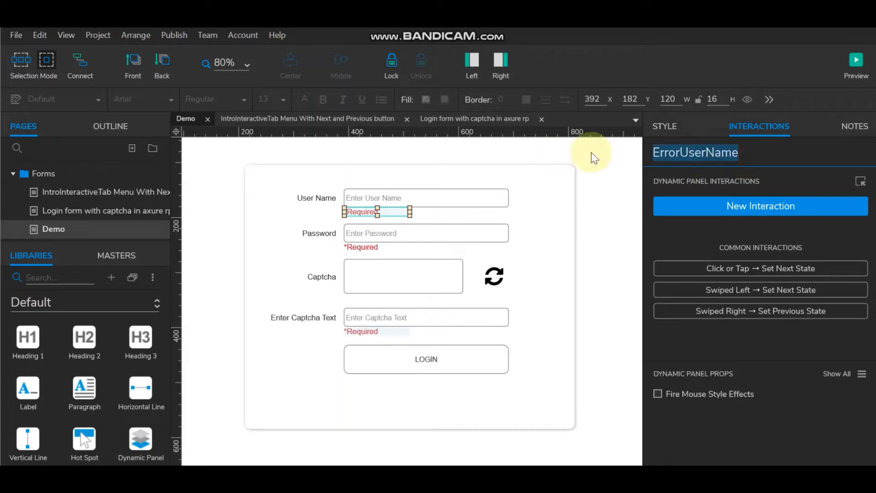
pyautogui.moveTo(682, 152); pyautogui.dragTo(622, 157)
pyautogui.hotkey('ctrl', 'c')
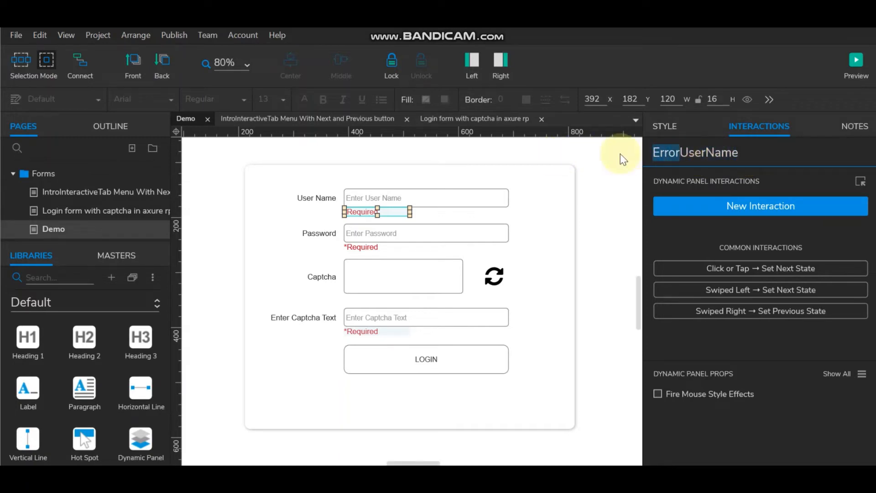
# Step: Name the Password *Required label ErrorPassword and the captcha Required message ErrorCaptcha
pyautogui.click(362, 246)
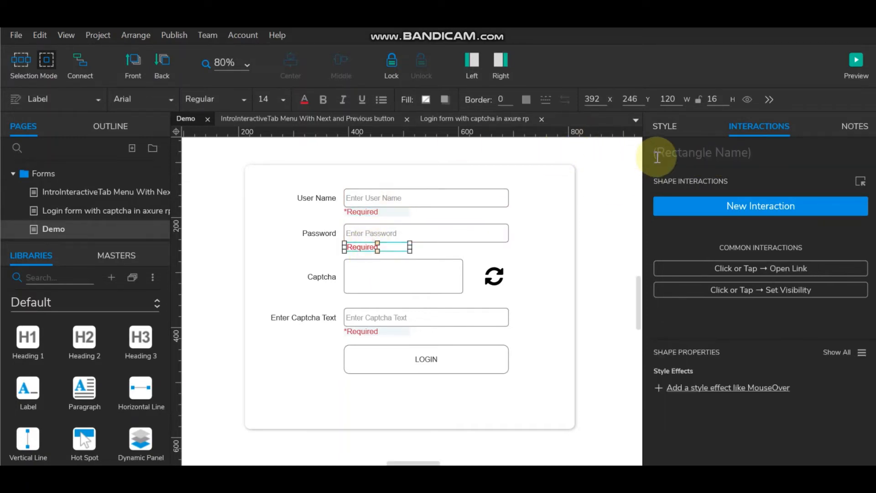
pyautogui.click(671, 152)
pyautogui.hotkey('ctrl', 'v')
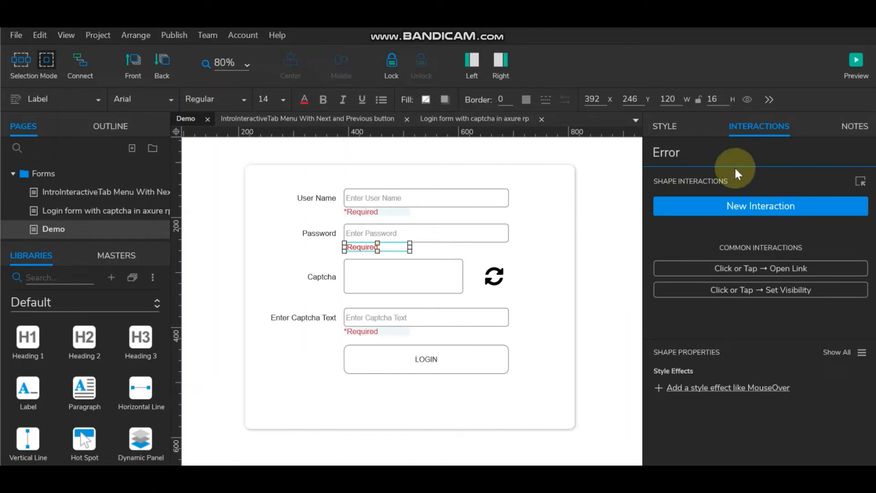
pyautogui.write('Password')
pyautogui.click(361, 332)
pyautogui.click(676, 147)
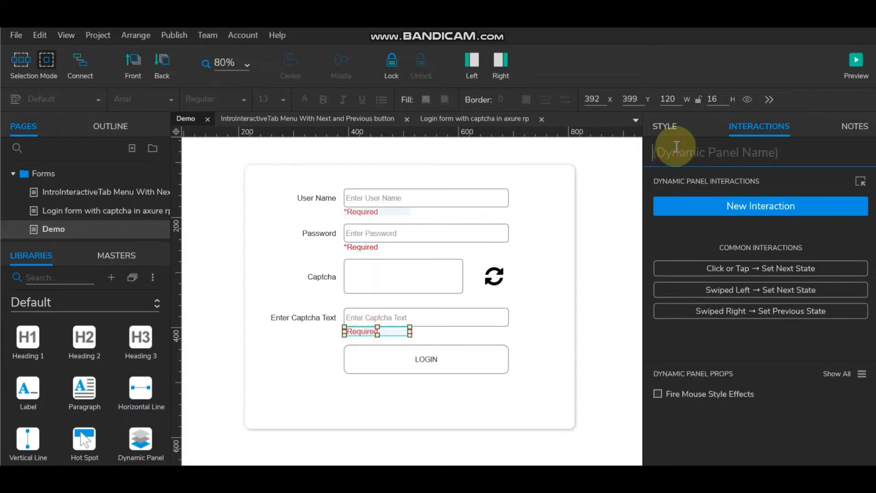
pyautogui.write('ErrorCap')
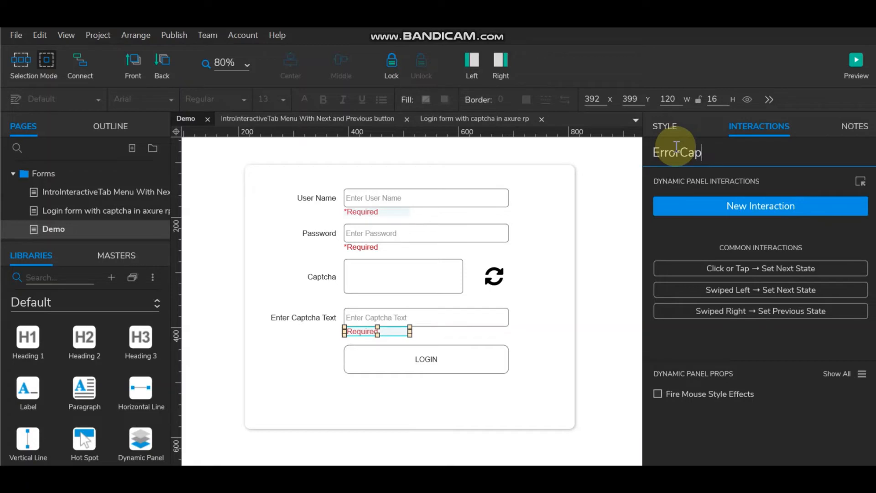
pyautogui.write('tcha')
# Step: Select the three *Required messages together and hide them
pyautogui.click(602, 260)
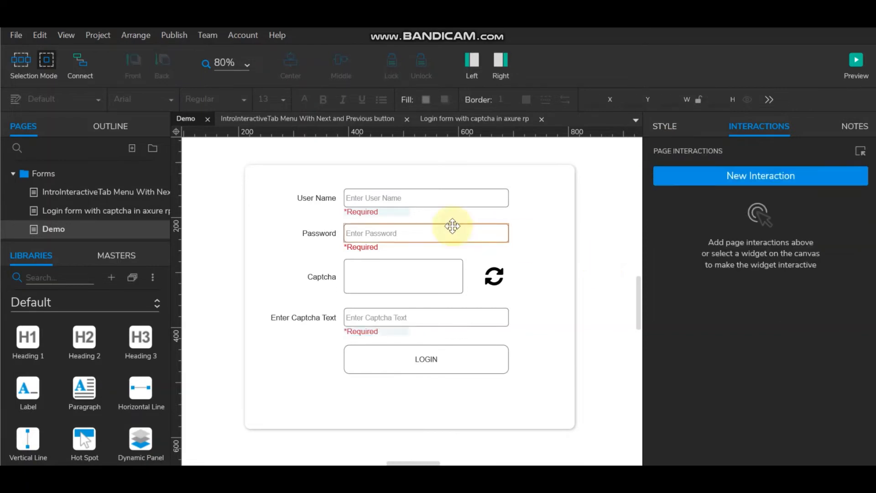
pyautogui.click(391, 214)
pyautogui.keyDown('ctrl'); pyautogui.click(371, 247); pyautogui.keyUp('ctrl')
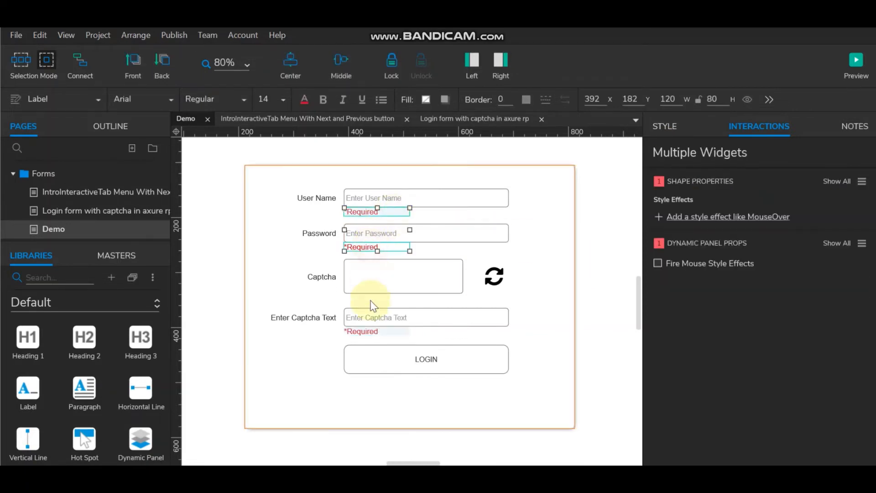
pyautogui.keyDown('ctrl'); pyautogui.click(368, 330); pyautogui.keyUp('ctrl')
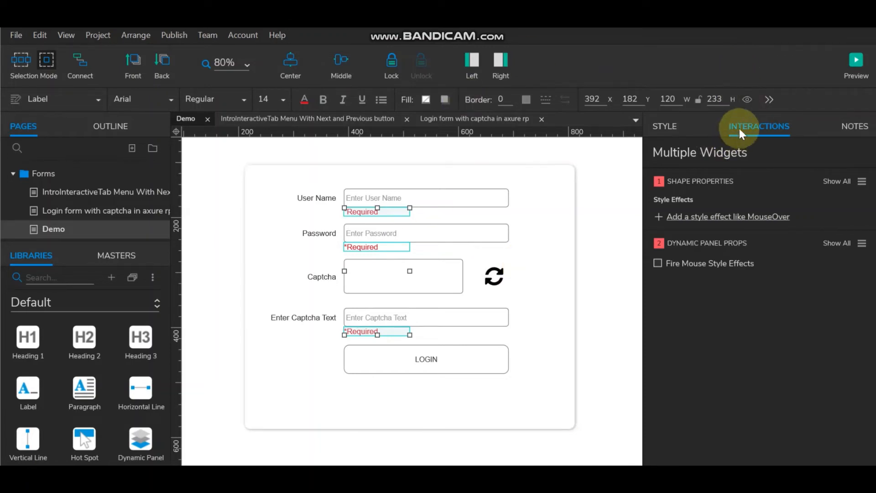
pyautogui.click(747, 98)
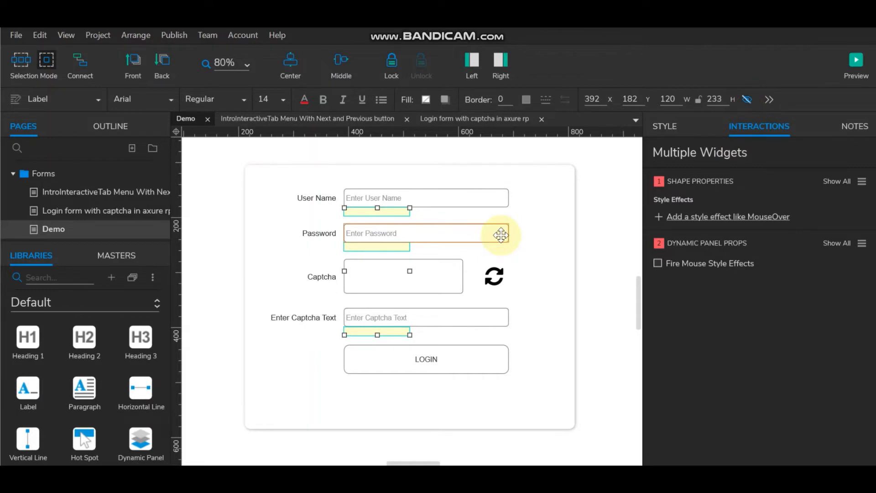
# Step: Switch the widget library to Icons and search it for 'che'
pyautogui.click(49, 302)
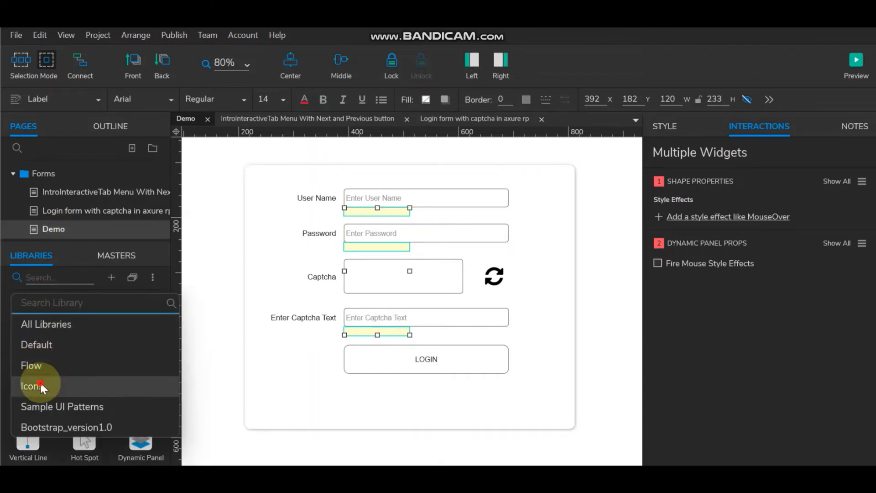
pyautogui.click(40, 382)
pyautogui.click(54, 275)
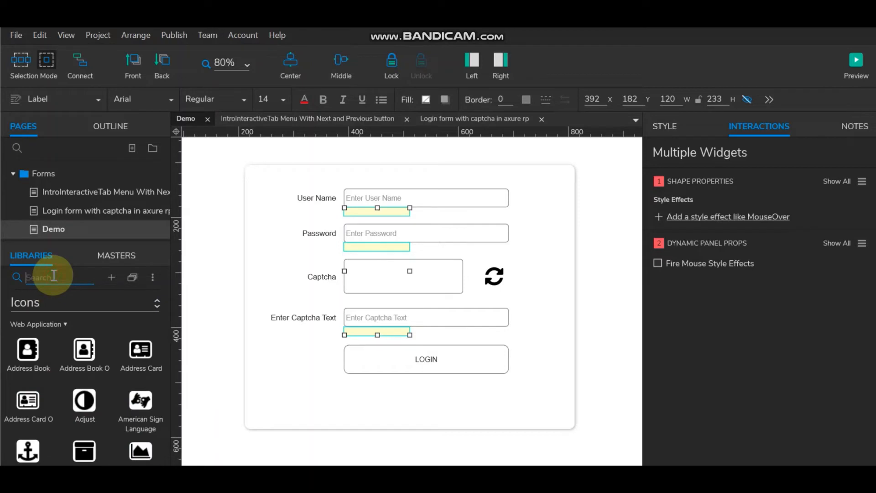
pyautogui.write('ri')
pyautogui.press('BackSpace')
pyautogui.press('BackSpace')
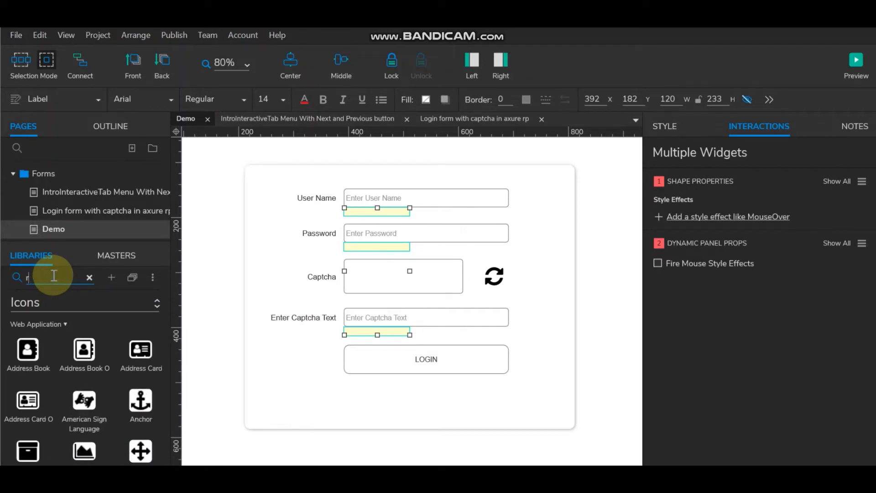
pyautogui.write('che')
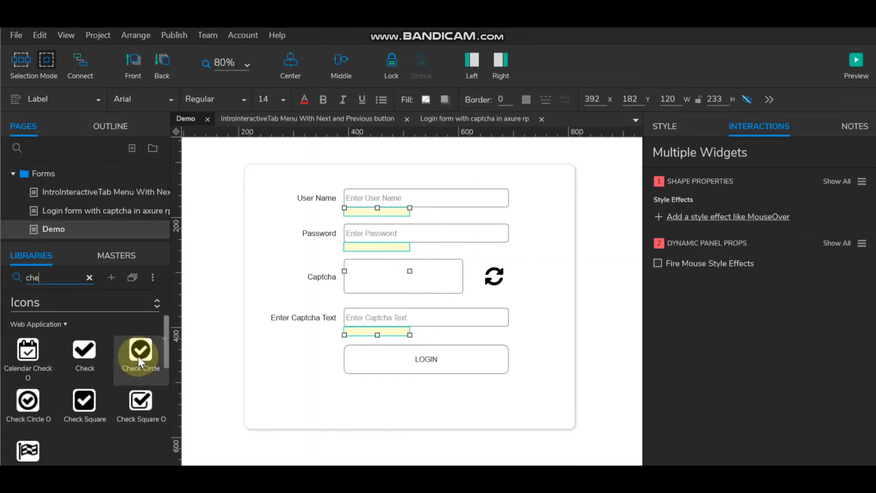
# Step: Place a Check Circle icon beside the User Name field and fill it green #70B903
pyautogui.moveTo(140, 354); pyautogui.dragTo(522, 199)
pyautogui.click(475, 197)
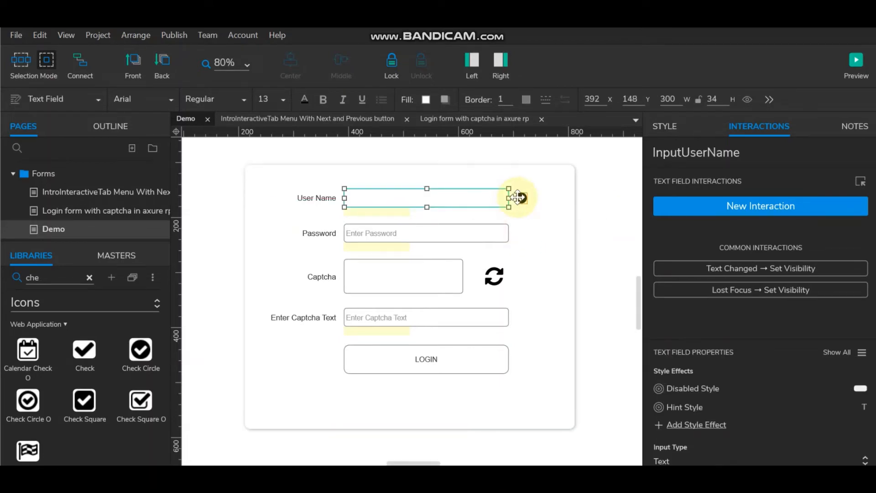
pyautogui.keyDown('shift'); pyautogui.click(521, 197); pyautogui.keyUp('shift')
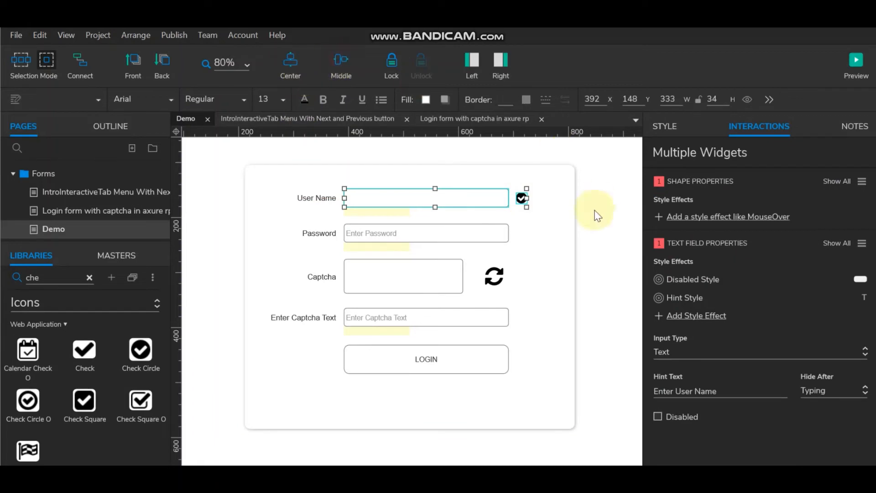
pyautogui.click(521, 197)
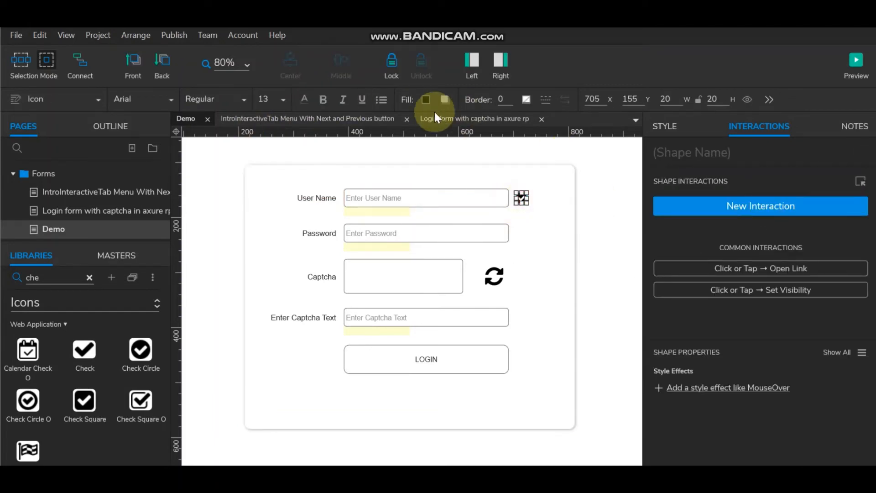
pyautogui.click(426, 99)
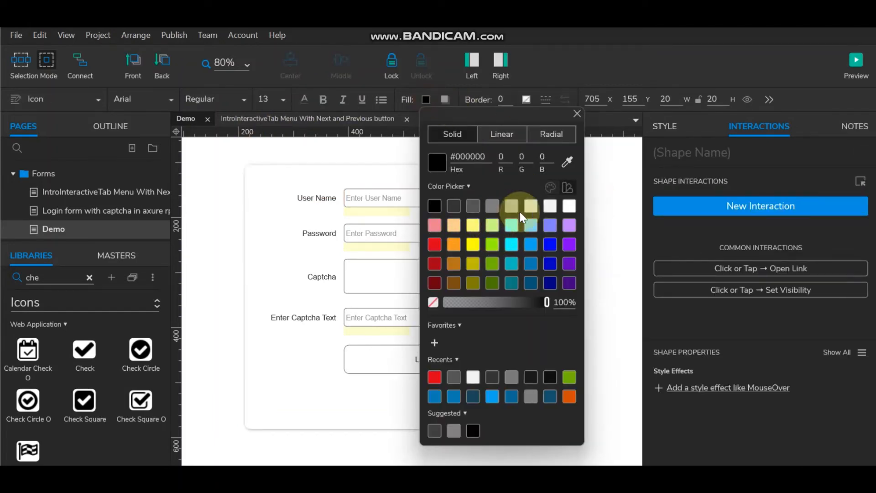
pyautogui.click(494, 267)
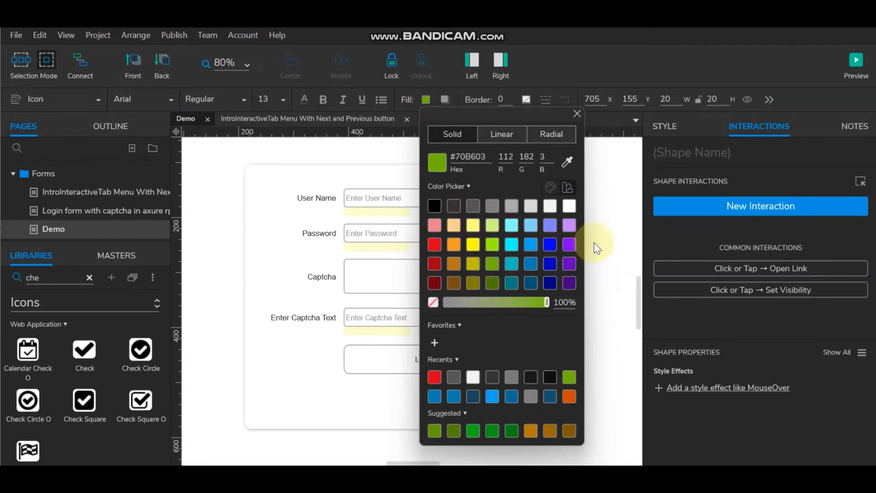
pyautogui.click(585, 243)
# Step: Name the green check icon UsernameCheck
pyautogui.click(524, 199)
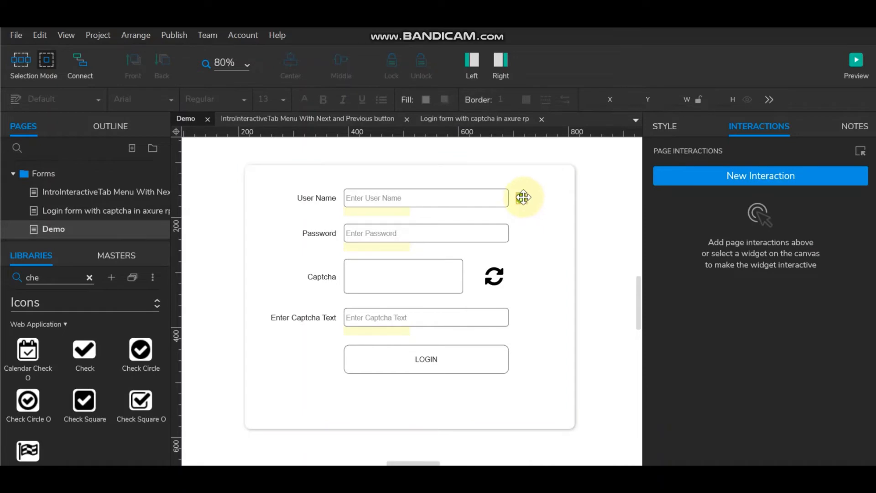
pyautogui.click(707, 158)
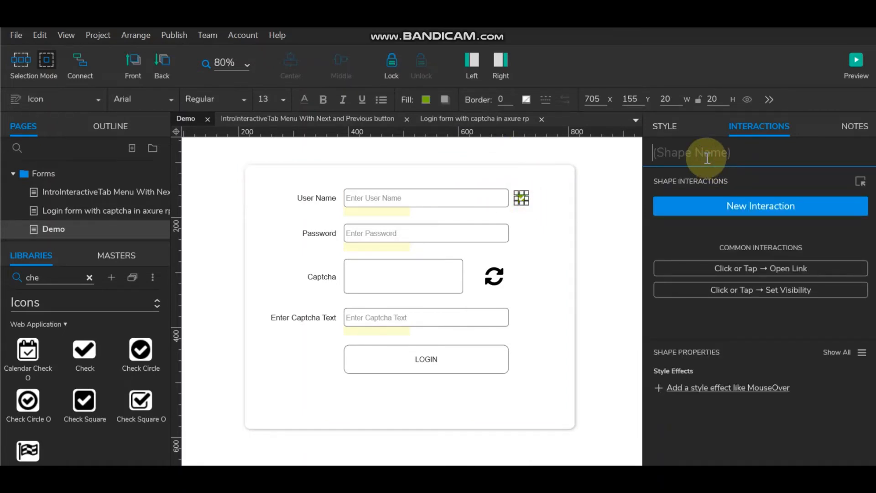
pyautogui.write('User')
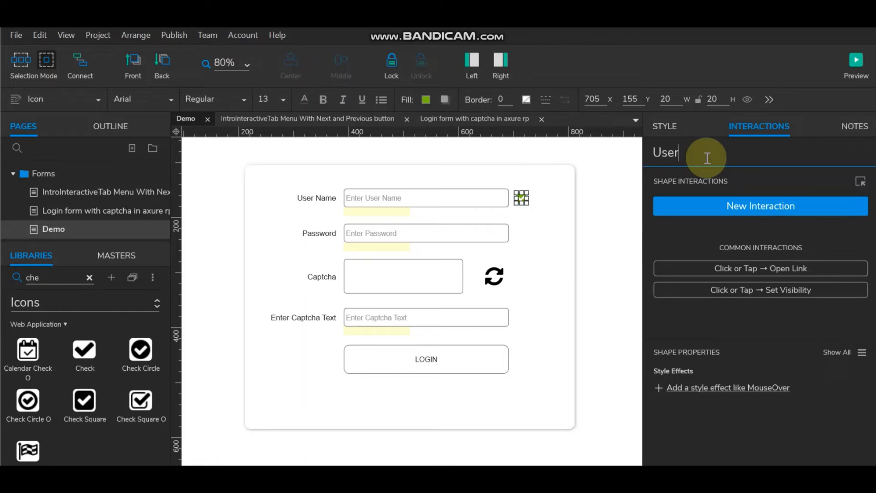
pyautogui.write('nameChec')
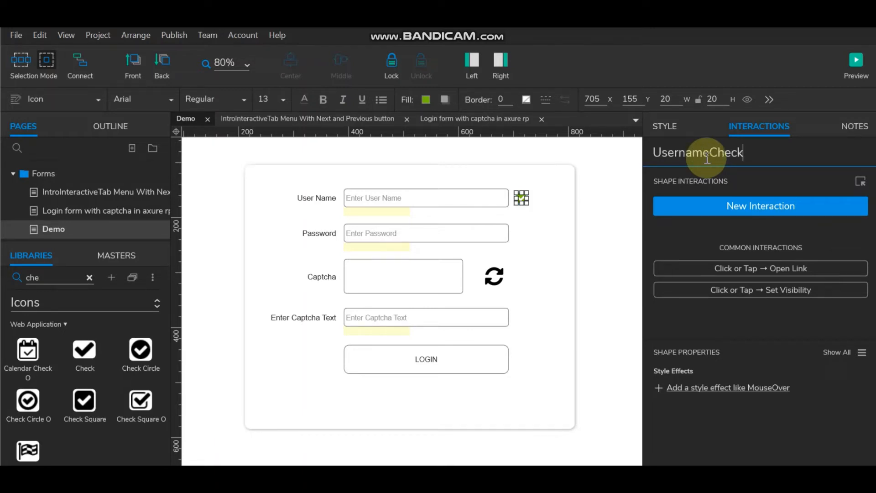
pyautogui.write('k')
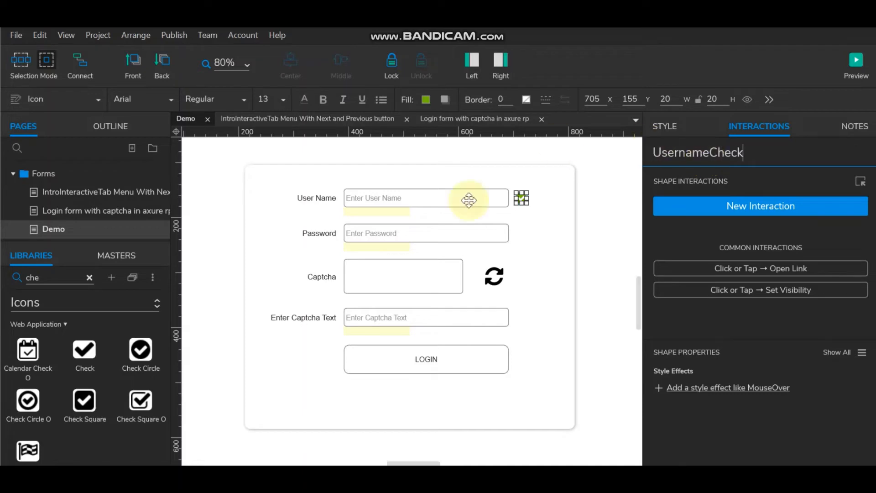
pyautogui.click(590, 214)
pyautogui.click(520, 200)
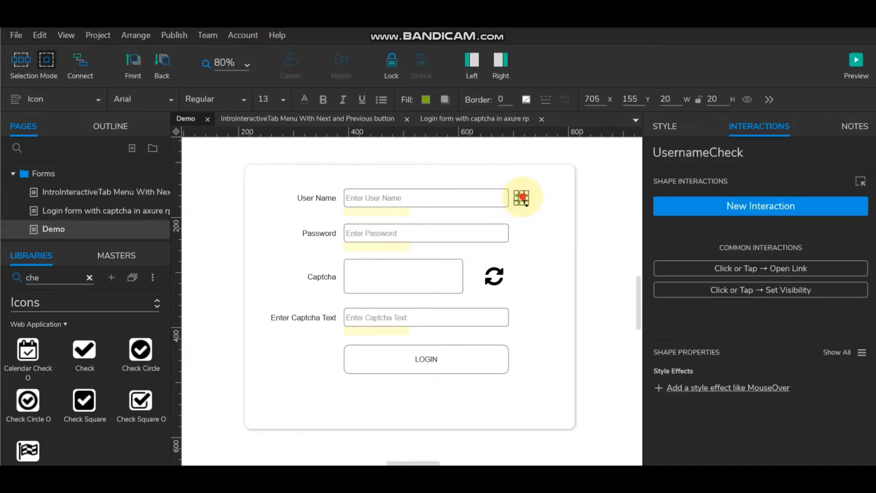
# Step: Place a copy of the green check icon beside the Password field and name it PasswordCheck
pyautogui.moveTo(525, 202); pyautogui.dragTo(523, 234)
pyautogui.click(486, 232)
pyautogui.keyDown('ctrl'); pyautogui.click(521, 232); pyautogui.keyUp('ctrl')
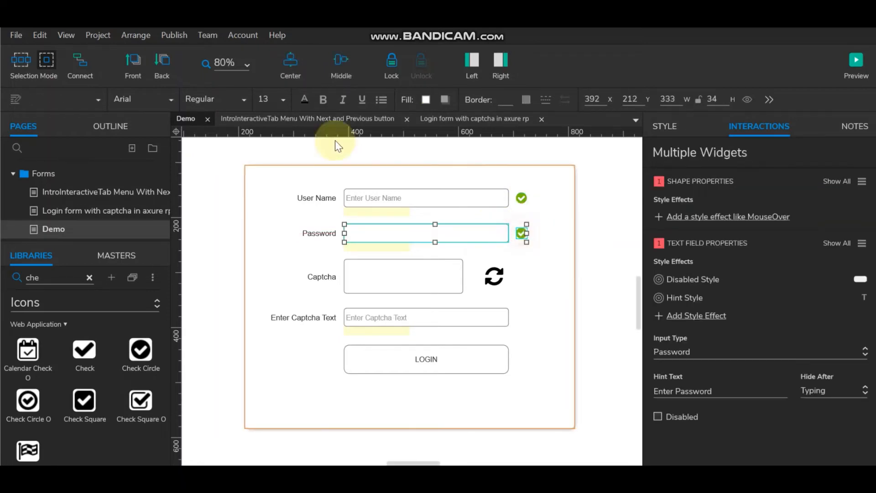
pyautogui.click(586, 243)
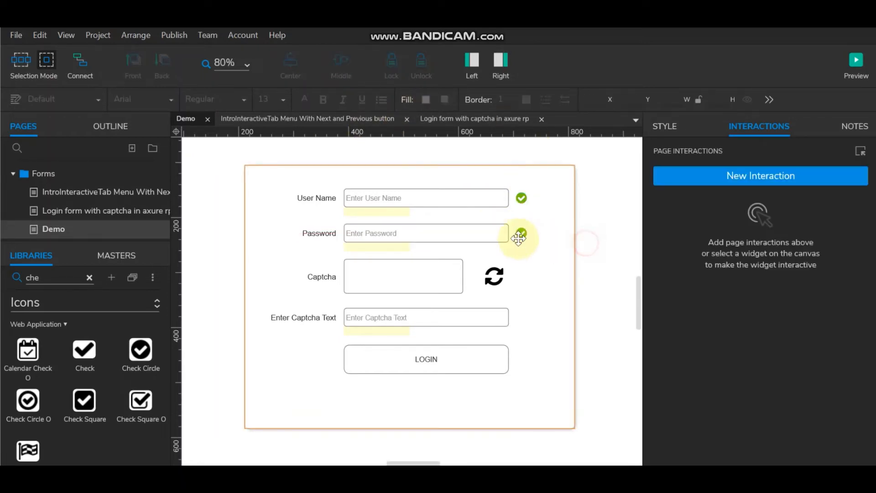
pyautogui.click(518, 237)
pyautogui.click(668, 153)
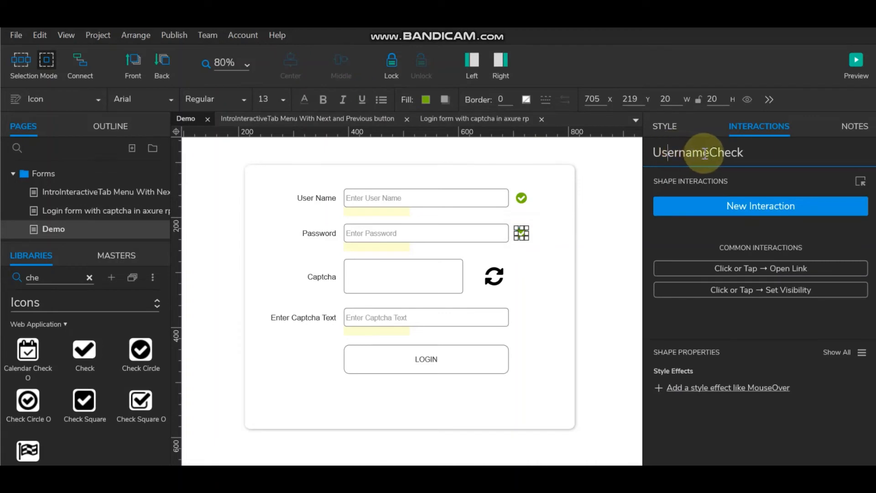
pyautogui.moveTo(705, 153); pyautogui.dragTo(620, 155)
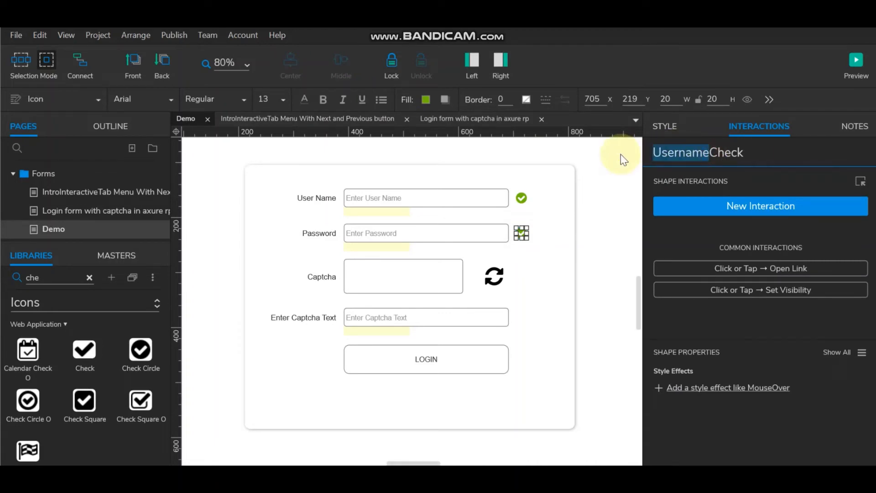
pyautogui.write('Passwo')
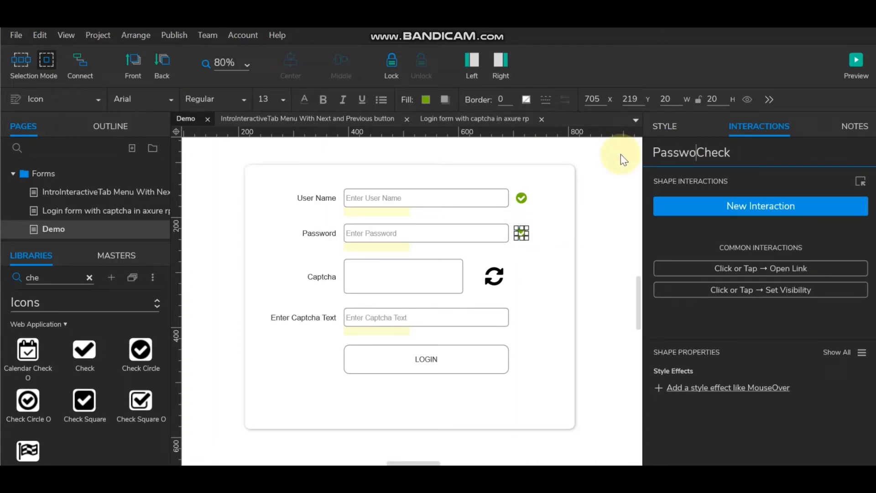
pyautogui.write('rd')
pyautogui.click(592, 263)
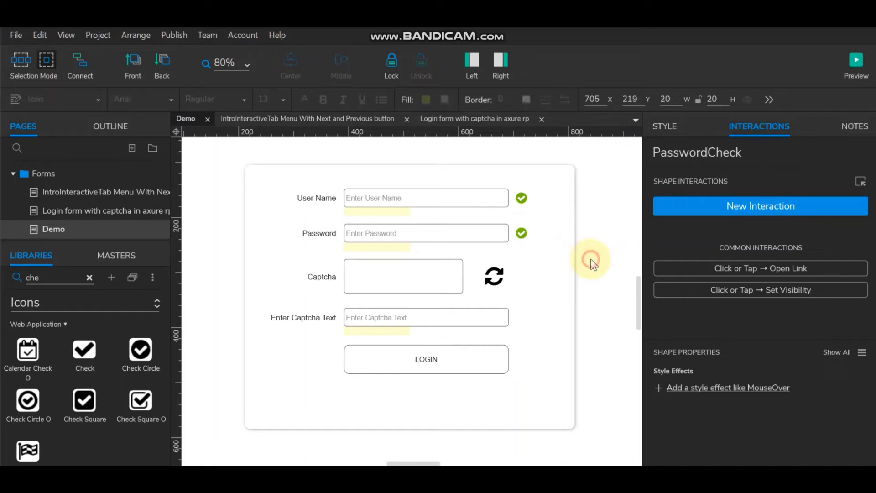
# Step: Copy the check icon beside the Enter Captcha Text field and rename it CaptchaCheck
pyautogui.click(522, 233)
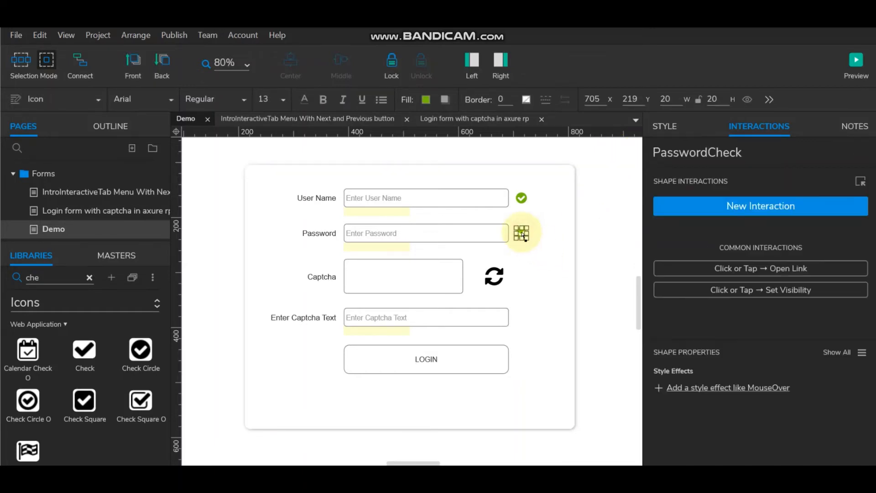
pyautogui.moveTo(524, 235); pyautogui.dragTo(525, 320)
pyautogui.click(481, 317)
pyautogui.keyDown('ctrl'); pyautogui.click(521, 317); pyautogui.keyUp('ctrl')
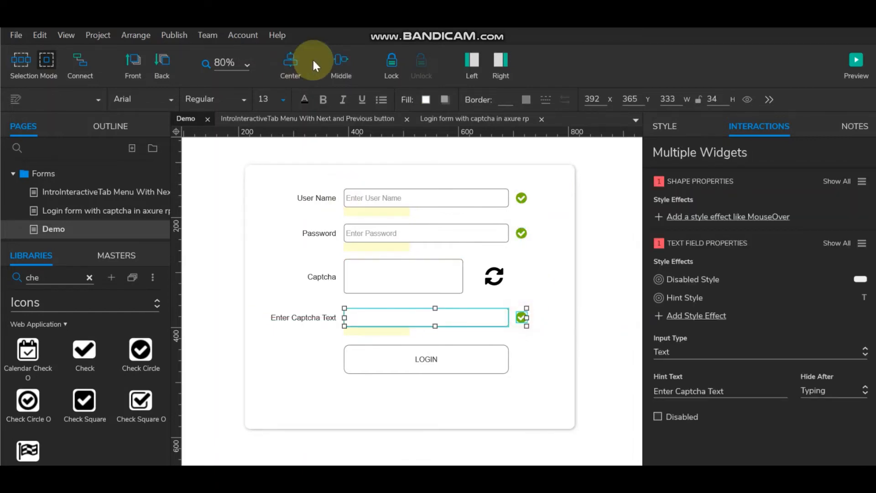
pyautogui.click(596, 283)
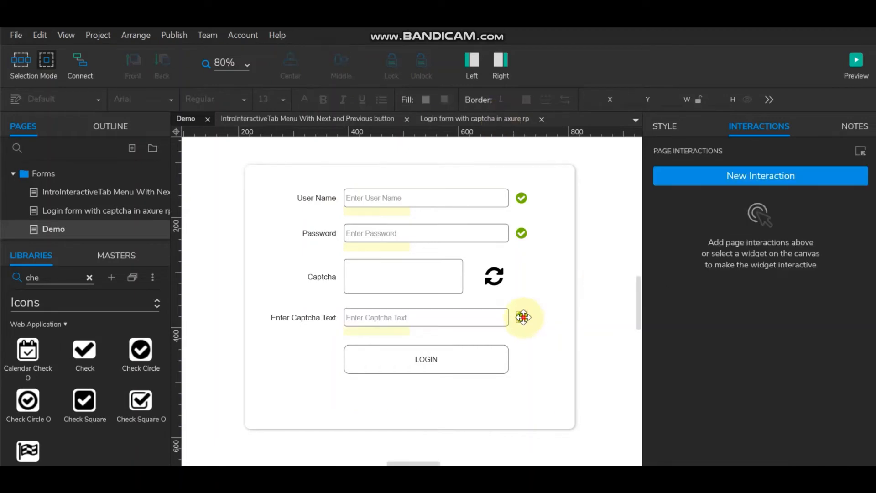
pyautogui.click(523, 317)
pyautogui.moveTo(708, 152); pyautogui.dragTo(613, 152)
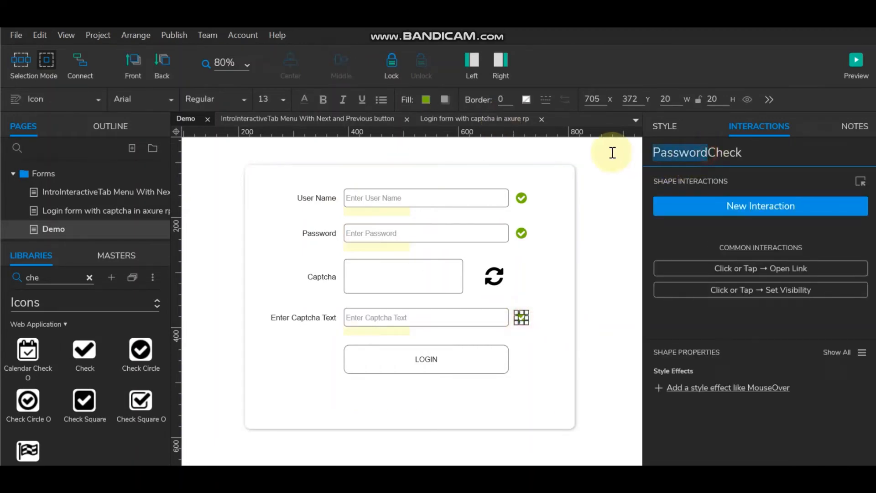
pyautogui.write('Ca')
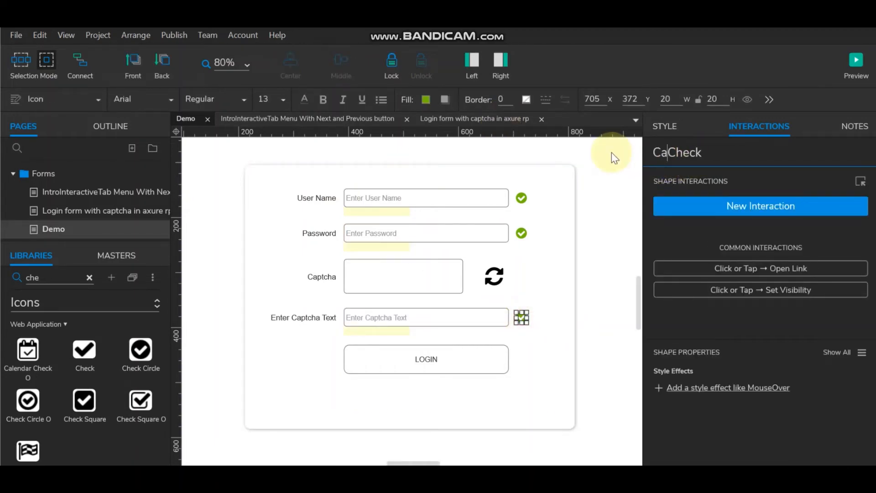
pyautogui.write('ptcha')
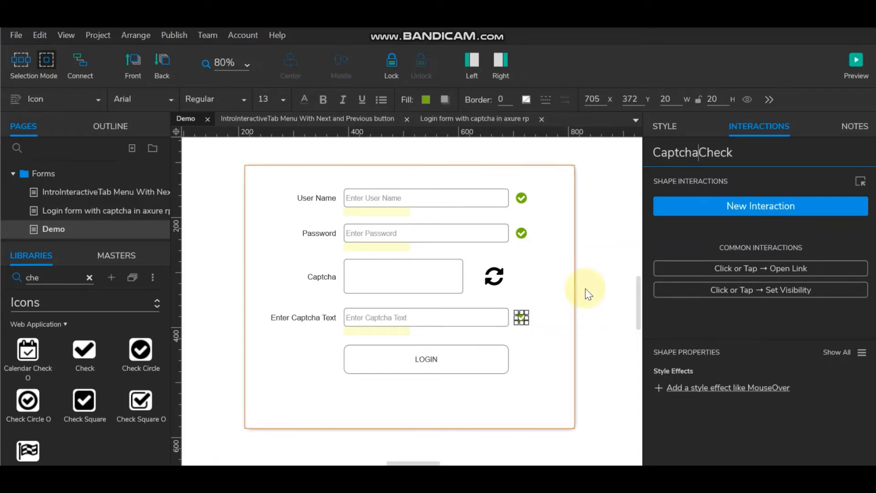
pyautogui.click(600, 292)
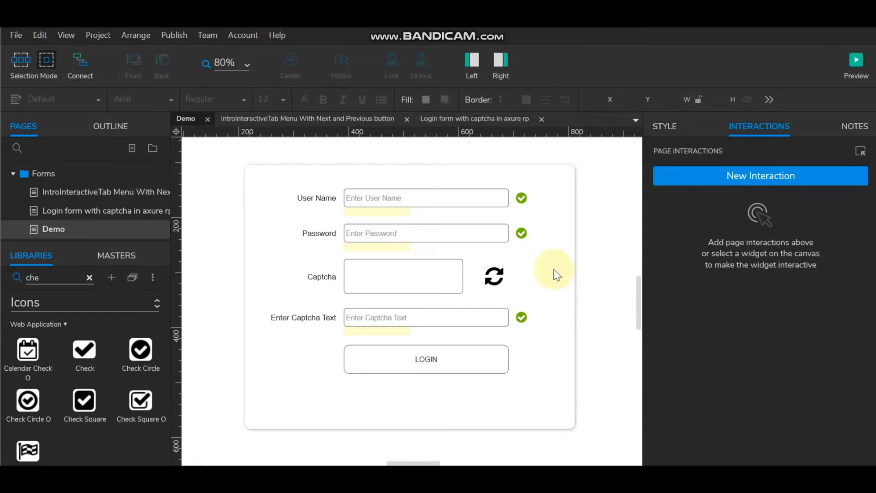
# Step: Select the User Name, Password and captcha check icons and set them Hidden
pyautogui.click(522, 197)
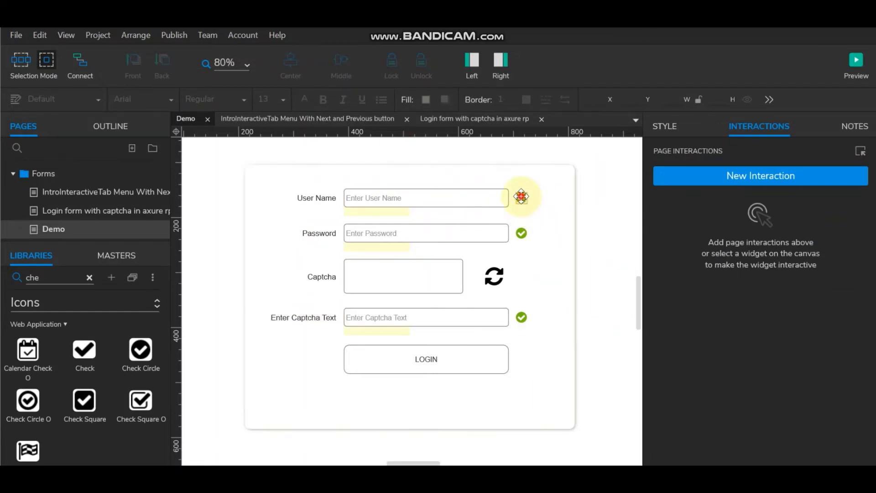
pyautogui.keyDown('ctrl'); pyautogui.click(521, 233); pyautogui.keyUp('ctrl')
pyautogui.keyDown('ctrl'); pyautogui.click(524, 316); pyautogui.keyUp('ctrl')
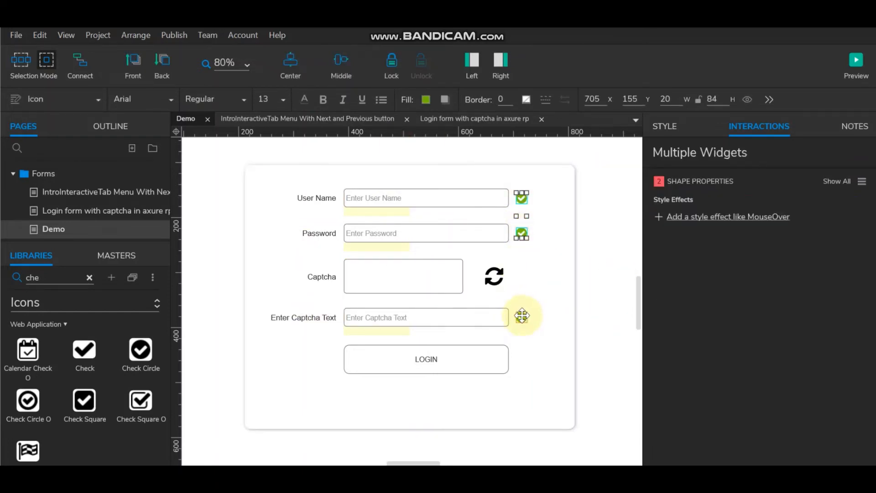
pyautogui.click(746, 99)
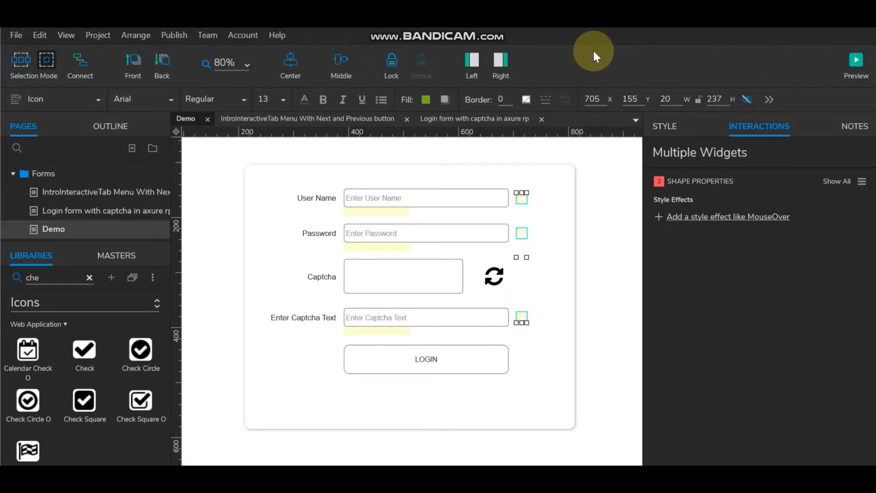
pyautogui.click(599, 248)
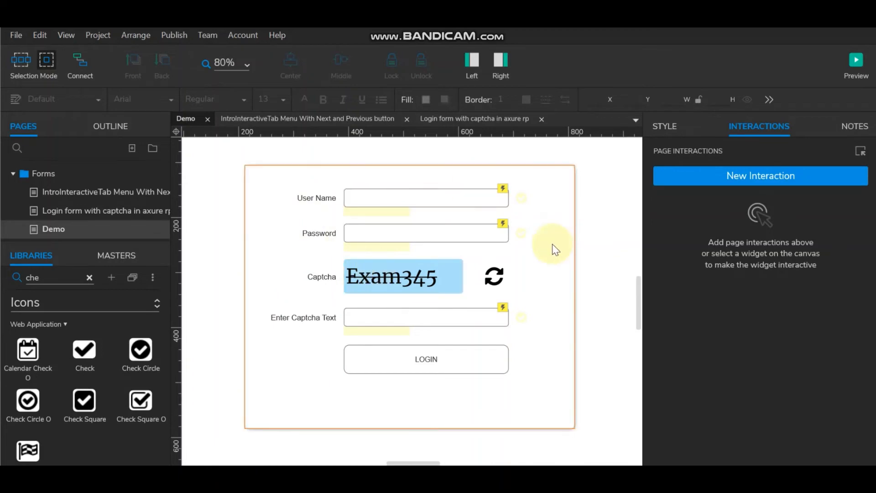
# Step: Add a Loaded event to the RandomNumber field and open it in the Interaction Editor
pyautogui.click(426, 276)
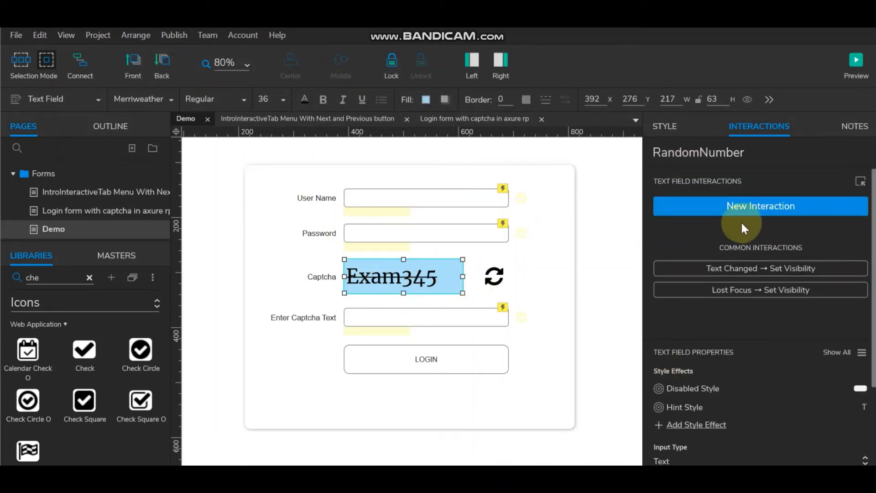
pyautogui.click(593, 291)
pyautogui.click(426, 284)
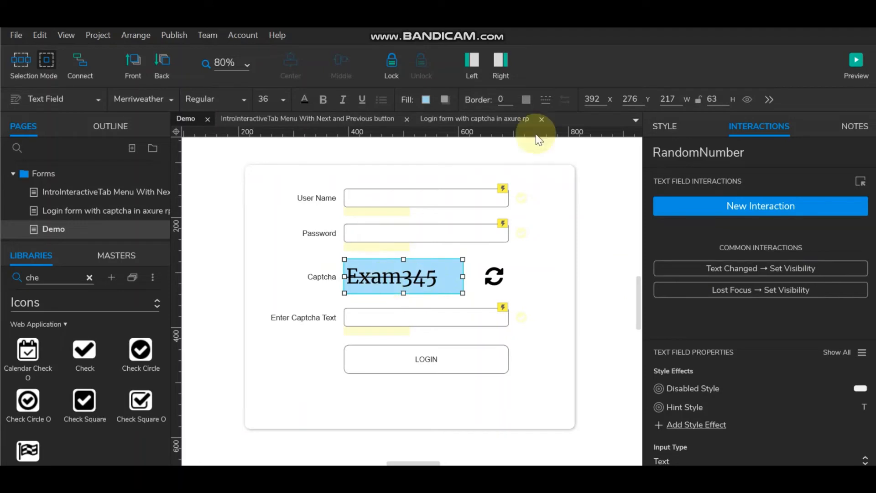
pyautogui.click(790, 206)
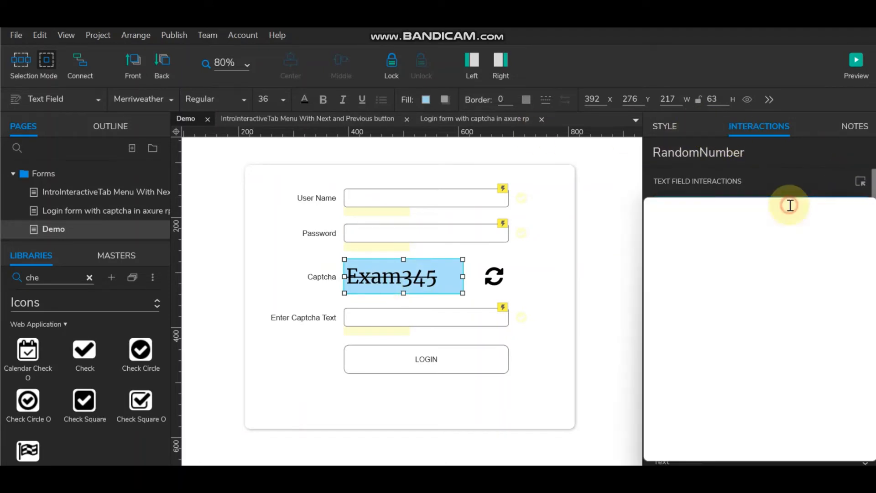
pyautogui.scroll(-5, 710, 392)
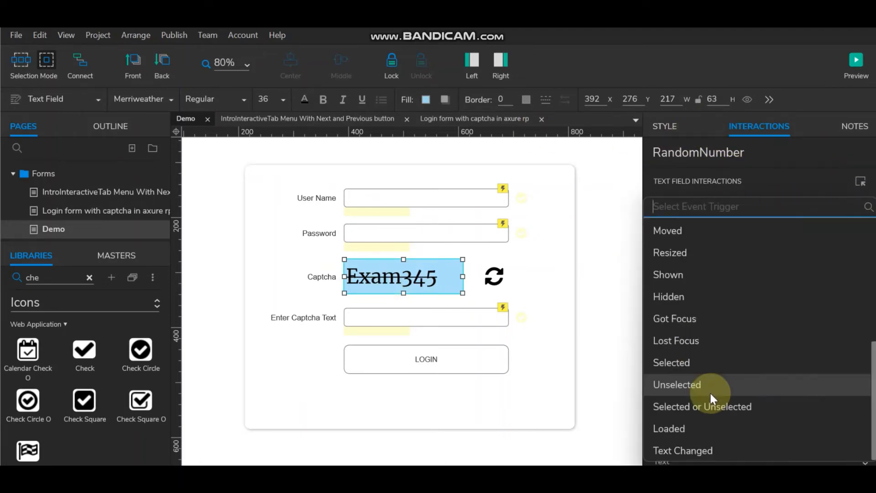
pyautogui.click(711, 425)
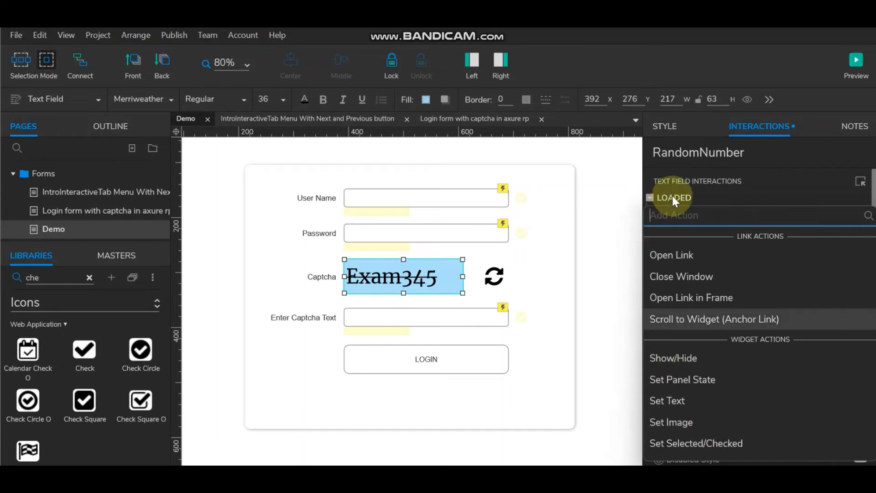
pyautogui.click(673, 196)
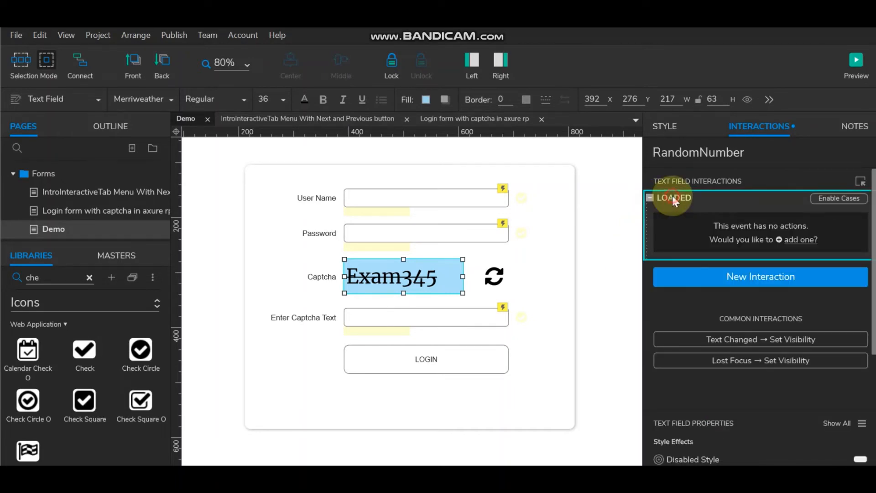
pyautogui.doubleClick(672, 196)
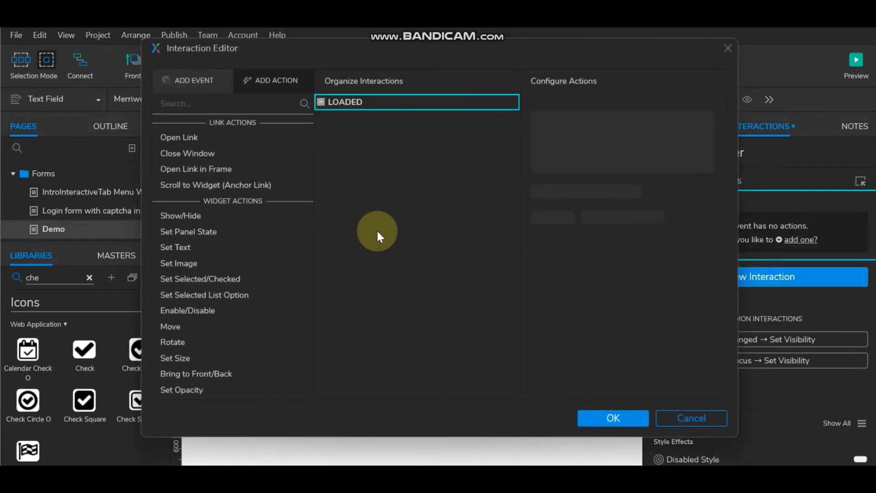
# Step: Add a Set Text action targeting RandomNumber and open its value, selecting Exam345
pyautogui.click(231, 249)
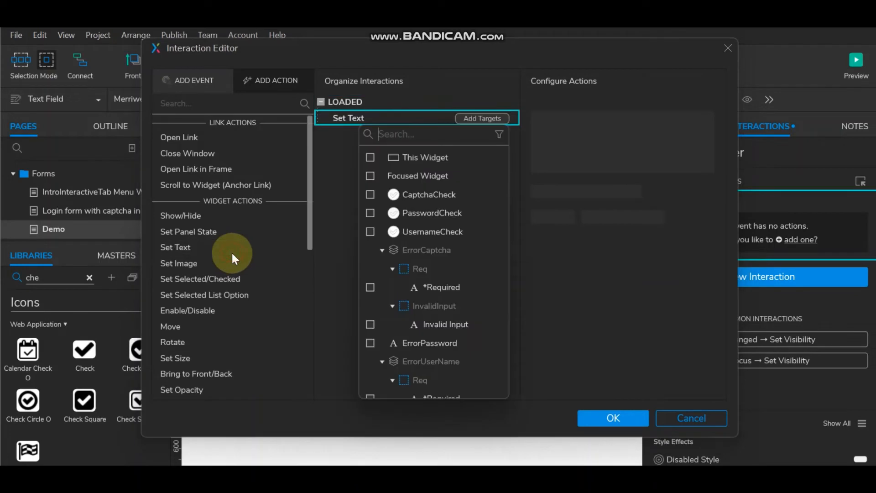
pyautogui.click(396, 134)
pyautogui.write('TR')
pyautogui.press('BackSpace')
pyautogui.press('BackSpace')
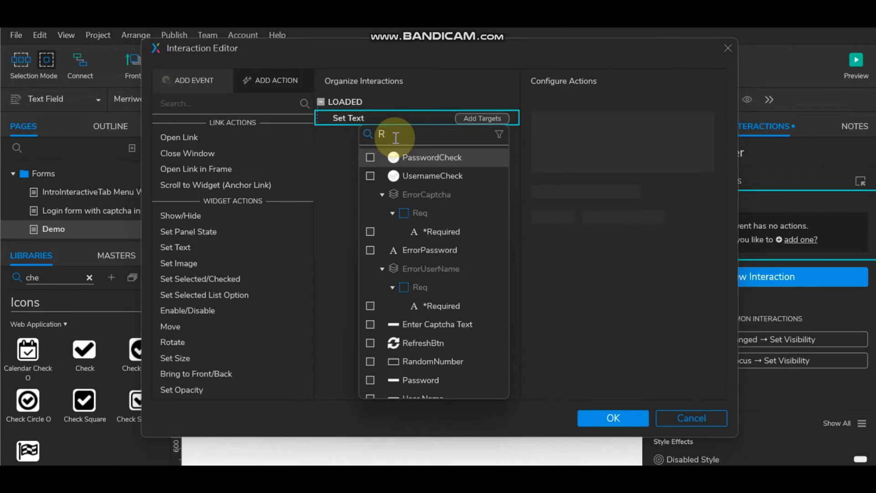
pyautogui.write('an')
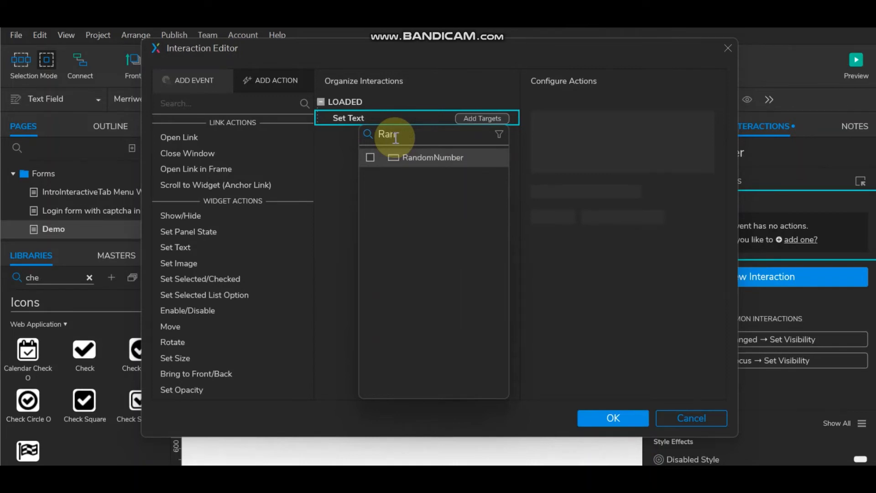
pyautogui.click(370, 157)
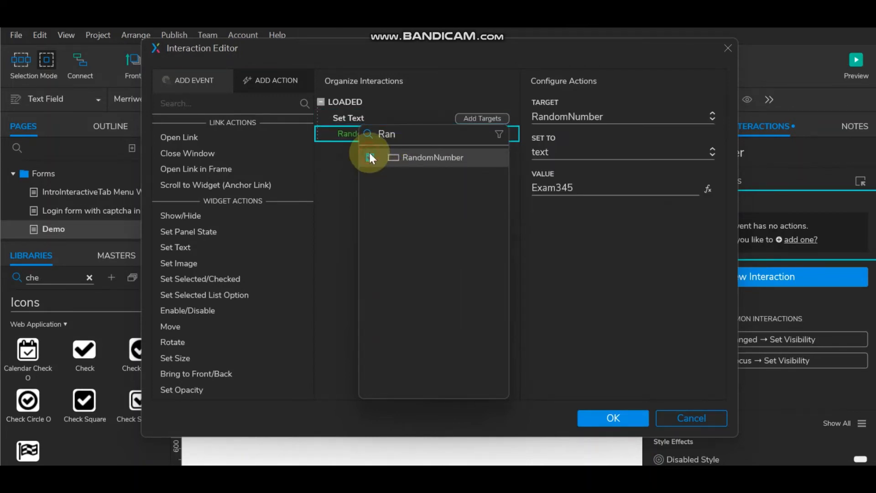
pyautogui.click(706, 188)
pyautogui.moveTo(276, 185); pyautogui.dragTo(49, 182)
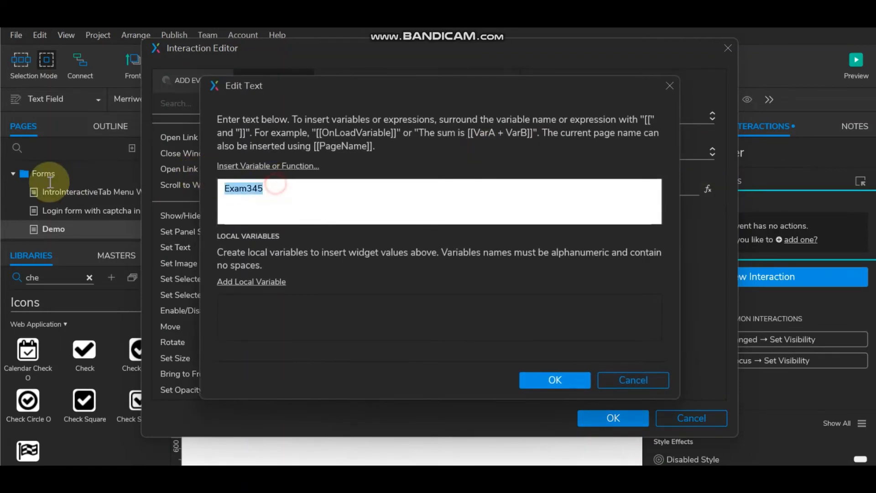
# Step: Replace Exam345 with the curdweb.charAt and Math.random letter-number-letter expression
pyautogui.write('[[curdweb.charAt(Math.floor(Math.random()*(26-1)+1))]][[Math.floor(Math.random() * (900 - 100))]] [[curdweb.charAt(Math.floor(Math.random()*(26-1)+1))]]')
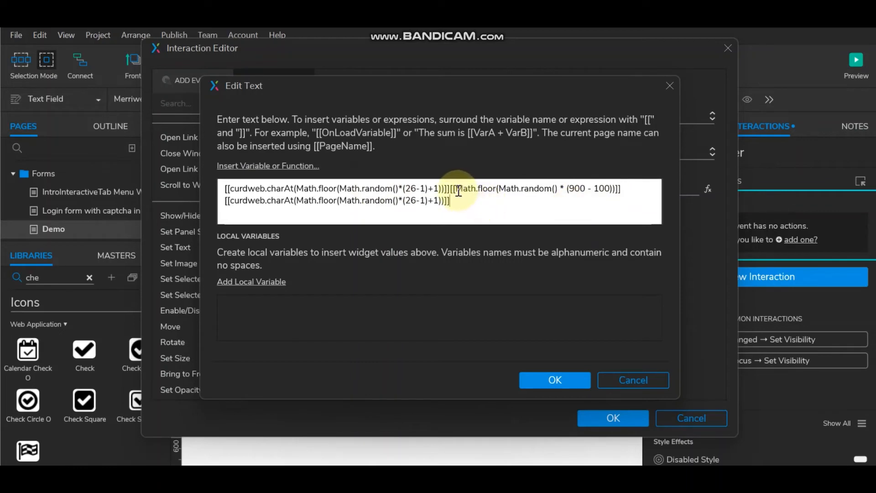
pyautogui.moveTo(450, 188); pyautogui.dragTo(622, 186)
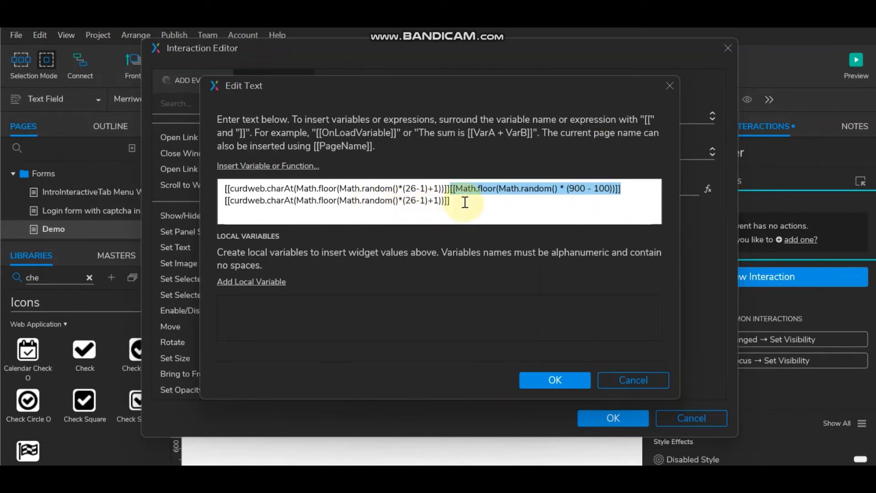
pyautogui.moveTo(465, 202); pyautogui.dragTo(225, 202)
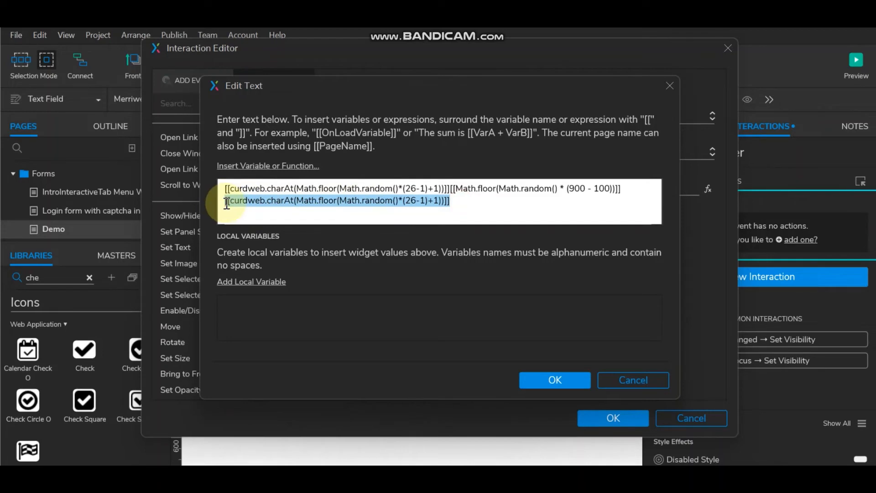
pyautogui.moveTo(227, 203); pyautogui.dragTo(293, 201)
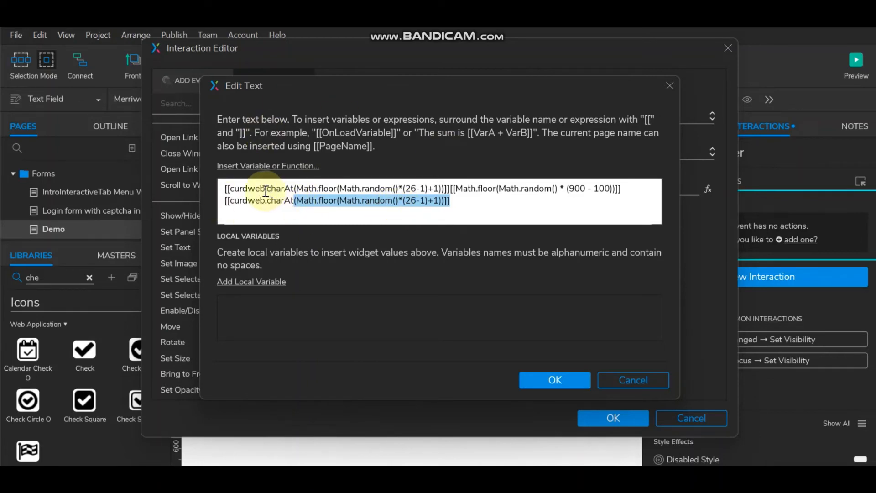
pyautogui.moveTo(266, 191); pyautogui.dragTo(230, 191)
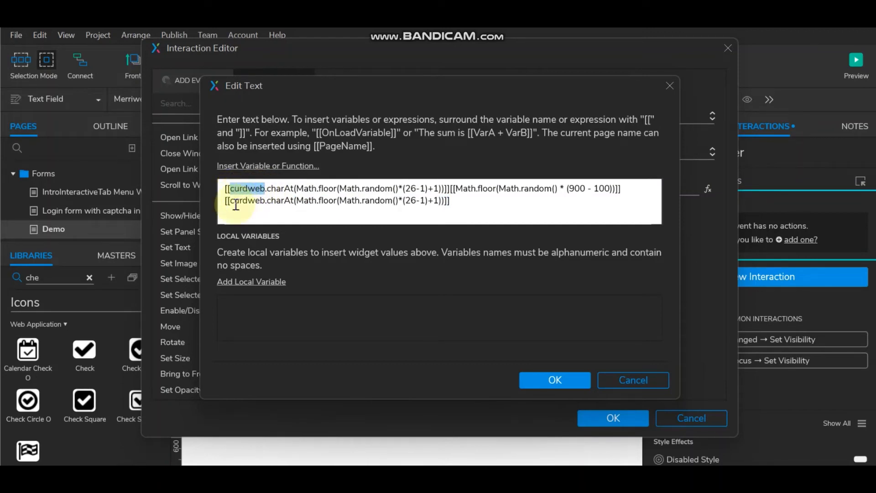
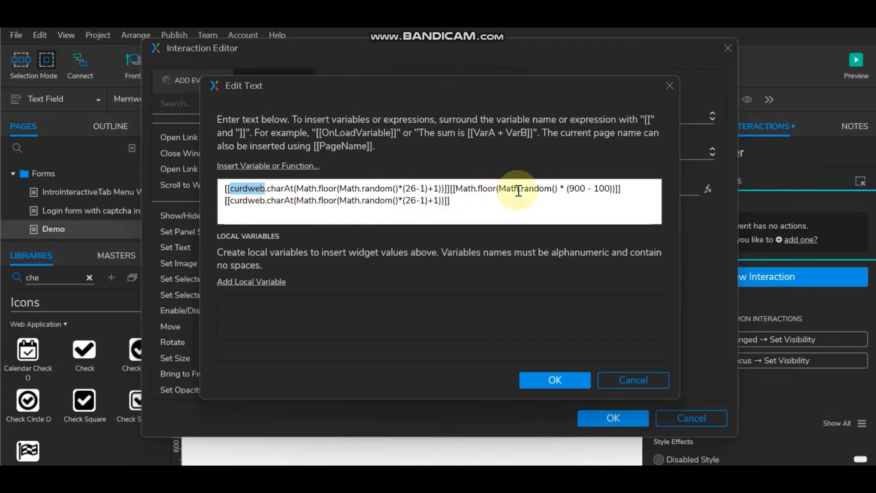
# Step: Confirm the curdweb random captcha expression and save RandomNumber's Loaded Set Text action
pyautogui.click(479, 197)
pyautogui.click(274, 168)
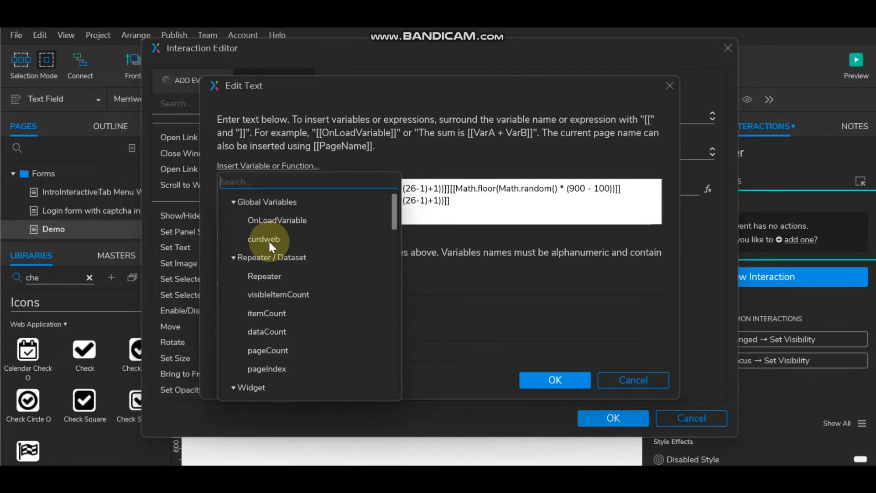
pyautogui.click(496, 205)
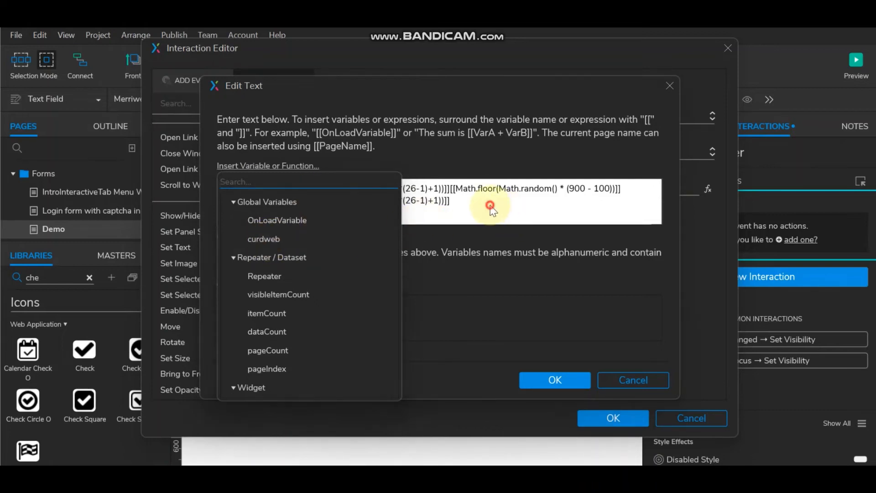
pyautogui.click(564, 378)
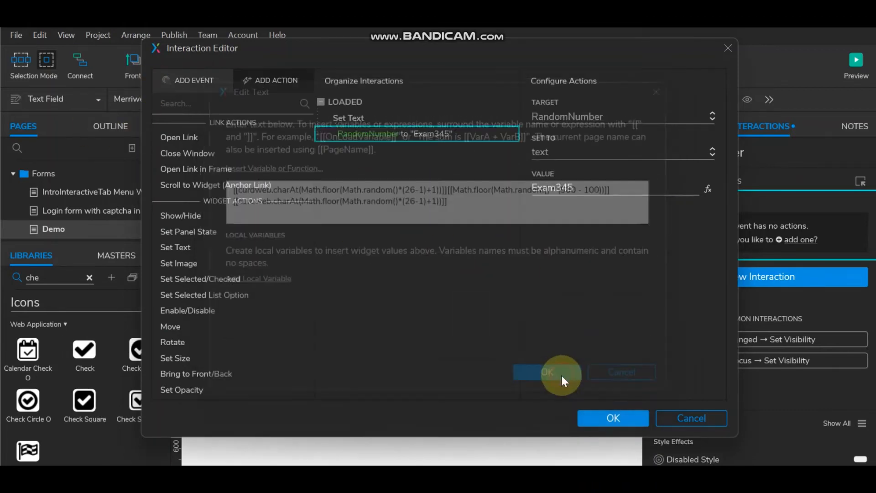
pyautogui.click(602, 416)
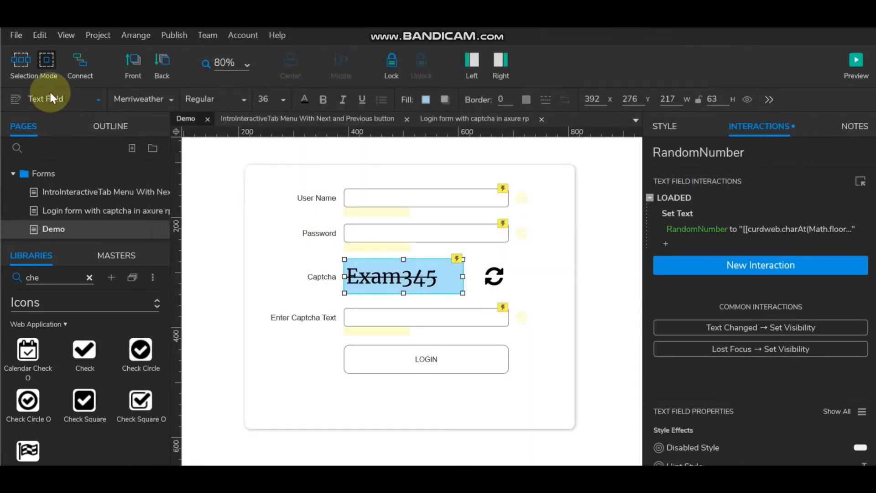
# Step: Open the project's Global Variables dialog from the Project menu
pyautogui.click(70, 35)
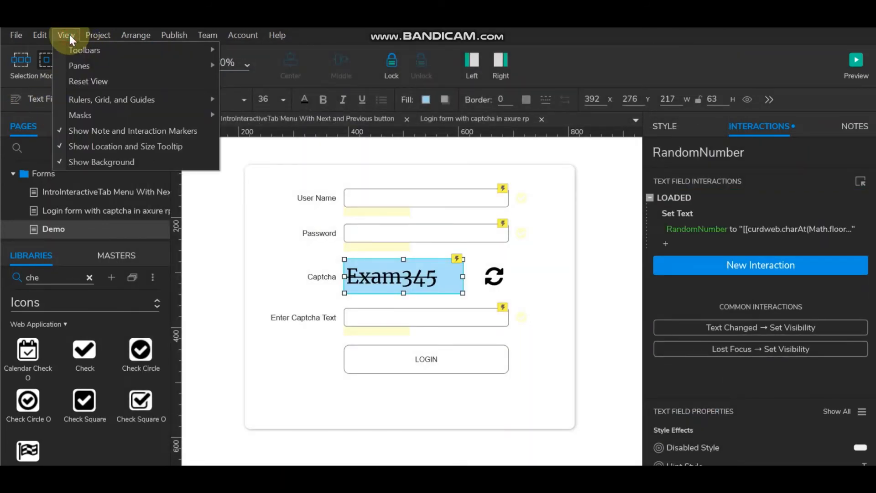
pyautogui.click(69, 35)
pyautogui.click(46, 33)
pyautogui.click(46, 33)
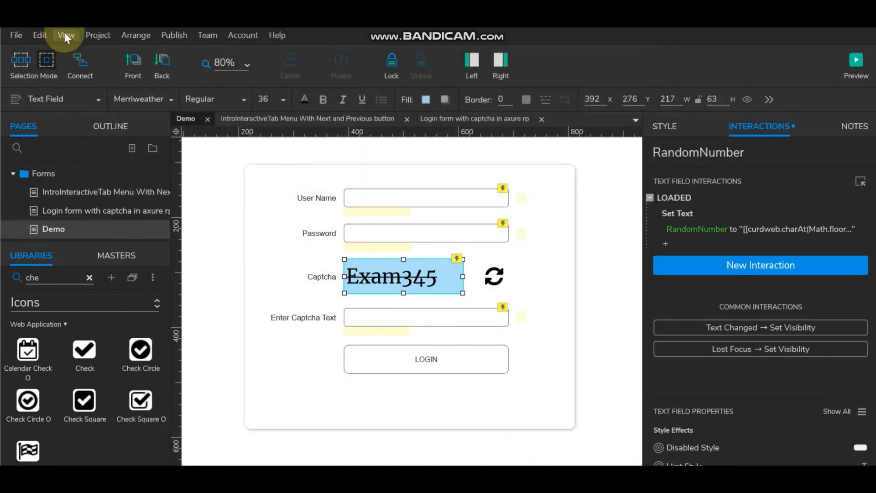
pyautogui.click(66, 36)
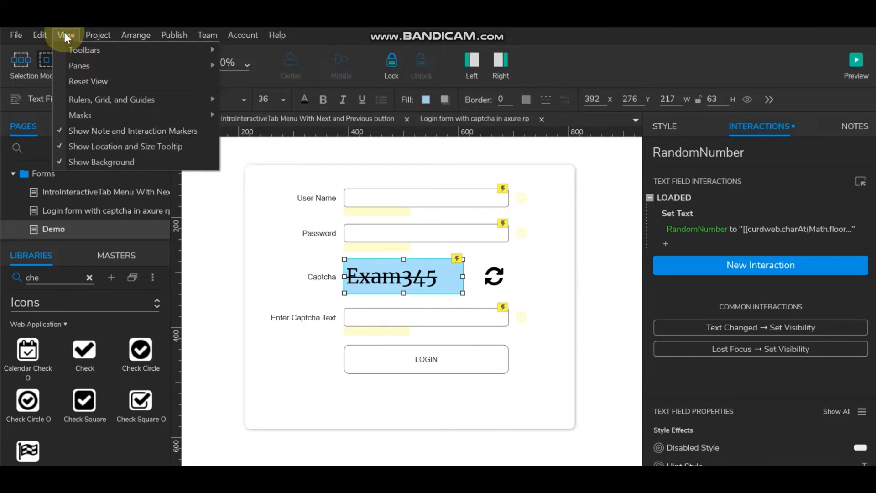
pyautogui.click(67, 33)
pyautogui.click(93, 34)
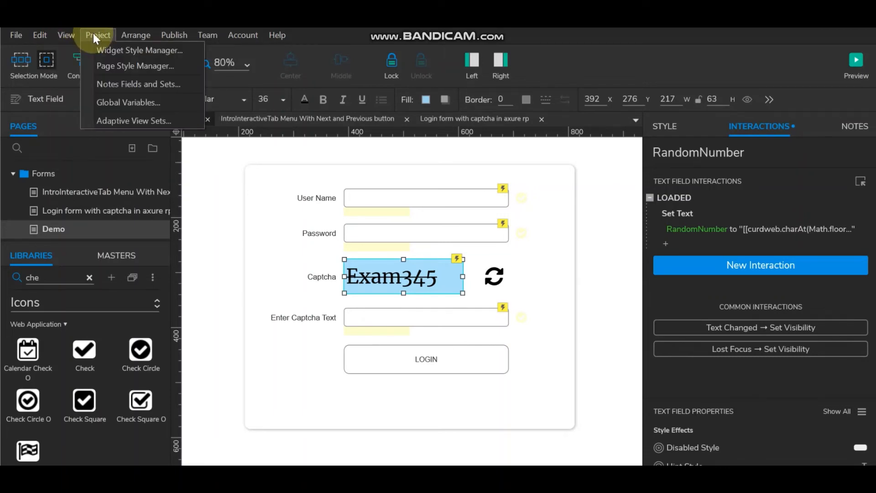
pyautogui.click(106, 102)
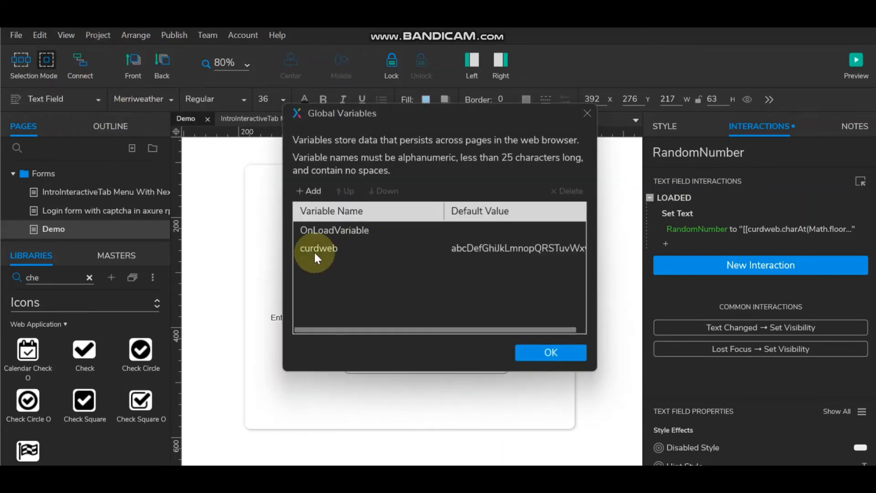
# Step: Inspect curdweb's mixed-case letter-string default value, then close the dialog
pyautogui.click(323, 248)
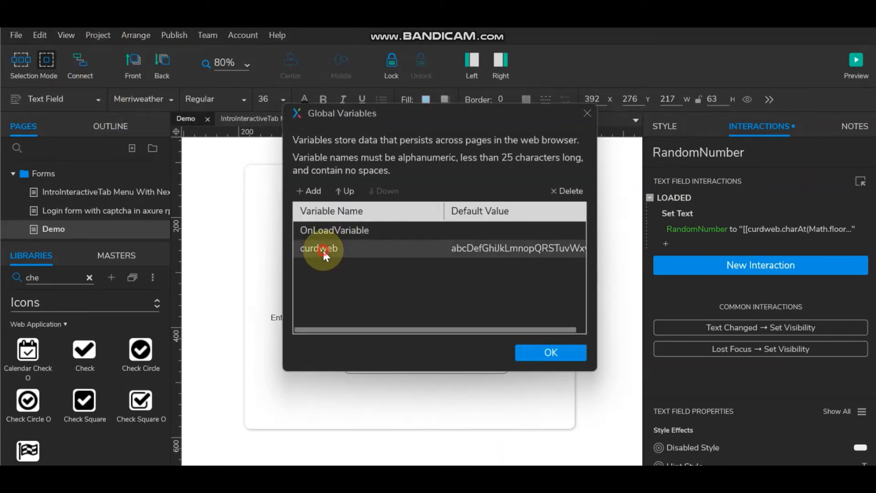
pyautogui.moveTo(507, 327); pyautogui.dragTo(569, 327)
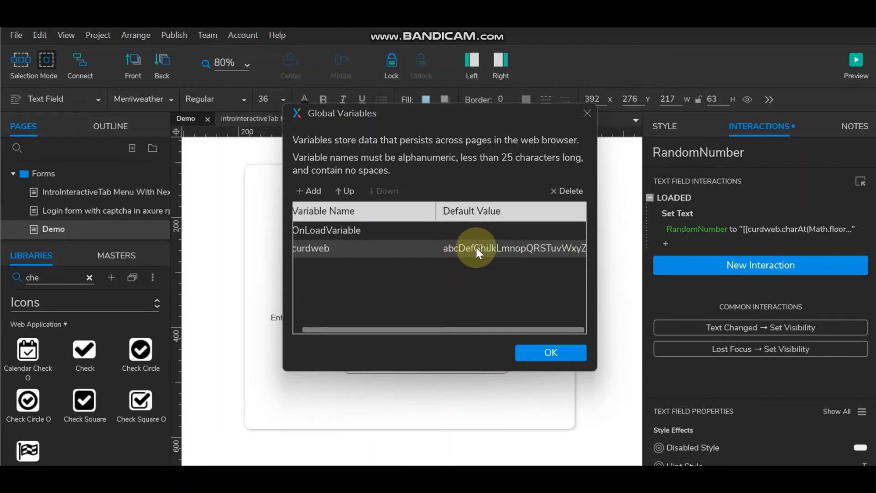
pyautogui.click(552, 354)
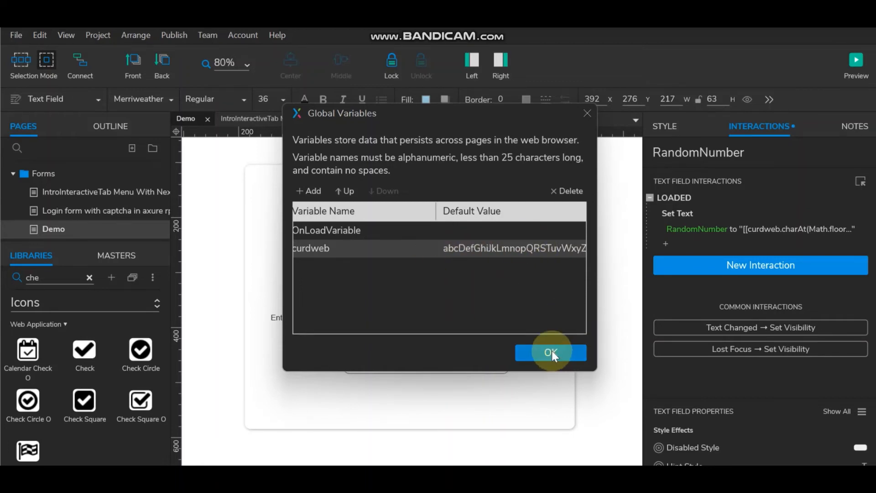
pyautogui.click(552, 352)
pyautogui.doubleClick(685, 213)
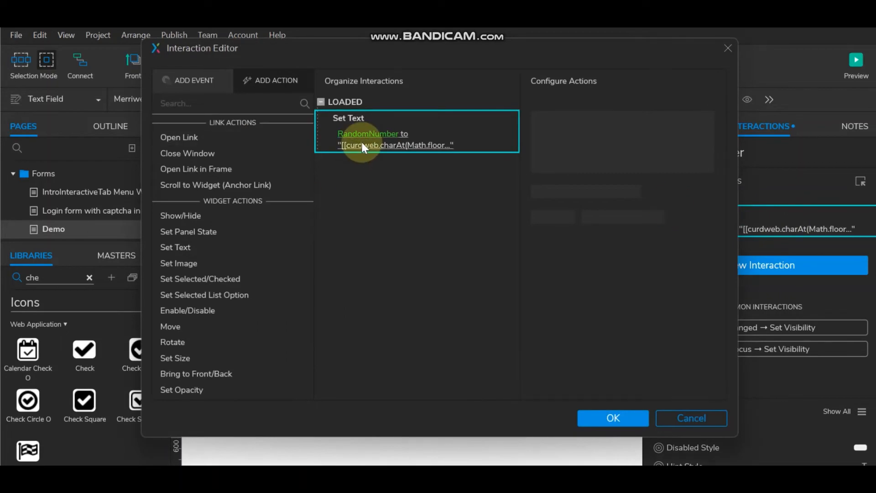
pyautogui.click(360, 142)
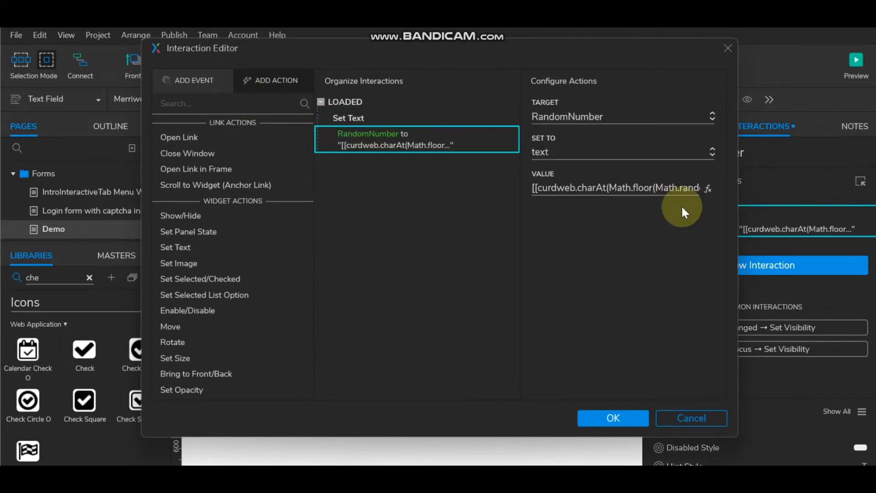
pyautogui.click(709, 189)
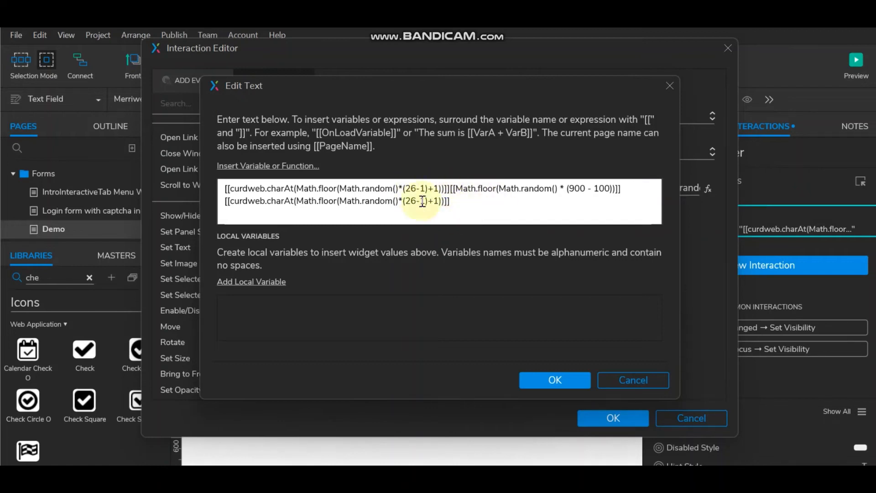
pyautogui.click(557, 383)
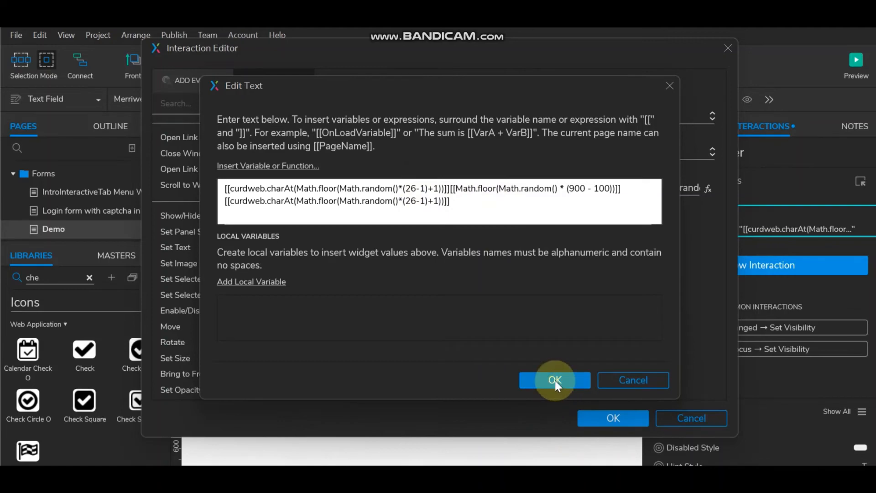
pyautogui.click(609, 419)
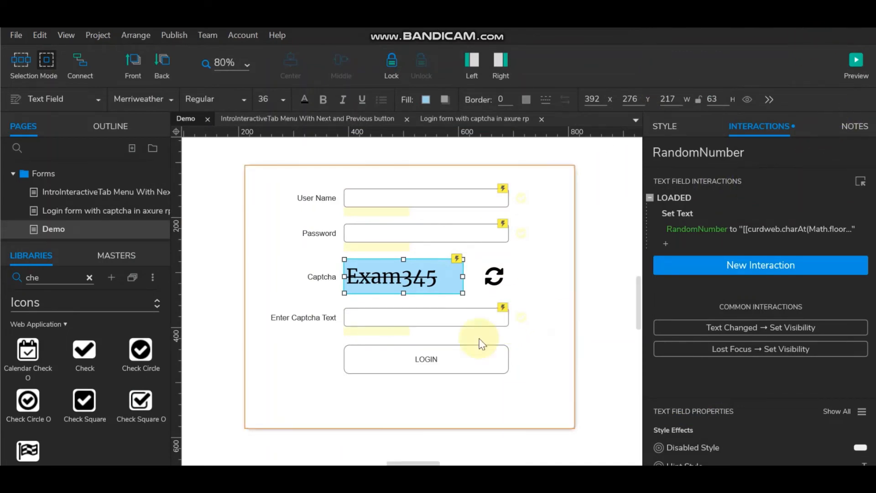
pyautogui.click(602, 280)
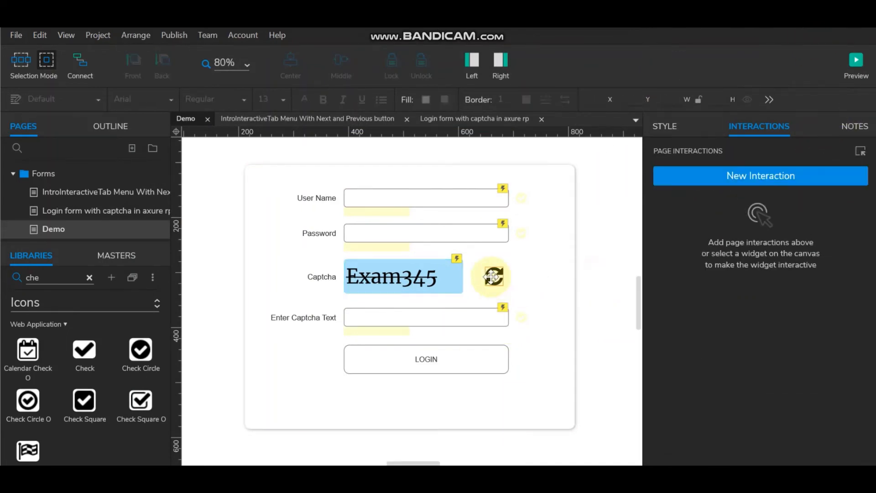
# Step: Preview the login form in Edge and enter the captcha code o656h
pyautogui.click(493, 277)
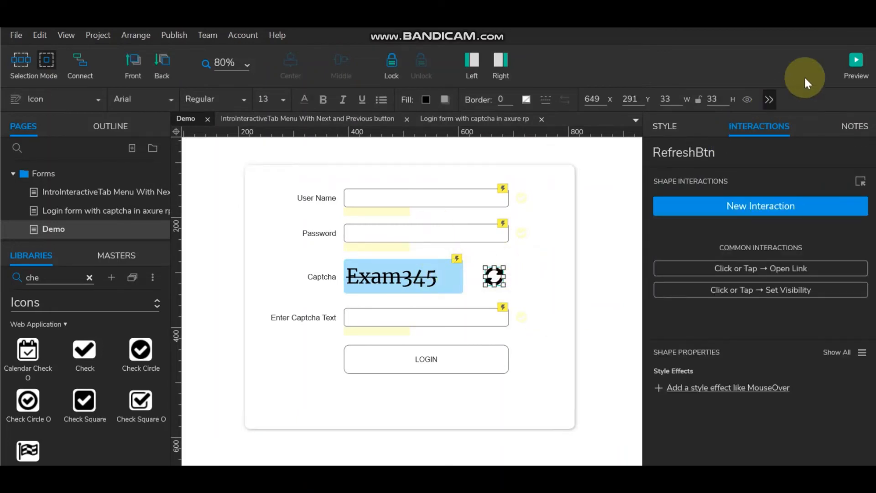
pyautogui.click(856, 61)
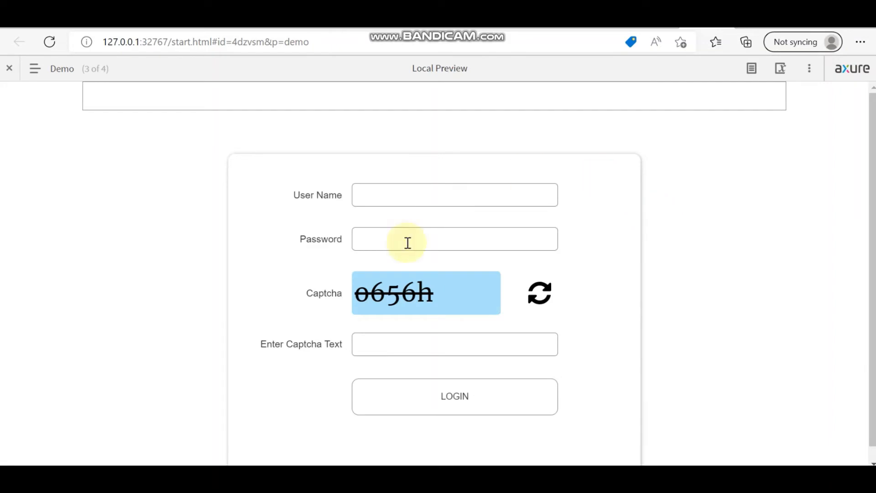
pyautogui.click(401, 343)
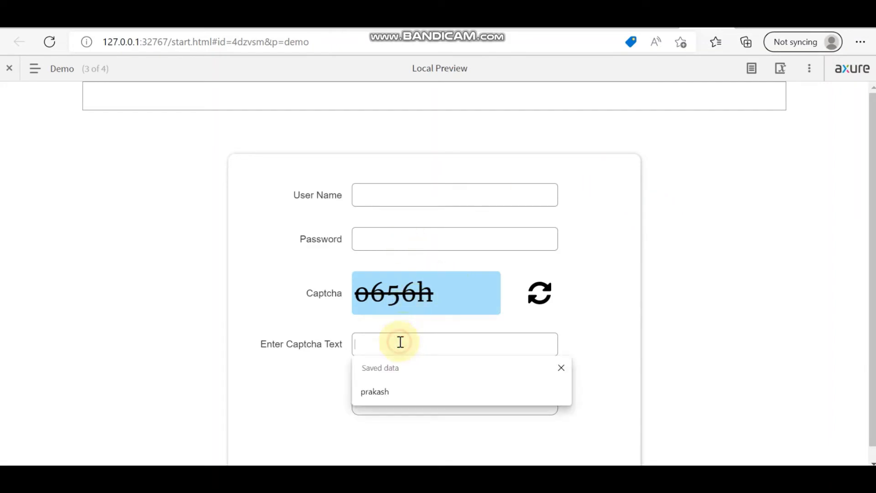
pyautogui.write('o656')
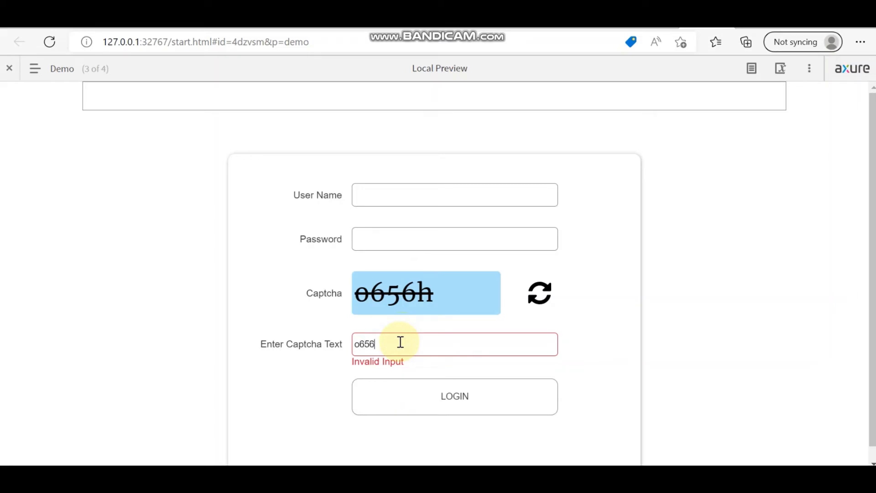
pyautogui.write('h')
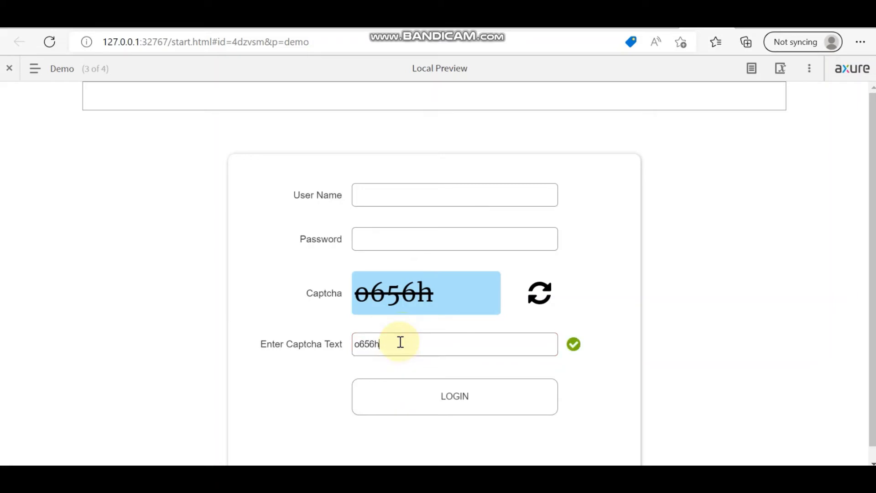
# Step: Try the captcha refresh icon, then return to Axure and reselect the refresh icon
pyautogui.click(539, 298)
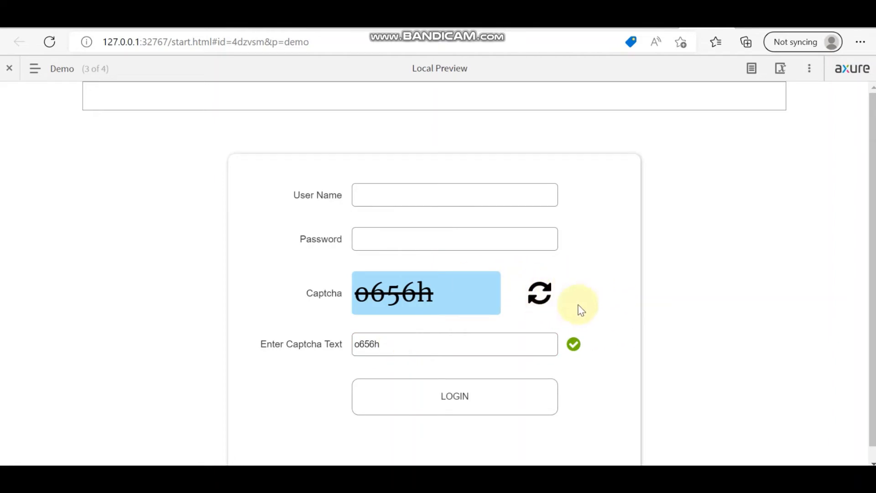
pyautogui.moveTo(471, 479)
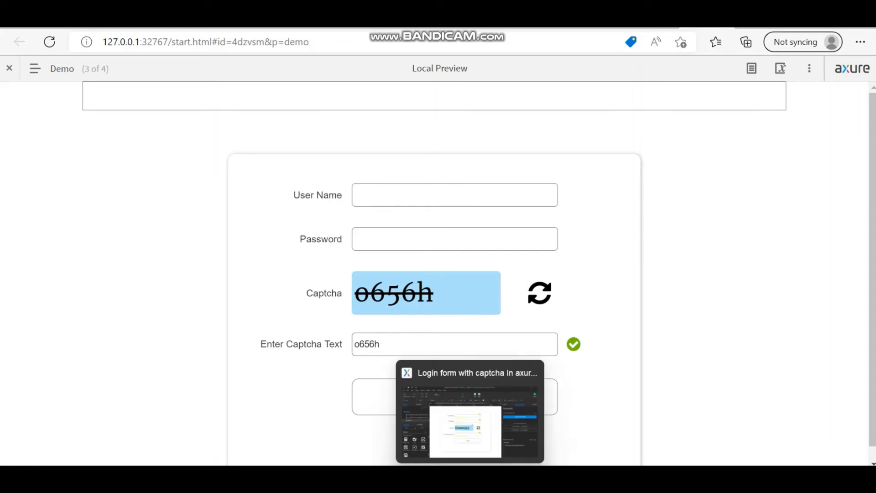
pyautogui.click(470, 422)
pyautogui.click(595, 293)
pyautogui.click(494, 277)
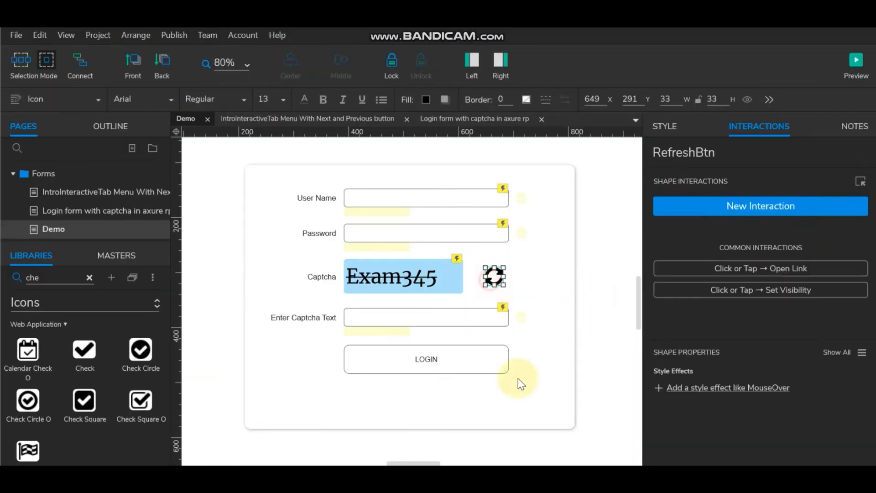
# Step: Give the refresh icon a click-or-tap interaction with a Fire Event action
pyautogui.click(754, 210)
pyautogui.click(676, 249)
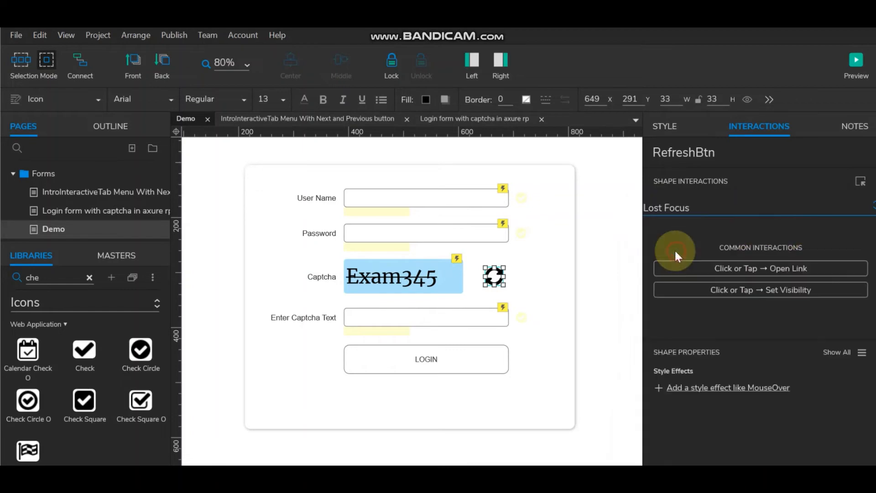
pyautogui.doubleClick(663, 199)
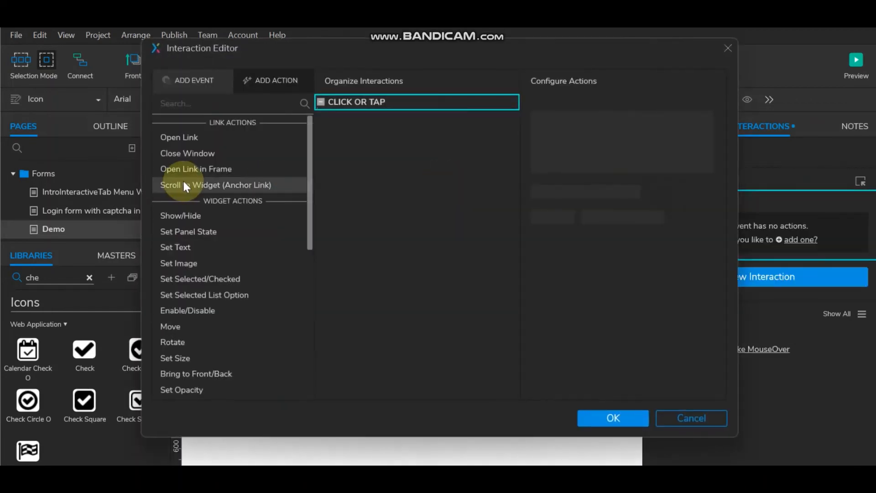
pyautogui.scroll(-5, 212, 324)
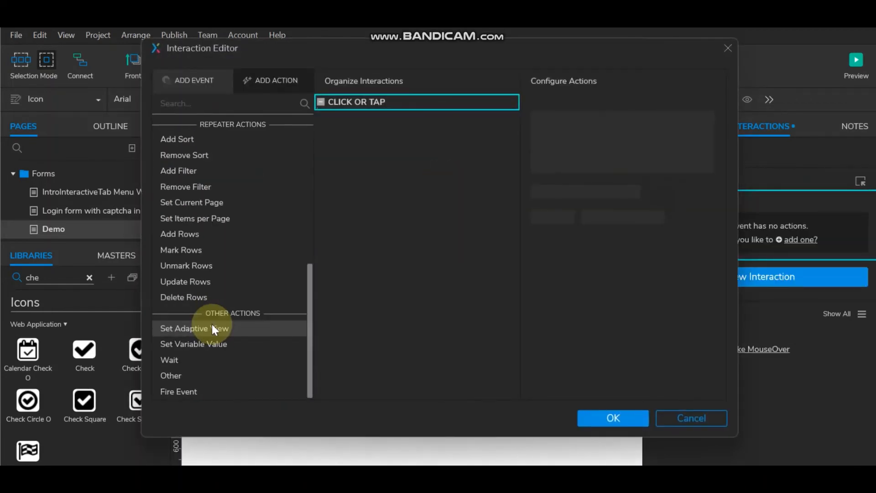
pyautogui.click(191, 391)
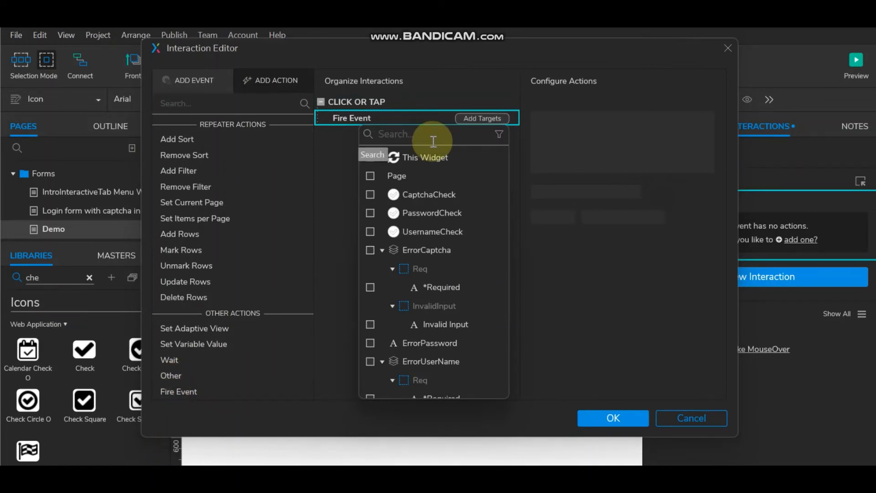
pyautogui.click(370, 157)
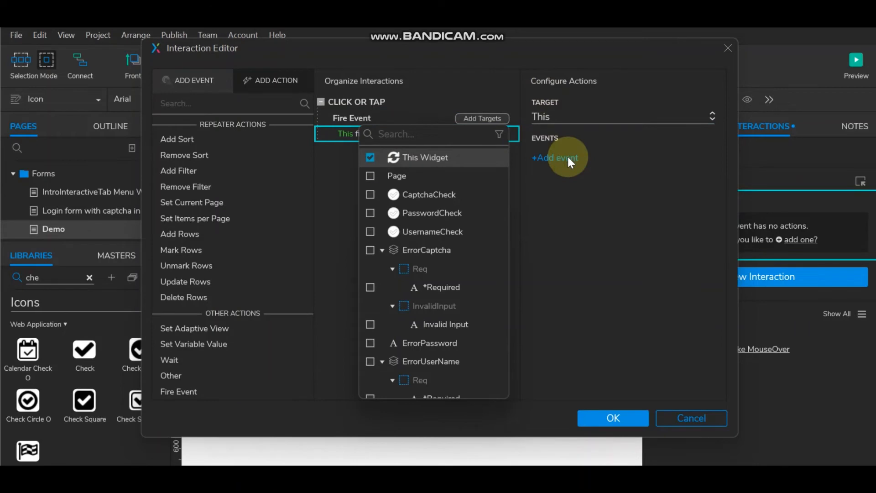
# Step: Make the action fire the Loaded event on RandomNumber and confirm
pyautogui.click(568, 156)
pyautogui.click(568, 156)
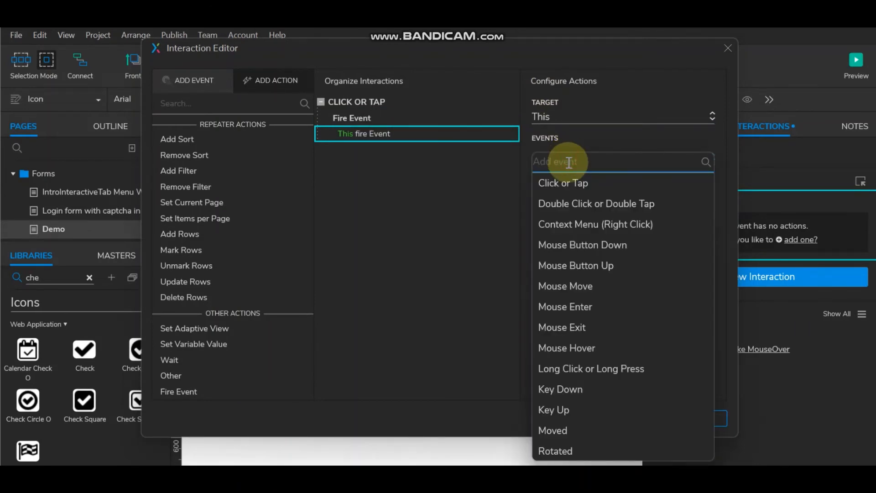
pyautogui.write('lo')
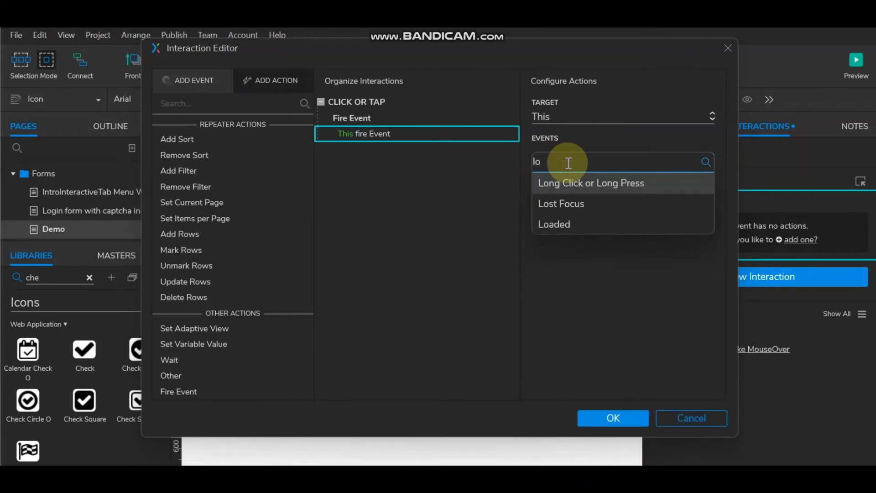
pyautogui.click(562, 226)
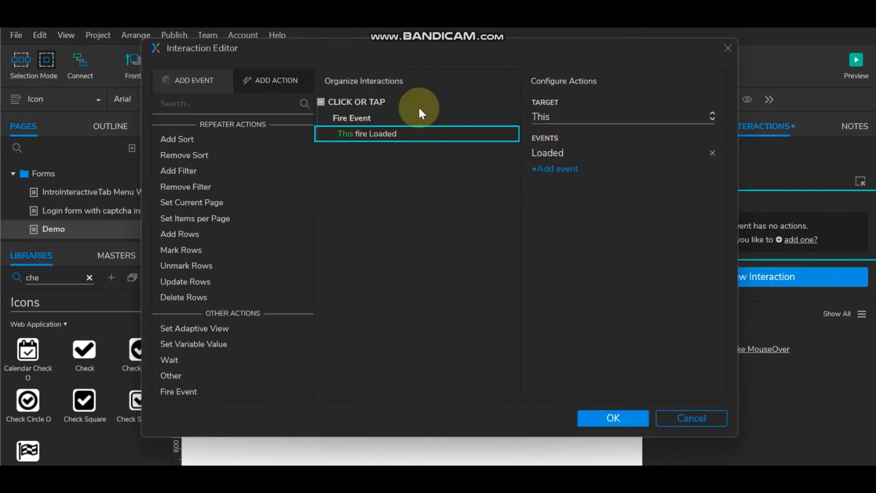
pyautogui.click(607, 120)
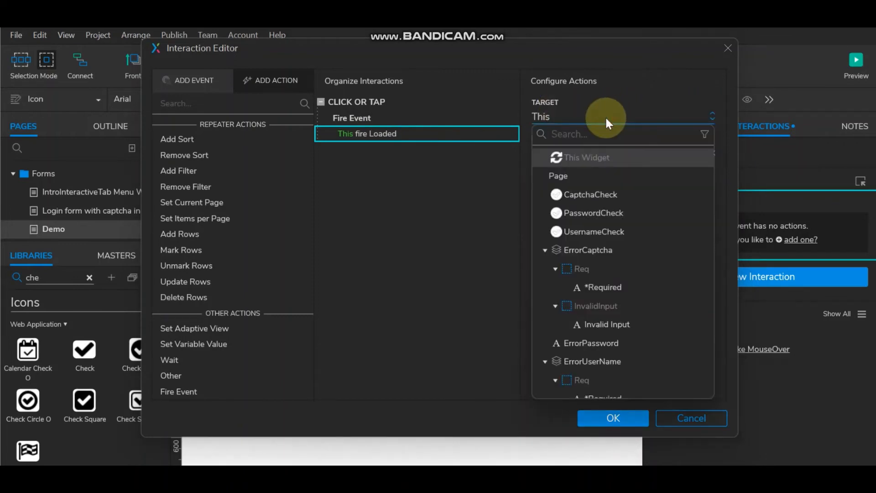
pyautogui.write('r')
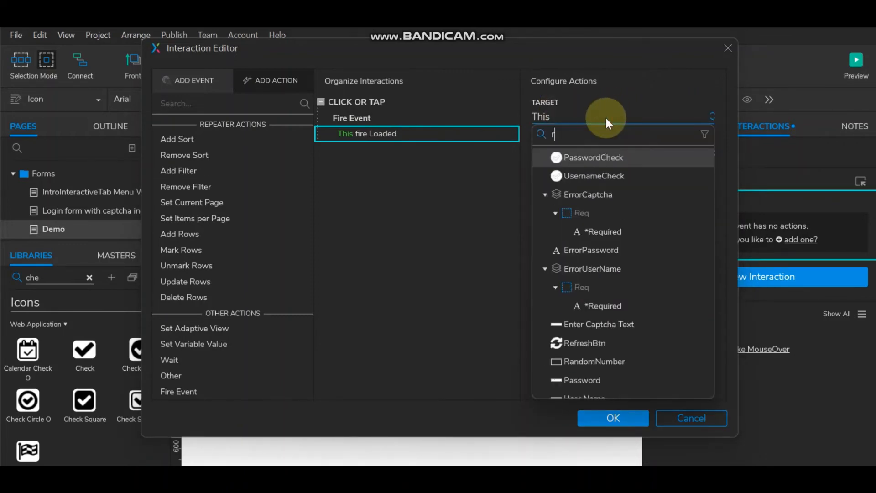
pyautogui.write('an')
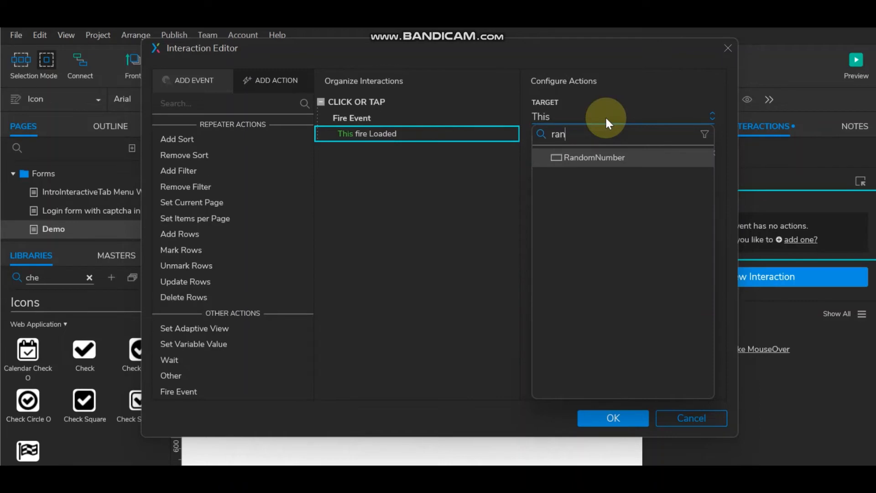
pyautogui.click(598, 158)
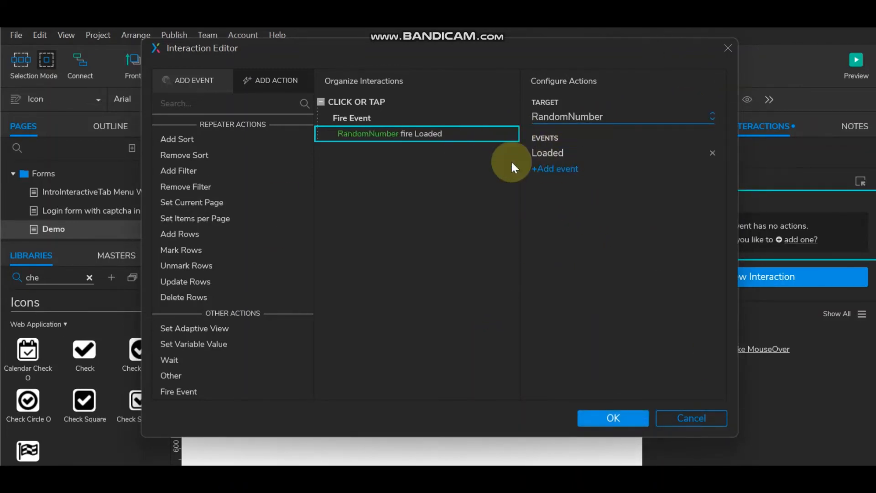
pyautogui.click(595, 416)
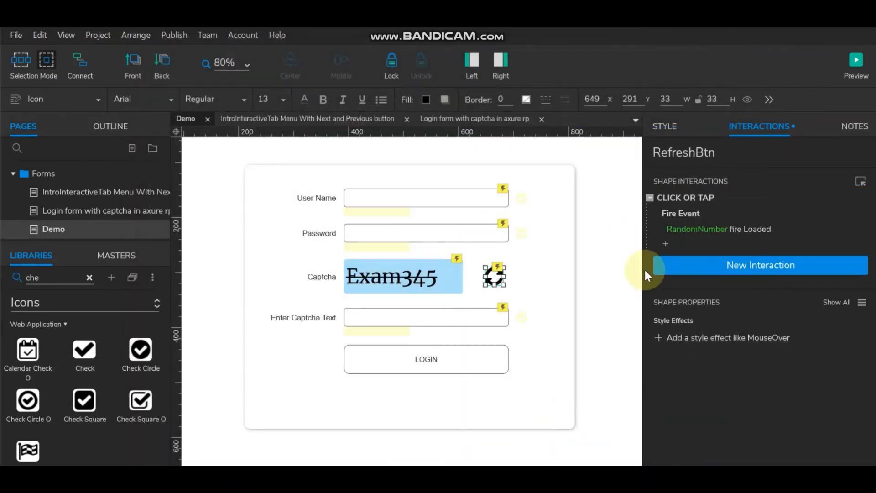
# Step: Preview the page and enter captcha codes S403D and p87m, refreshing in between
pyautogui.click(399, 274)
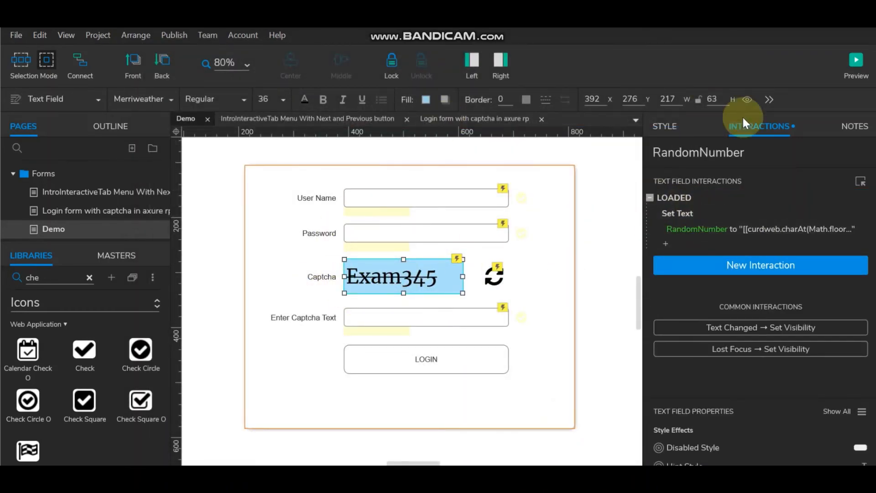
pyautogui.click(857, 61)
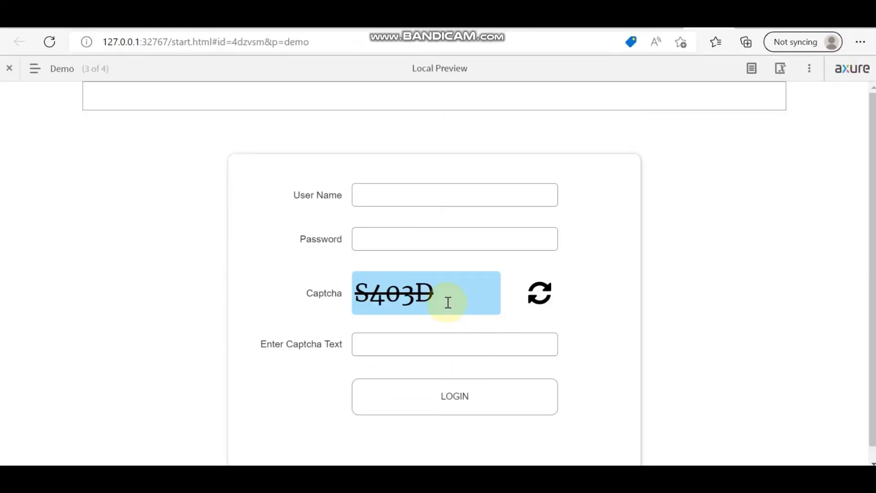
pyautogui.click(405, 336)
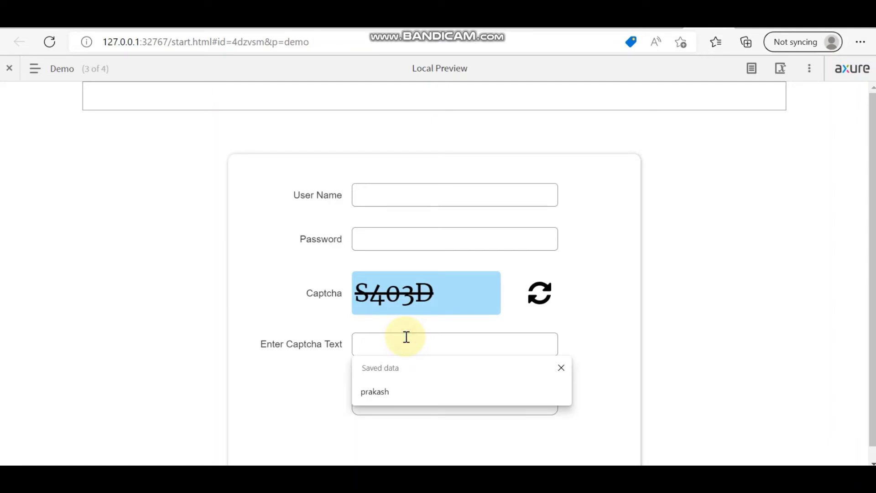
pyautogui.write('S')
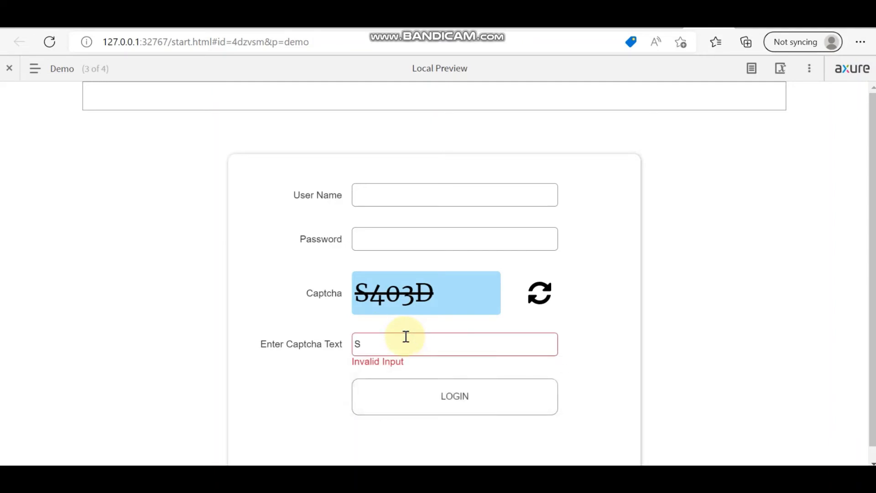
pyautogui.write('4')
pyautogui.write('0')
pyautogui.write('3D')
pyautogui.click(538, 292)
pyautogui.moveTo(397, 345); pyautogui.dragTo(274, 345)
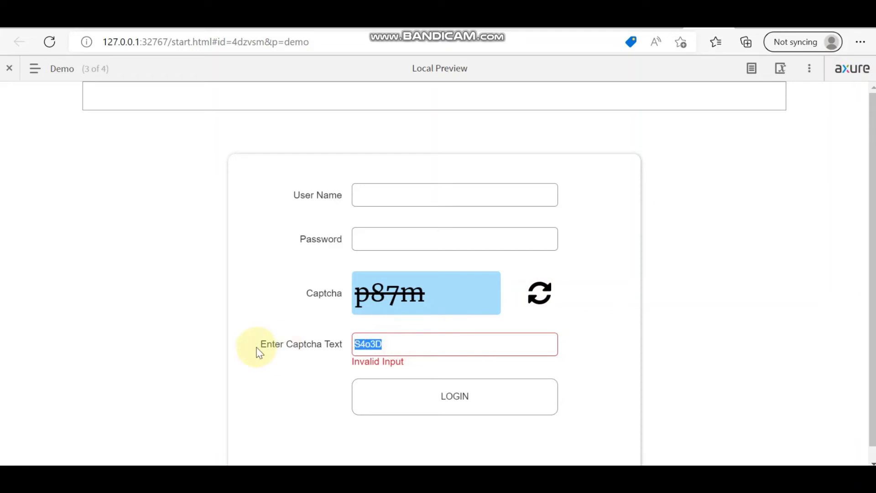
pyautogui.write('p')
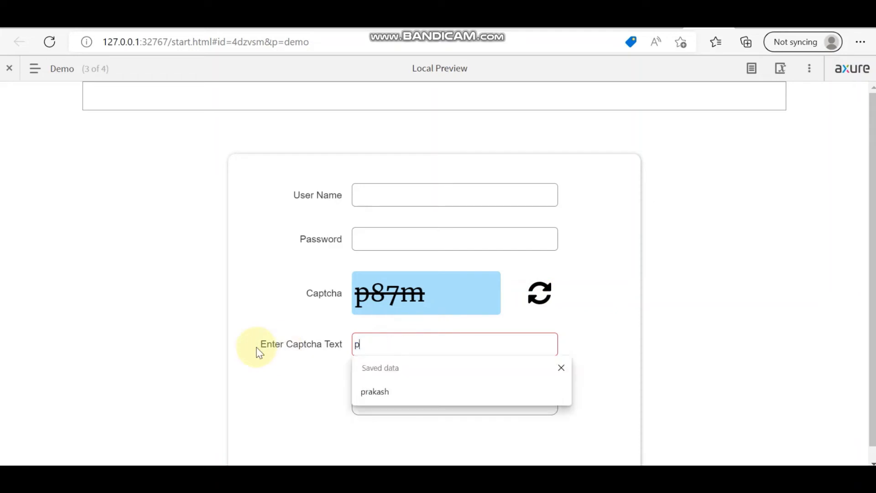
pyautogui.write('87')
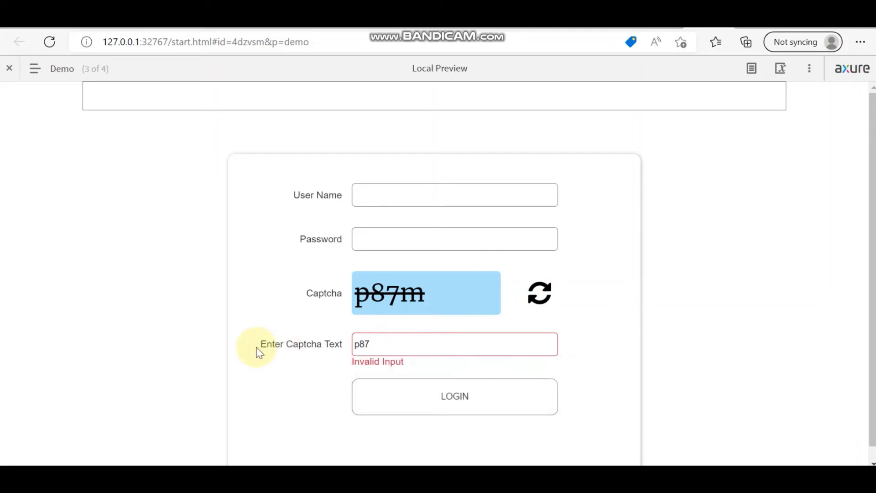
pyautogui.write('m')
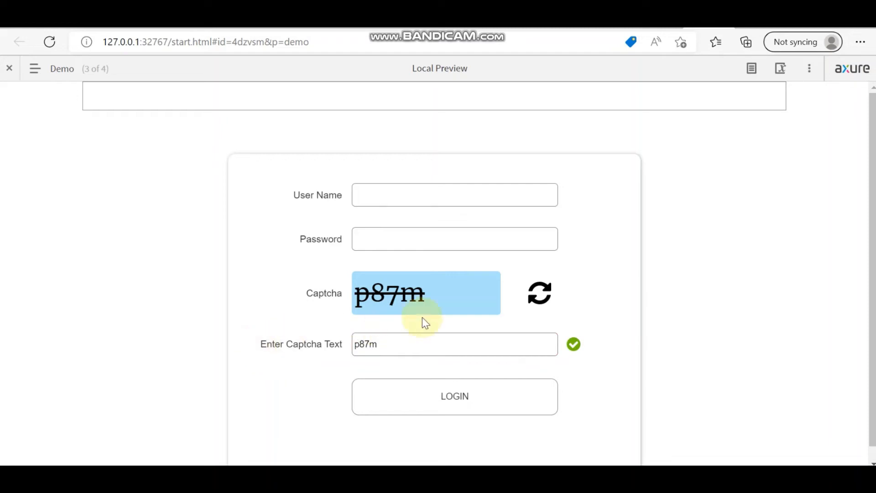
# Step: Clear the entry, type f61v, refresh the captcha several times, then return to Axure
pyautogui.doubleClick(418, 352)
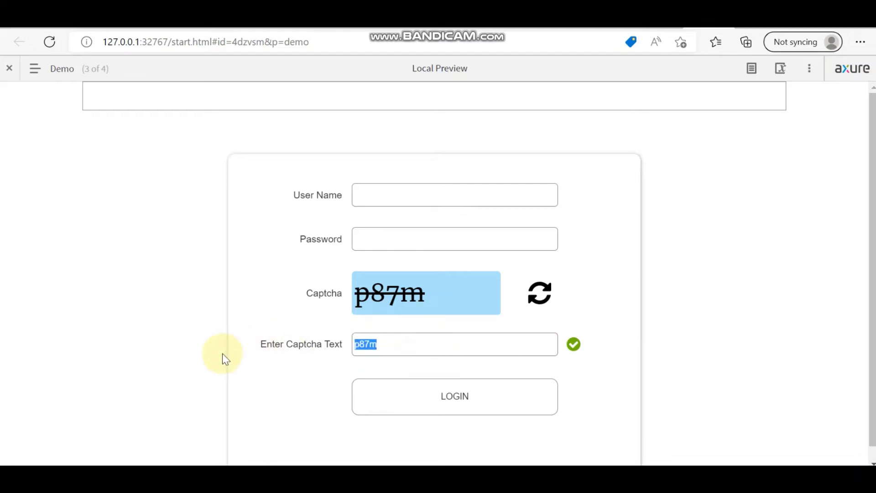
pyautogui.press('BackSpace')
pyautogui.click(538, 301)
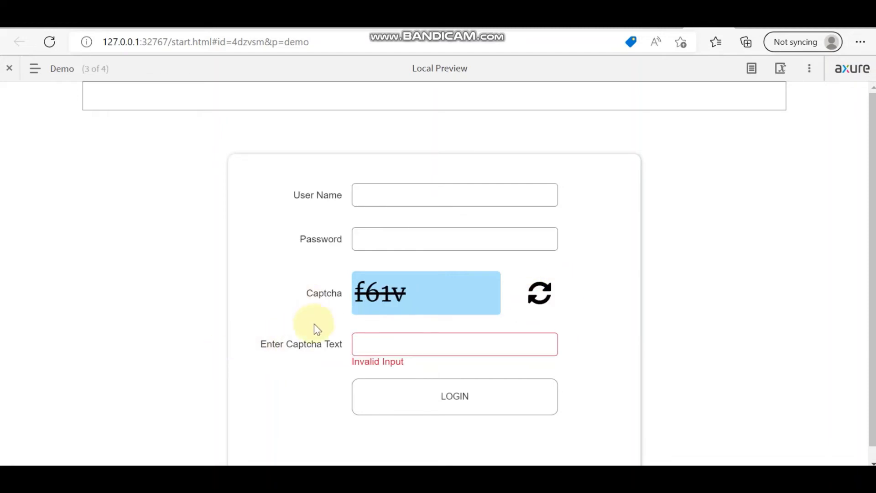
pyautogui.click(396, 348)
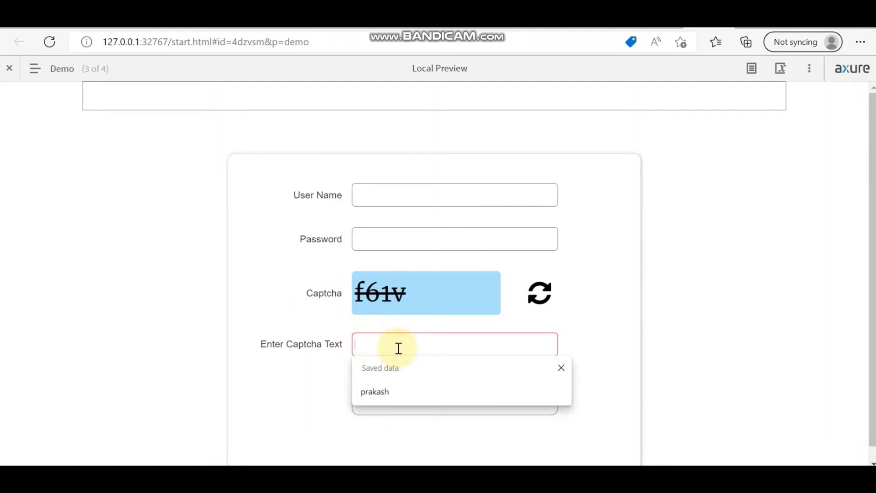
pyautogui.write('f6')
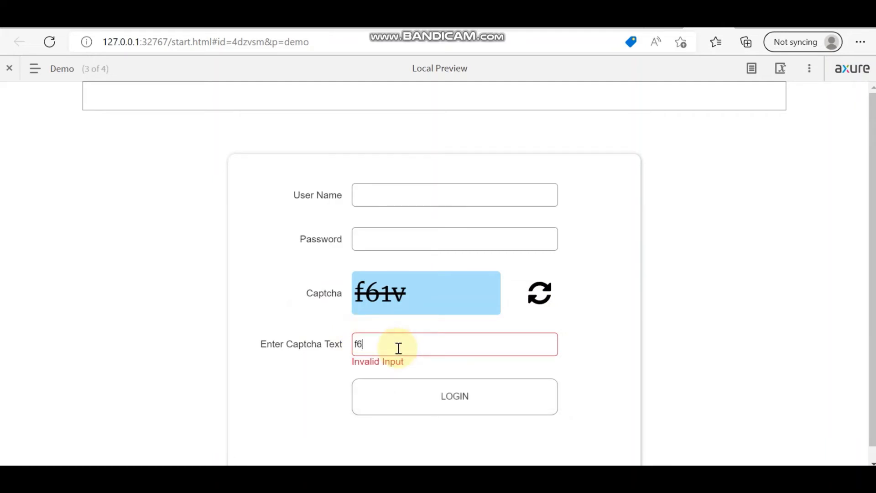
pyautogui.write('1v')
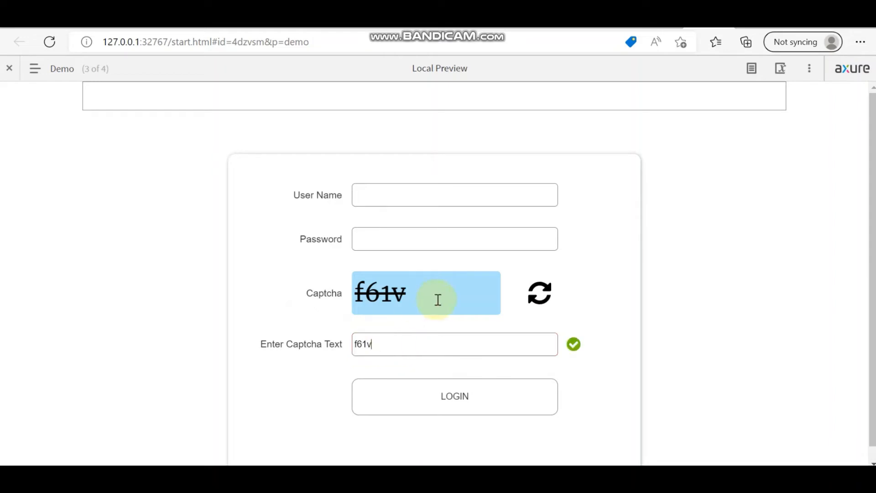
pyautogui.click(542, 297)
pyautogui.click(543, 299)
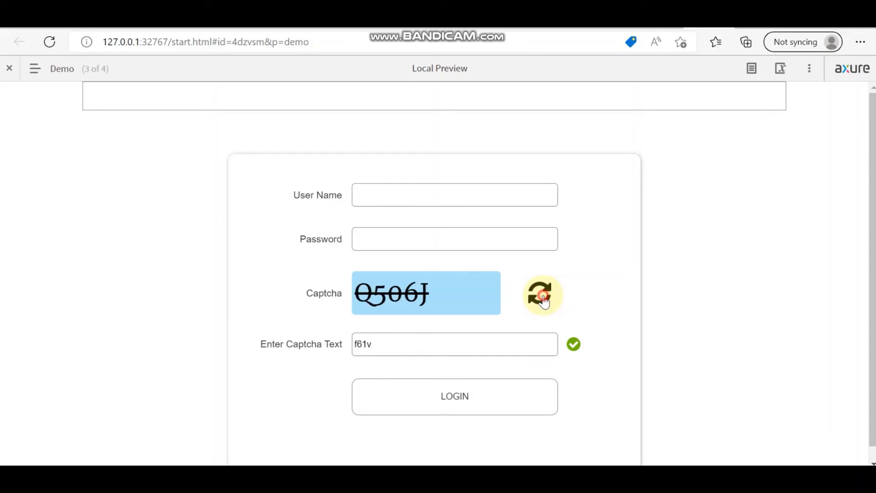
pyautogui.click(543, 299)
pyautogui.click(543, 298)
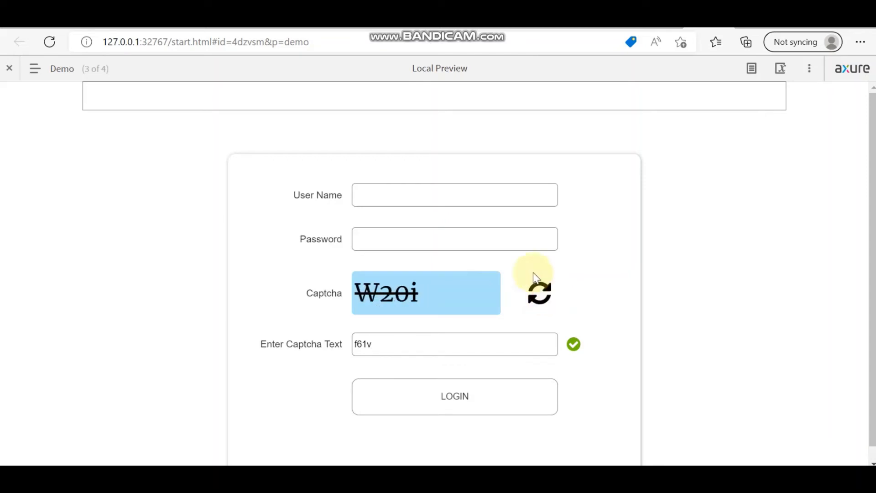
pyautogui.hotkey('alt', 'Tab')
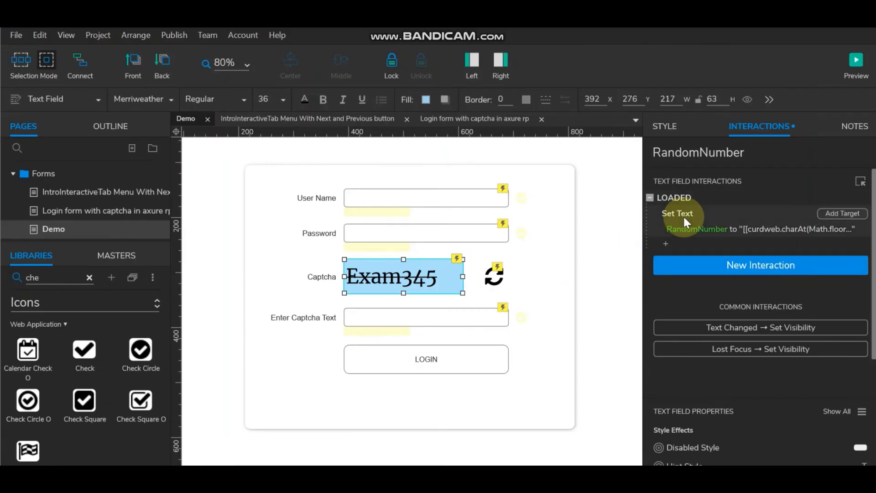
# Step: Open the captcha field's Loaded Set Text expression for editing
pyautogui.click(672, 197)
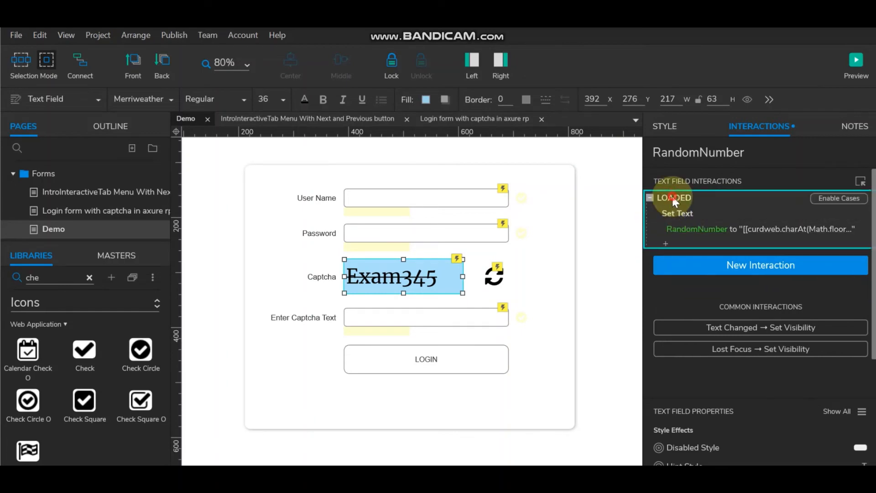
pyautogui.doubleClick(672, 197)
pyautogui.click(385, 146)
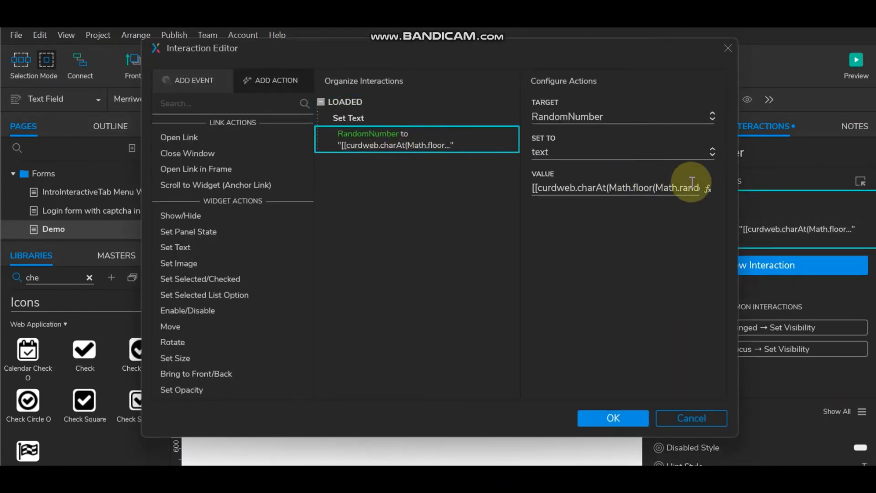
pyautogui.click(709, 188)
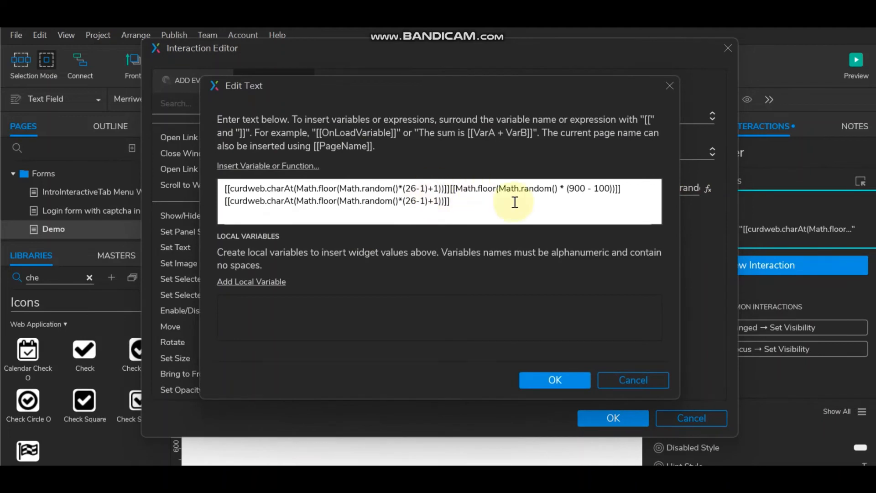
# Step: Change the number part to Math.random() * (10000 - 10) and save the interaction
pyautogui.click(585, 189)
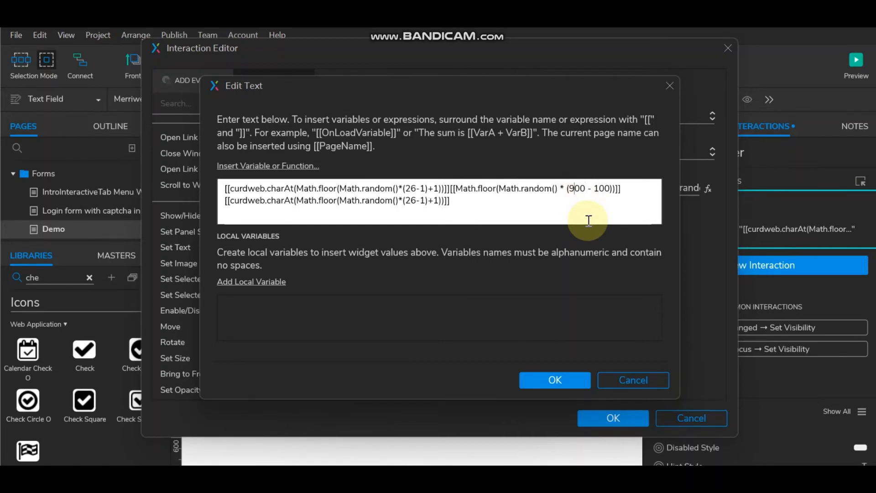
pyautogui.press('BackSpace')
pyautogui.write('100')
pyautogui.click(563, 379)
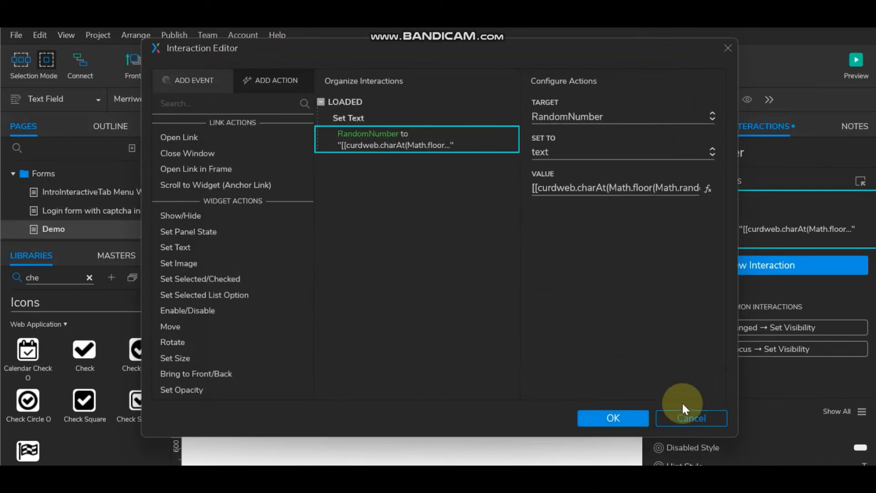
pyautogui.click(708, 189)
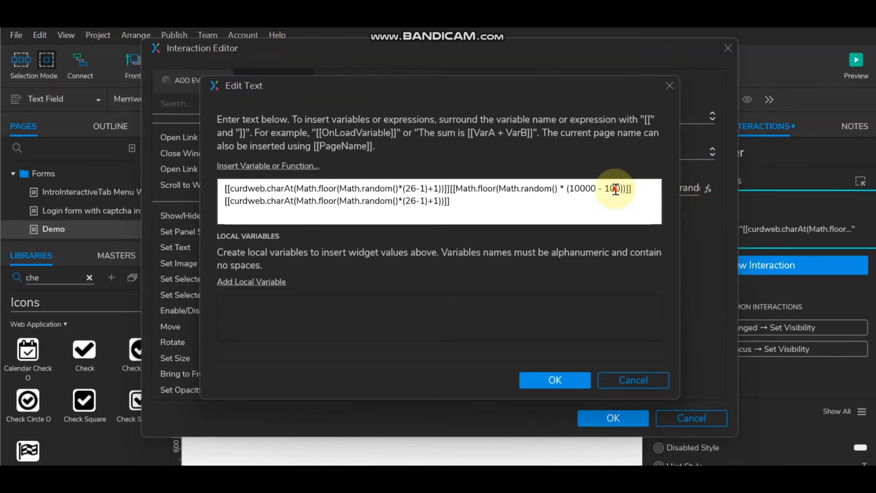
pyautogui.click(616, 188)
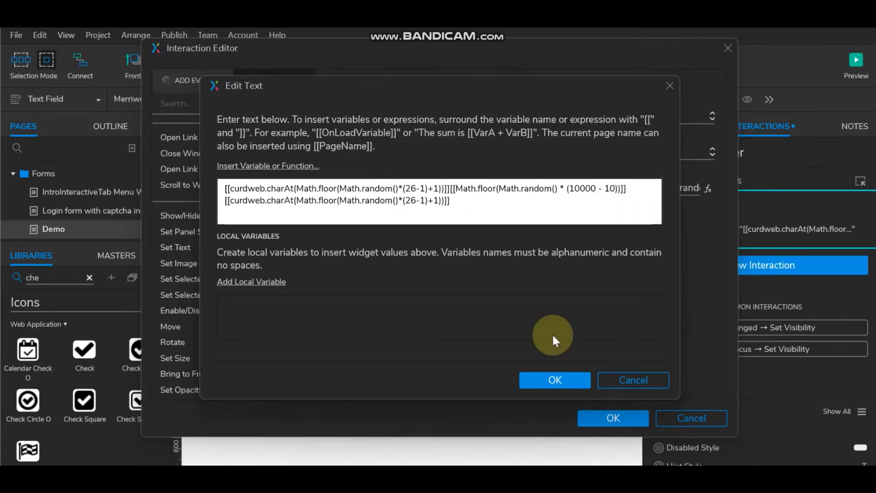
pyautogui.click(554, 379)
pyautogui.click(595, 419)
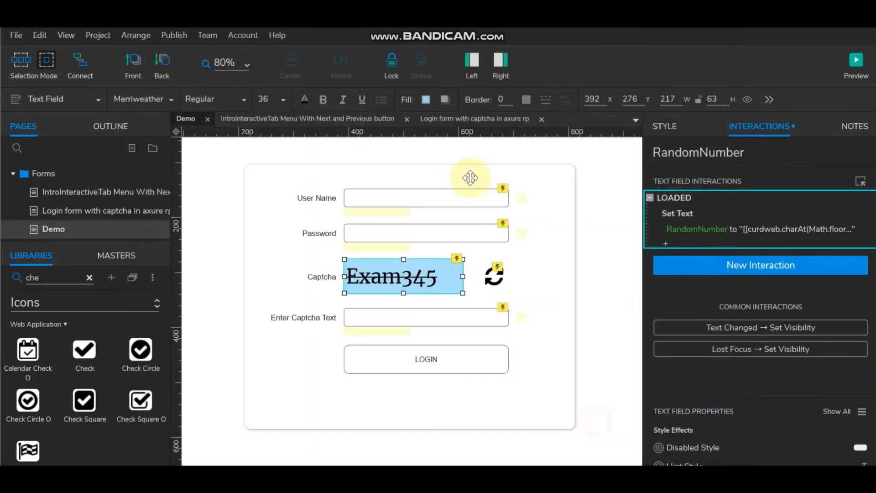
pyautogui.click(859, 62)
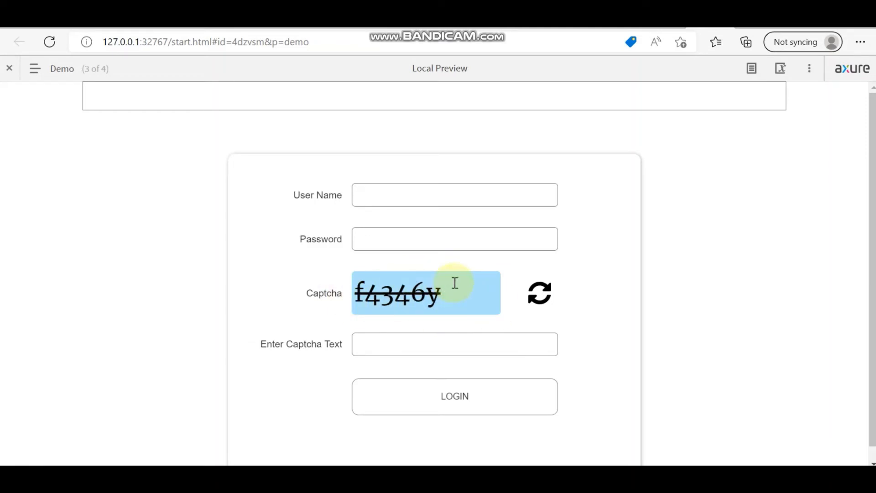
pyautogui.moveTo(427, 292); pyautogui.dragTo(365, 295)
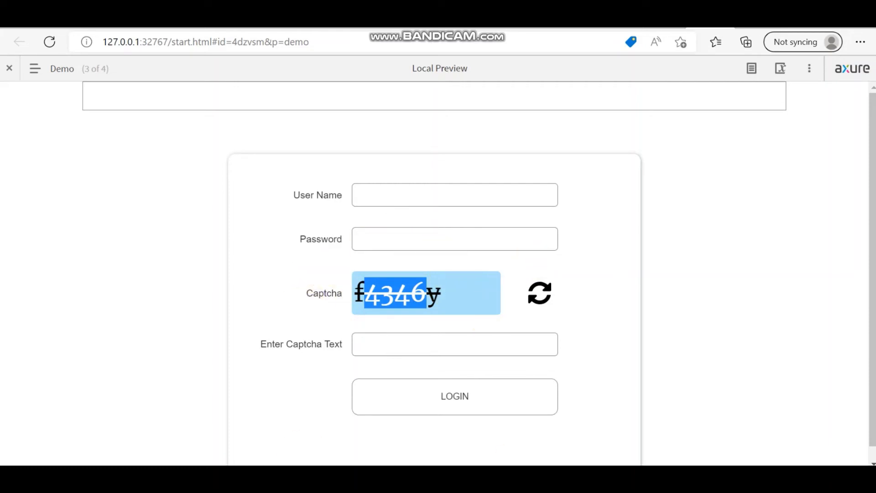
pyautogui.hotkey('alt', 'Tab')
pyautogui.click(741, 235)
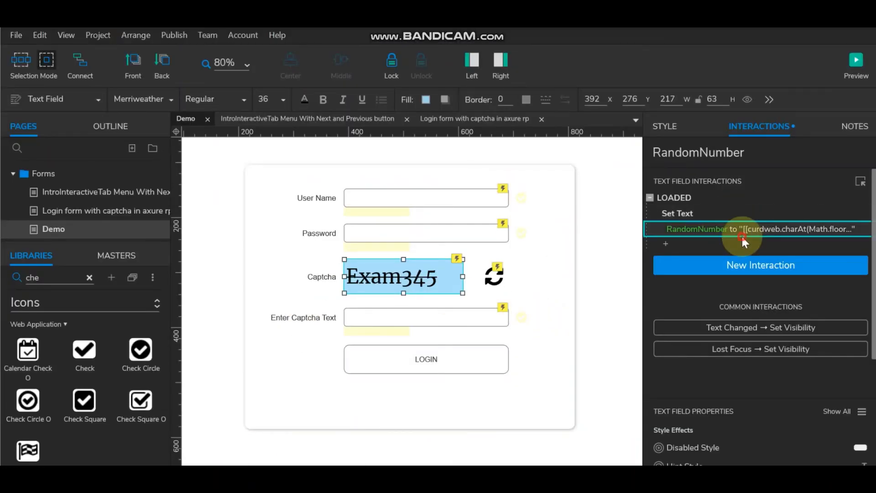
# Step: Review the captcha Set Text expression without changes and preview the Demo page in Edge
pyautogui.click(753, 231)
pyautogui.click(866, 334)
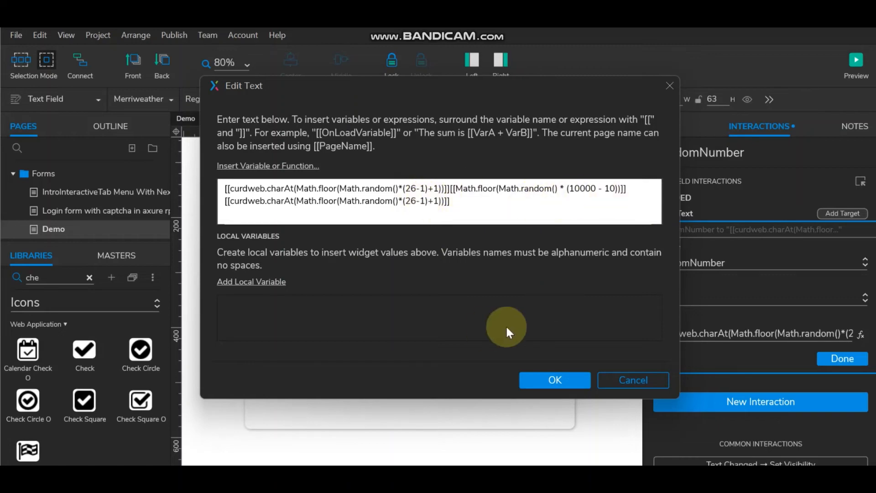
pyautogui.click(549, 379)
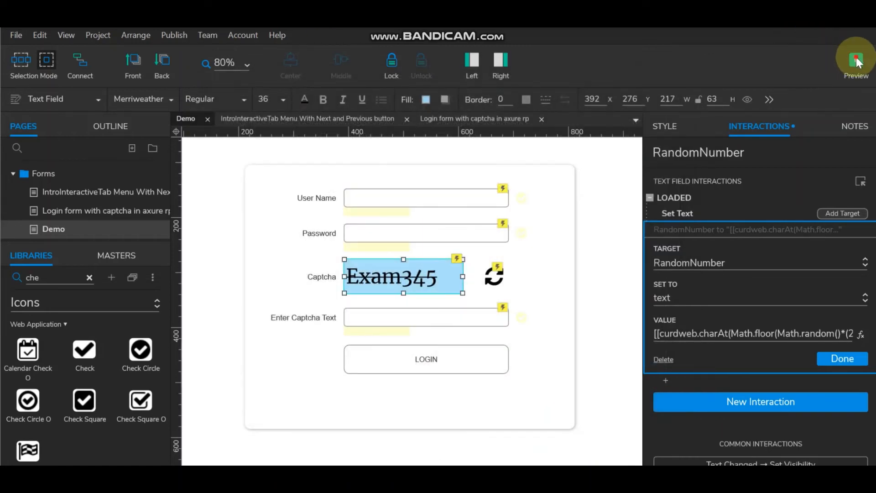
pyautogui.click(857, 63)
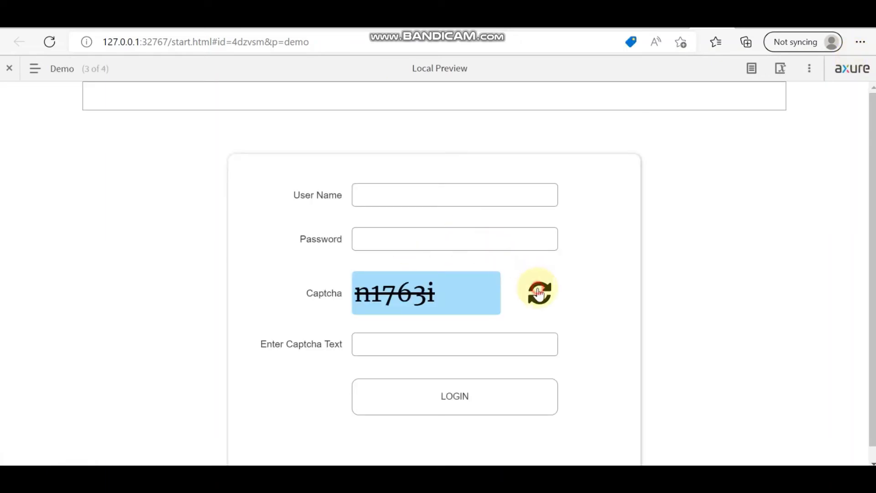
# Step: Refresh the captcha and enter the mismatched code i6o69Z, adjusting its last character
pyautogui.click(540, 293)
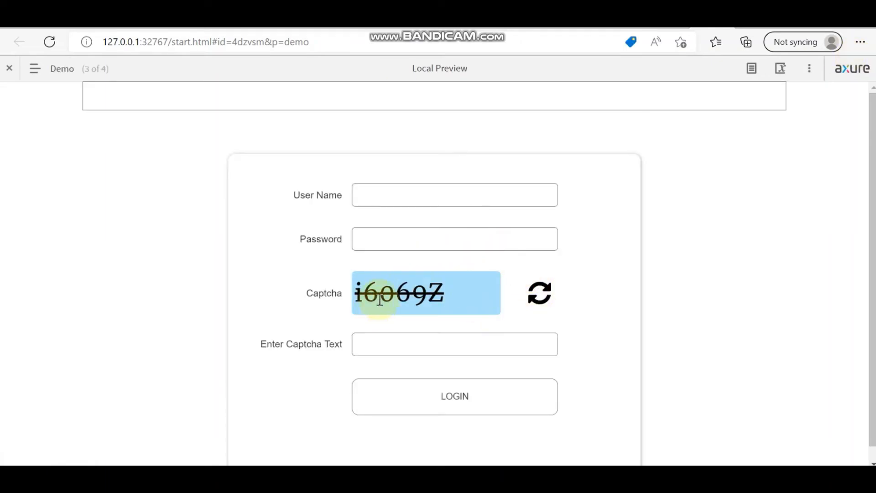
pyautogui.click(379, 346)
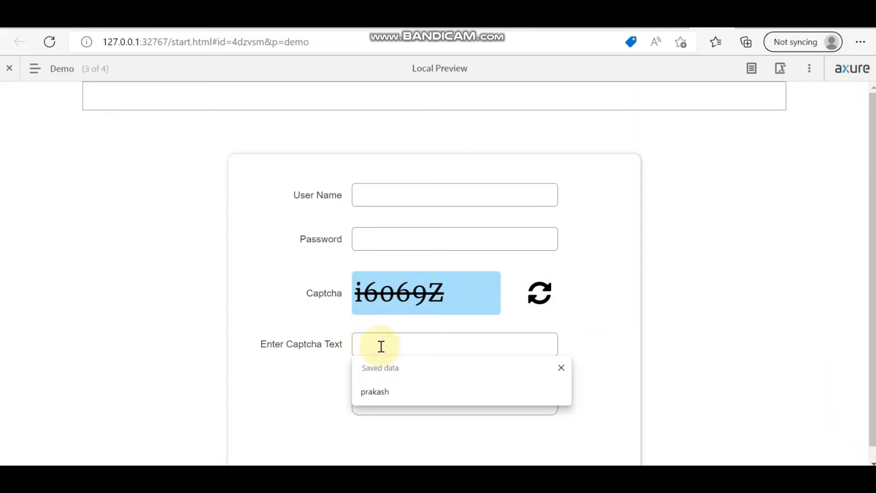
pyautogui.write('i')
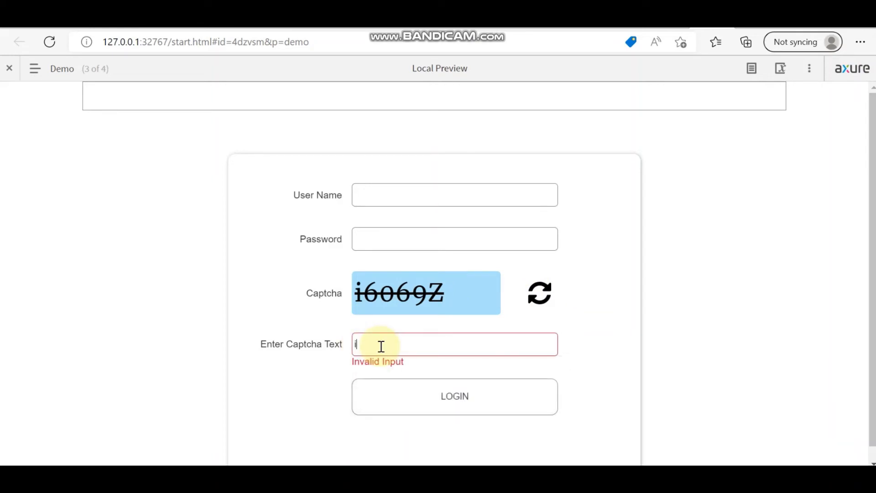
pyautogui.write('6o69Z')
pyautogui.press('BackSpace')
pyautogui.write('Z')
pyautogui.click(420, 343)
# Step: Refresh again, clear the field, and enter the matching code h1438
pyautogui.click(538, 292)
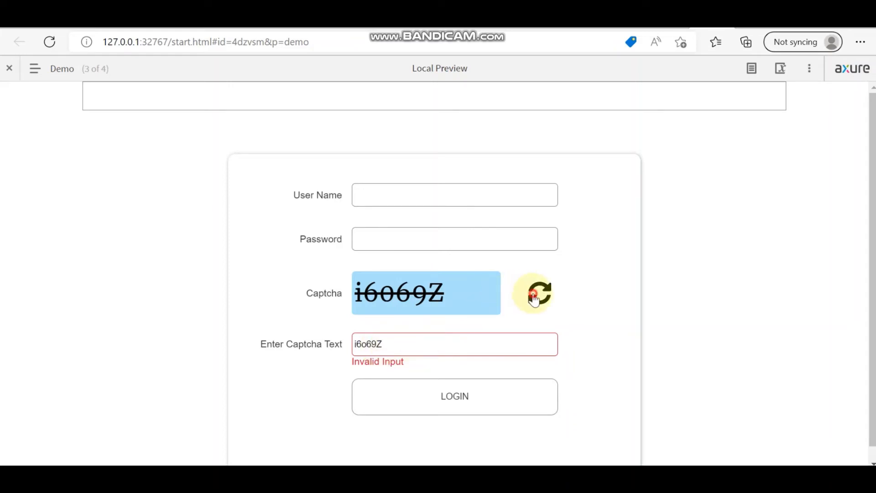
pyautogui.moveTo(401, 344); pyautogui.dragTo(192, 349)
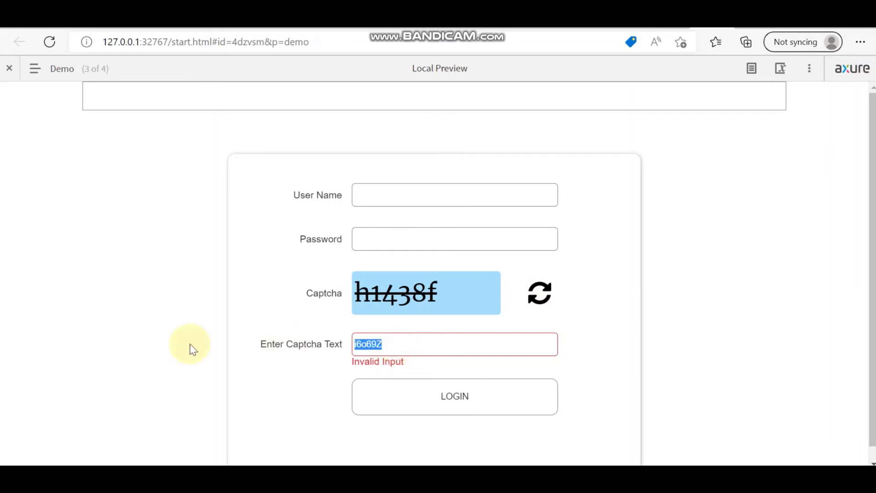
pyautogui.press('BackSpace')
pyautogui.write('h1438f')
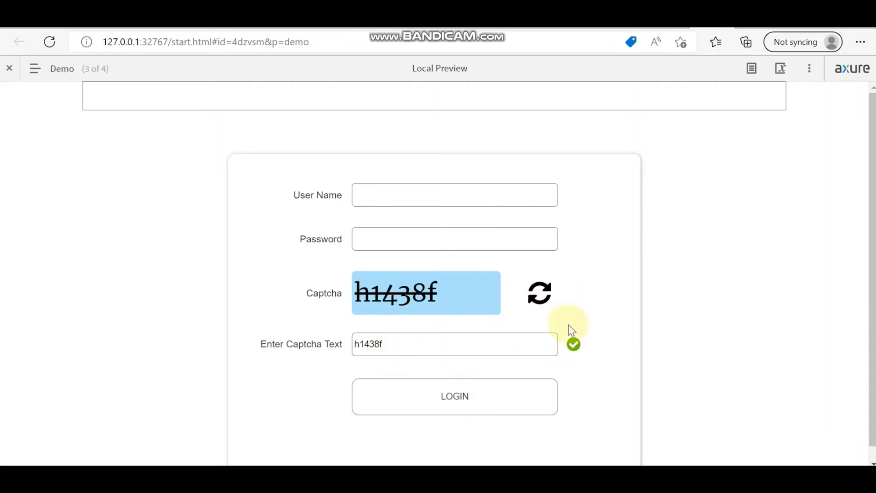
# Step: Regenerate the captcha repeatedly, clear the entry to show Invalid Input, and return to Axure
pyautogui.click(541, 296)
pyautogui.click(541, 296)
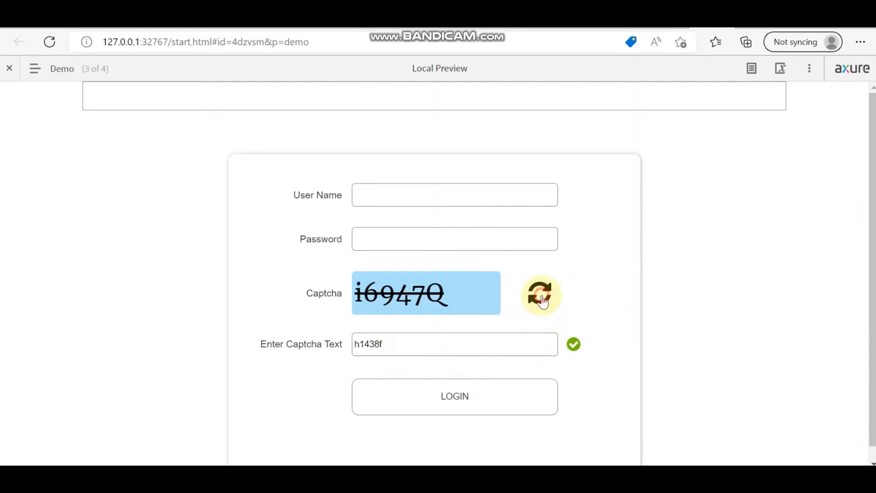
pyautogui.click(541, 296)
pyautogui.click(541, 296)
pyautogui.click(541, 297)
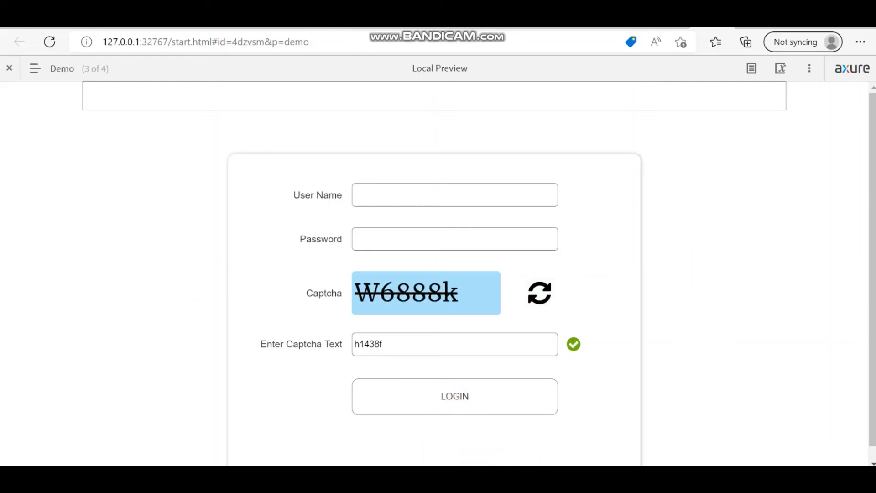
pyautogui.moveTo(397, 343); pyautogui.dragTo(296, 343)
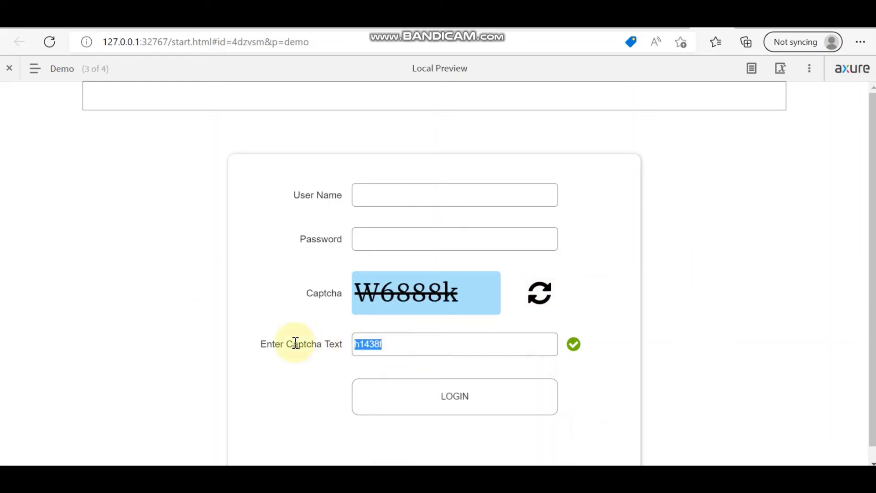
pyautogui.press('BackSpace')
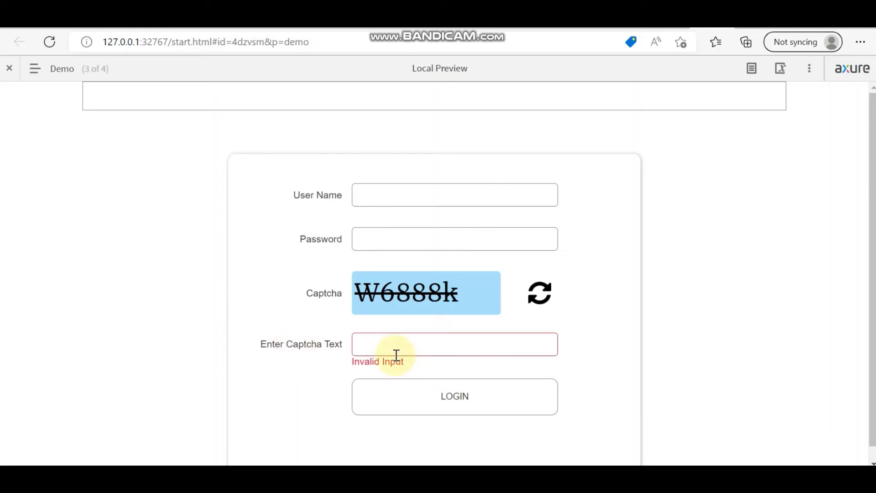
pyautogui.hotkey('alt', 'Tab')
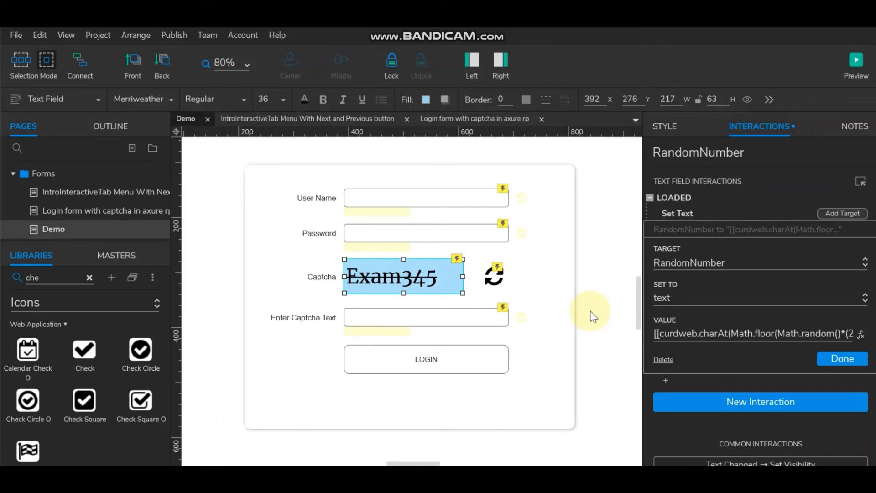
pyautogui.click(440, 317)
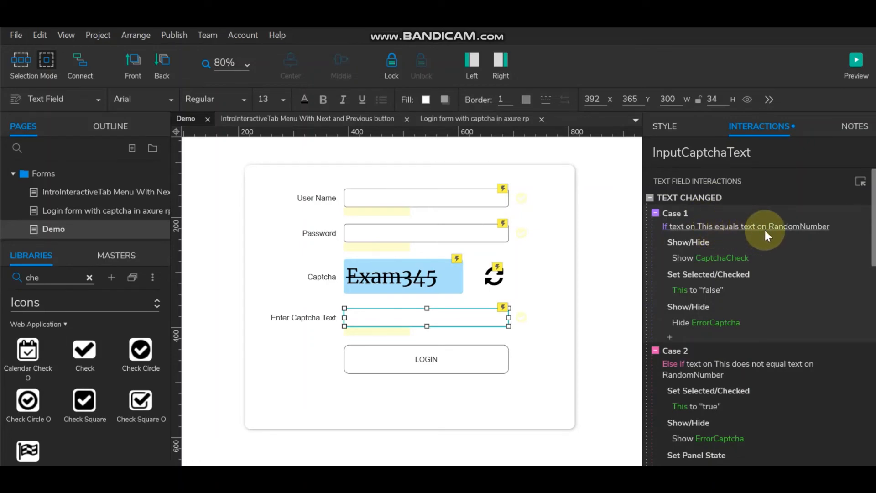
pyautogui.scroll(-3, 771, 262)
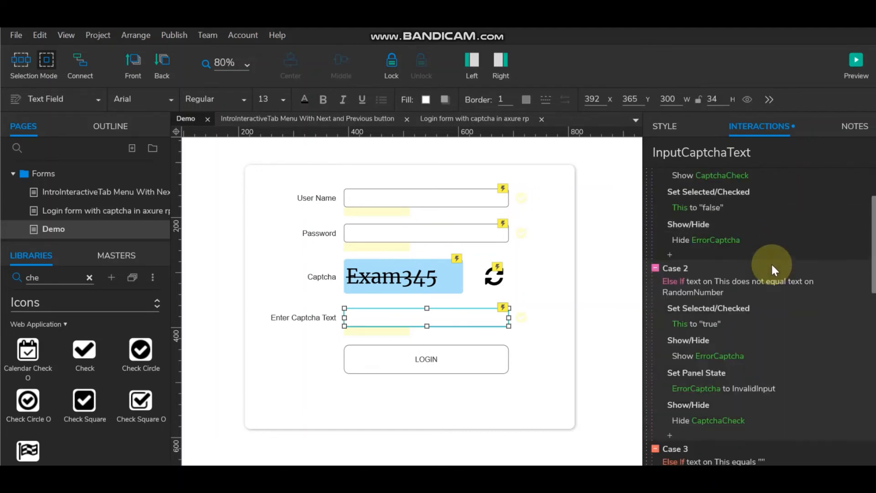
pyautogui.scroll(3, 766, 251)
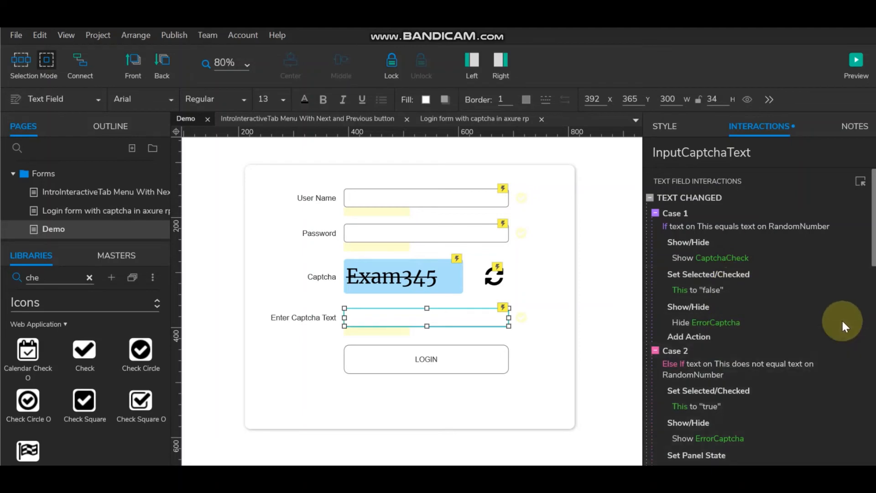
pyautogui.scroll(-3, 841, 319)
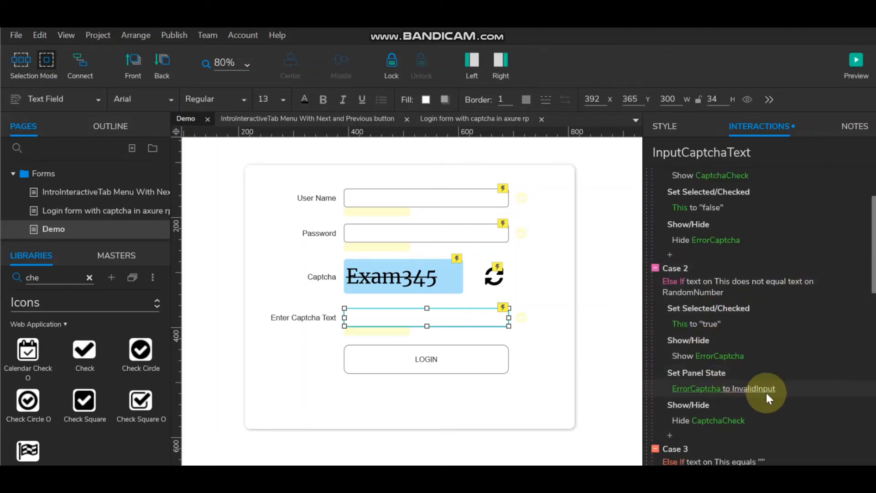
pyautogui.scroll(-3, 782, 358)
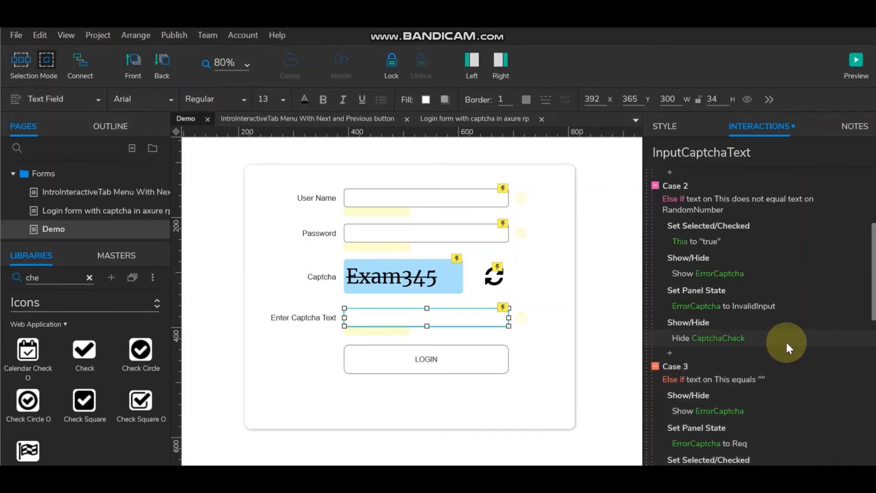
pyautogui.scroll(-3, 786, 341)
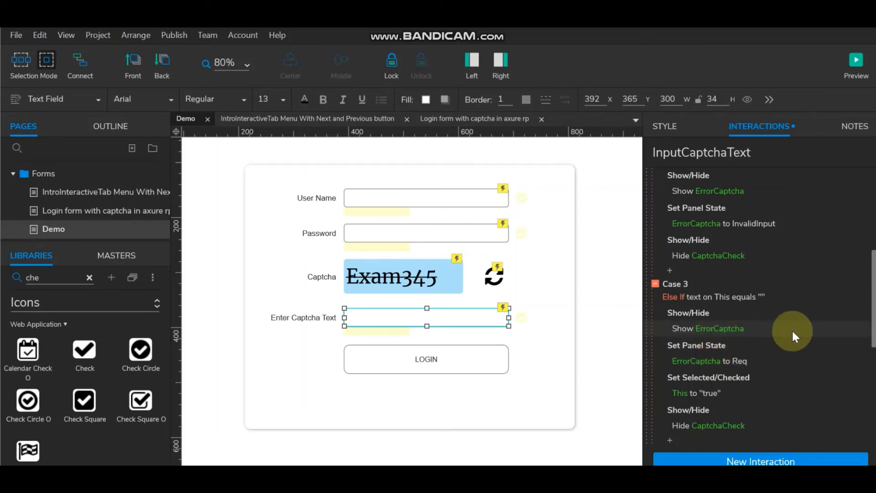
pyautogui.scroll(3, 792, 330)
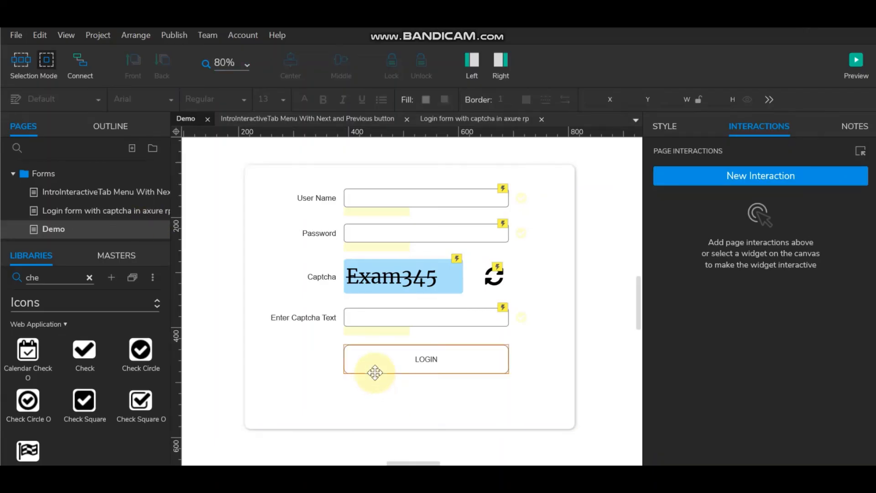
# Step: Add a click-or-tap event with a conditional Case 1 to the LOGIN button
pyautogui.click(425, 361)
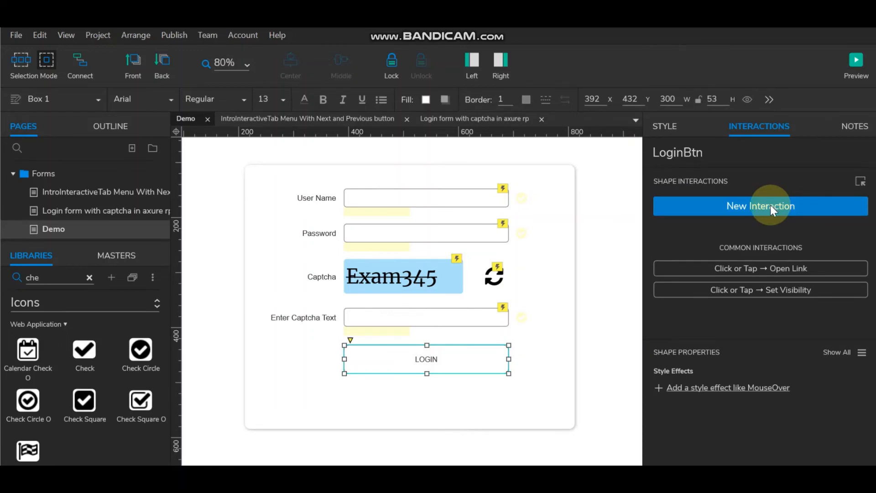
pyautogui.click(770, 205)
pyautogui.click(697, 246)
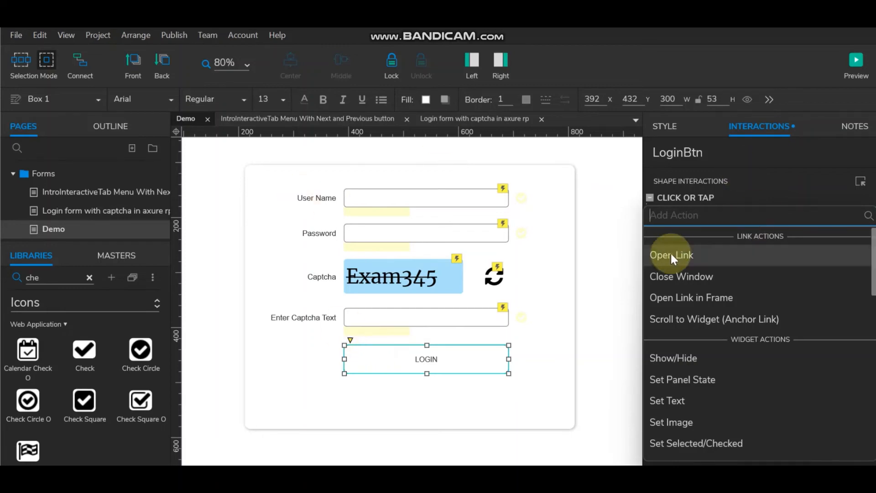
pyautogui.doubleClick(670, 194)
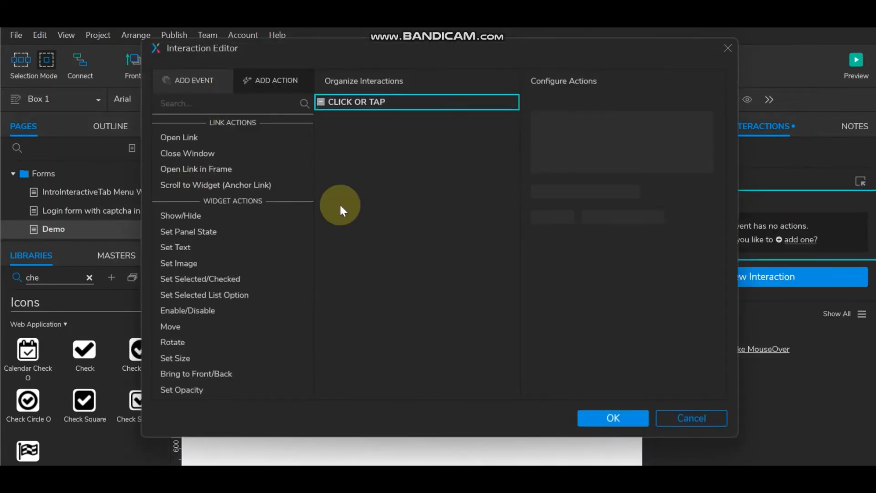
pyautogui.click(470, 97)
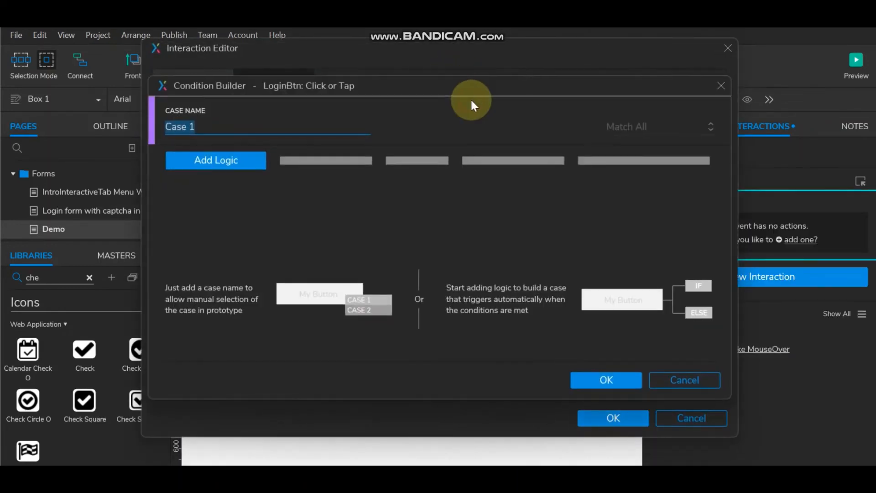
# Step: Add a condition comparing InputUserName's text against an empty value
pyautogui.click(224, 164)
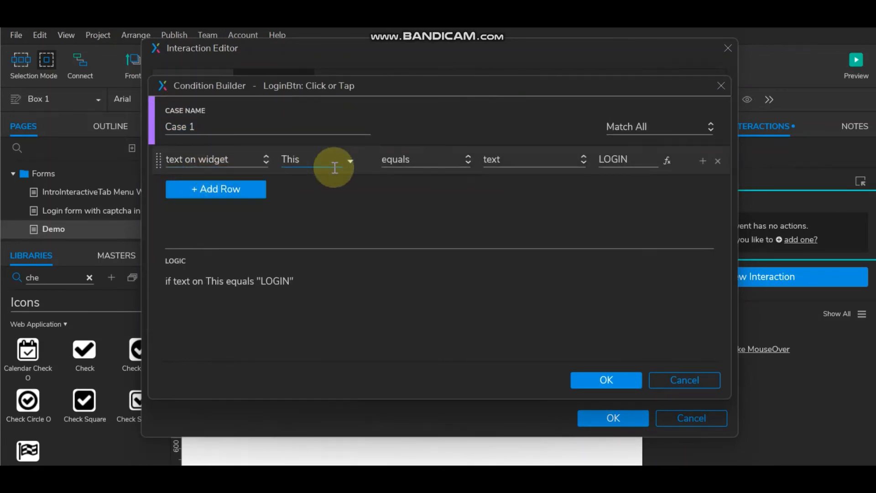
pyautogui.click(434, 158)
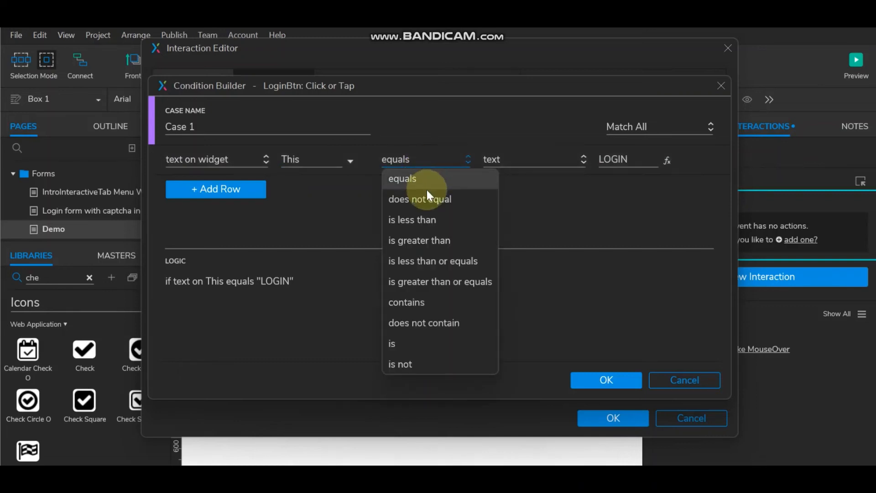
pyautogui.click(426, 199)
pyautogui.doubleClick(621, 158)
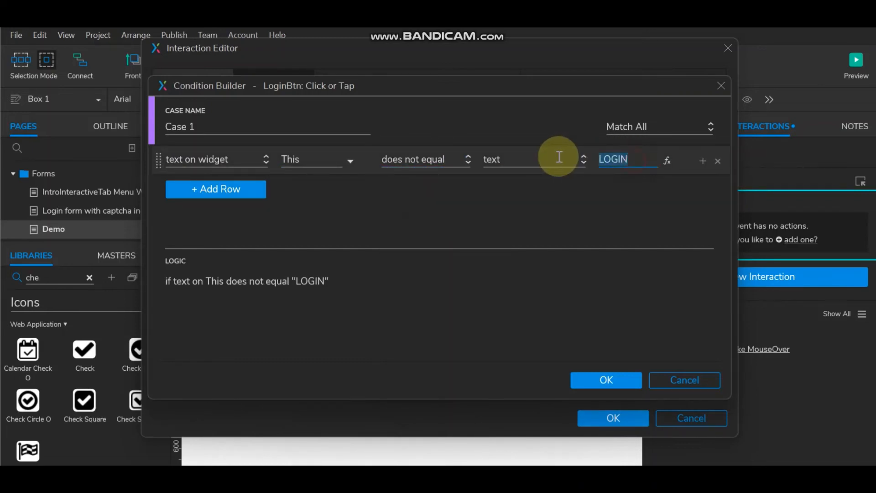
pyautogui.press('BackSpace')
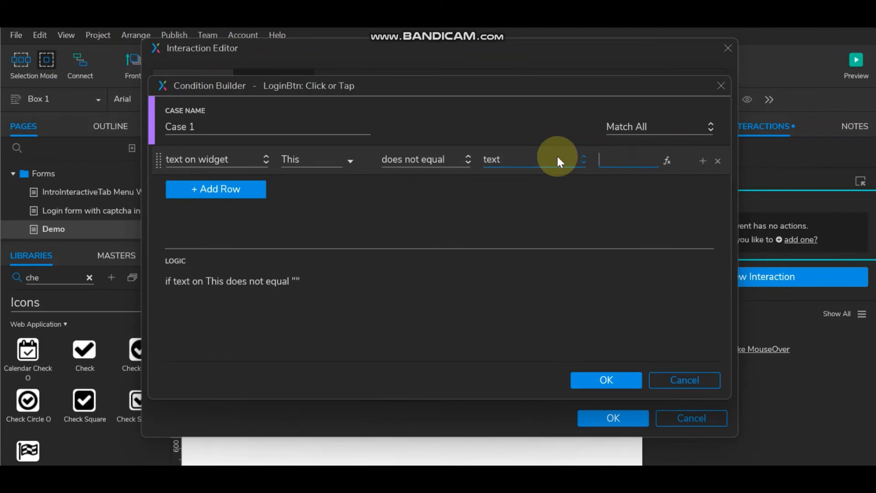
pyautogui.click(347, 160)
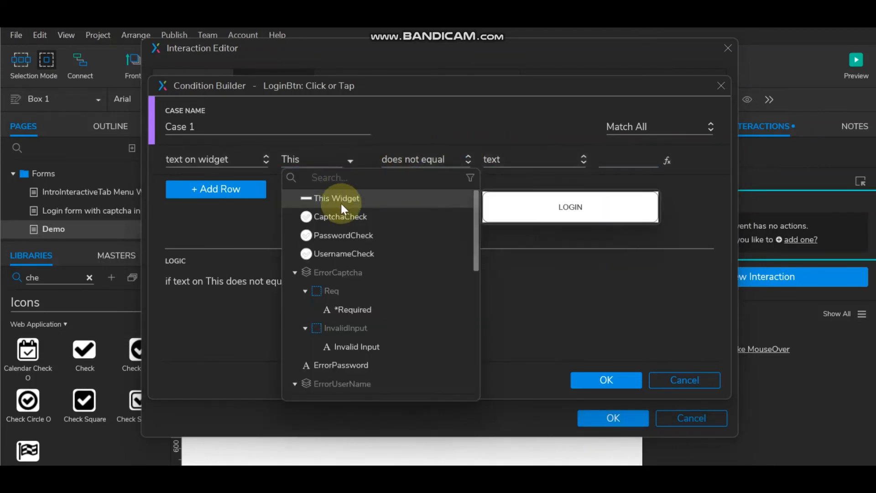
pyautogui.click(350, 179)
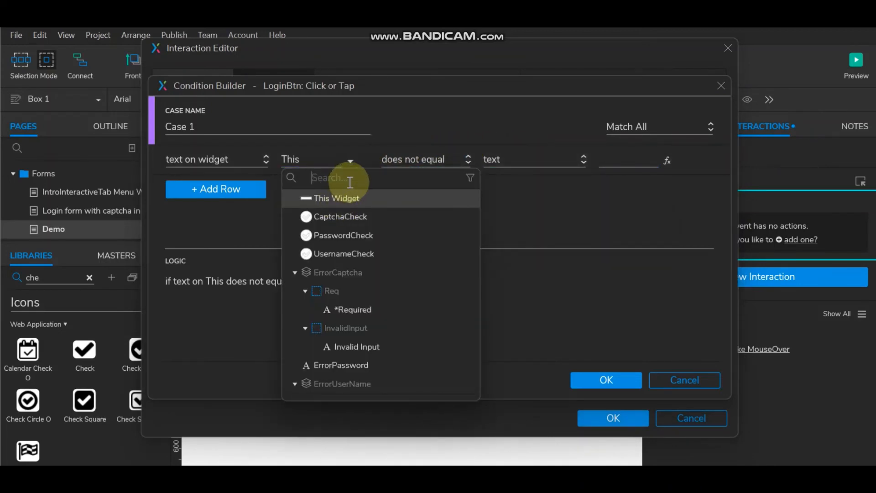
pyautogui.write('use')
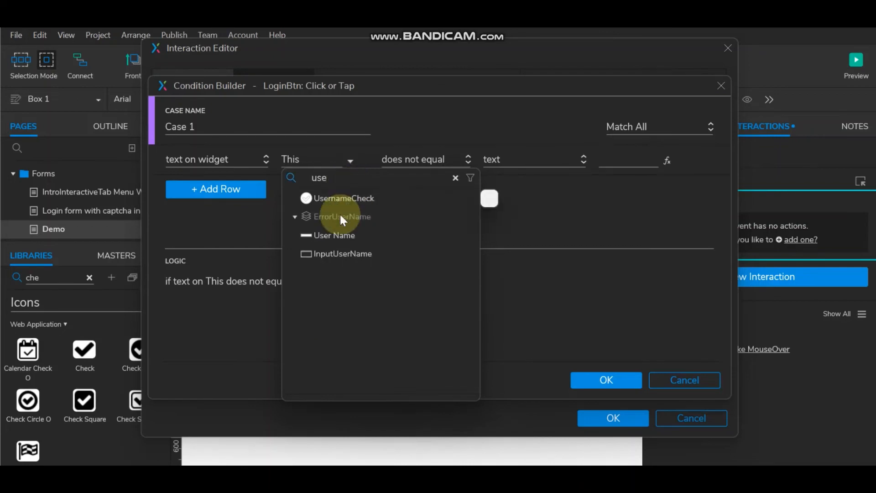
pyautogui.click(332, 255)
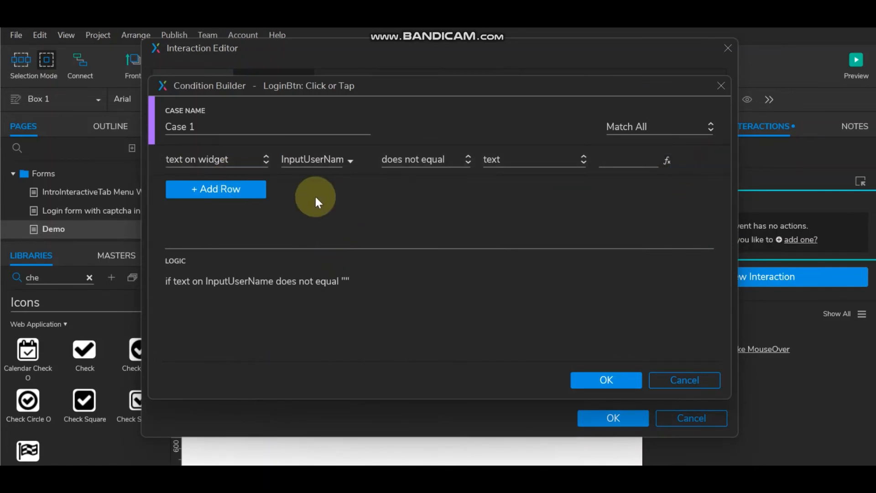
# Step: Add matching text conditions for InputPassword and InputCaptchaText
pyautogui.click(703, 160)
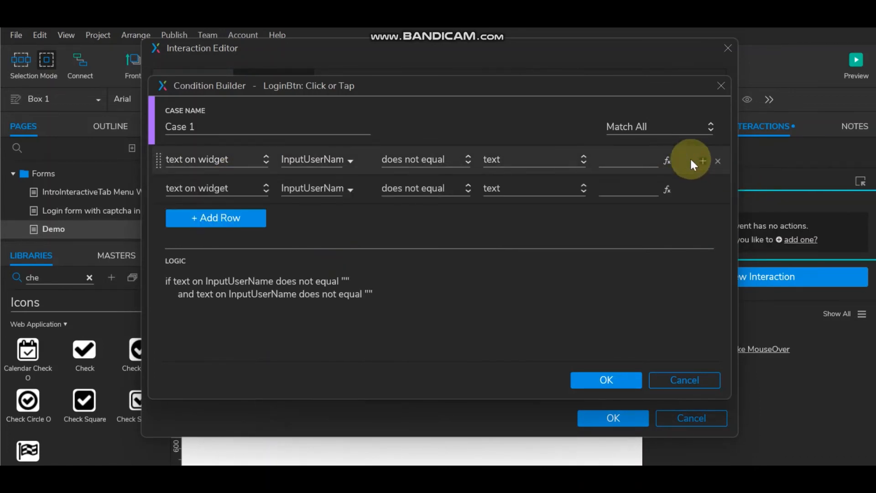
pyautogui.click(337, 187)
pyautogui.write('pass')
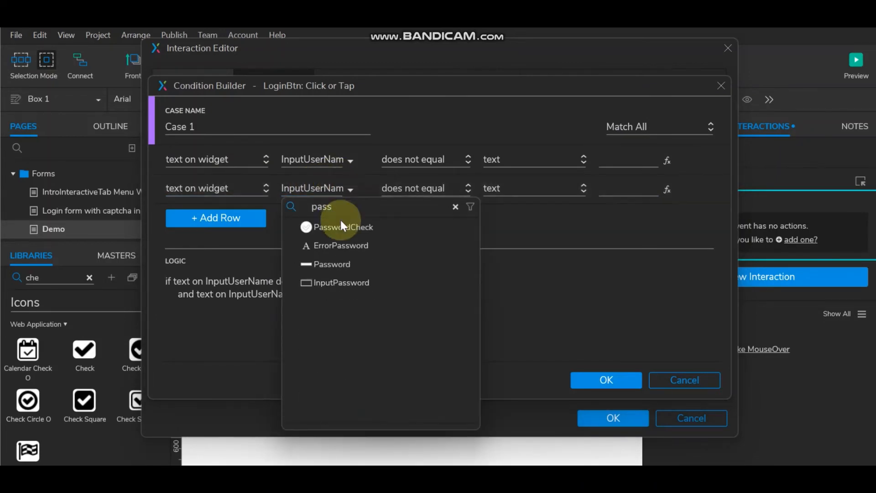
pyautogui.click(343, 283)
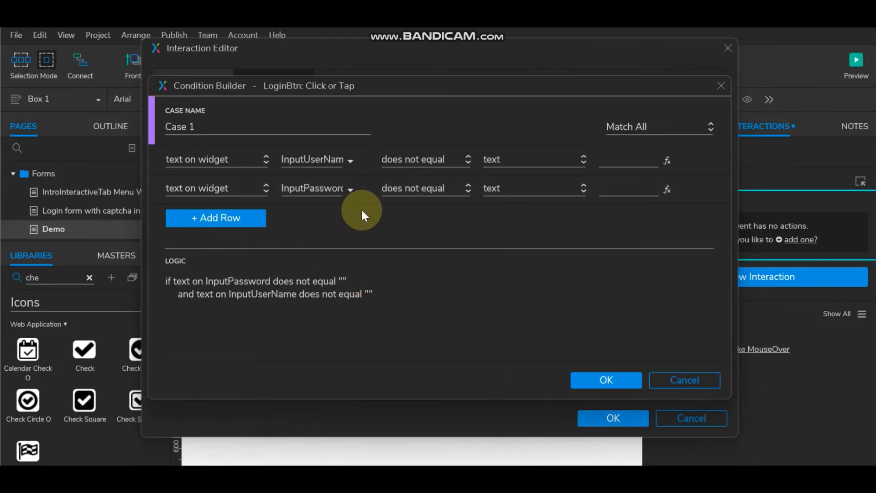
pyautogui.click(701, 189)
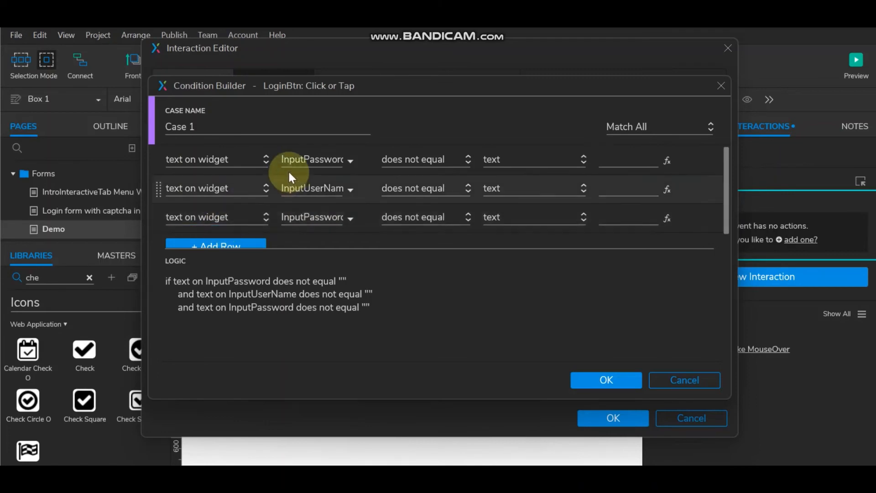
pyautogui.click(346, 218)
pyautogui.write('ca')
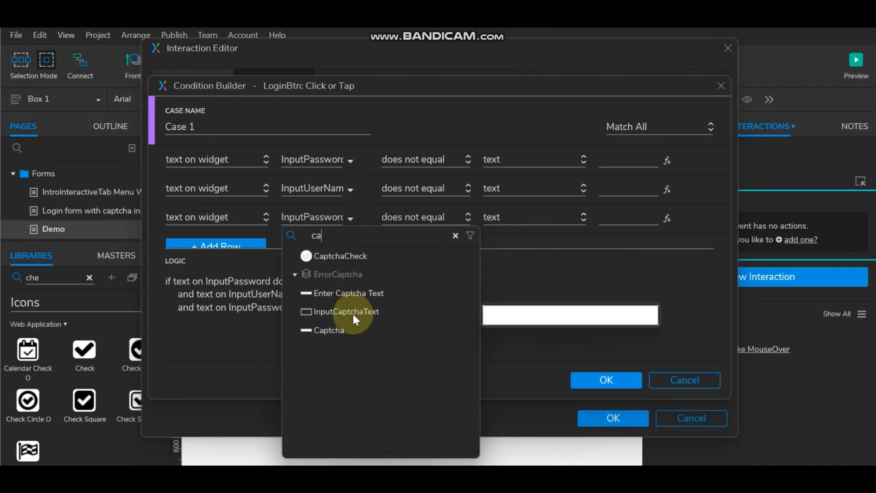
pyautogui.click(352, 313)
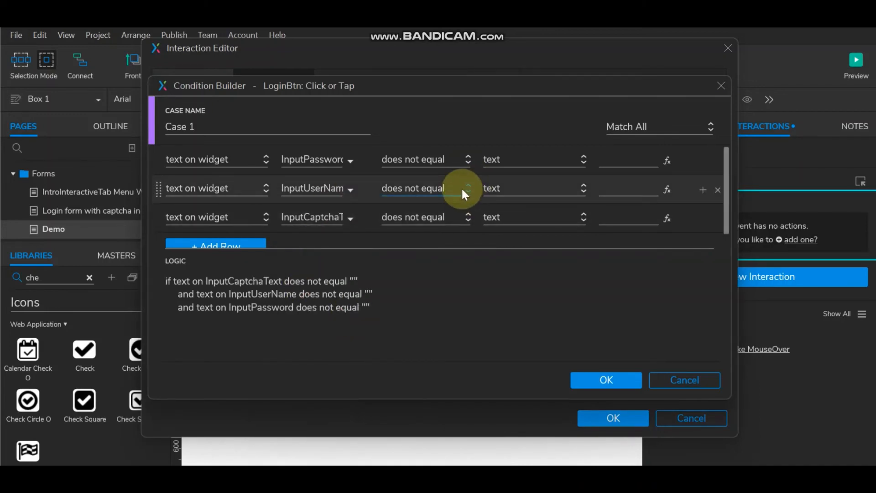
# Step: Set all three conditions to equals empty and confirm the condition
pyautogui.click(449, 159)
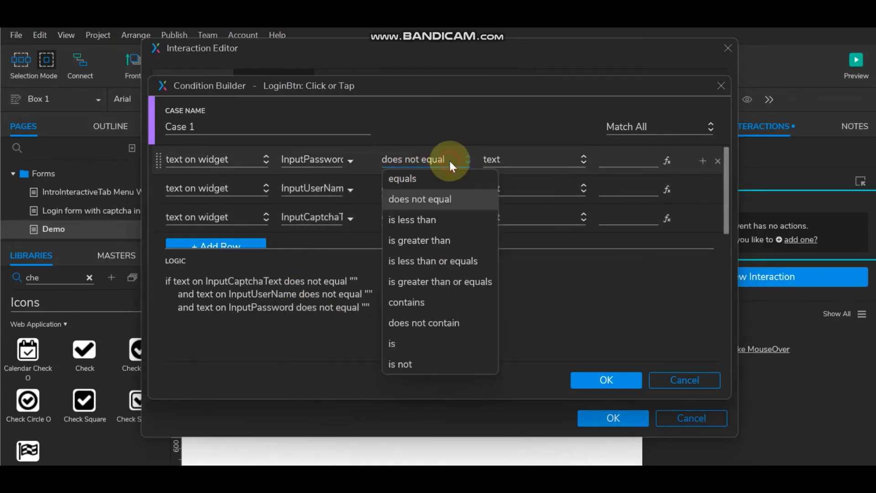
pyautogui.click(442, 178)
pyautogui.click(456, 190)
pyautogui.click(448, 203)
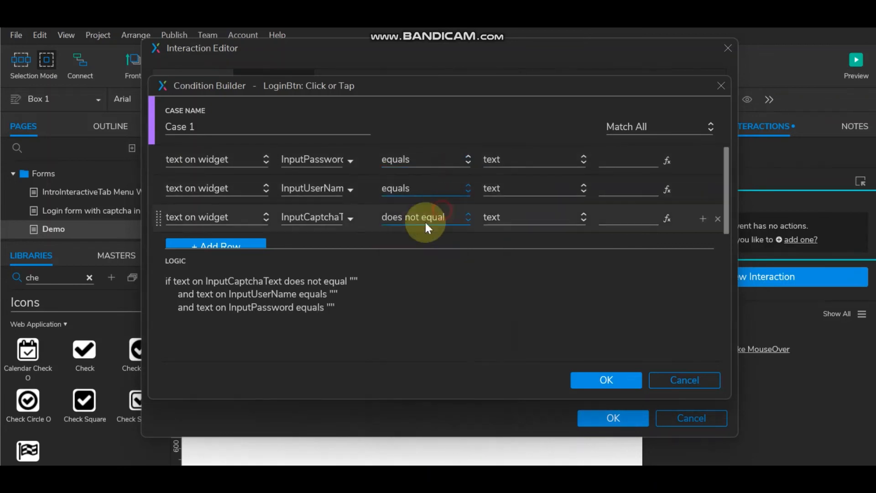
pyautogui.click(434, 218)
pyautogui.click(428, 233)
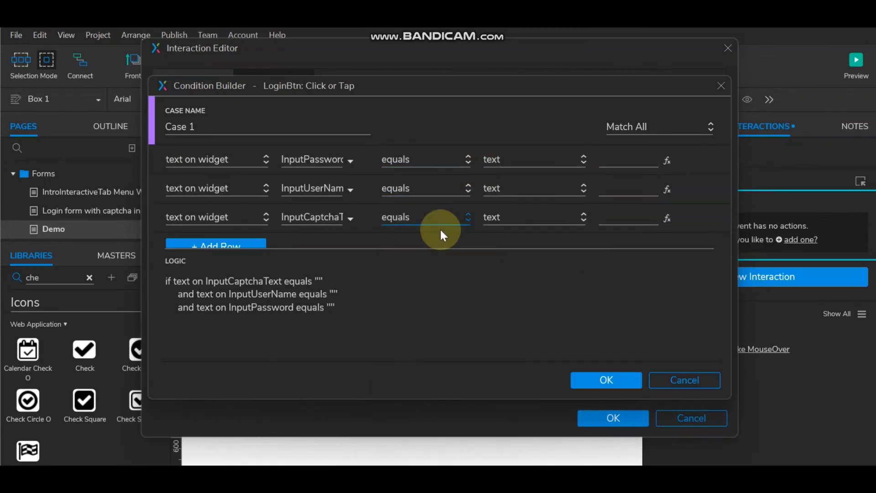
pyautogui.scroll(-1, 632, 212)
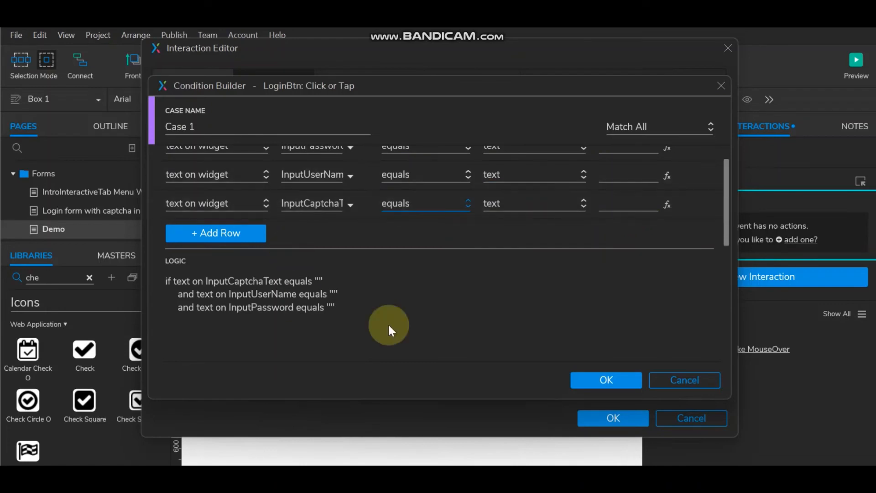
pyautogui.scroll(1, 481, 238)
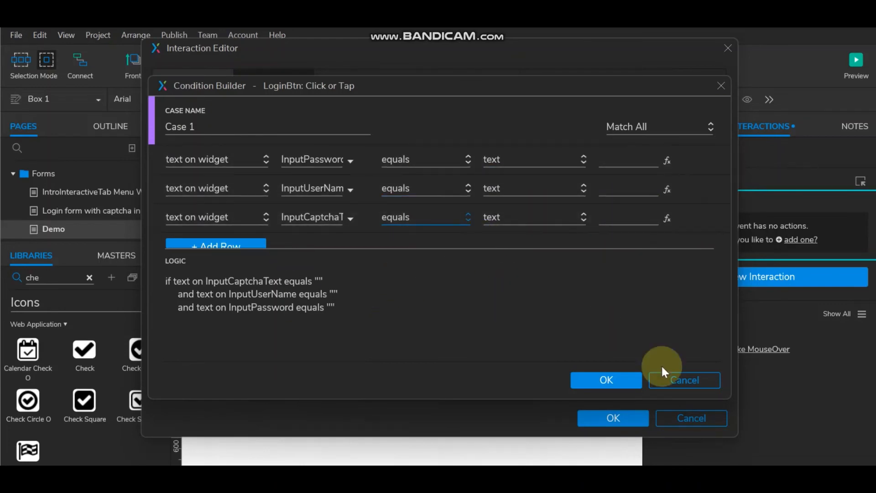
pyautogui.click(601, 381)
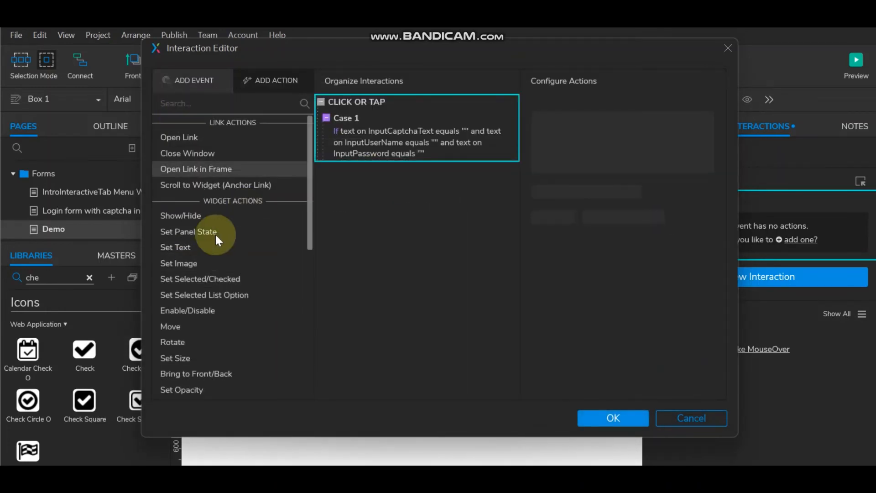
# Step: Add a Show action for ErrorUserName to Case 1
pyautogui.click(228, 219)
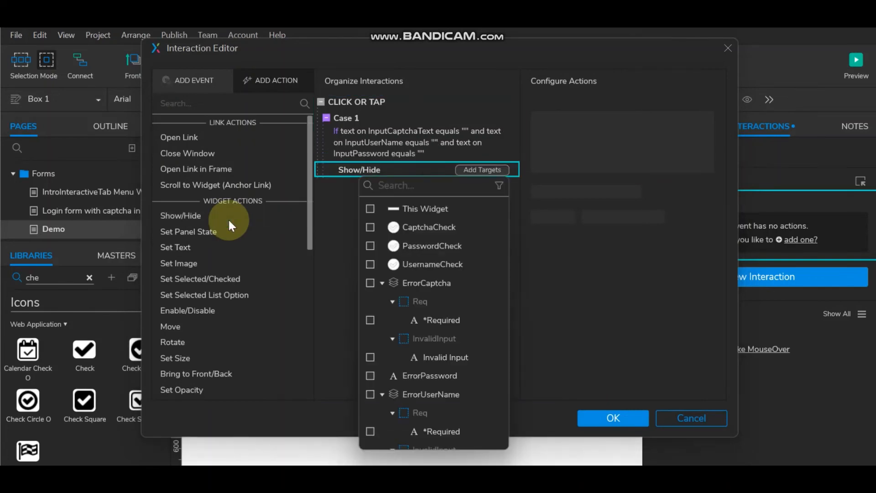
pyautogui.click(500, 171)
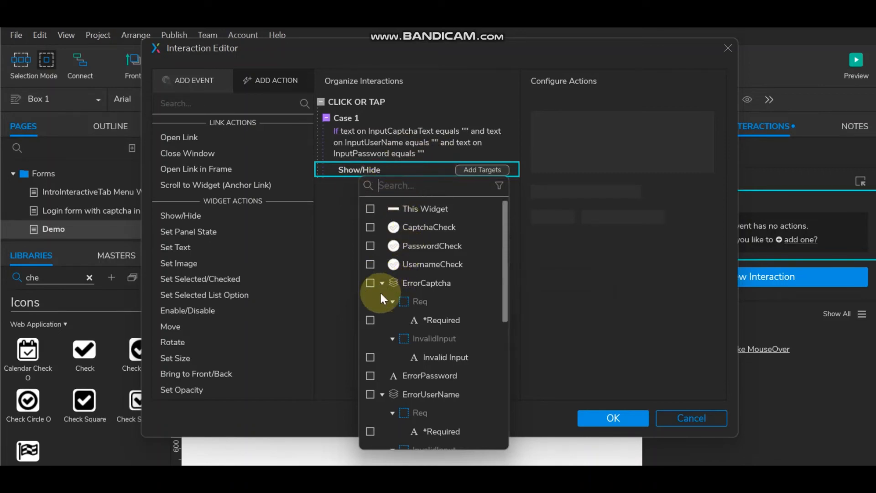
pyautogui.click(370, 393)
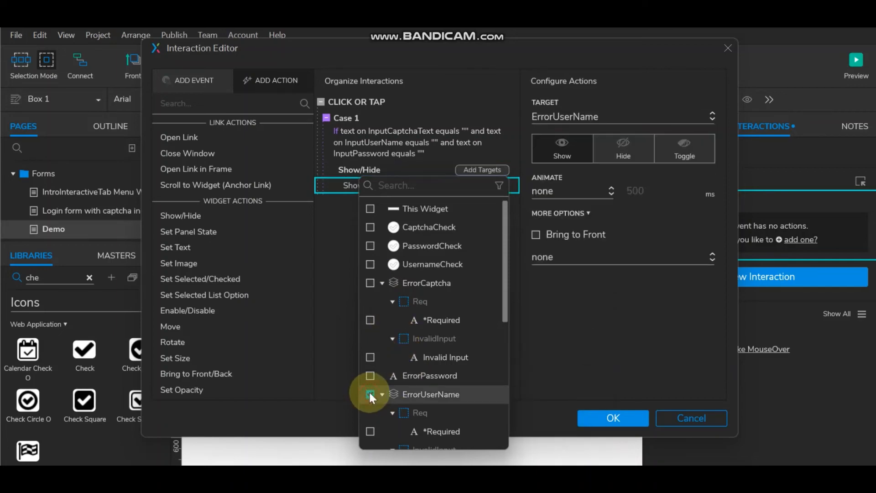
pyautogui.click(352, 172)
# Step: Add a Set Panel State action switching ErrorUserName to its Req state
pyautogui.click(219, 232)
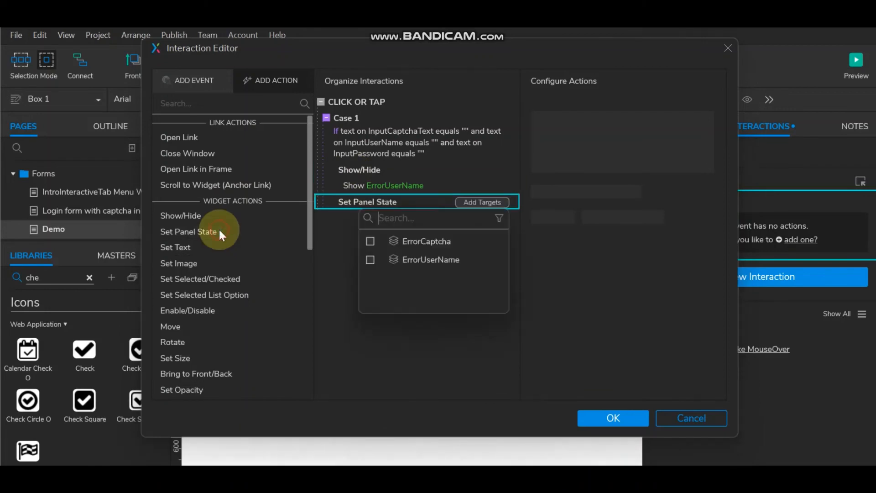
pyautogui.click(370, 260)
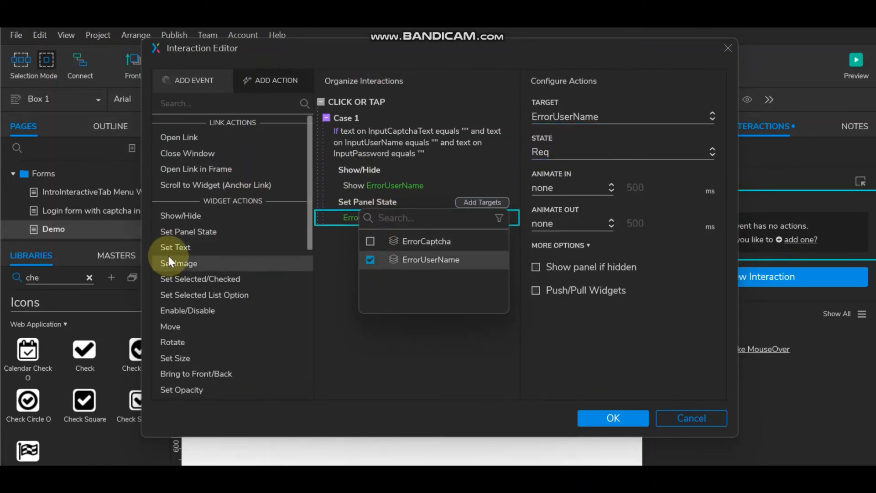
pyautogui.click(355, 171)
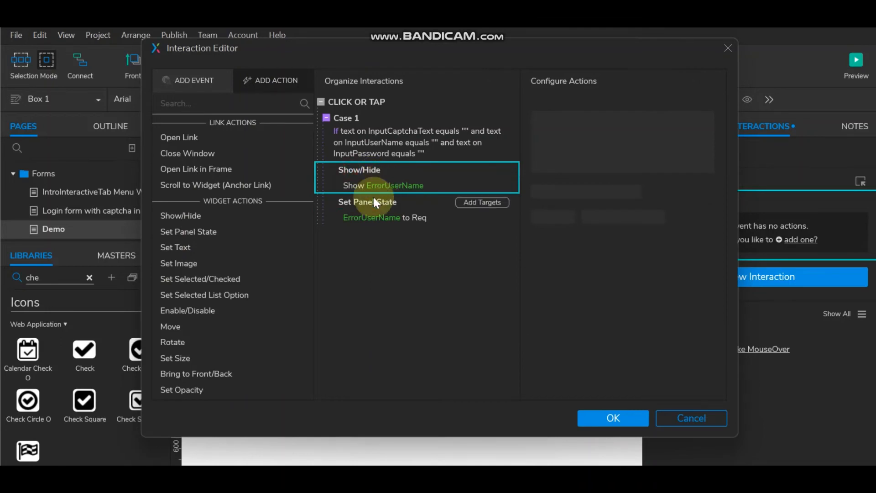
pyautogui.click(372, 199)
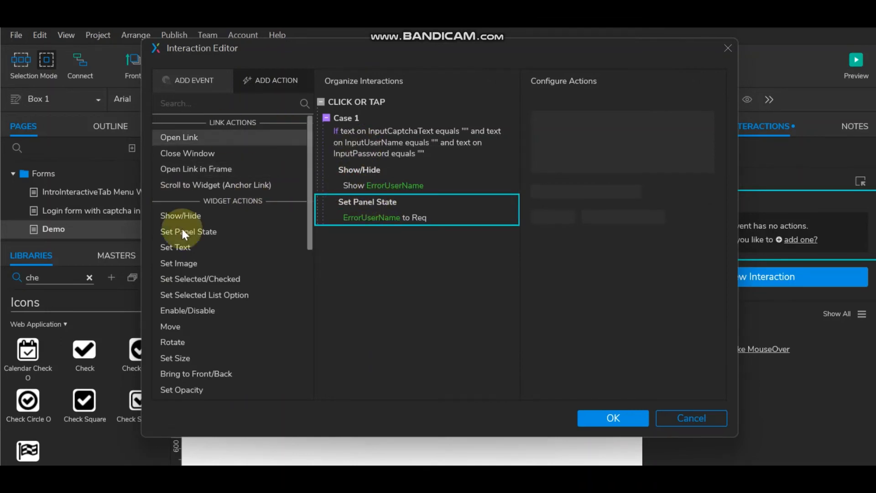
# Step: Add Show/Hide actions to Case 1 that show ErrorPassword and ErrorCaptcha
pyautogui.click(208, 217)
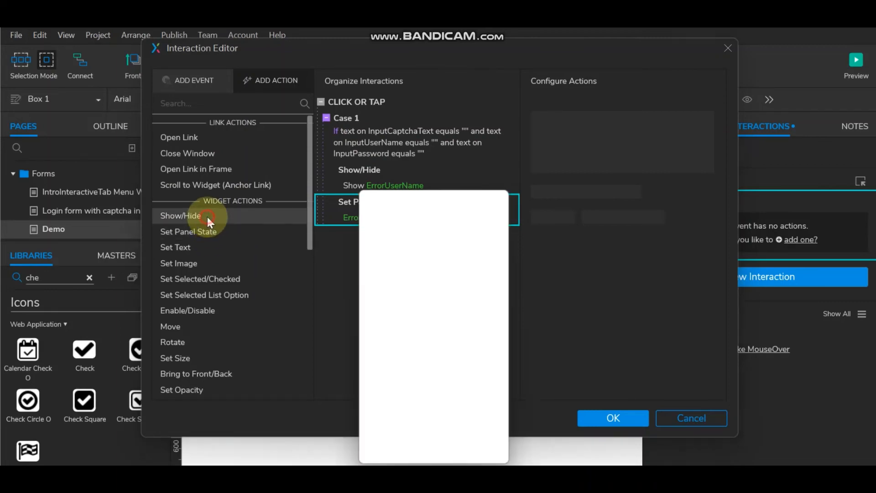
pyautogui.click(397, 261)
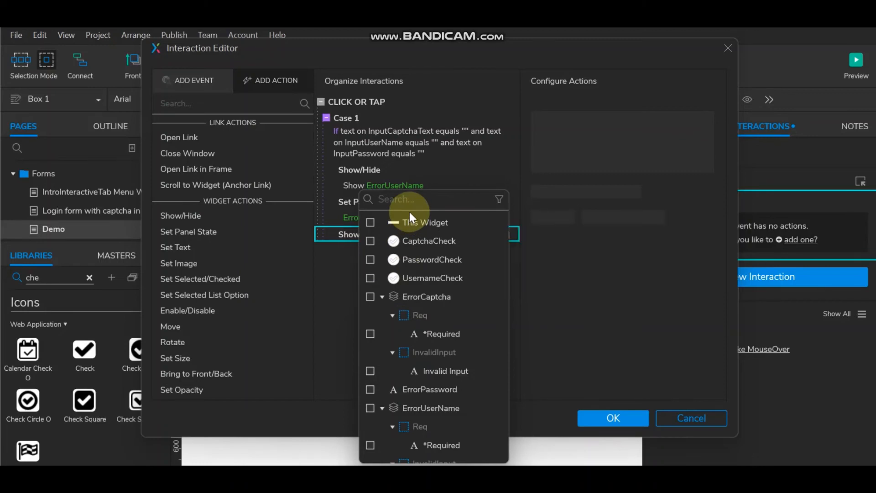
pyautogui.click(370, 389)
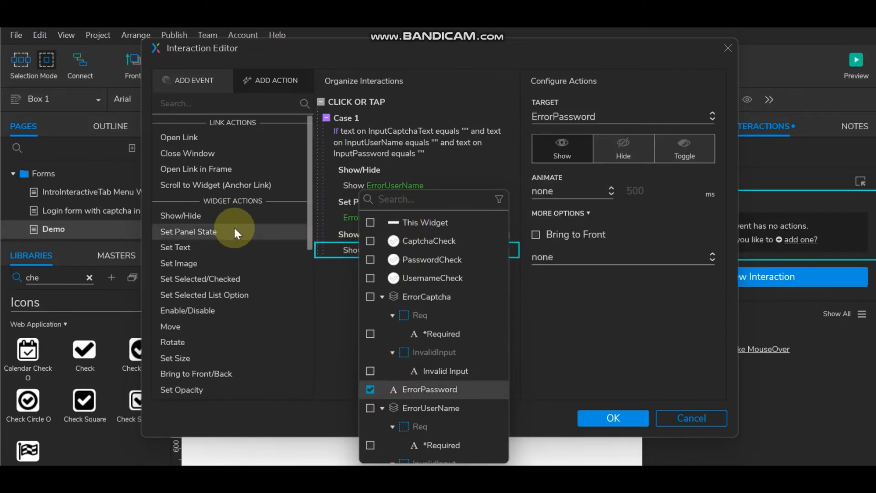
pyautogui.click(194, 217)
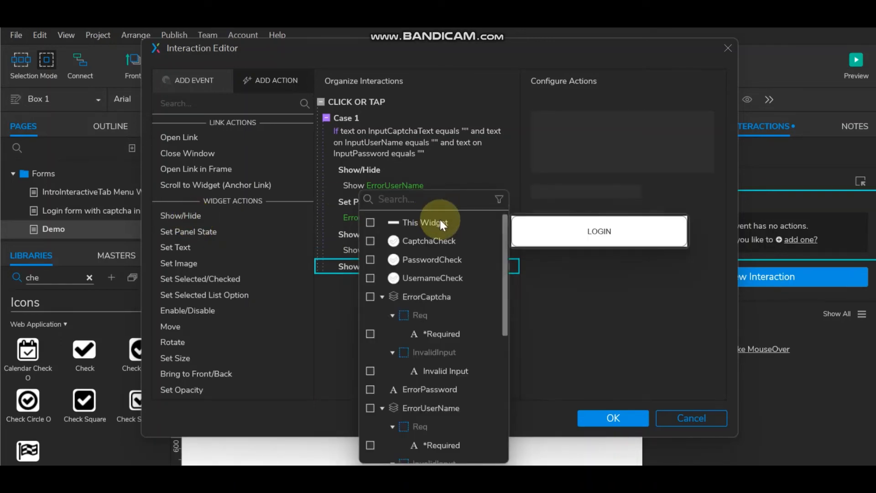
pyautogui.write('ca')
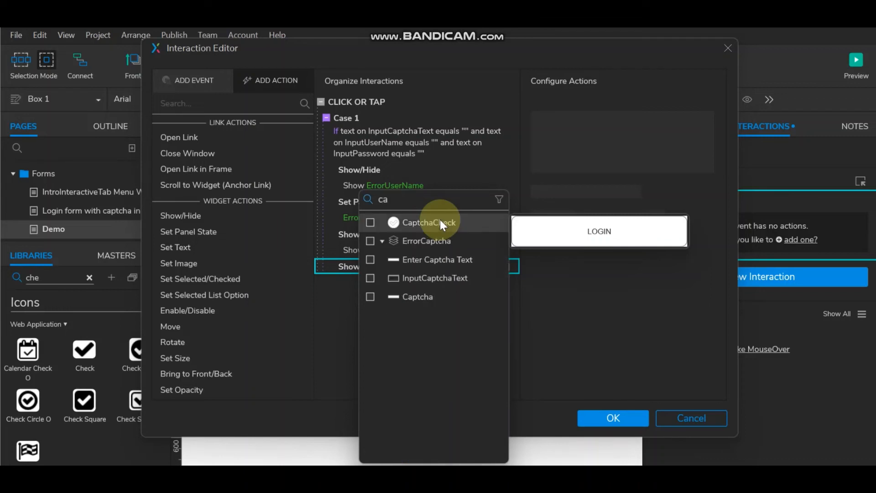
pyautogui.click(370, 240)
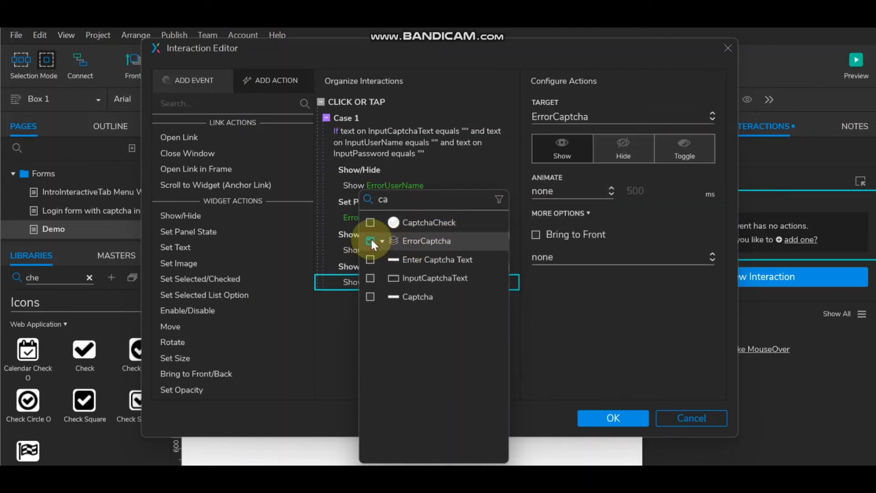
# Step: Add a Set Panel State action switching the ErrorCaptcha panel to state Req
pyautogui.click(229, 234)
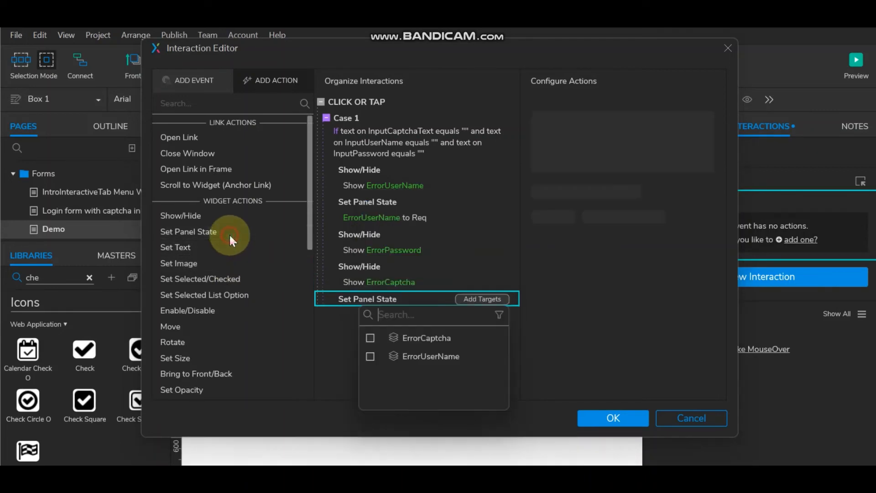
pyautogui.click(370, 338)
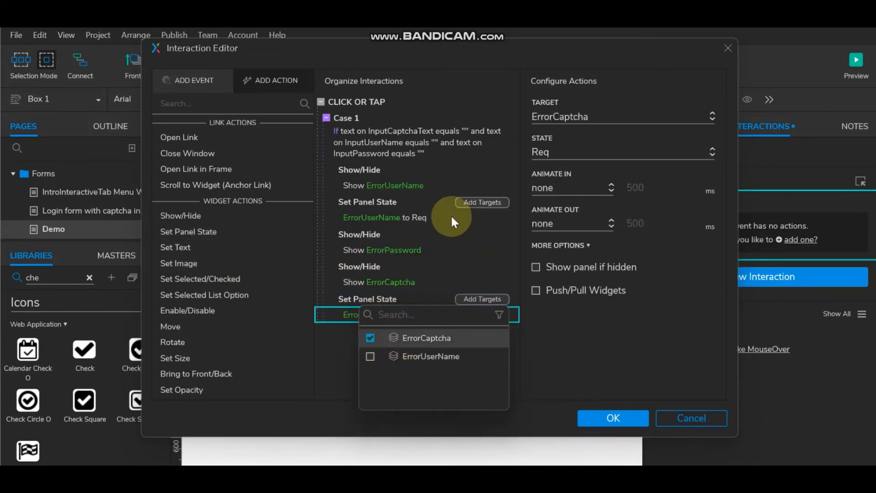
pyautogui.click(547, 313)
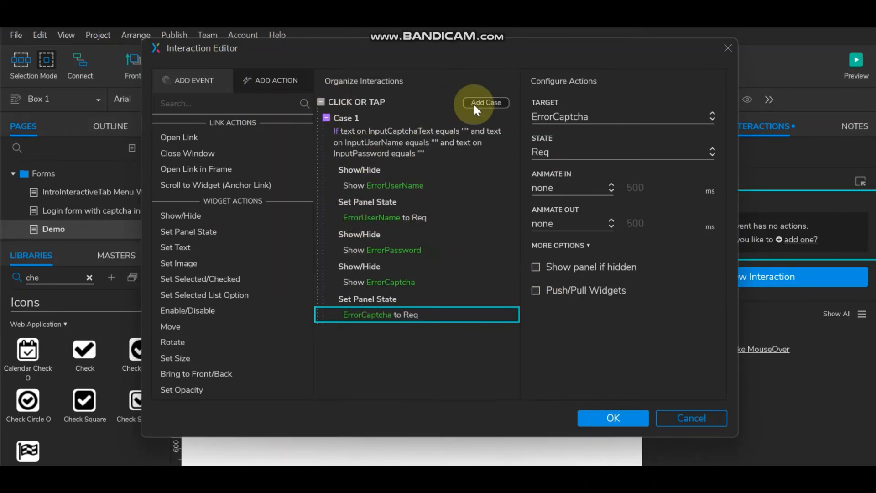
# Step: Add Case 2 with a condition that InputUserName's text does not equal empty
pyautogui.click(483, 104)
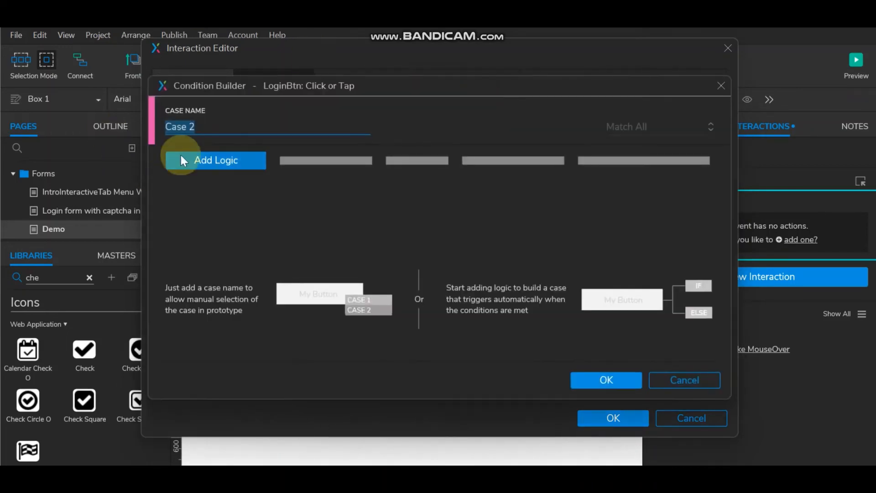
pyautogui.click(206, 160)
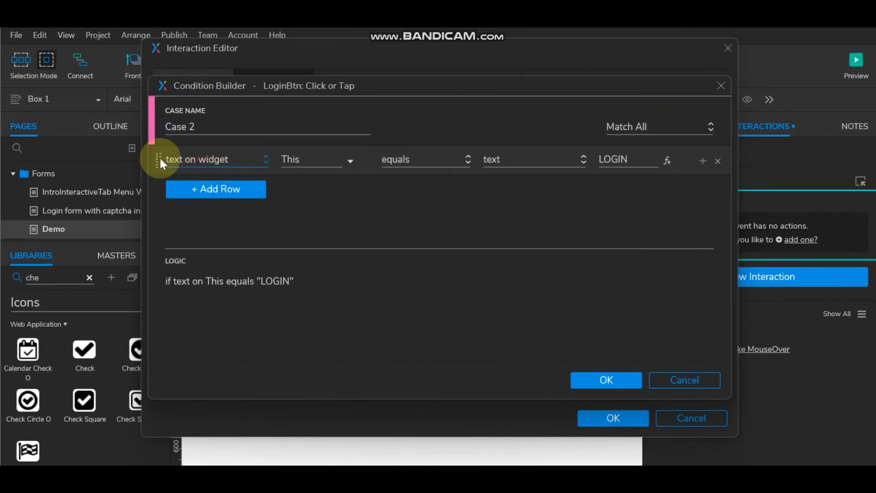
pyautogui.click(237, 164)
pyautogui.click(344, 160)
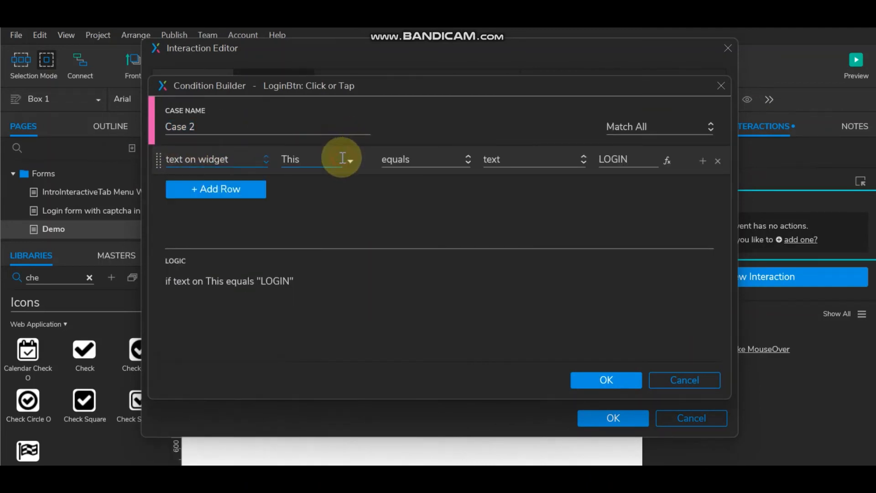
pyautogui.click(343, 160)
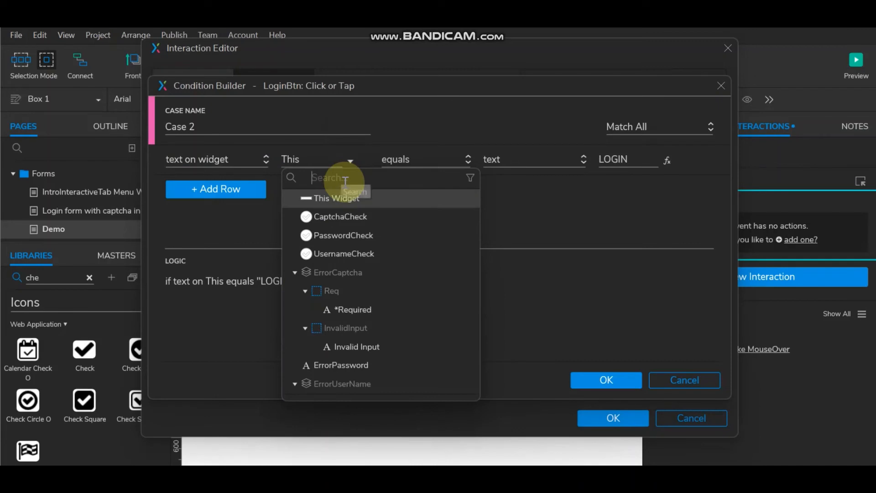
pyautogui.write('u')
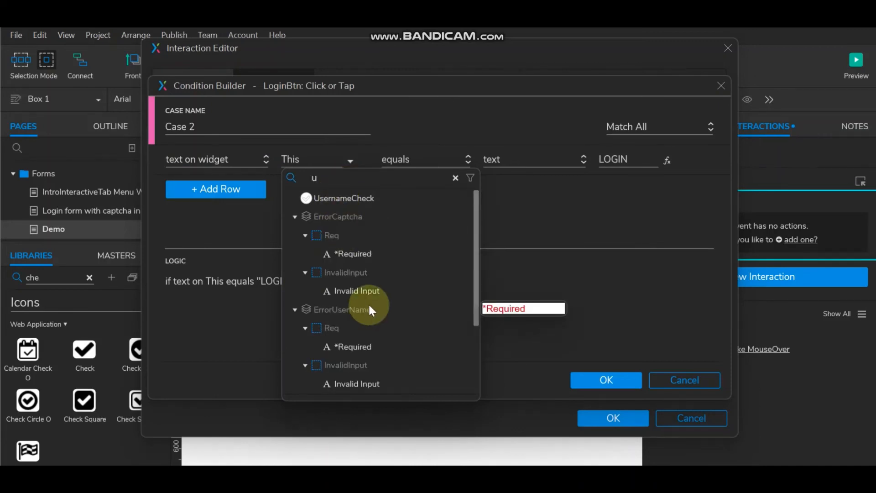
pyautogui.write('ser')
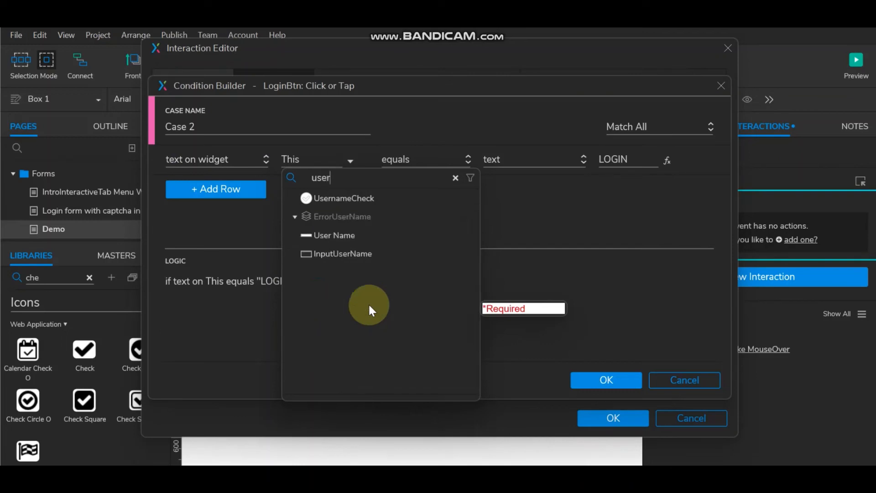
pyautogui.click(346, 256)
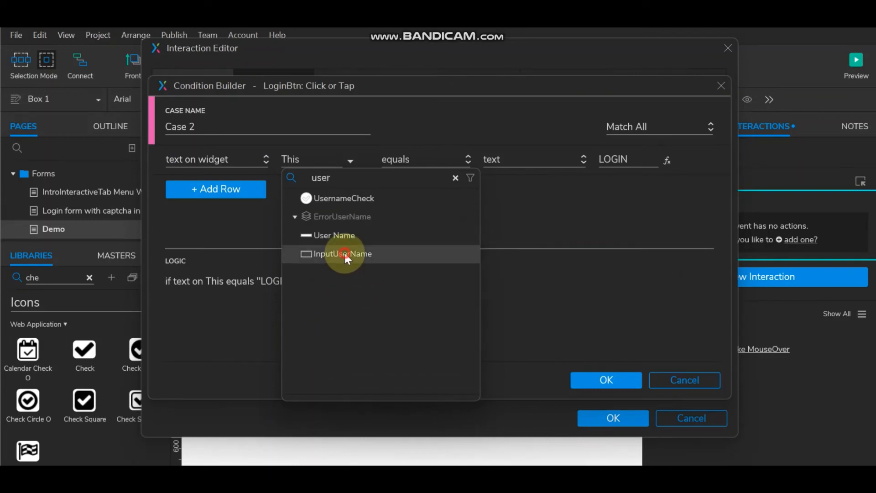
pyautogui.click(441, 161)
pyautogui.click(433, 199)
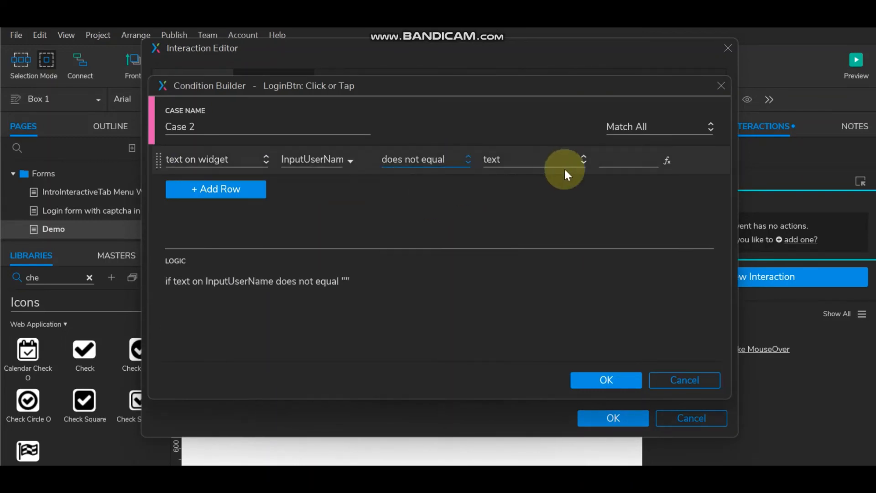
# Step: Add matching non-empty conditions for InputPassword and InputCaptchaText, and confirm Case 2
pyautogui.click(703, 161)
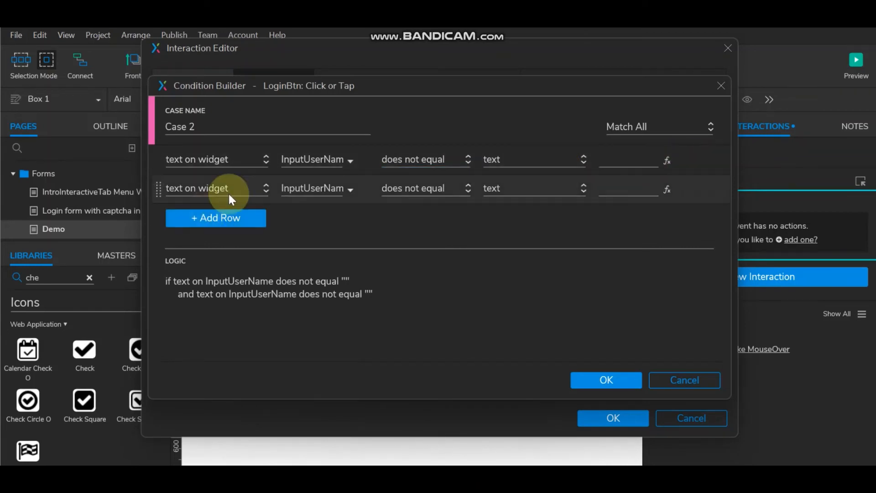
pyautogui.click(319, 189)
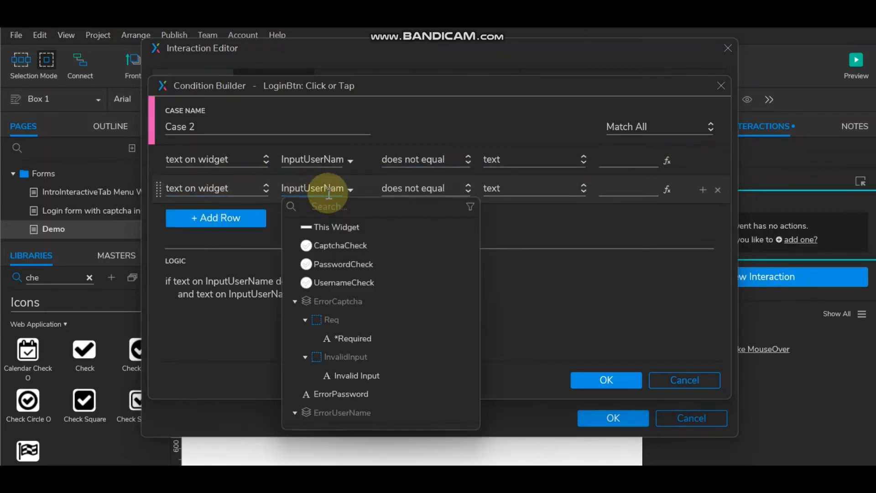
pyautogui.write('pass')
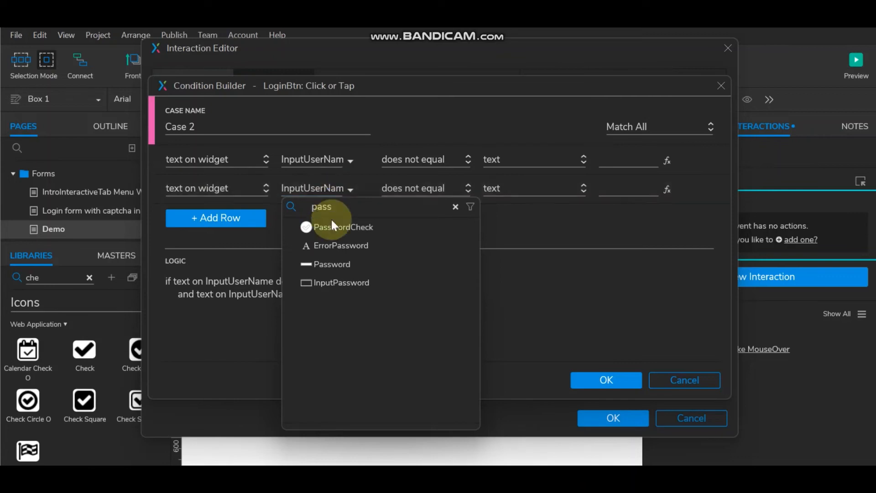
pyautogui.click(332, 282)
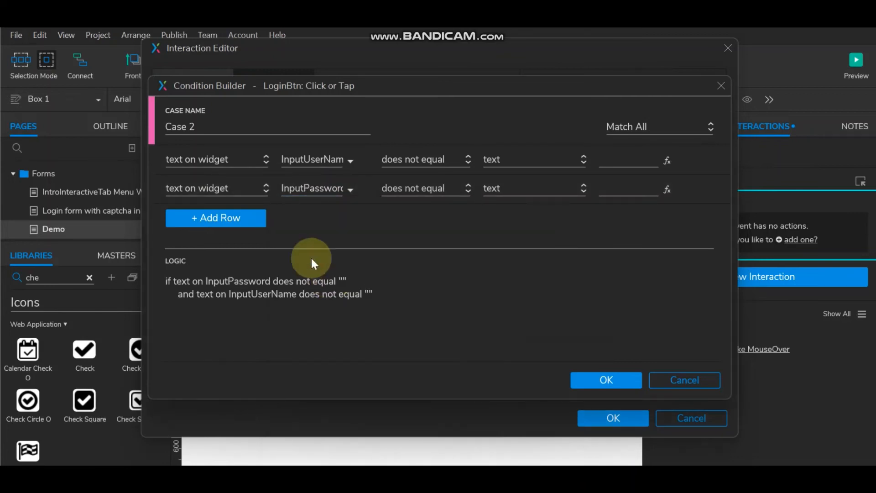
pyautogui.click(703, 190)
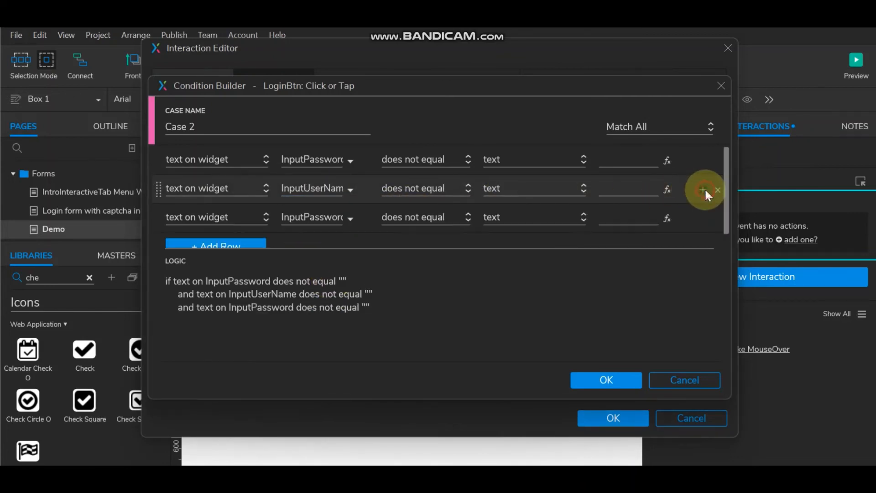
pyautogui.click(336, 216)
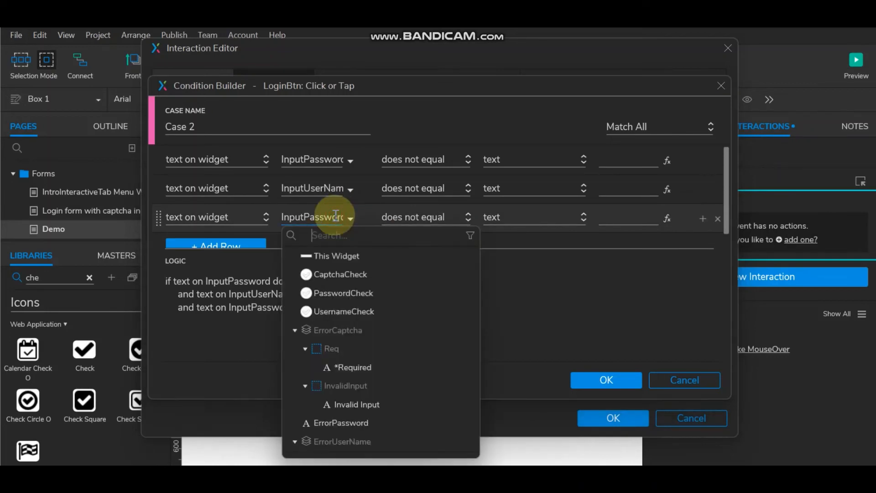
pyautogui.write('capt')
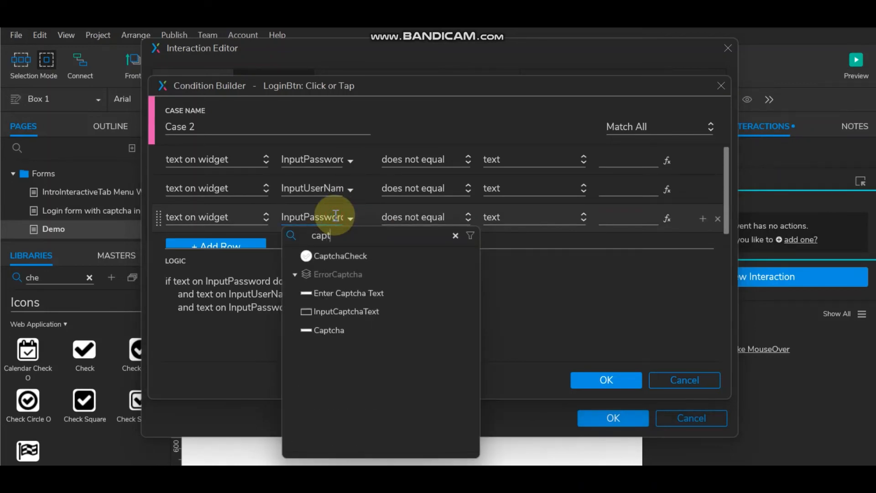
pyautogui.click(363, 312)
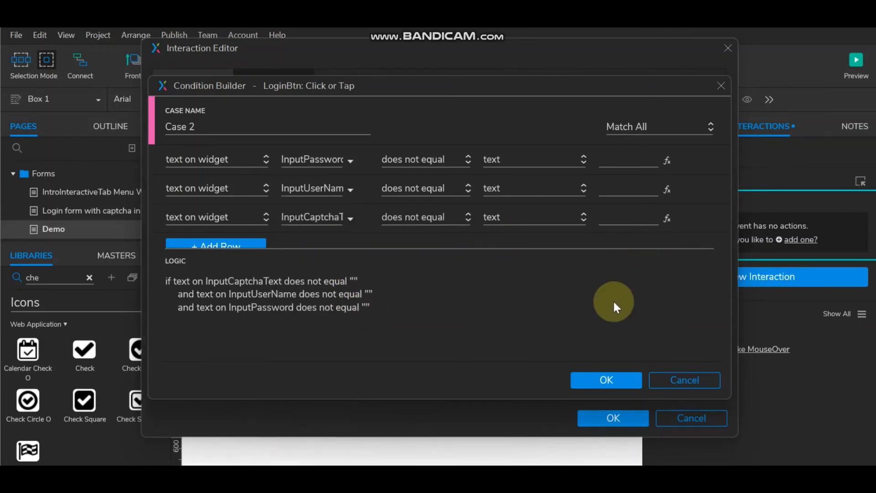
pyautogui.click(608, 379)
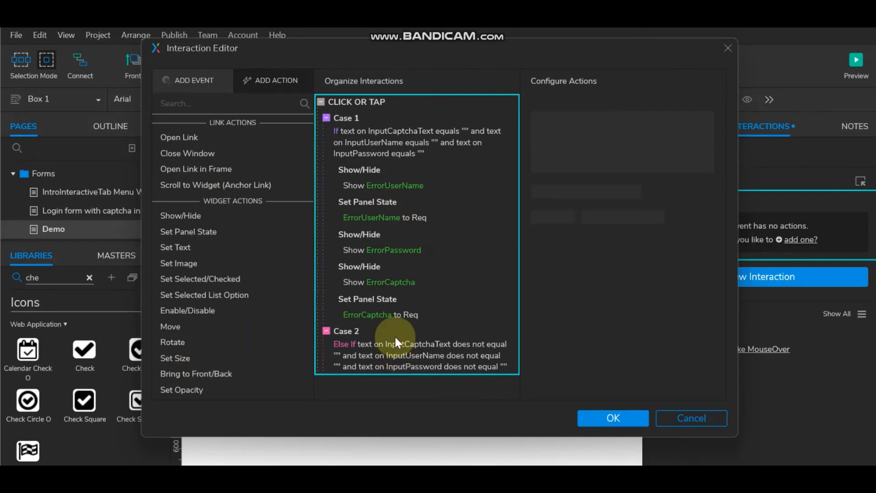
# Step: Make Case 2 show CaptchaCheck, PasswordCheck and UsernameCheck, then save with OK
pyautogui.click(218, 219)
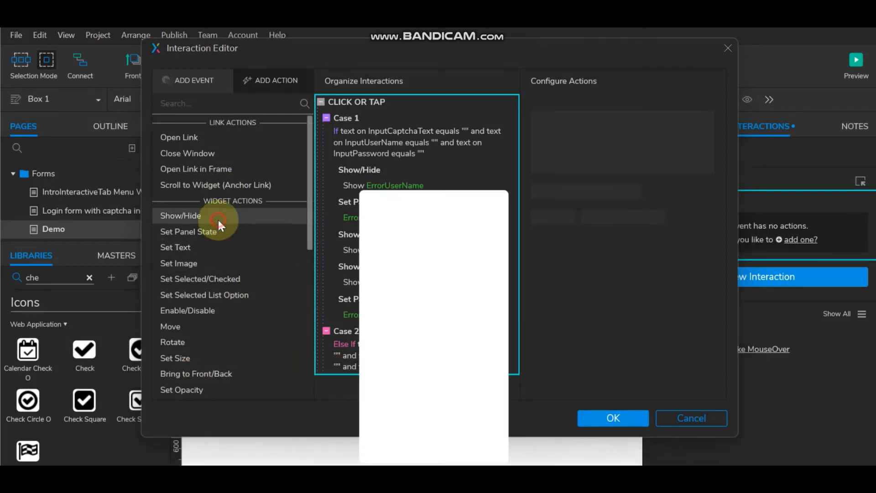
pyautogui.click(369, 240)
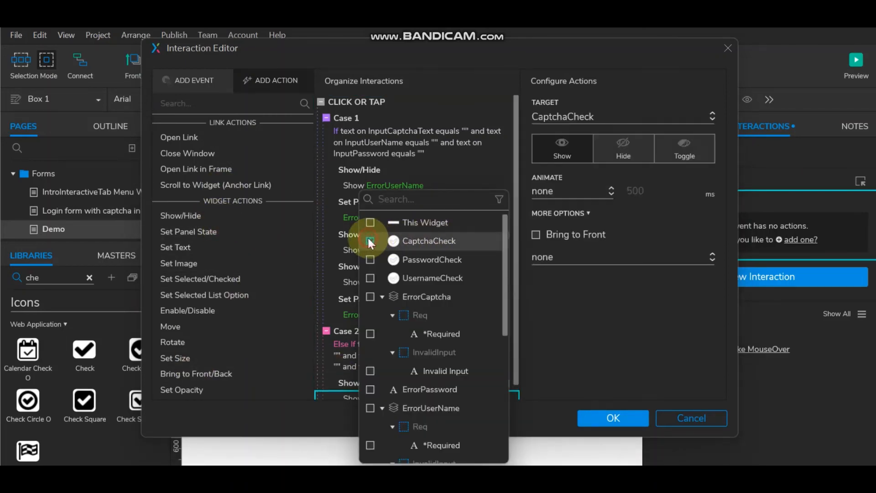
pyautogui.click(368, 259)
pyautogui.click(368, 277)
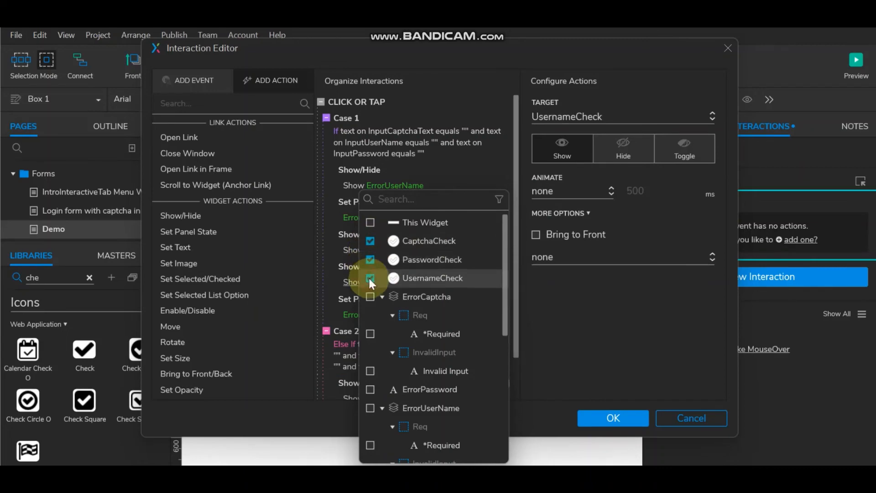
pyautogui.click(605, 331)
pyautogui.scroll(-2, 474, 311)
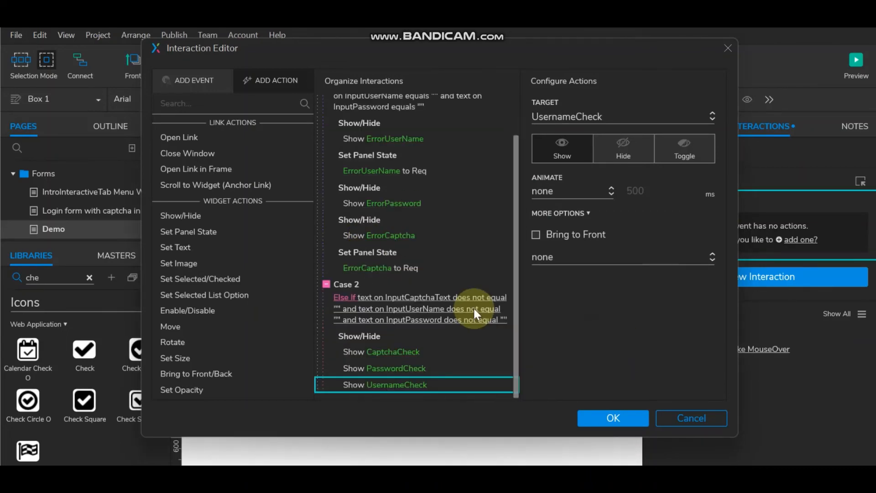
pyautogui.click(618, 419)
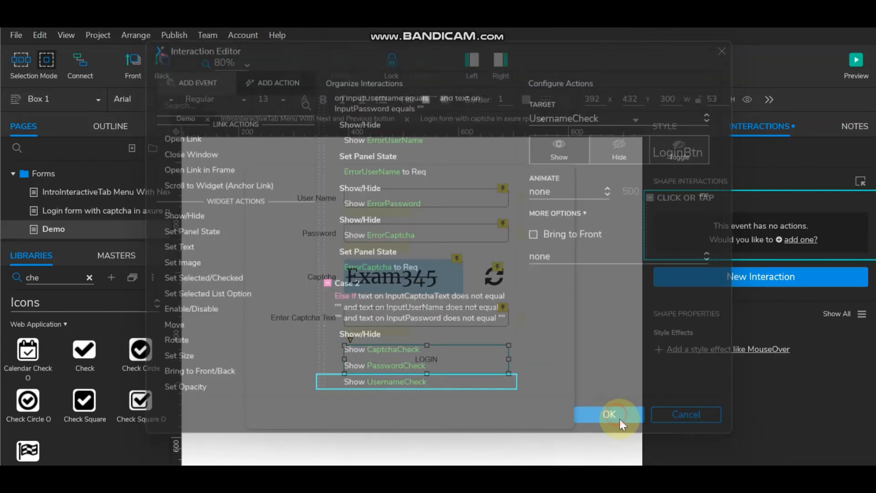
# Step: Place a Default-library label above the form reading 'Login Successfull!'
pyautogui.click(89, 277)
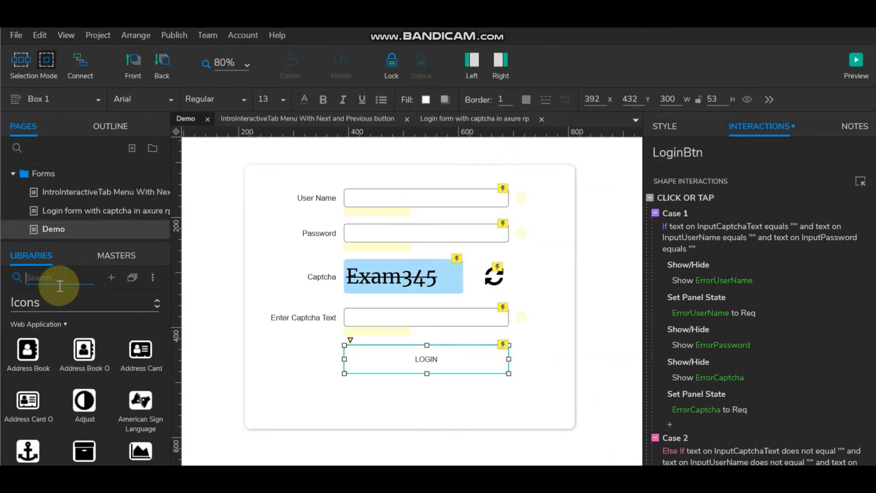
pyautogui.click(35, 303)
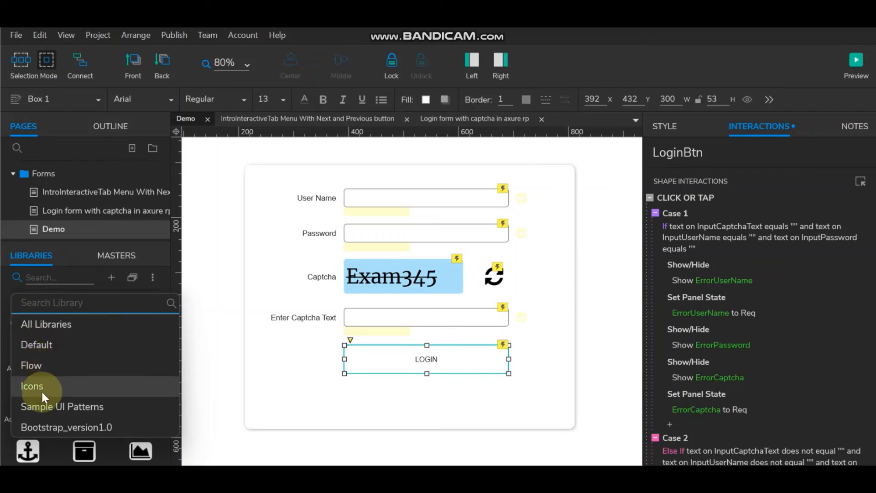
pyautogui.click(45, 361)
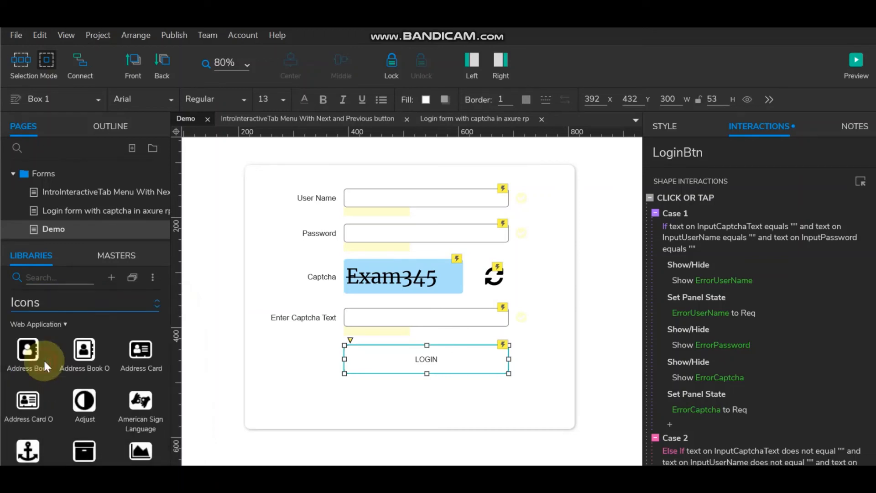
pyautogui.click(52, 305)
pyautogui.click(51, 342)
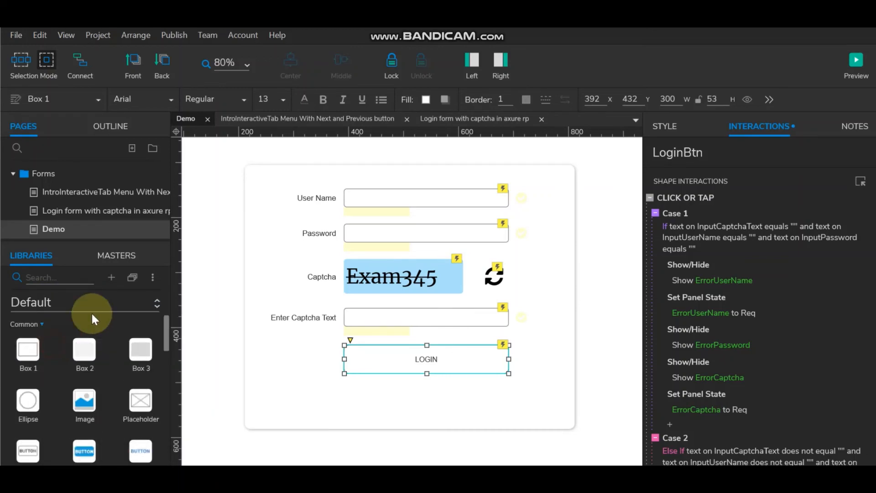
pyautogui.scroll(-3, 61, 410)
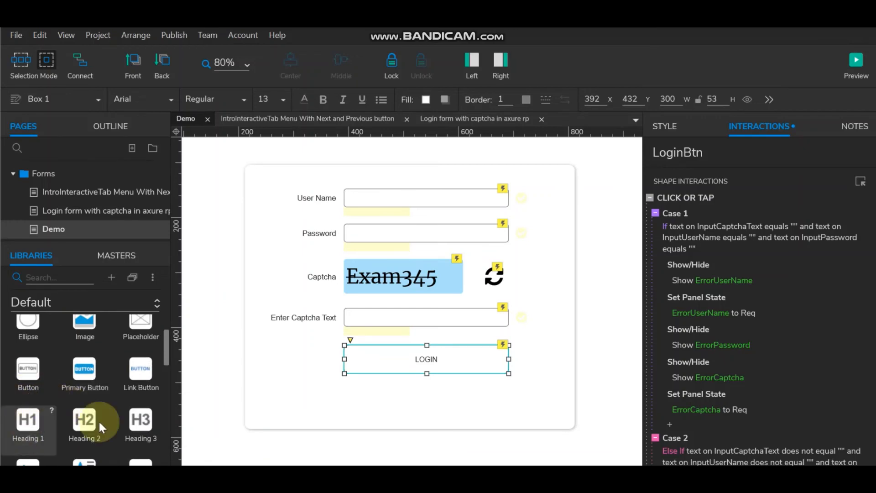
pyautogui.scroll(-3, 87, 415)
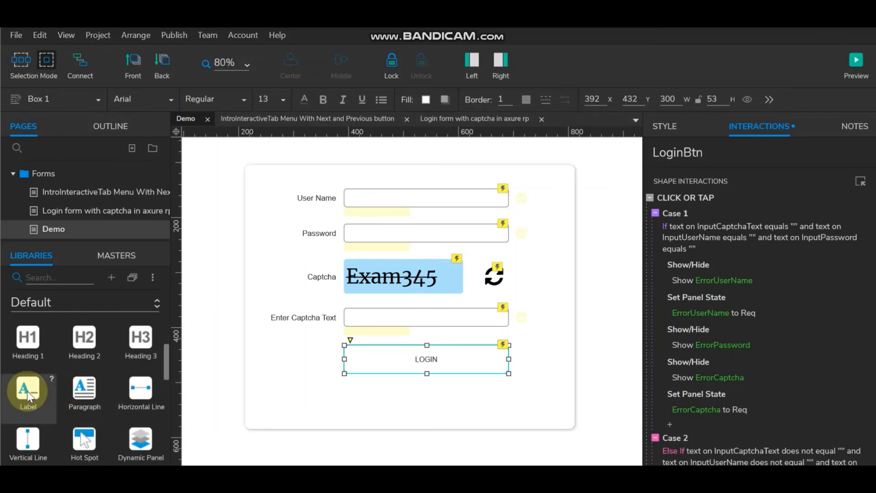
pyautogui.moveTo(28, 392); pyautogui.dragTo(389, 181)
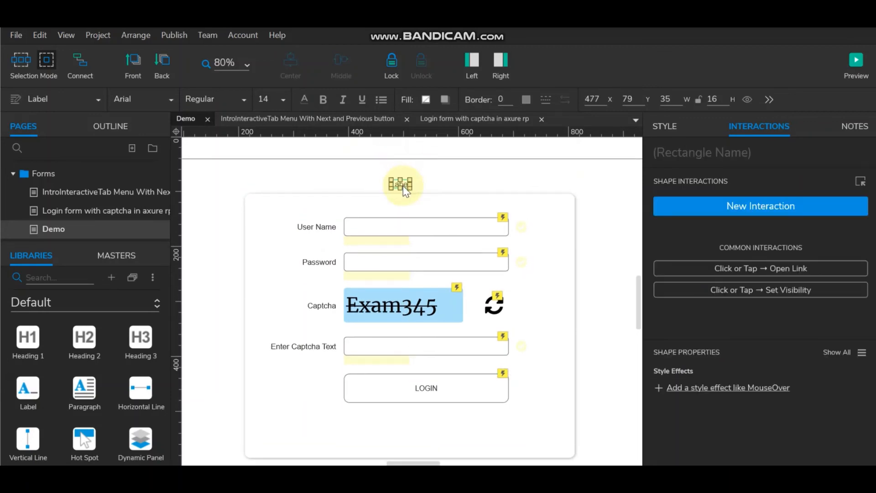
pyautogui.doubleClick(401, 183)
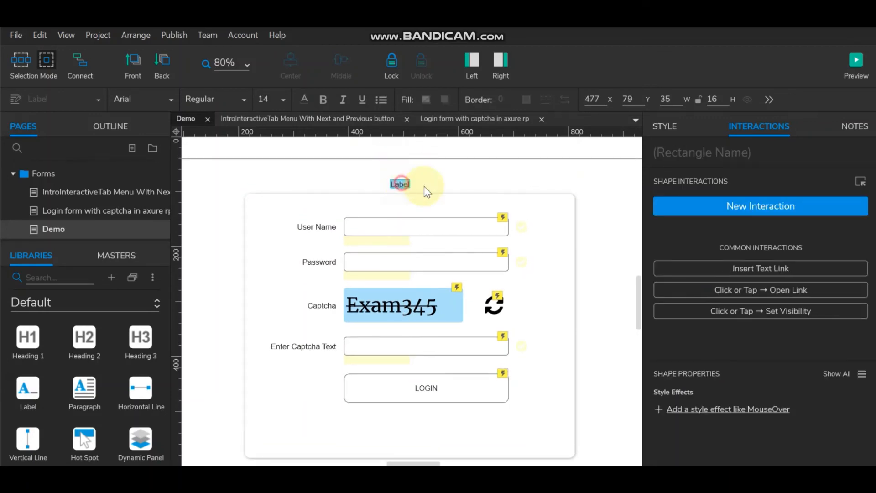
pyautogui.write('Lo')
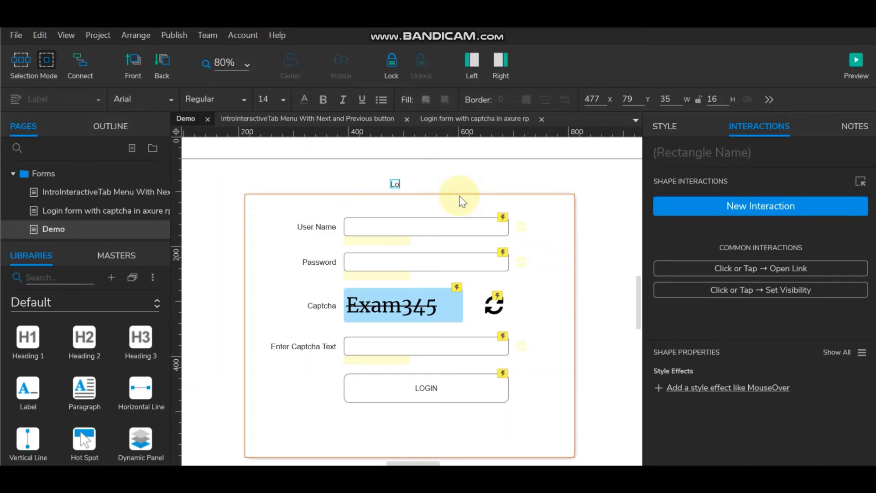
pyautogui.write('gin Successfull')
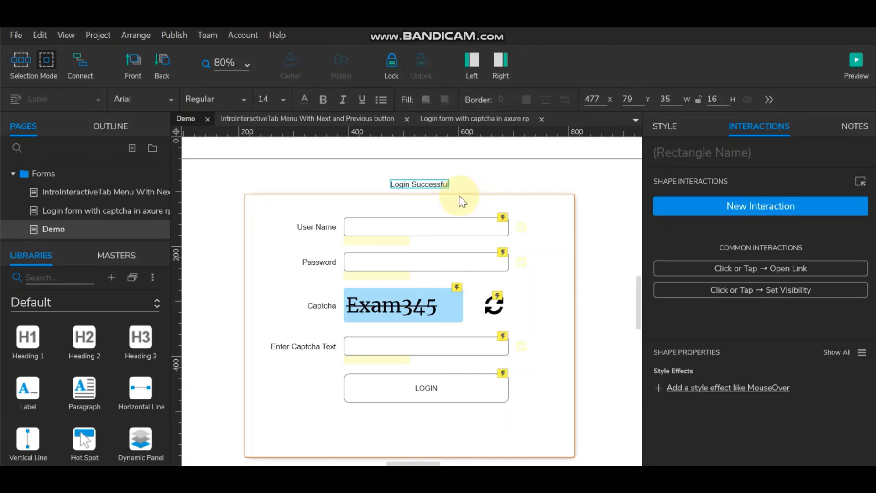
pyautogui.write('!')
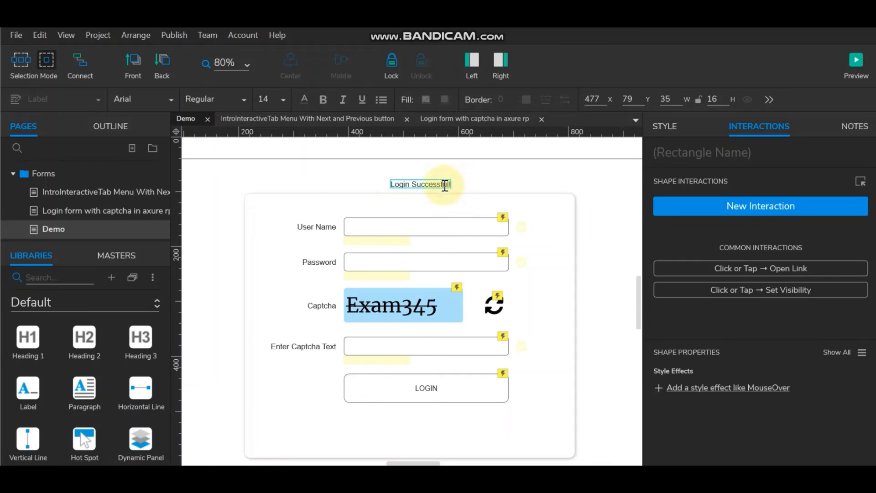
# Step: Make the message text green at font size 20
pyautogui.hotkey('ctrl', 'a')
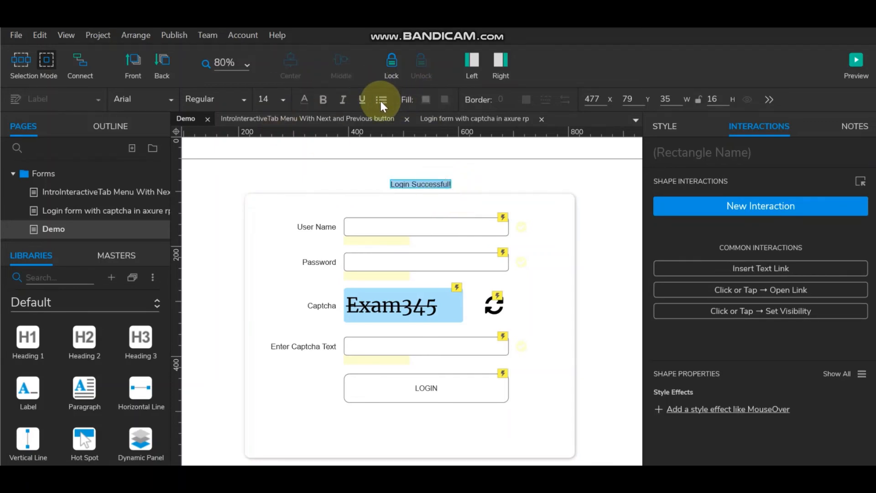
pyautogui.click(305, 100)
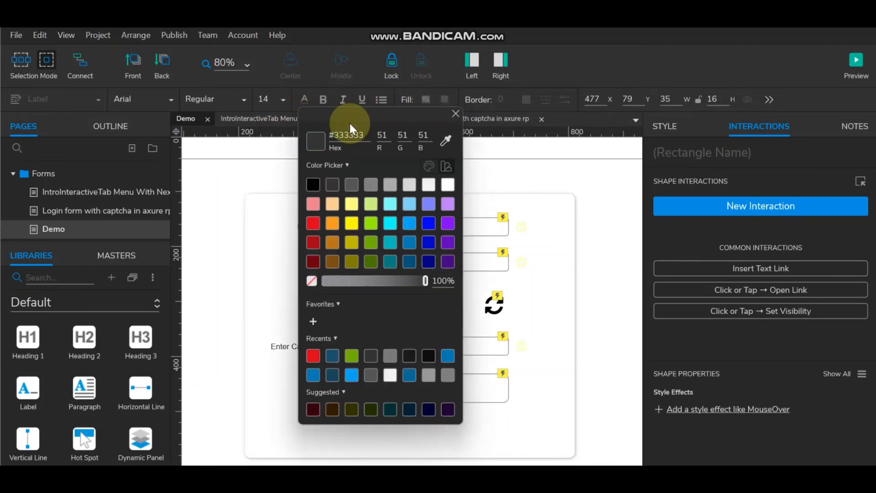
pyautogui.click(374, 240)
pyautogui.click(278, 98)
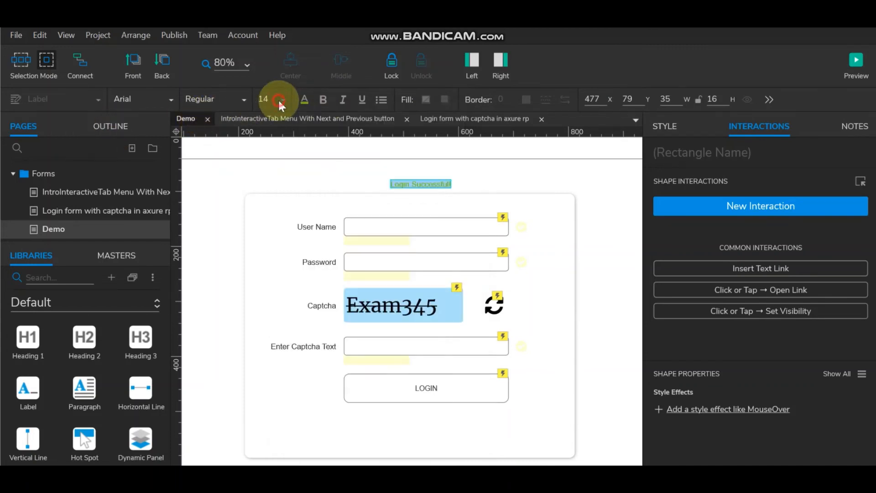
pyautogui.click(272, 340)
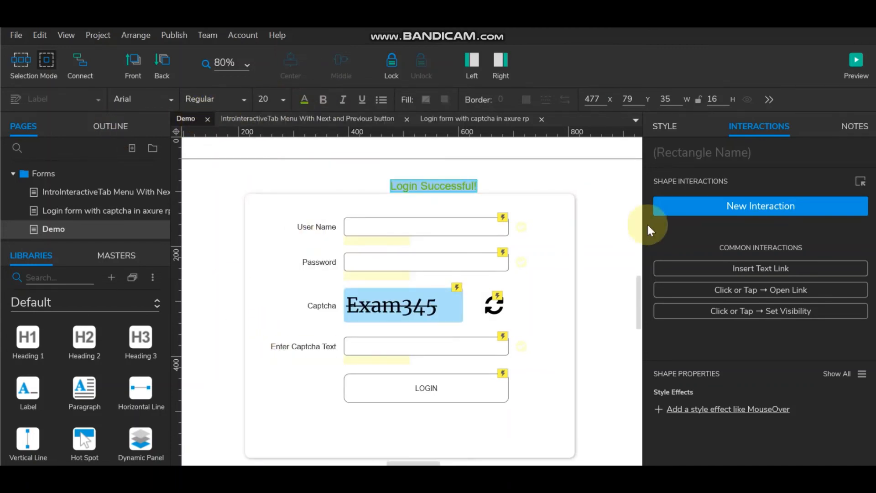
# Step: Unlock the form box and centre the message horizontally over it
pyautogui.click(593, 214)
pyautogui.click(516, 203)
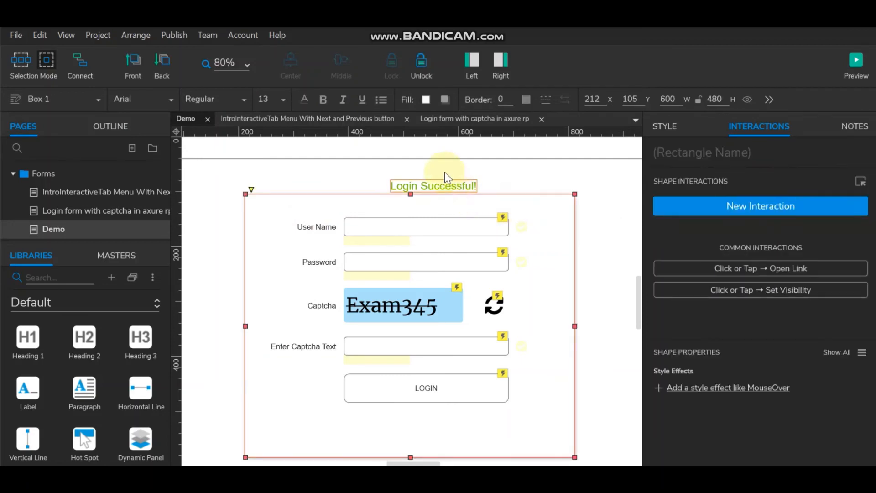
pyautogui.click(448, 152)
pyautogui.click(335, 198)
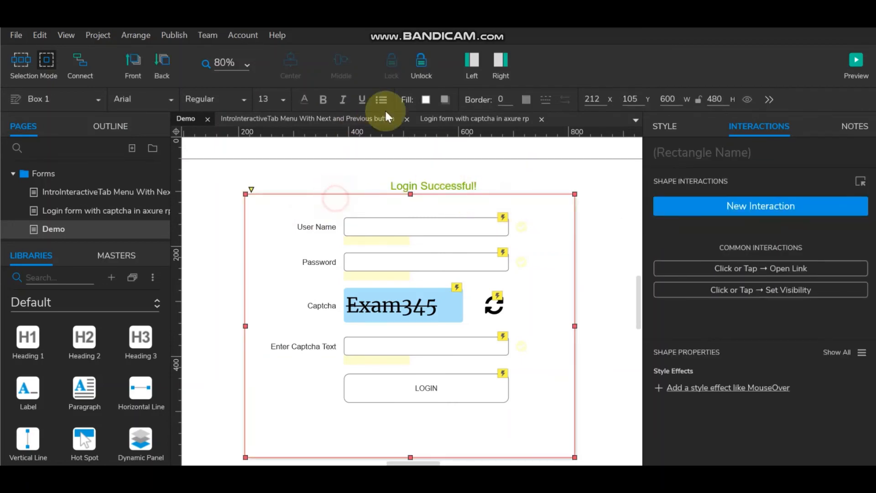
pyautogui.click(427, 64)
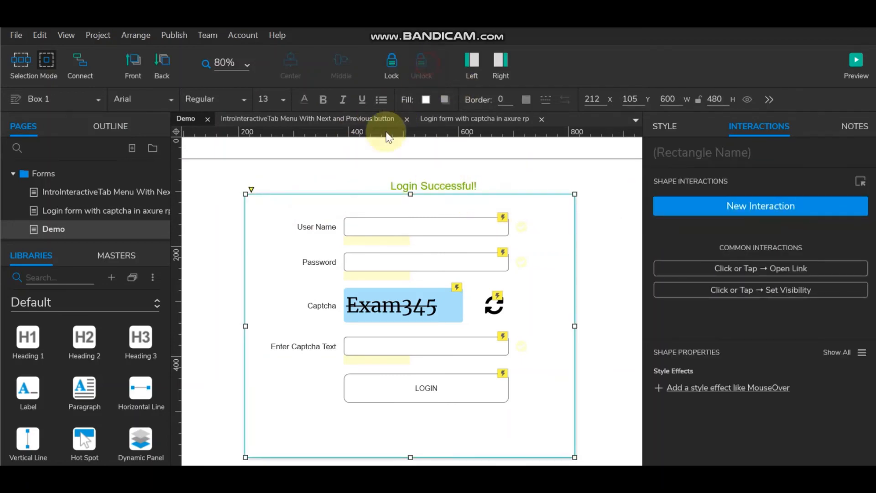
pyautogui.keyDown('shift'); pyautogui.click(414, 184); pyautogui.keyUp('shift')
pyautogui.click(299, 69)
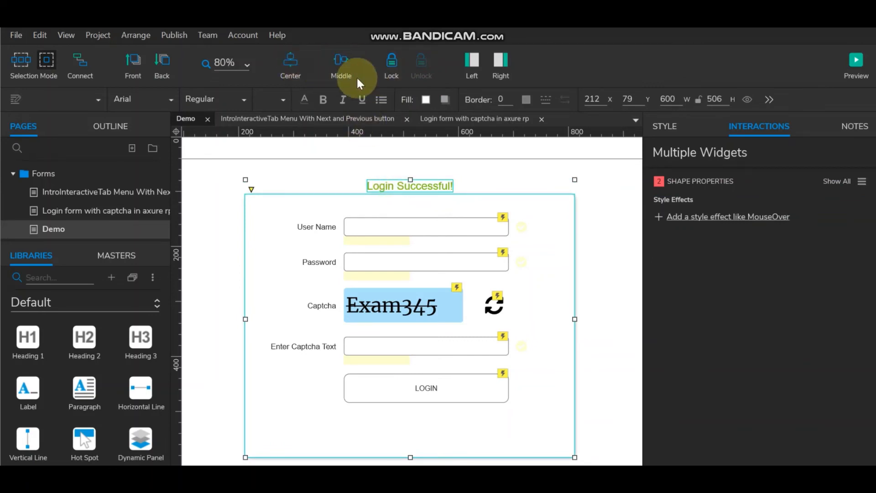
pyautogui.click(602, 228)
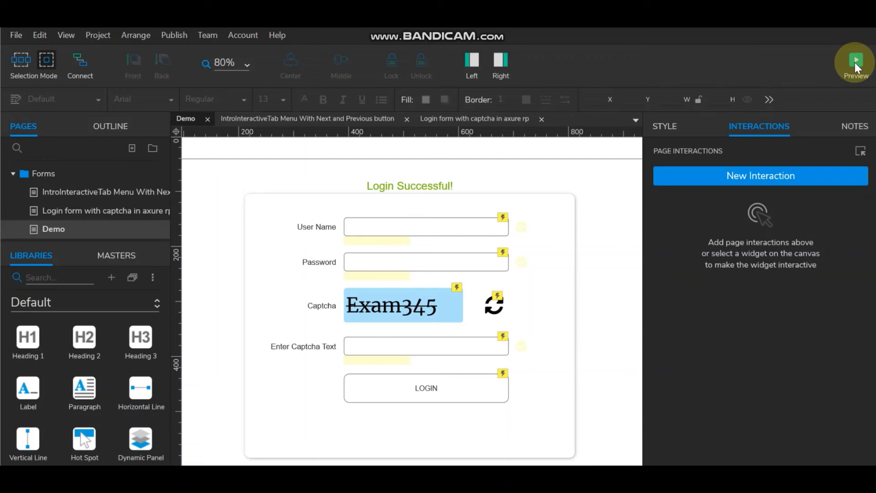
# Step: Add the Login Successful! label as a Show target in the LOGIN button's Case 2 action
pyautogui.click(473, 385)
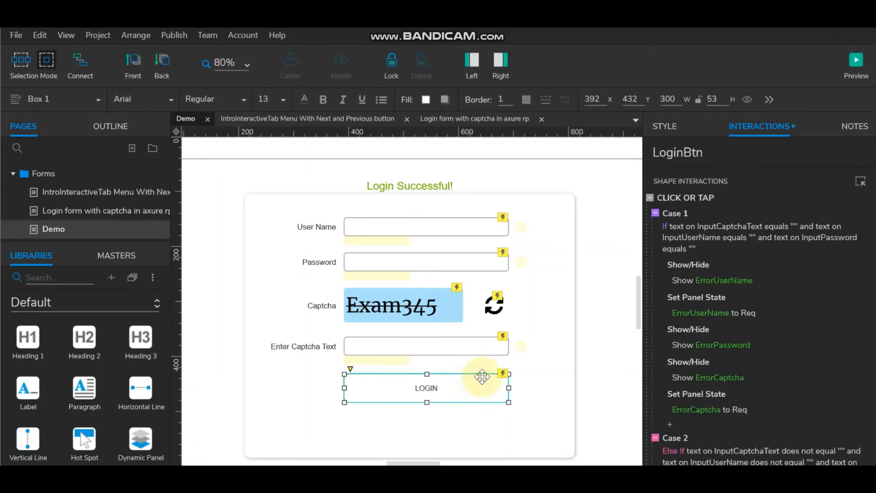
pyautogui.scroll(-5, 746, 345)
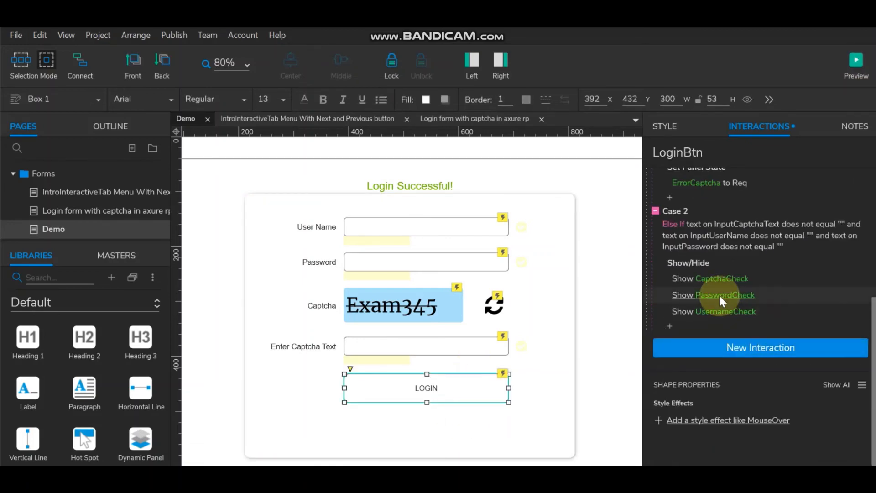
pyautogui.doubleClick(702, 263)
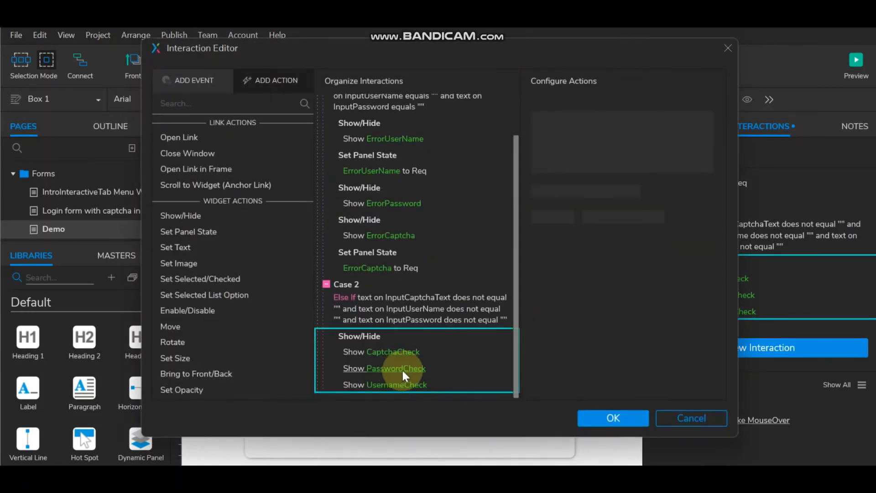
pyautogui.click(486, 336)
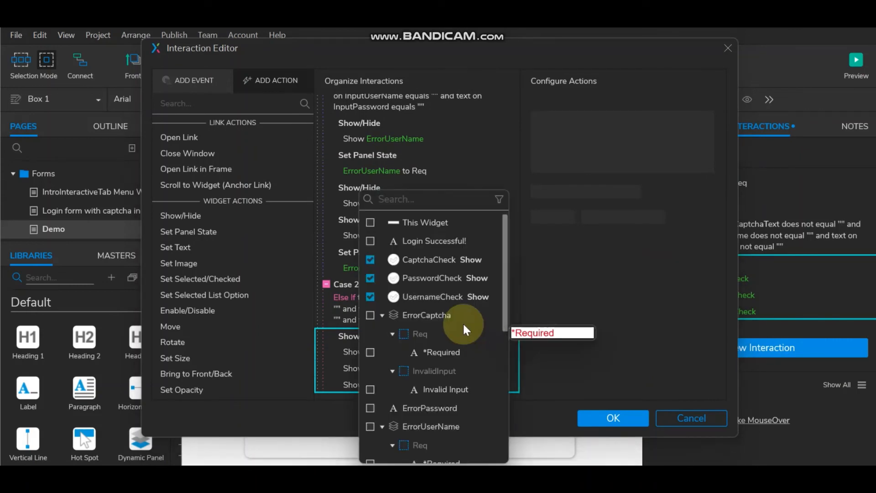
pyautogui.click(370, 241)
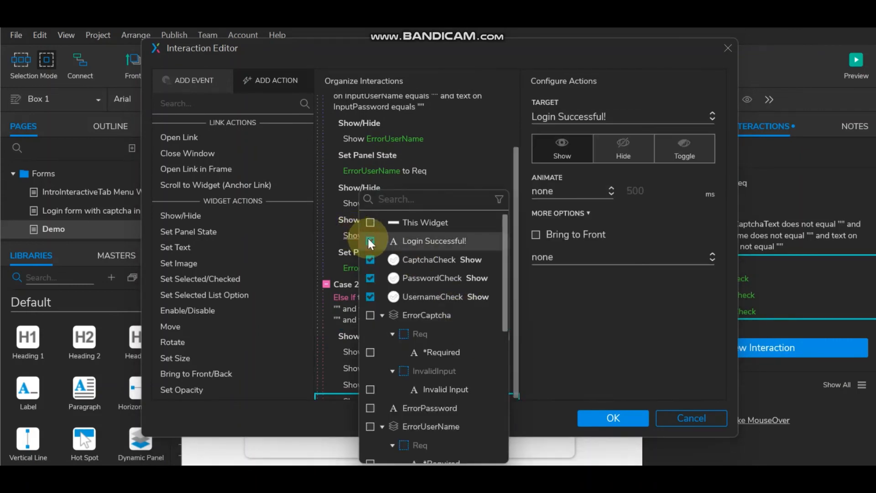
pyautogui.click(579, 317)
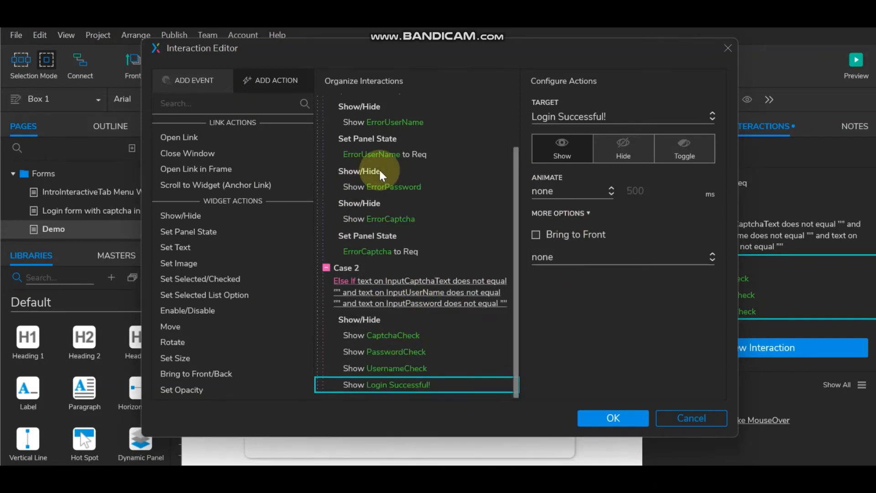
pyautogui.scroll(3, 384, 194)
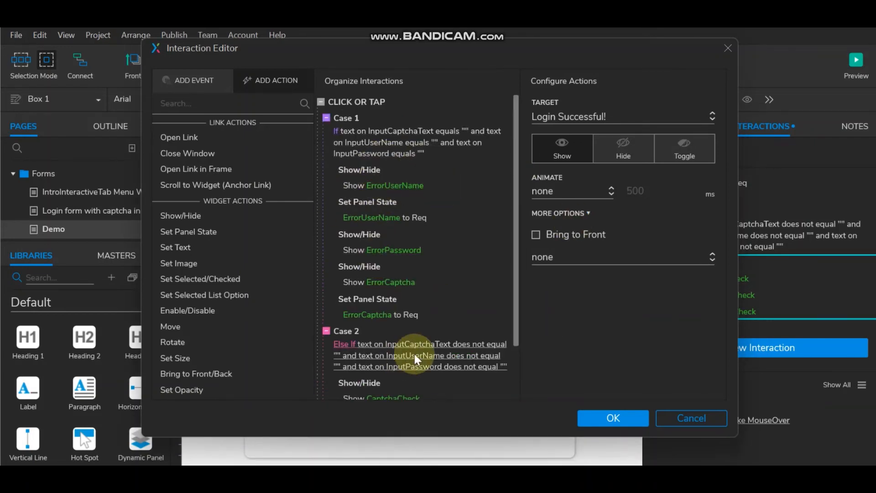
# Step: Paste a copy of Case 2's show/hide actions into Case 1 after the ErrorCaptcha state action
pyautogui.scroll(-3, 414, 354)
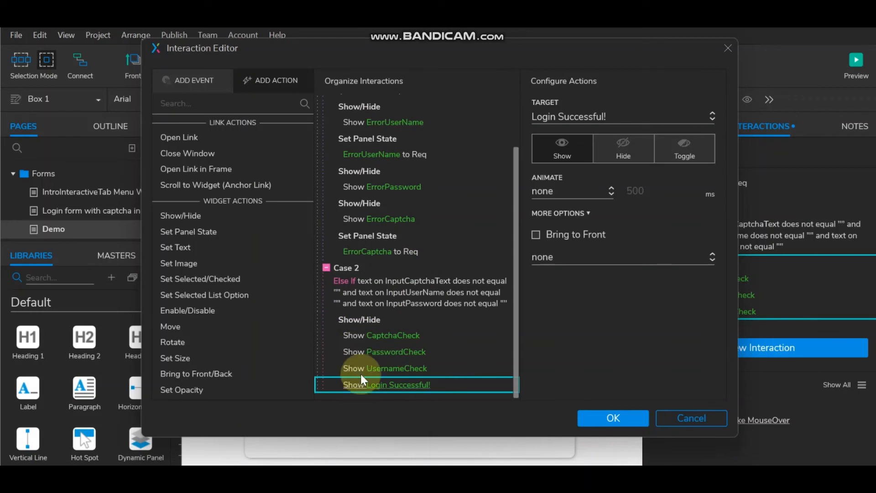
pyautogui.click(369, 321)
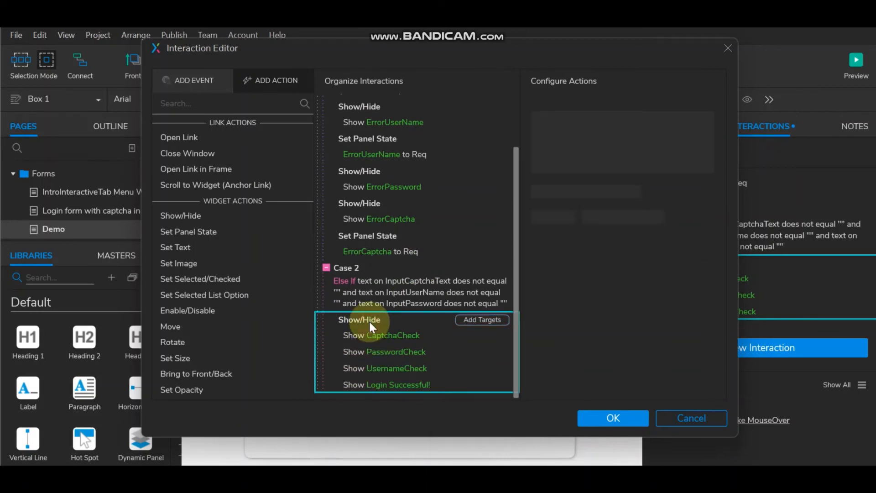
pyautogui.scroll(3, 379, 226)
pyautogui.click(348, 172)
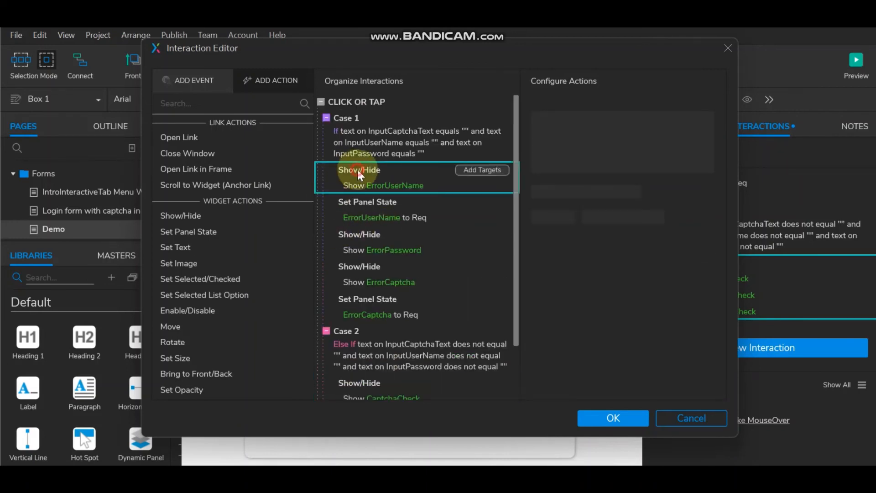
pyautogui.click(485, 302)
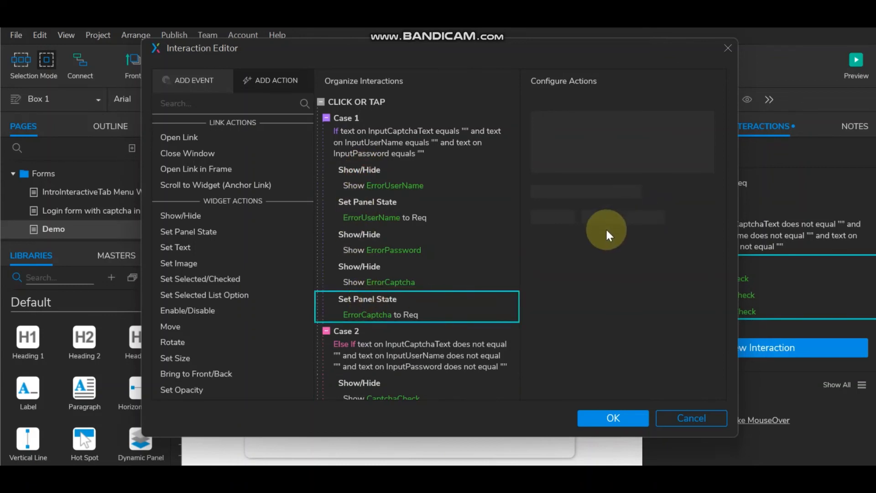
pyautogui.hotkey('ctrl', 'v')
pyautogui.scroll(-2, 429, 280)
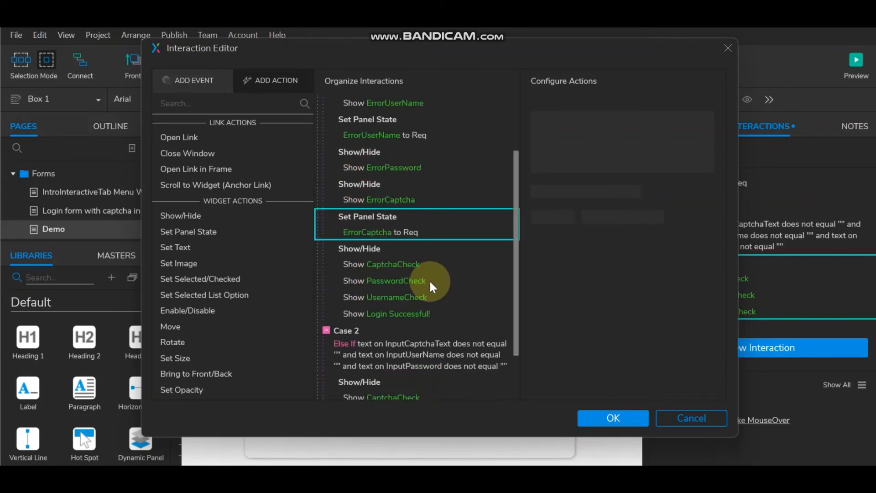
# Step: Switch the pasted actions to hide CaptchaCheck, PasswordCheck, UsernameCheck and Login Successful!, then save and preview
pyautogui.click(363, 265)
pyautogui.click(614, 153)
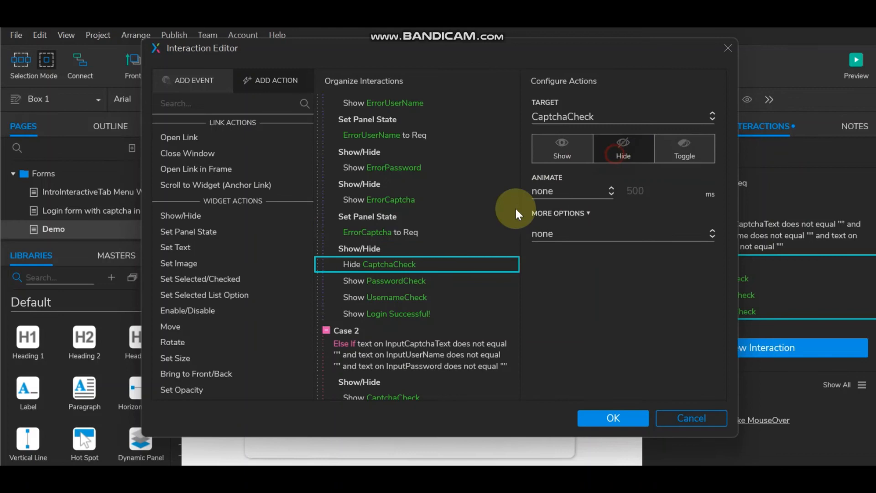
pyautogui.click(395, 281)
pyautogui.click(632, 149)
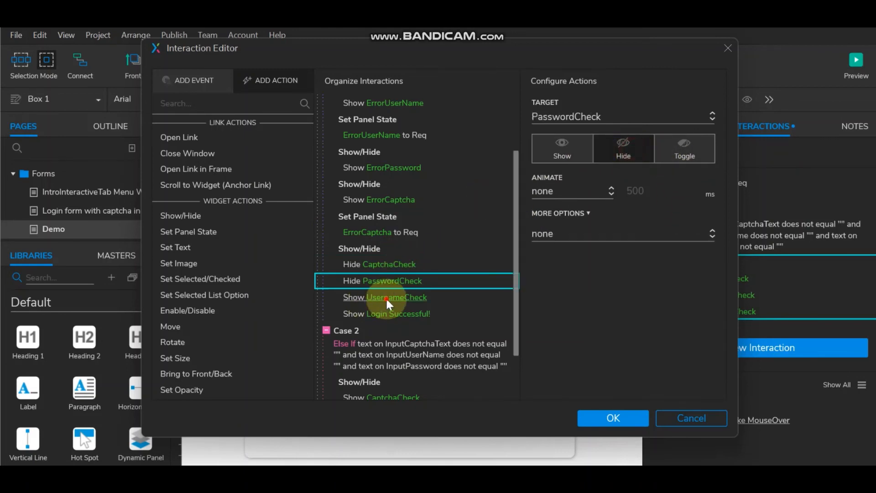
pyautogui.click(385, 297)
pyautogui.click(623, 150)
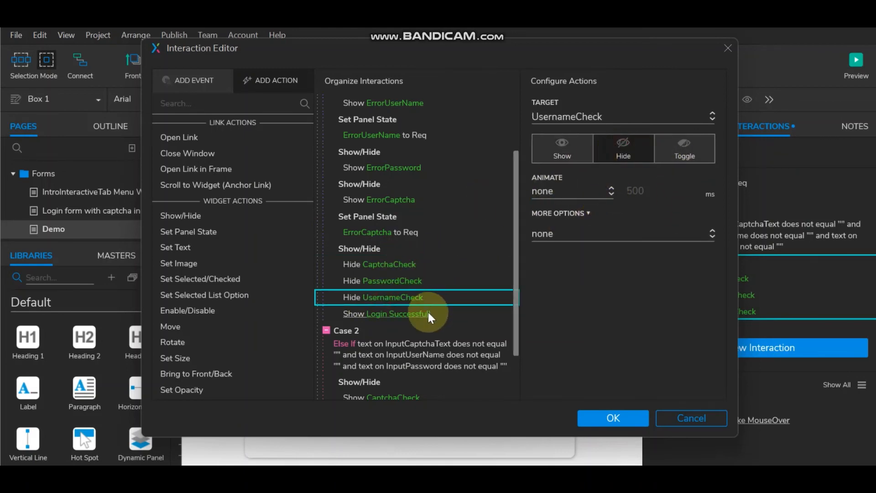
pyautogui.click(397, 313)
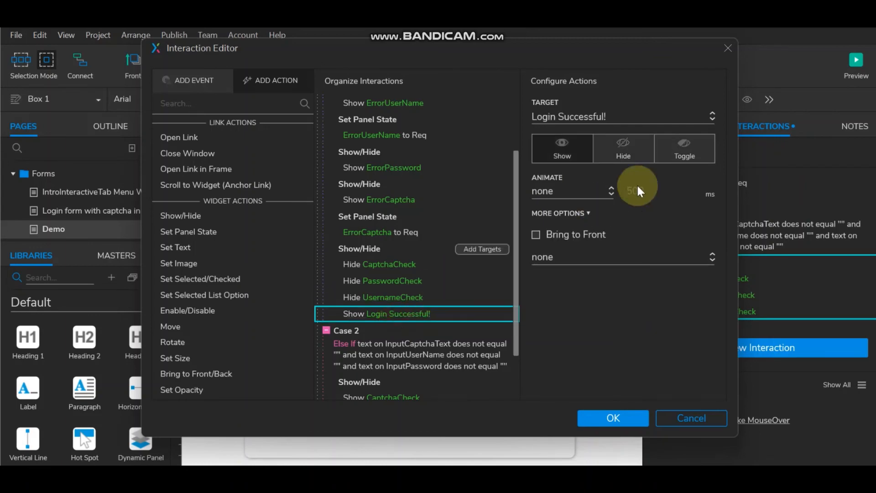
pyautogui.click(625, 148)
pyautogui.click(603, 416)
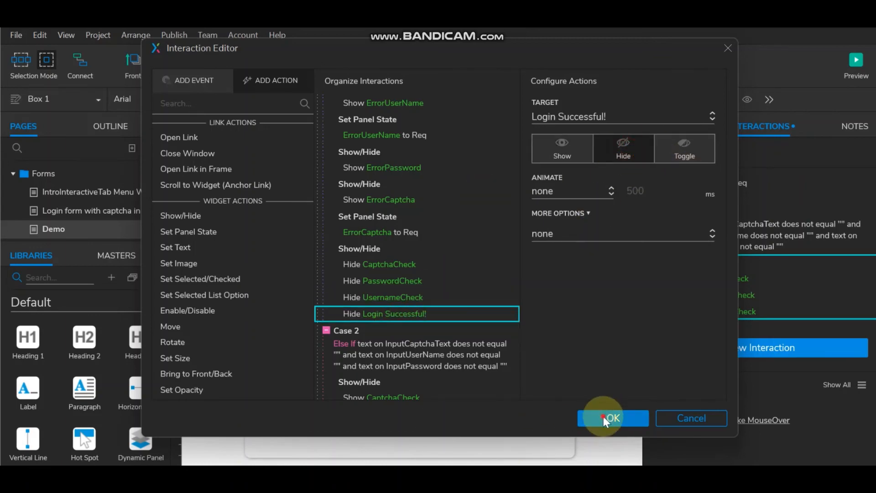
pyautogui.click(857, 61)
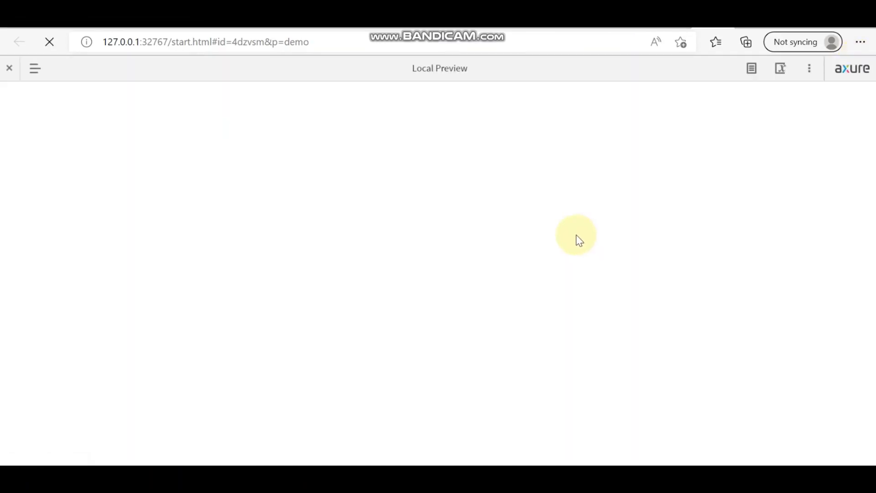
# Step: Back in the editor, set the Login Successful! label hidden by default and preview the Demo page again
pyautogui.click(428, 199)
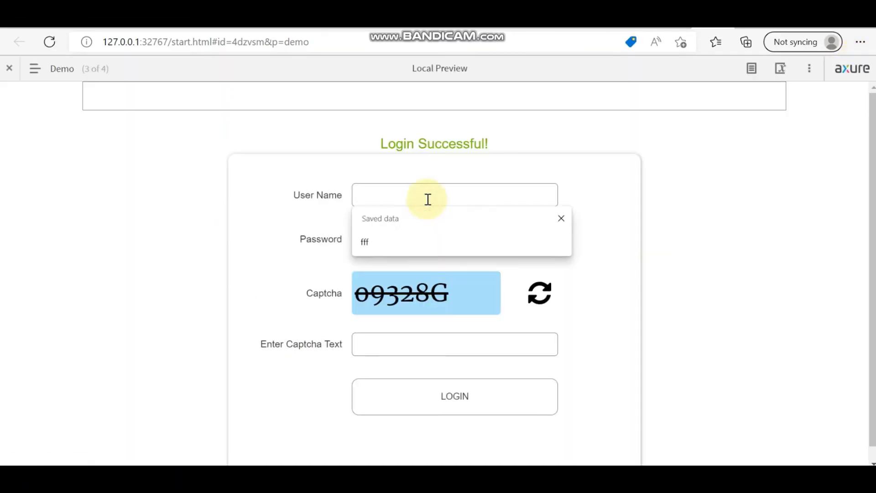
pyautogui.click(461, 477)
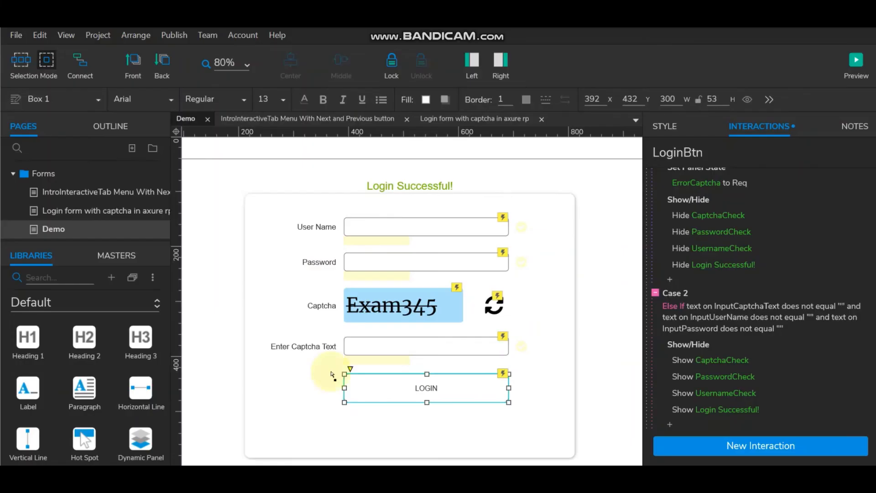
pyautogui.click(404, 186)
pyautogui.click(748, 99)
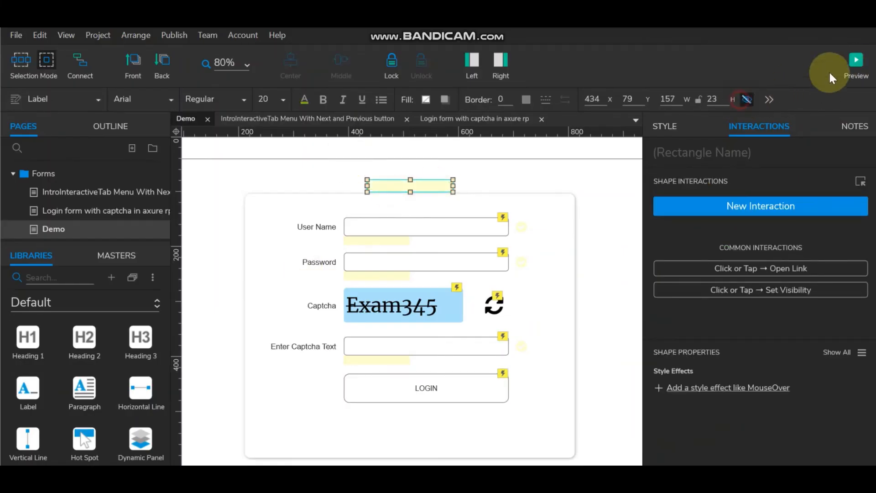
pyautogui.click(867, 64)
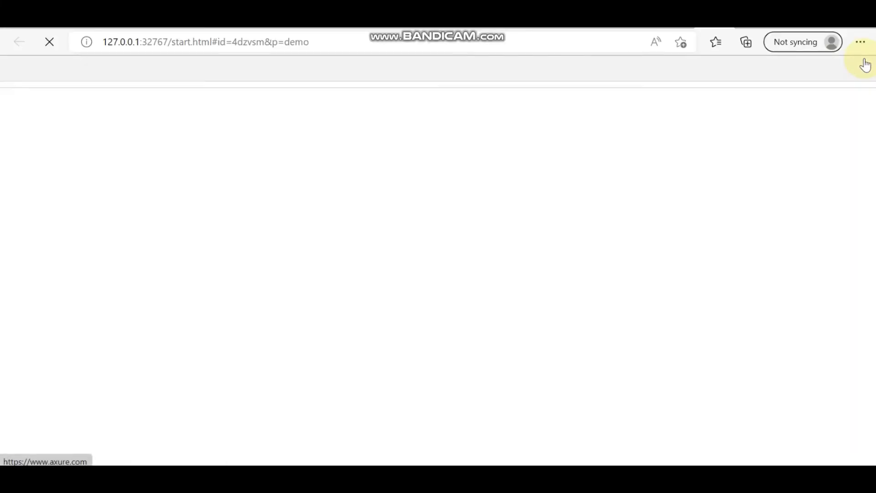
# Step: In the preview, submit a user name, password and captcha h2301R, then reload the form
pyautogui.click(410, 199)
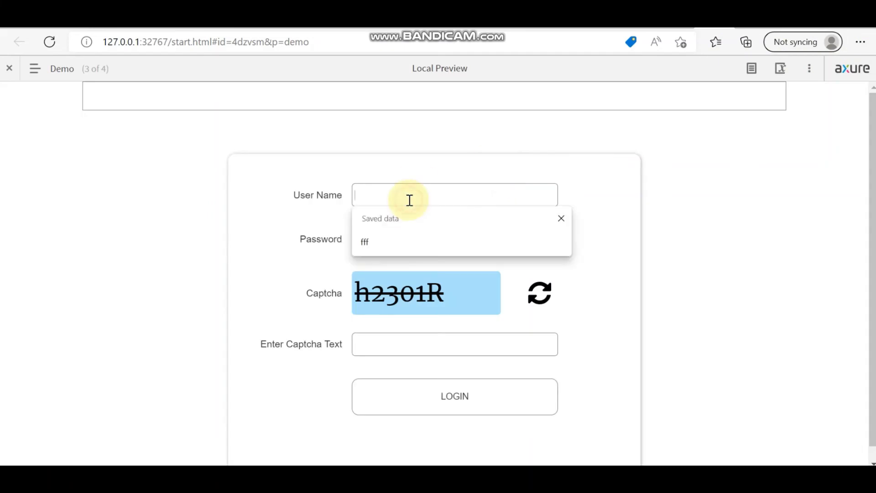
pyautogui.write('ram')
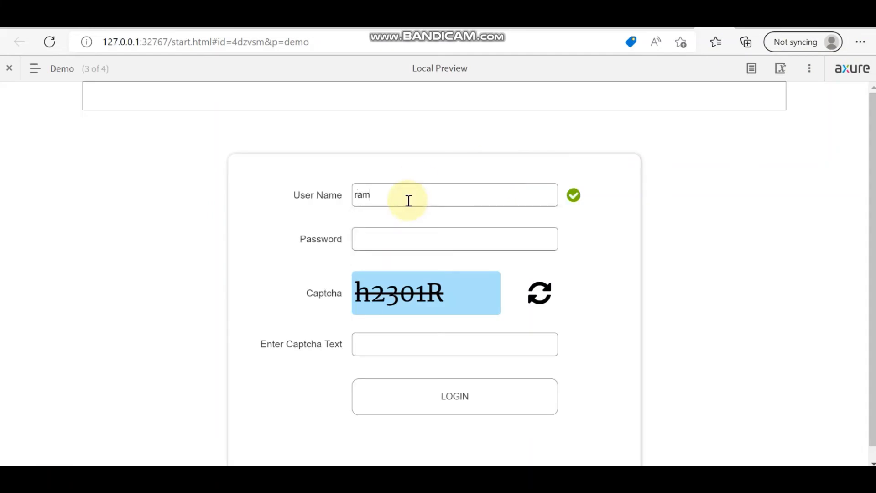
pyautogui.click(381, 239)
pyautogui.write('ram')
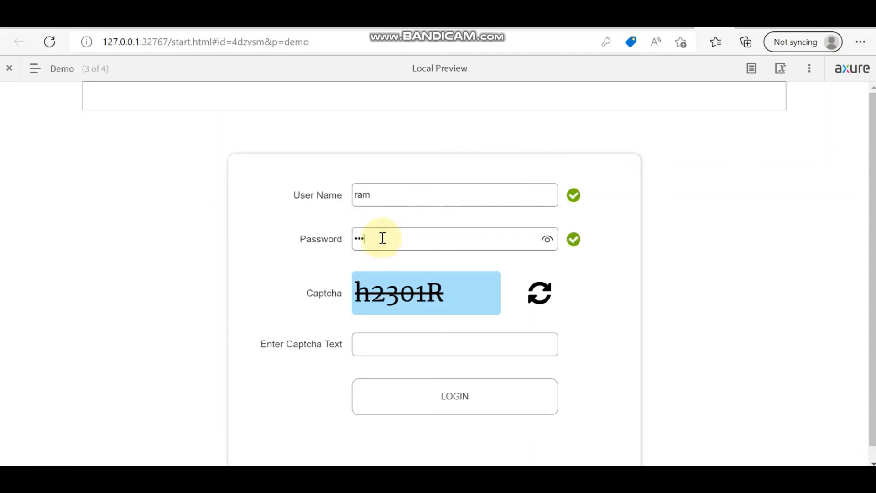
pyautogui.click(454, 338)
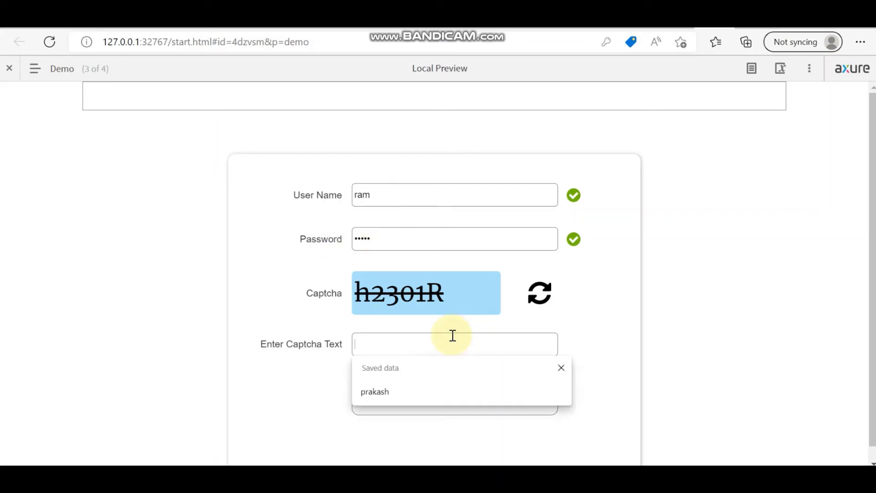
pyautogui.write('h2301R')
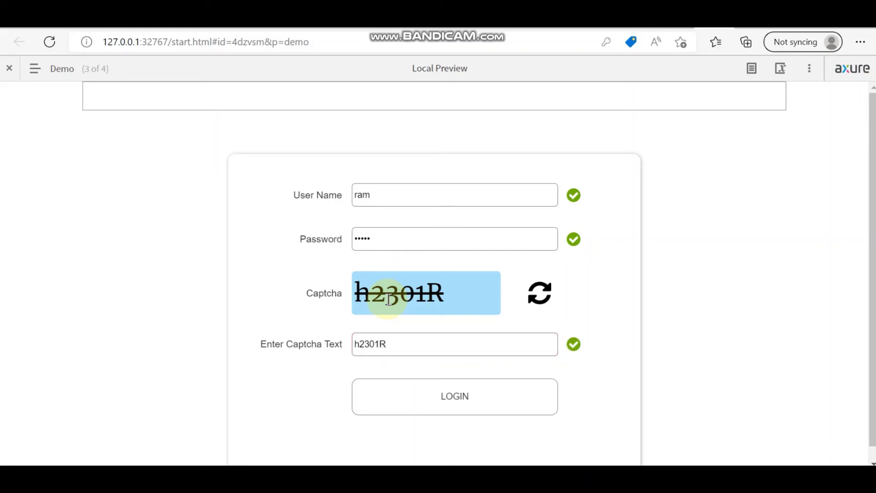
pyautogui.click(455, 393)
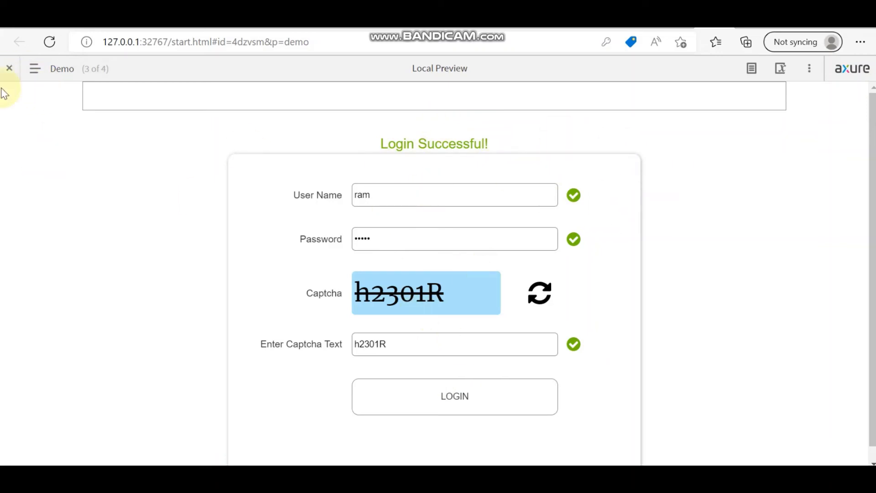
pyautogui.click(50, 43)
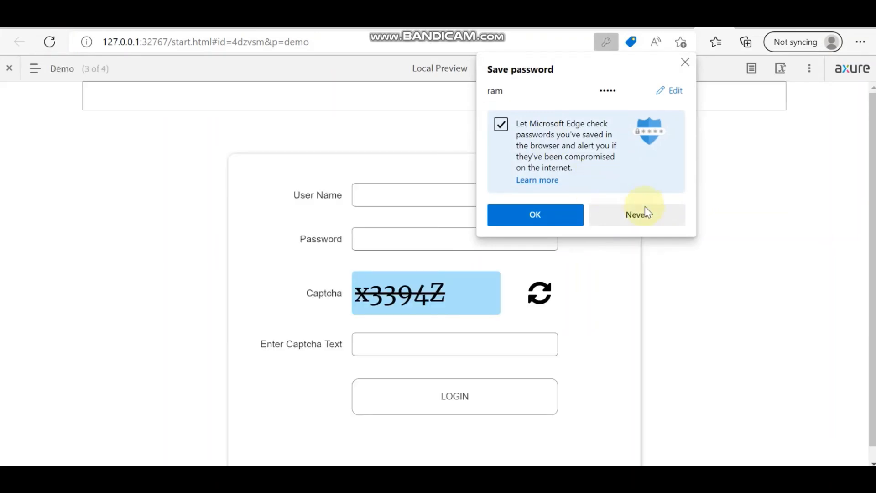
# Step: Dismiss the browser's password and autofill prompts and submit the empty form to check the Required errors
pyautogui.click(686, 64)
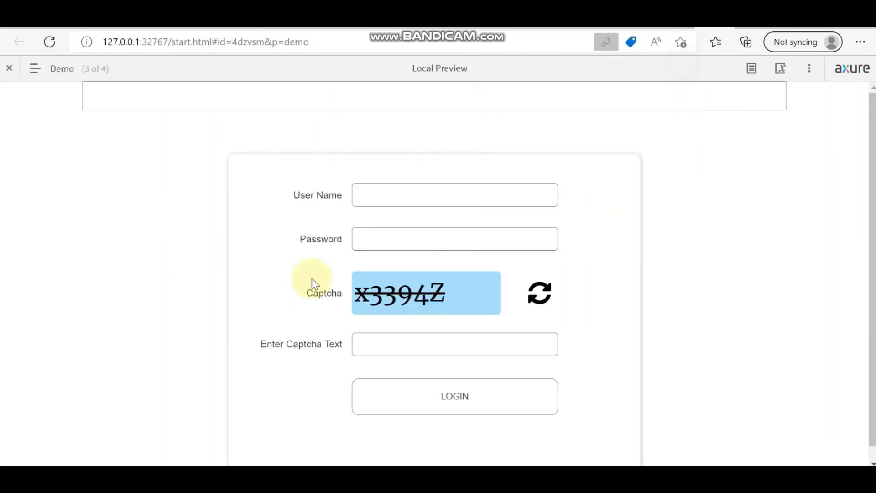
pyautogui.click(391, 196)
pyautogui.click(725, 333)
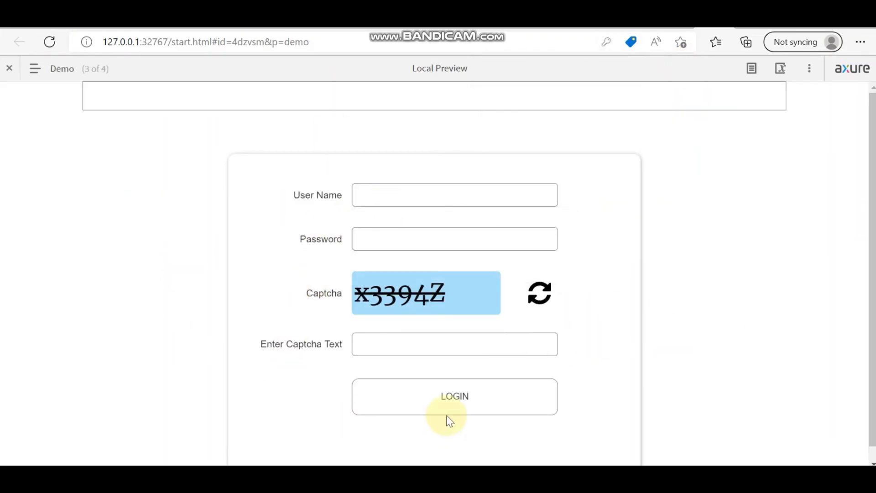
pyautogui.click(459, 406)
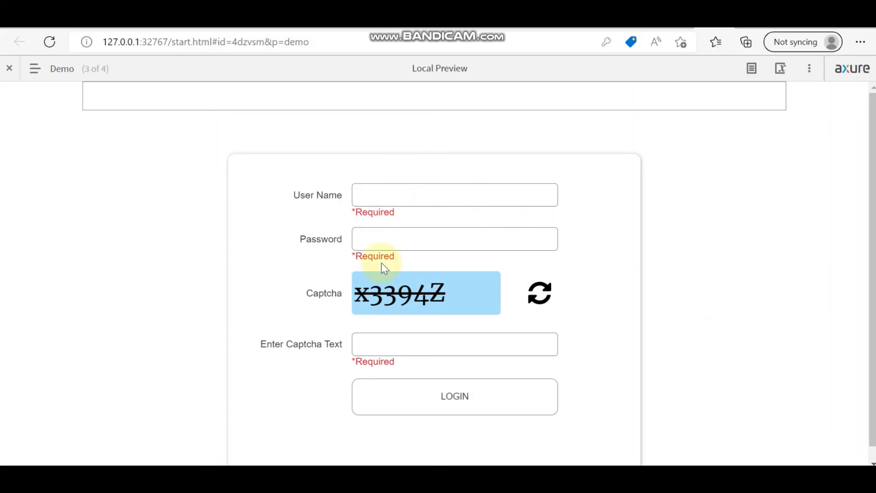
# Step: Type and erase test values in the User Name, Password and captcha fields to check the error styles
pyautogui.click(402, 198)
pyautogui.write('ererer')
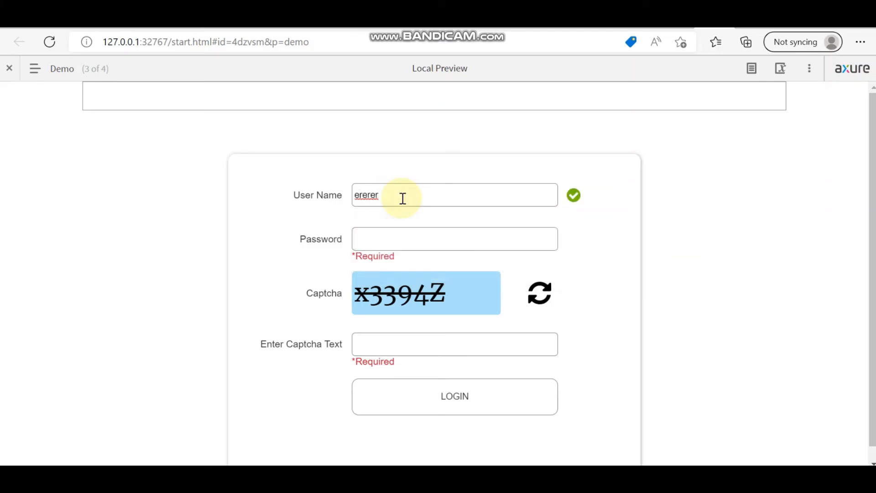
pyautogui.press('BackSpace')
pyautogui.press('BackSpace')
pyautogui.press('BackSpace')
pyautogui.press('BackSpace')
pyautogui.press('BackSpace')
pyautogui.press('BackSpace')
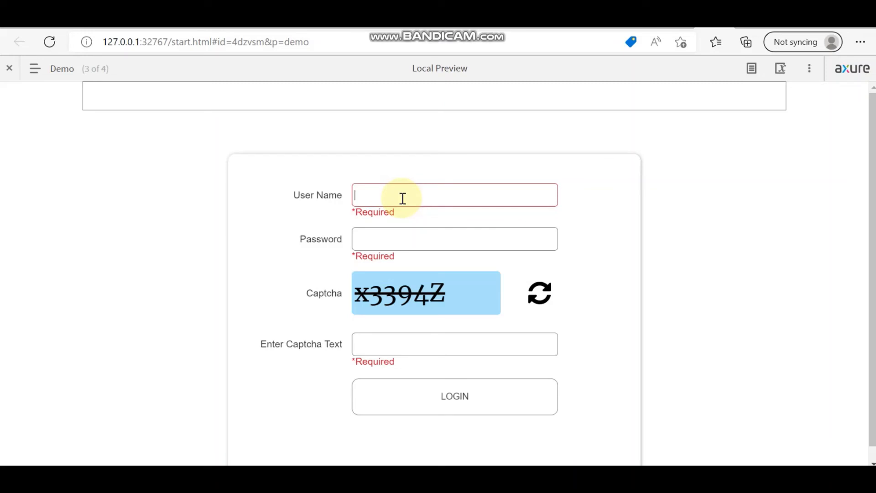
pyautogui.click(390, 239)
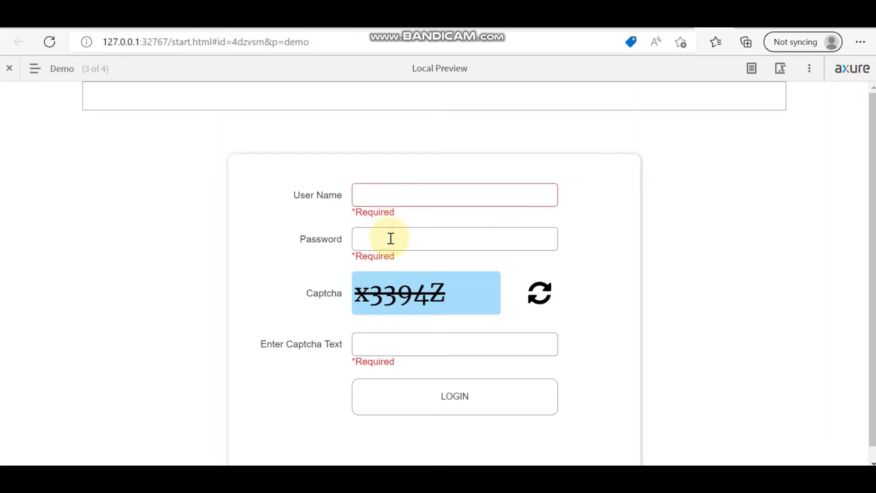
pyautogui.write('e')
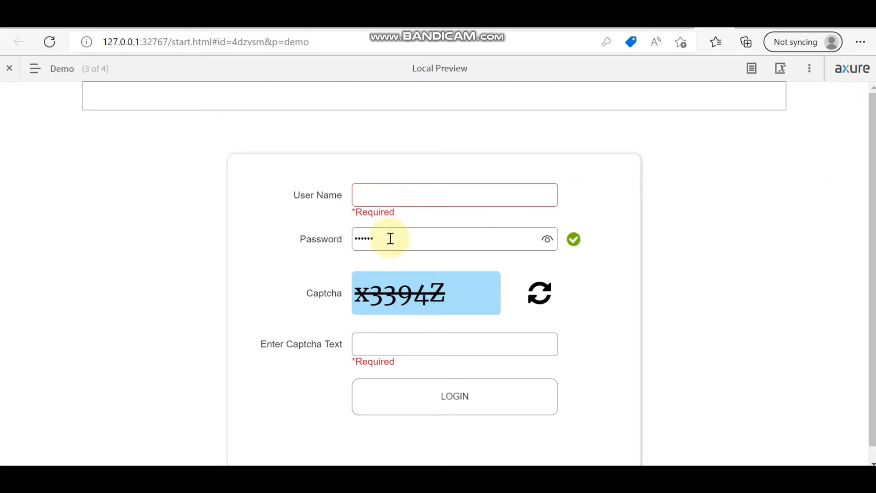
pyautogui.press('BackSpace')
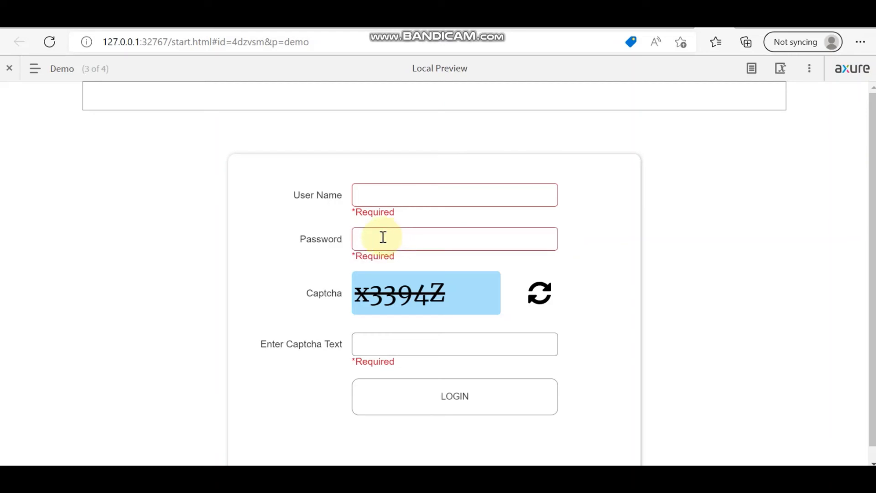
pyautogui.click(402, 344)
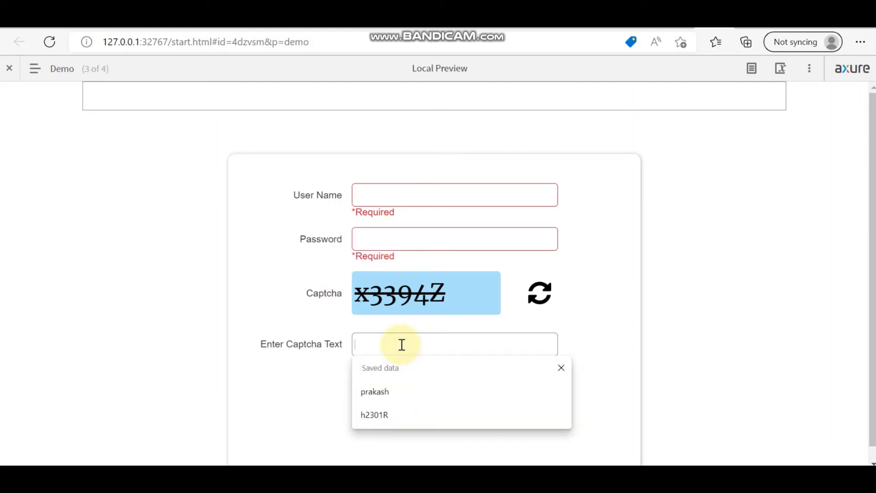
pyautogui.write('ererer')
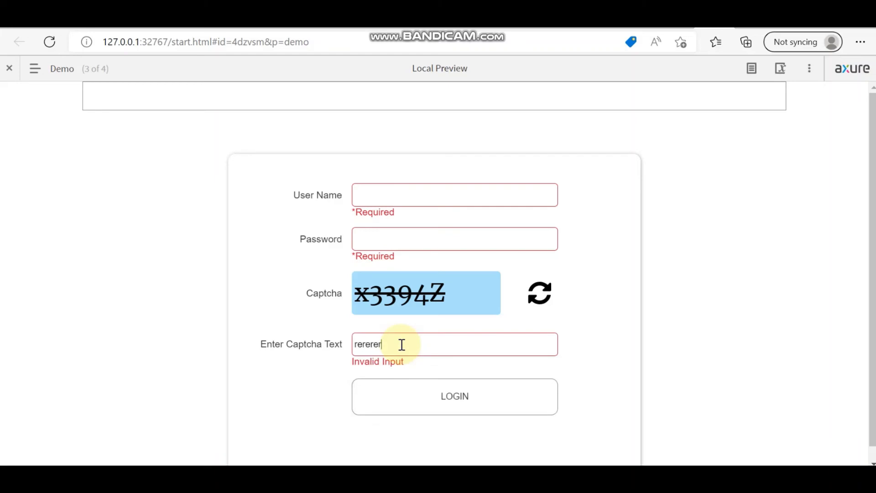
pyautogui.write('erererererer')
pyautogui.moveTo(413, 344); pyautogui.dragTo(228, 348)
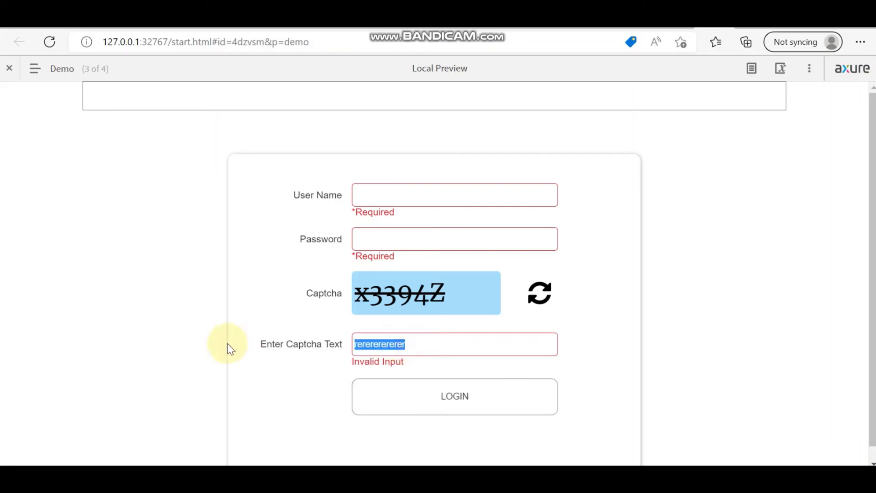
pyautogui.press('BackSpace')
# Step: Submit a user name with captcha x3394Z to get Login Successful!, then return to Axure's LOGIN button
pyautogui.click(393, 198)
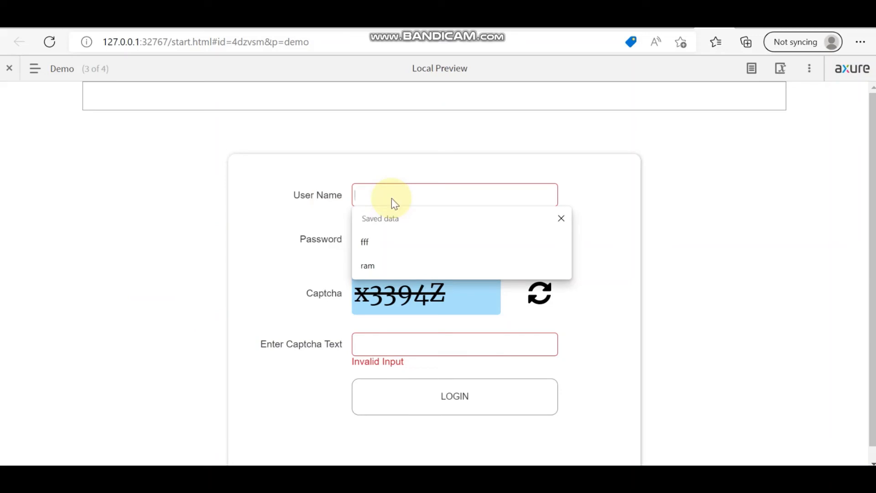
pyautogui.write('name')
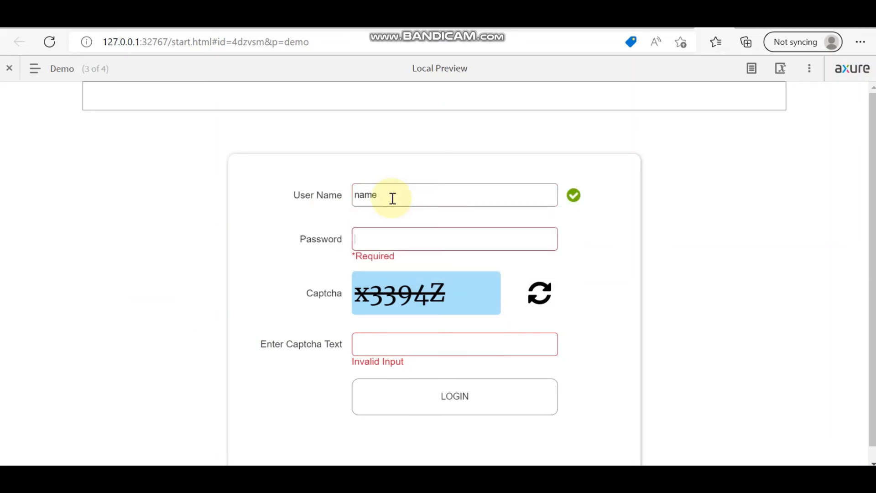
pyautogui.write('pa')
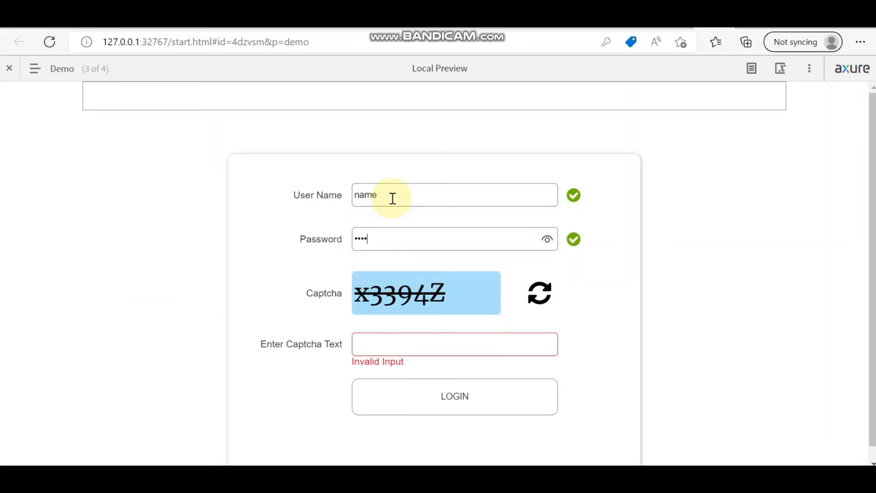
pyautogui.click(409, 343)
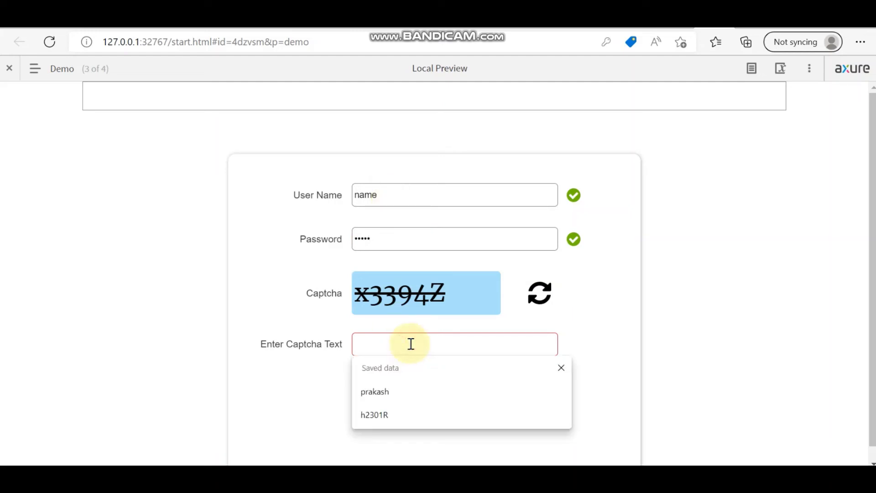
pyautogui.write('x3394')
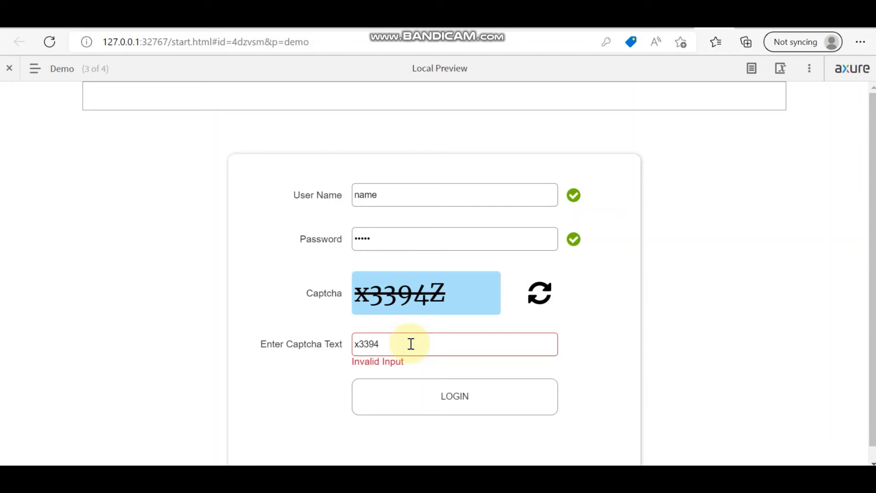
pyautogui.write('Z')
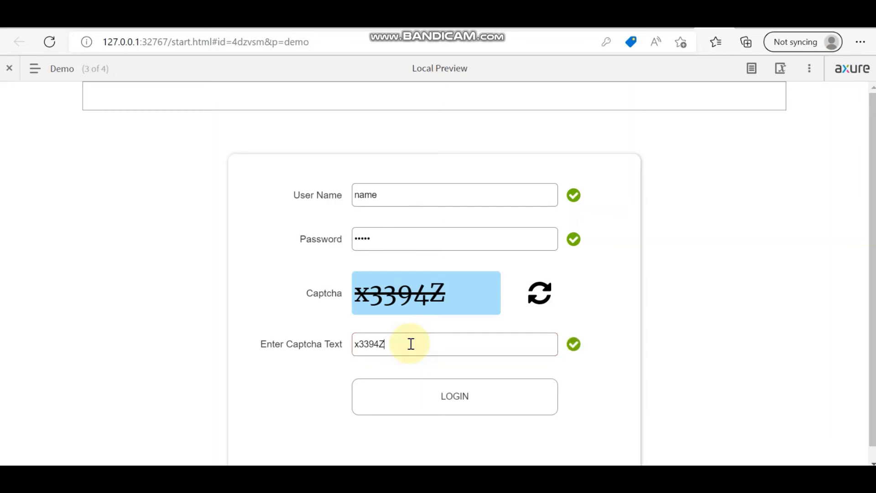
pyautogui.click(465, 410)
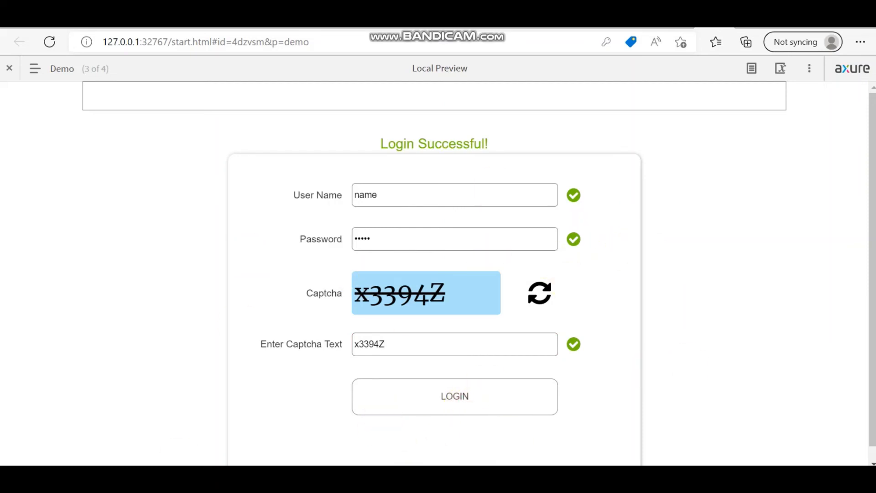
pyautogui.hotkey('alt', 'Tab')
pyautogui.click(399, 389)
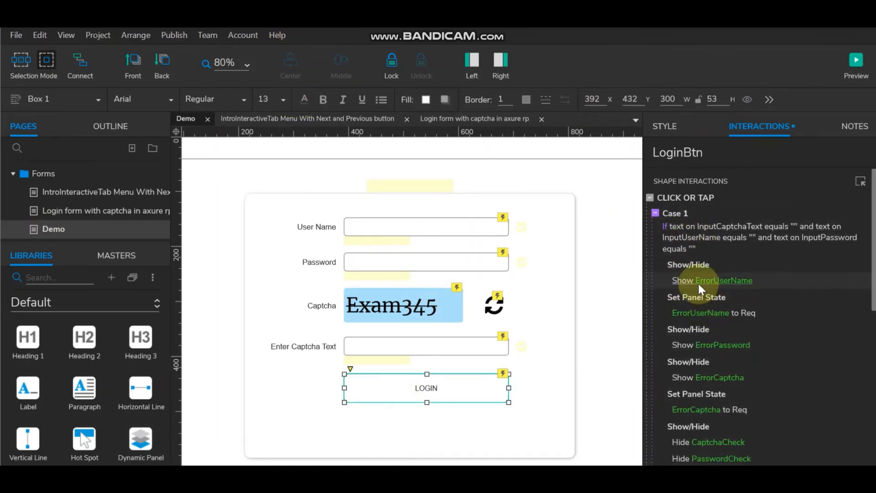
# Step: In the full Interaction Editor, add Set Selected actions after the username and password errors in Case 1
pyautogui.click(677, 198)
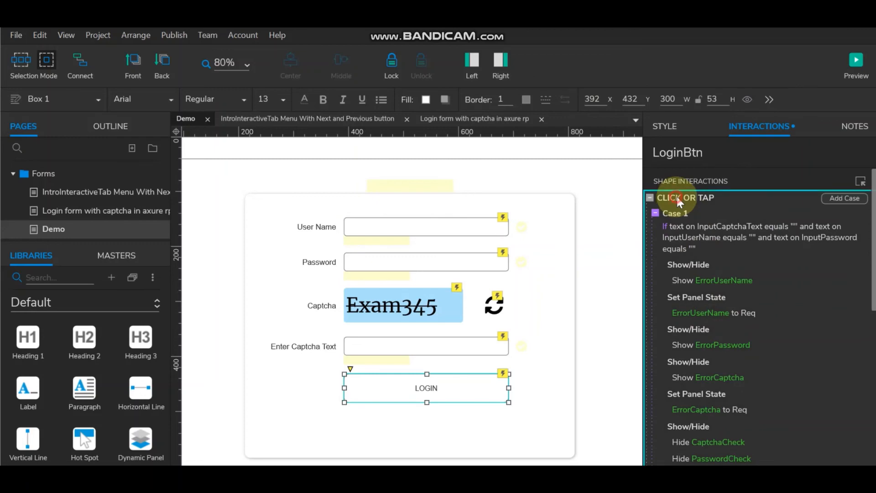
pyautogui.doubleClick(678, 200)
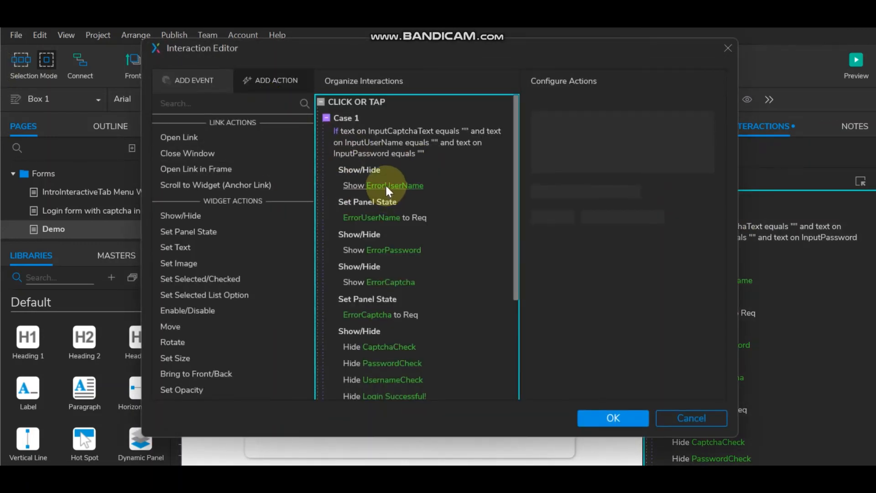
pyautogui.click(381, 169)
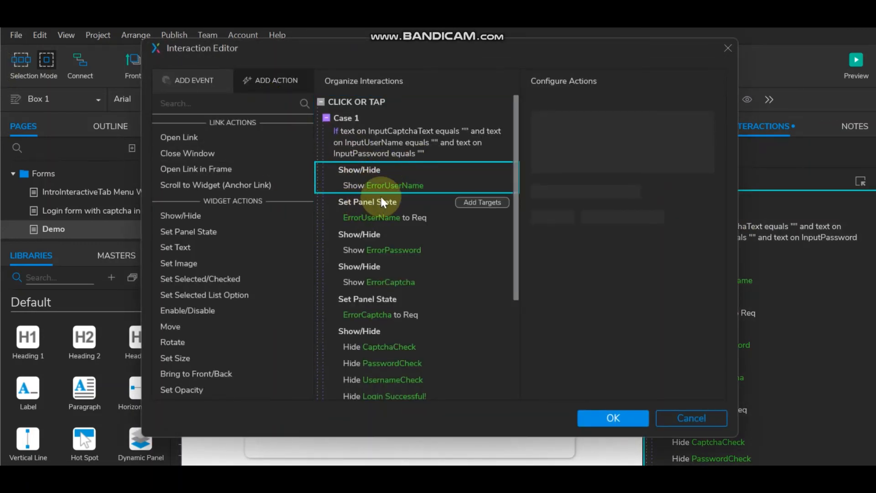
pyautogui.click(221, 278)
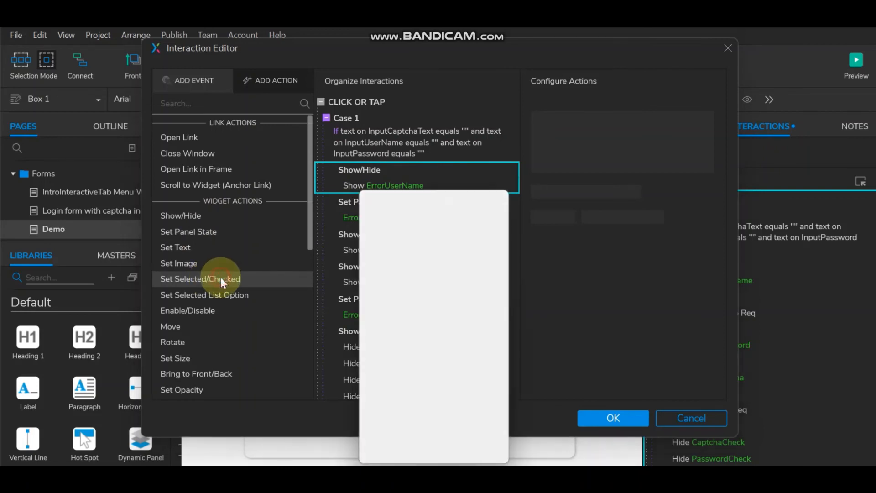
pyautogui.click(371, 223)
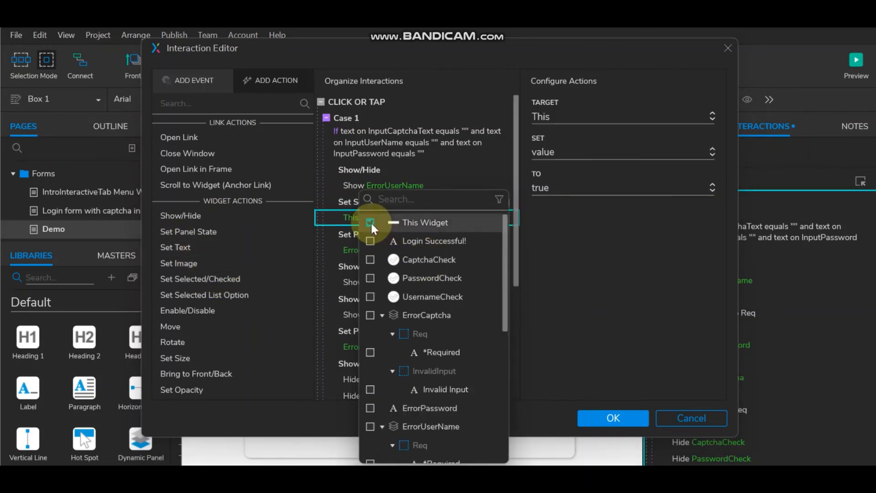
pyautogui.click(355, 170)
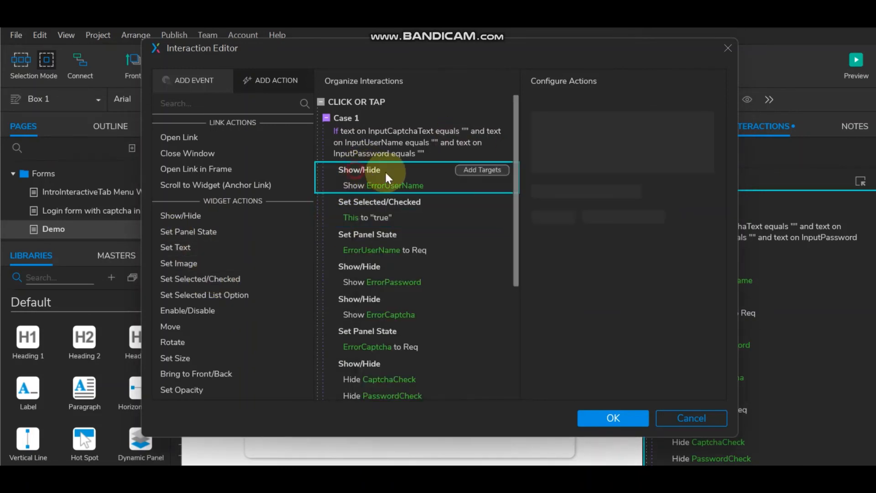
pyautogui.click(374, 201)
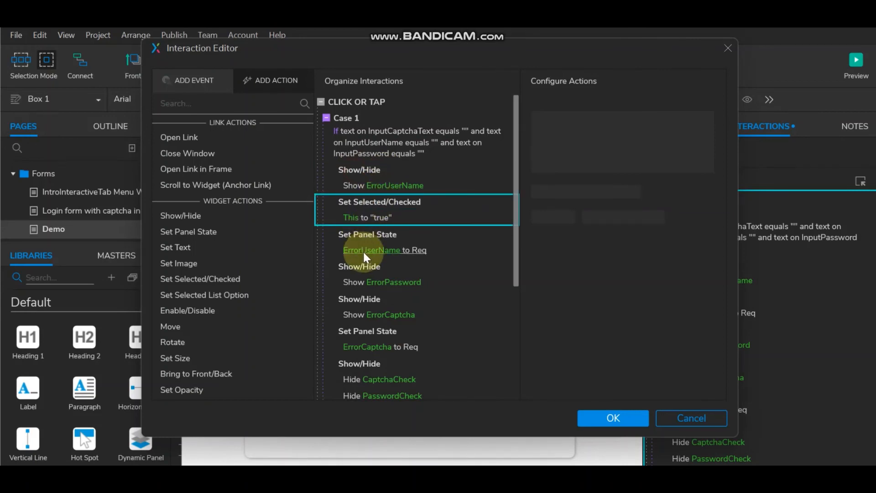
pyautogui.click(363, 266)
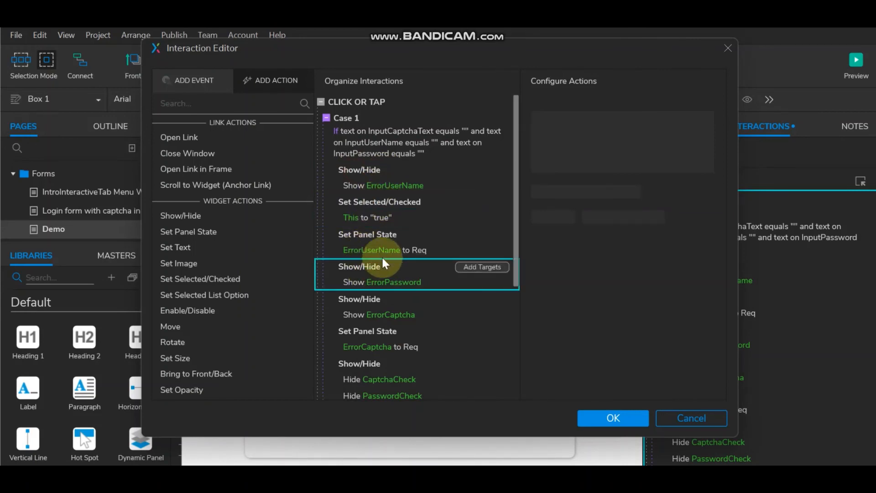
pyautogui.click(213, 279)
pyautogui.click(370, 222)
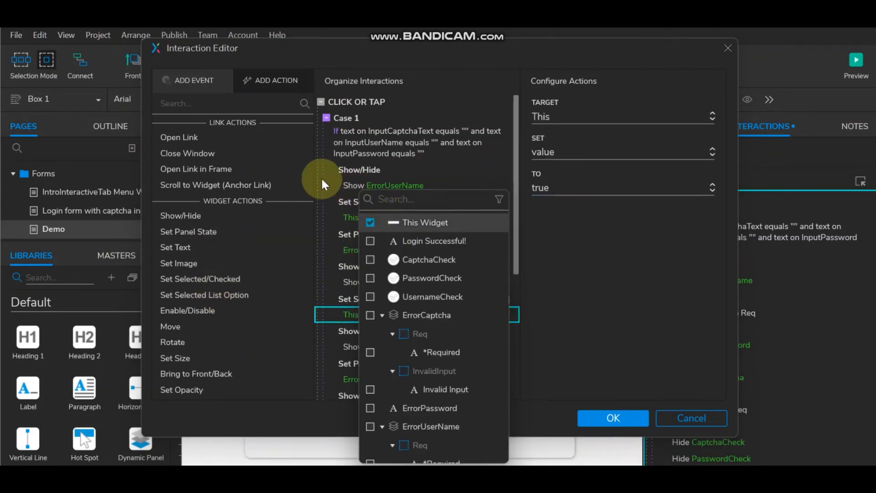
pyautogui.click(349, 209)
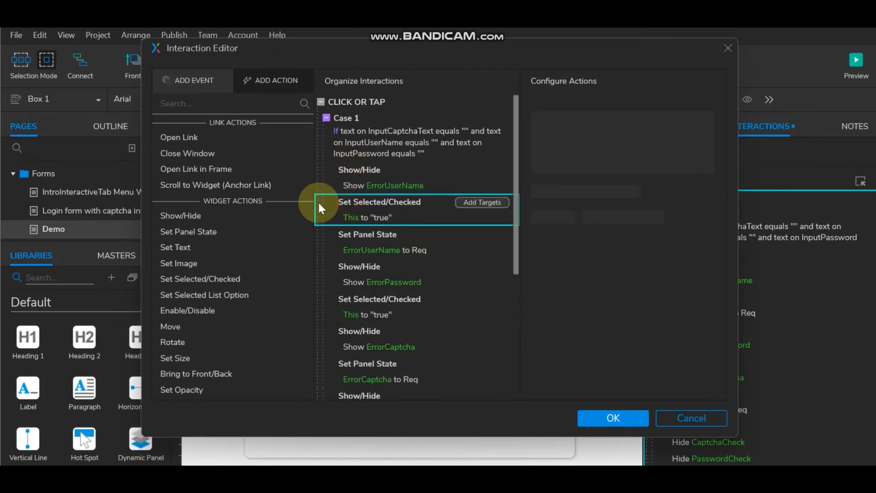
# Step: Target the first new Set Selected action at InputUserName
pyautogui.click(362, 216)
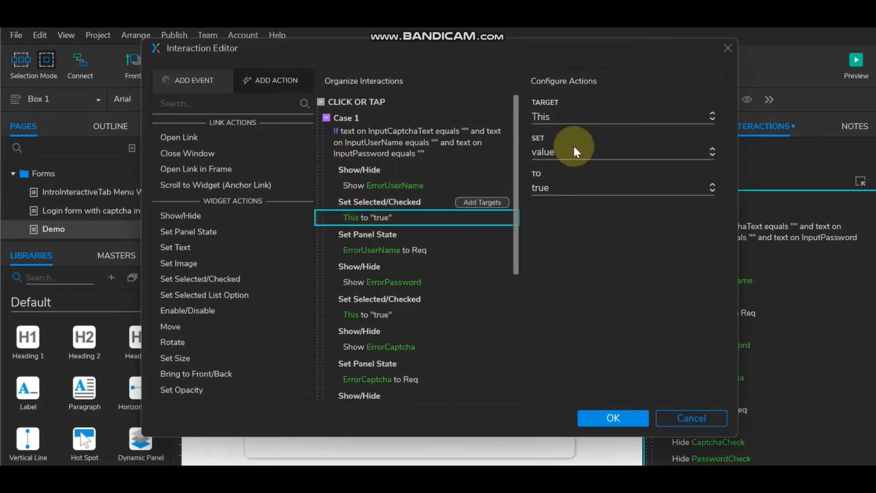
pyautogui.click(568, 117)
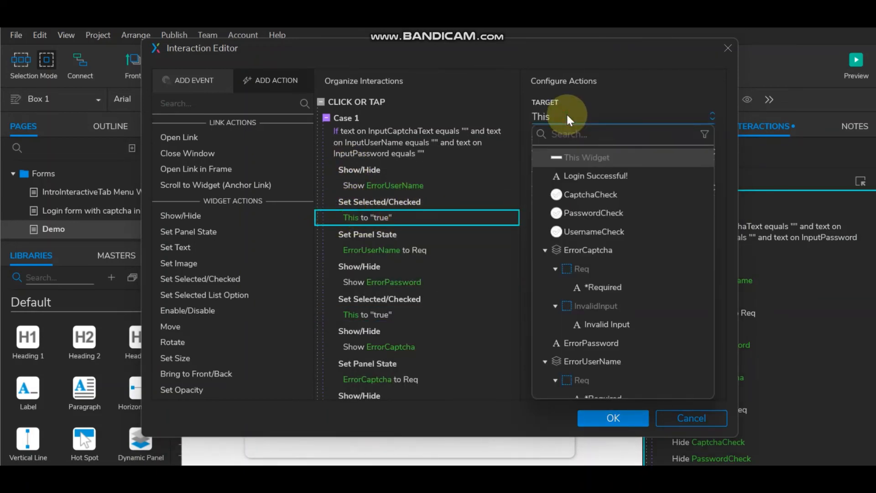
pyautogui.write('user')
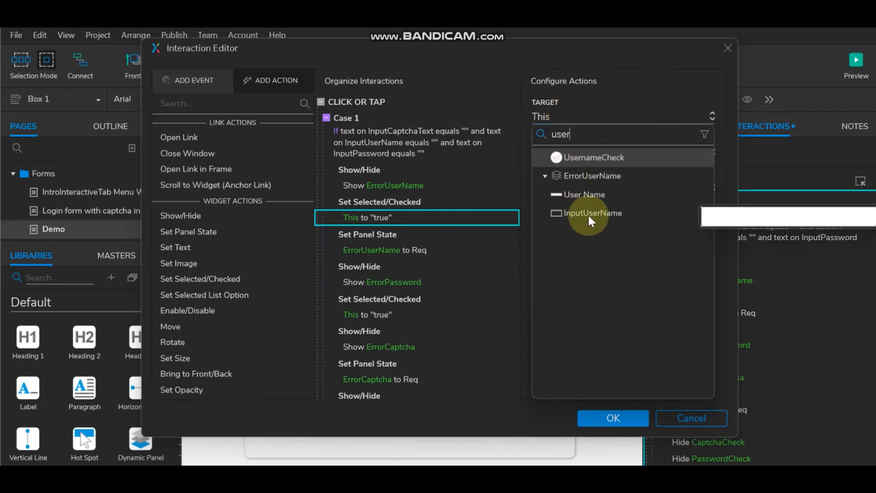
pyautogui.click(586, 215)
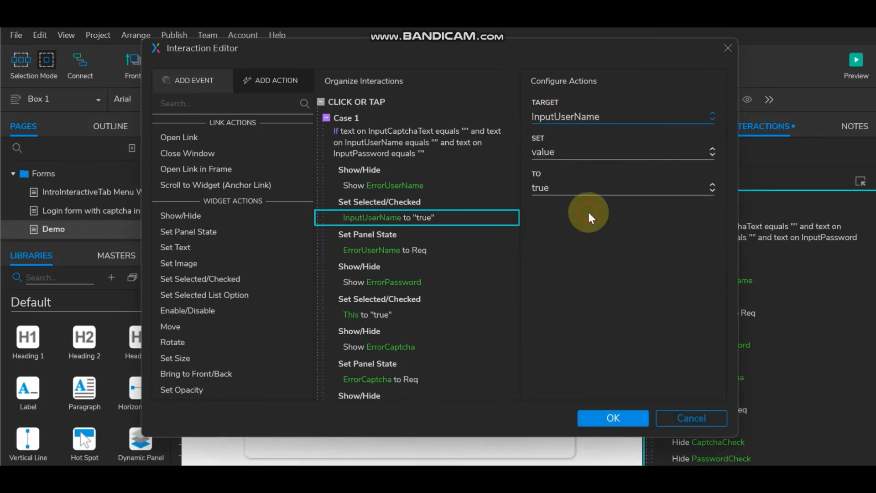
# Step: Target the second Set Selected action at InputPassword
pyautogui.click(368, 267)
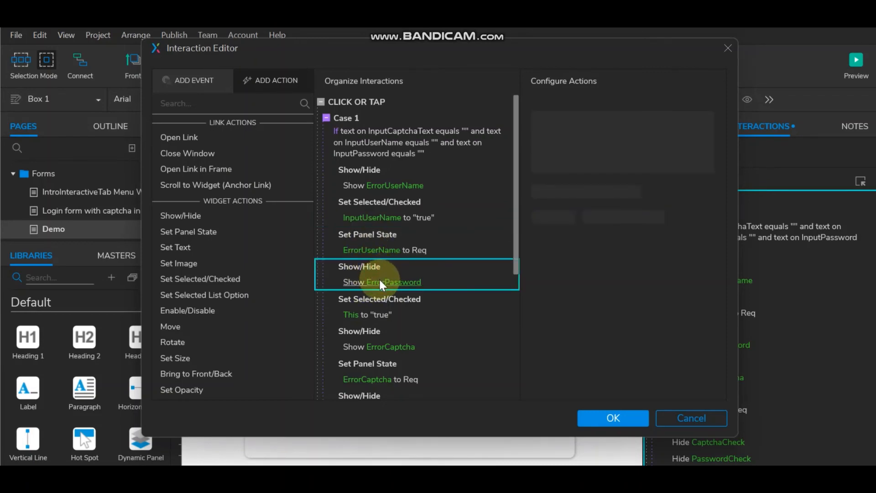
pyautogui.click(369, 311)
pyautogui.click(571, 114)
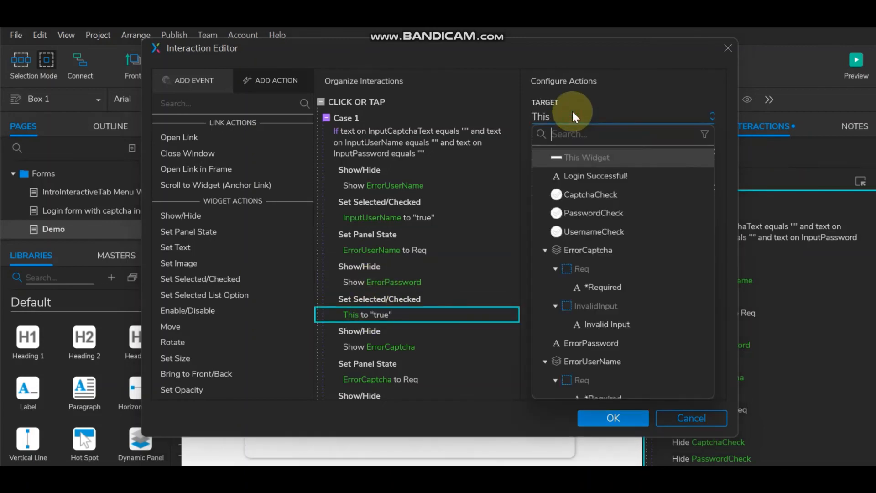
pyautogui.write('err')
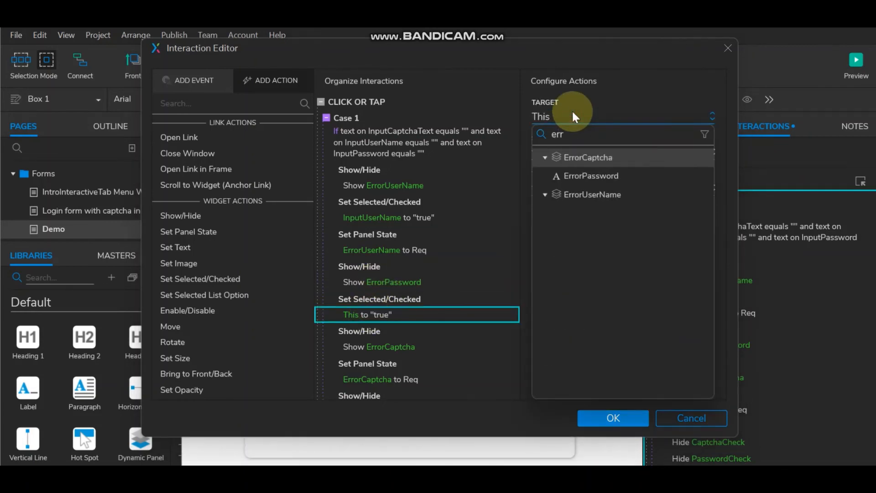
pyautogui.press('BackSpace')
pyautogui.press('BackSpace')
pyautogui.press('BackSpace')
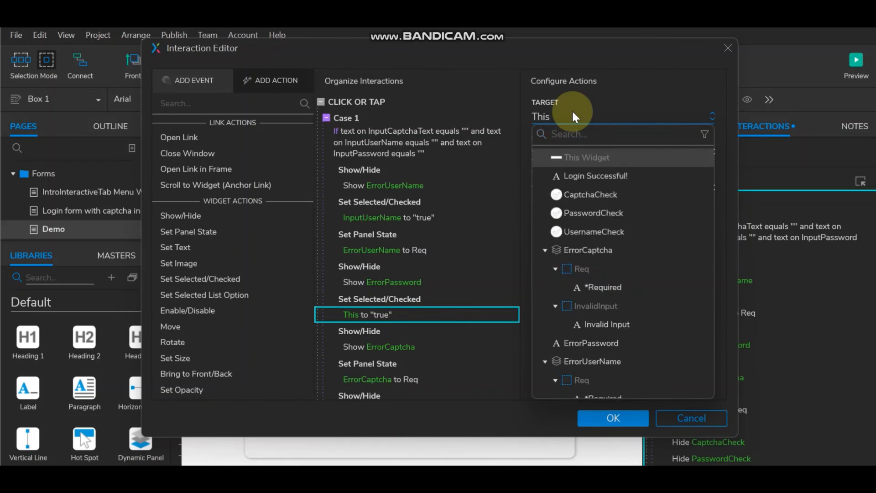
pyautogui.write('a')
pyautogui.press('BackSpace')
pyautogui.write('p')
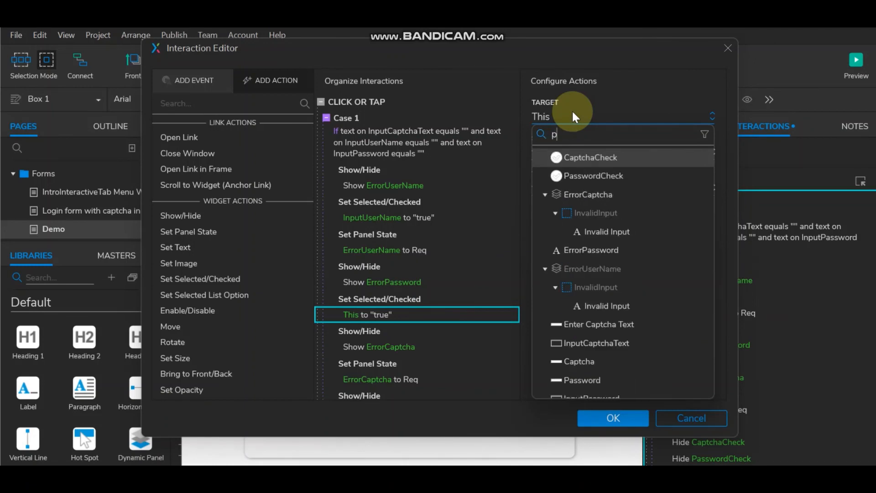
pyautogui.write('ass')
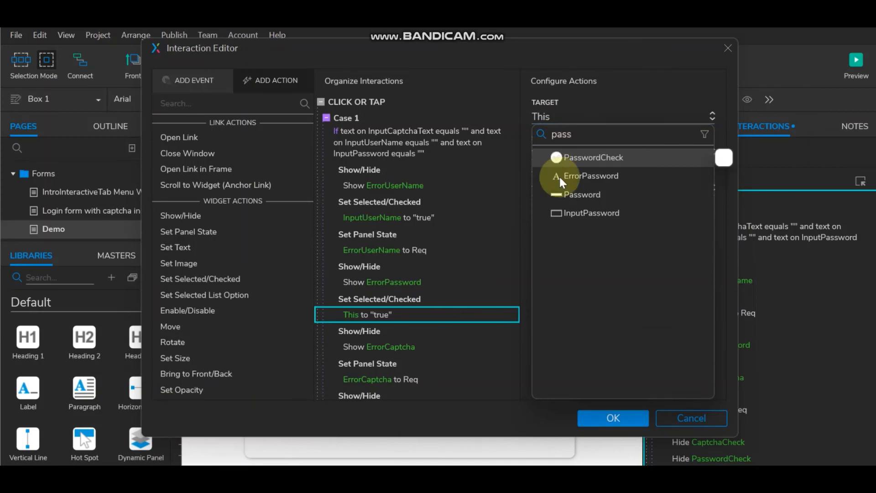
pyautogui.click(592, 213)
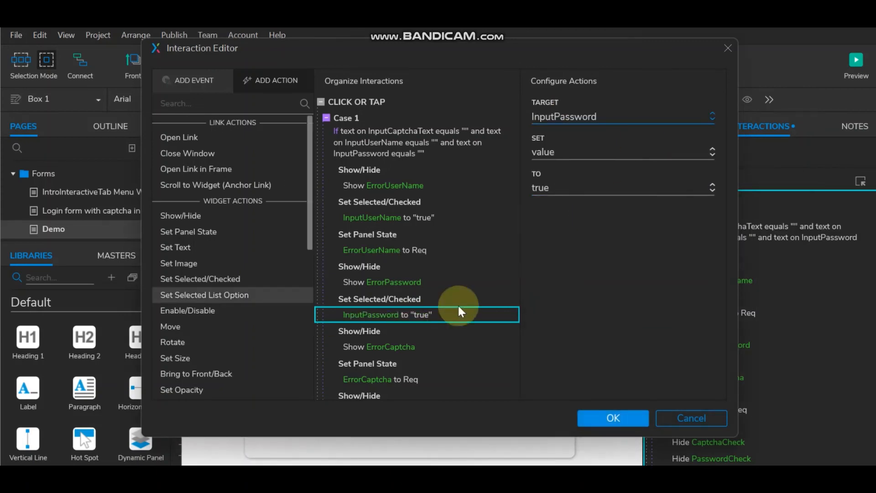
pyautogui.scroll(-3, 425, 242)
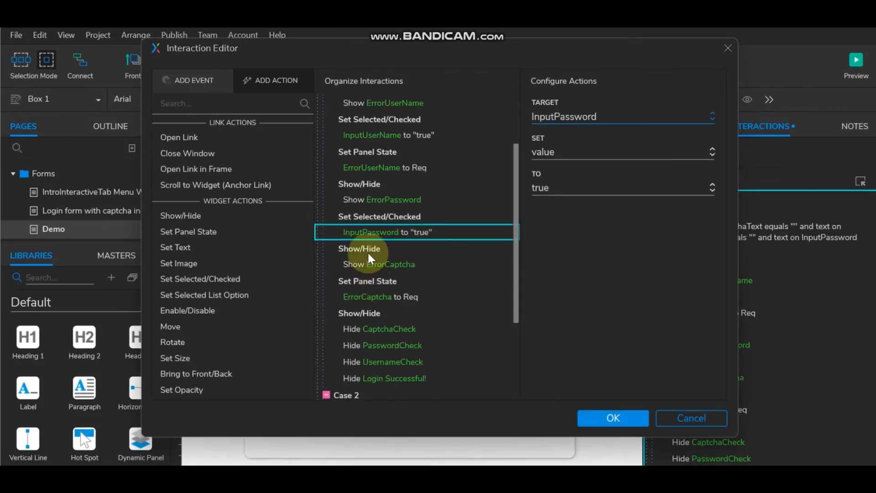
# Step: Add a Set Selected action targeting InputCaptchaText after the captcha error
pyautogui.click(357, 280)
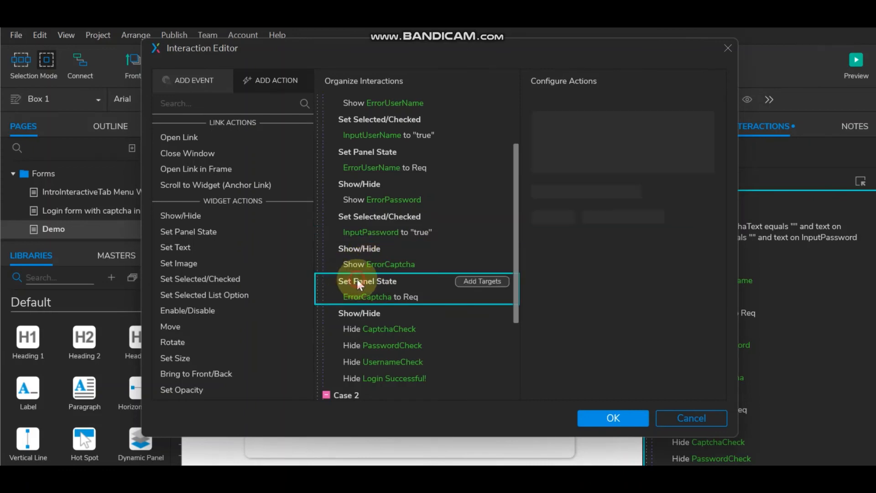
pyautogui.click(200, 279)
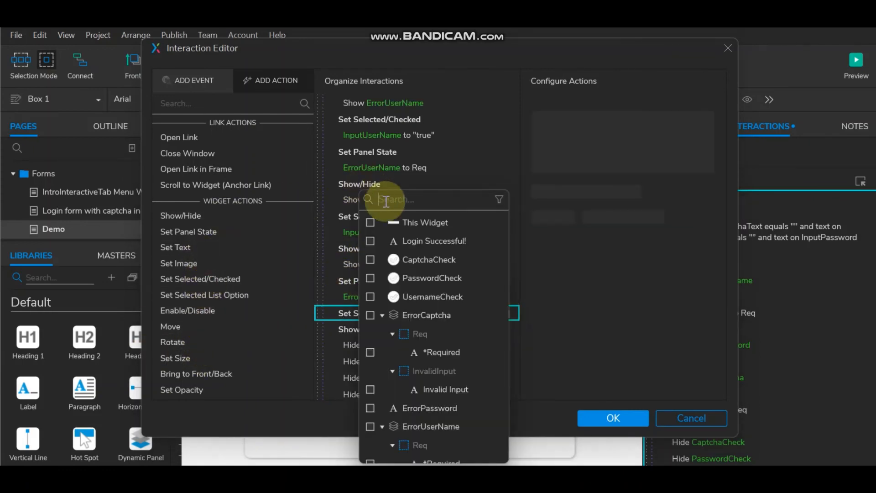
pyautogui.write('capt')
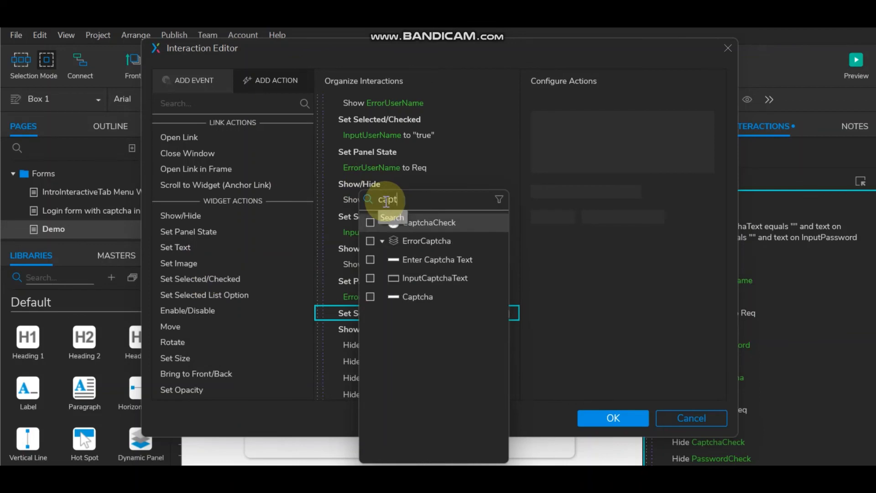
pyautogui.click(369, 278)
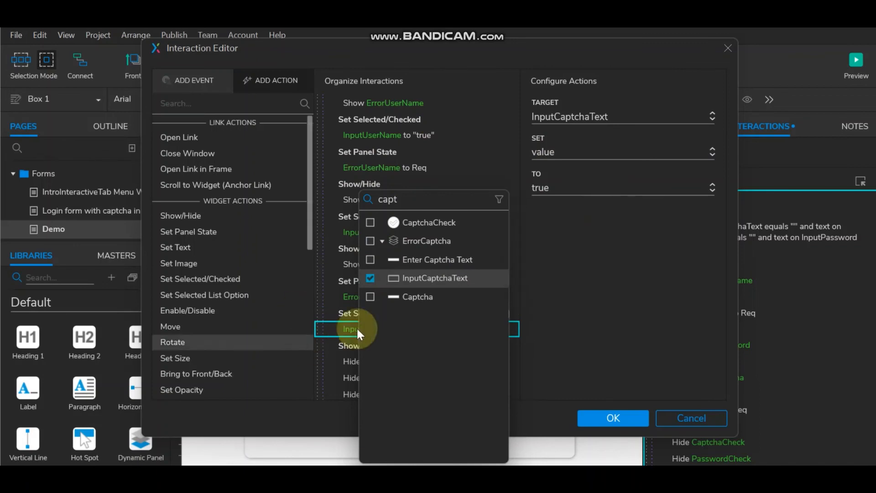
pyautogui.click(347, 281)
pyautogui.scroll(-3, 371, 311)
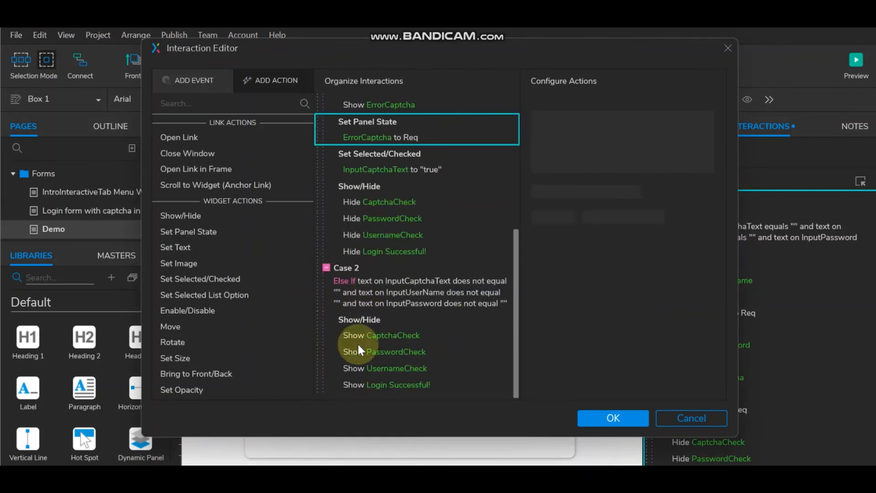
pyautogui.moveTo(382, 323)
pyautogui.scroll(5, 437, 333)
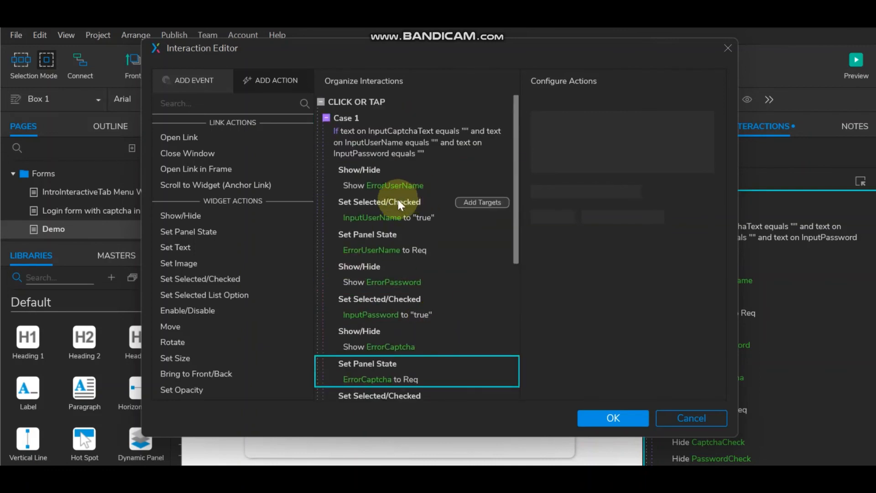
# Step: Select the InputUserName, InputPassword and InputCaptchaText Set Selected actions and the Case 2 show/hide actions
pyautogui.click(394, 203)
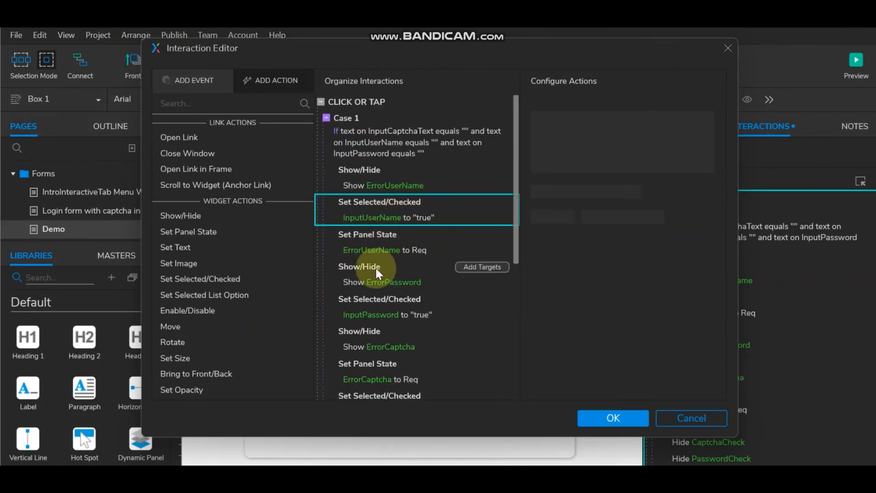
pyautogui.keyDown('ctrl'); pyautogui.click(374, 299); pyautogui.keyUp('ctrl')
pyautogui.scroll(-3, 433, 346)
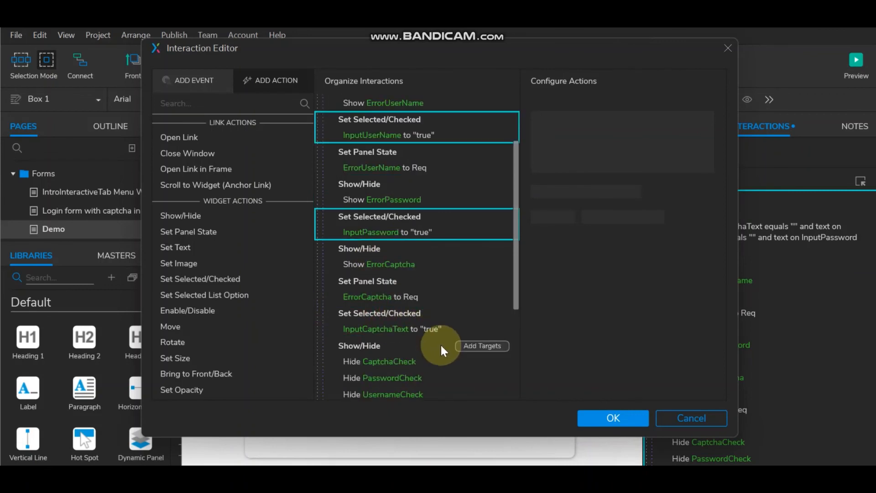
pyautogui.keyDown('ctrl'); pyautogui.click(403, 312); pyautogui.keyUp('ctrl')
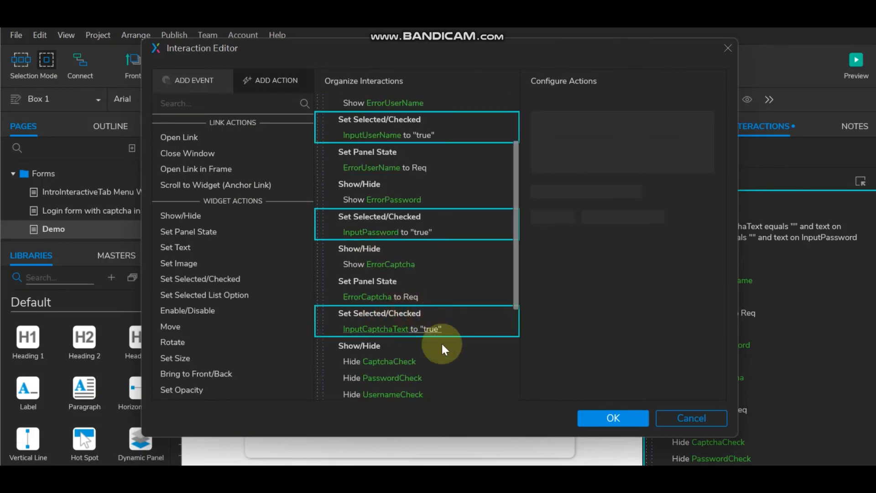
pyautogui.scroll(-5, 445, 341)
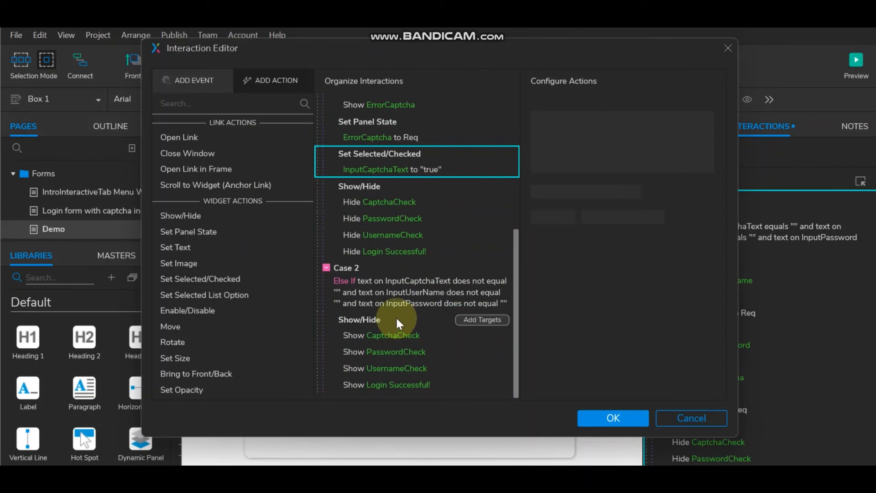
pyautogui.click(385, 321)
pyautogui.scroll(-4, 433, 329)
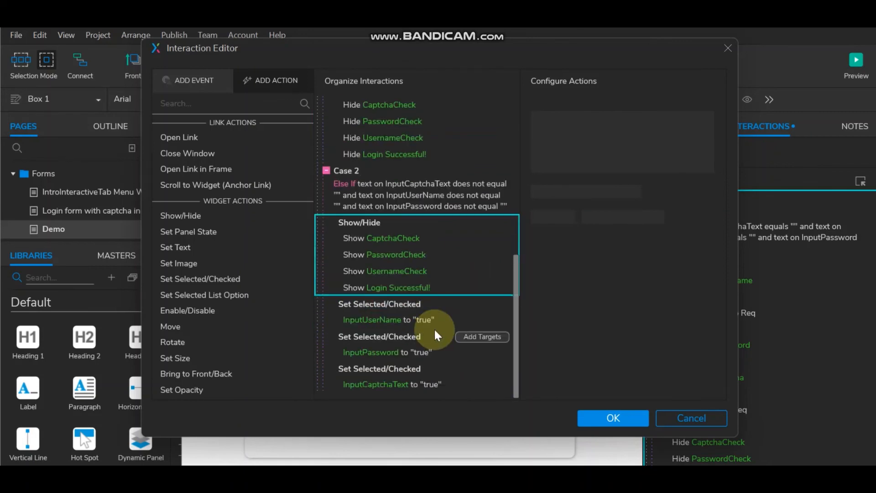
# Step: Set the InputUserName, InputPassword and InputCaptchaText selected values in Case 2 to false, then confirm
pyautogui.click(377, 319)
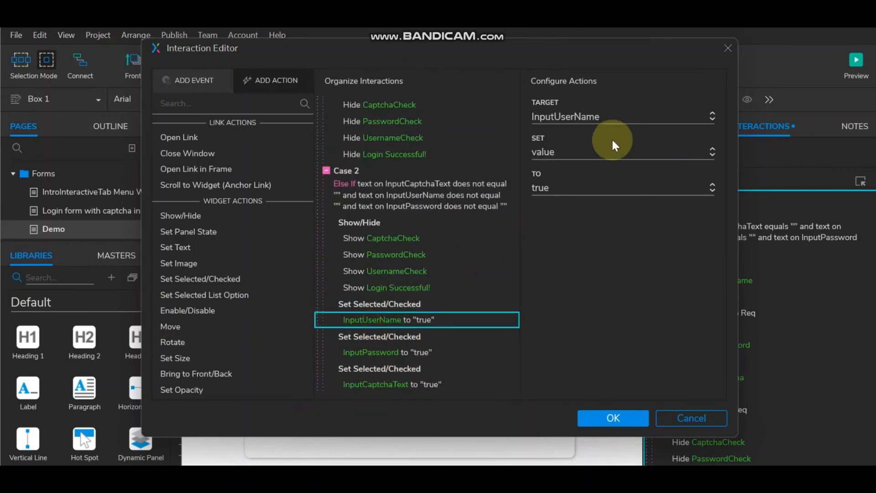
pyautogui.click(600, 188)
pyautogui.click(587, 228)
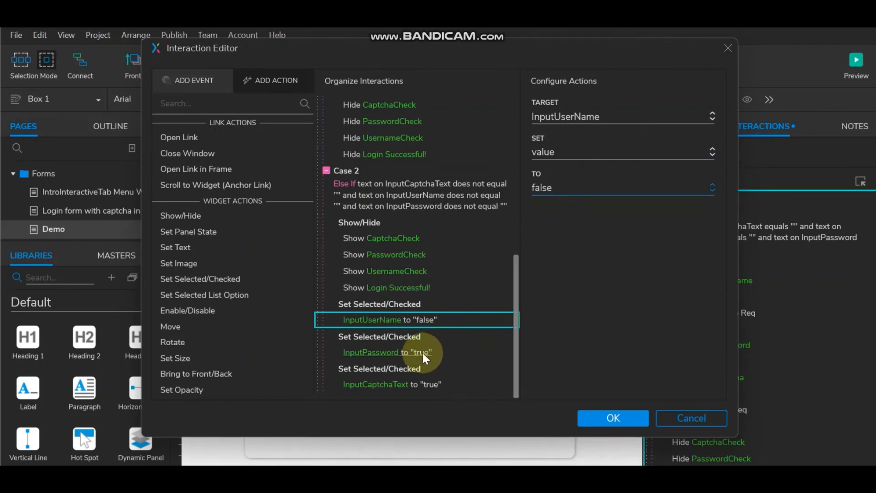
pyautogui.click(385, 359)
pyautogui.click(598, 191)
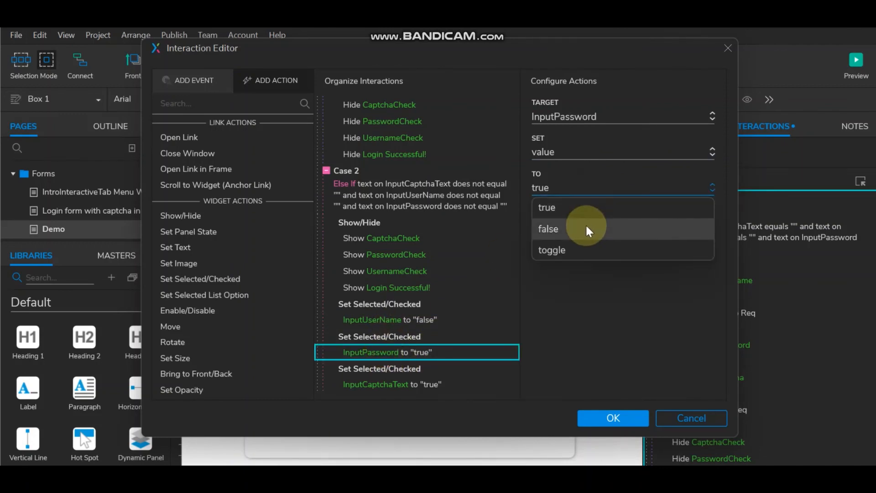
pyautogui.click(586, 224)
pyautogui.click(411, 384)
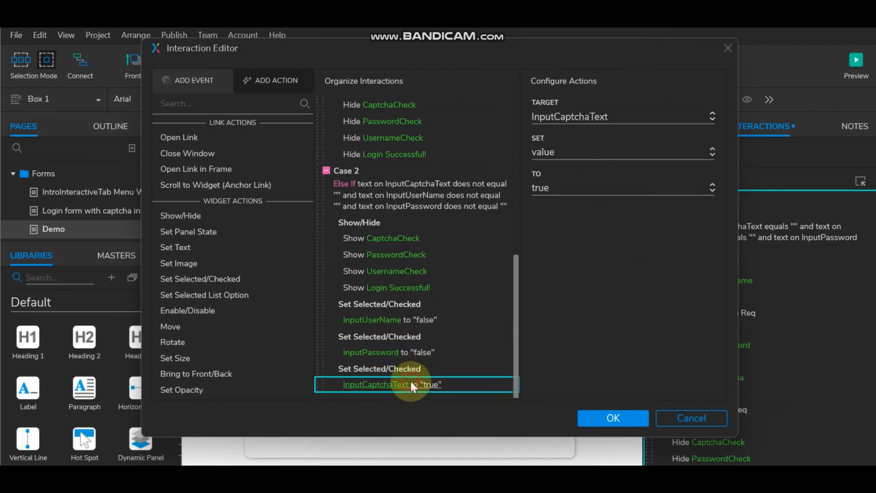
pyautogui.click(628, 189)
pyautogui.click(598, 226)
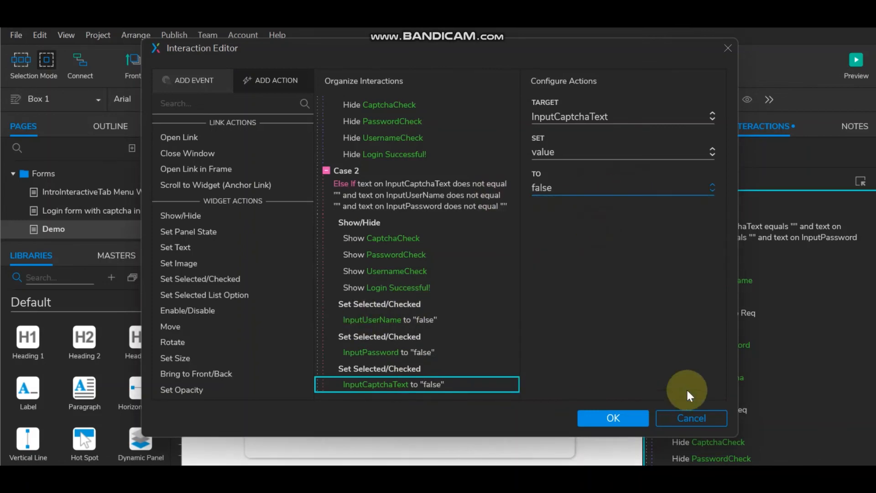
pyautogui.click(616, 417)
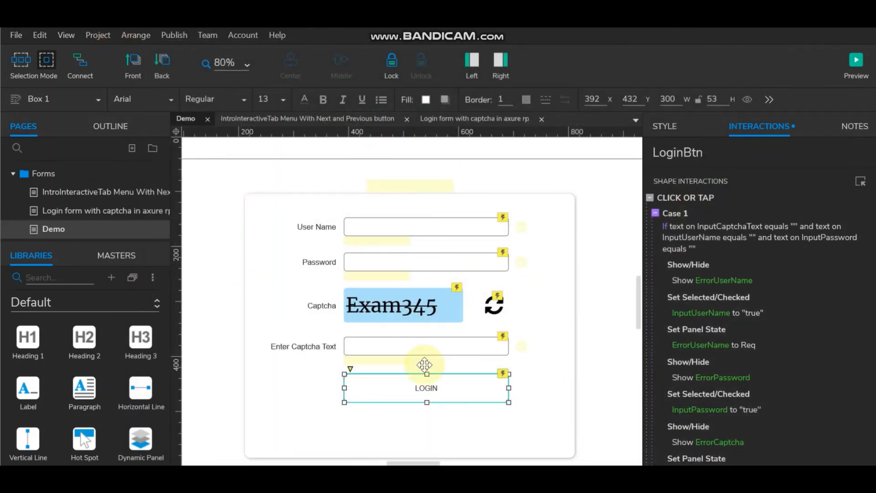
# Step: Give the refresh icon a selected-state style with fill colour #027DB4
pyautogui.click(495, 305)
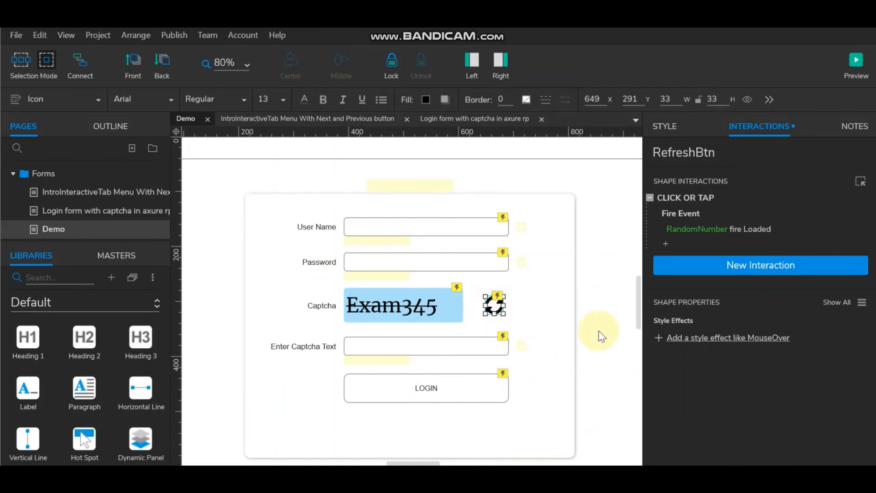
pyautogui.rightClick(496, 307)
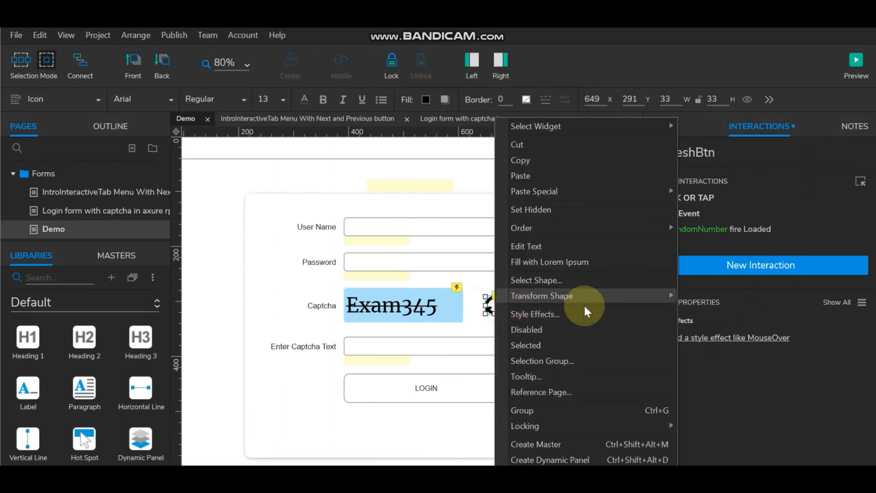
pyautogui.click(560, 314)
pyautogui.click(685, 83)
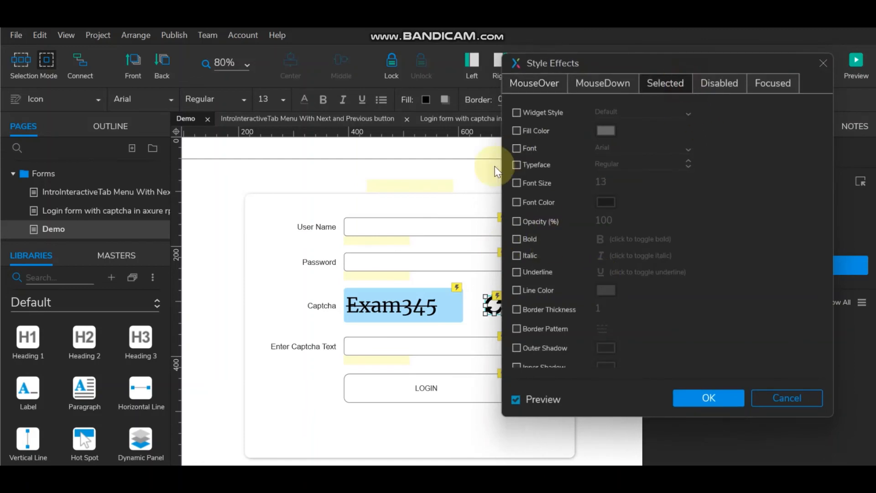
pyautogui.click(516, 131)
pyautogui.click(607, 131)
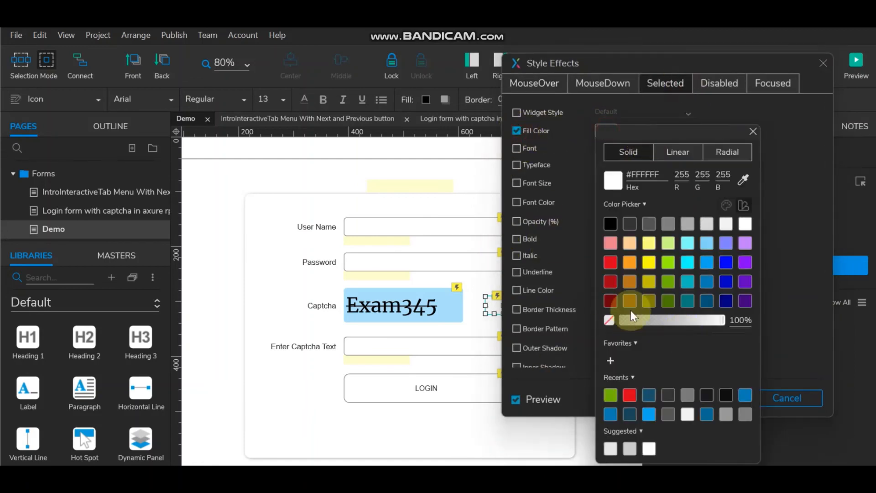
pyautogui.click(708, 280)
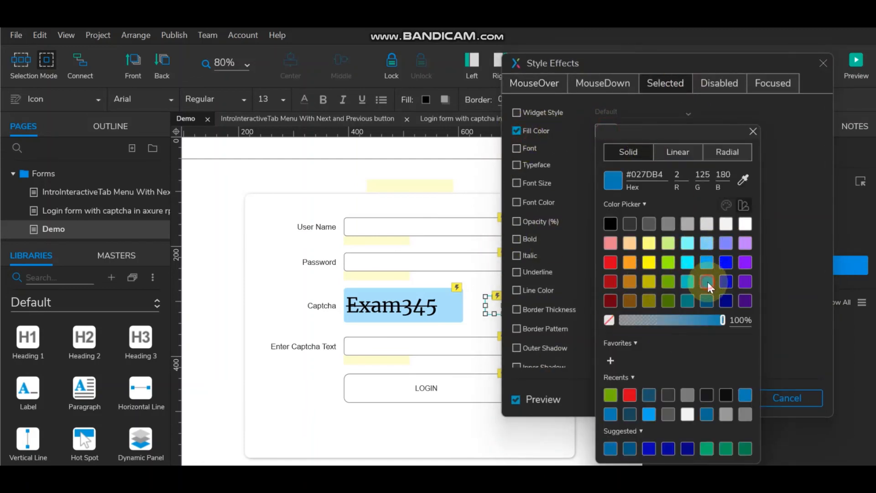
pyautogui.click(781, 351)
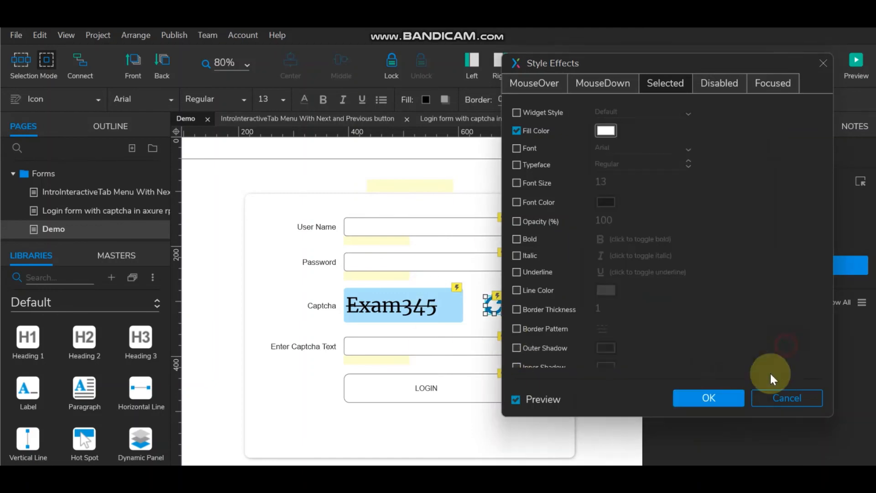
pyautogui.click(703, 398)
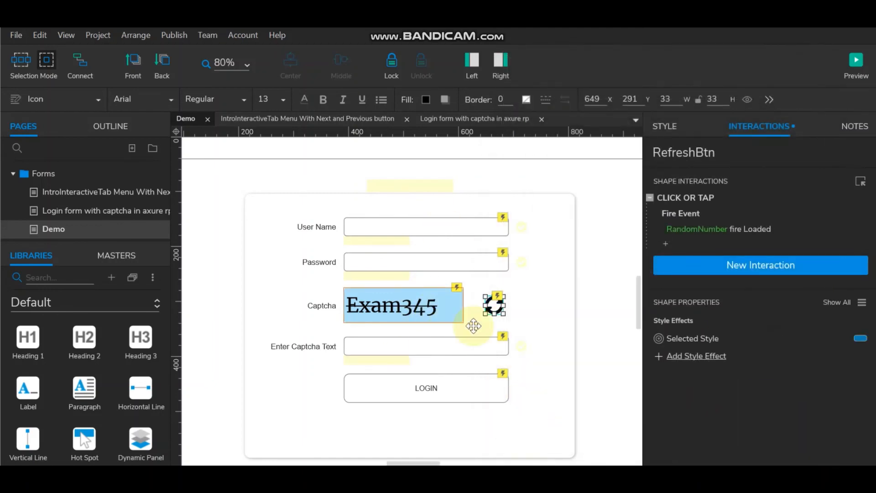
# Step: Add a Set Selected action on the refresh icon's Click that selects the icon itself
pyautogui.doubleClick(692, 196)
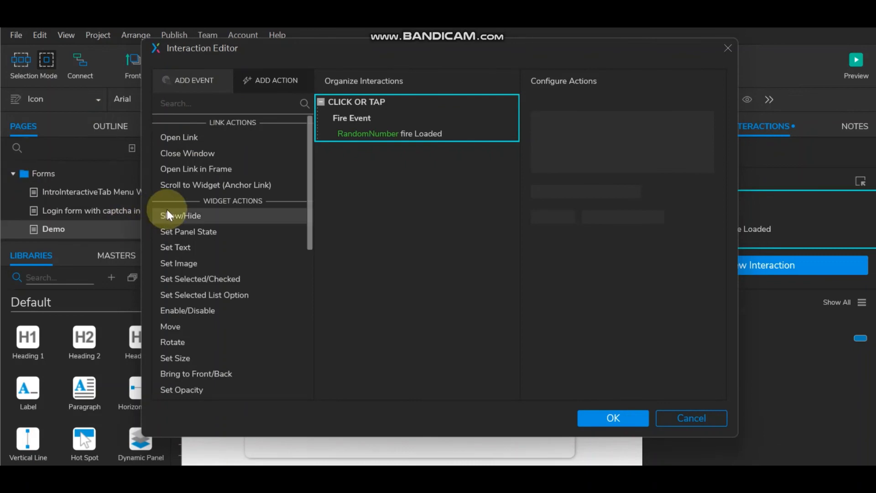
pyautogui.click(196, 278)
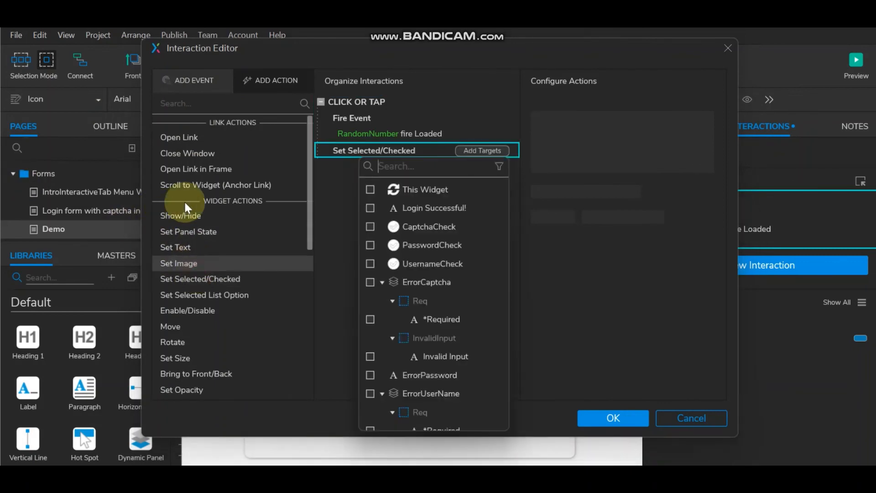
pyautogui.click(365, 187)
pyautogui.click(623, 415)
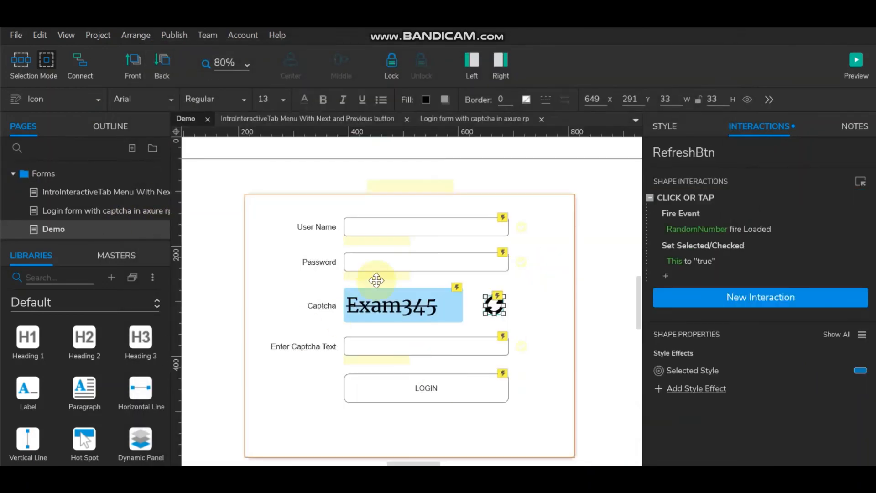
# Step: Preview the page and enter a test user name, a password and partial captcha text 'n'
pyautogui.click(856, 61)
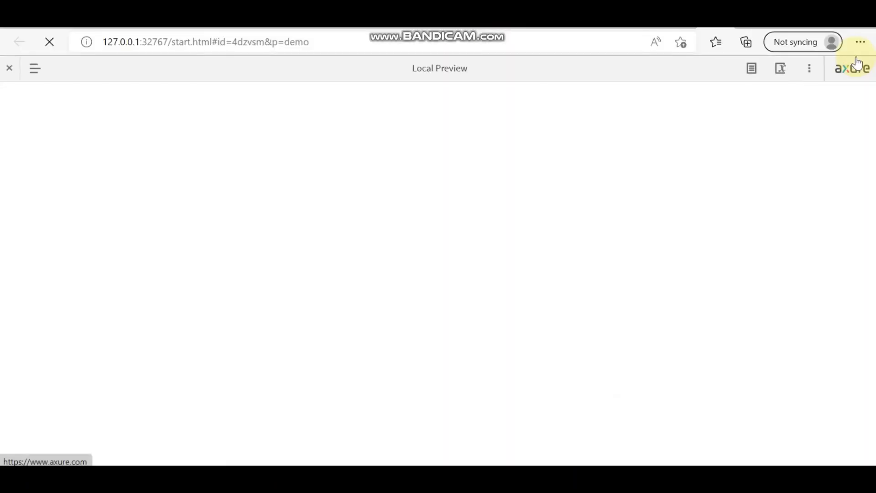
pyautogui.click(430, 192)
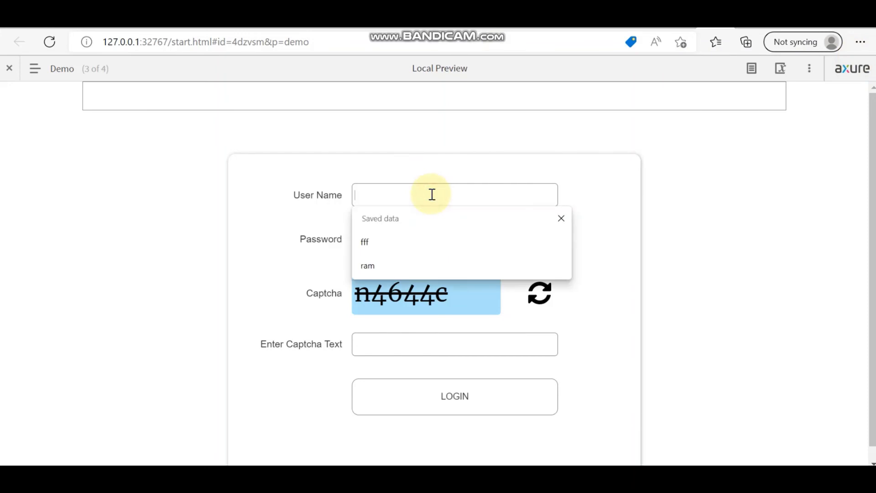
pyautogui.write('wew')
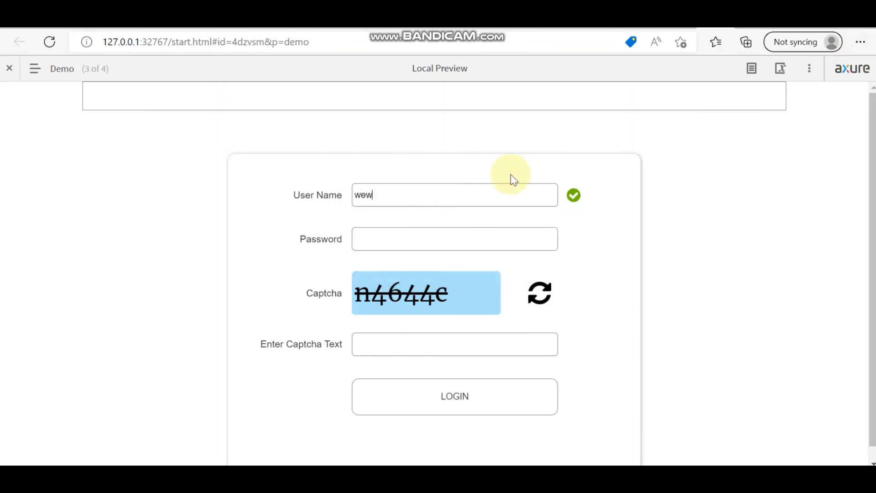
pyautogui.click(427, 237)
pyautogui.write('****')
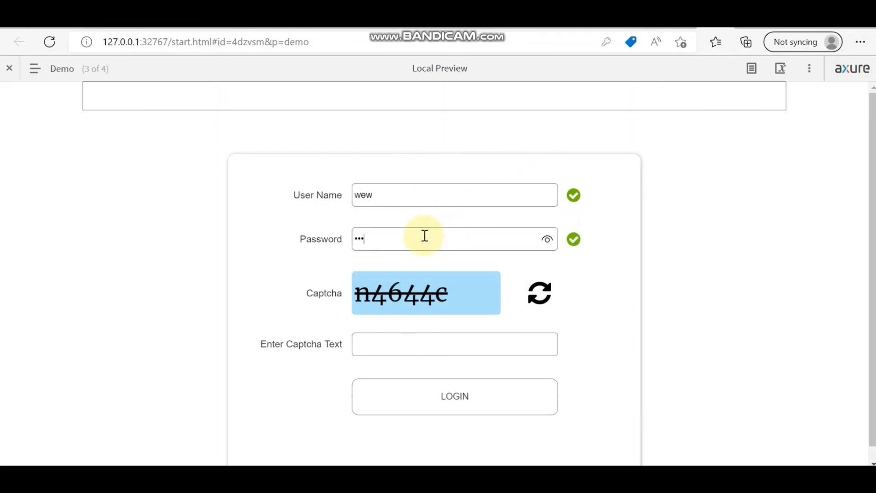
pyautogui.click(427, 346)
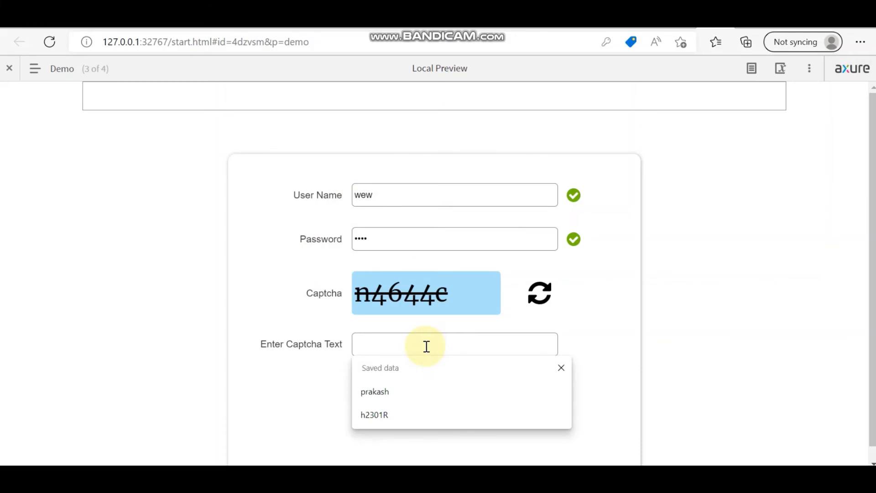
pyautogui.write('n4644e')
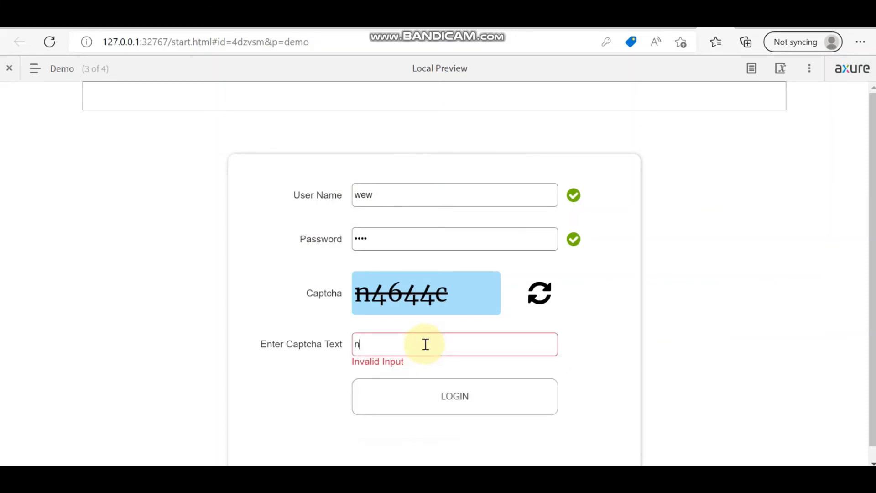
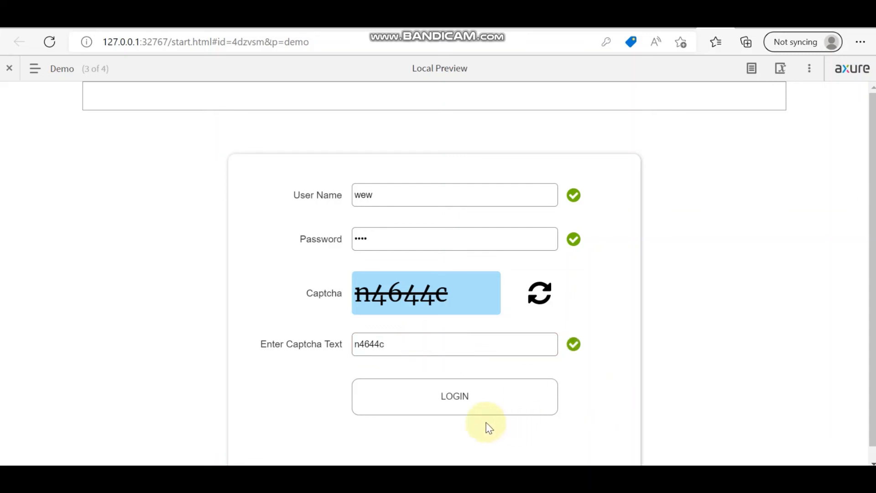
# Step: Submit the login in the preview, regenerate the captcha several times, then return to the editor
pyautogui.click(463, 401)
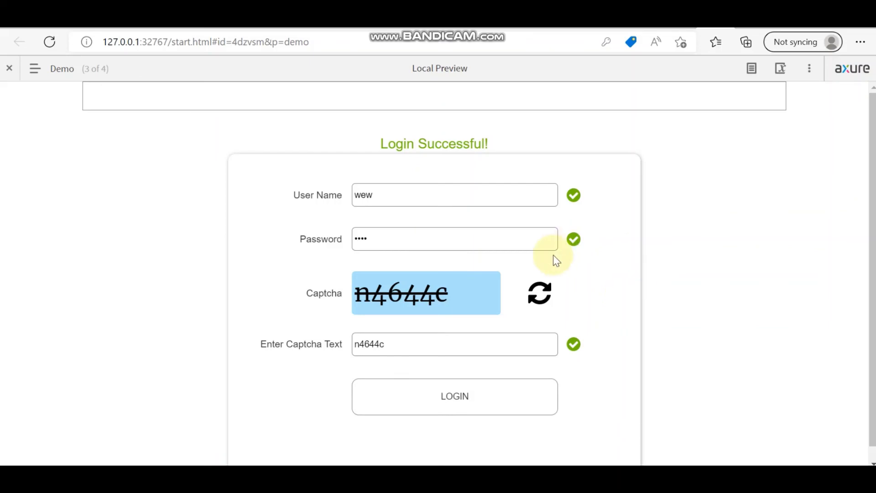
pyautogui.click(540, 292)
pyautogui.click(542, 293)
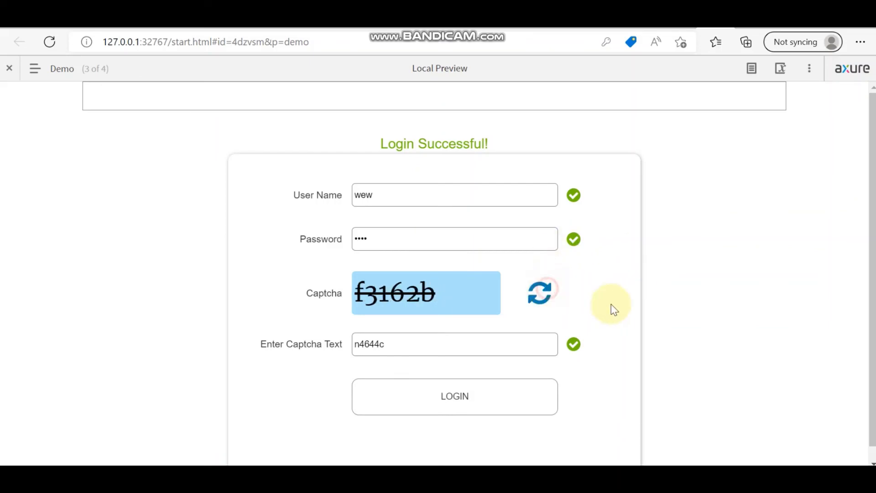
pyautogui.click(548, 297)
pyautogui.click(545, 297)
pyautogui.click(543, 297)
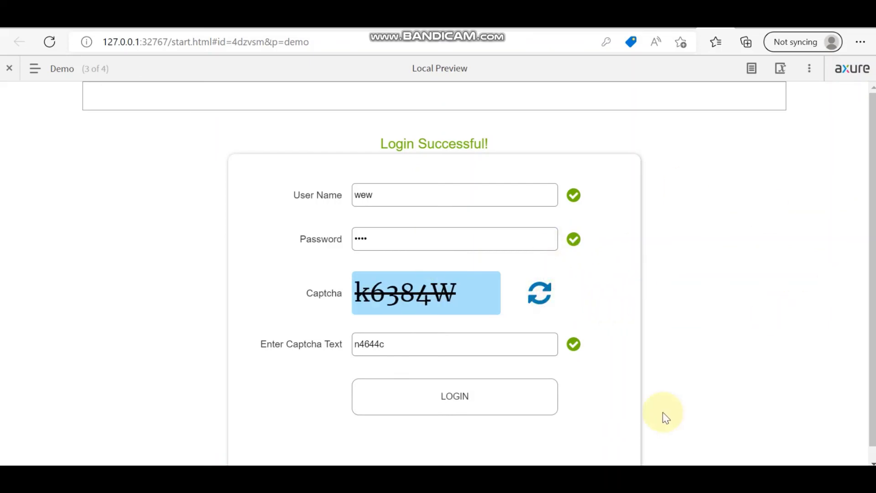
pyautogui.click(542, 292)
pyautogui.click(543, 293)
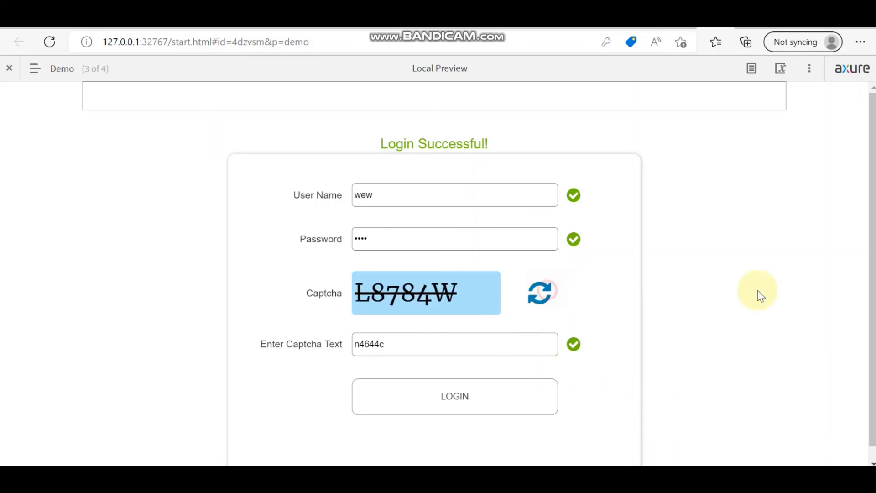
pyautogui.hotkey('alt', 'Tab')
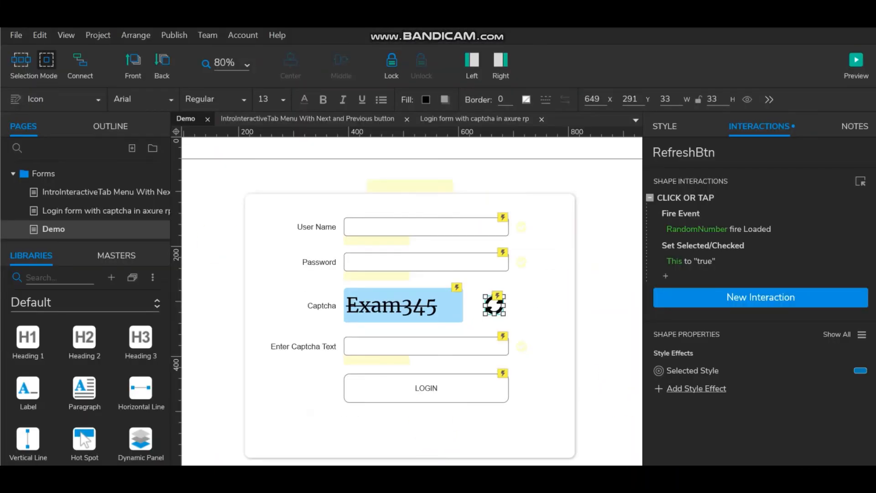
# Step: Select the LOGIN button on the Demo page
pyautogui.click(409, 180)
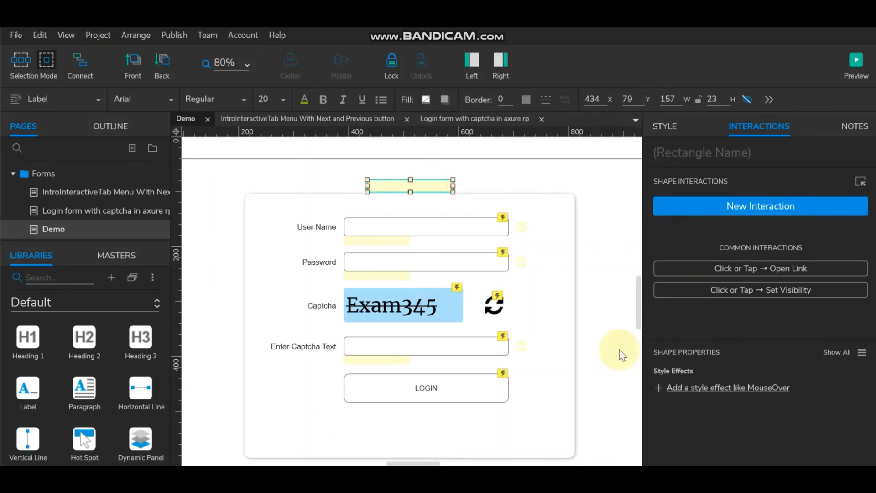
pyautogui.click(593, 346)
pyautogui.click(459, 388)
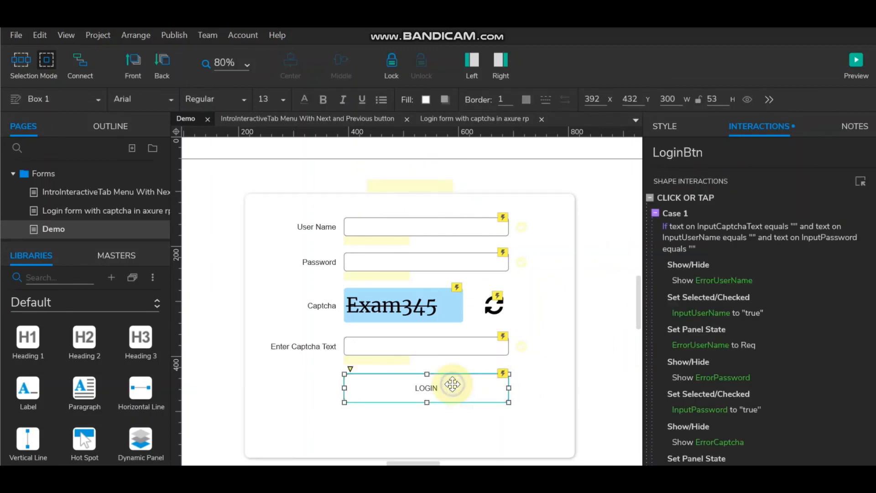
pyautogui.rightClick(453, 389)
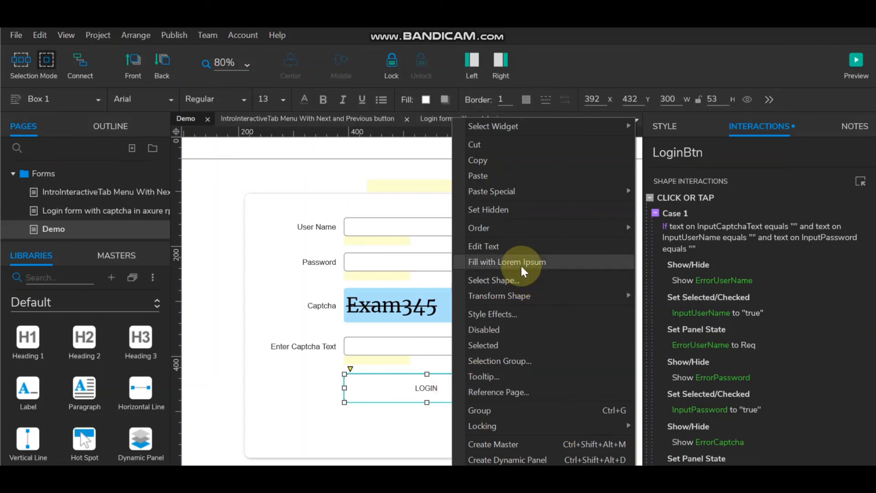
pyautogui.hotkey('ctrl', 'z')
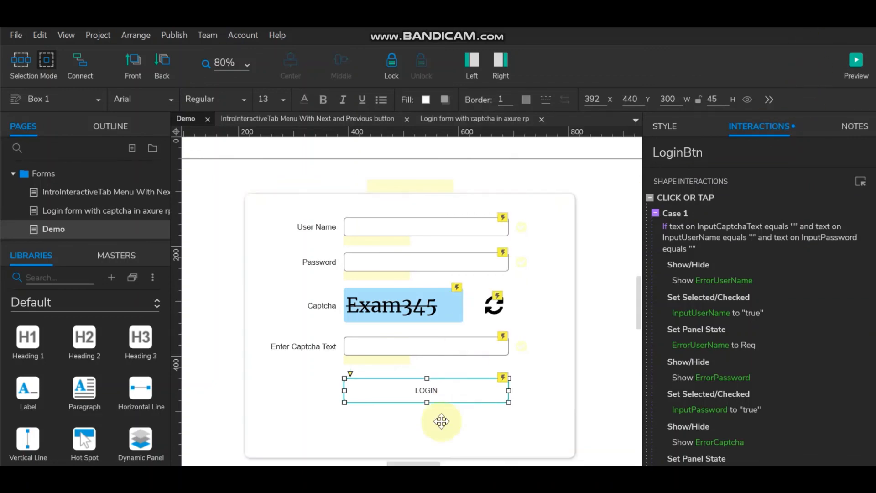
# Step: Confirm the LOGIN button's Selected style effects keep the outer shadow enabled
pyautogui.rightClick(413, 385)
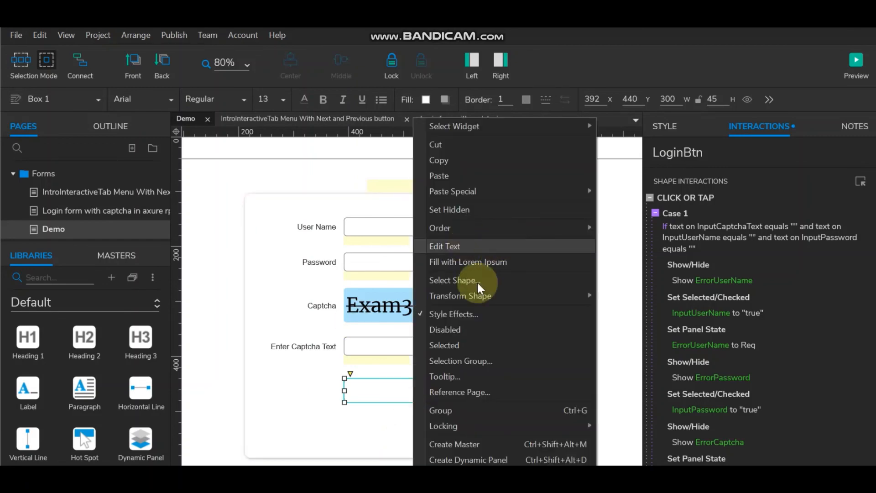
pyautogui.click(477, 314)
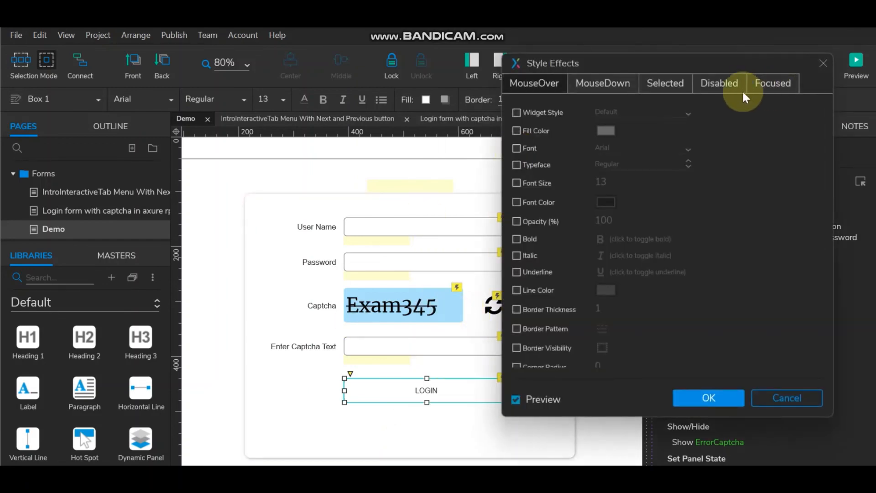
pyautogui.click(665, 84)
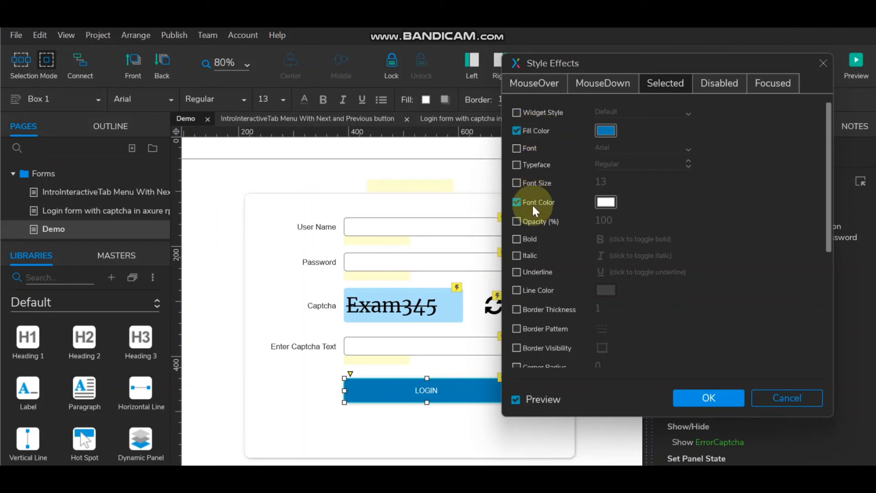
pyautogui.scroll(-5, 554, 310)
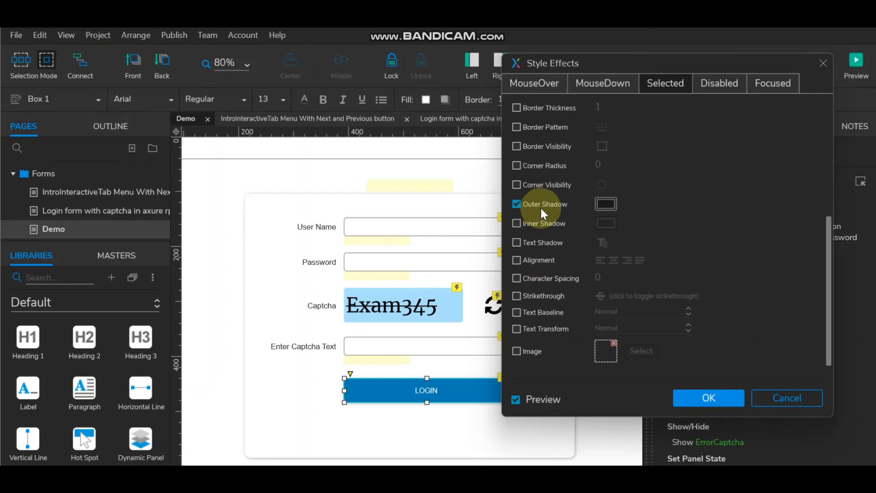
pyautogui.click(516, 205)
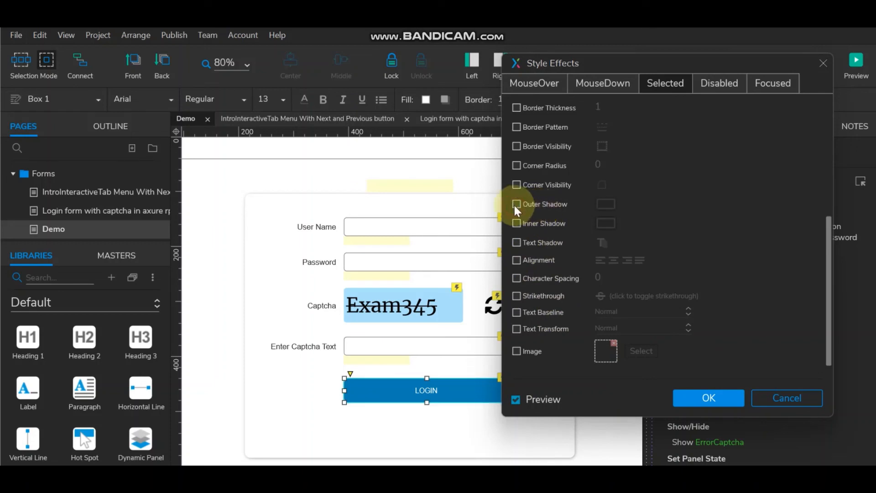
pyautogui.click(516, 204)
pyautogui.click(516, 206)
pyautogui.click(516, 205)
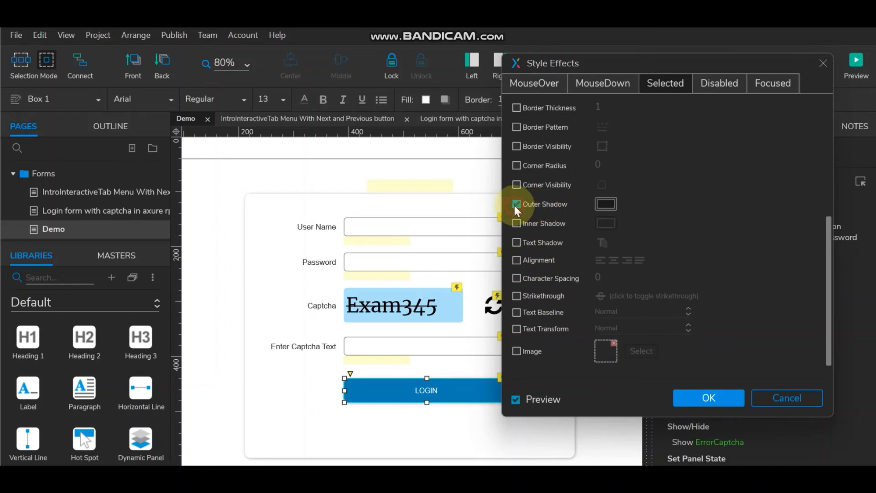
pyautogui.scroll(5, 640, 296)
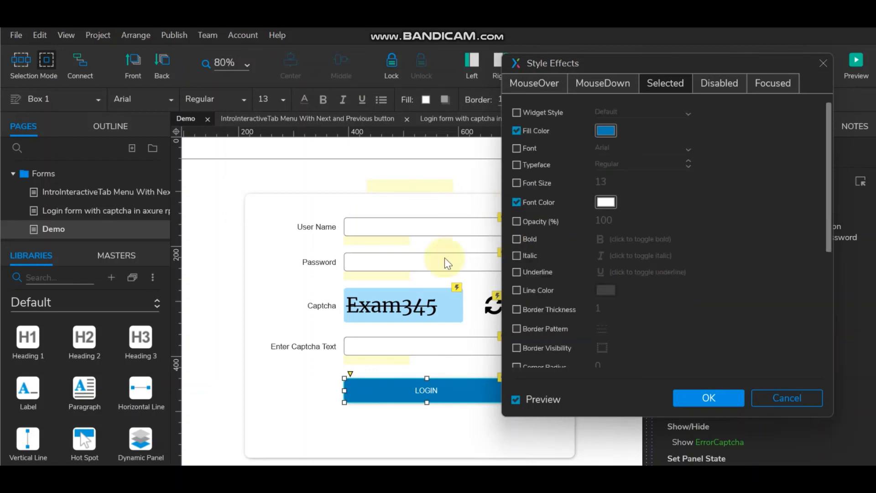
pyautogui.click(708, 402)
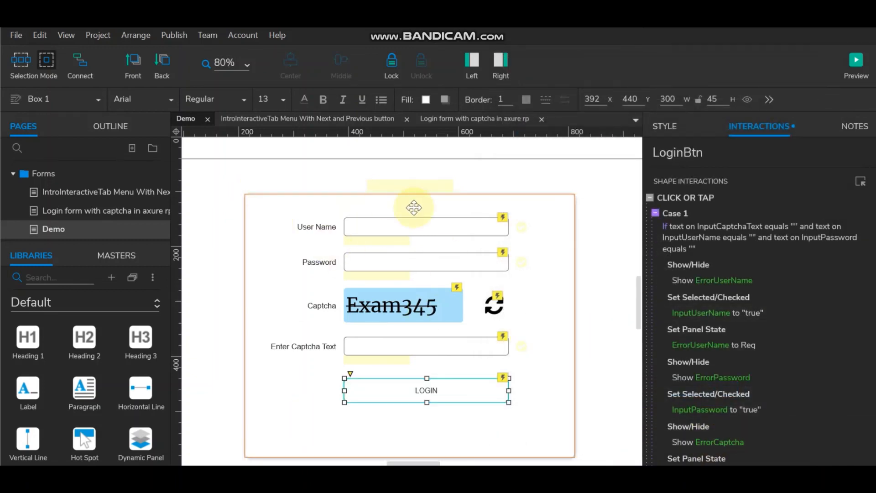
# Step: Show the Login Successful! label and stretch it to cover the whole login form
pyautogui.click(410, 186)
pyautogui.click(748, 99)
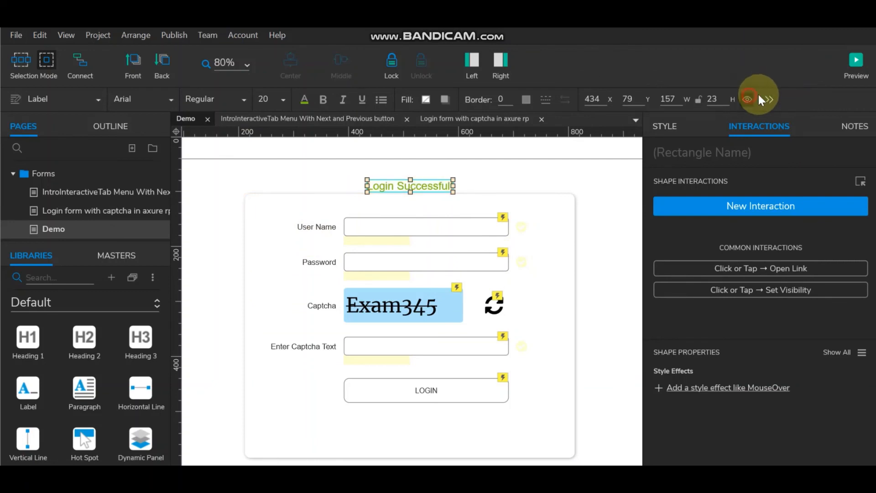
pyautogui.click(411, 193)
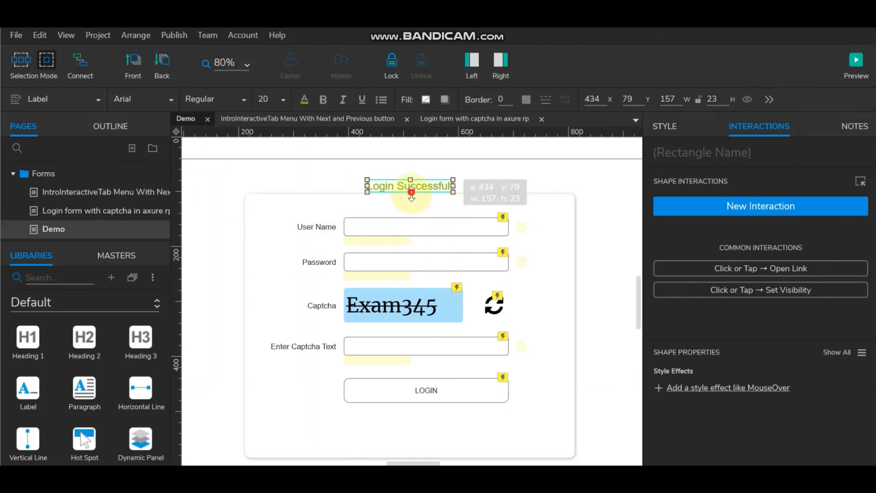
pyautogui.moveTo(411, 193); pyautogui.dragTo(410, 409)
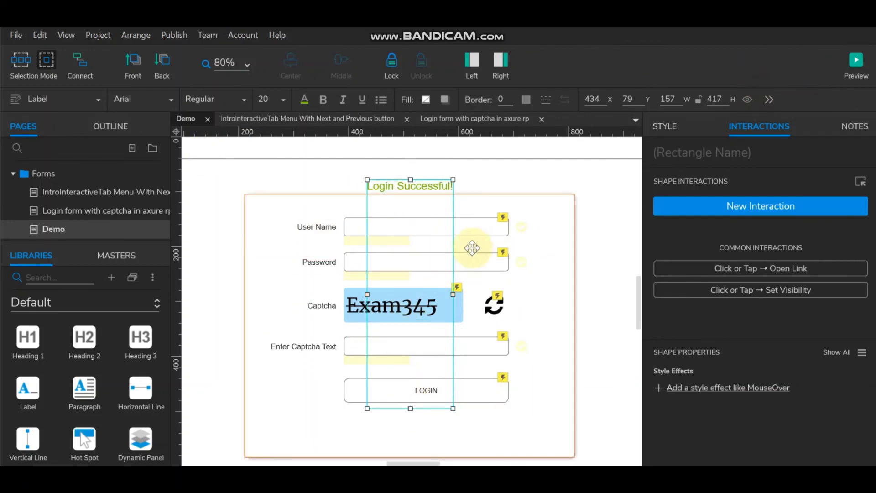
pyautogui.moveTo(453, 295); pyautogui.dragTo(552, 294)
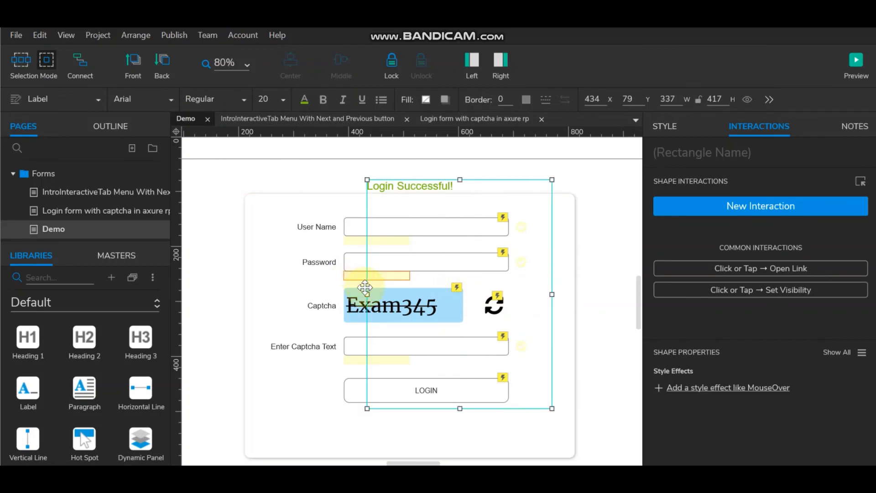
pyautogui.moveTo(366, 292); pyautogui.dragTo(254, 292)
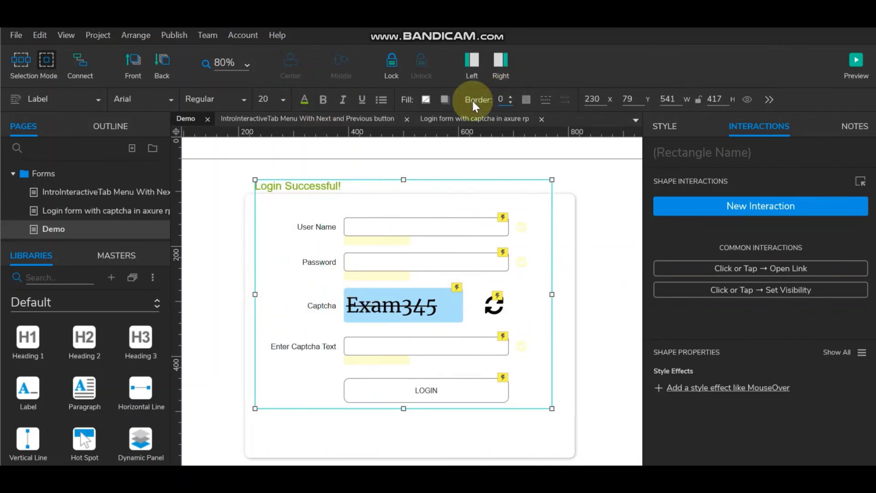
# Step: Fill the label dark green #4B7902 and place it over the login form
pyautogui.click(426, 100)
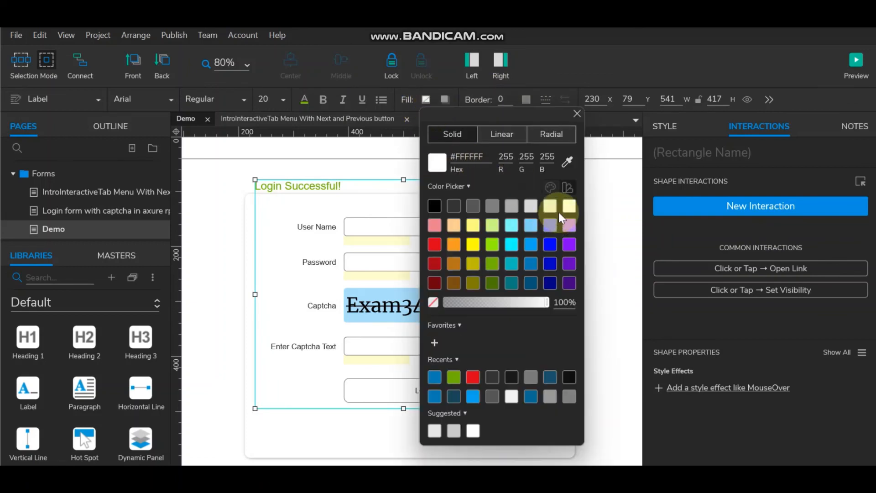
pyautogui.click(571, 208)
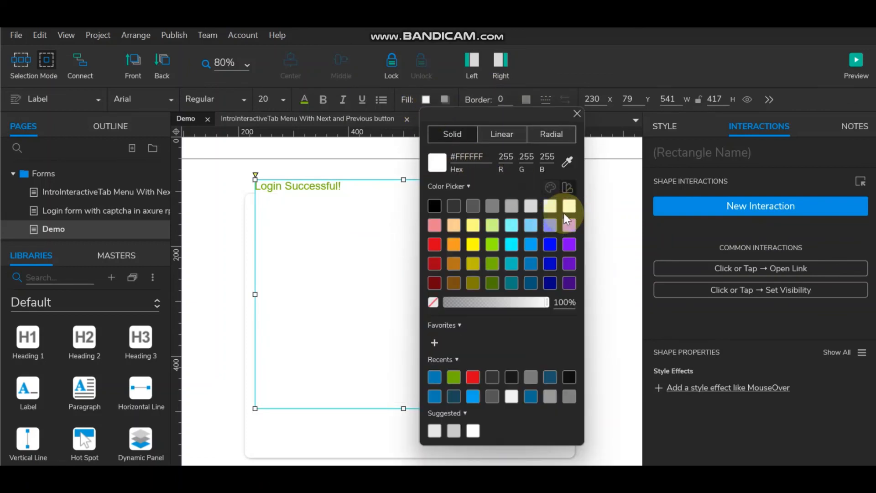
pyautogui.click(493, 280)
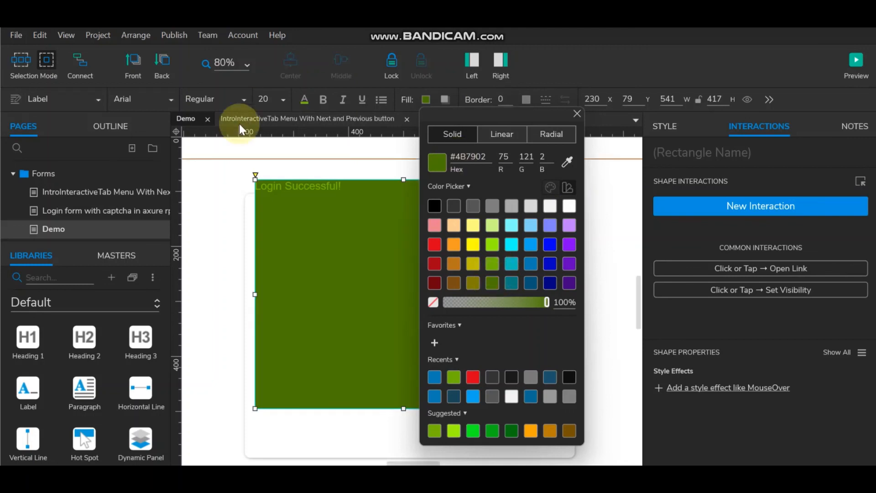
pyautogui.click(324, 167)
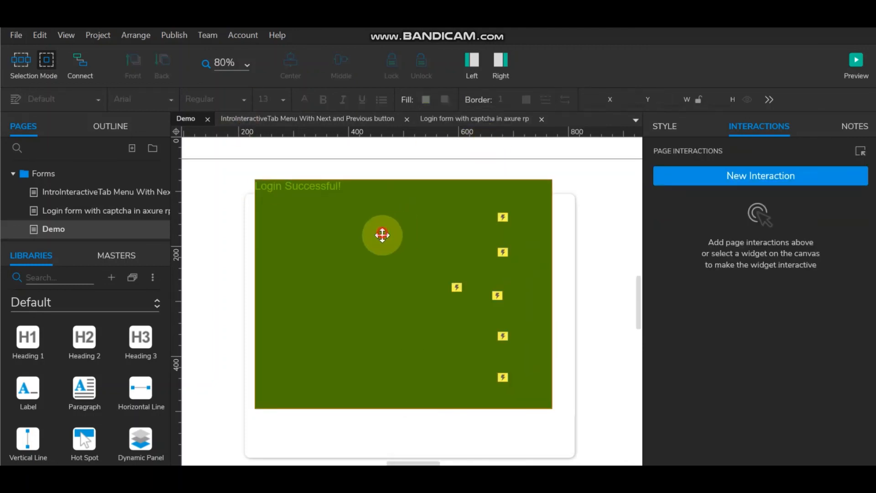
pyautogui.moveTo(384, 235); pyautogui.dragTo(391, 265)
# Step: Give the green panel a corner radius of 10
pyautogui.click(600, 227)
pyautogui.click(459, 241)
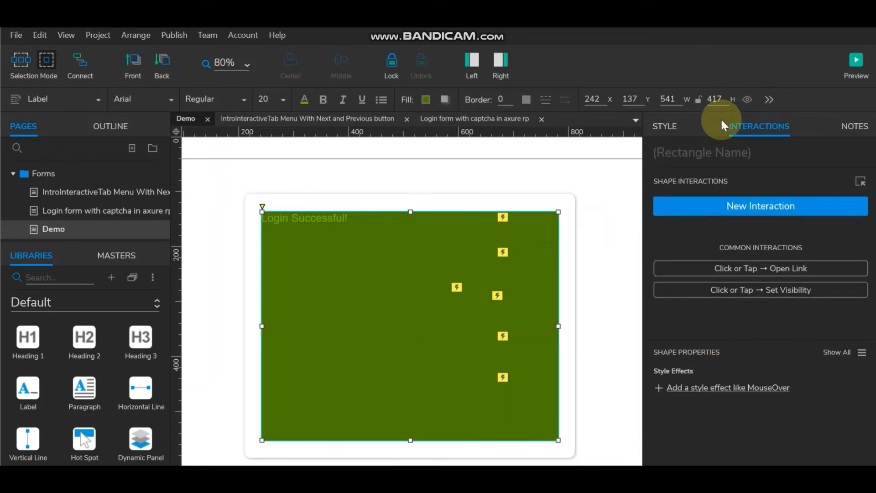
pyautogui.click(665, 126)
pyautogui.scroll(-3, 728, 407)
pyautogui.click(778, 402)
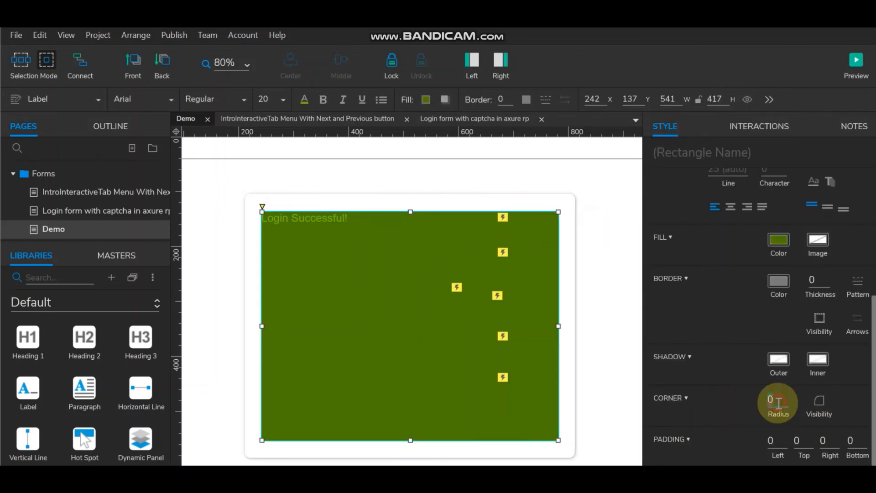
pyautogui.write('10')
pyautogui.click(346, 235)
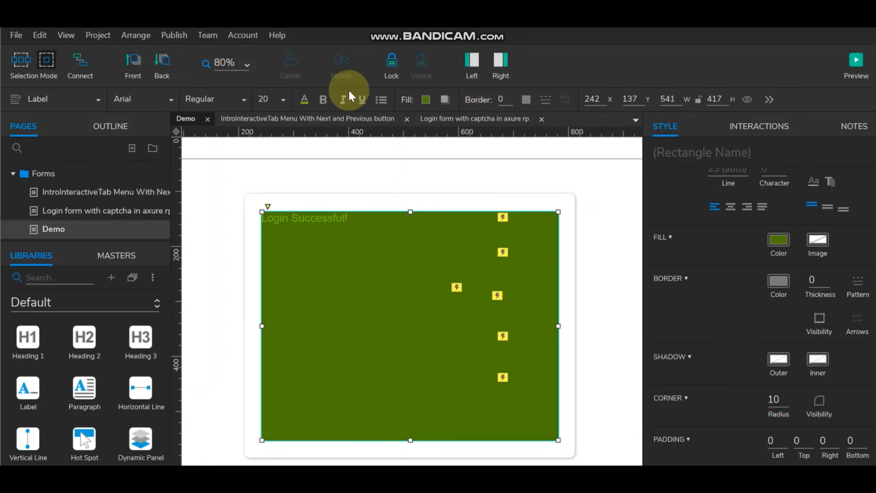
# Step: Centre the Login Successful! text horizontally and vertically, colour it white, size 36
pyautogui.click(734, 209)
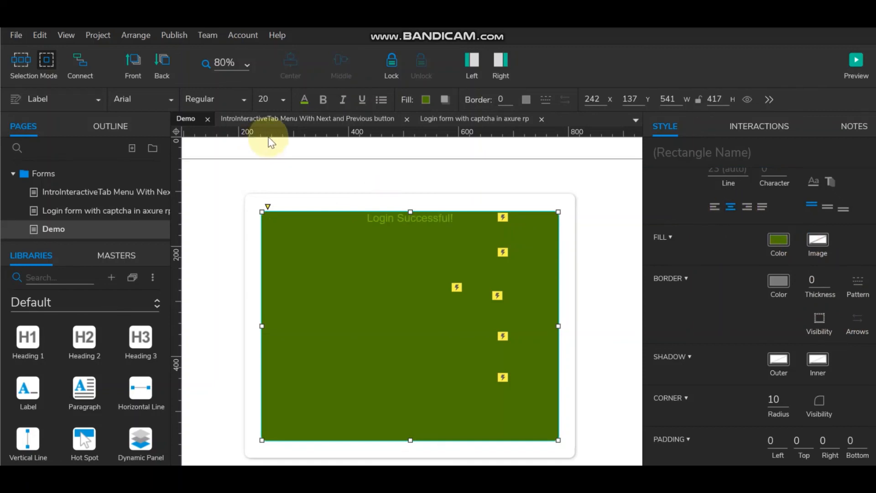
pyautogui.click(825, 207)
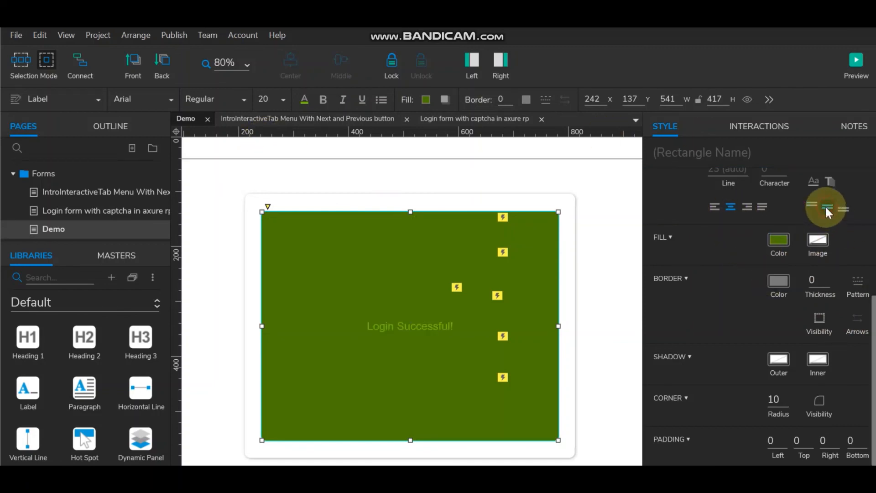
pyautogui.click(304, 104)
pyautogui.click(446, 182)
pyautogui.click(630, 233)
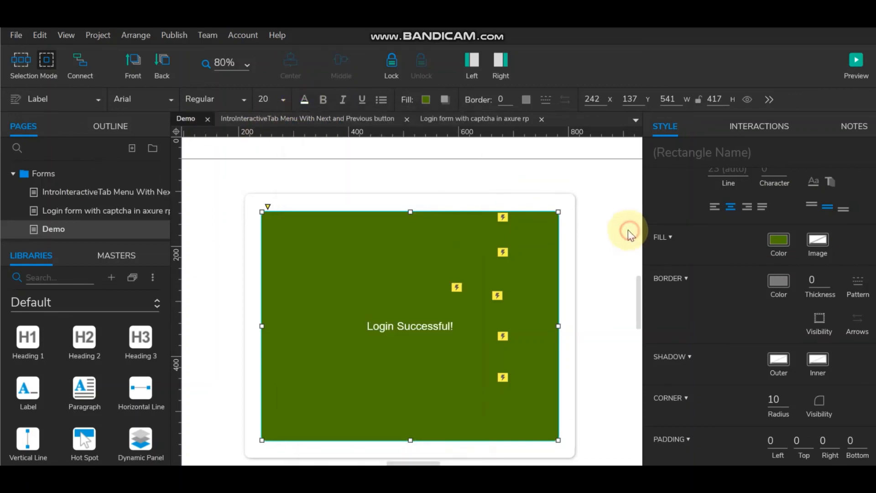
pyautogui.click(630, 234)
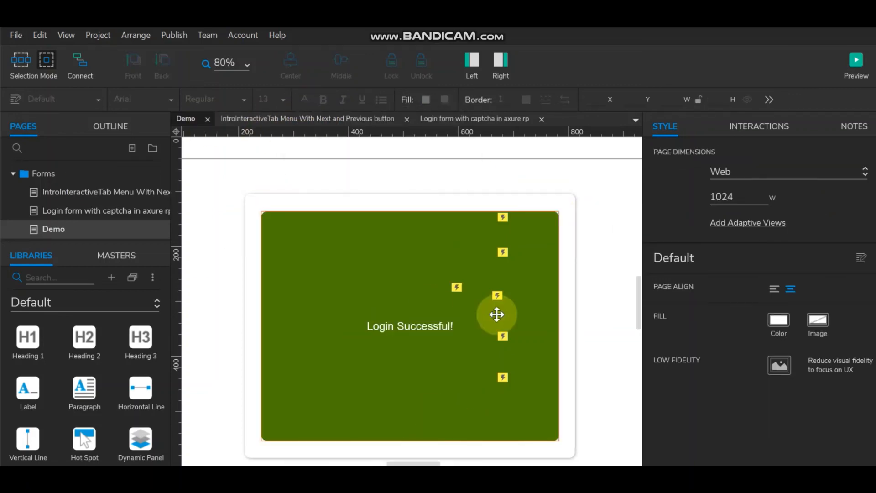
pyautogui.click(401, 325)
pyautogui.click(264, 99)
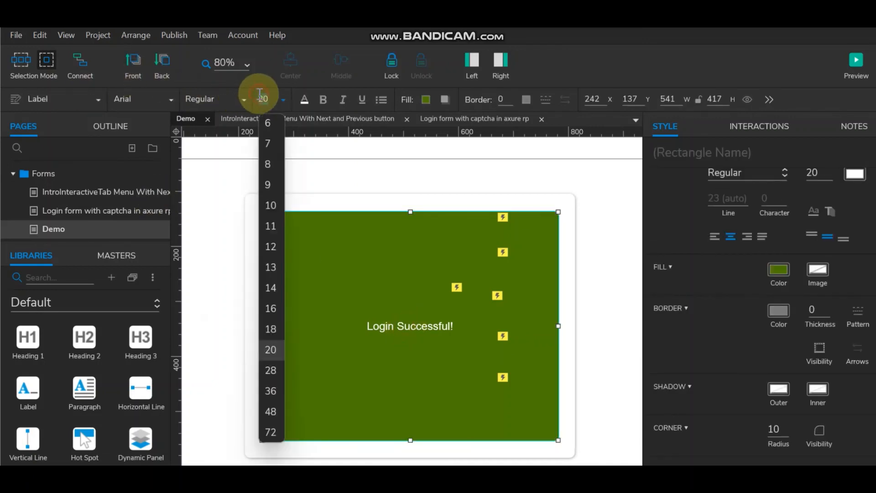
pyautogui.click(271, 391)
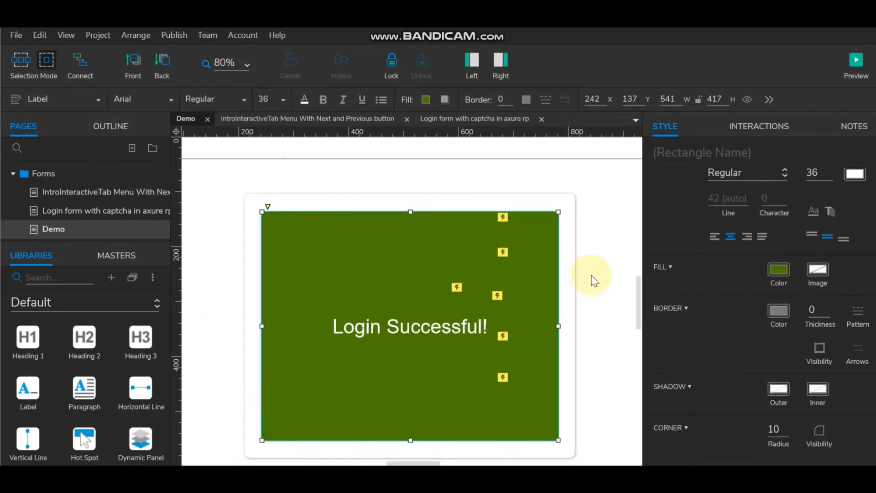
pyautogui.click(593, 280)
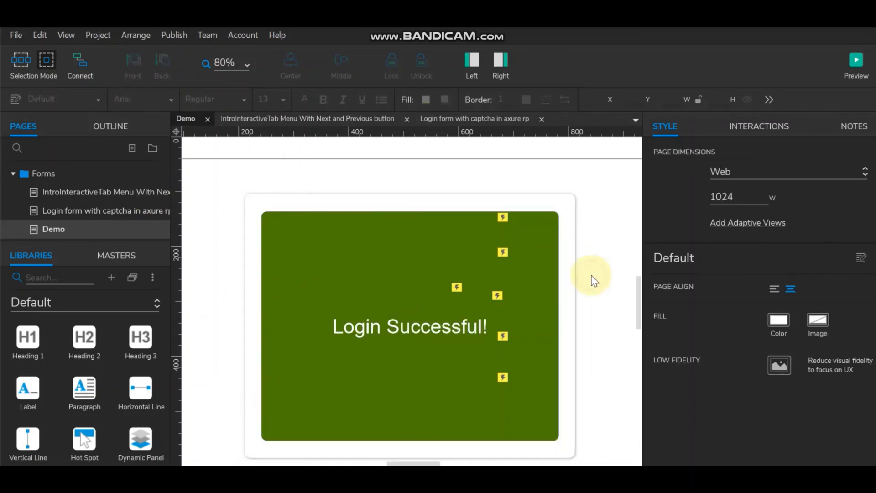
# Step: Hide the green panel so the login form shows again
pyautogui.click(557, 198)
pyautogui.keyDown('ctrl'); pyautogui.click(428, 235); pyautogui.keyUp('ctrl')
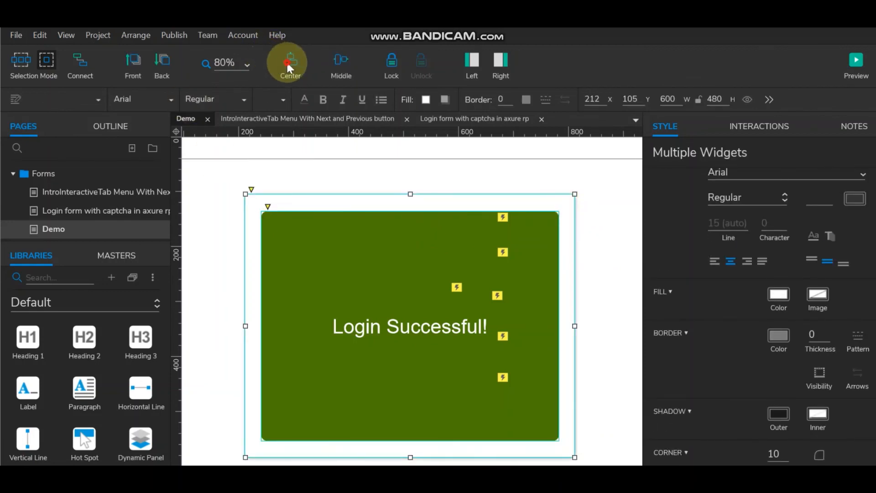
pyautogui.click(596, 201)
pyautogui.click(376, 270)
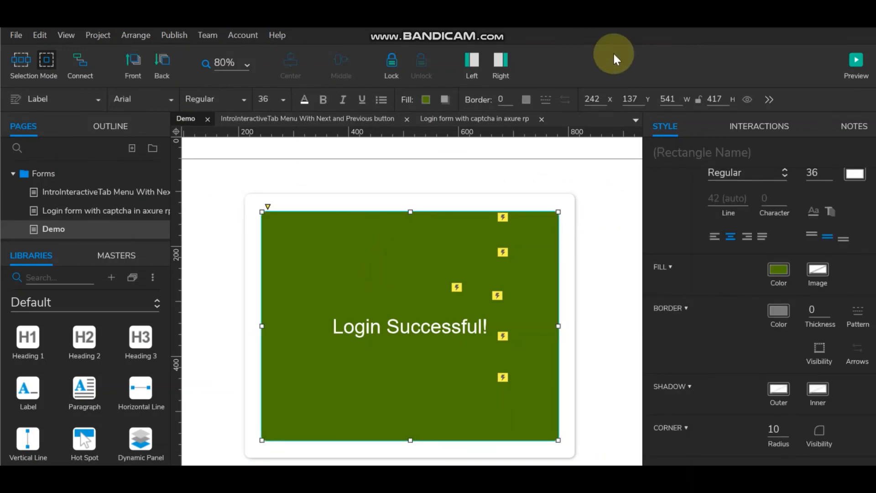
pyautogui.click(746, 99)
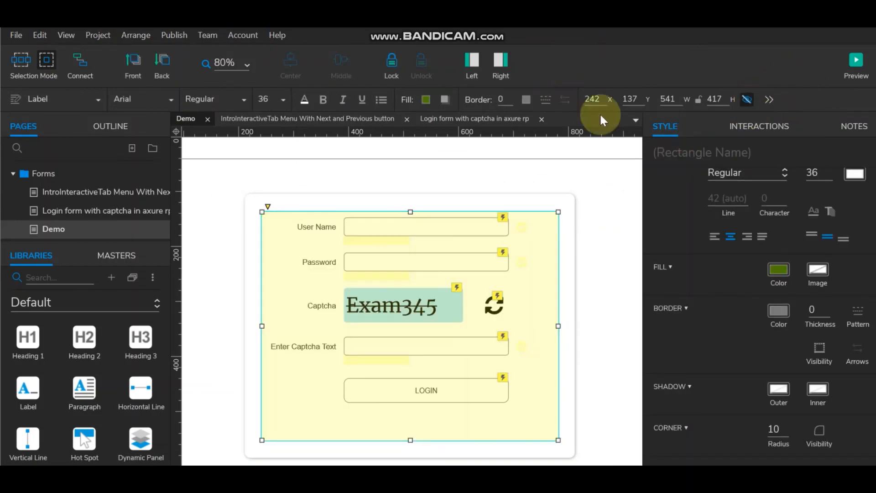
# Step: Preview the page and enter user name 'wewew' and a password
pyautogui.click(857, 62)
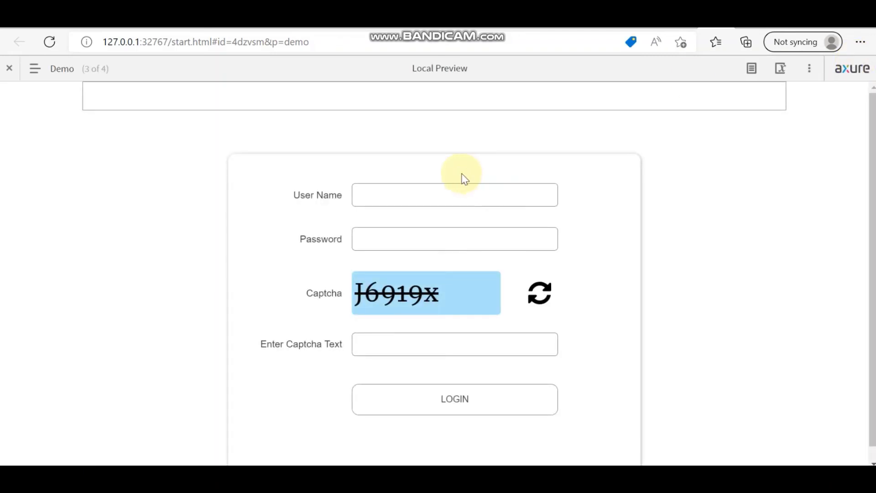
pyautogui.click(456, 202)
pyautogui.write('wewew')
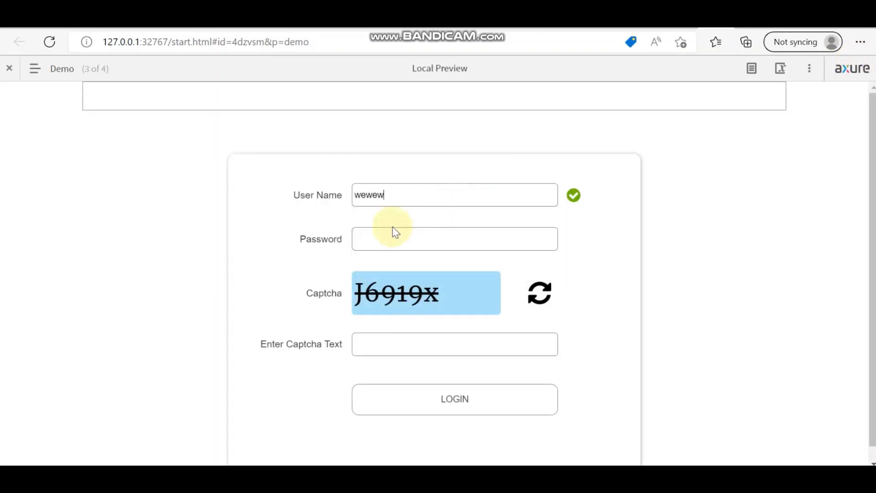
pyautogui.click(389, 243)
pyautogui.write('123456')
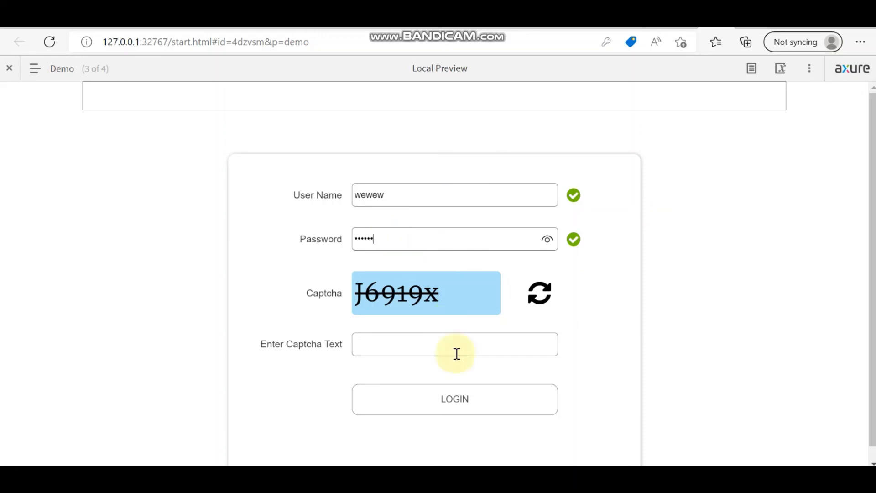
# Step: Enter the captcha with correct capital J, log in, and return to Axure
pyautogui.click(433, 347)
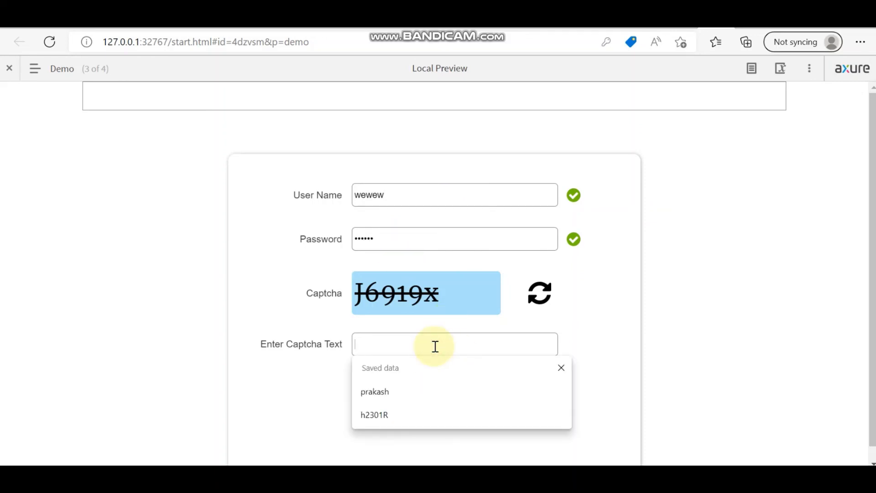
pyautogui.write('J')
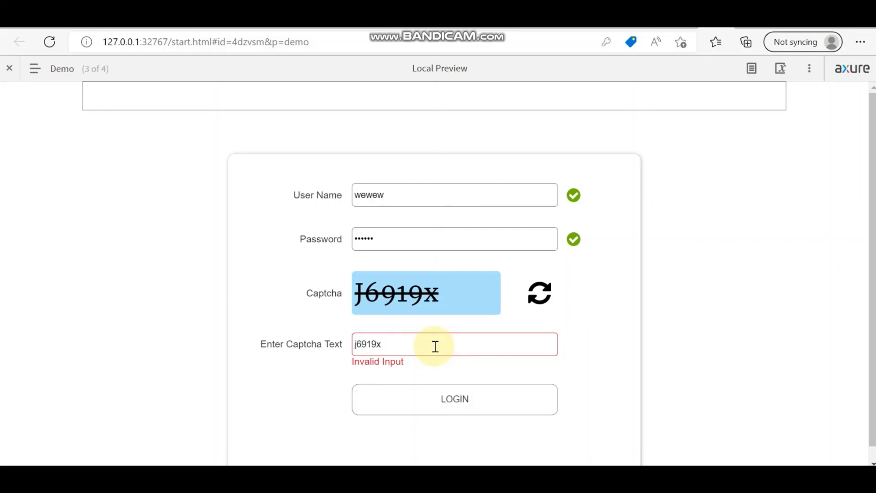
pyautogui.click(358, 347)
pyautogui.press('BackSpace')
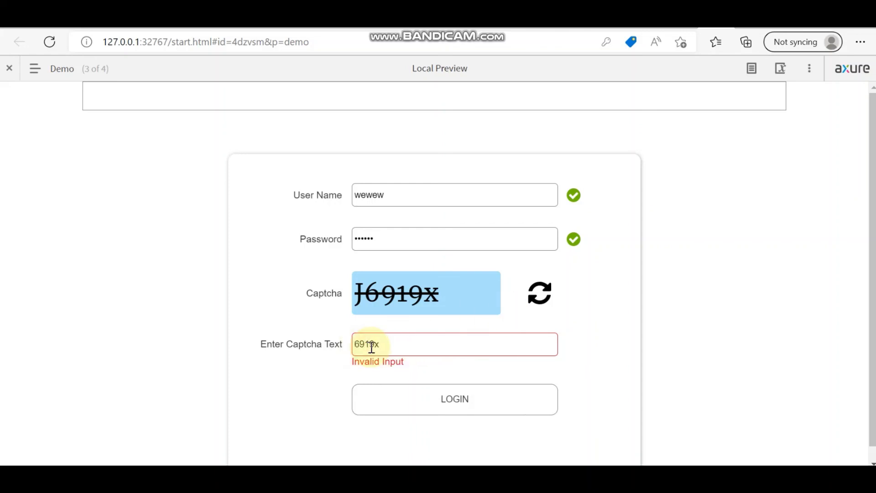
pyautogui.write('J')
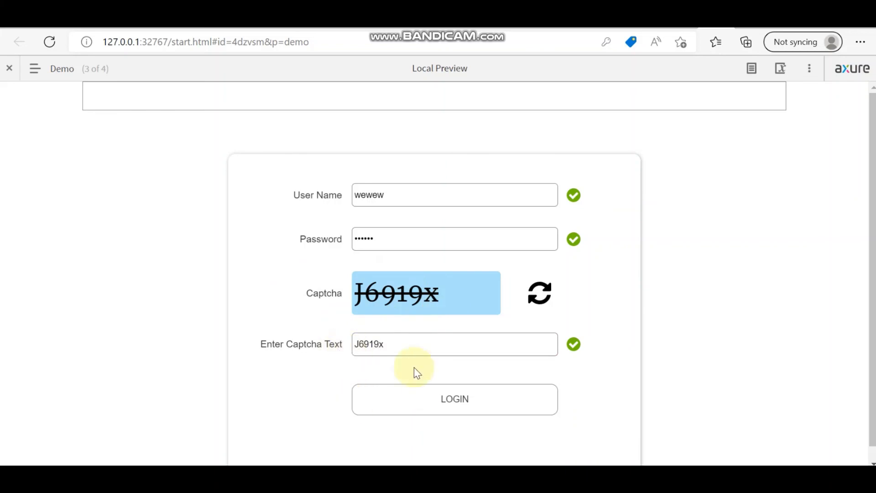
pyautogui.click(456, 398)
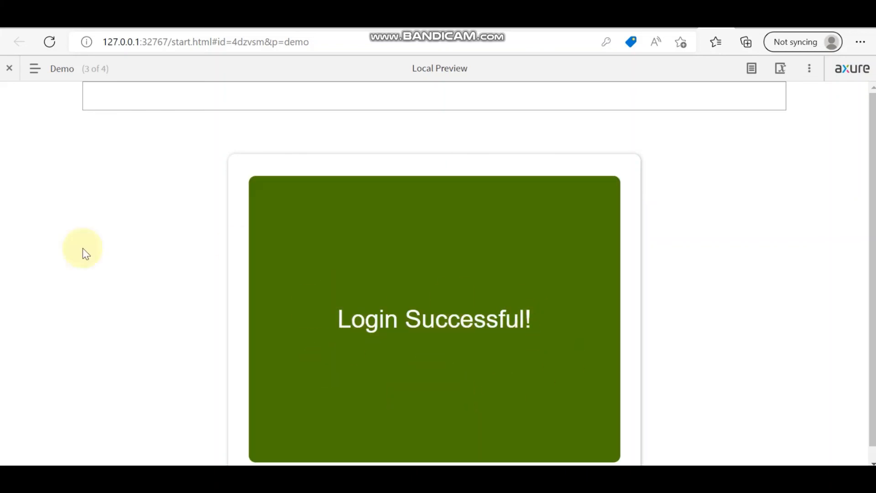
pyautogui.hotkey('alt', 'Tab')
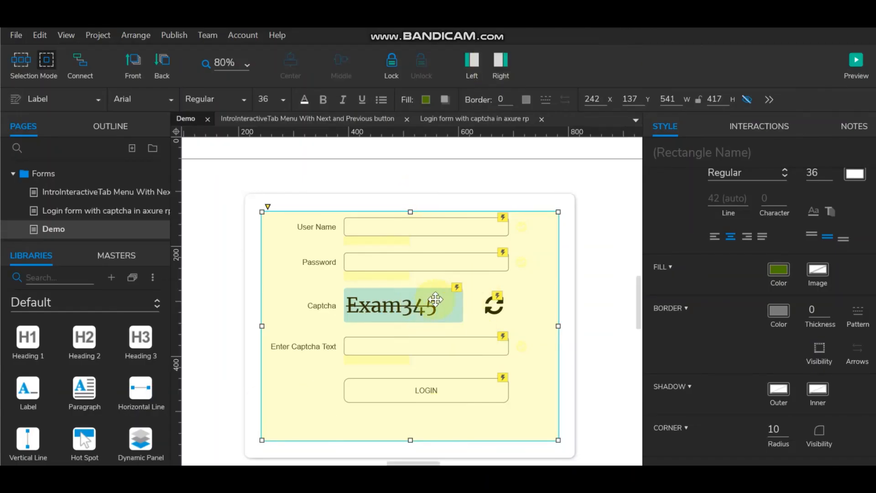
# Step: Move the yellow overlay rectangle up and open the LOGIN button's Case 2
pyautogui.scroll(-2, 491, 340)
pyautogui.scroll(2, 491, 339)
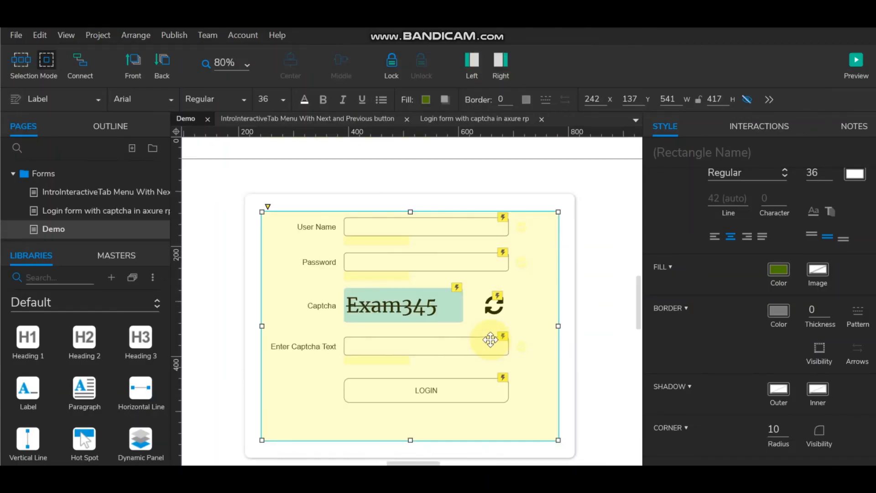
pyautogui.moveTo(495, 362); pyautogui.dragTo(500, 278)
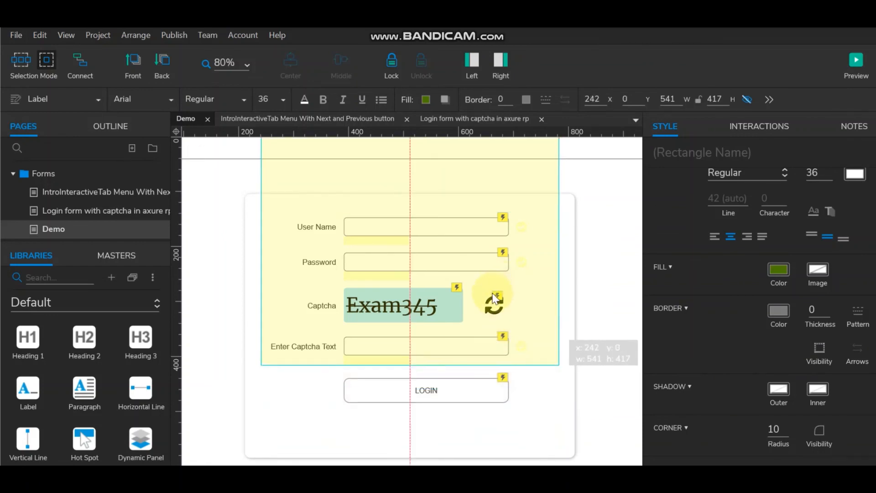
pyautogui.click(434, 391)
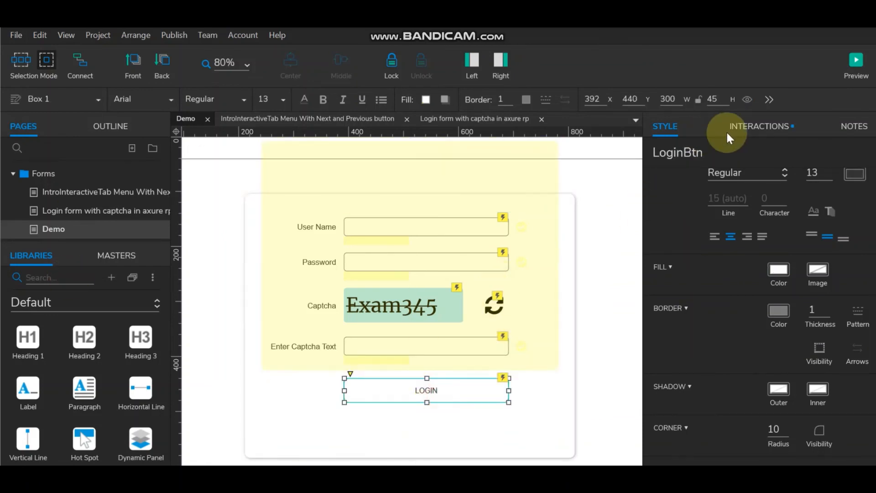
pyautogui.click(759, 126)
pyautogui.scroll(-5, 768, 357)
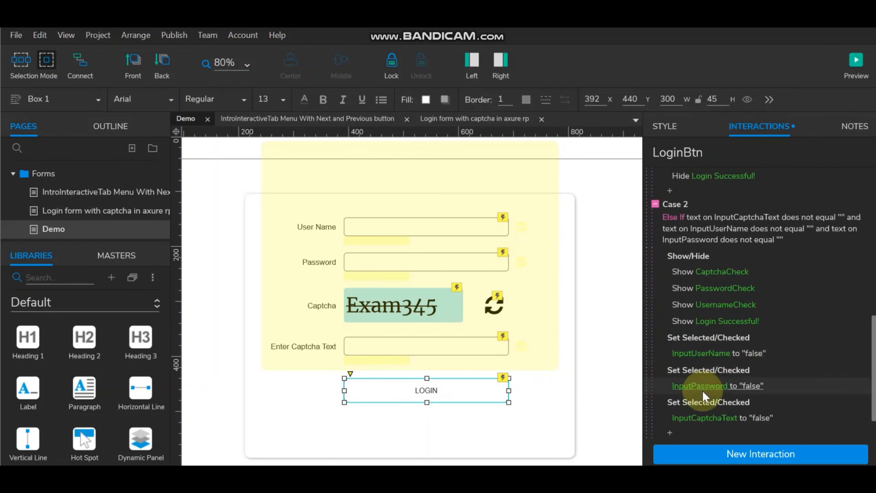
pyautogui.doubleClick(686, 204)
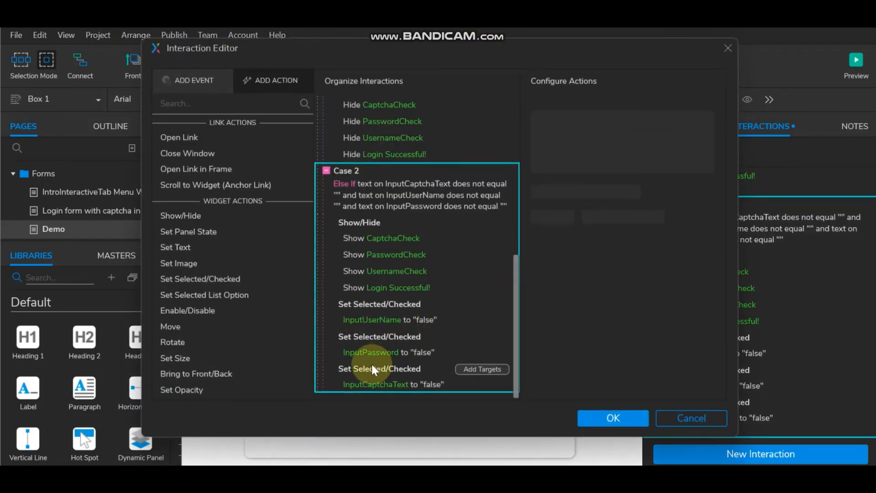
# Step: Move the Show actions below the Set Selected/Checked resets and add a 1000 ms Wait
pyautogui.click(352, 287)
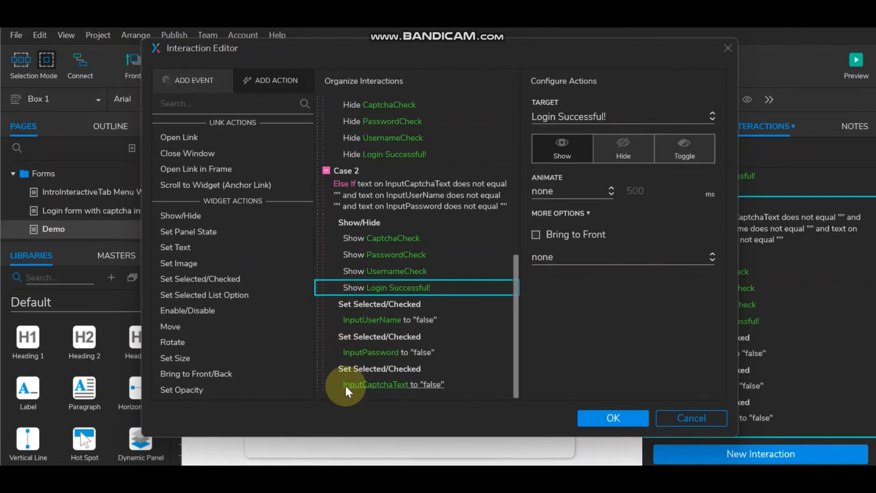
pyautogui.click(364, 222)
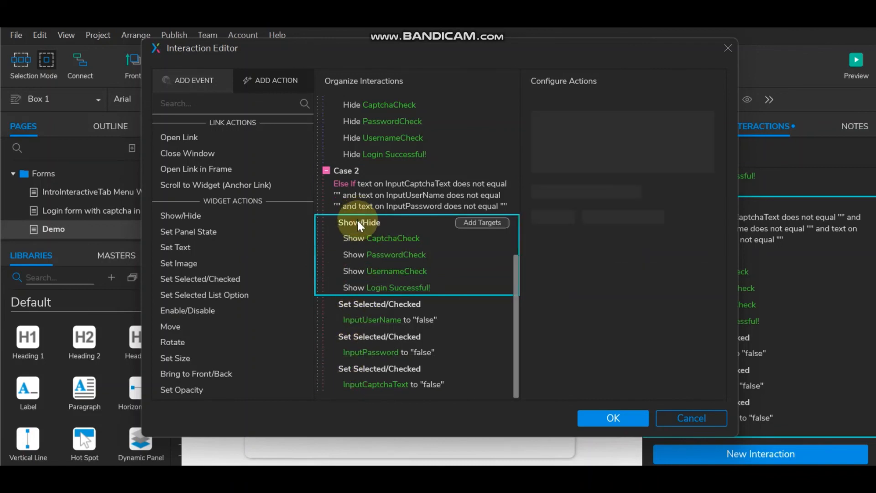
pyautogui.moveTo(358, 223); pyautogui.dragTo(356, 387)
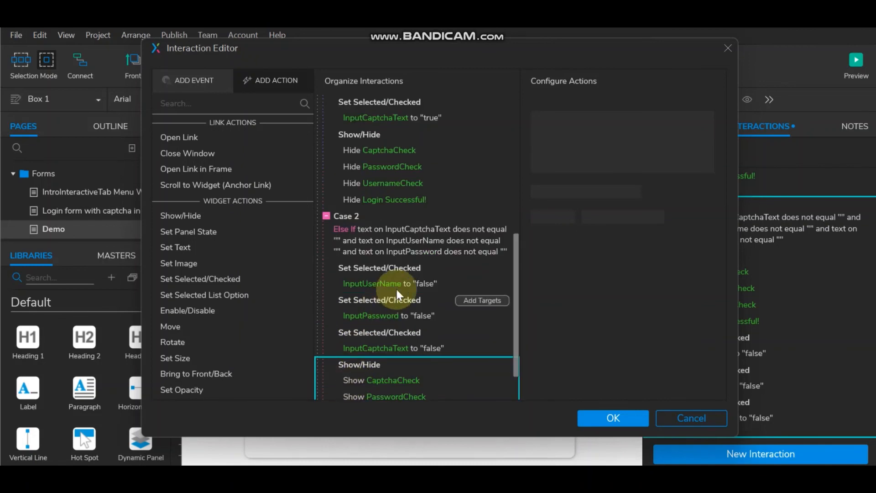
pyautogui.scroll(-2, 397, 292)
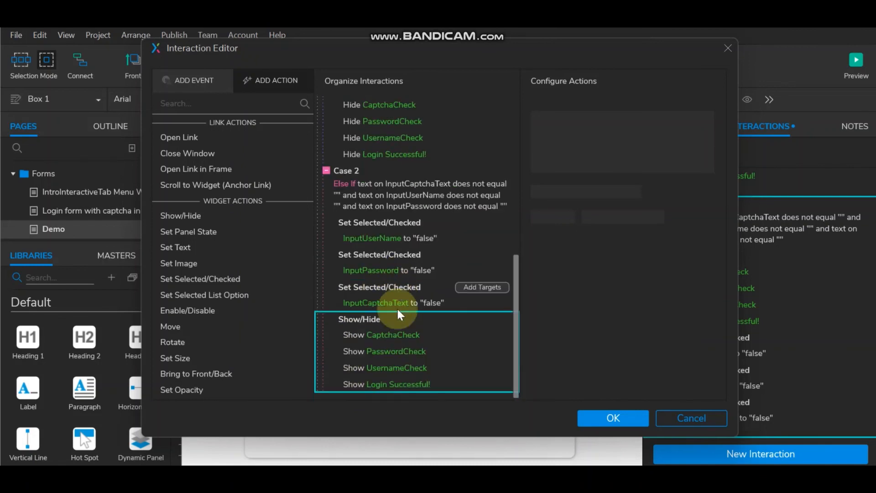
pyautogui.click(364, 383)
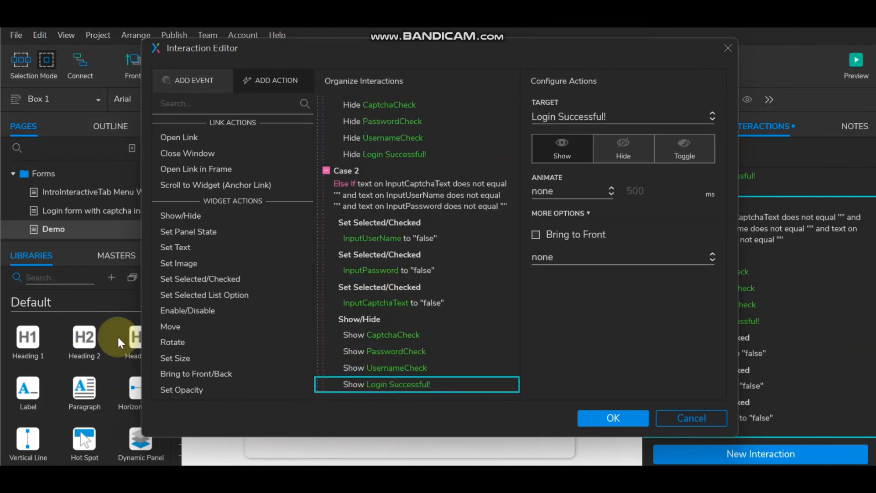
pyautogui.scroll(-5, 180, 374)
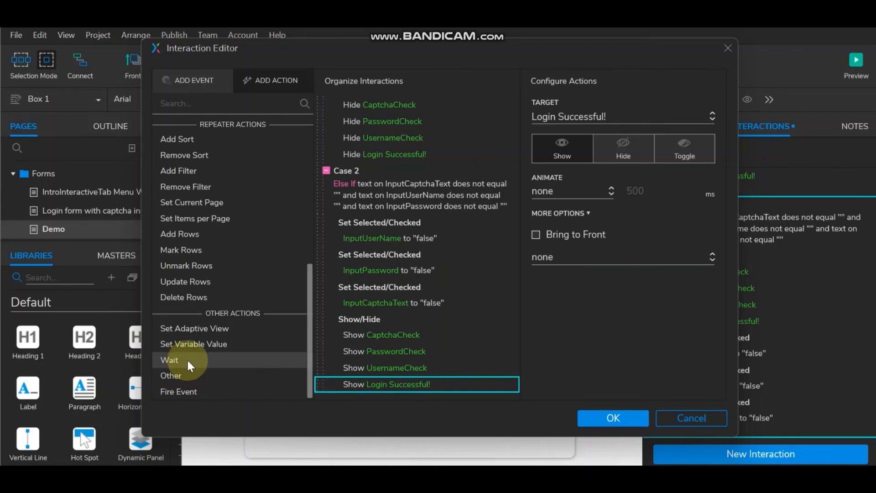
pyautogui.click(365, 368)
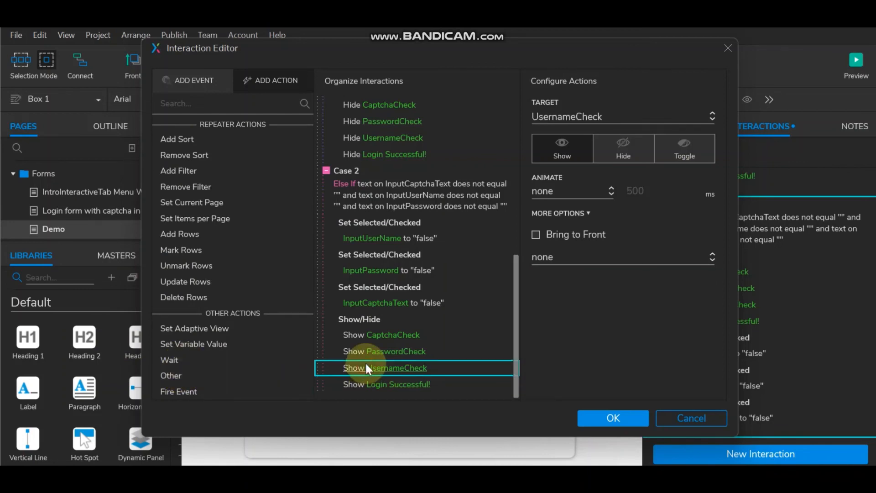
pyautogui.click(212, 361)
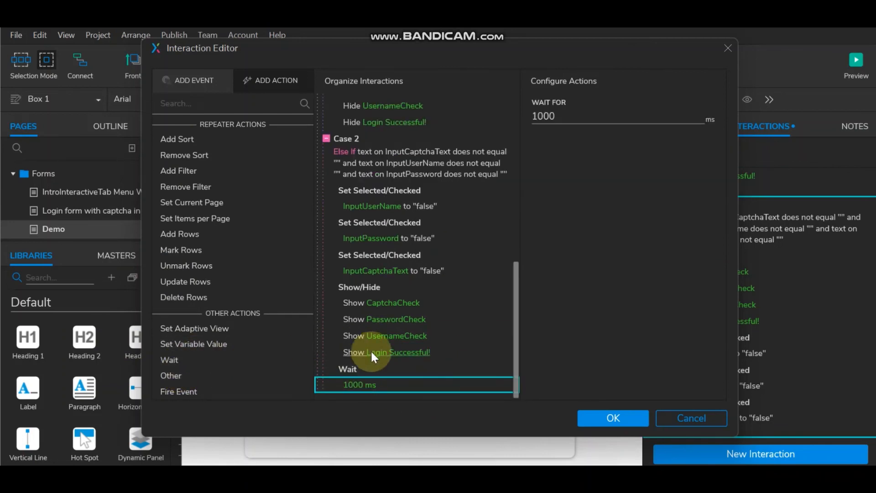
pyautogui.click(616, 415)
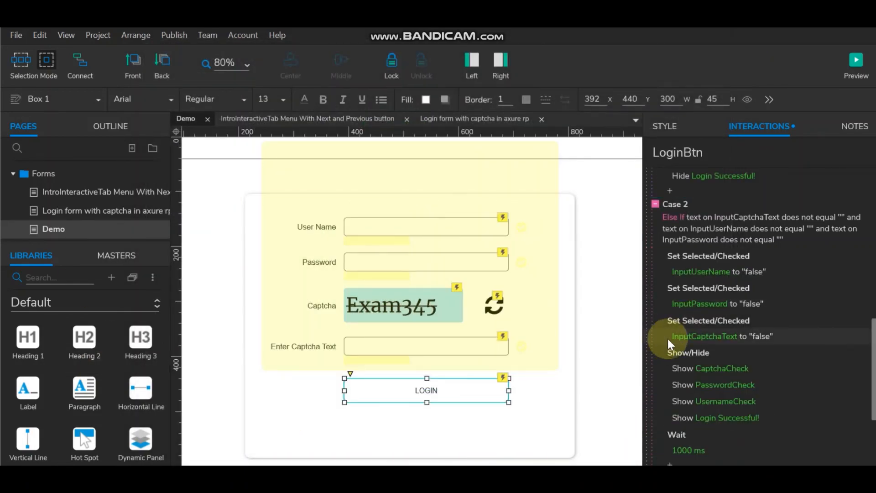
# Step: Delete the Show Login Successful! action from the grouped show actions
pyautogui.click(684, 408)
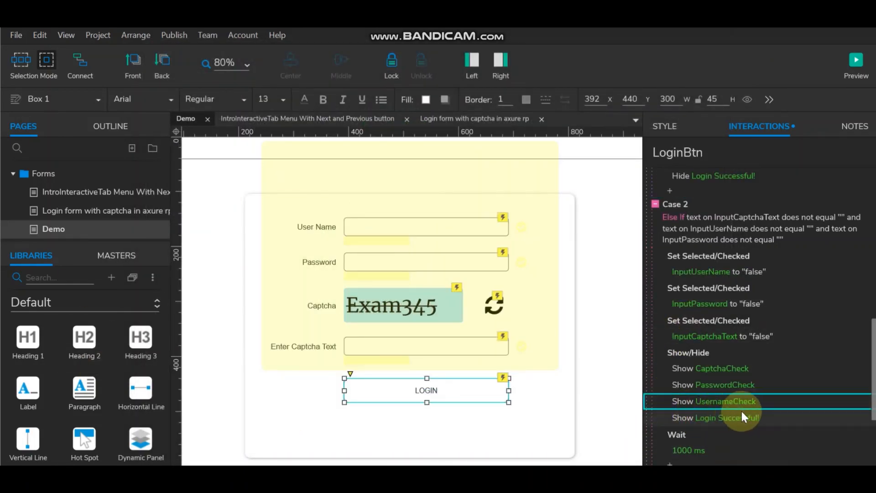
pyautogui.click(771, 416)
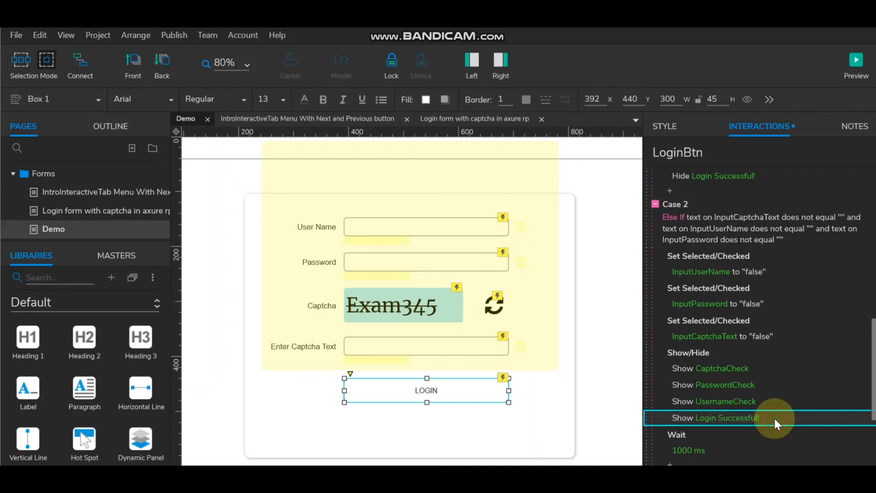
pyautogui.doubleClick(714, 356)
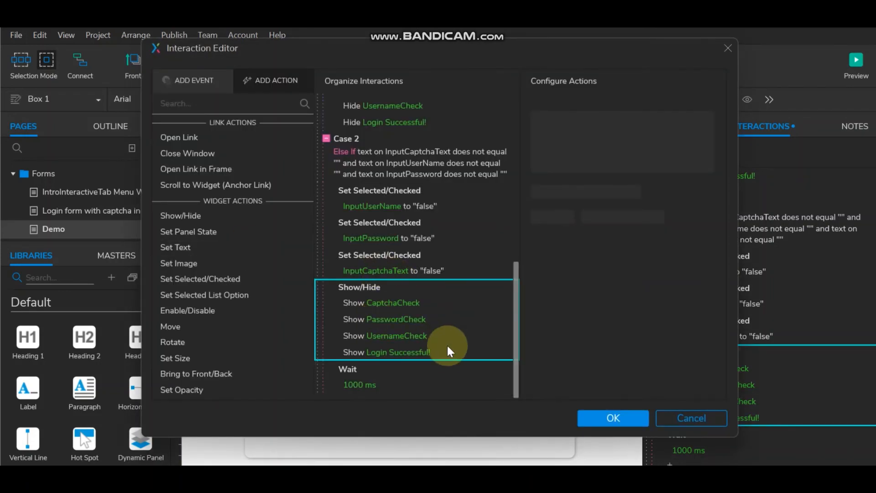
pyautogui.click(456, 352)
pyautogui.press('Delete')
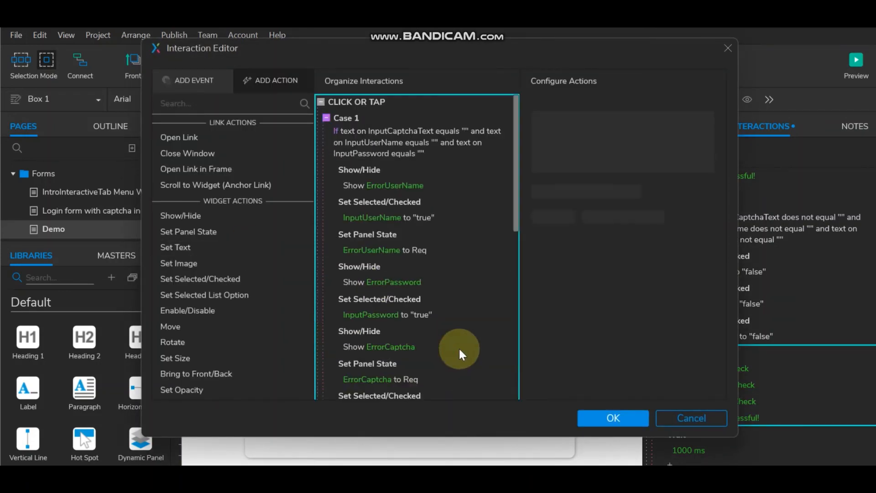
pyautogui.scroll(-5, 459, 344)
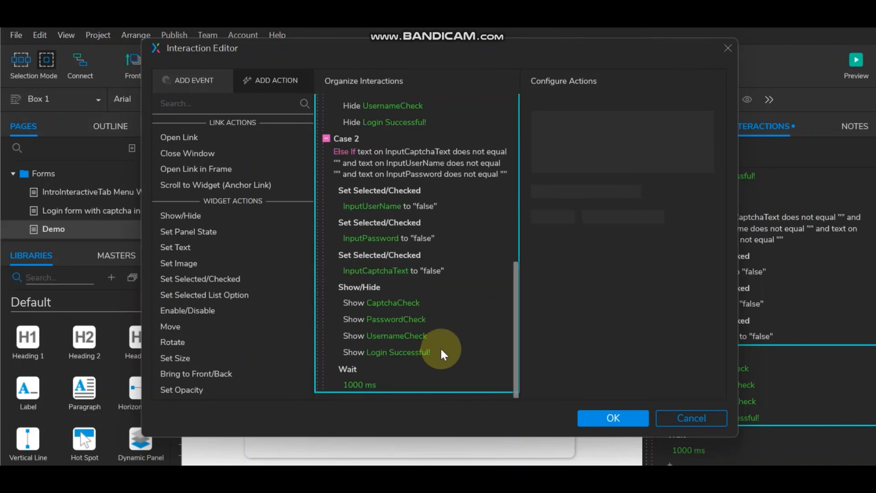
pyautogui.click(442, 352)
pyautogui.press('Delete')
# Step: Add a Show action for Login Successful! after the 1000 ms Wait
pyautogui.scroll(-1, 419, 334)
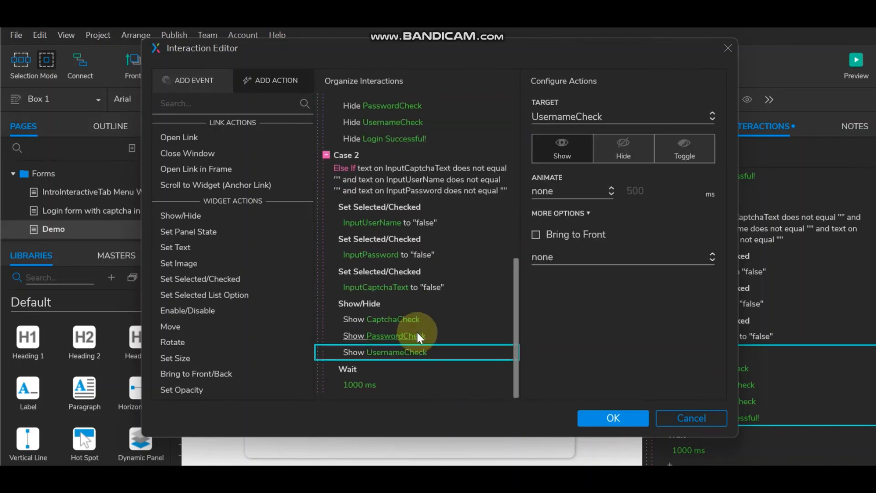
pyautogui.click(352, 367)
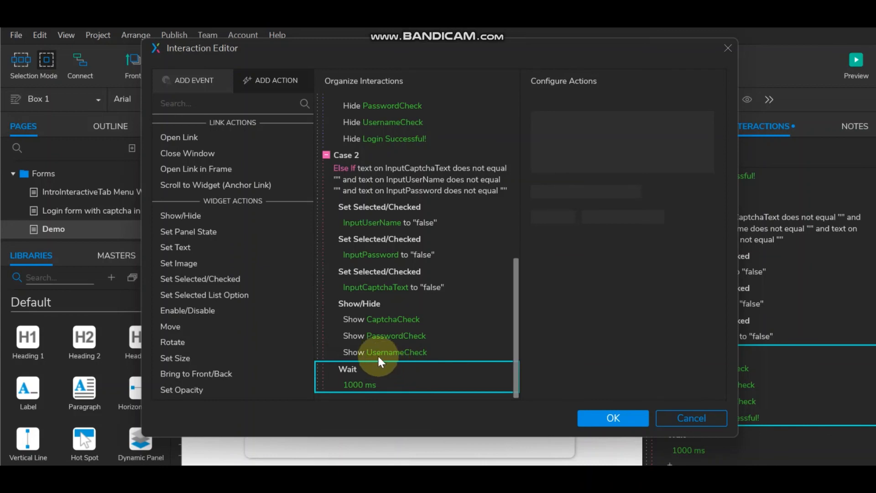
pyautogui.click(199, 218)
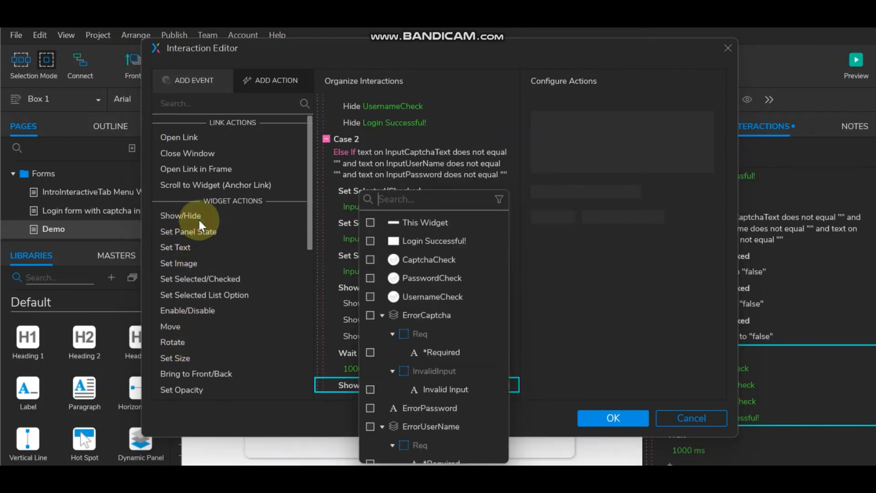
pyautogui.click(372, 240)
pyautogui.click(617, 329)
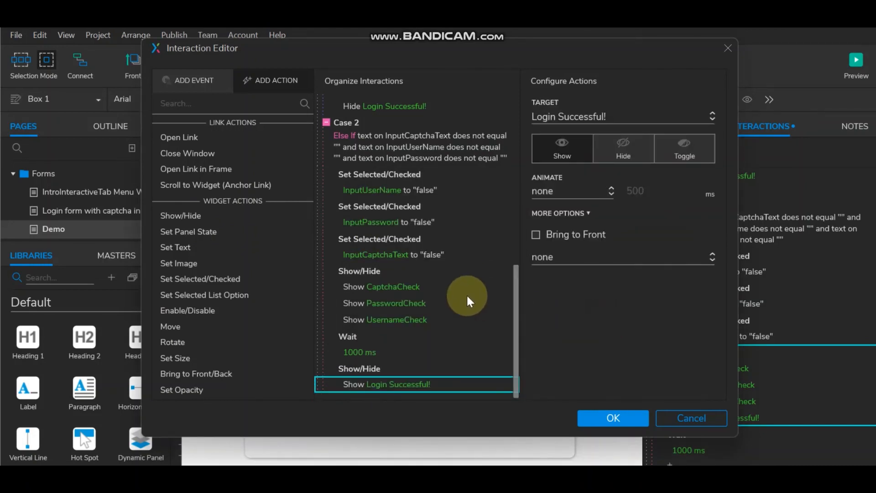
pyautogui.click(607, 417)
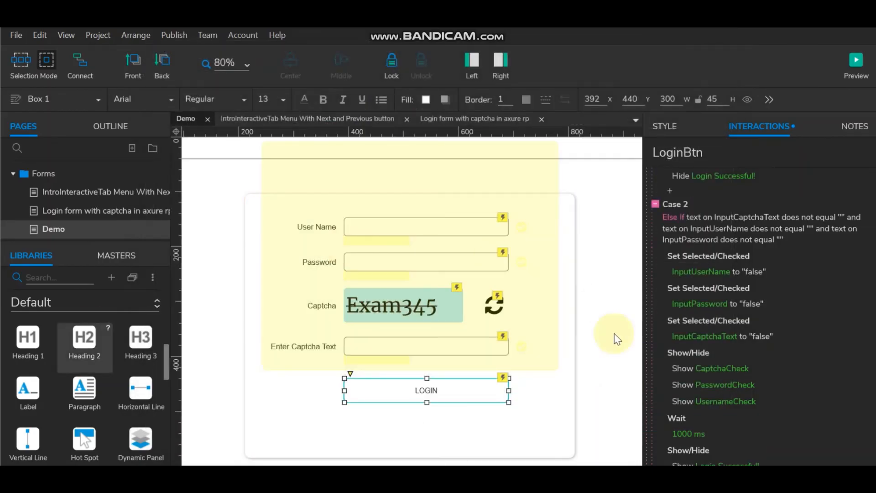
pyautogui.click(524, 265)
# Step: Give the yellow rectangle a Click interaction that reloads the current page
pyautogui.click(825, 208)
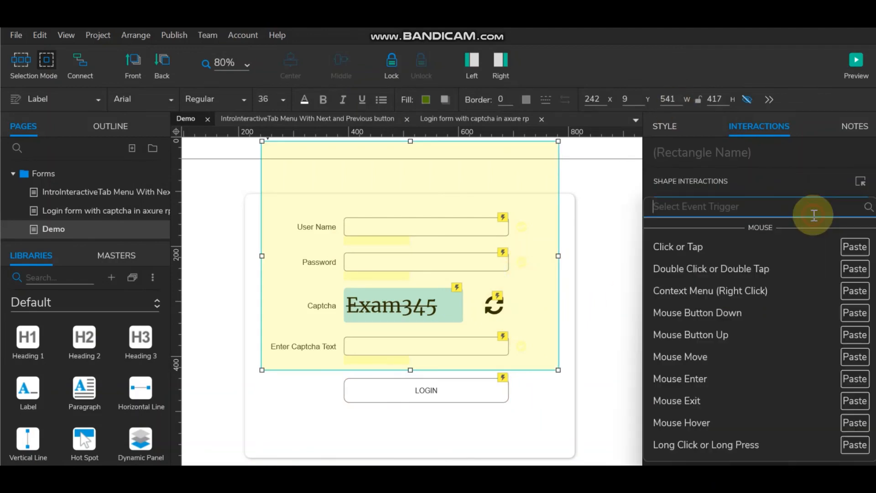
pyautogui.click(703, 247)
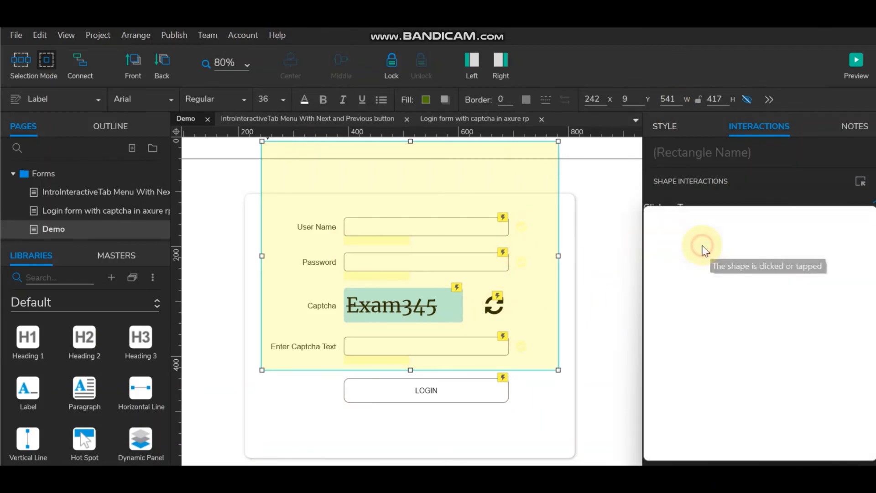
pyautogui.doubleClick(692, 197)
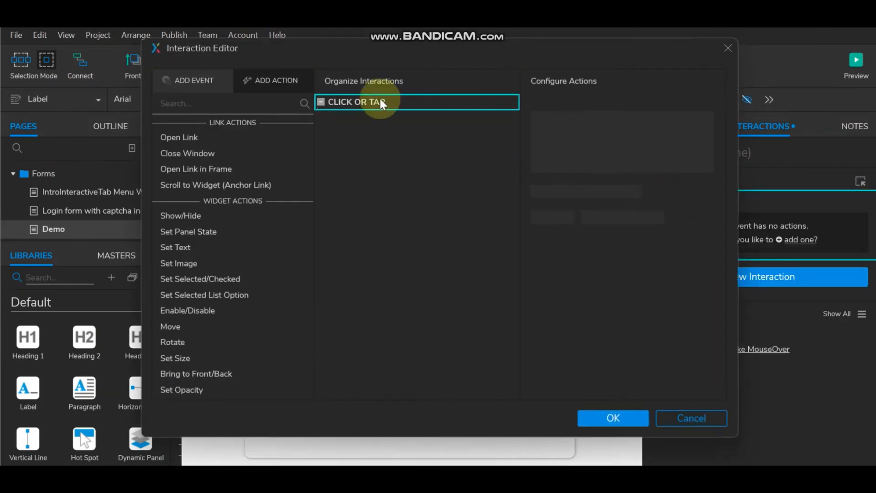
pyautogui.click(186, 133)
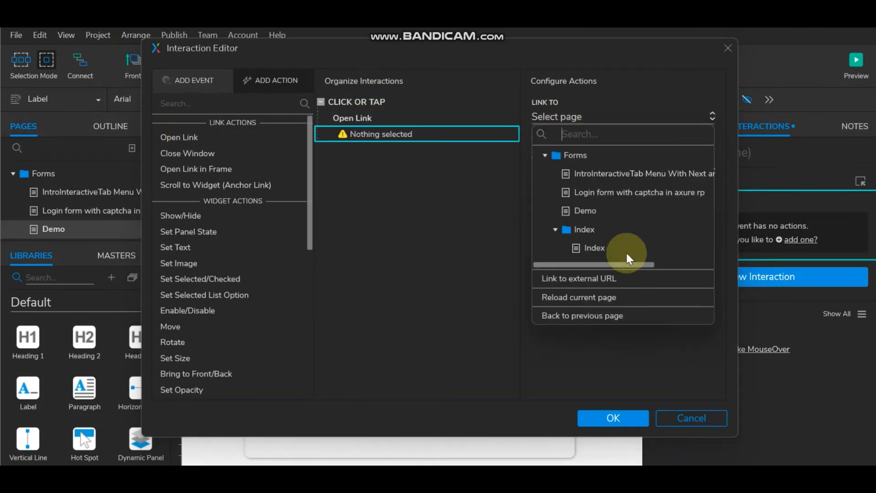
pyautogui.click(585, 296)
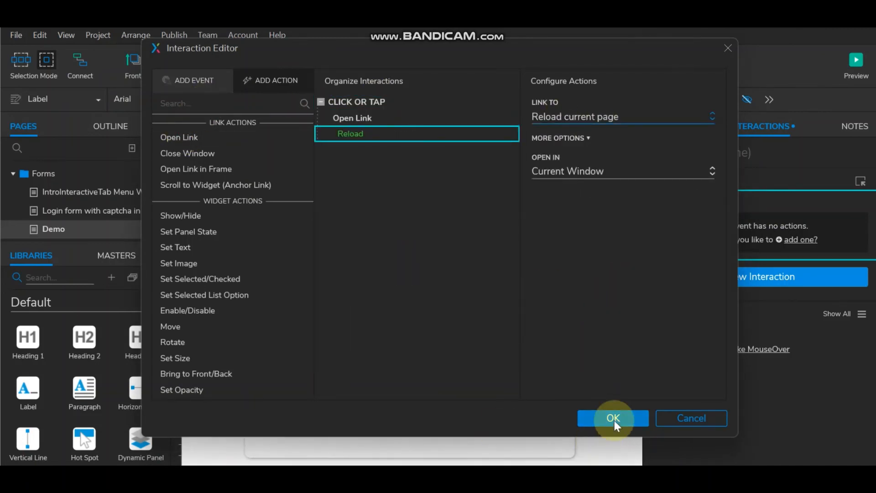
pyautogui.click(633, 418)
# Step: Move the yellow rectangle down over the login form
pyautogui.click(601, 201)
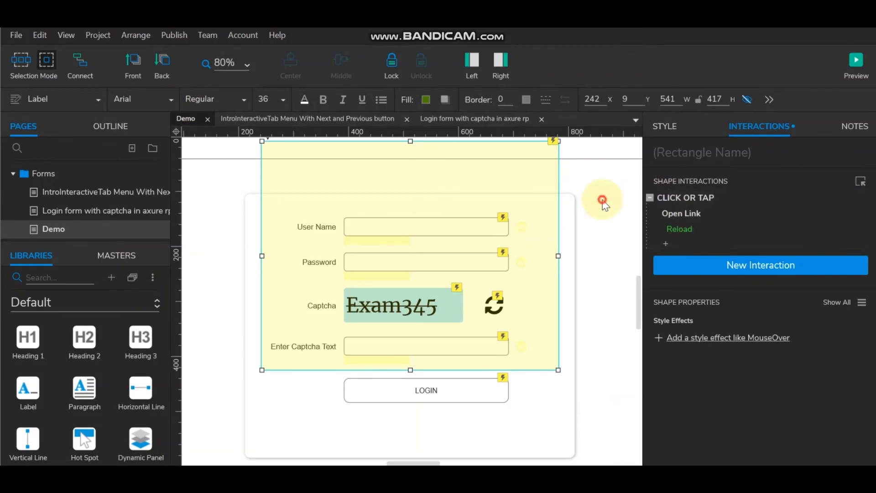
pyautogui.moveTo(405, 214); pyautogui.dragTo(420, 269)
pyautogui.click(401, 195)
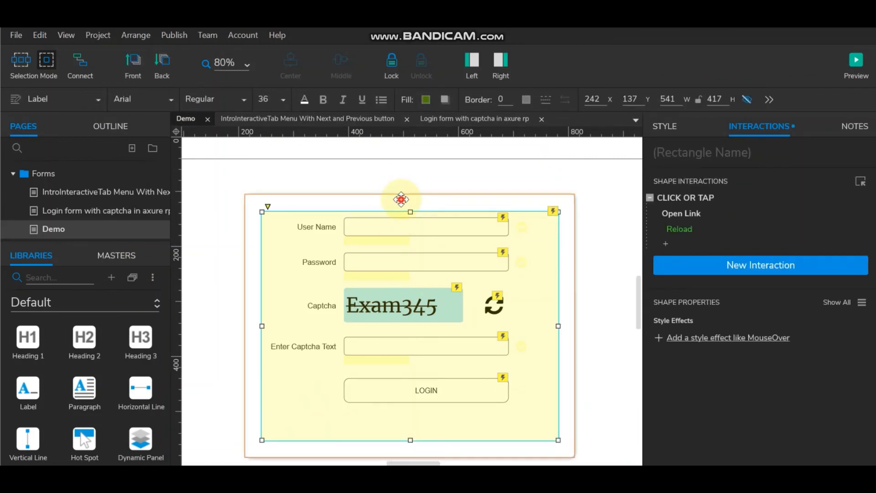
pyautogui.keyDown('shift'); pyautogui.click(385, 234); pyautogui.keyUp('shift')
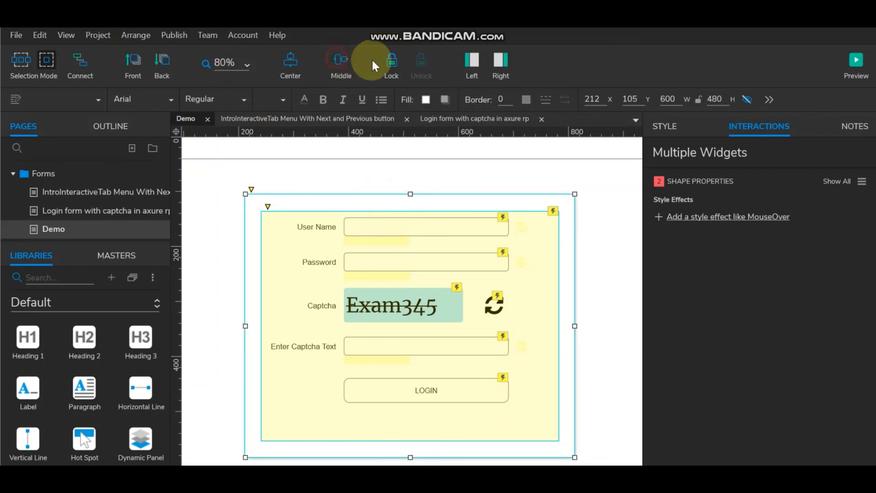
pyautogui.click(297, 61)
pyautogui.click(416, 165)
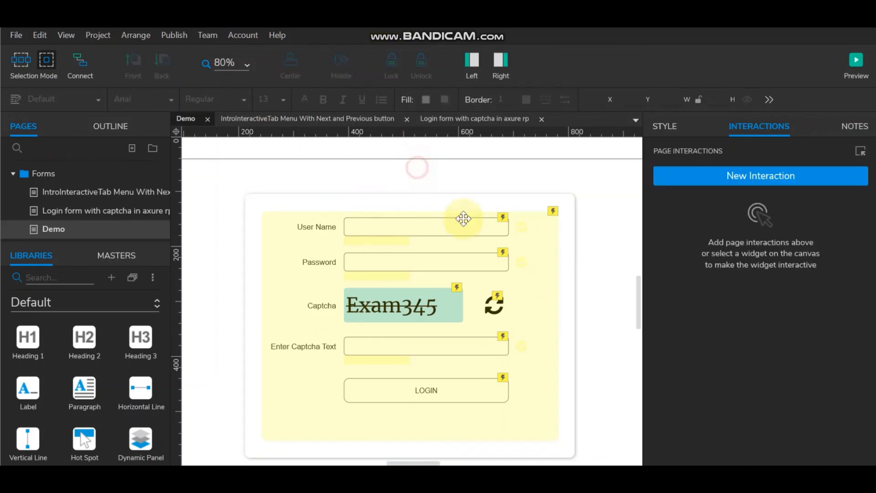
pyautogui.click(406, 245)
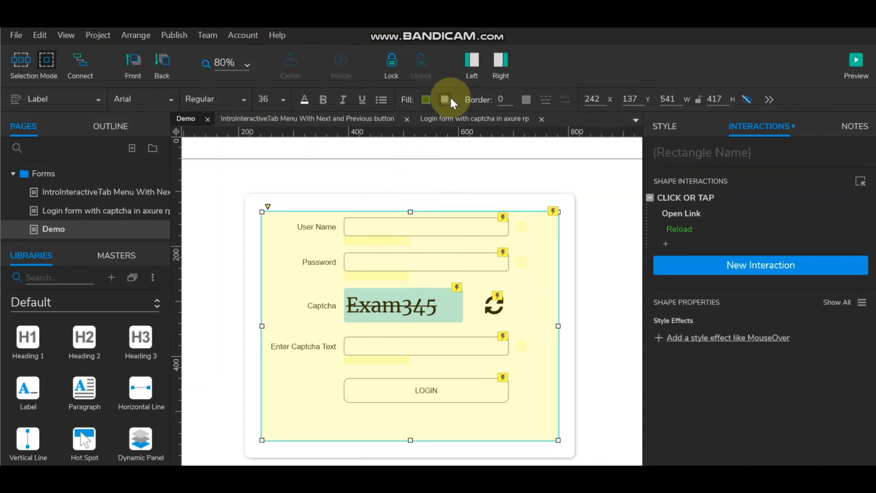
# Step: Turn on a drop shadow (X 5, Y 5, blur 5) and preview the prototype
pyautogui.click(451, 98)
pyautogui.click(449, 123)
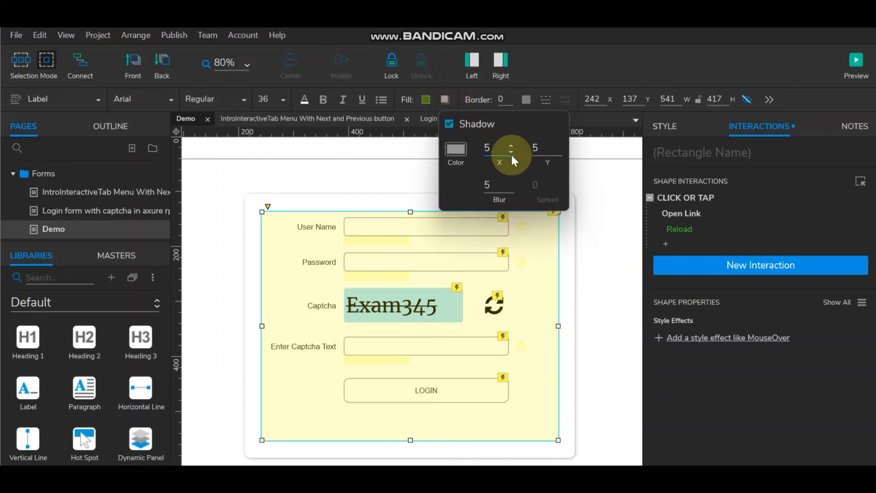
pyautogui.click(576, 253)
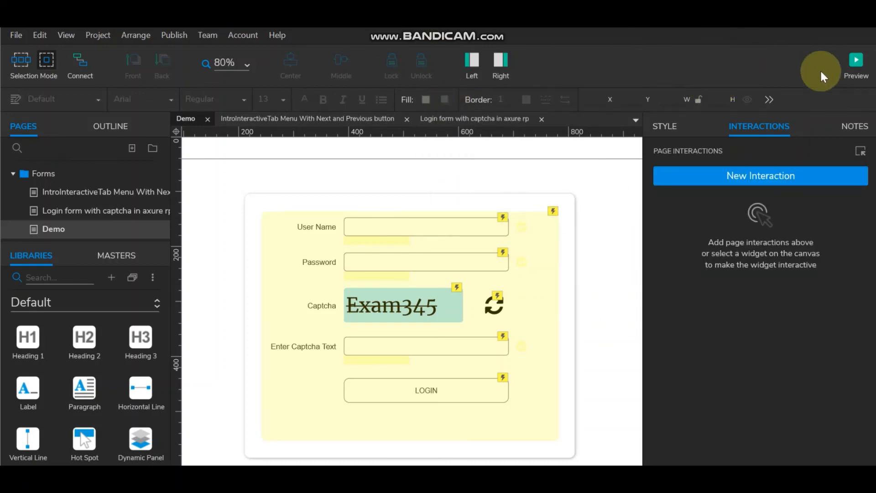
pyautogui.click(856, 65)
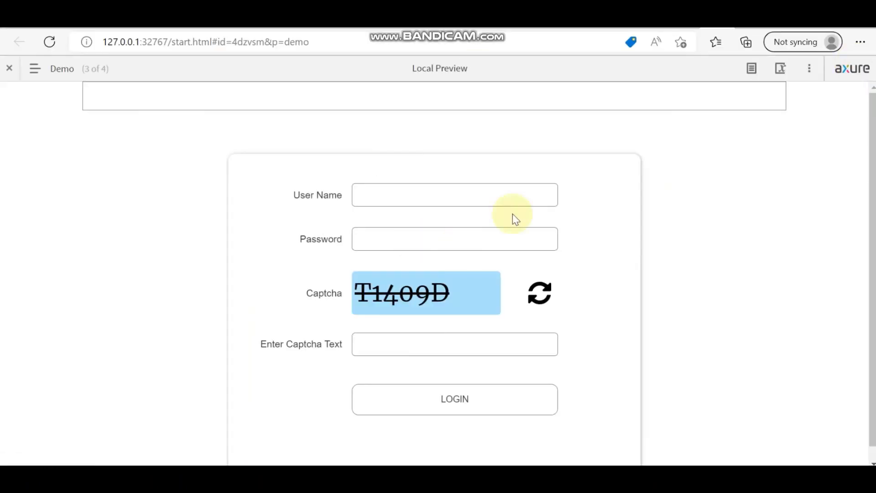
# Step: Fill User Name from the saved entry and type a password
pyautogui.click(483, 185)
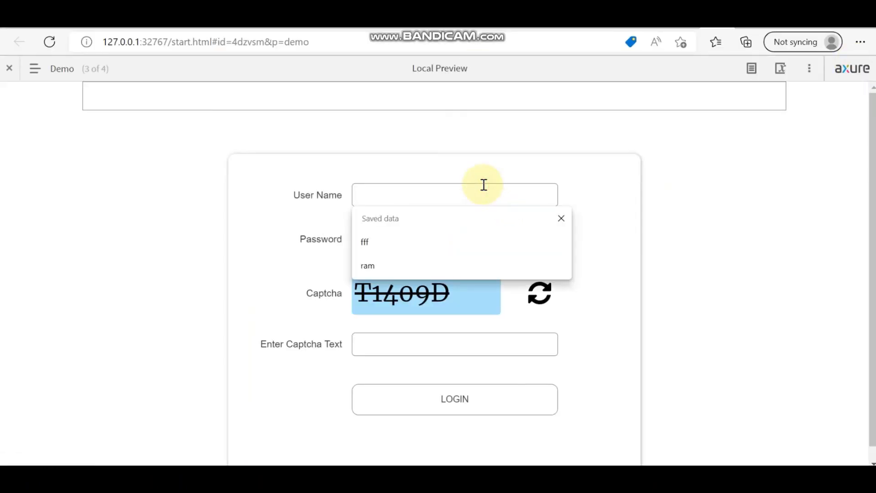
pyautogui.write('ram')
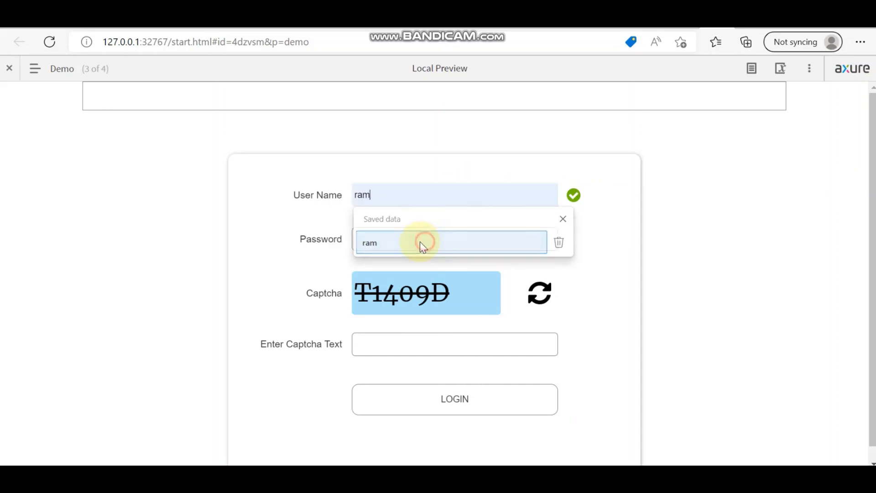
pyautogui.click(420, 242)
pyautogui.click(409, 236)
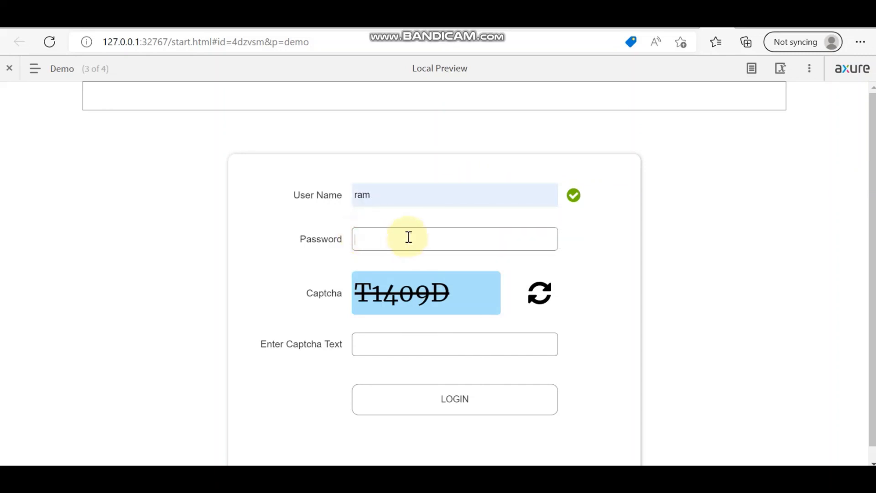
pyautogui.write('•••')
# Step: Enter captcha T1409D, log in, then click the success panel to reload
pyautogui.scroll(-1, 705, 299)
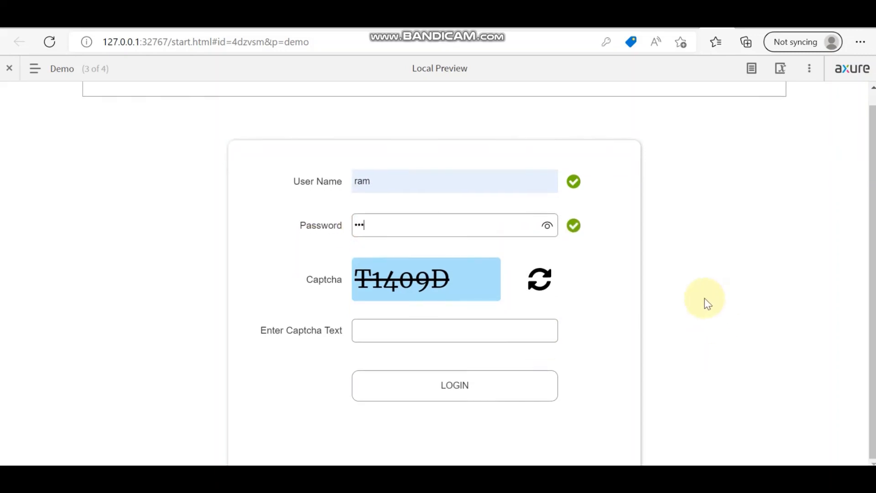
pyautogui.click(440, 333)
pyautogui.write('T140')
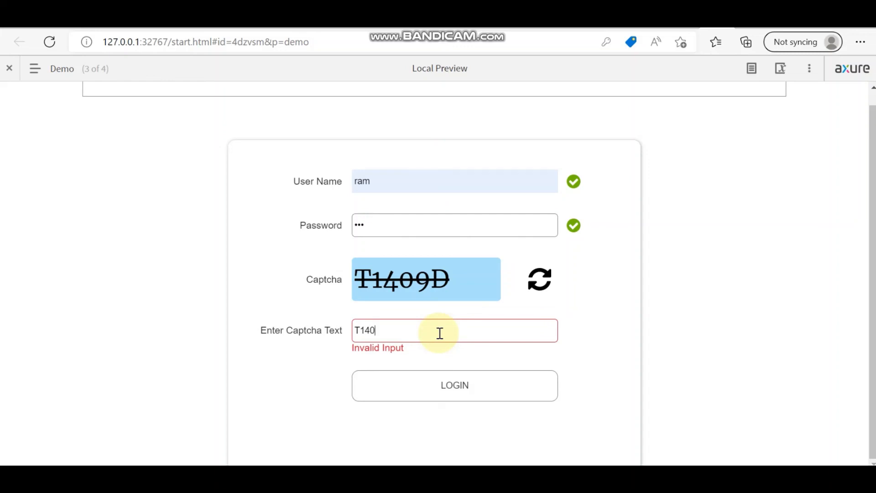
pyautogui.write('9D')
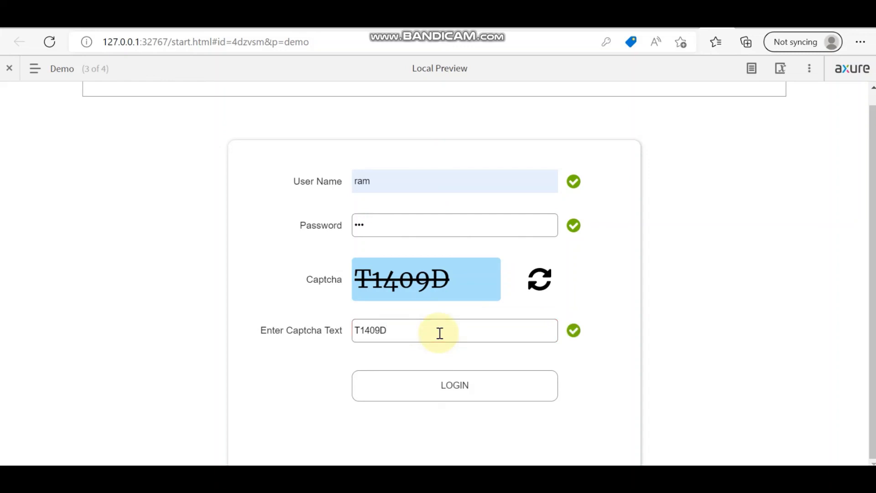
pyautogui.click(473, 391)
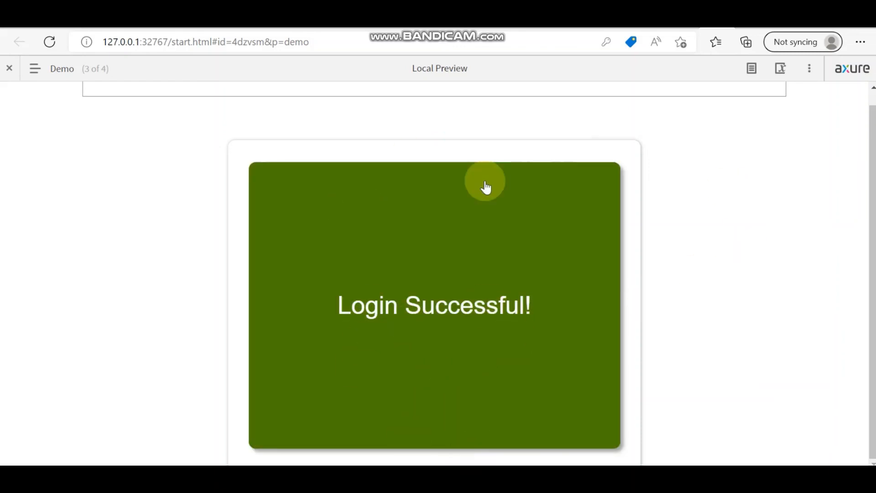
pyautogui.click(49, 42)
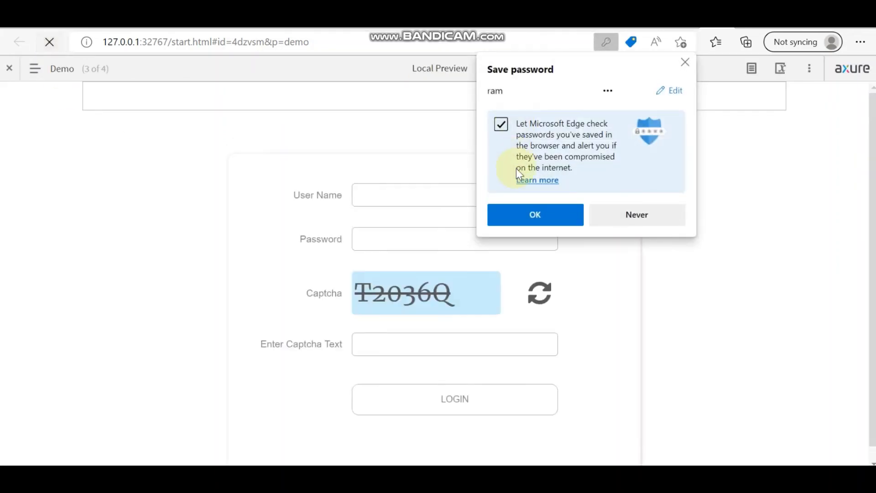
# Step: Decline password saving, check Required errors on empty submit, then log in with captcha T2036Q
pyautogui.click(664, 216)
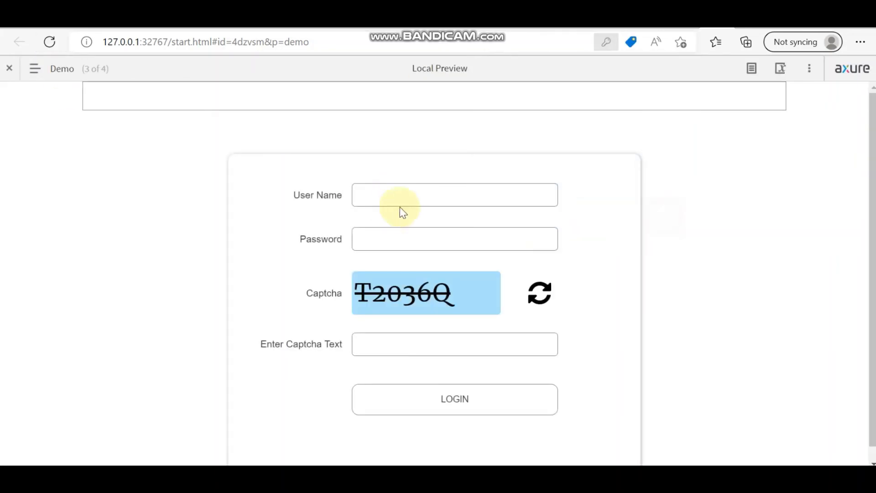
pyautogui.click(449, 391)
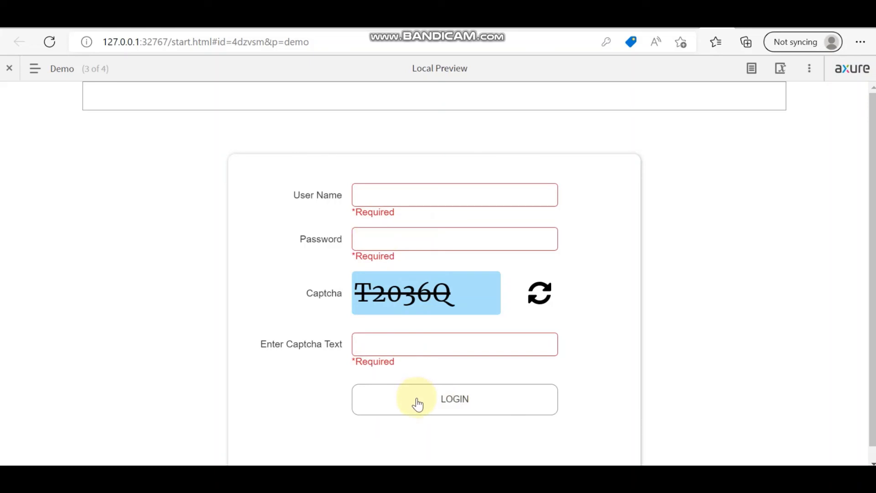
pyautogui.click(409, 184)
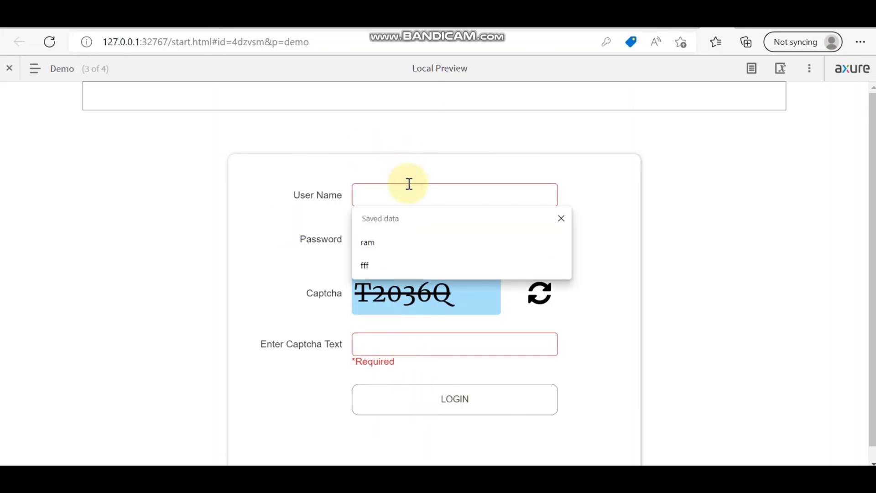
pyautogui.write('we')
pyautogui.click(378, 232)
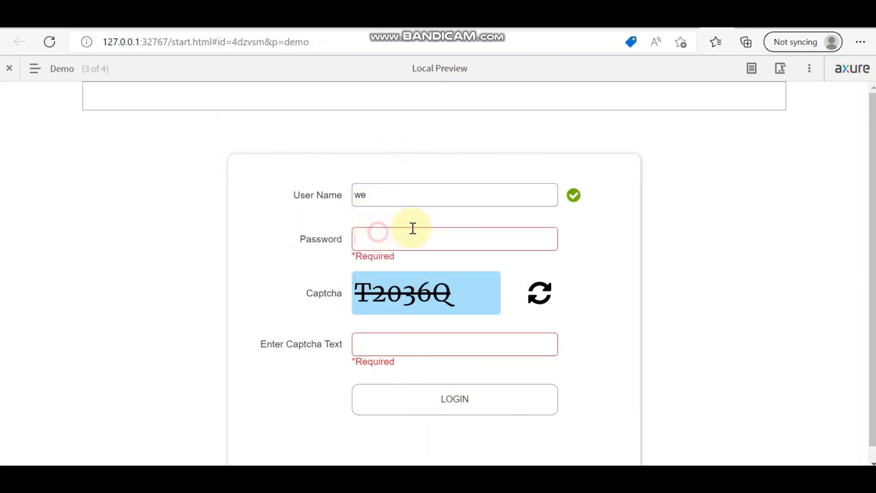
pyautogui.write('123')
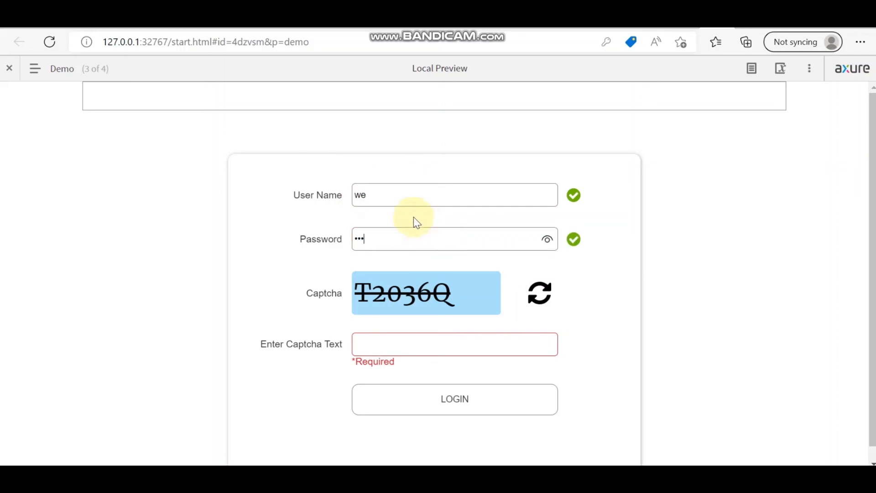
pyautogui.click(424, 340)
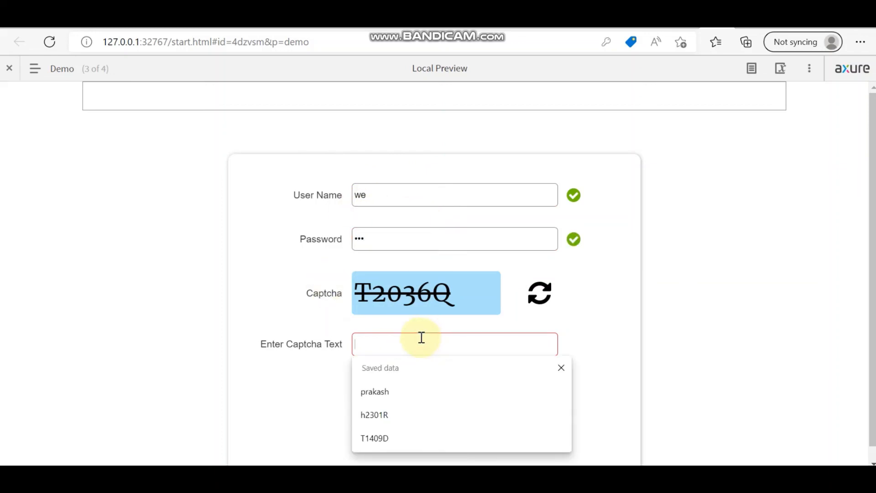
pyautogui.write('T2036')
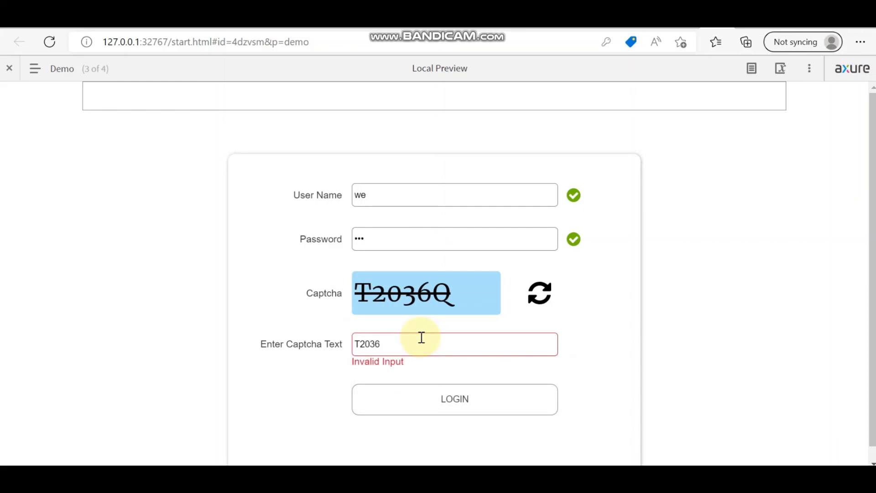
pyautogui.write('Q')
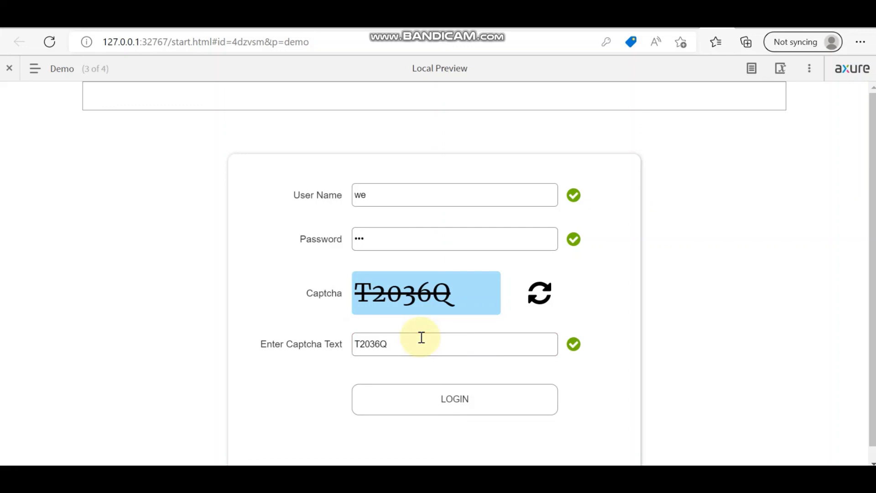
pyautogui.click(448, 398)
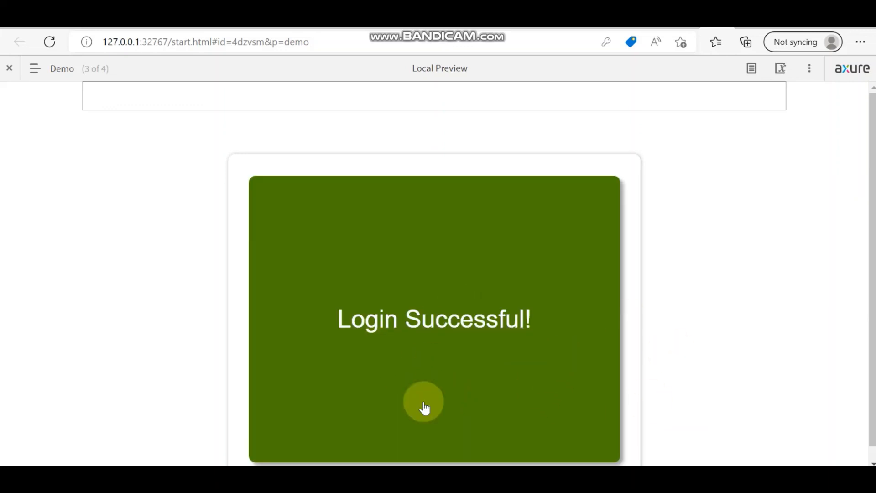
pyautogui.hotkey('alt', 'Tab')
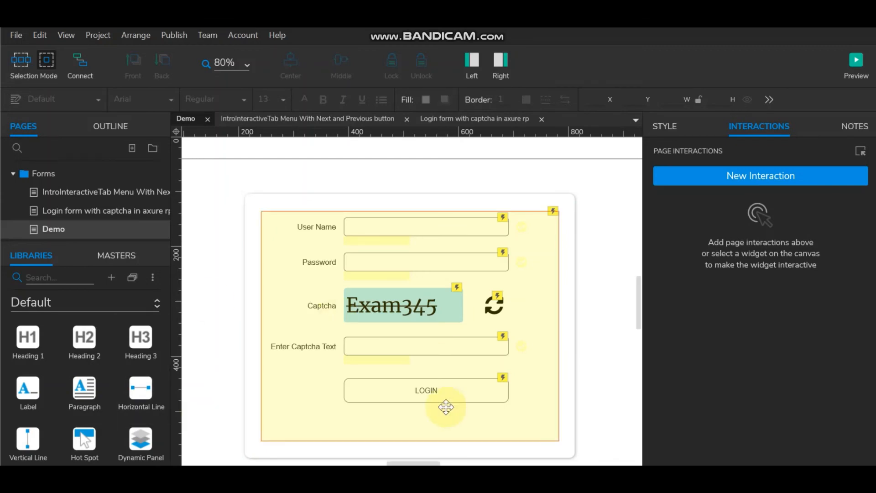
# Step: Move the yellow rectangle up, and make LOGIN set itself selected (true) after Show checks
pyautogui.click(467, 317)
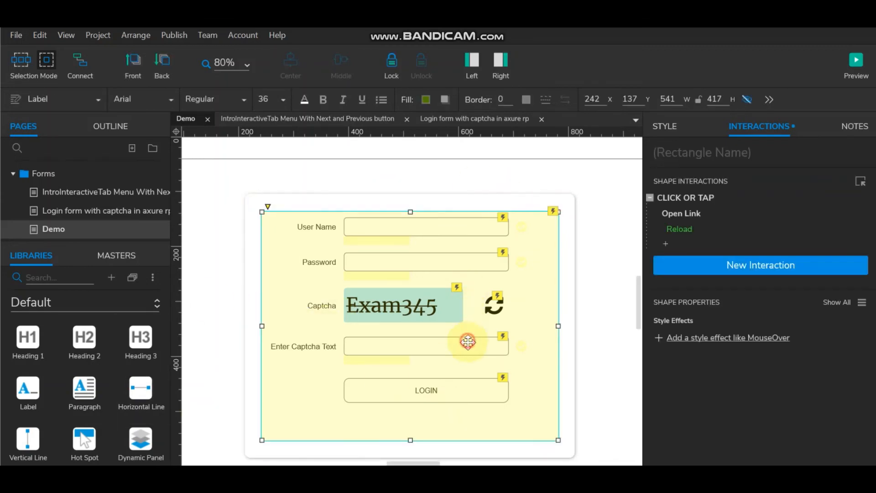
pyautogui.moveTo(435, 346); pyautogui.dragTo(438, 285)
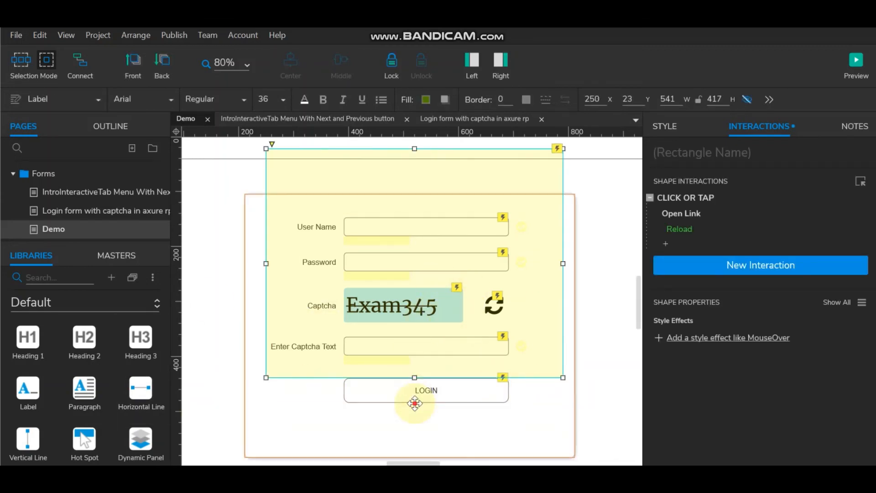
pyautogui.click(414, 391)
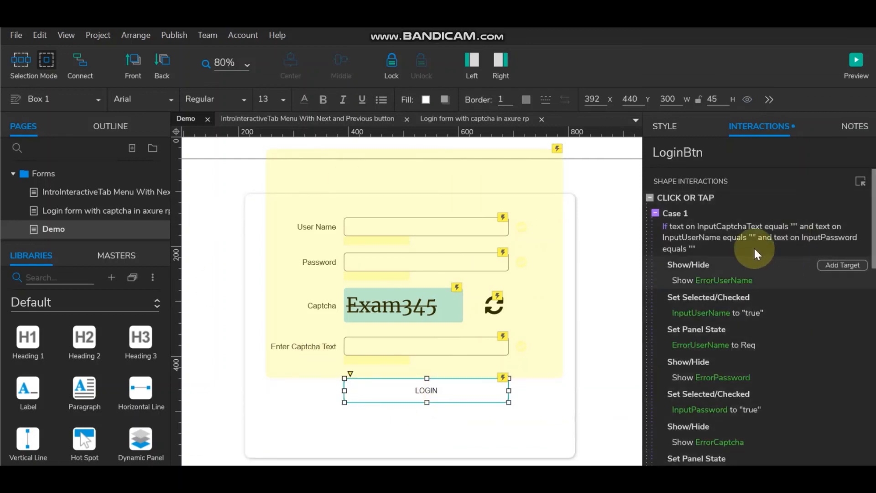
pyautogui.click(677, 199)
pyautogui.doubleClick(678, 198)
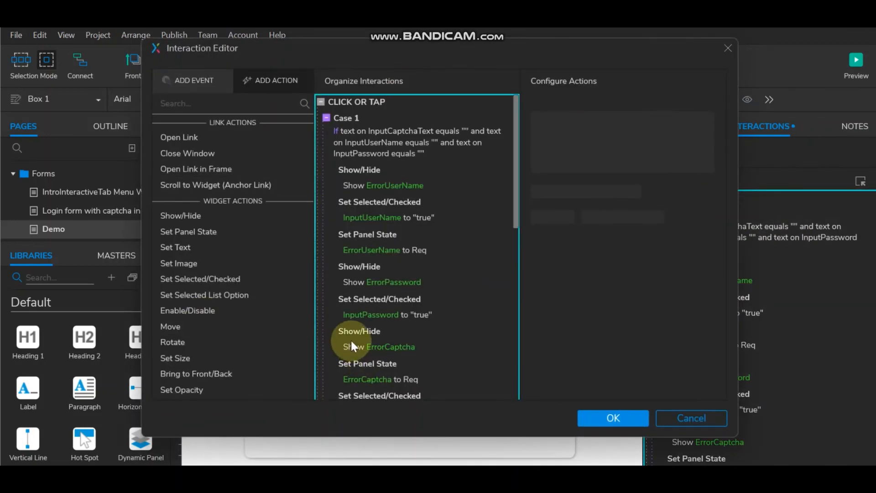
pyautogui.scroll(-5, 351, 338)
pyautogui.scroll(-2, 351, 339)
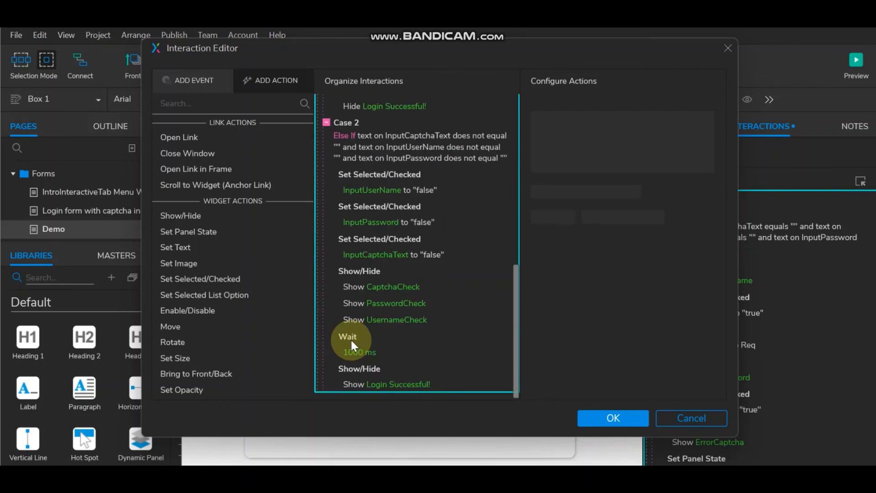
pyautogui.click(355, 270)
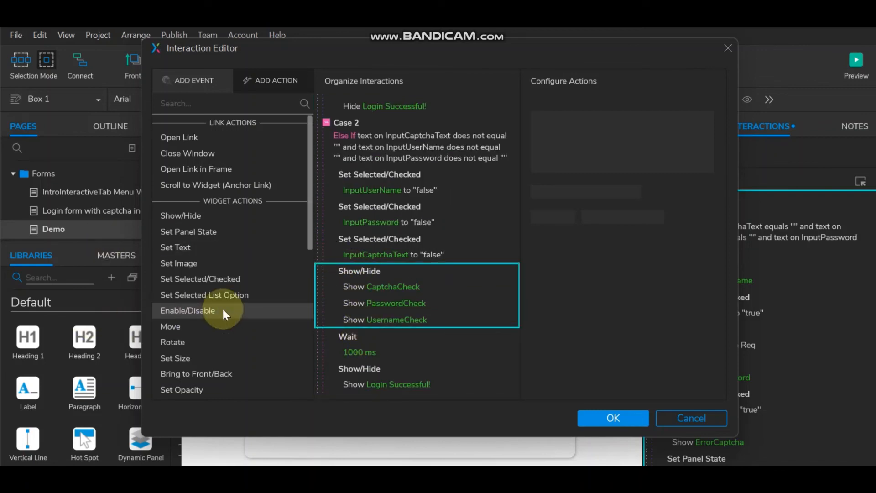
pyautogui.click(229, 280)
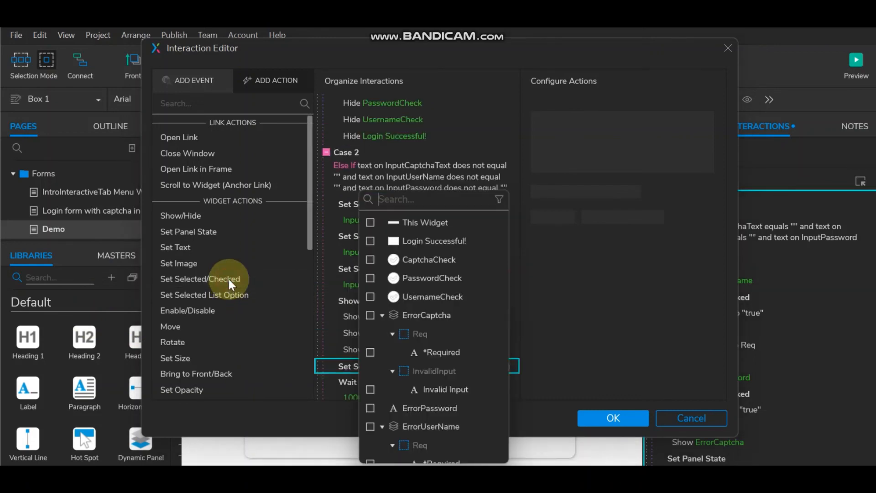
pyautogui.click(370, 222)
pyautogui.click(645, 280)
pyautogui.scroll(-2, 443, 290)
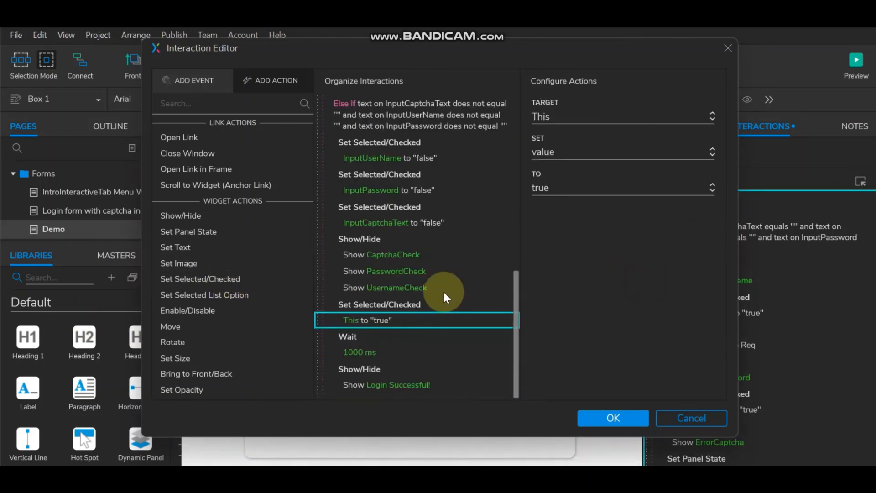
pyautogui.click(634, 417)
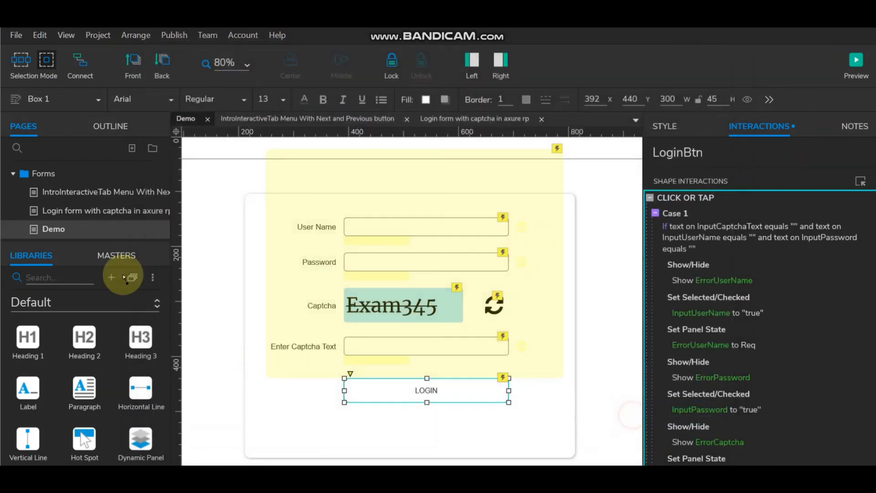
# Step: Centre the yellow success rectangle on the white form box (Middle and Center), then preview
pyautogui.click(496, 227)
pyautogui.moveTo(446, 196); pyautogui.dragTo(443, 246)
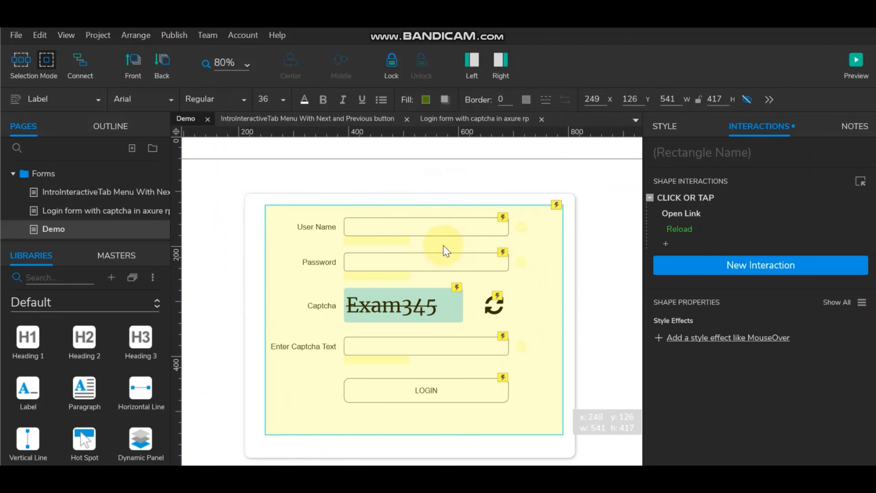
pyautogui.click(433, 200)
pyautogui.keyDown('ctrl'); pyautogui.click(439, 222); pyautogui.keyUp('ctrl')
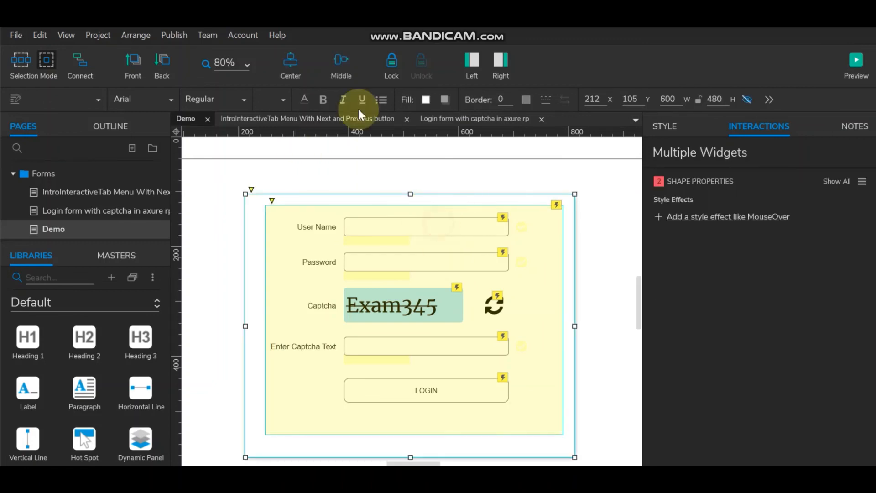
pyautogui.click(342, 63)
pyautogui.click(299, 63)
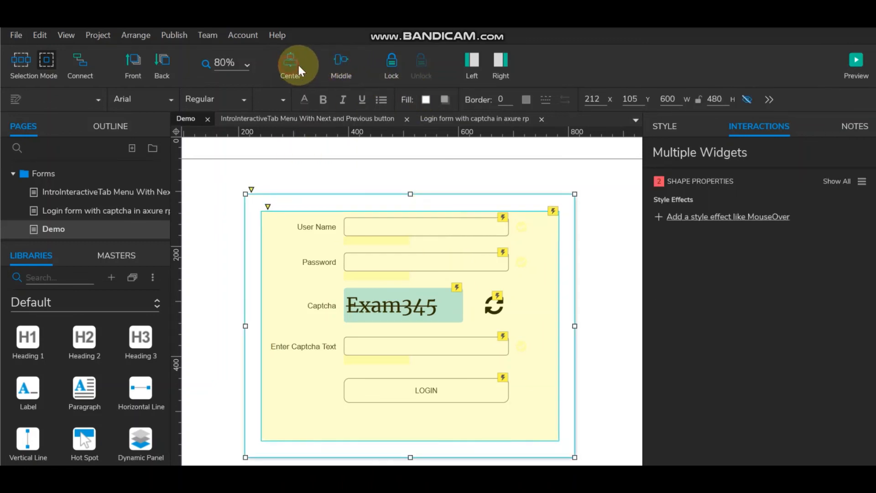
pyautogui.click(856, 74)
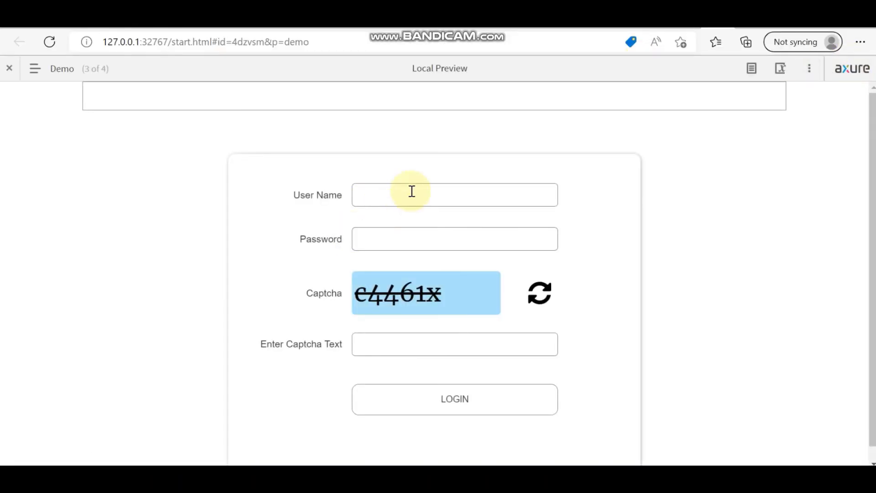
# Step: Log in with the saved user name, the password and captcha c4461x
pyautogui.click(411, 191)
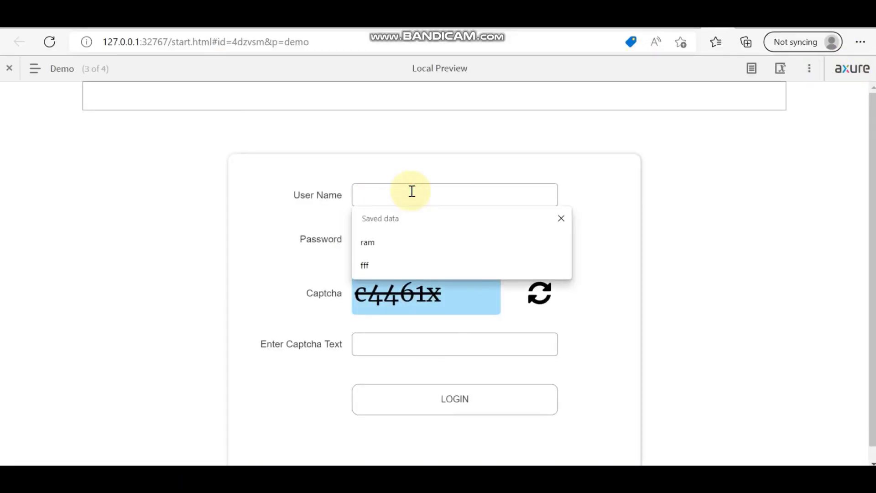
pyautogui.click(397, 244)
pyautogui.click(378, 235)
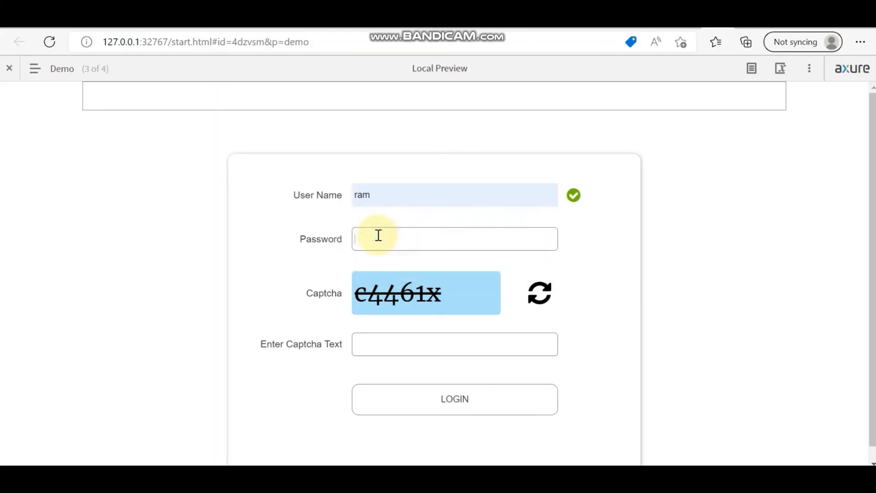
pyautogui.write('123')
pyautogui.click(425, 348)
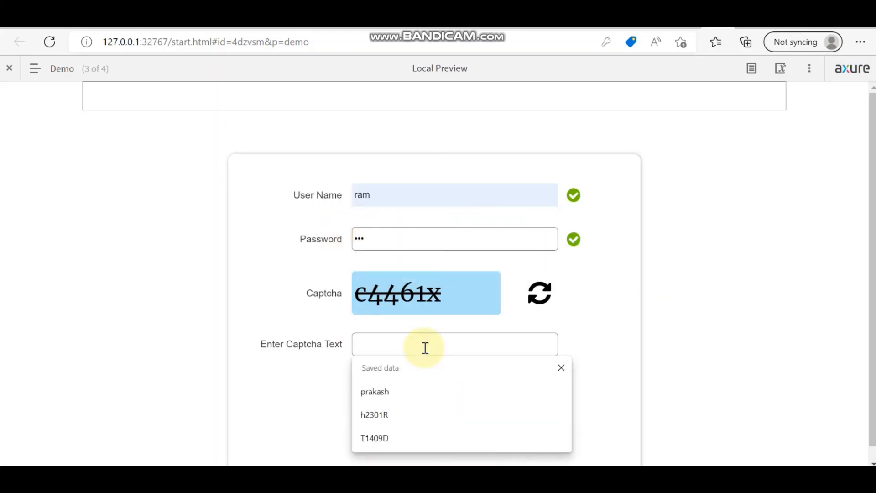
pyautogui.write('c4461')
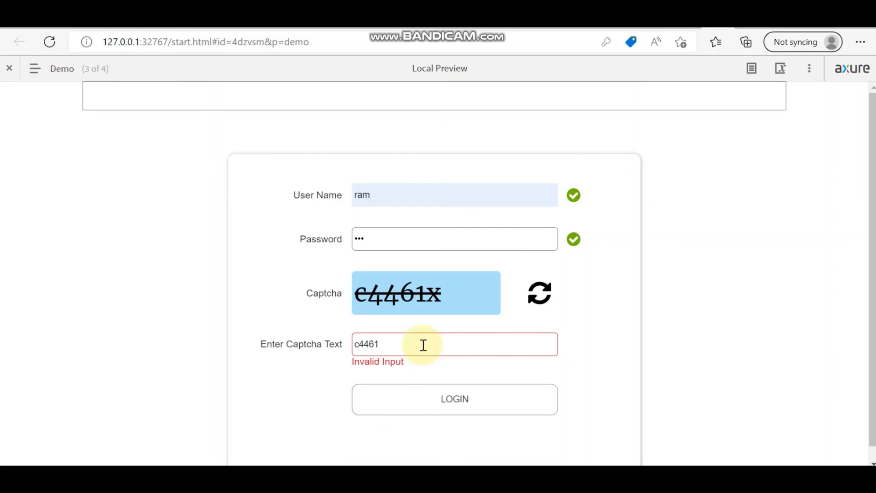
pyautogui.write('x')
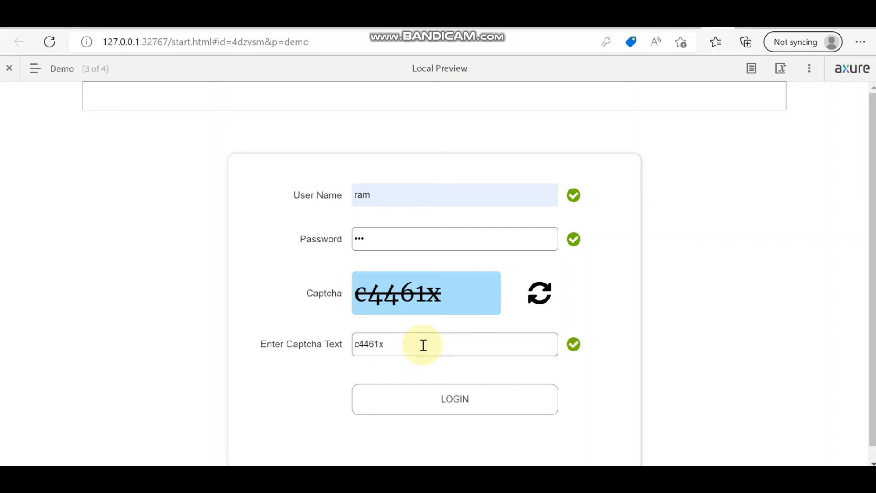
pyautogui.click(456, 414)
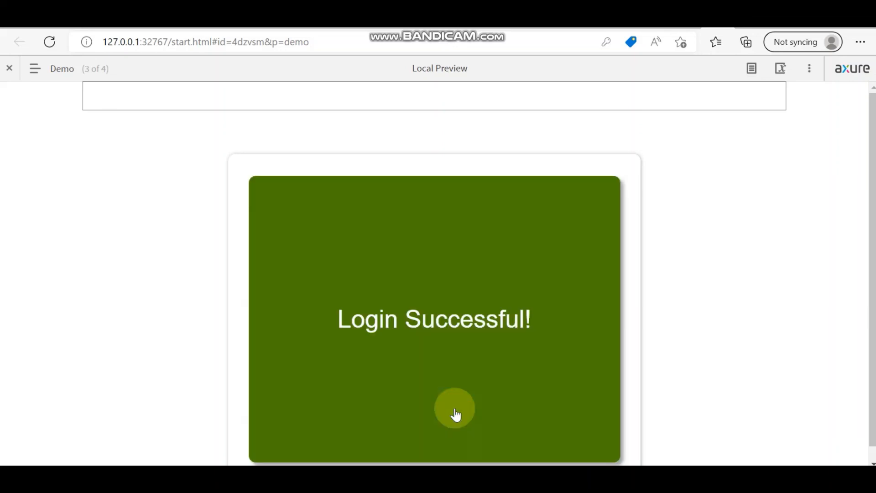
pyautogui.scroll(-1, 488, 327)
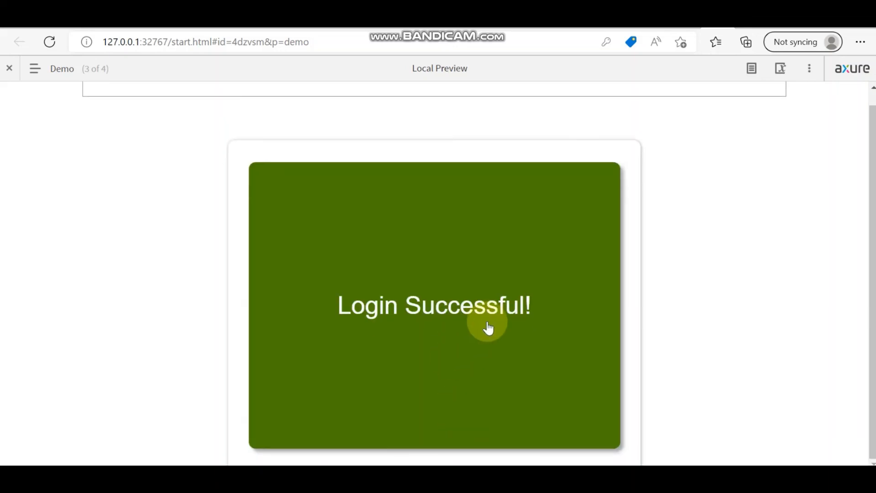
# Step: Go to the IntroInteractiveTab page from the sitemap
pyautogui.click(50, 72)
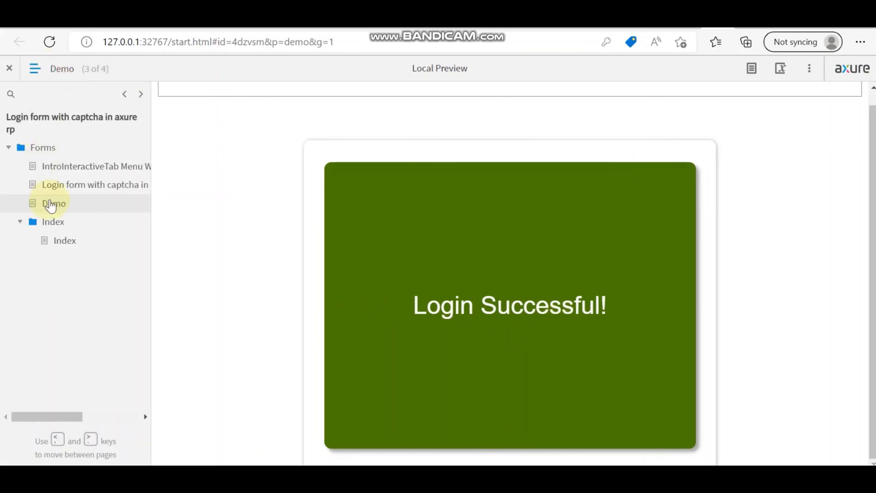
pyautogui.click(65, 167)
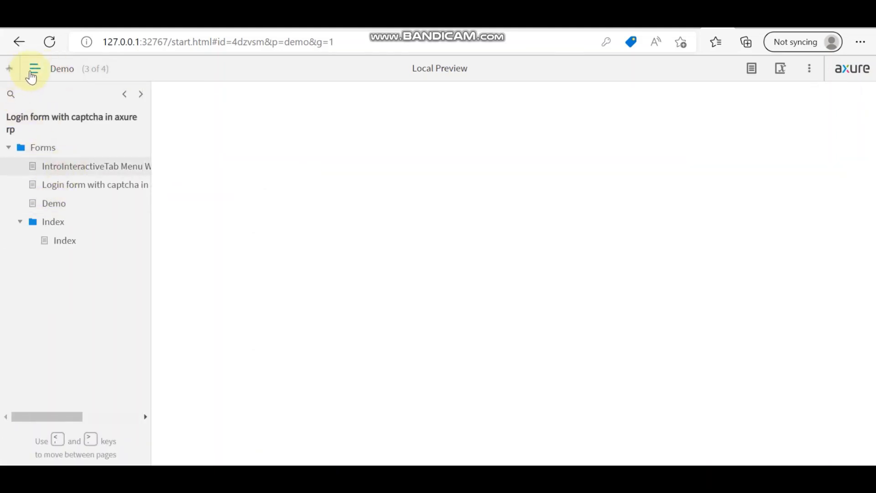
pyautogui.click(34, 68)
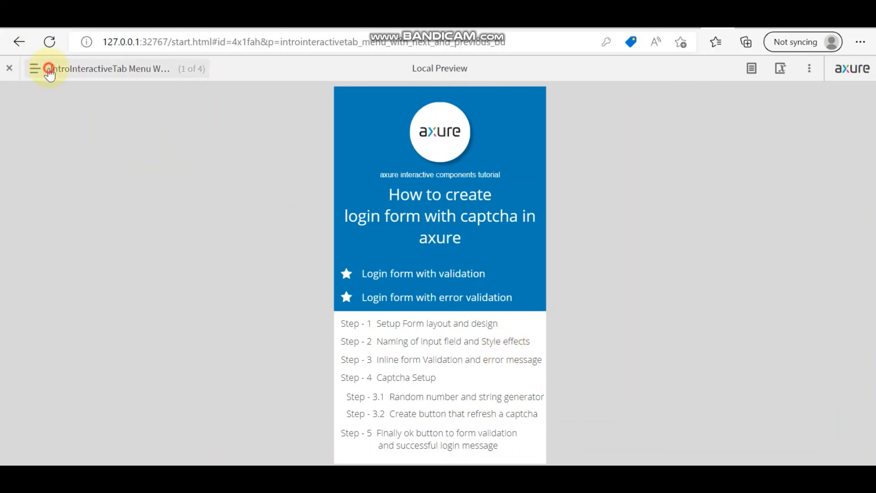
# Step: Return to the Demo page, showing an empty login form with new captcha e8434n
pyautogui.click(36, 68)
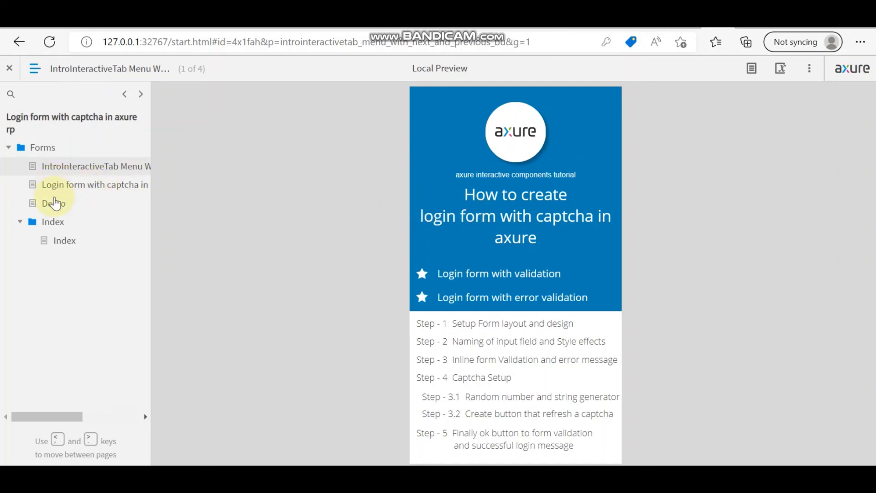
pyautogui.click(55, 205)
pyautogui.click(35, 69)
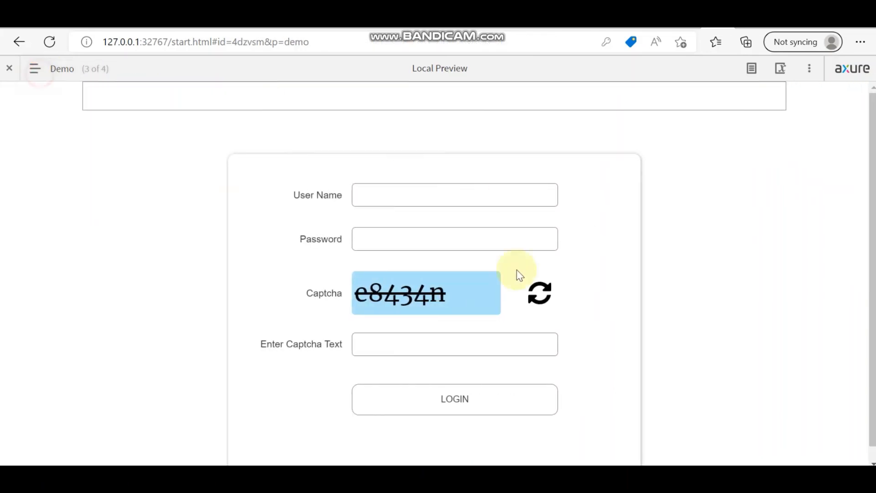
pyautogui.scroll(-1, 567, 279)
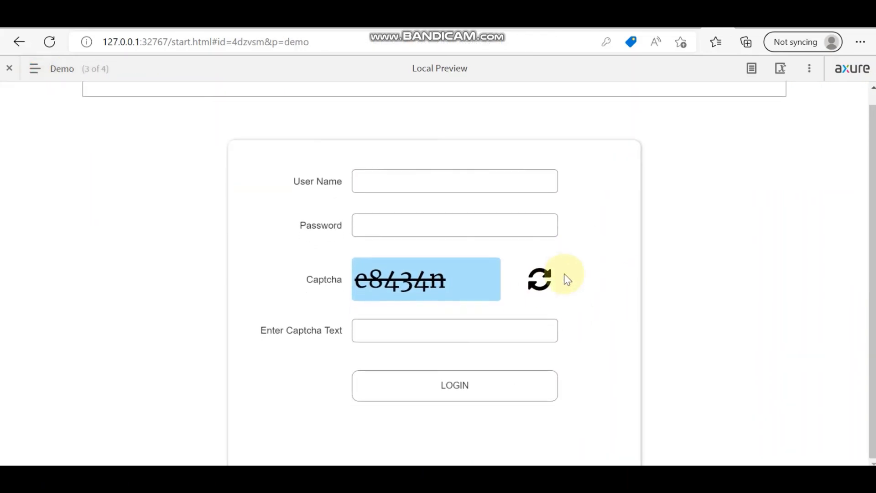
pyautogui.scroll(1, 567, 279)
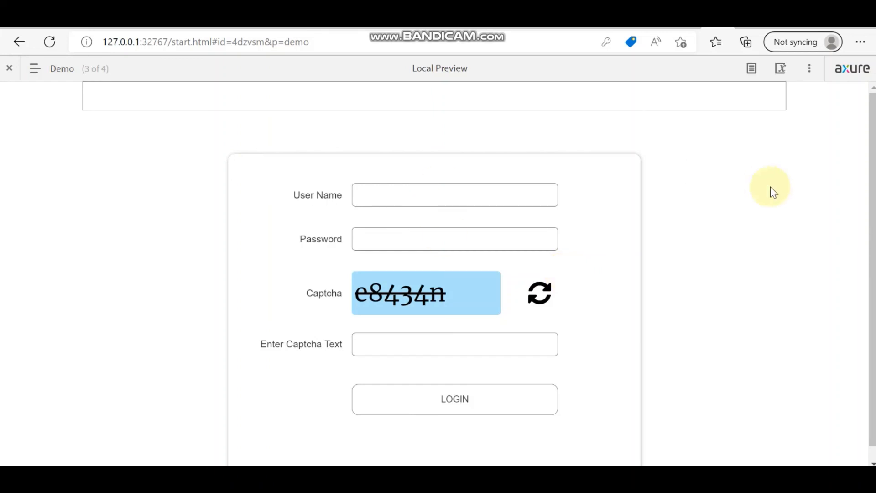
pyautogui.scroll(-1, 771, 187)
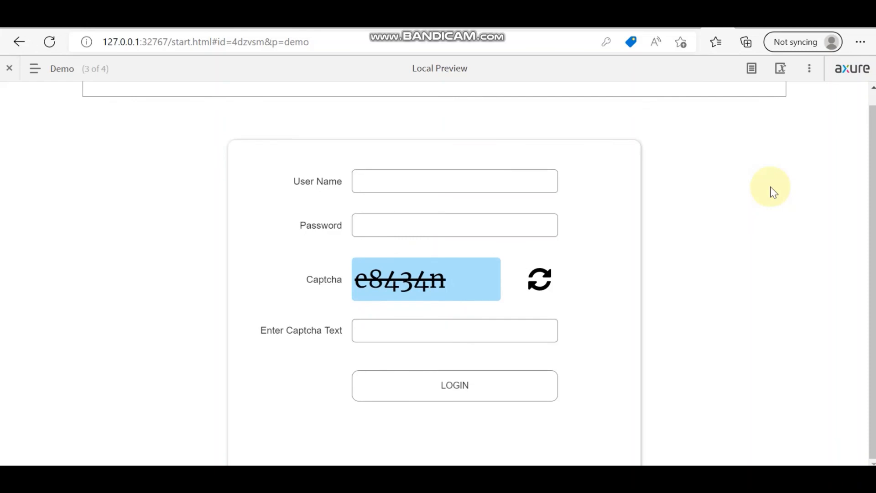